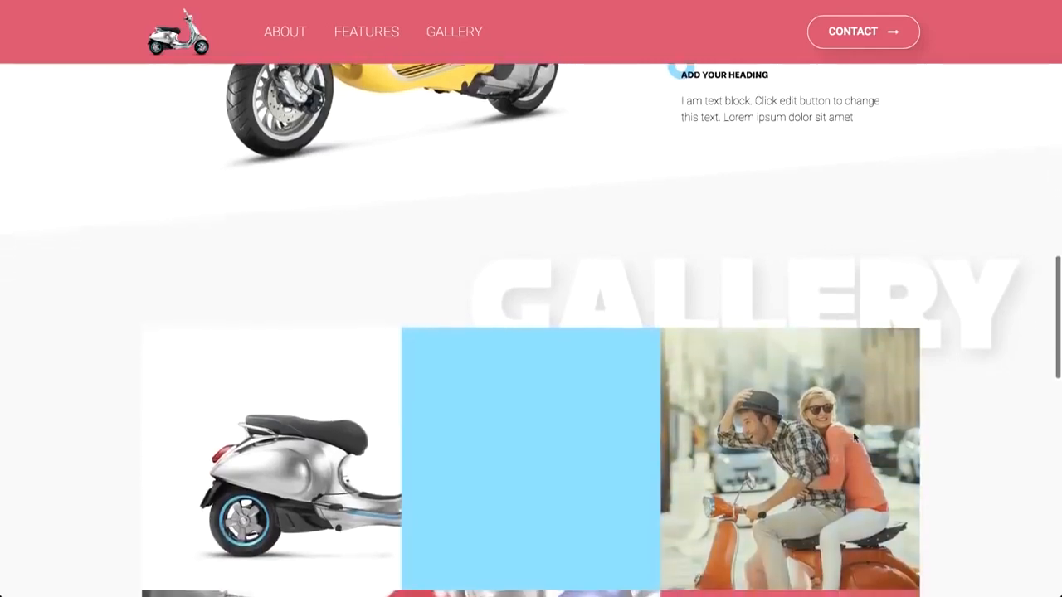
Step: Review the finished scooter landing page from the gallery grid down to the "Yes! I'm in" section
scroll(249, 452, down, 4)
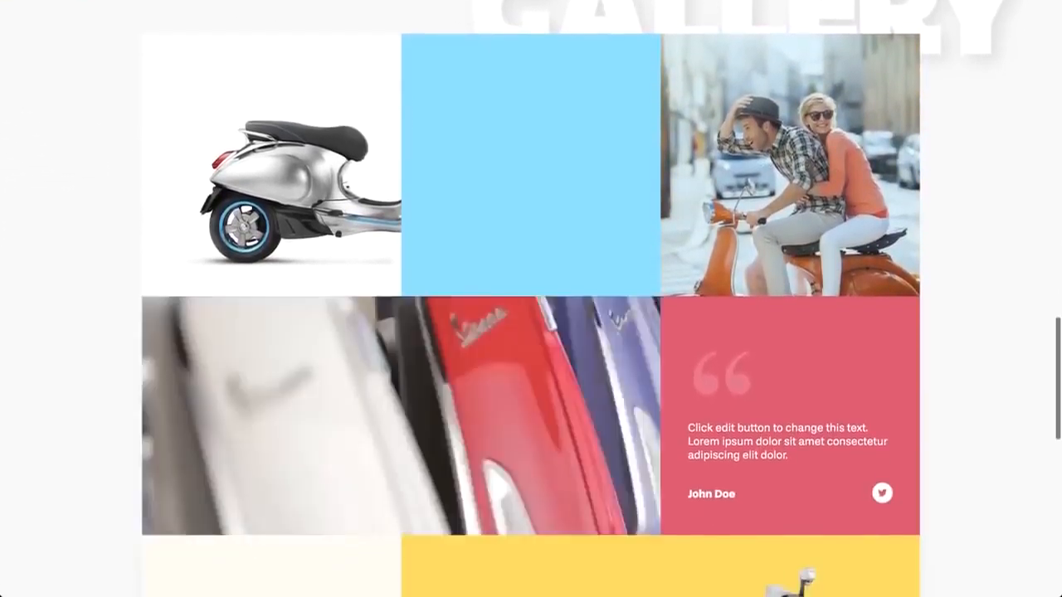
scroll(250, 452, down, 3)
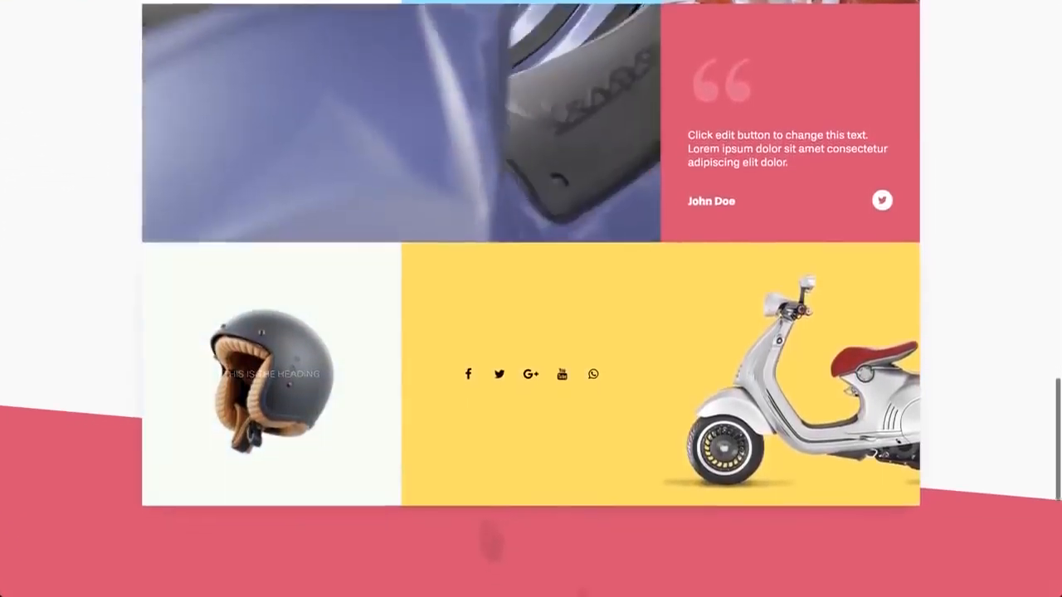
scroll(361, 516, down, 2)
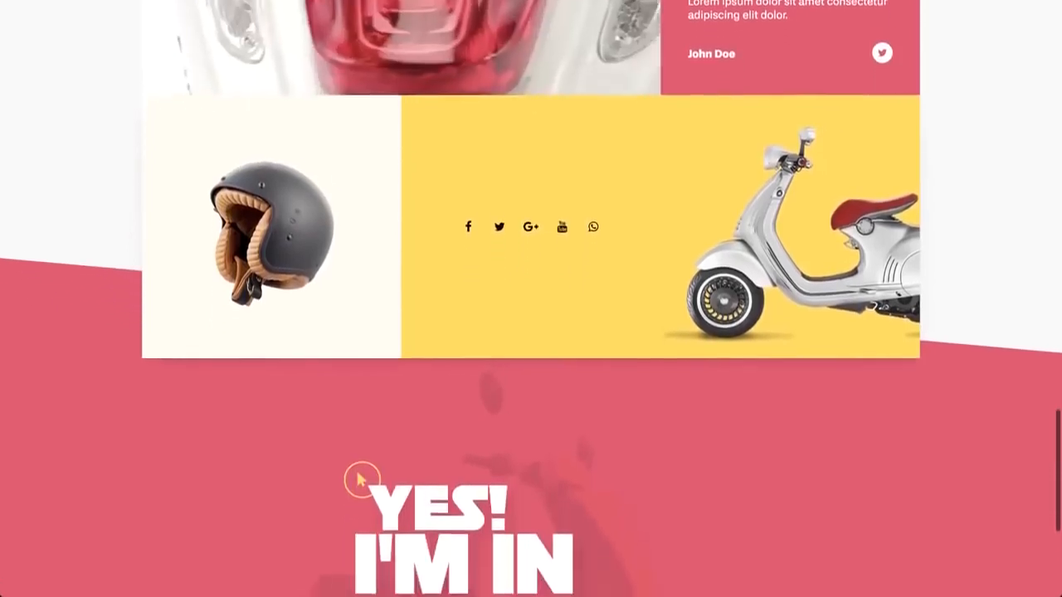
scroll(361, 374, down, 2)
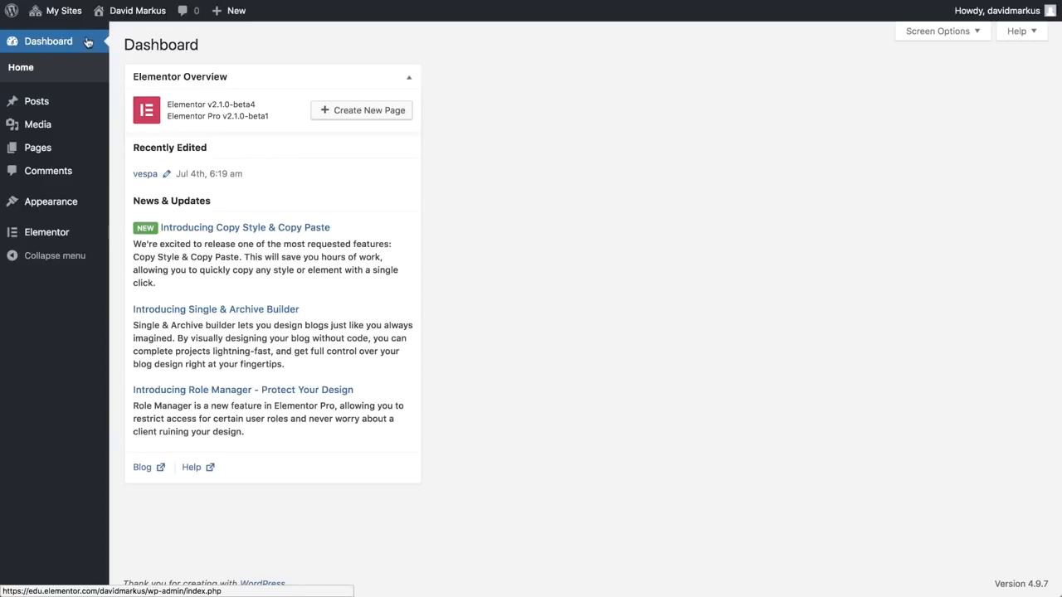
Step: Switch to the WordPress dashboard, create a new page titled "Vespa", and open it for editing with Elementor
mouse_move(87, 143)
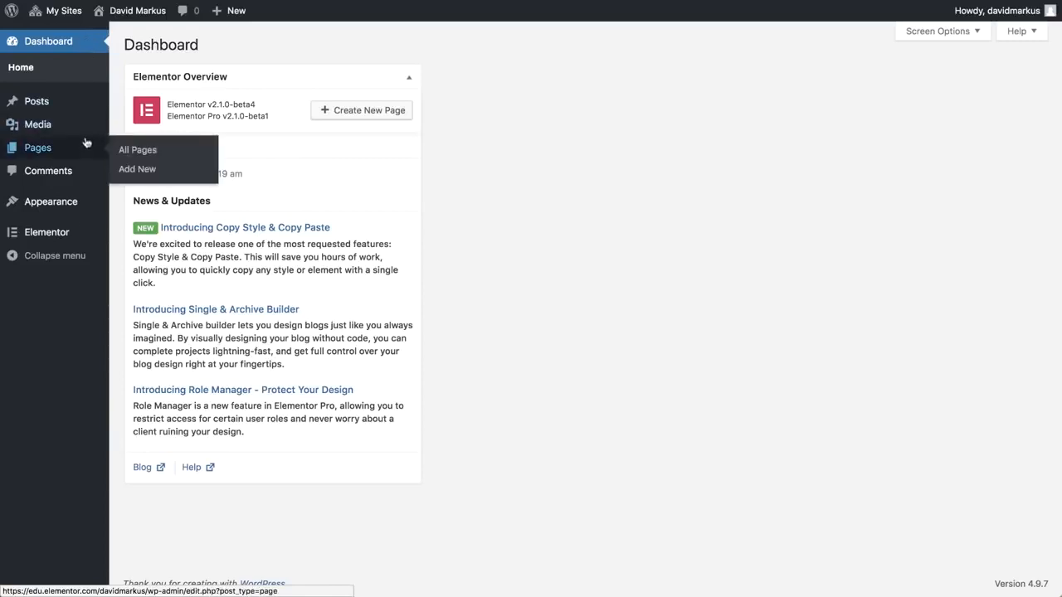
click(135, 169)
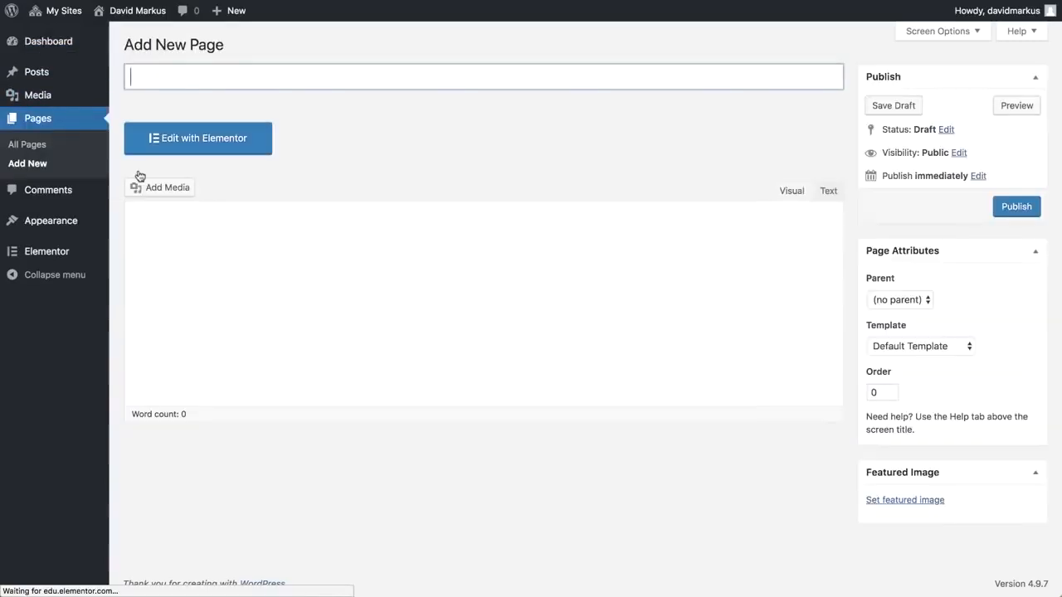
click(135, 75)
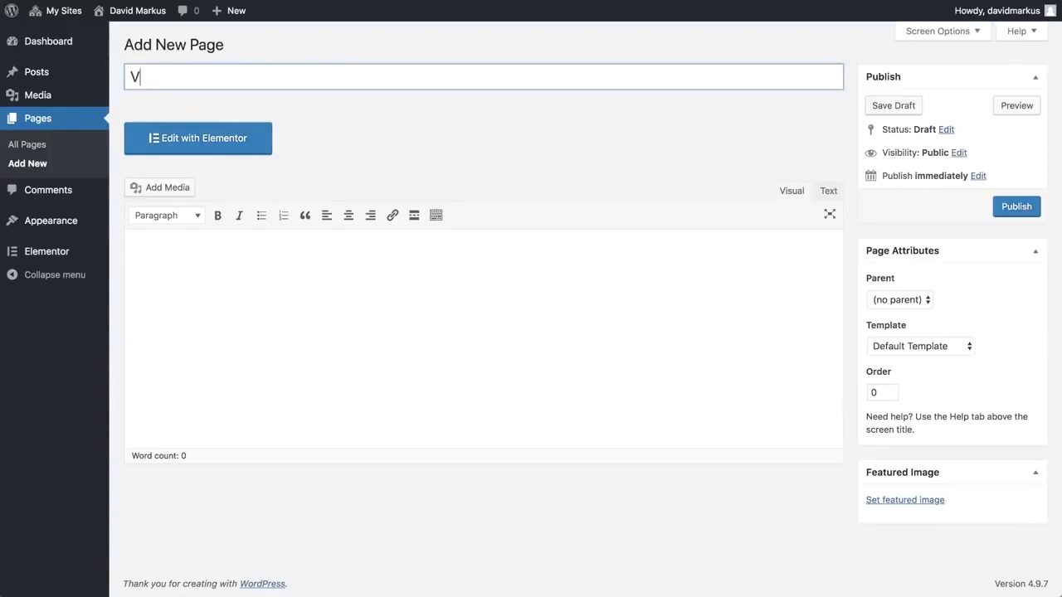
text(Vespa)
click(145, 136)
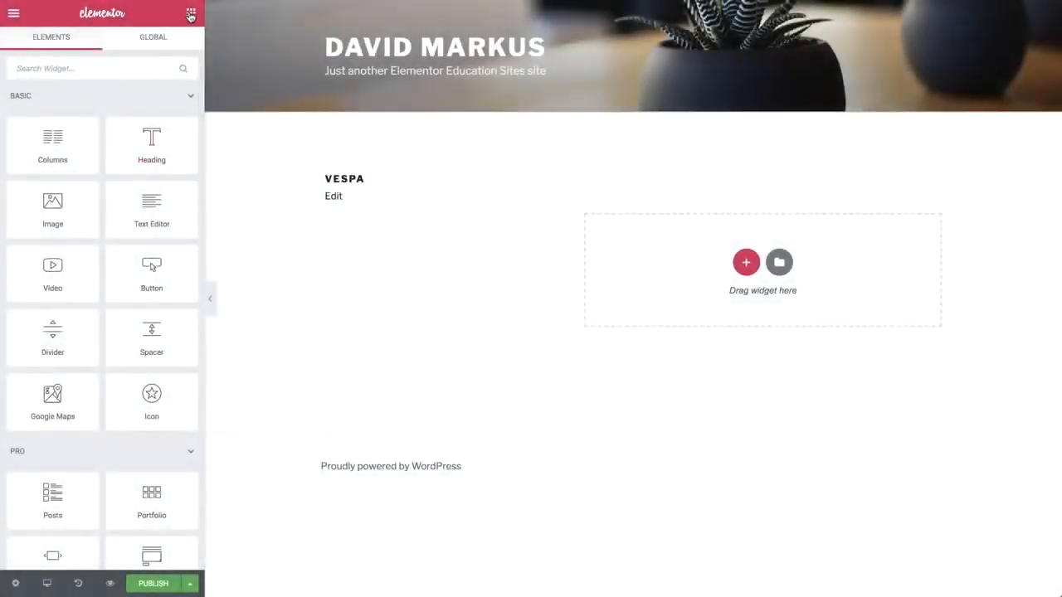
Step: Set the page layout to Elementor Canvas and publish the page
click(14, 585)
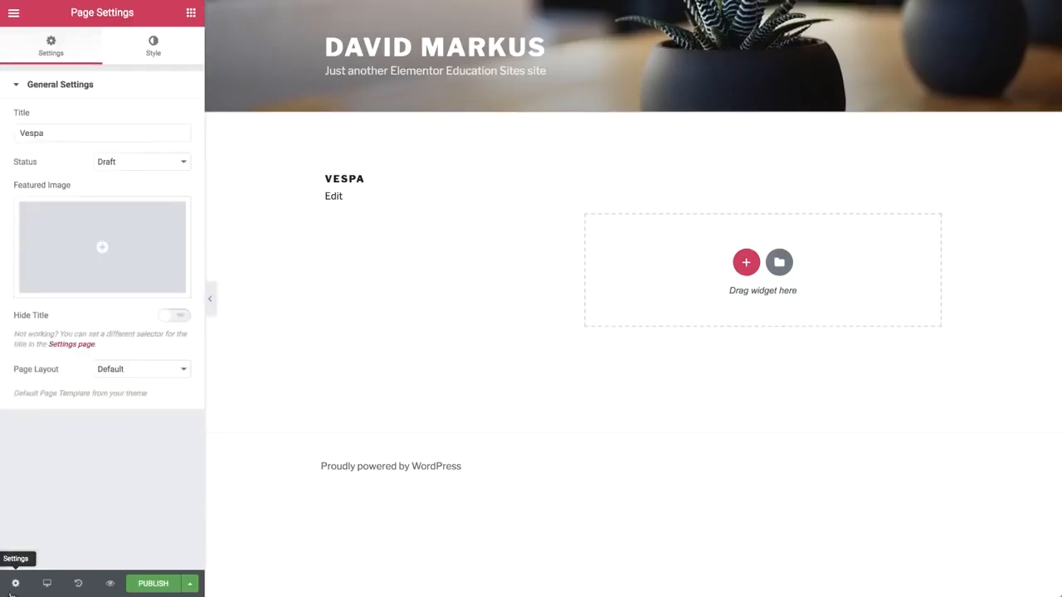
click(119, 371)
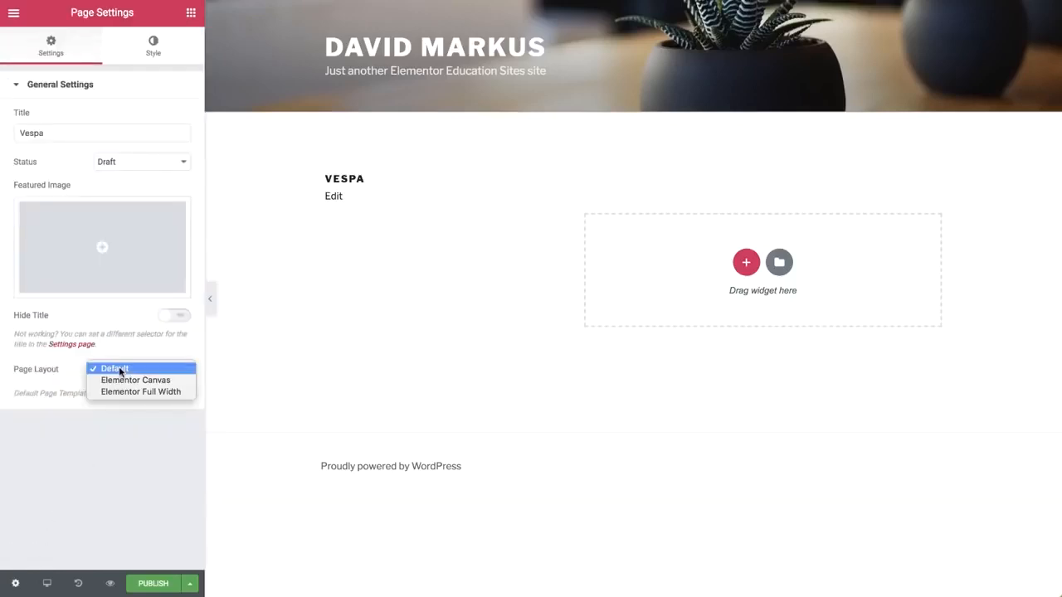
click(123, 380)
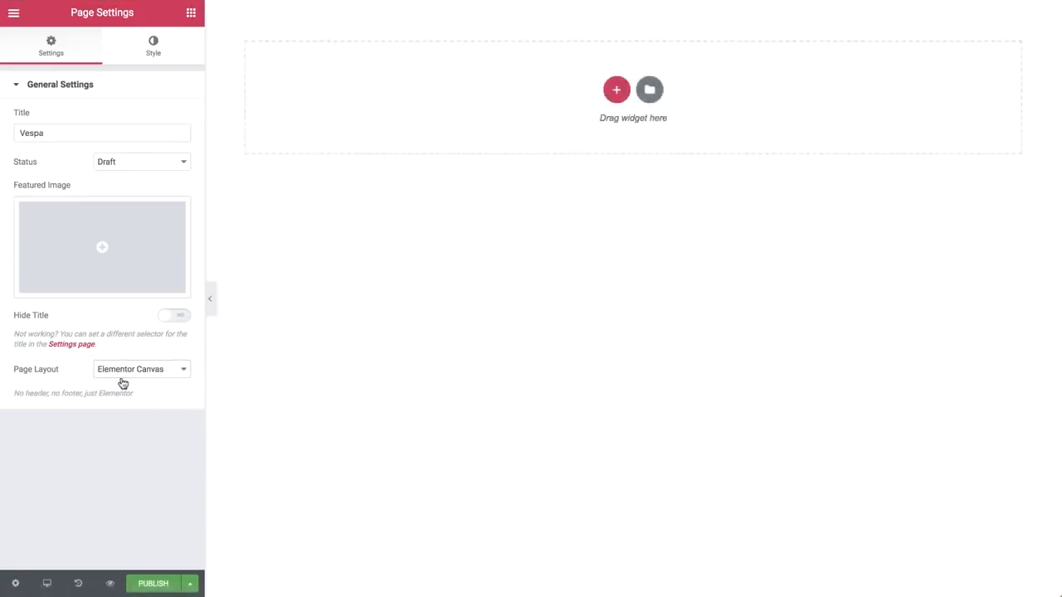
click(150, 589)
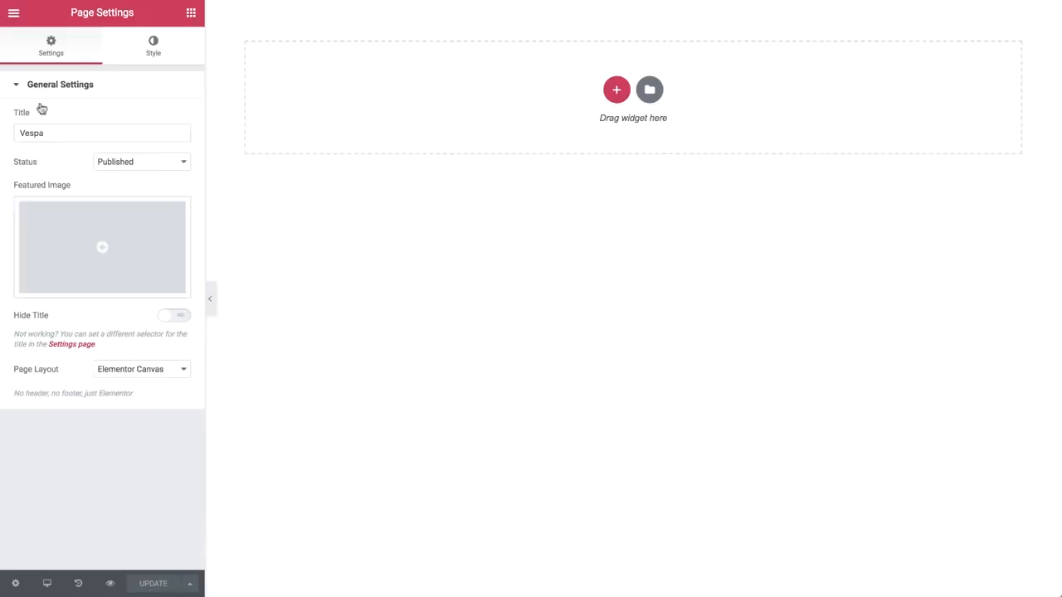
Step: Examine the site's default colors, the primary headline's default font and the color picker palette, and return to the widget list
click(13, 15)
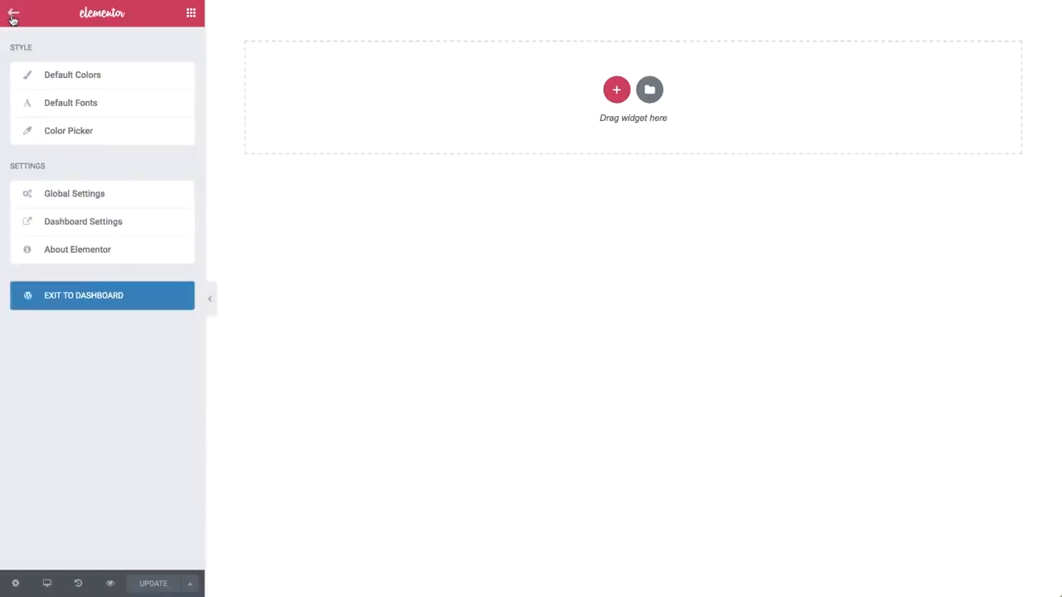
click(39, 80)
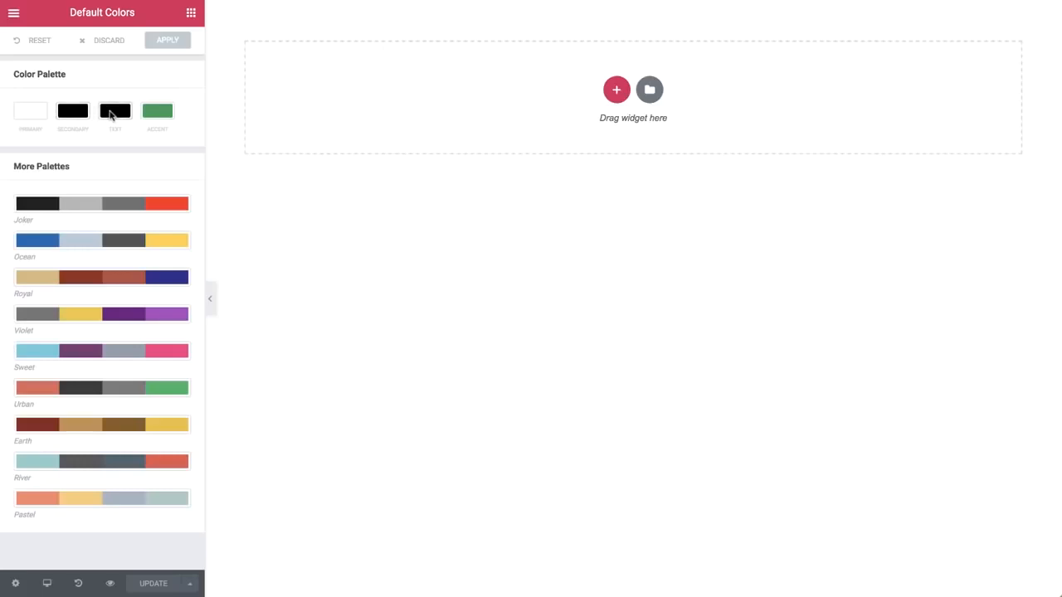
click(14, 14)
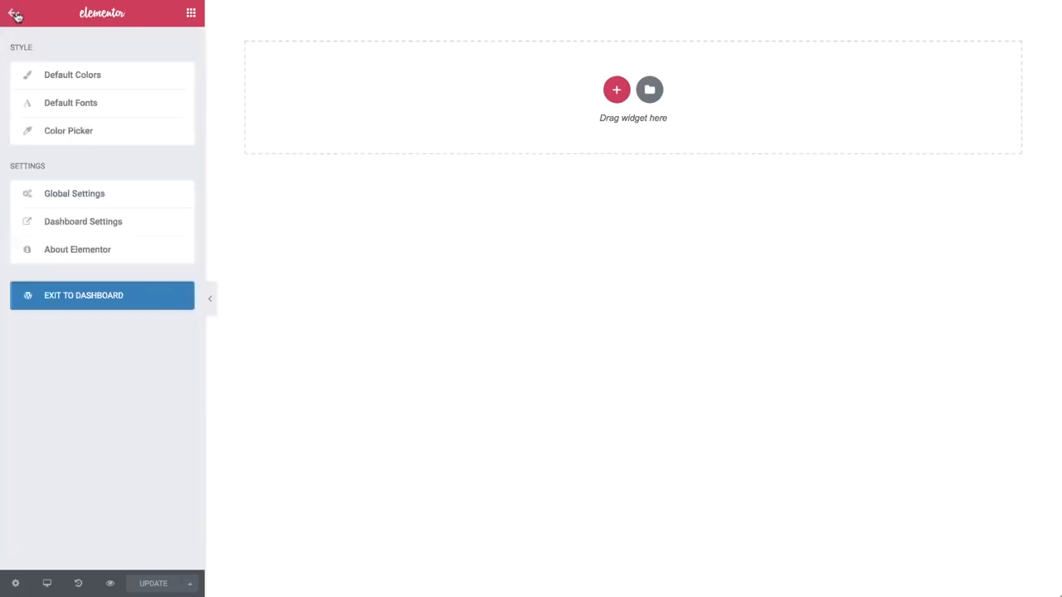
click(48, 105)
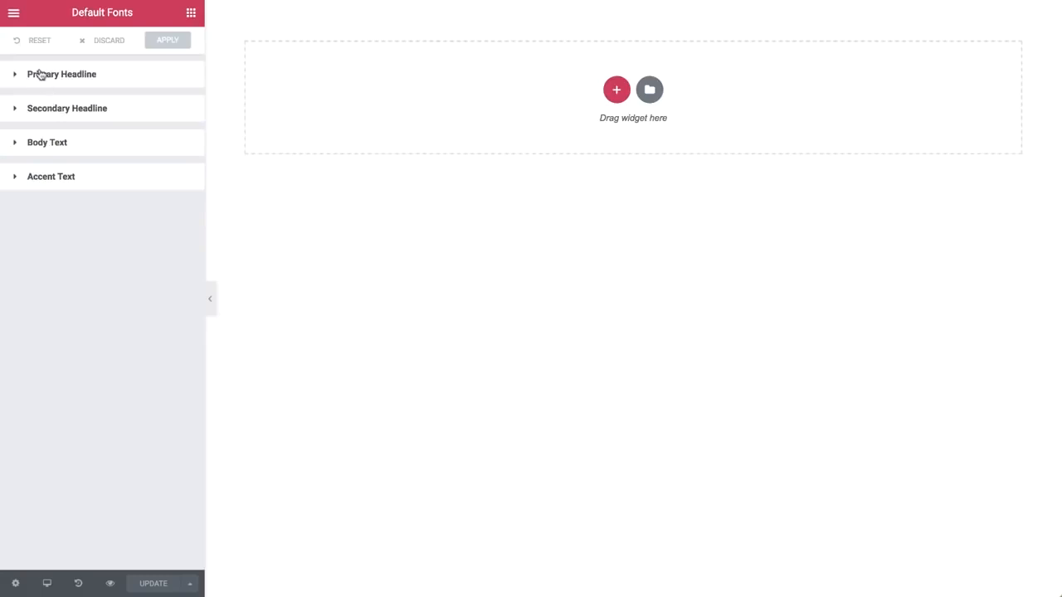
click(41, 76)
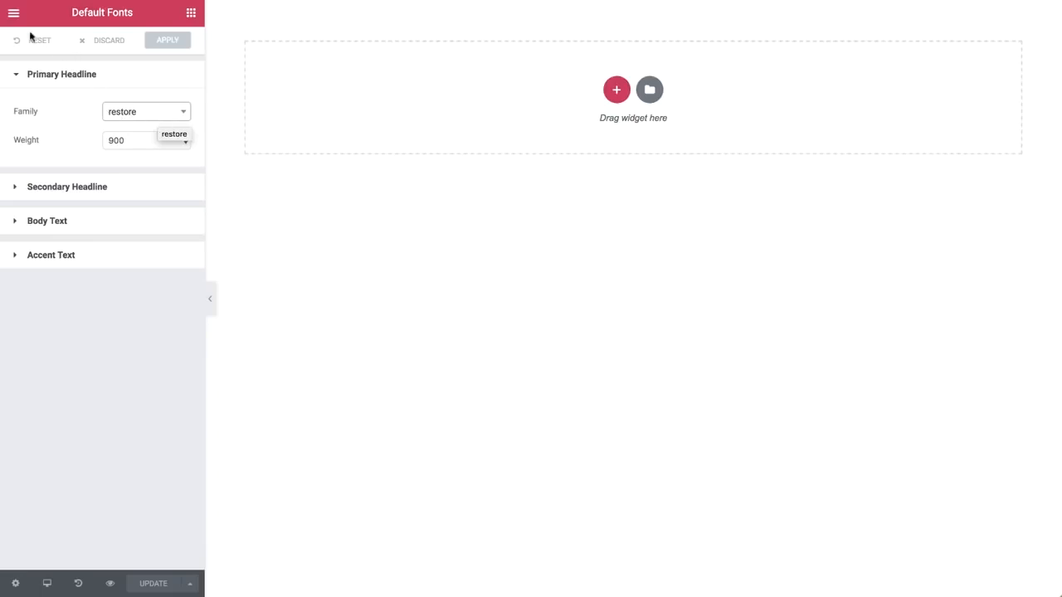
click(13, 12)
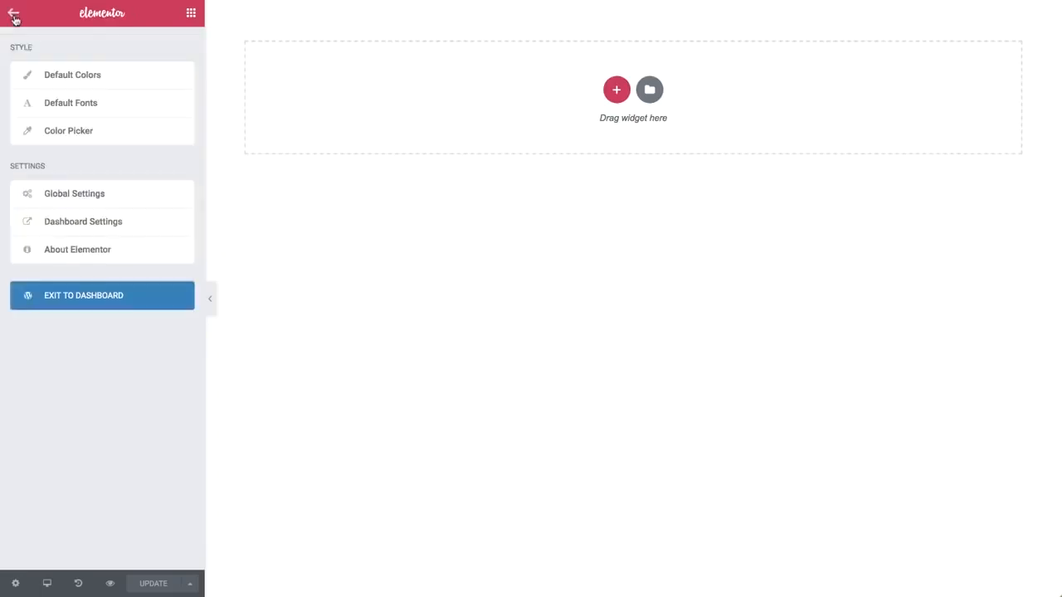
click(59, 131)
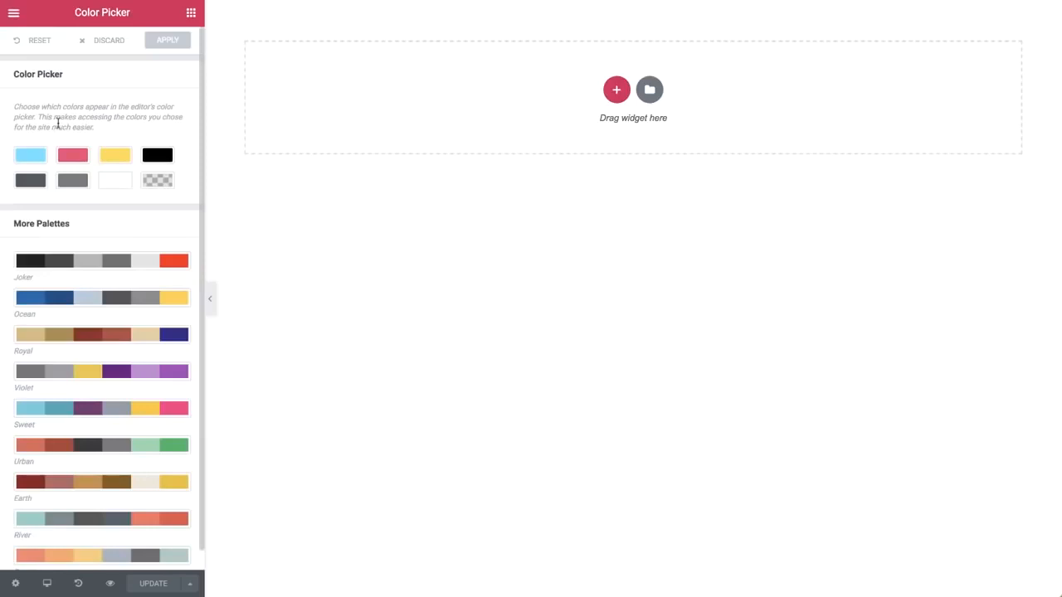
click(191, 12)
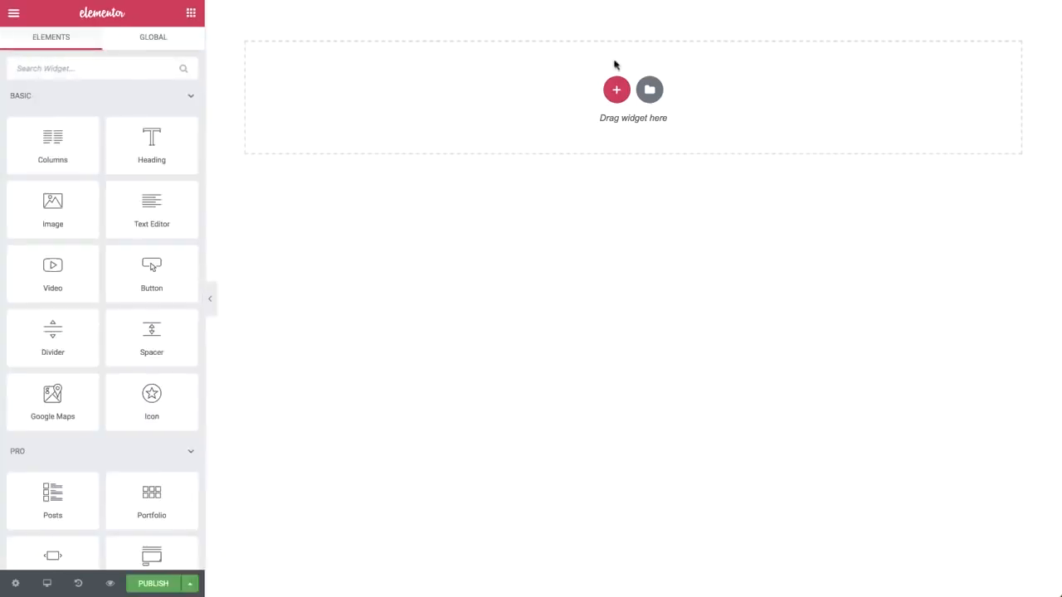
Step: Add a single-column section and give it a minimum height of 90 VH
click(616, 90)
click(471, 127)
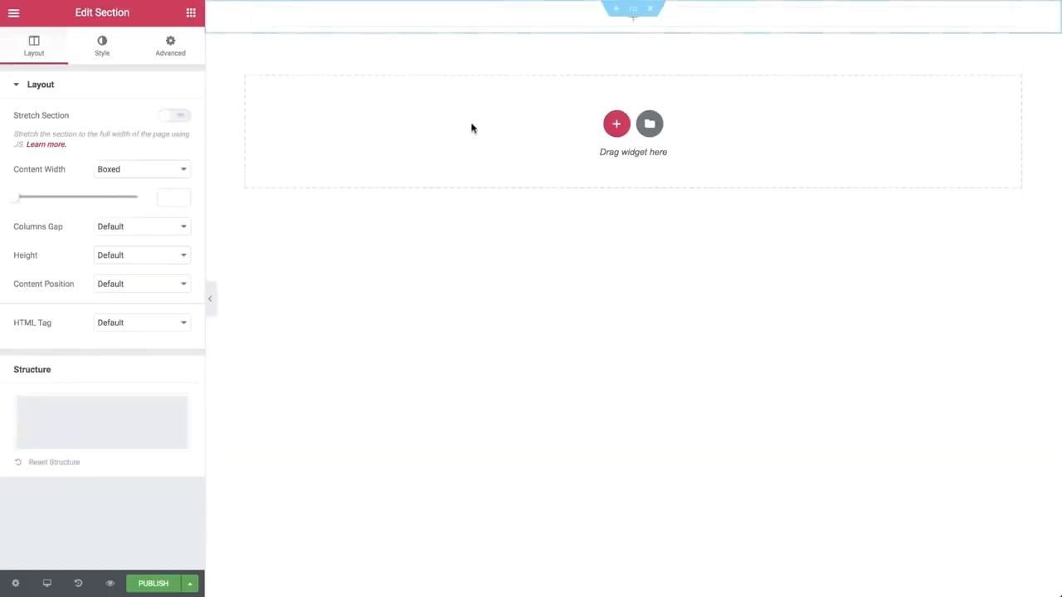
click(161, 261)
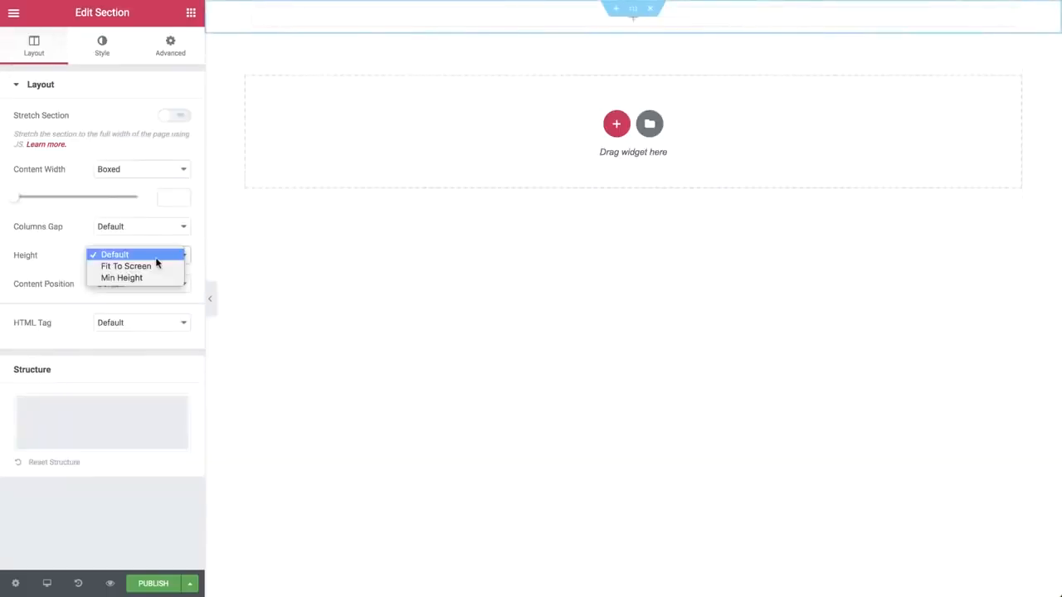
click(156, 277)
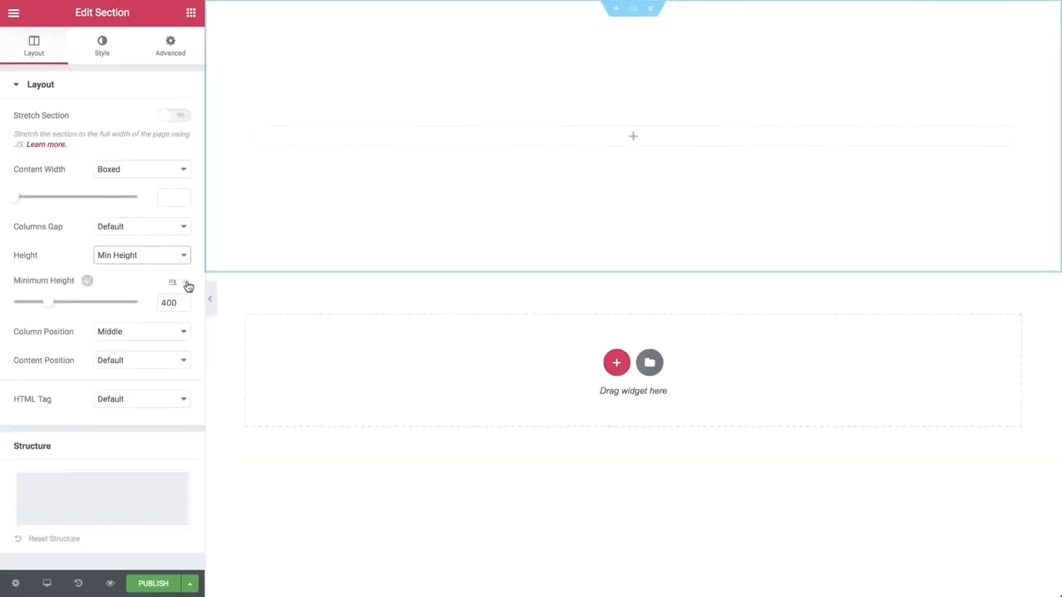
click(186, 283)
text(90)
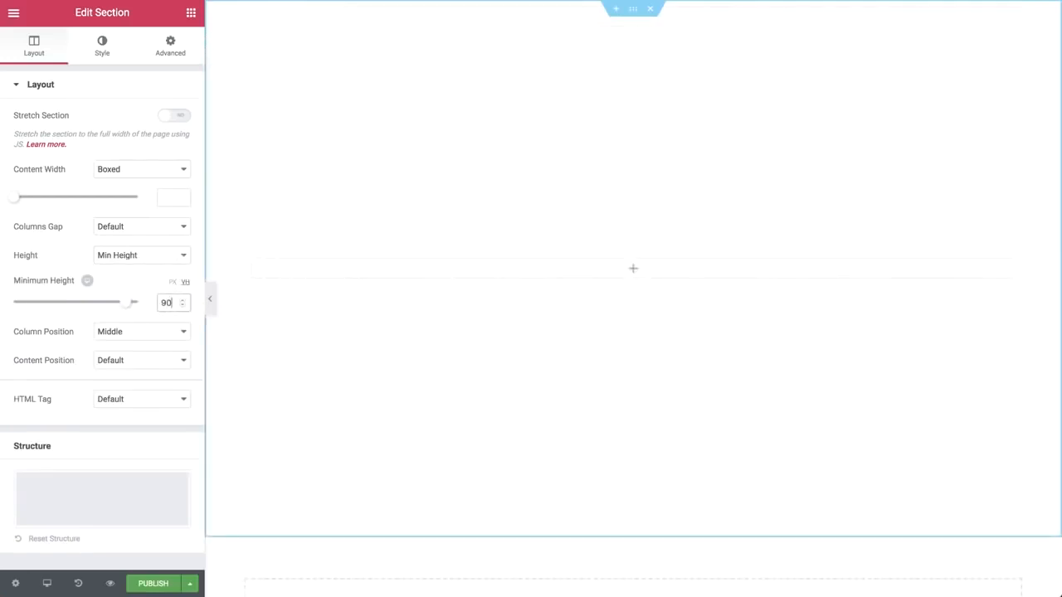
Step: Give the section a classic background in the light blue from the saved palette
click(98, 45)
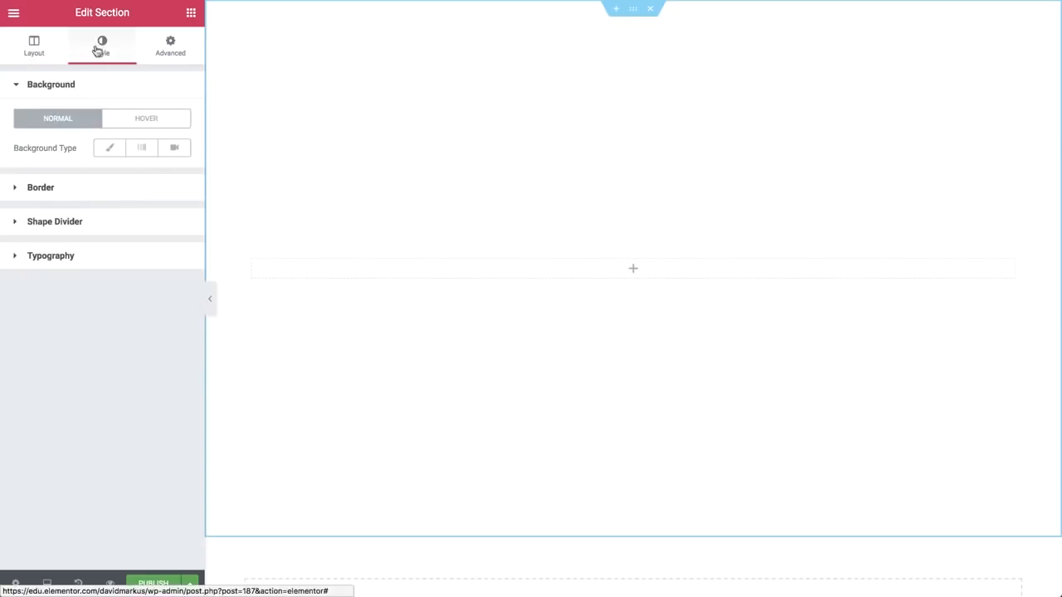
click(113, 148)
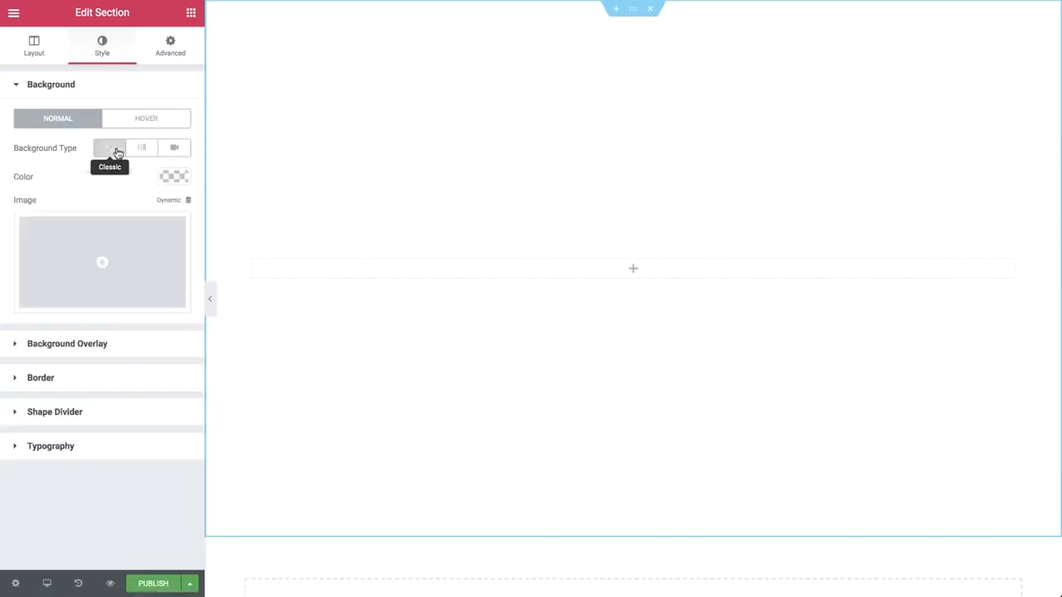
click(173, 176)
click(123, 348)
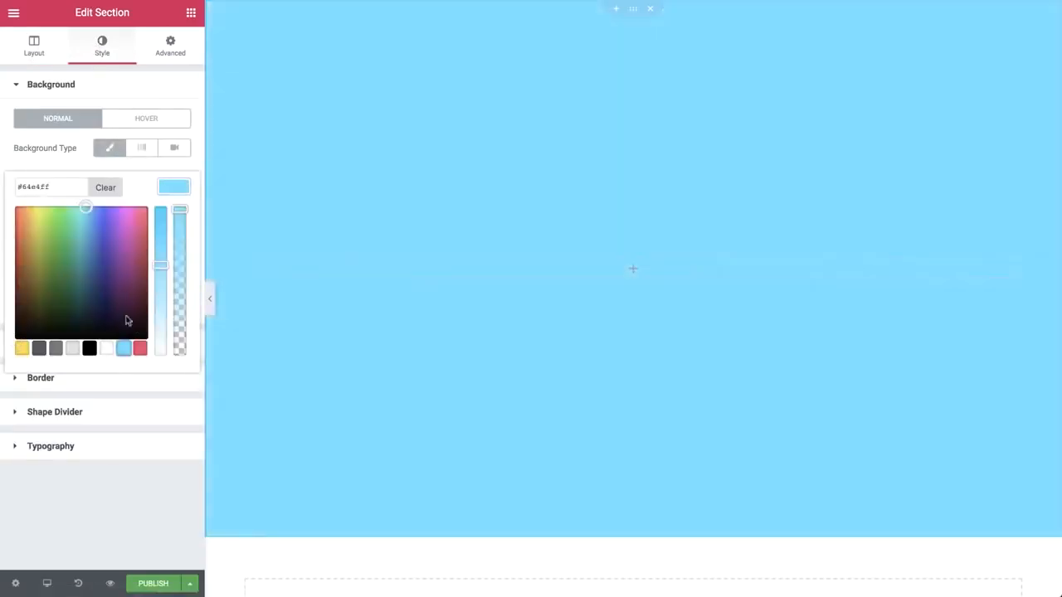
click(172, 185)
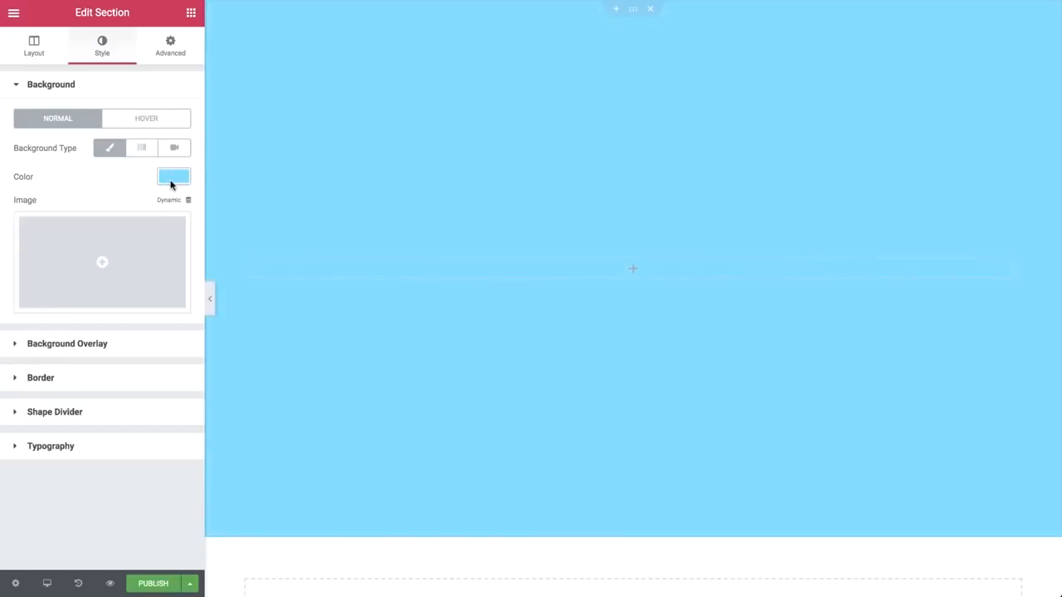
Step: Add a classic background overlay to the section using the scooter image 01-hero.png from the media library
click(57, 347)
click(118, 182)
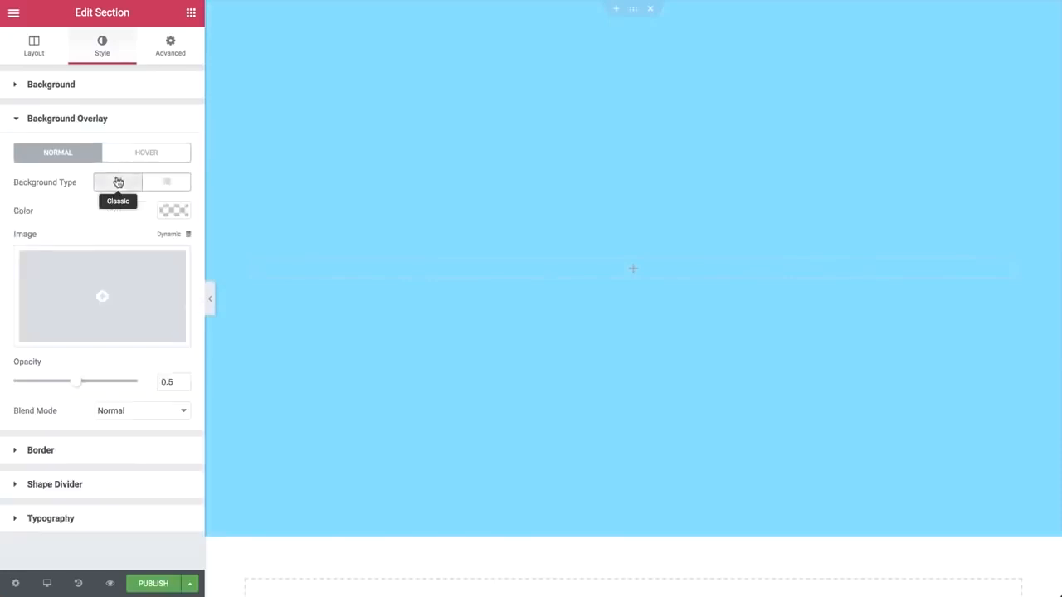
click(96, 278)
click(773, 163)
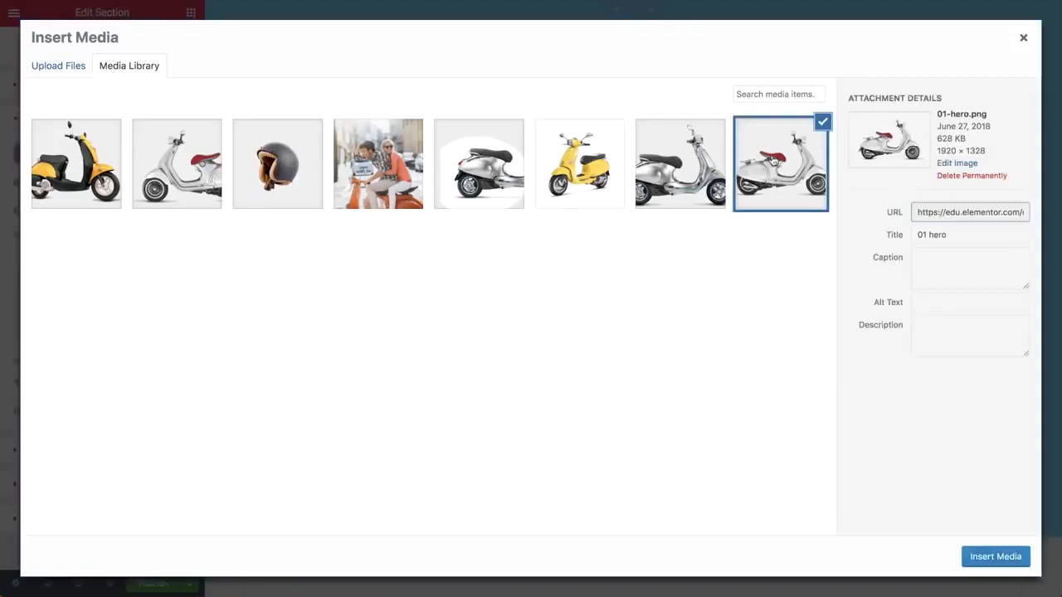
click(992, 556)
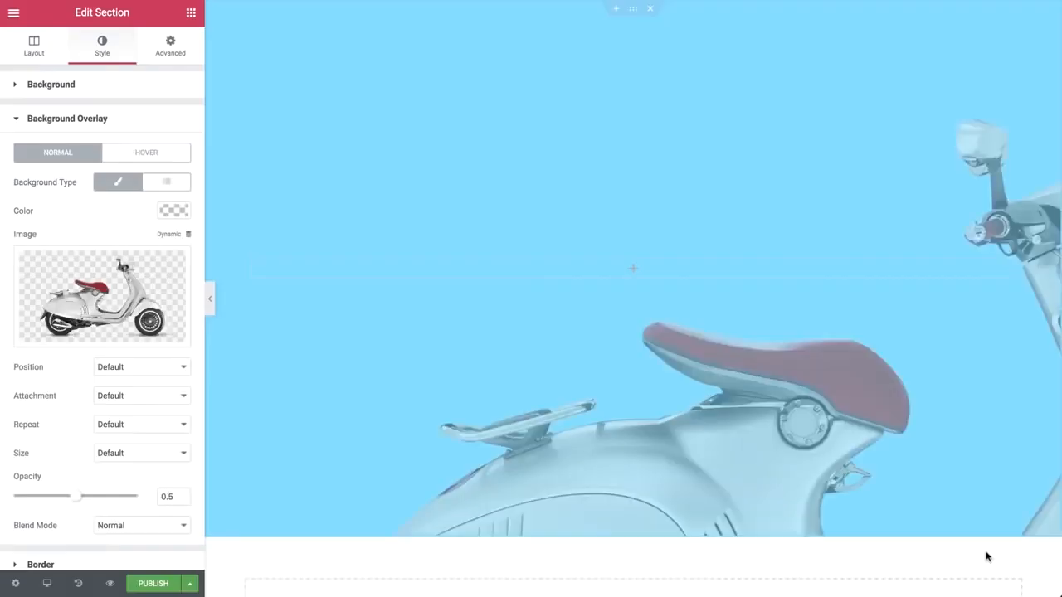
Step: Set the overlay image's position to Center Center, its repeat to No-repeat and its size to Contain
click(106, 366)
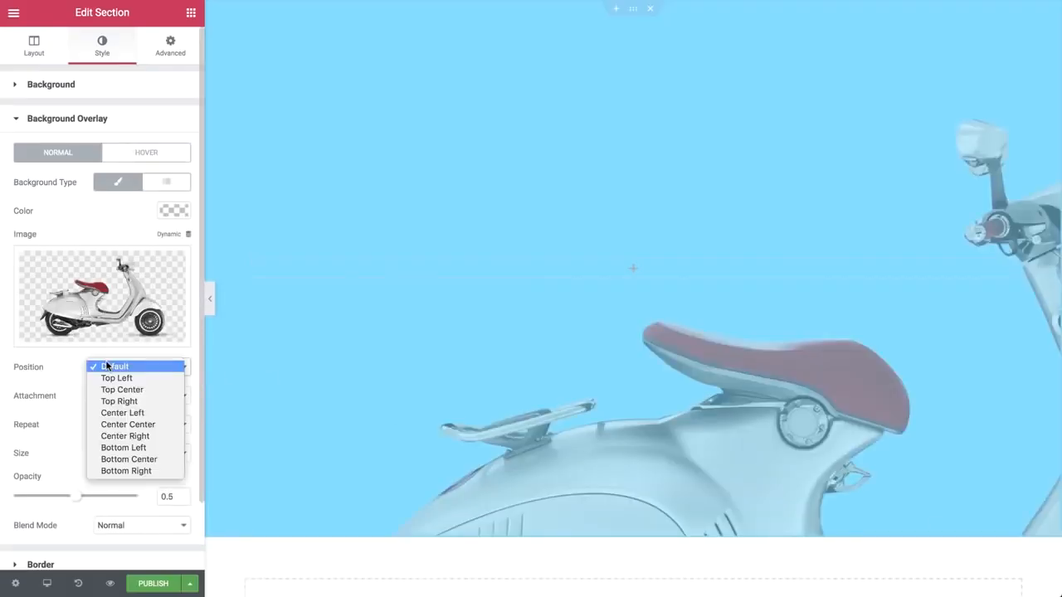
click(116, 424)
click(114, 424)
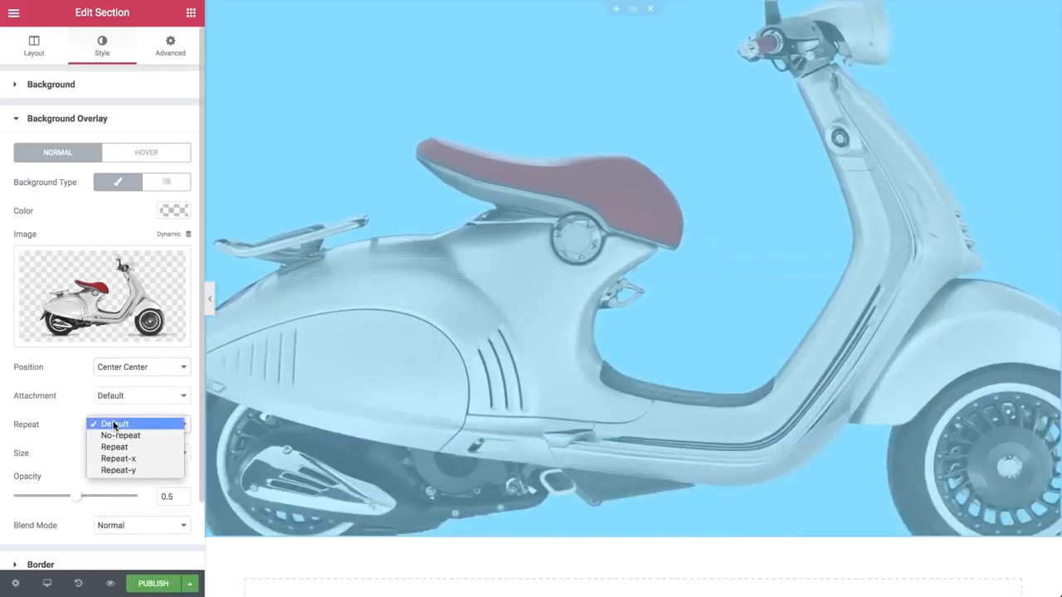
click(110, 434)
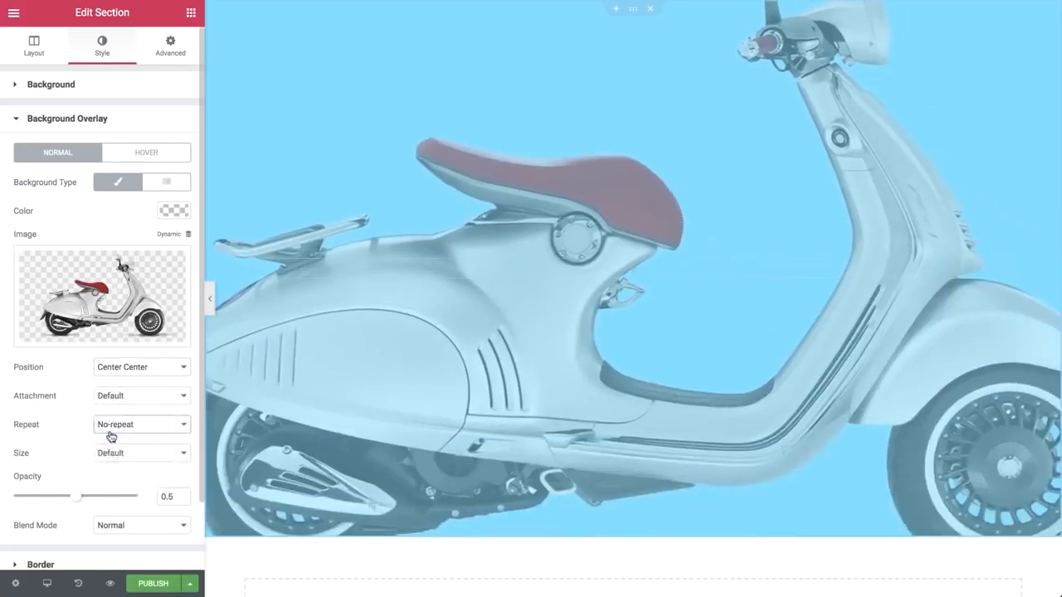
scroll(110, 435, down, 2)
click(114, 391)
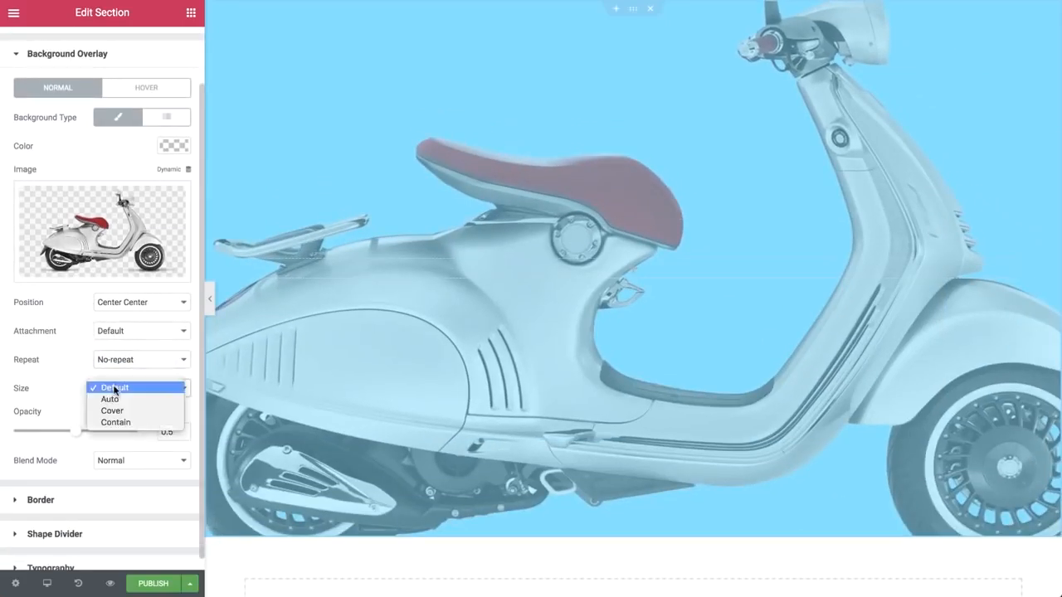
click(113, 423)
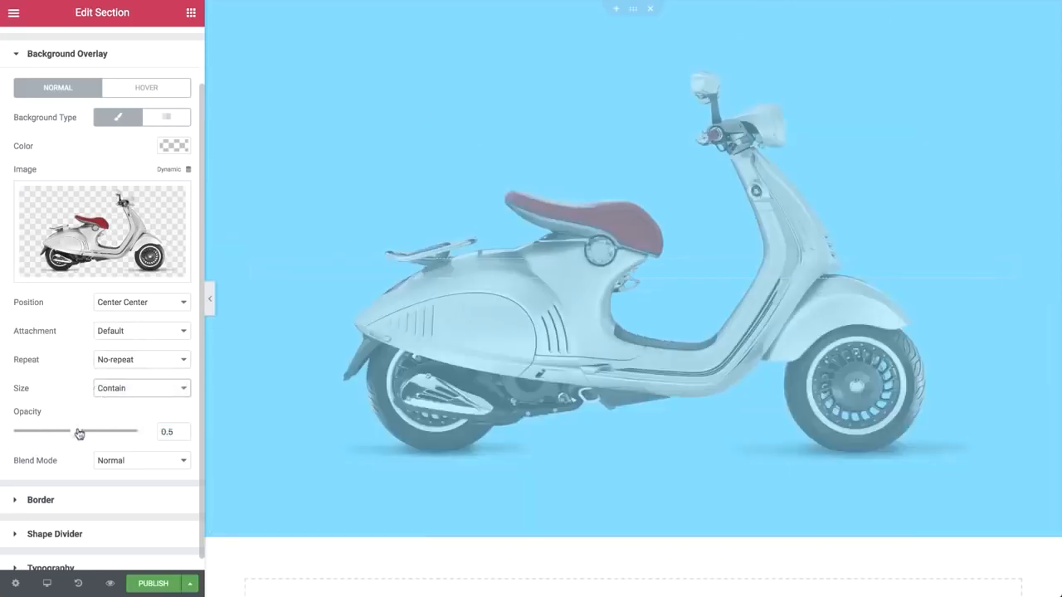
Step: Set the overlay's opacity to 1, try the Multiply blend mode and settle on Darken
drag(78, 431, 151, 440)
scroll(150, 440, down, 1)
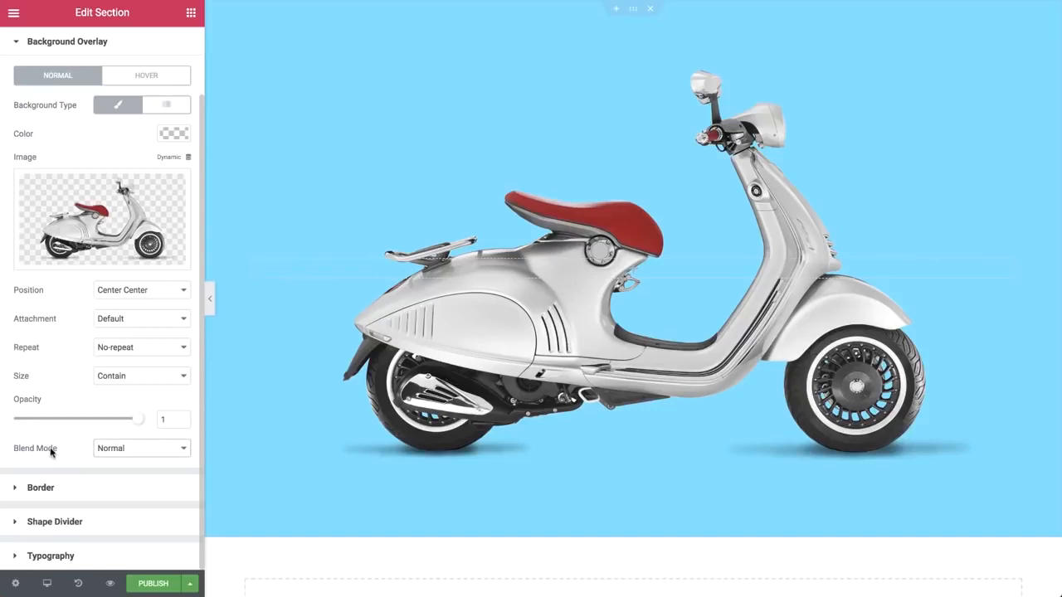
click(121, 453)
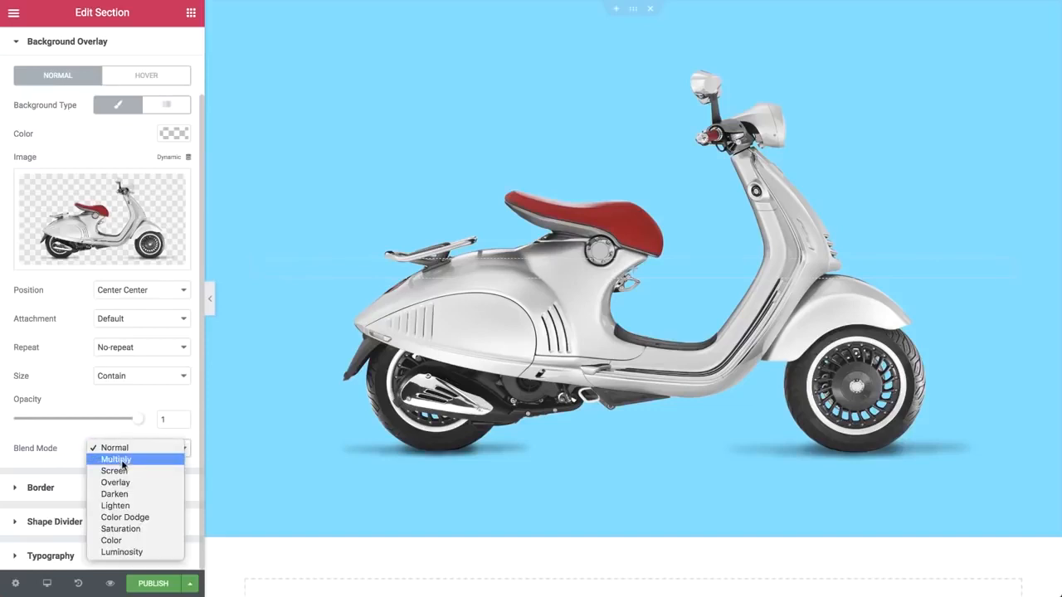
click(122, 463)
click(125, 455)
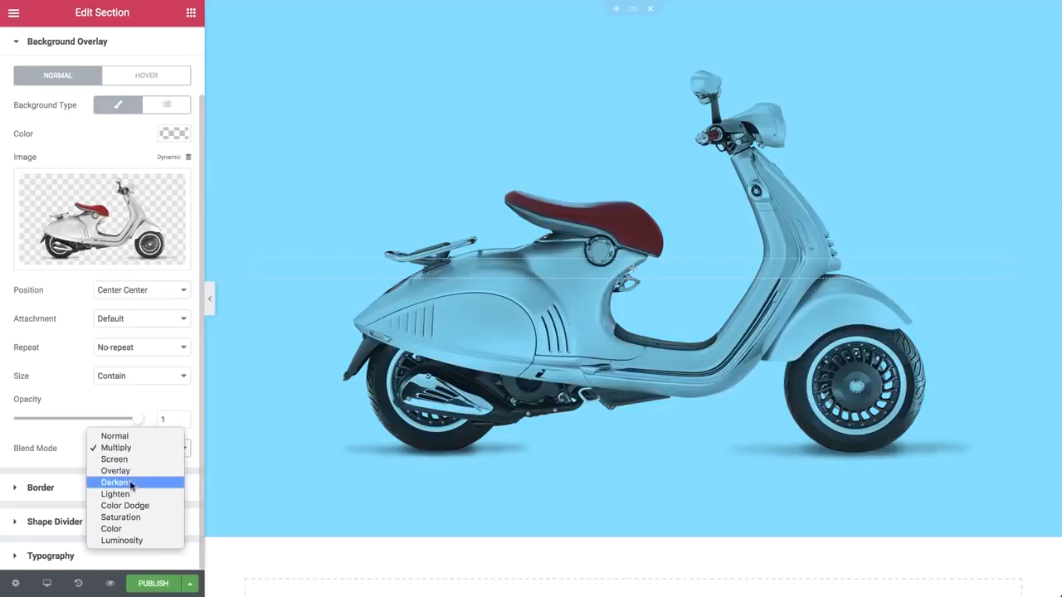
click(131, 484)
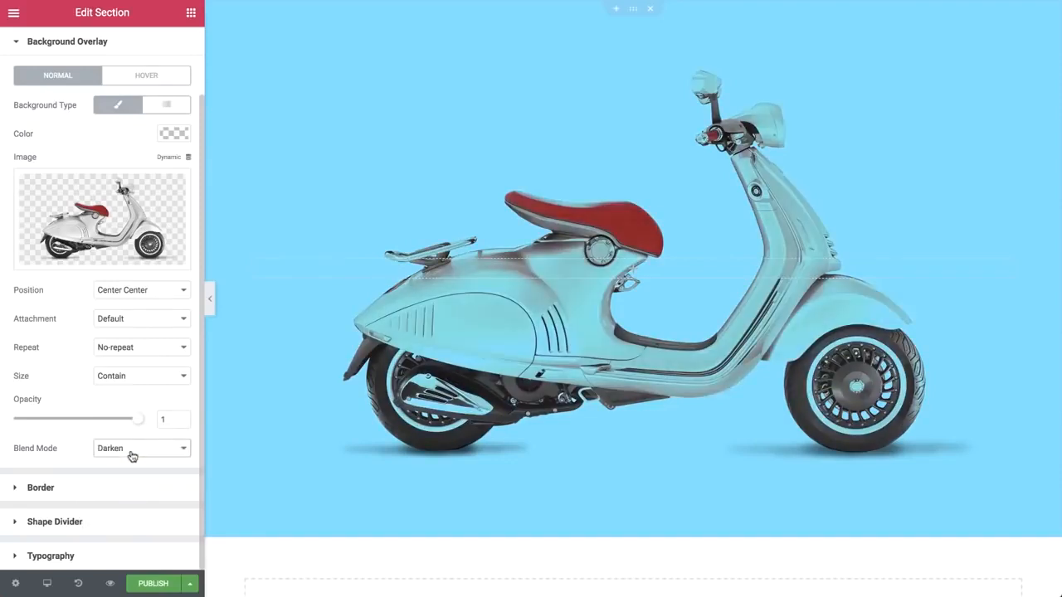
scroll(131, 455, up, 2)
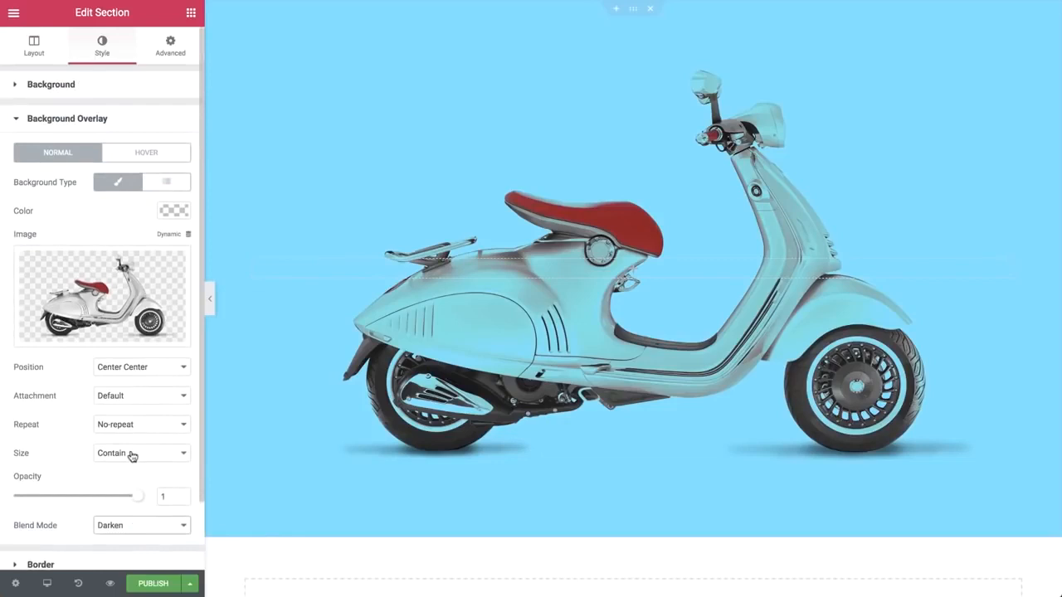
Step: Add a heading widget to the hero section with the title "win a" and center it
click(190, 12)
drag(171, 138, 382, 274)
triple_click(155, 130)
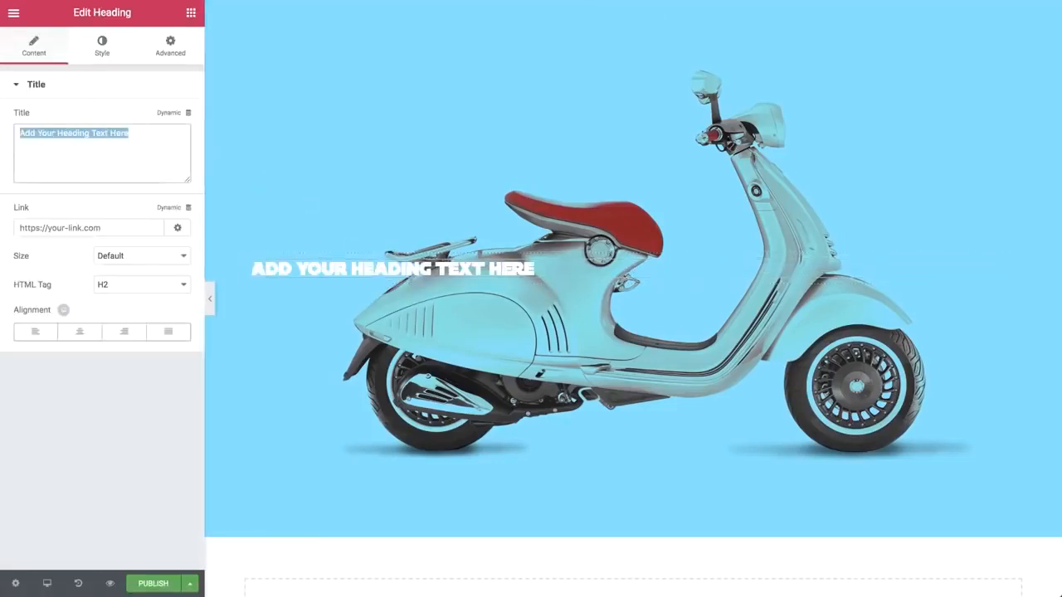
text(win a)
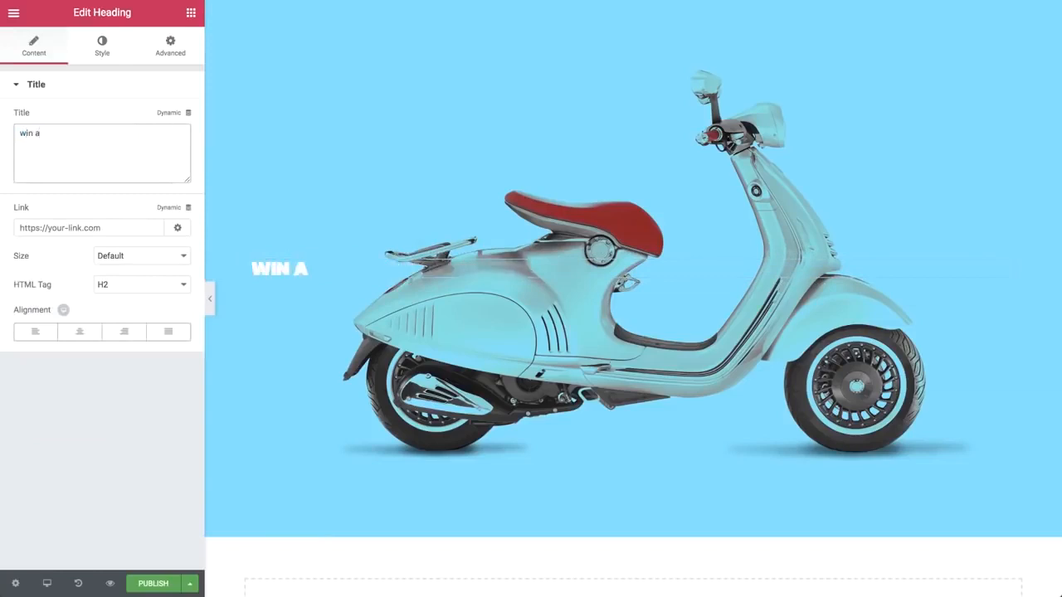
click(80, 331)
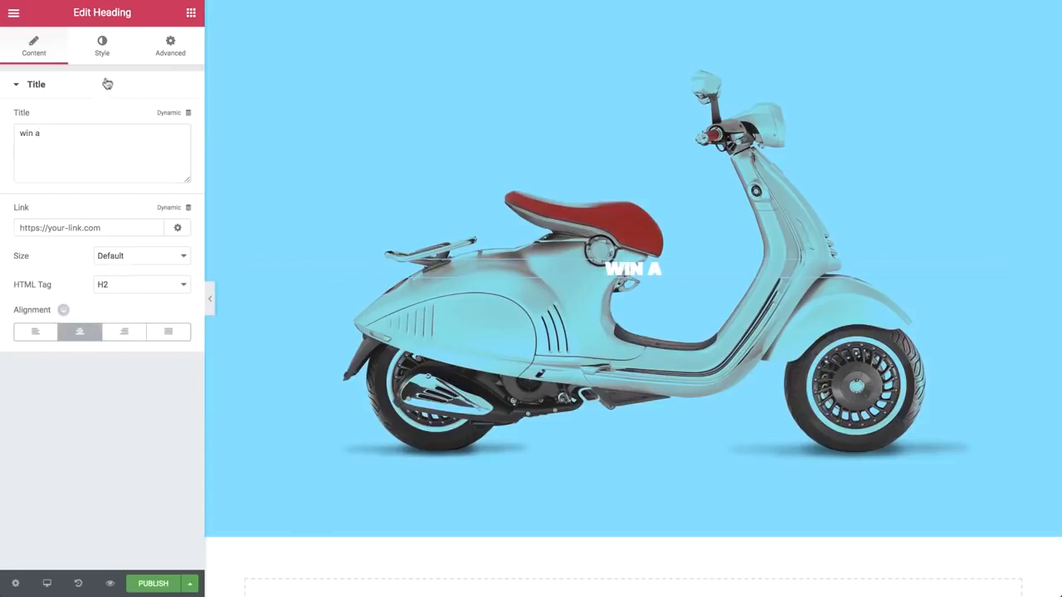
Step: Set the "win a" heading's font size to 120 px
click(104, 42)
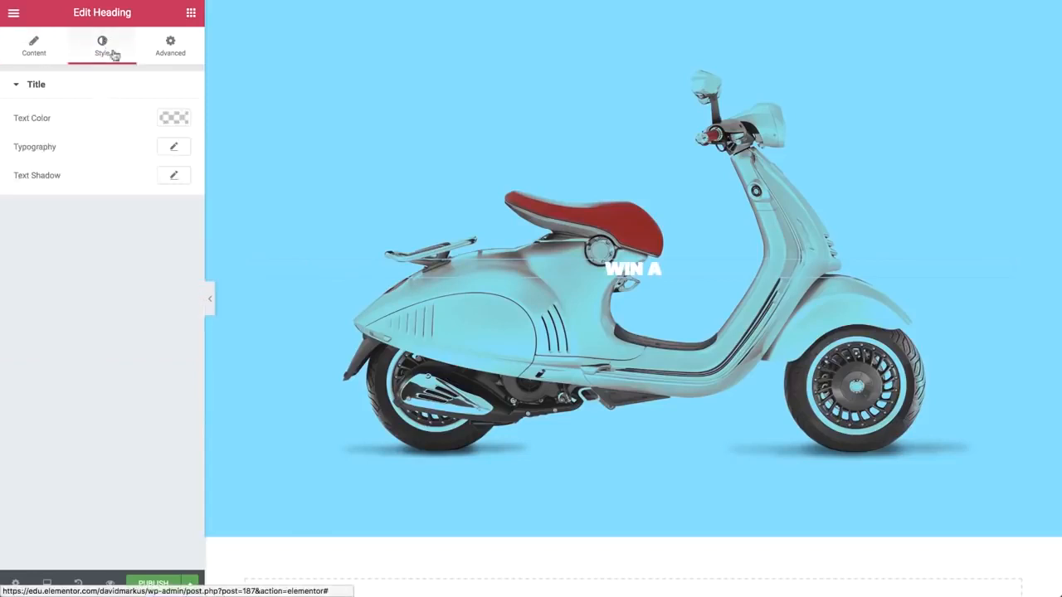
click(173, 148)
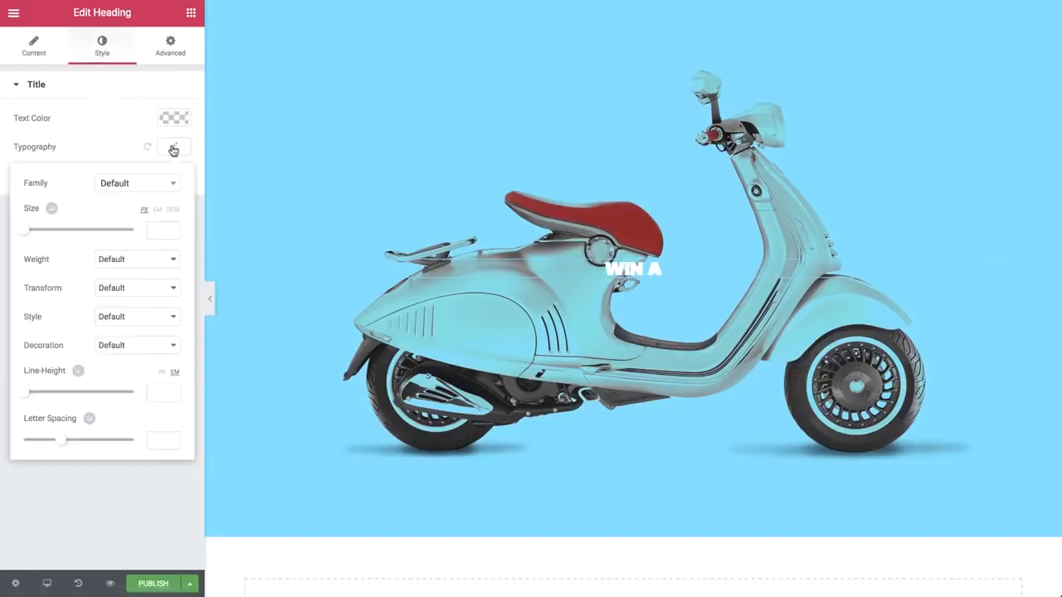
click(157, 232)
text(120)
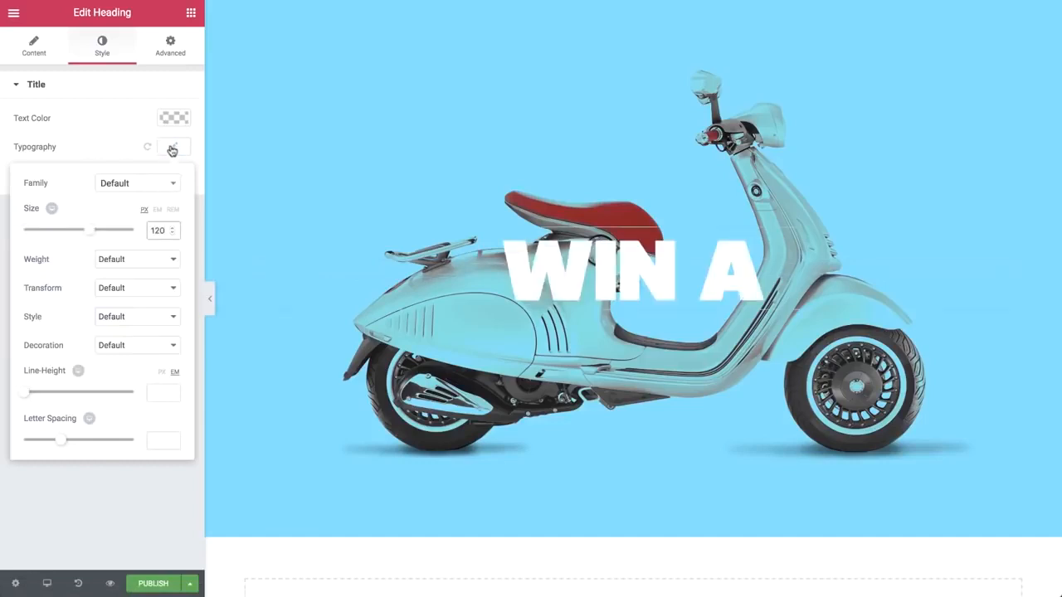
click(173, 150)
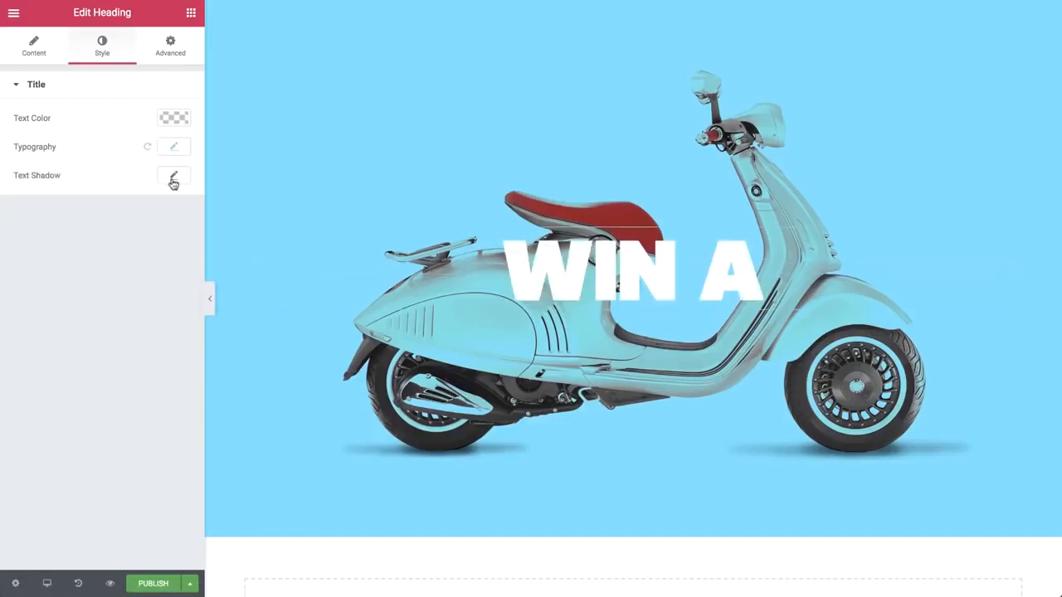
Step: Give the heading a text shadow with adjusted color transparency, a vertical offset of -10 and an increased blur
click(173, 178)
click(164, 213)
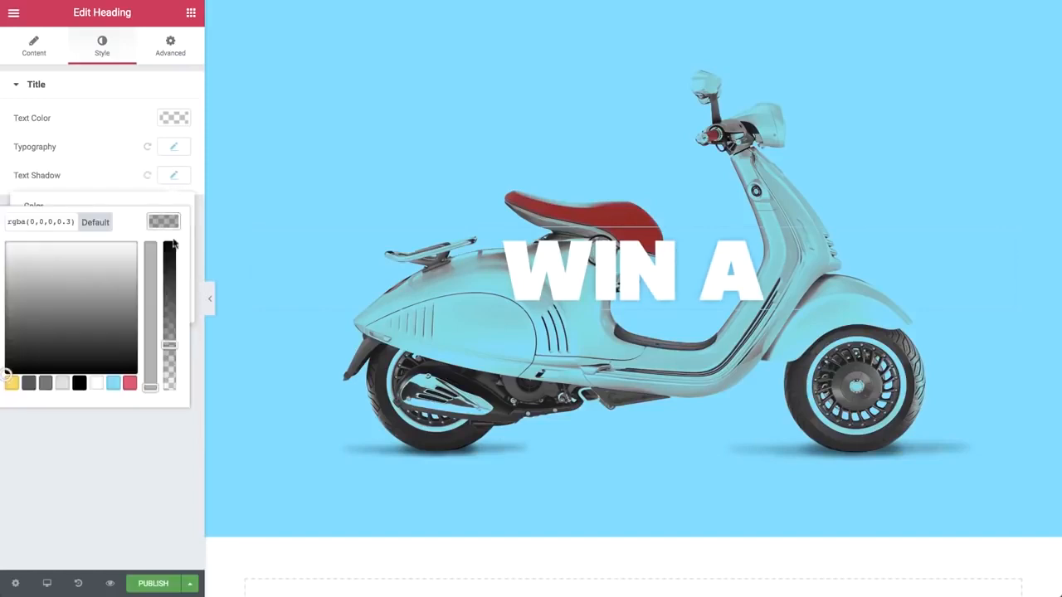
drag(169, 345, 169, 371)
click(164, 223)
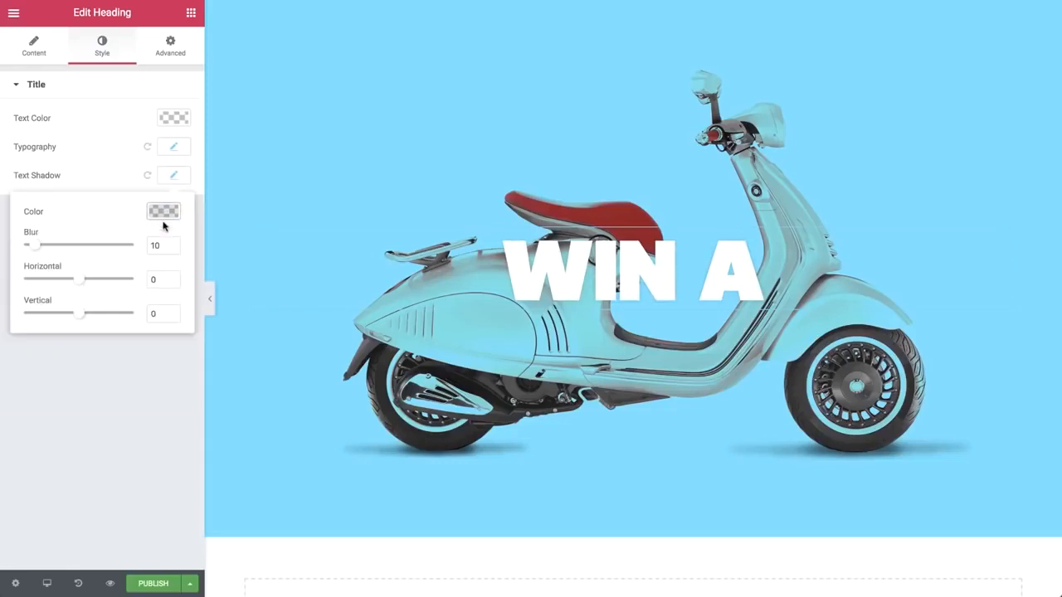
click(158, 314)
text(-10)
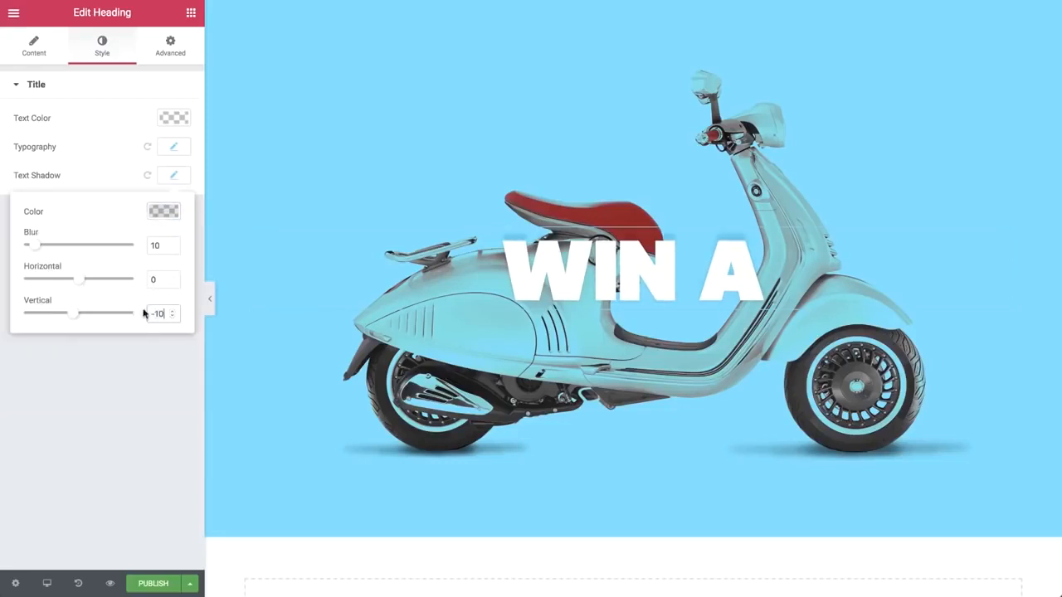
drag(37, 247, 83, 251)
click(165, 211)
click(174, 175)
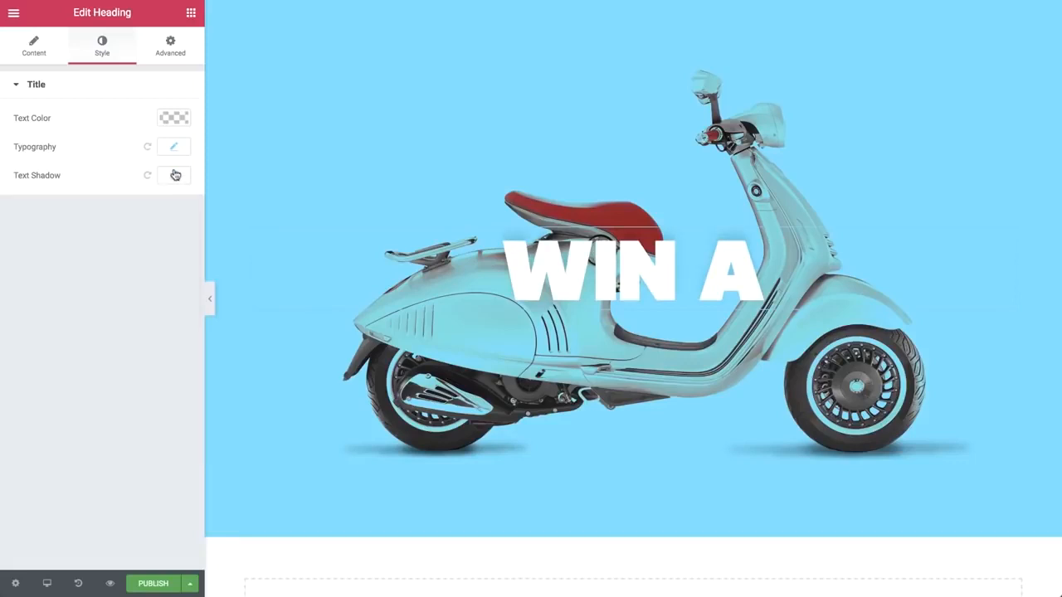
Step: Duplicate the "win a" heading and change the copy's title to "vespa"
click(191, 14)
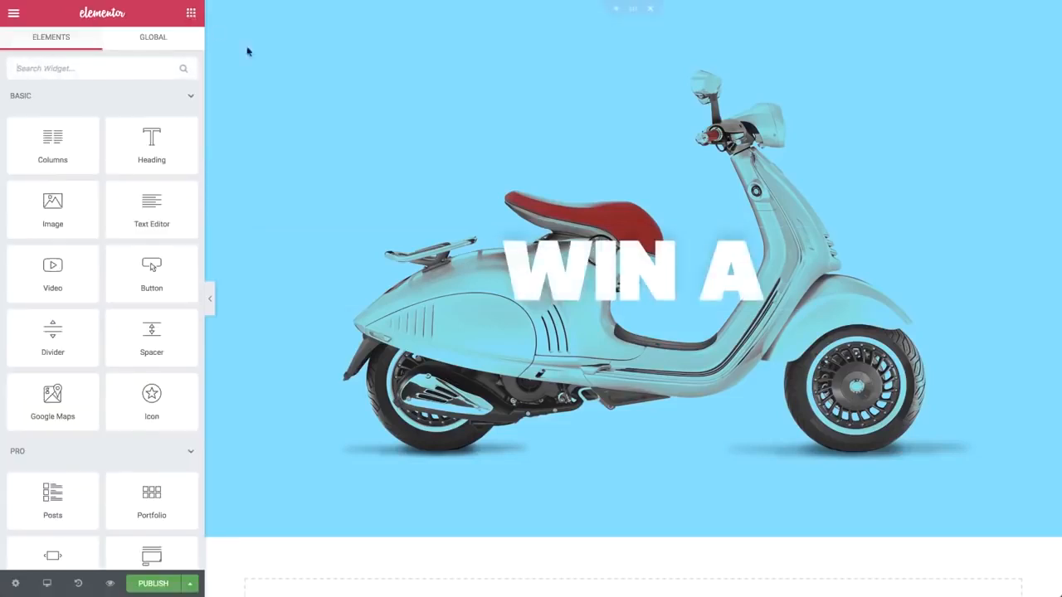
right_click(550, 267)
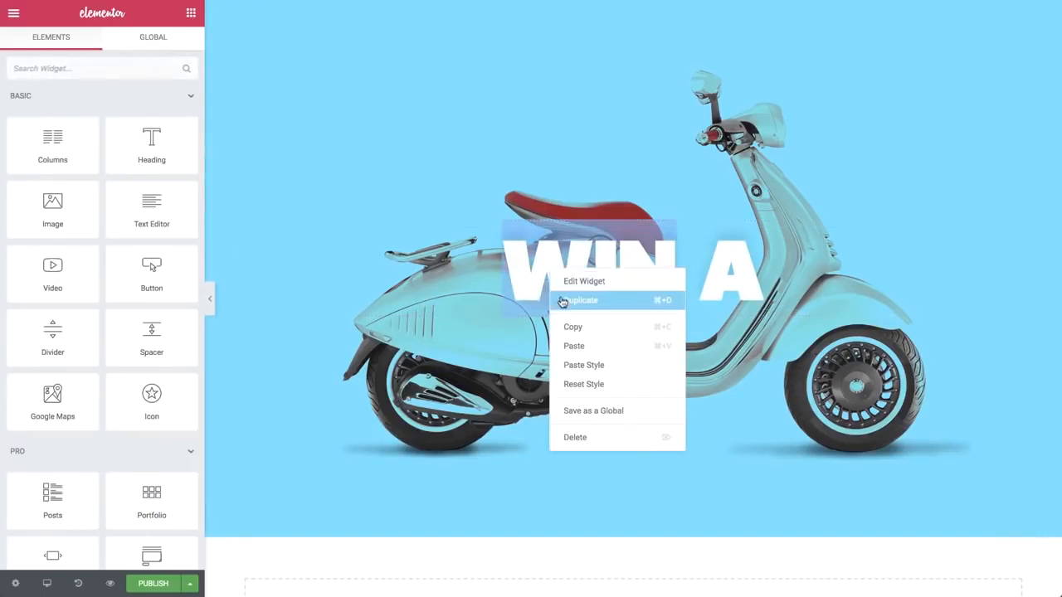
click(562, 301)
triple_click(561, 296)
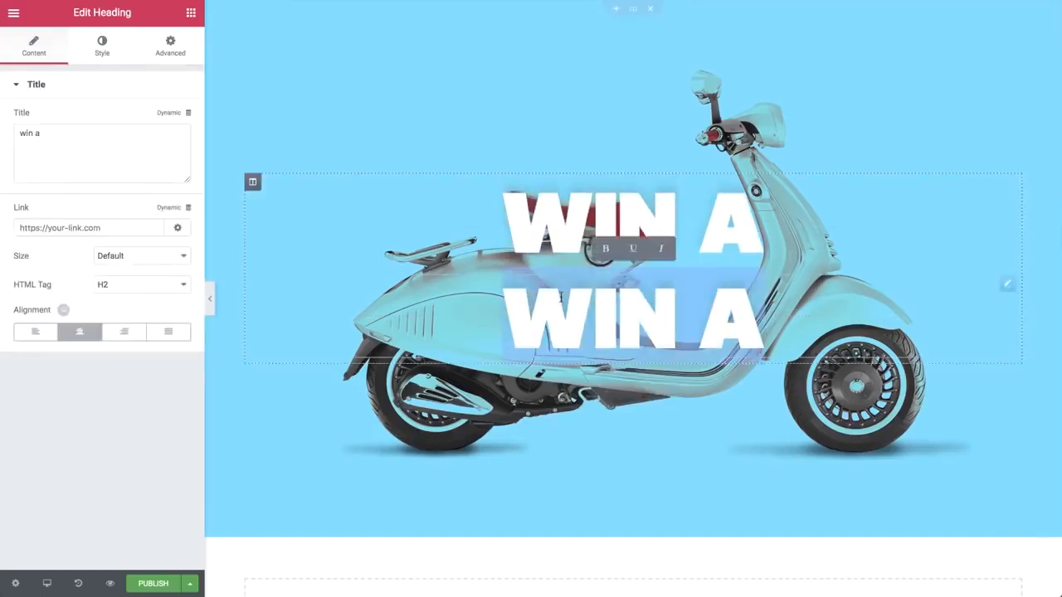
text(vespa)
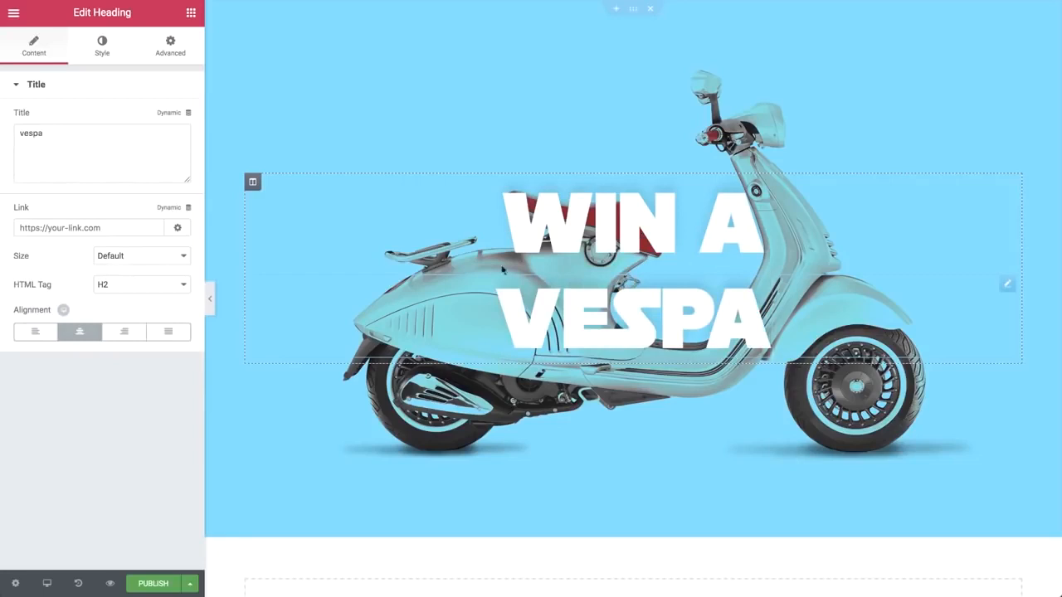
Step: Set the "vespa" heading's font size to 230 px and its letter spacing to -8
click(105, 53)
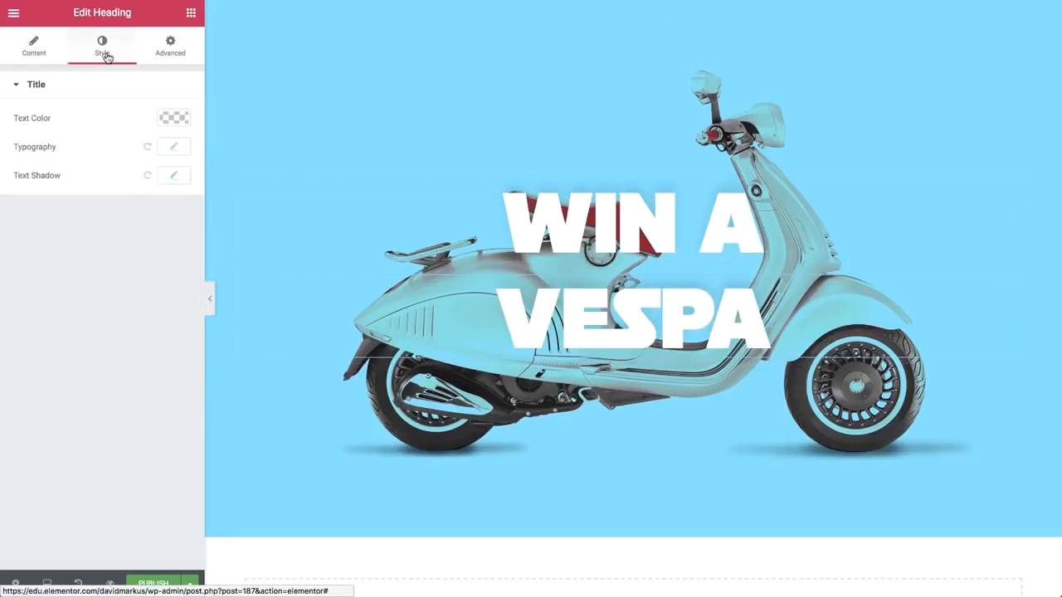
click(176, 148)
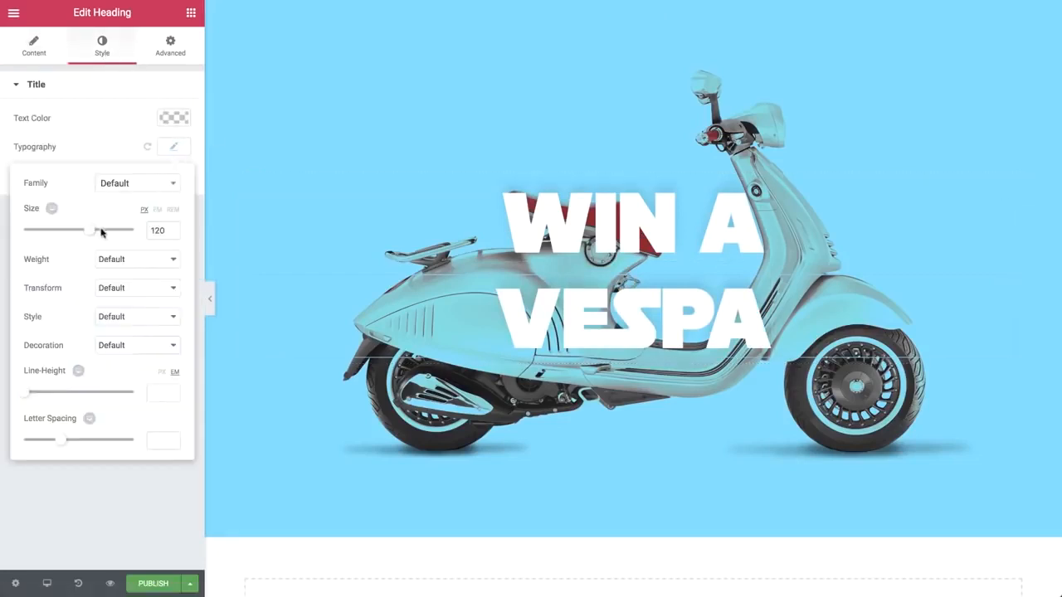
drag(101, 233, 145, 234)
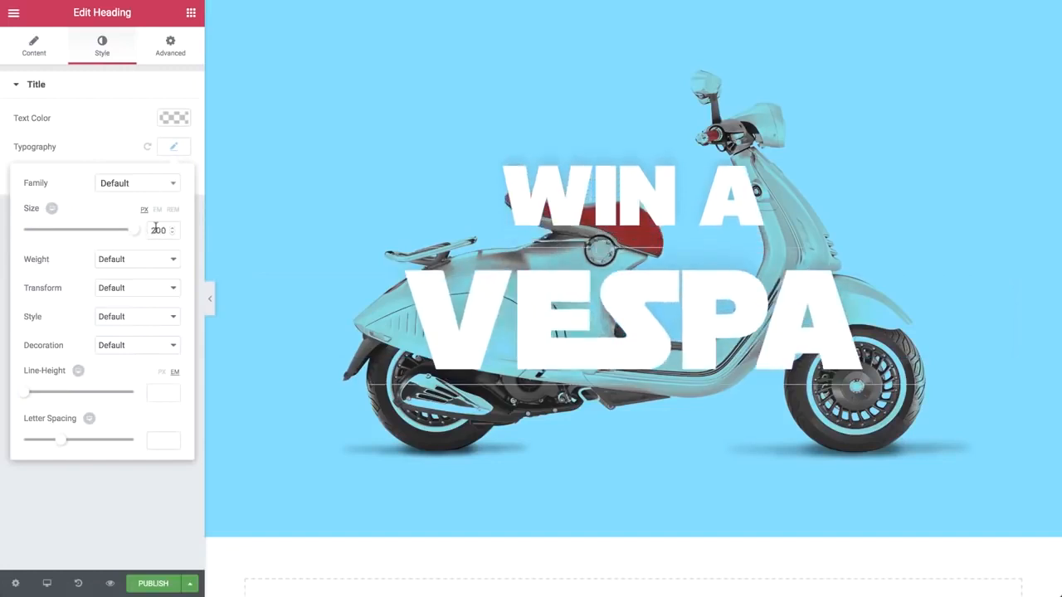
double_click(155, 229)
text(230)
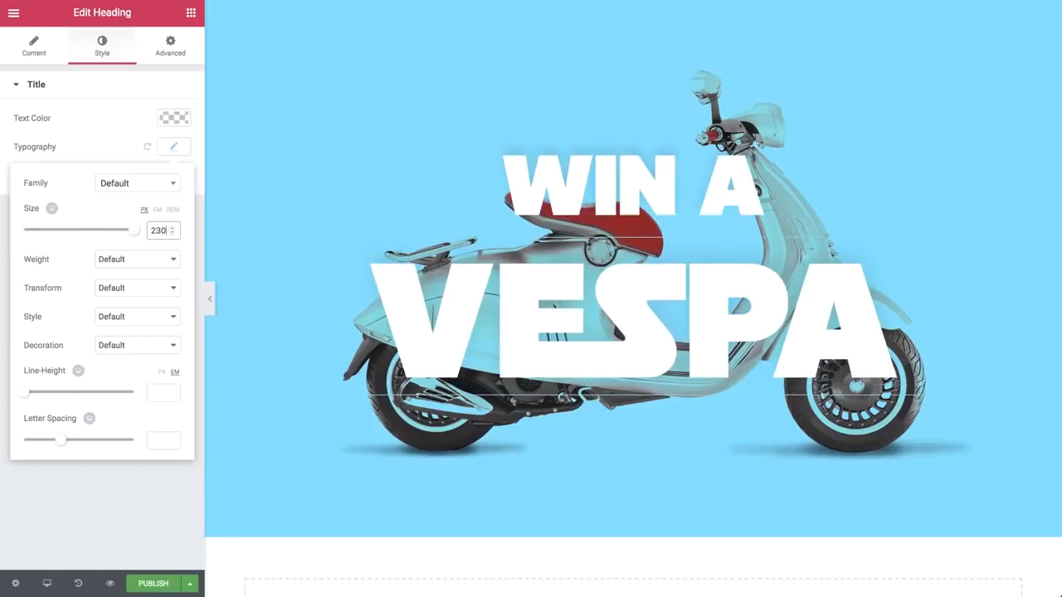
drag(60, 441, 7, 441)
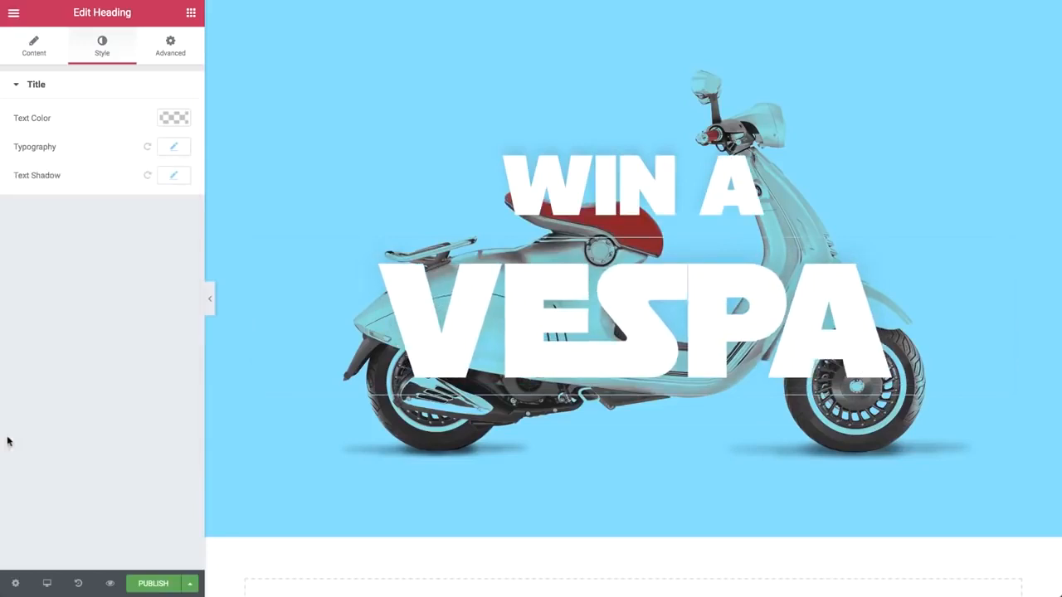
click(176, 150)
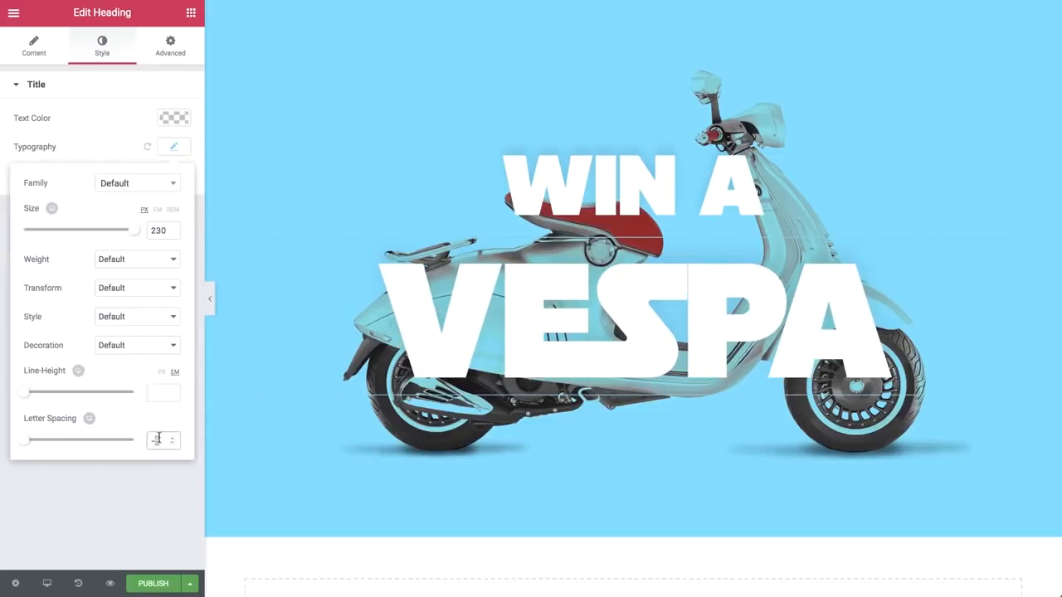
text(8)
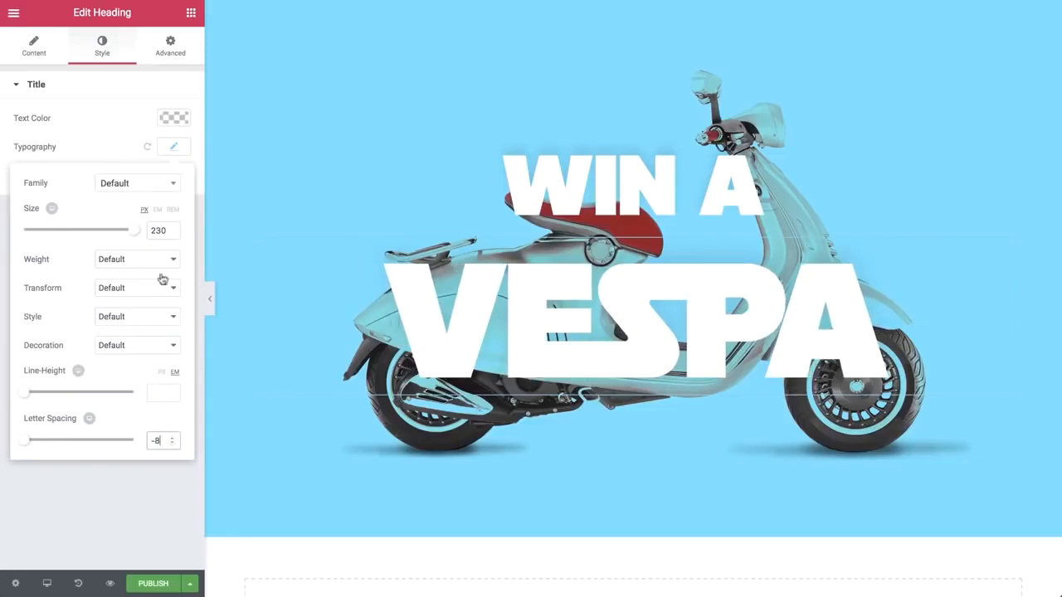
click(173, 149)
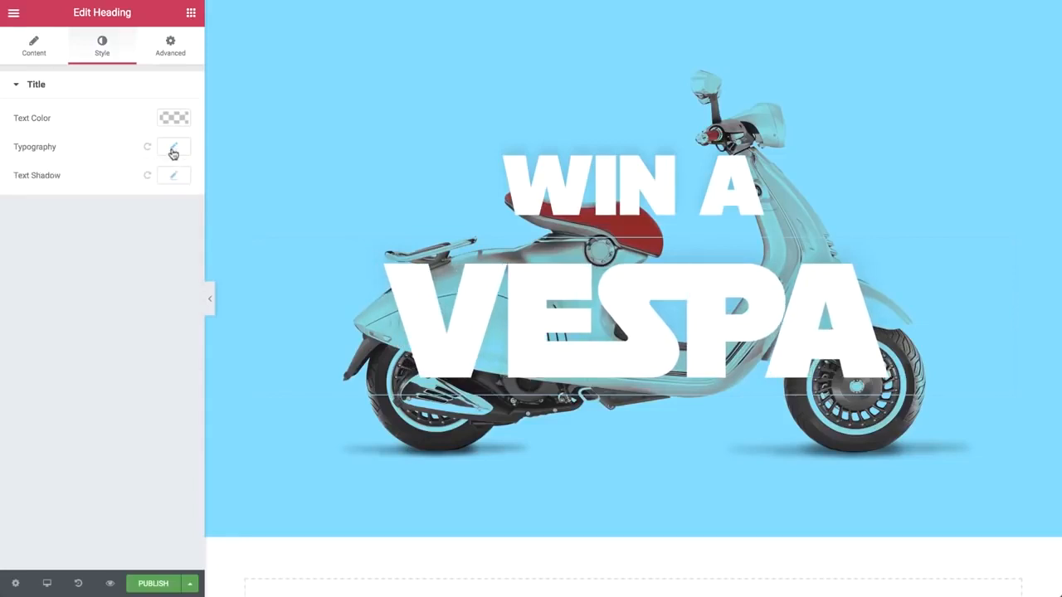
Step: Unlink the "win a" heading's margin values and set its bottom margin to -80 px
click(547, 181)
click(162, 52)
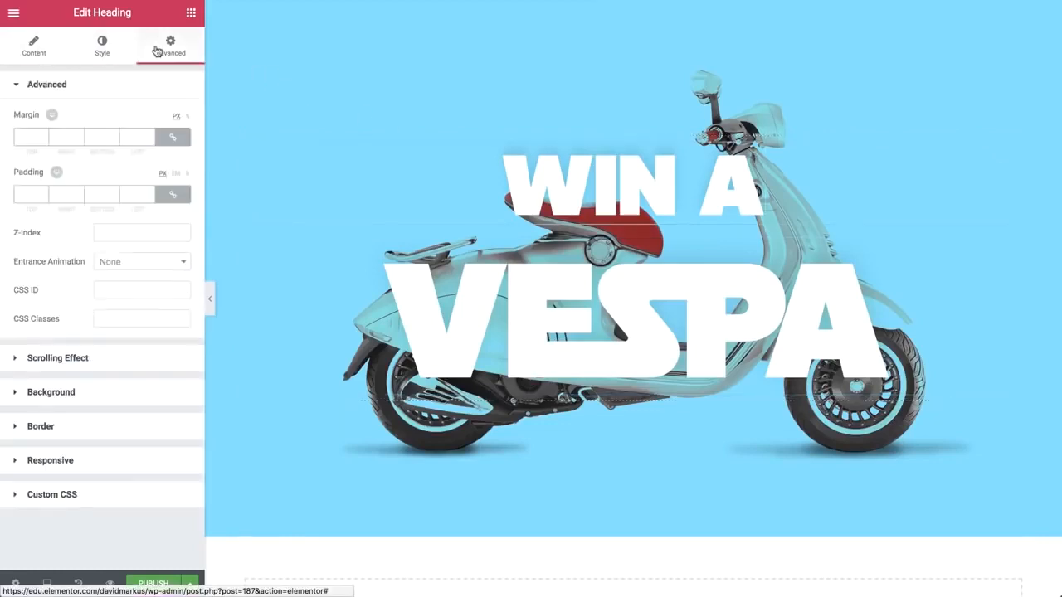
click(173, 137)
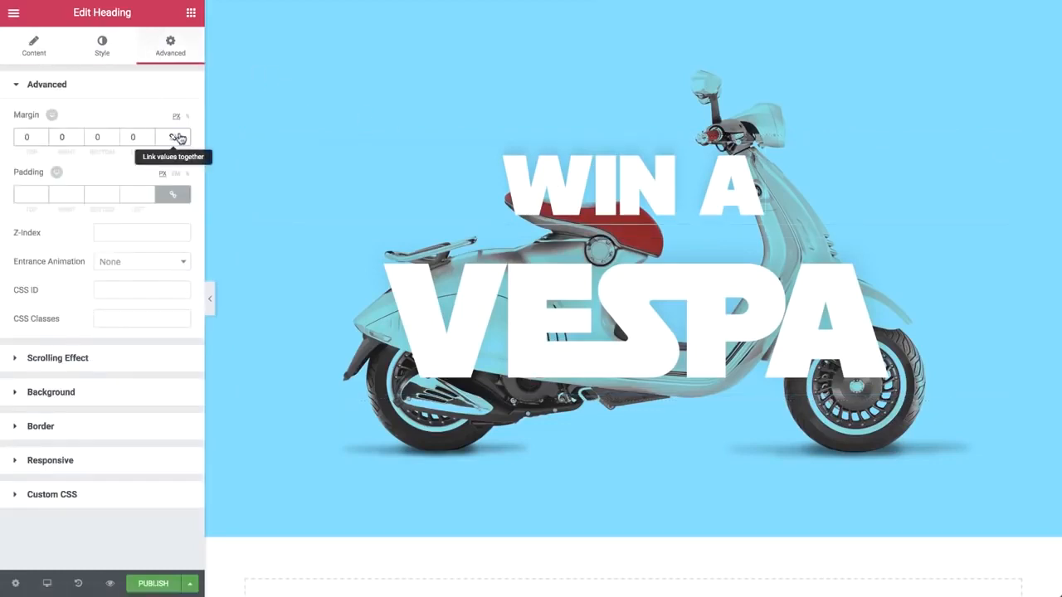
double_click(87, 137)
text(-15)
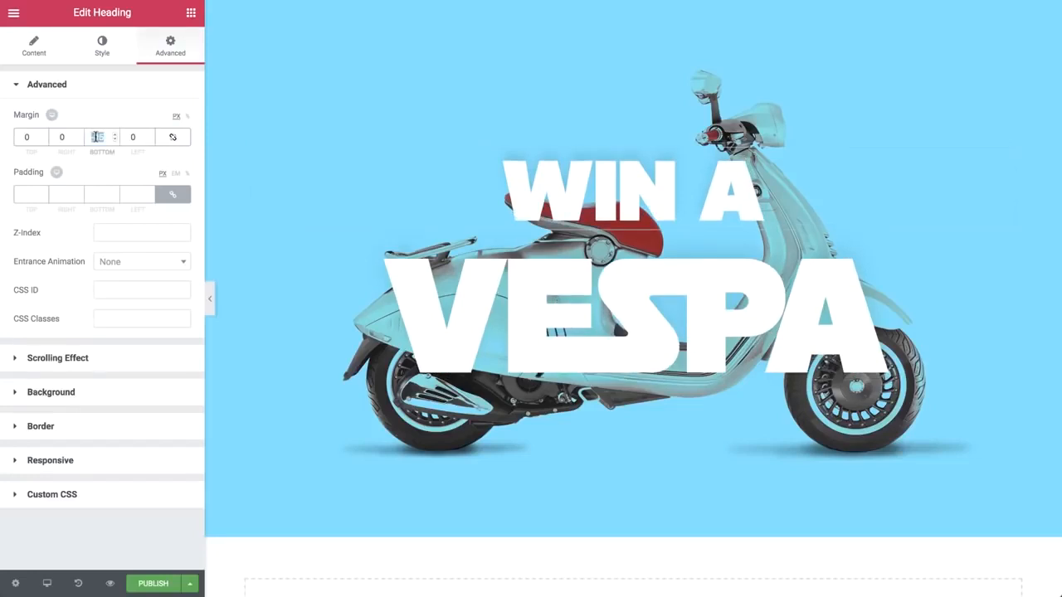
click(100, 136)
text(-80)
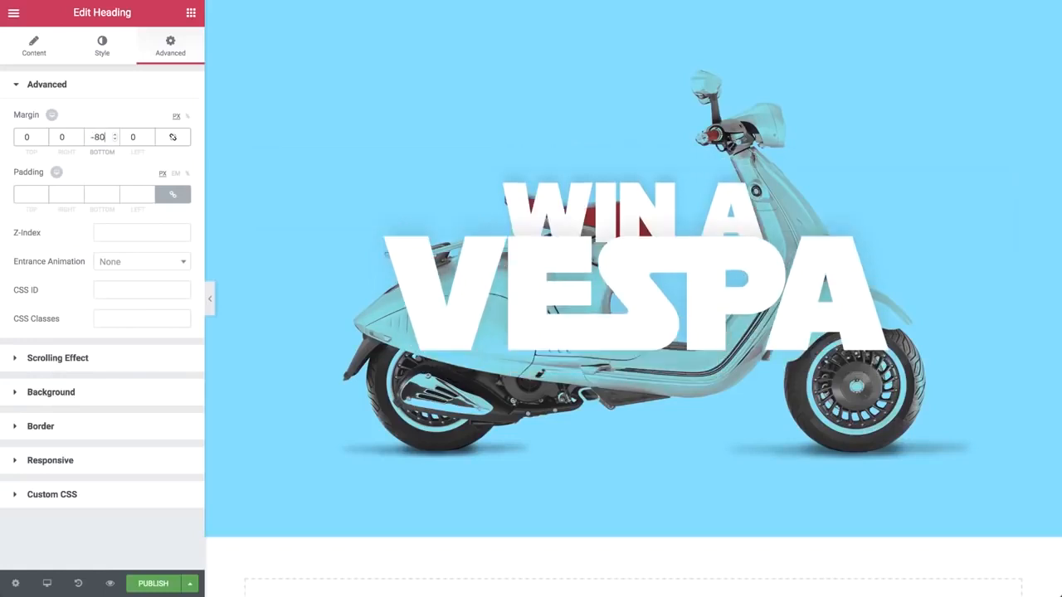
Step: Add a text editor widget below the "vespa" heading and set its text color to white
click(190, 12)
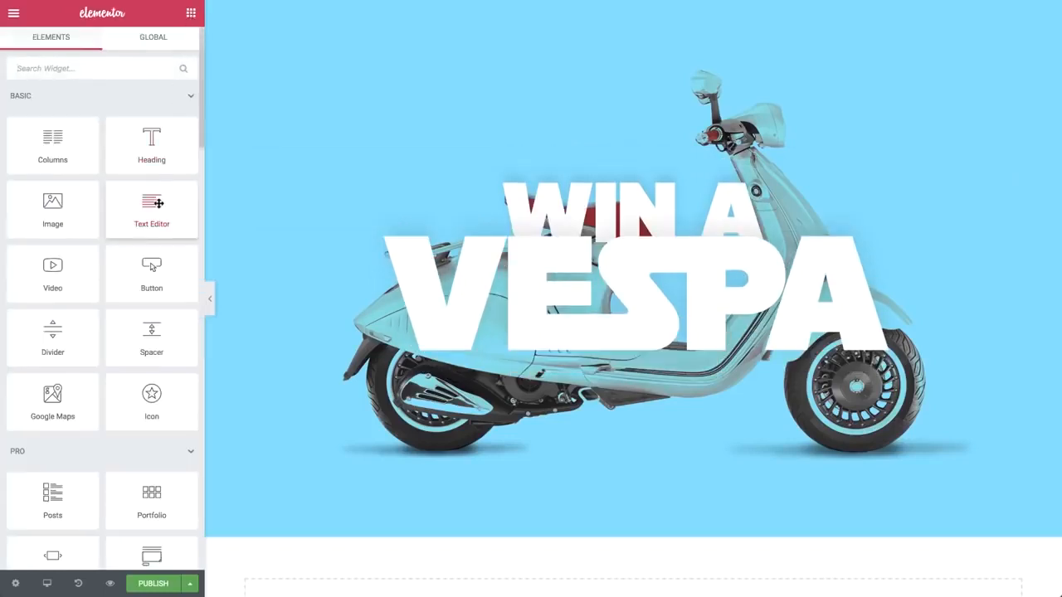
drag(151, 212, 483, 342)
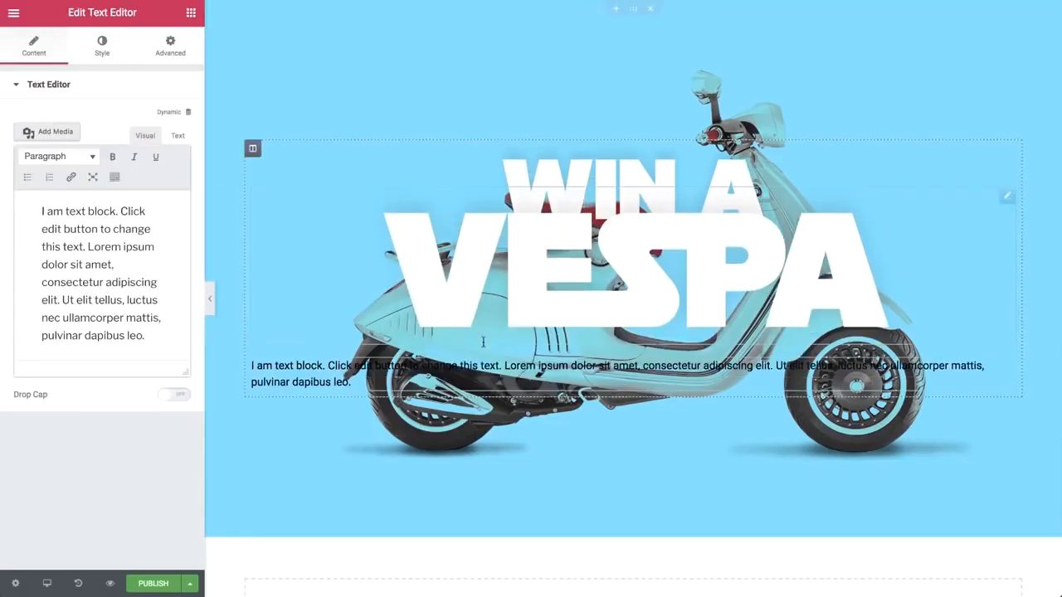
click(101, 53)
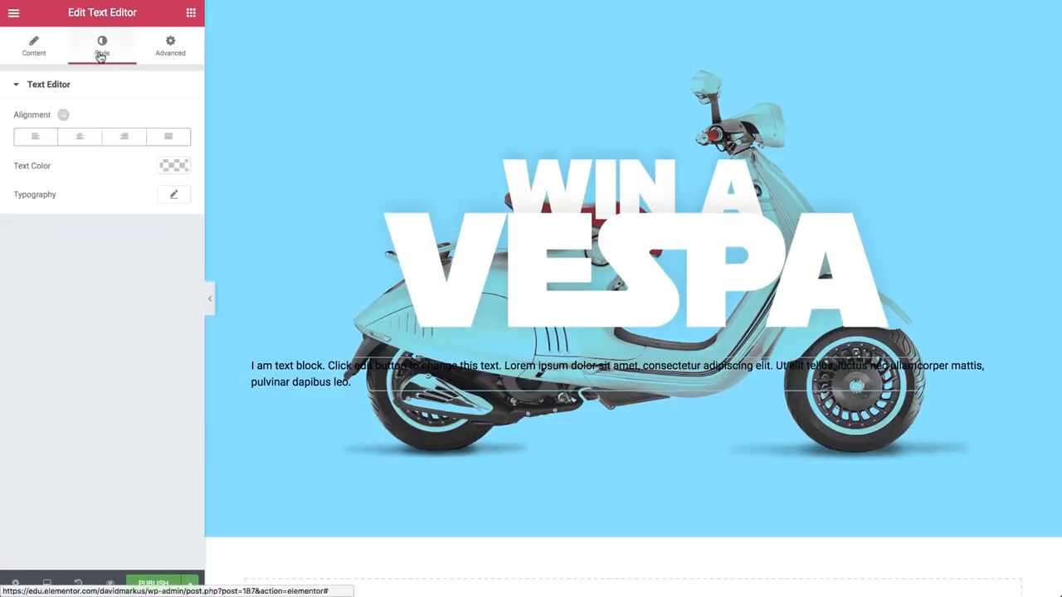
click(174, 170)
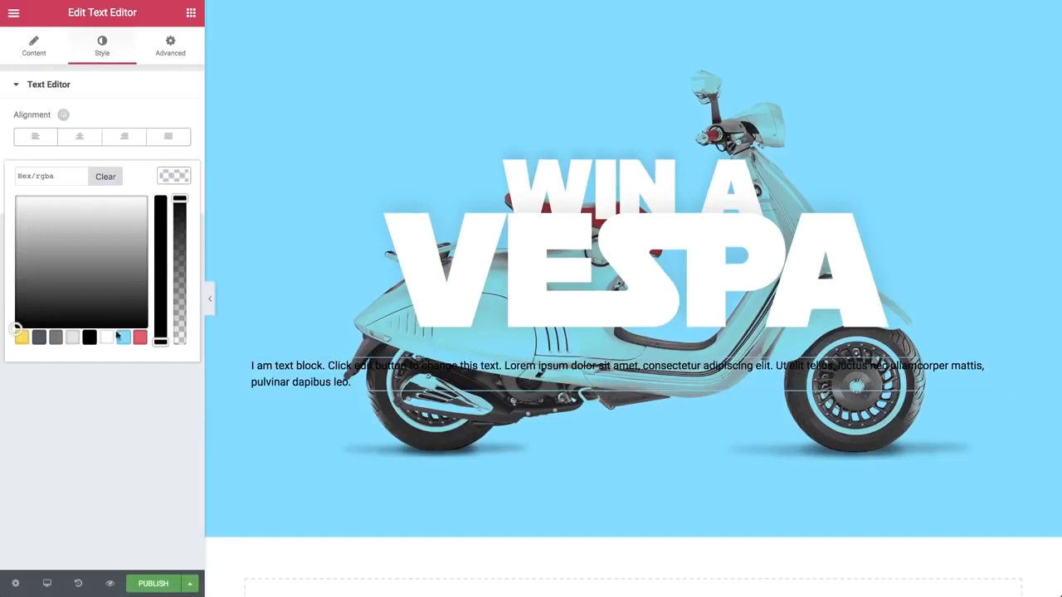
click(106, 337)
click(176, 179)
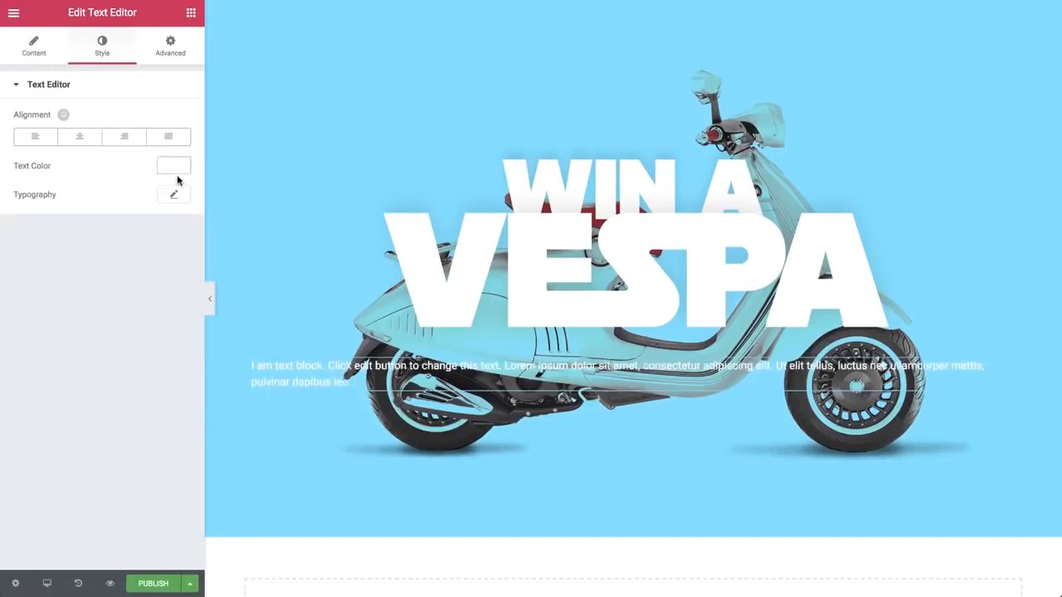
Step: Set the text block's font size to 20 px and its weight to 500
click(173, 195)
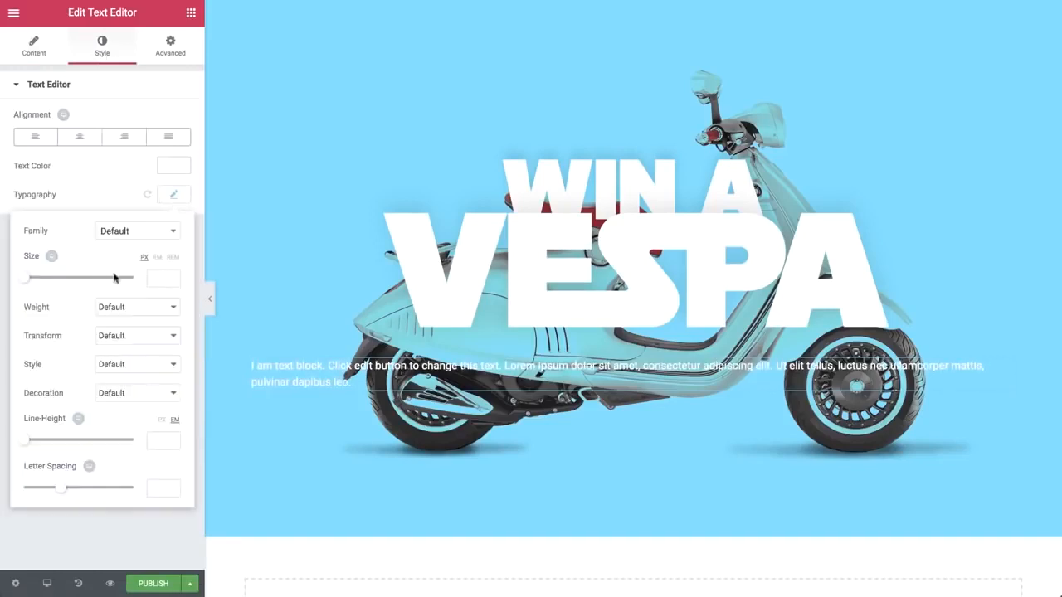
click(149, 278)
text(20)
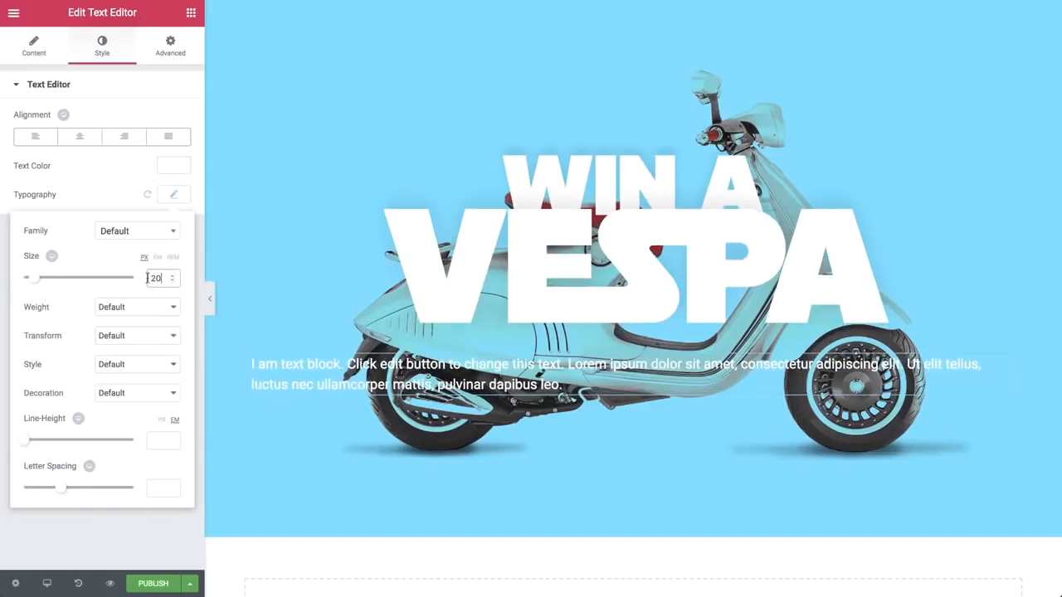
click(147, 307)
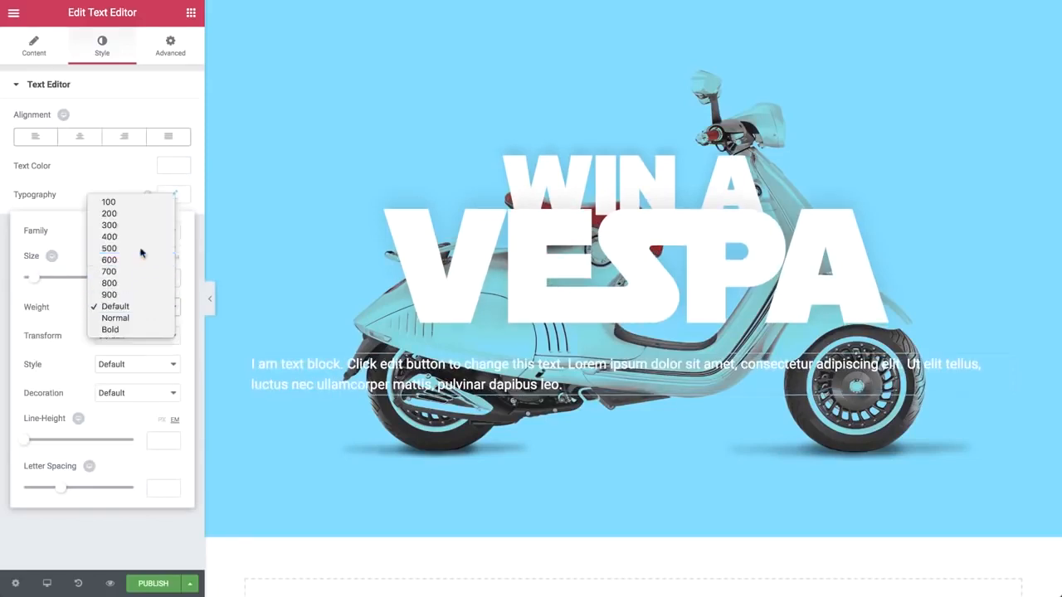
click(108, 248)
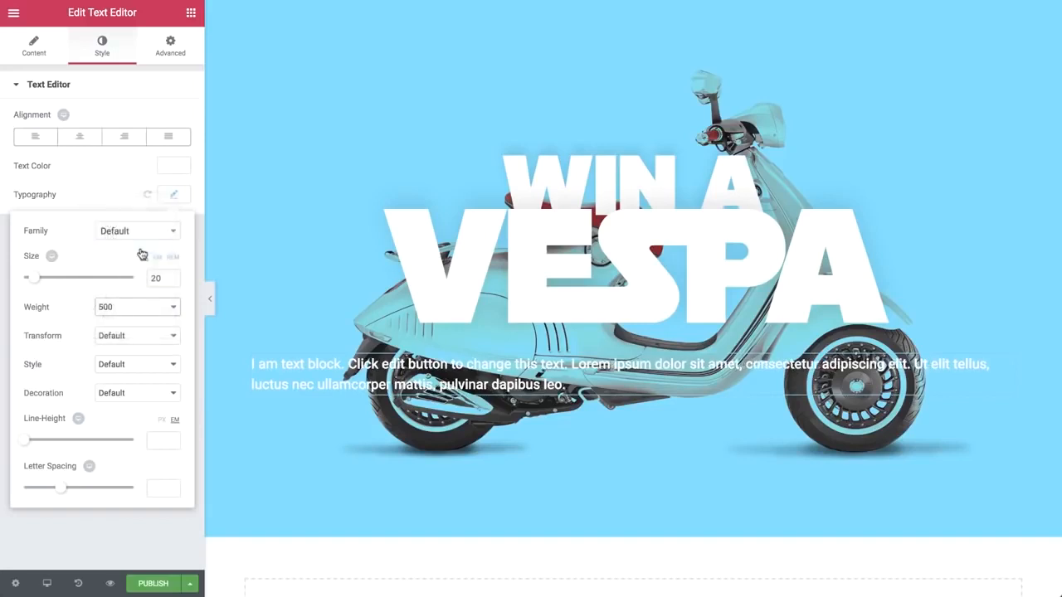
click(174, 197)
Step: Give the text block unlinked percentage margins of 25 right, 3 bottom and 25 left, and center its text
click(170, 46)
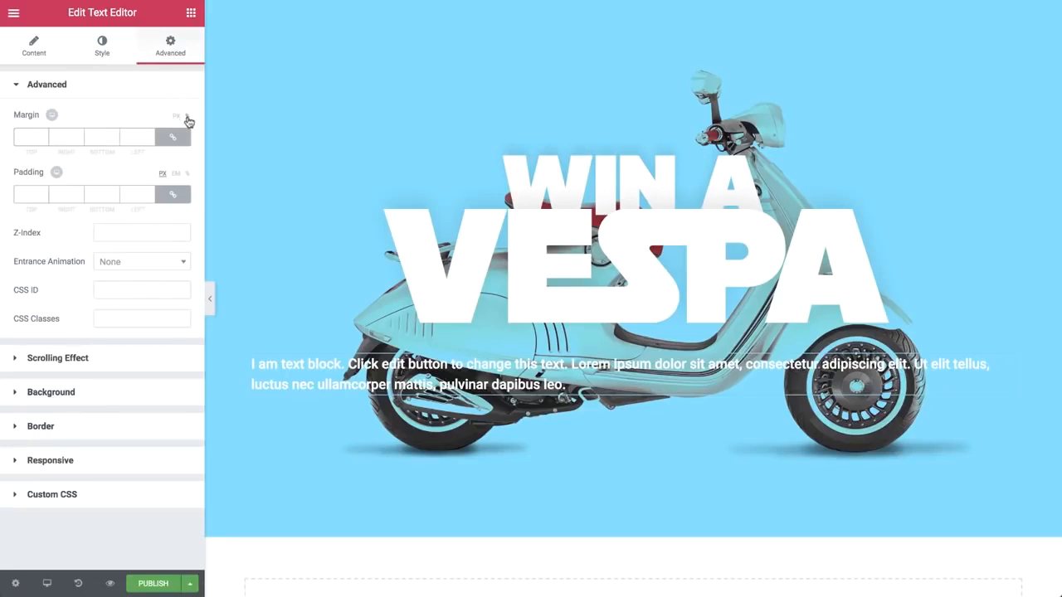
click(173, 137)
text(25)
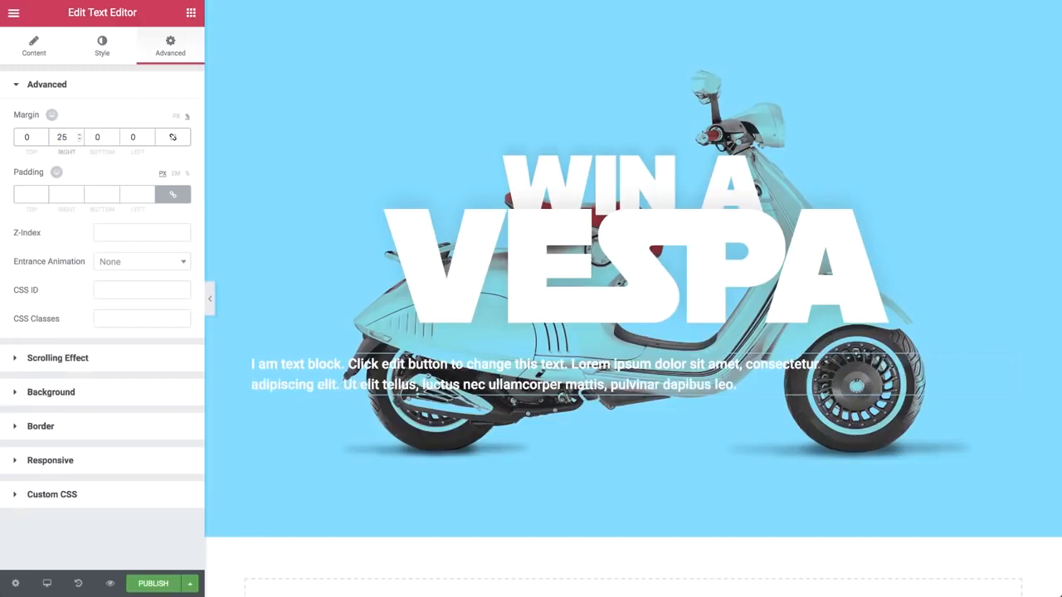
key(Tab)
text(3)
key(Tab)
text(25)
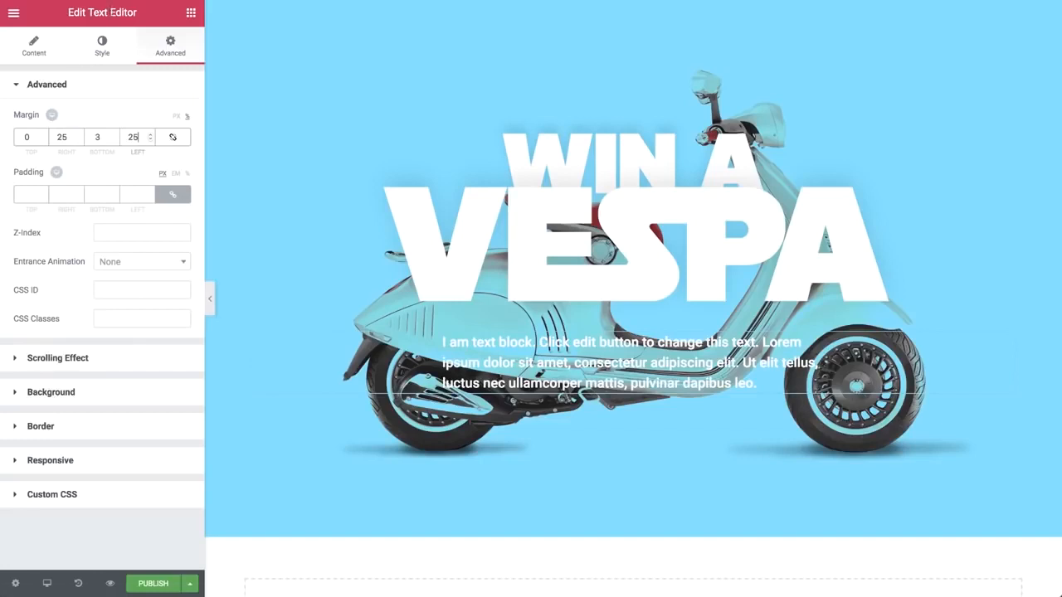
click(103, 43)
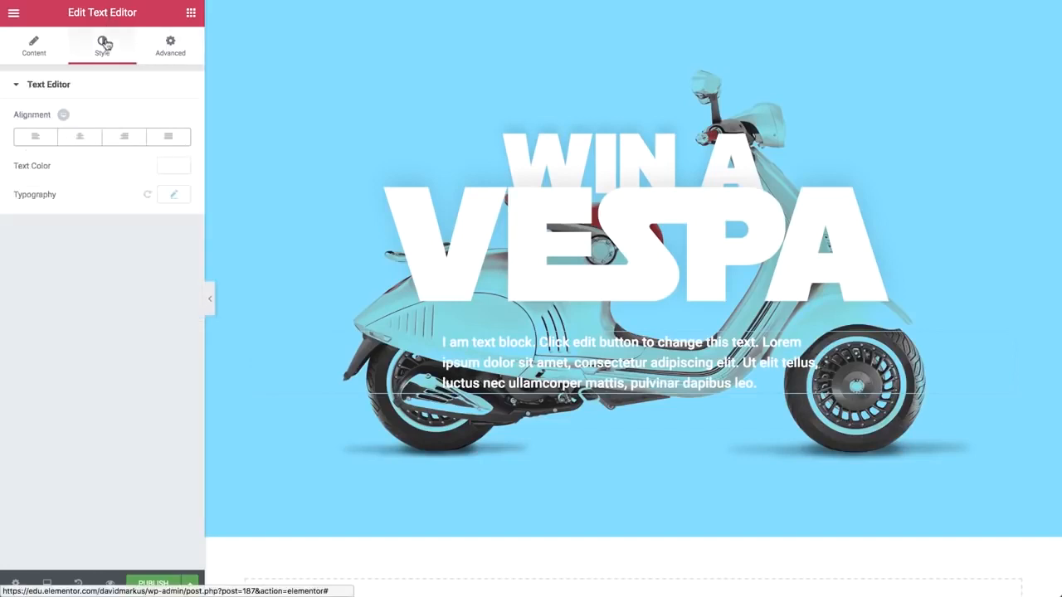
click(80, 139)
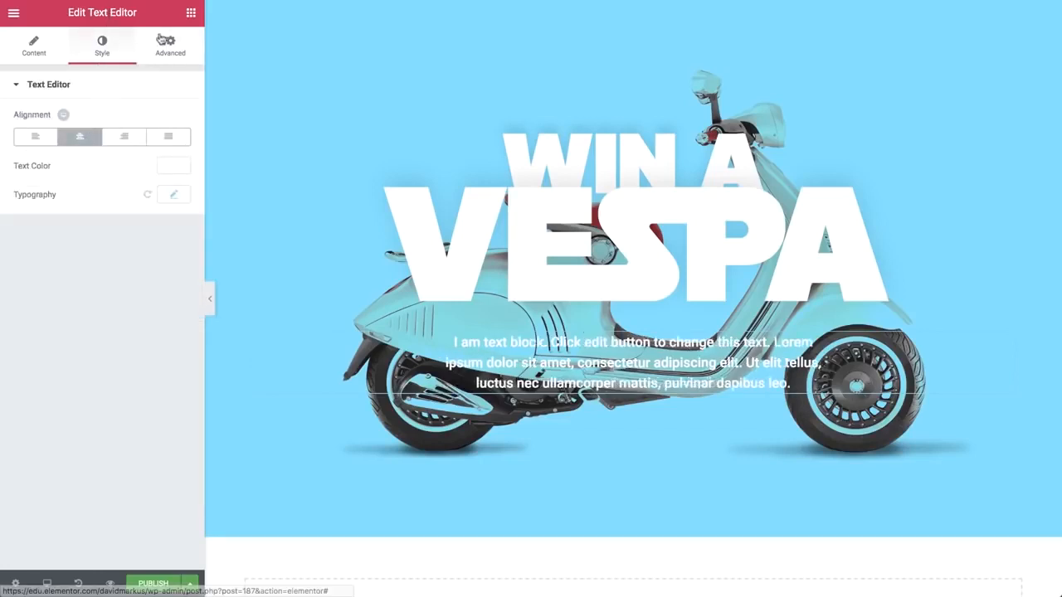
Step: Add a button widget below the text block and change its text to "I want to win"
click(191, 12)
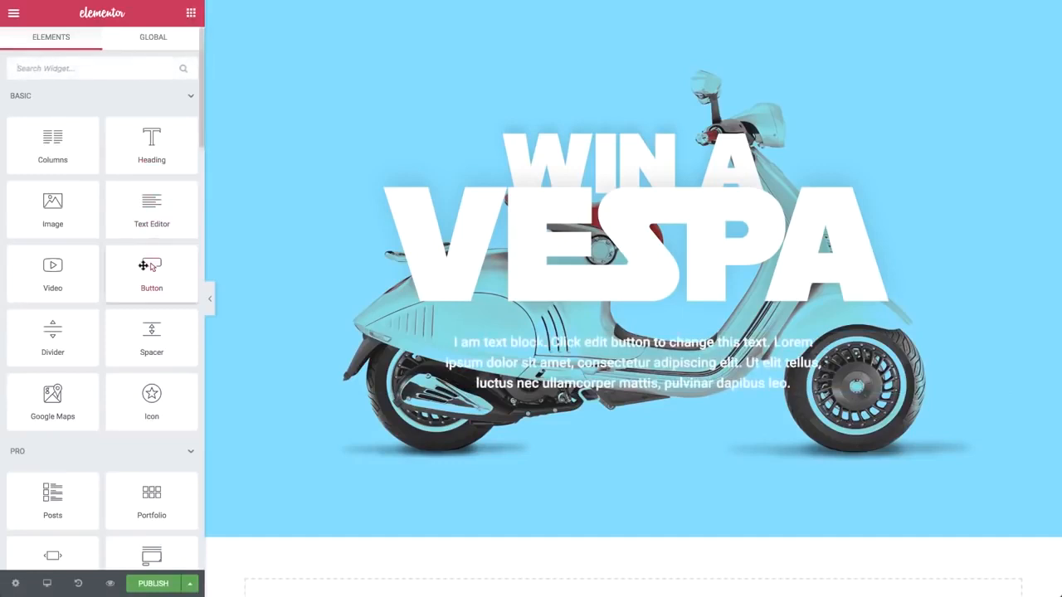
drag(150, 267, 480, 391)
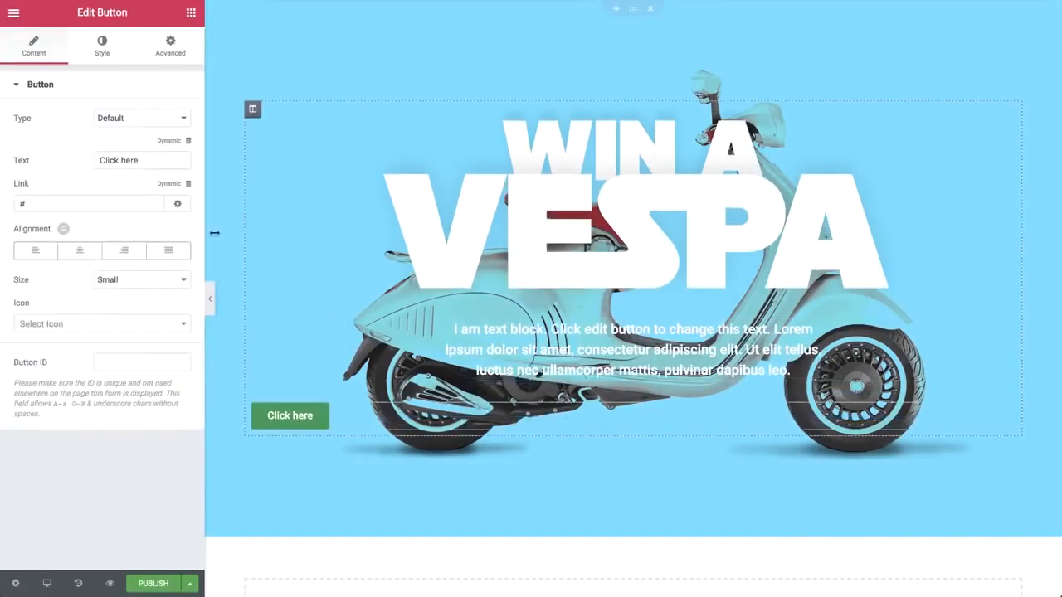
drag(150, 161, 31, 164)
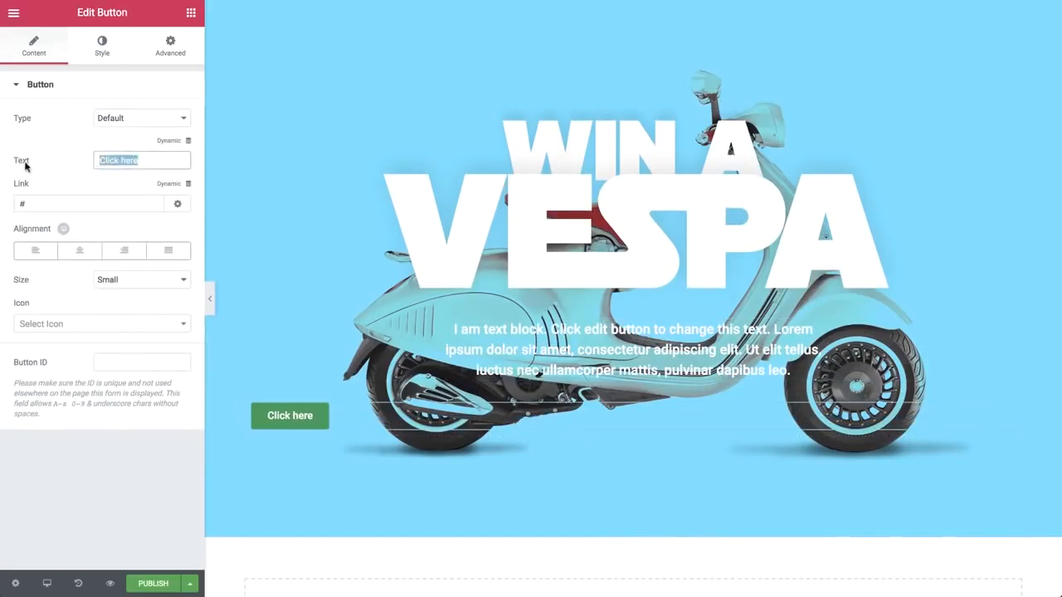
text(I want to win)
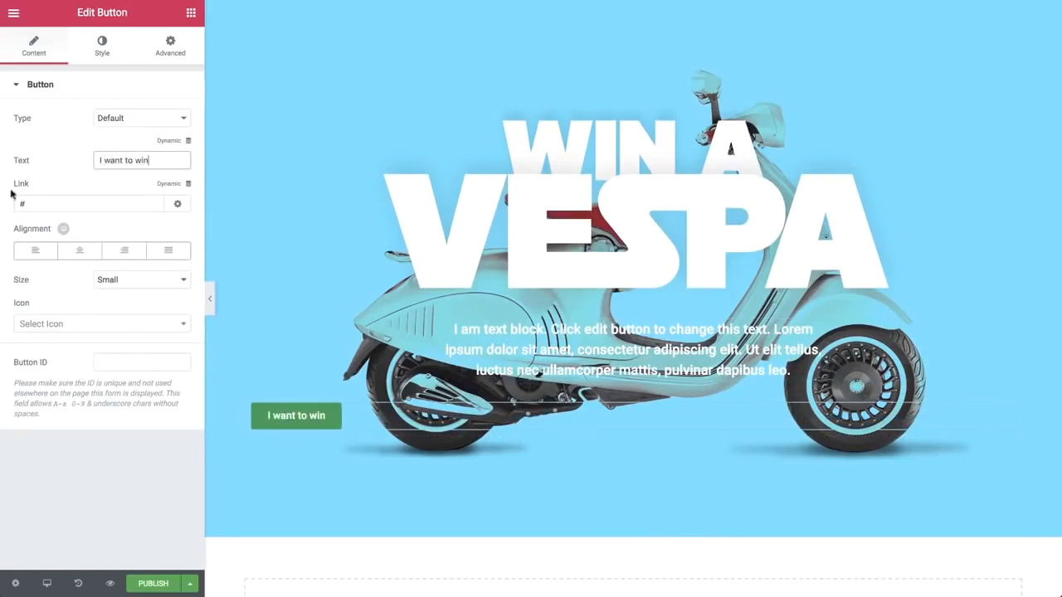
Step: Center the "I want to win" button and set its size to Medium
click(80, 250)
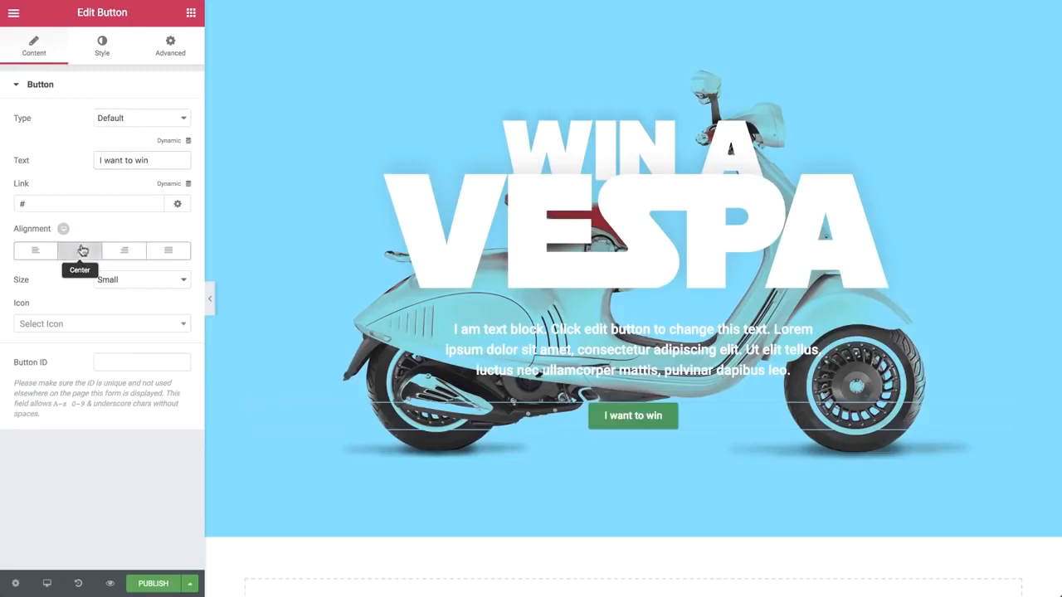
click(127, 286)
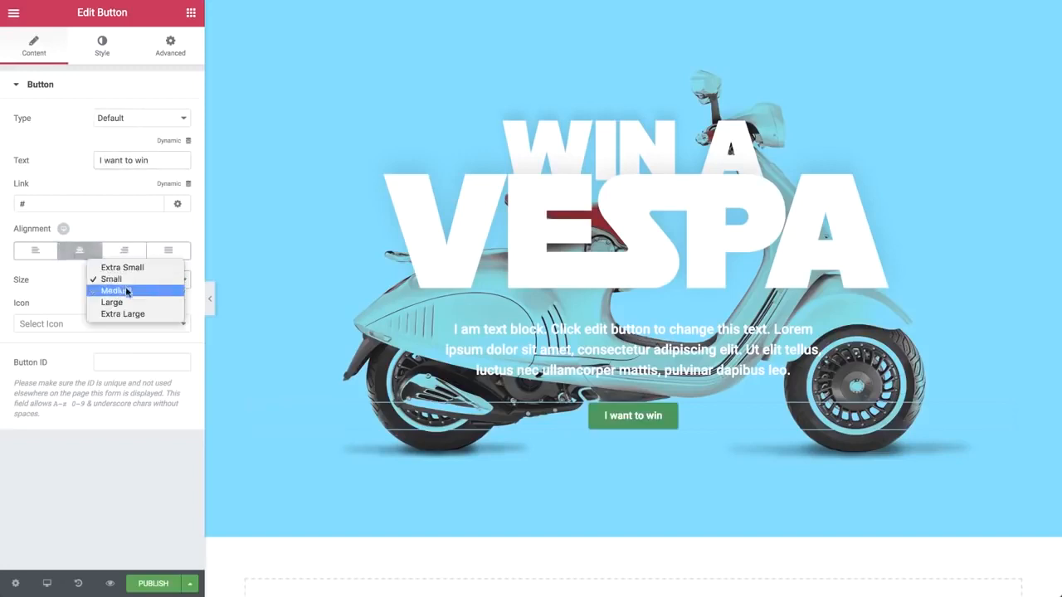
click(127, 290)
Step: Find the long-arrow-right icon and assign it to the button
click(69, 324)
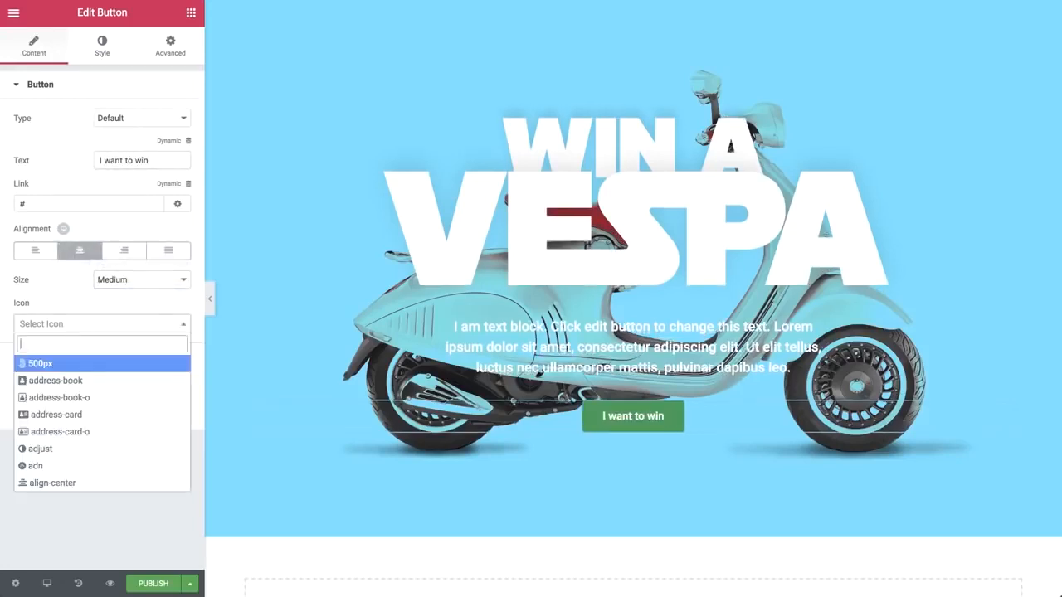
text(arr)
key(Down)
key(Down)
key(Down)
key(Down)
key(Down)
key(Down)
key(Down)
key(Down)
key(Down)
key(Down)
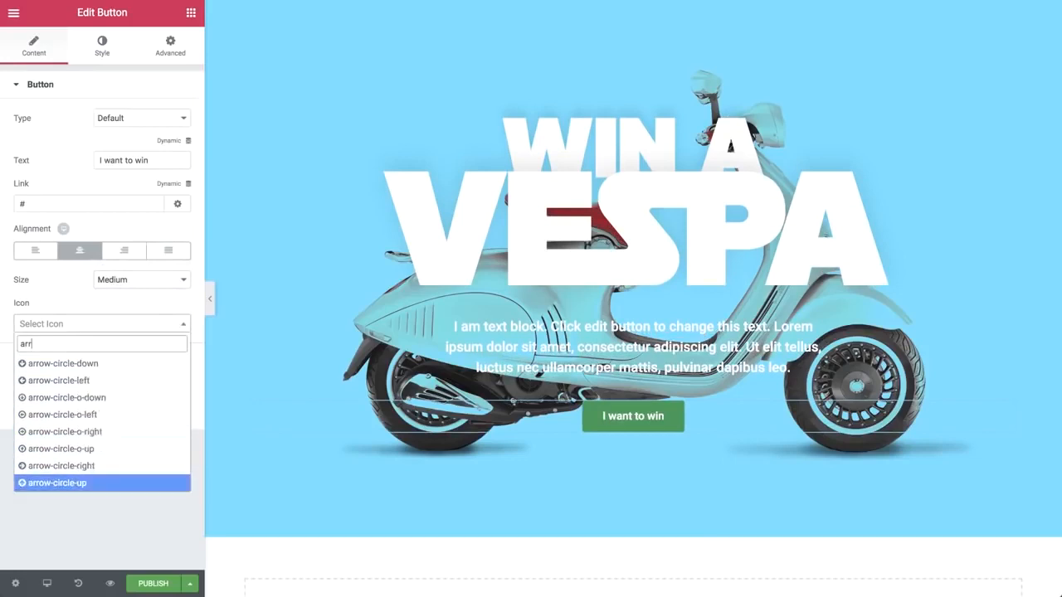
key(Down)
key(Down)
key(Down)
key(Down)
key(Down)
key(Down)
key(Down)
key(Down)
key(Down)
key(Down)
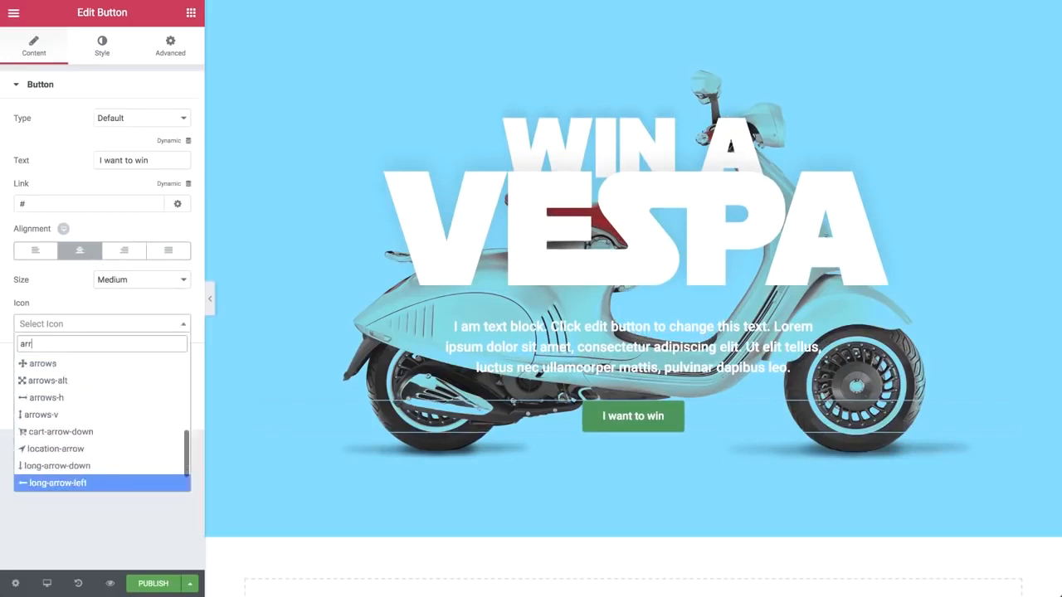
key(Return)
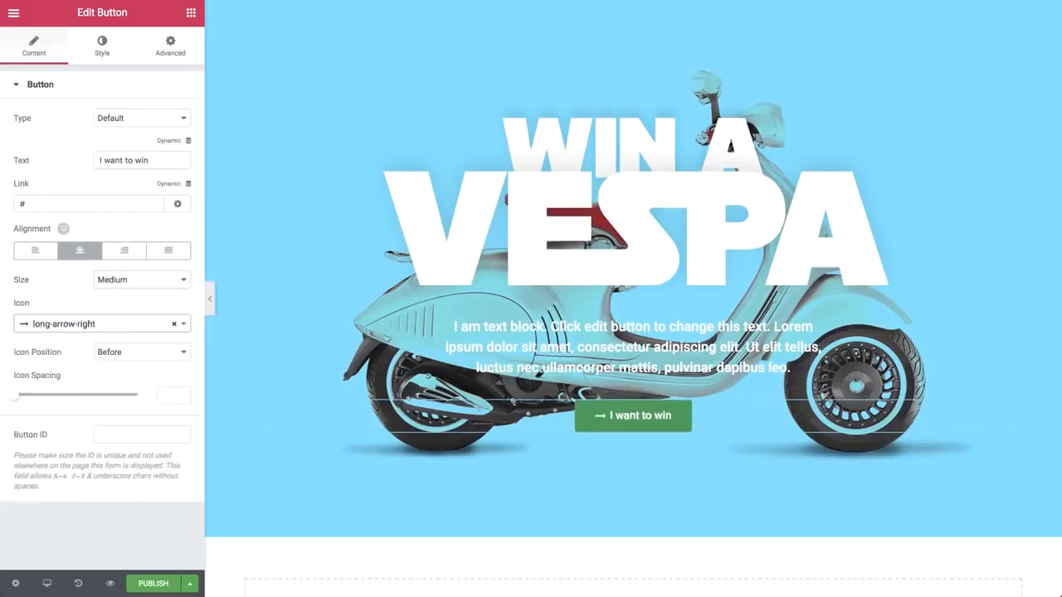
Step: Place the button's icon after the text and set the icon spacing to 15
click(104, 358)
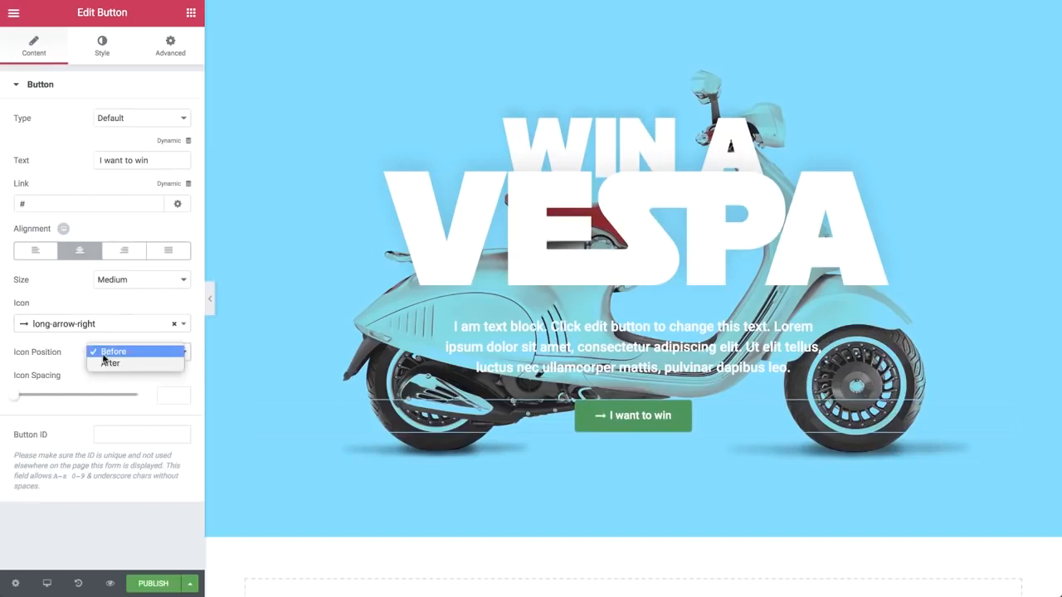
click(108, 363)
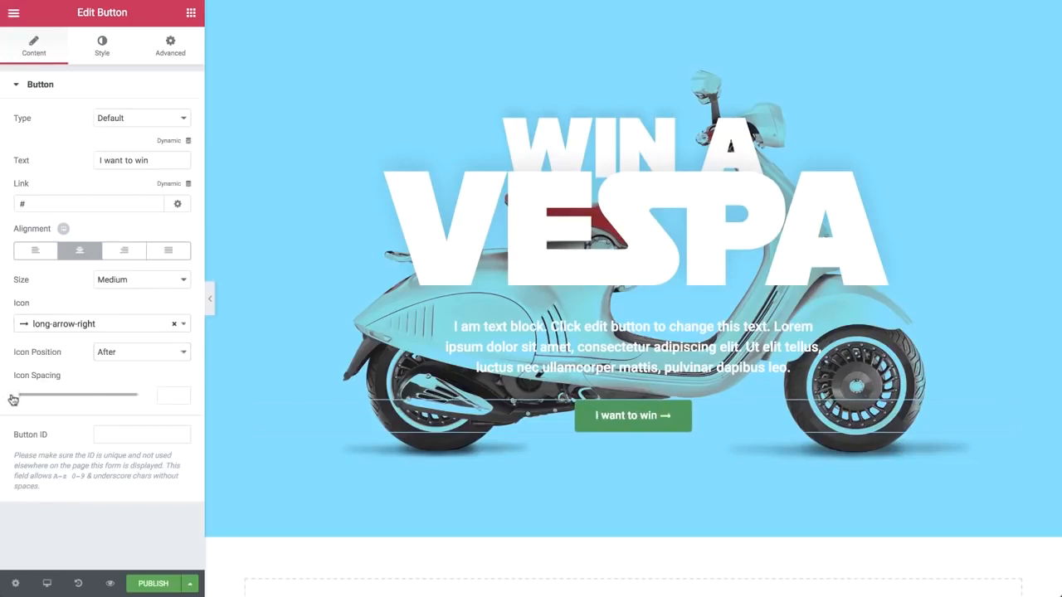
drag(16, 400, 50, 402)
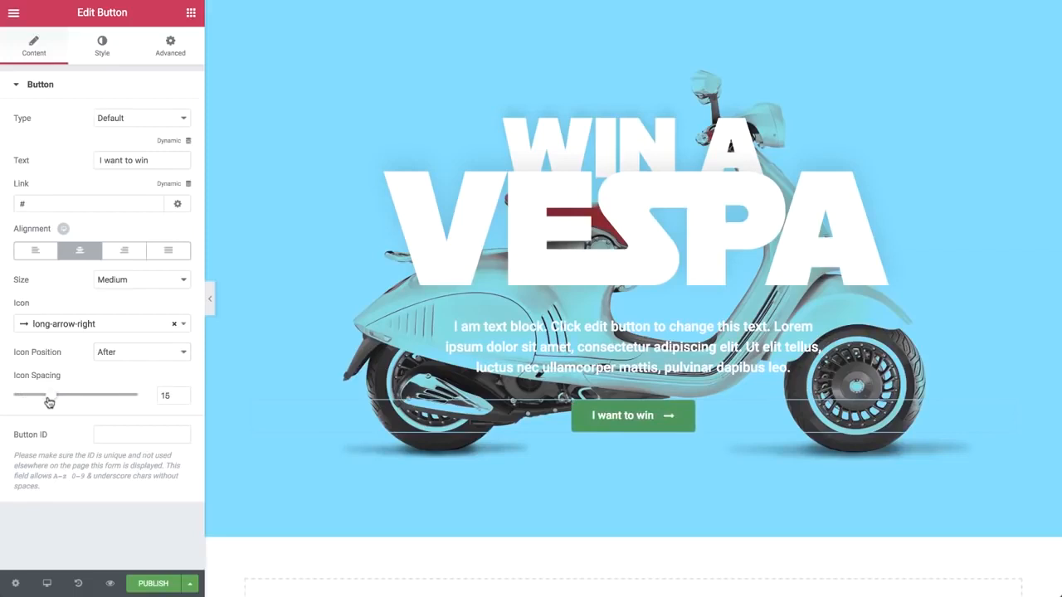
Step: Set the button's text color to the saved light blue and its background color to white (#ffffff)
click(109, 54)
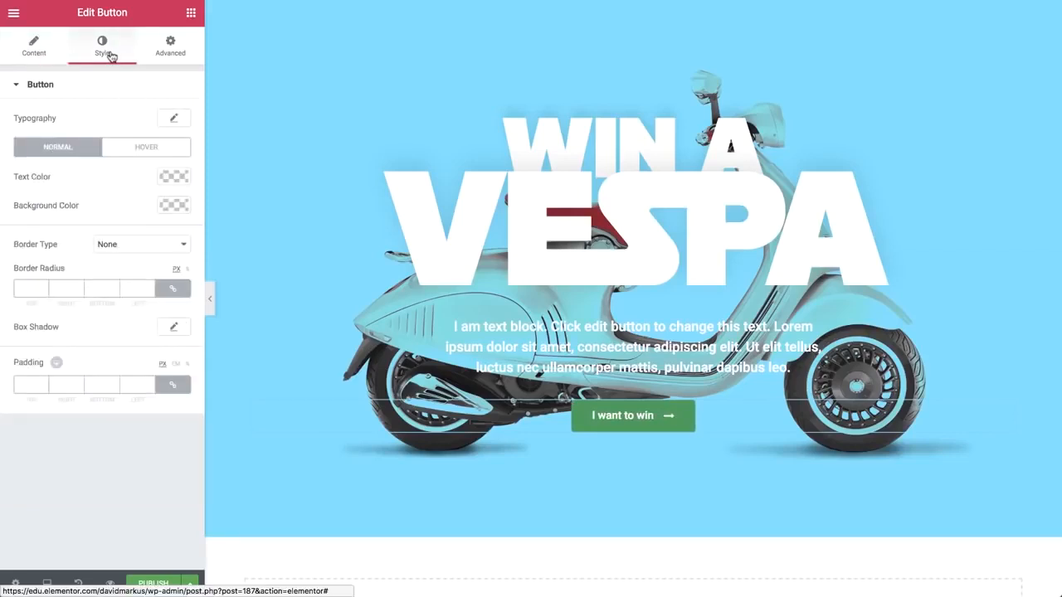
click(173, 176)
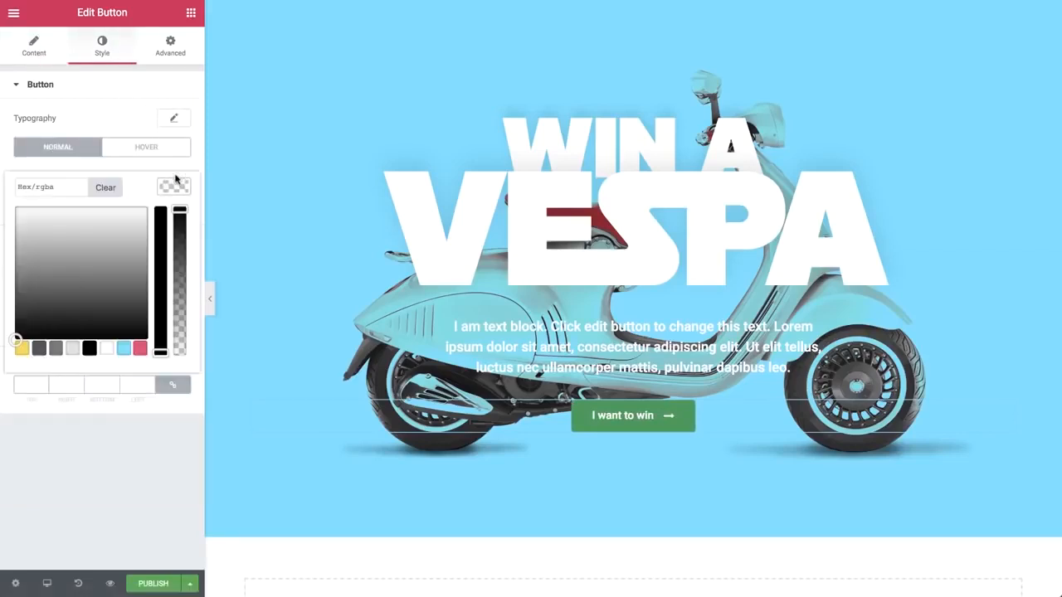
click(122, 348)
click(174, 188)
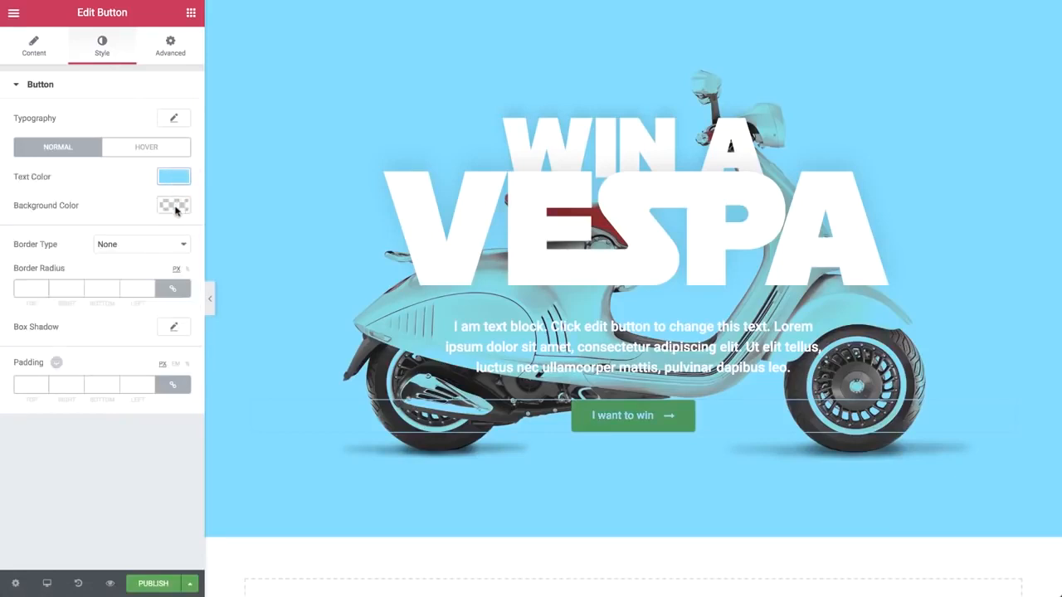
click(174, 207)
click(105, 376)
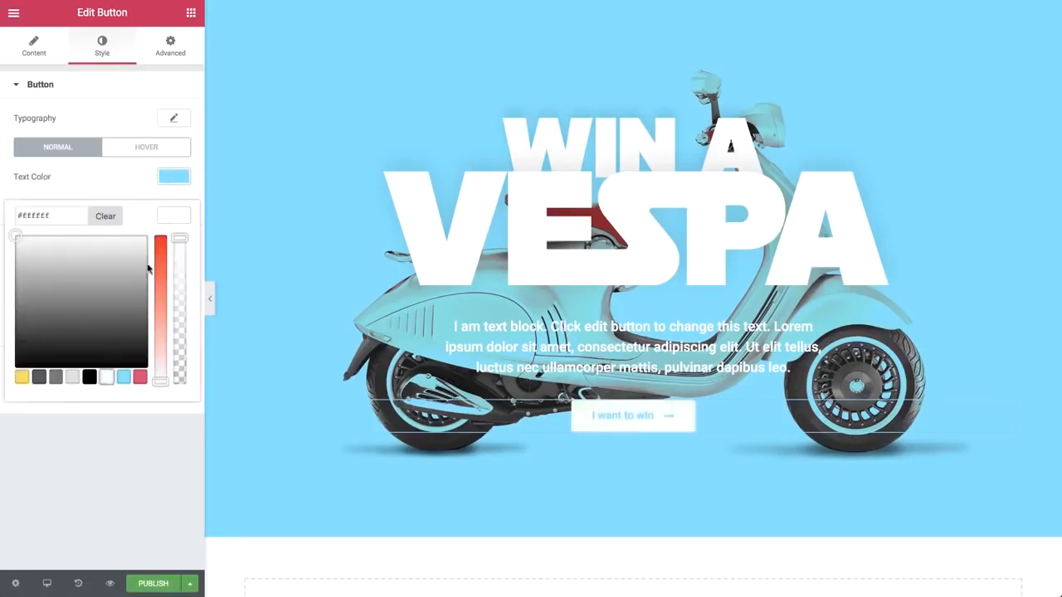
Step: Set the button's font size to 20 px and round all its corners with a border radius of 50
click(169, 213)
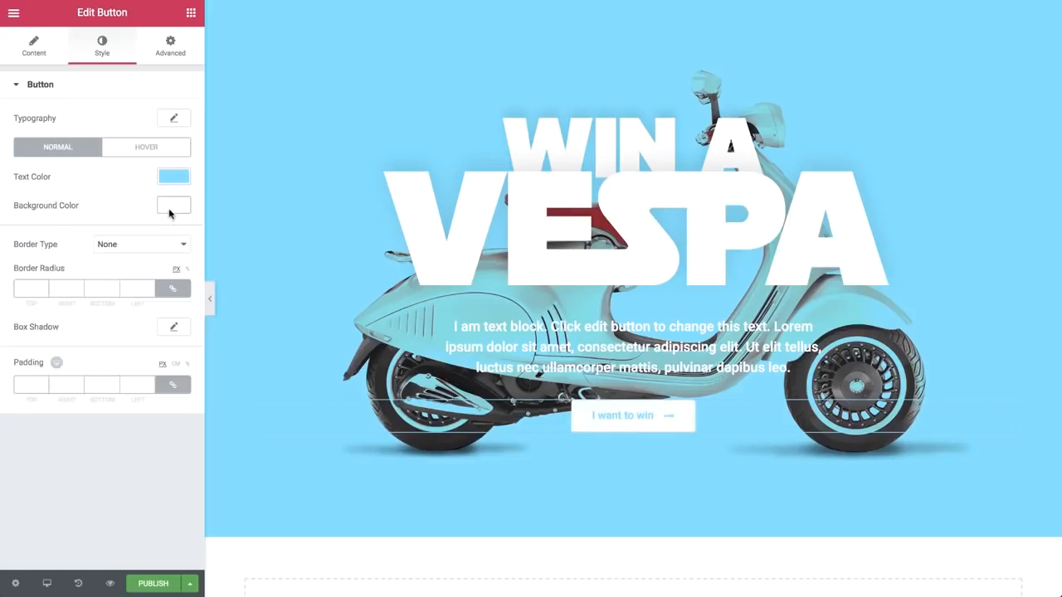
click(173, 116)
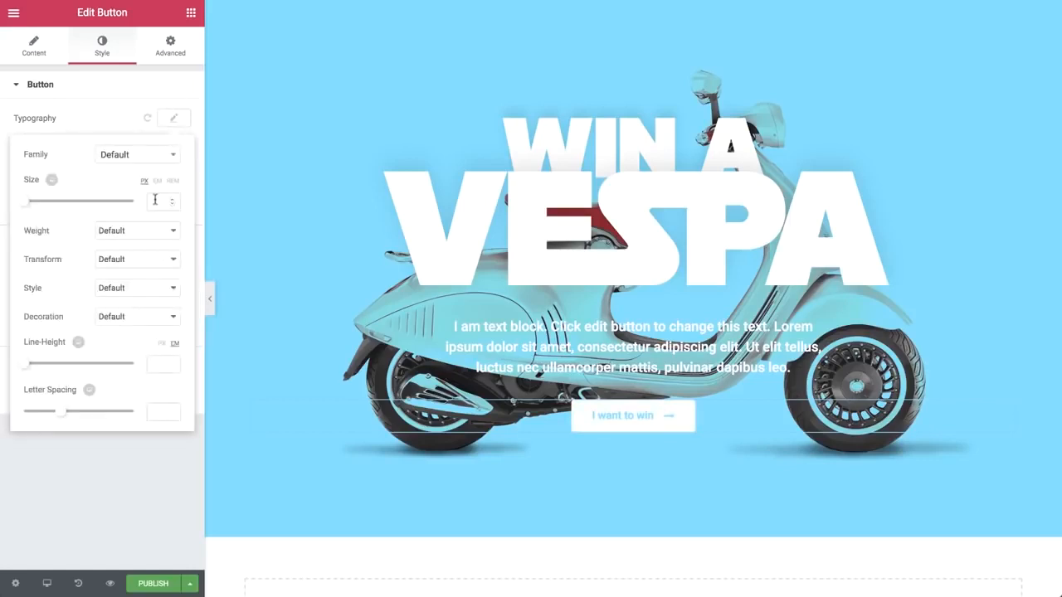
text(25)
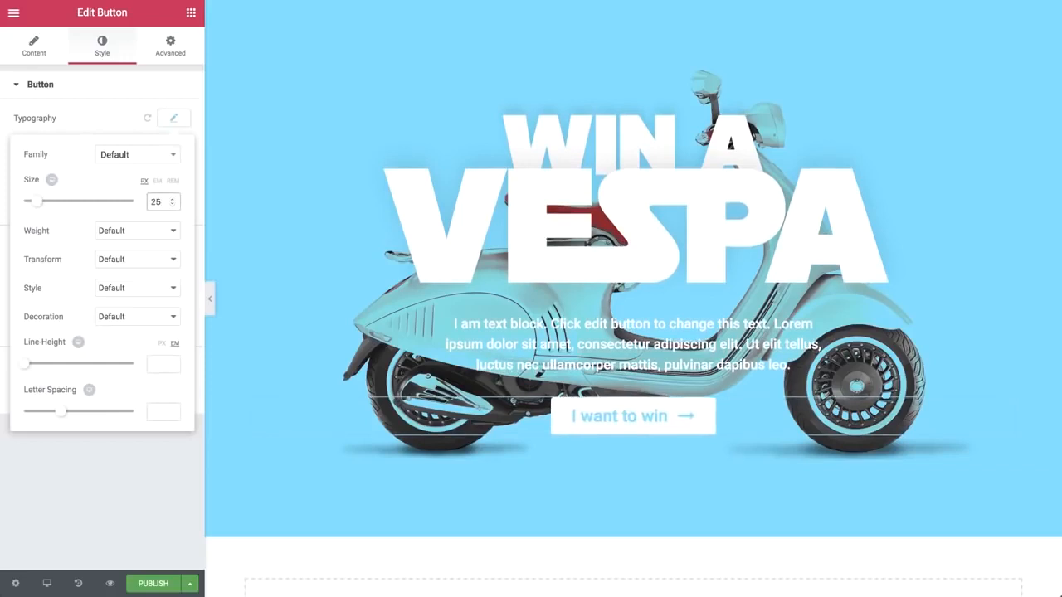
key(BackSpace)
text(0)
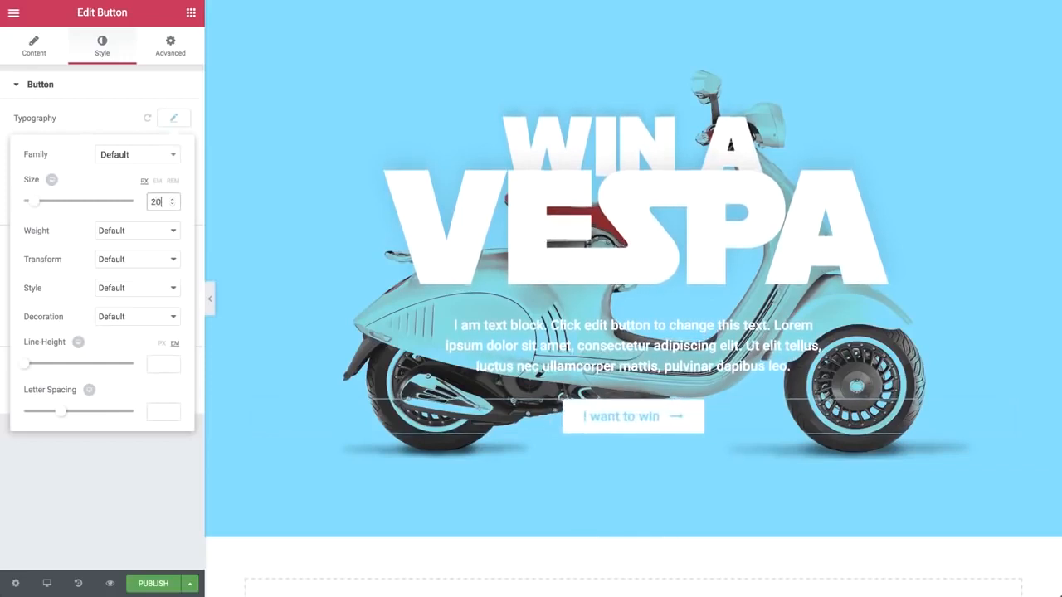
click(171, 119)
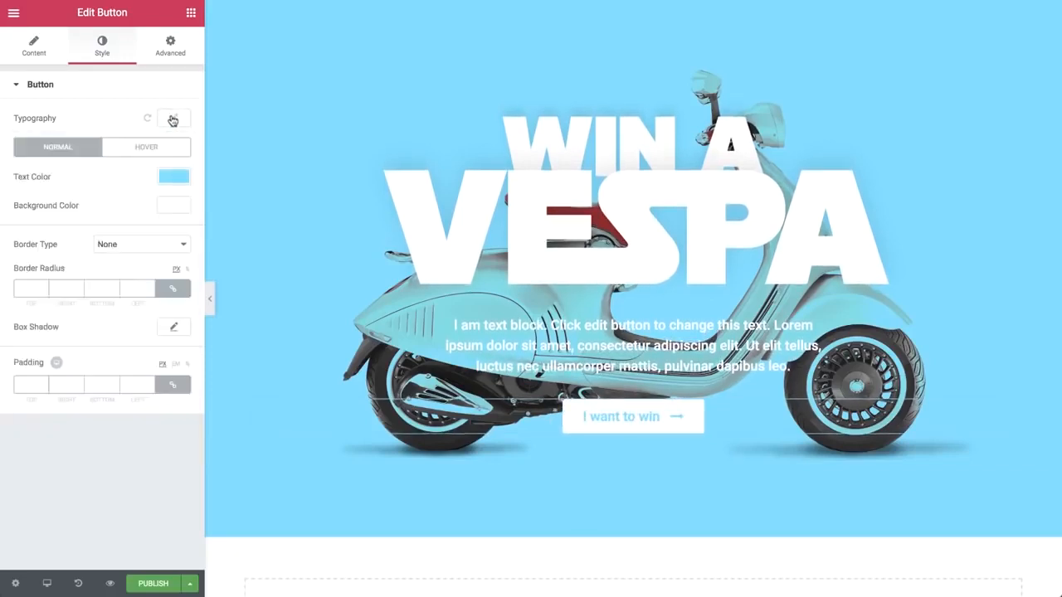
click(35, 280)
text(50)
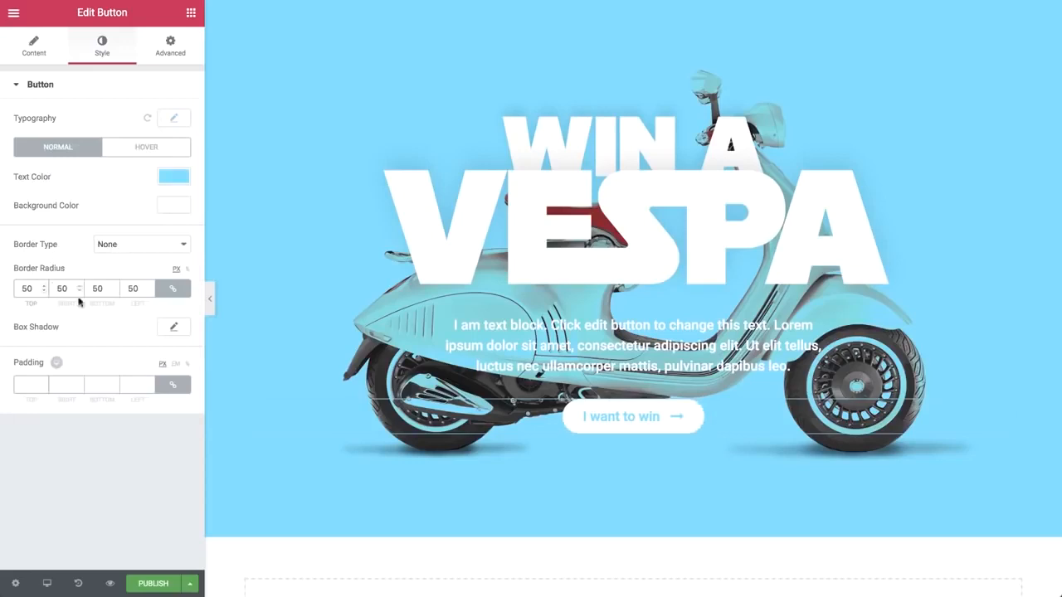
Step: Give the button a box shadow with a more transparent color, a vertical offset of -10 and a larger blur
click(172, 329)
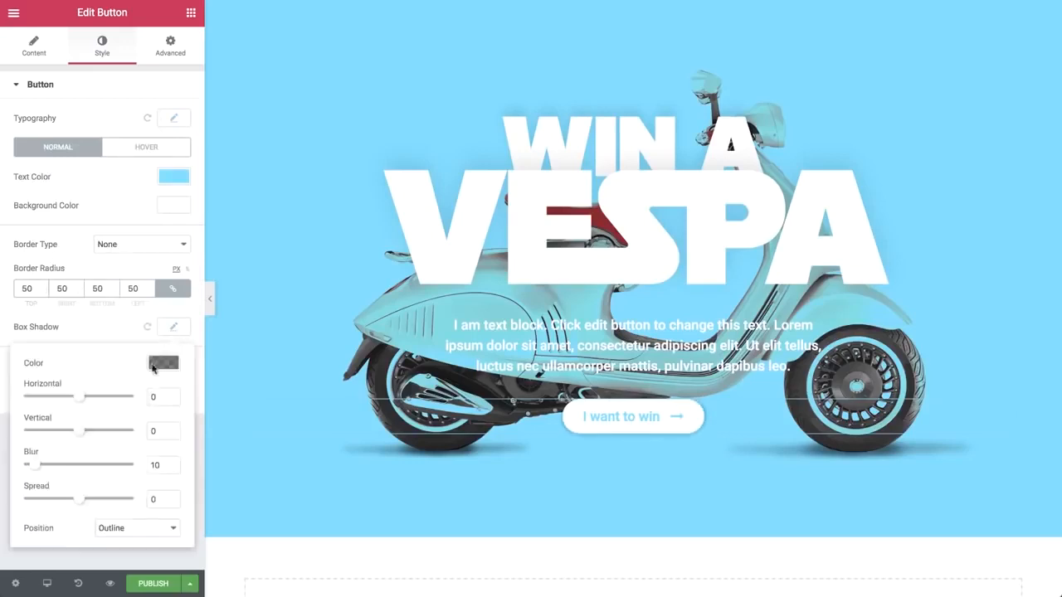
click(159, 367)
drag(170, 469, 169, 521)
click(168, 377)
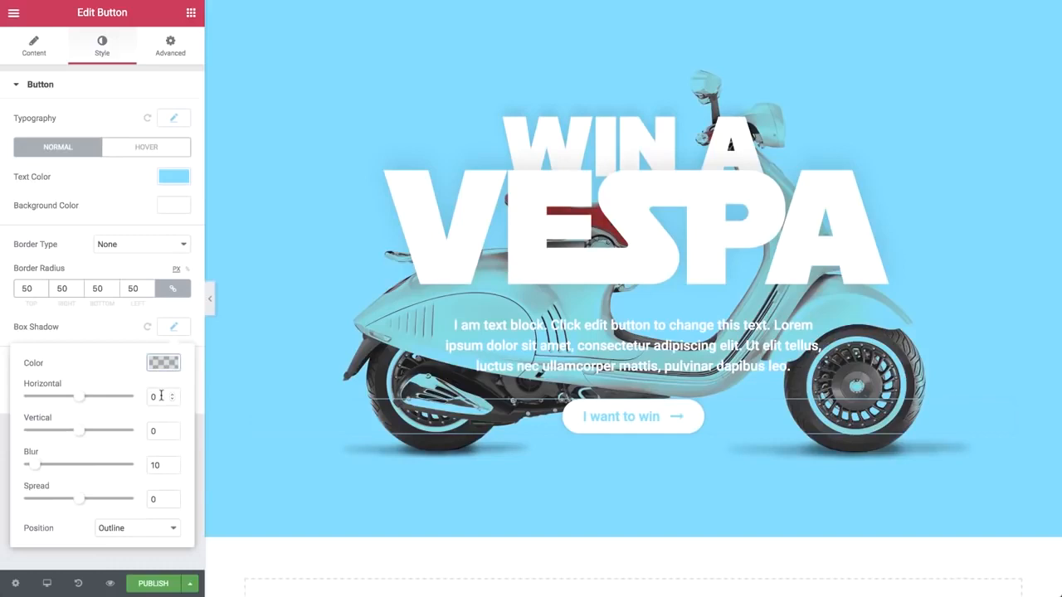
double_click(154, 425)
text(-10)
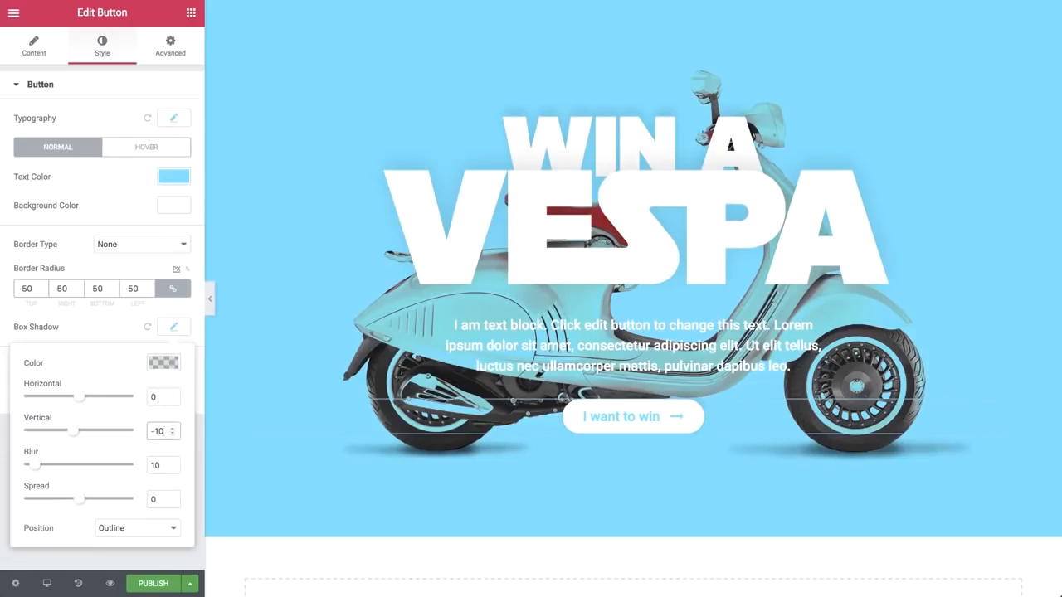
drag(35, 467, 79, 473)
click(174, 329)
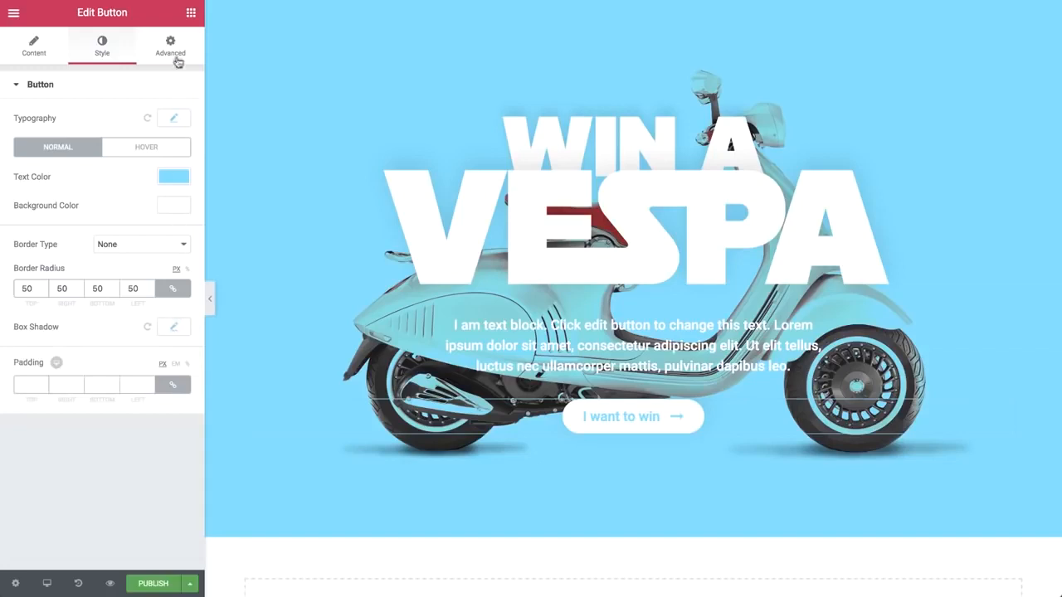
Step: Add a new single-column section below the scooter hero section
click(191, 15)
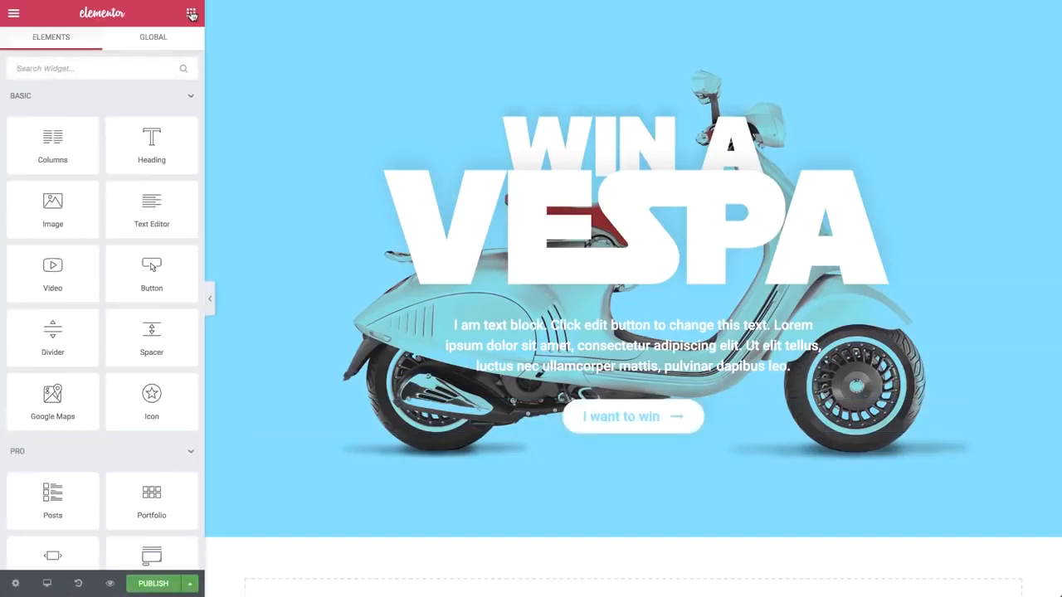
scroll(243, 52, down, 2)
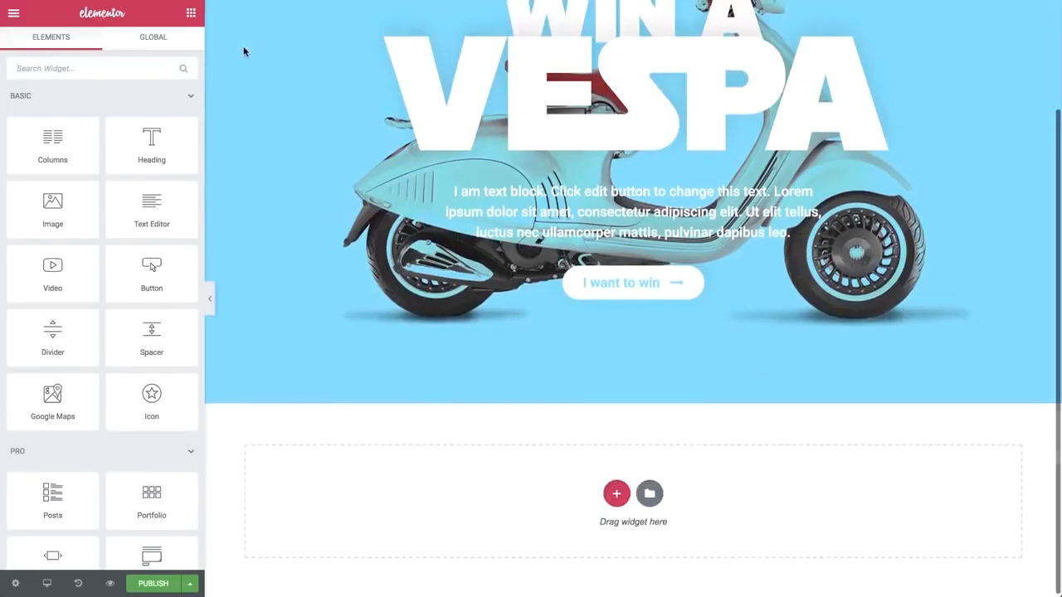
click(614, 495)
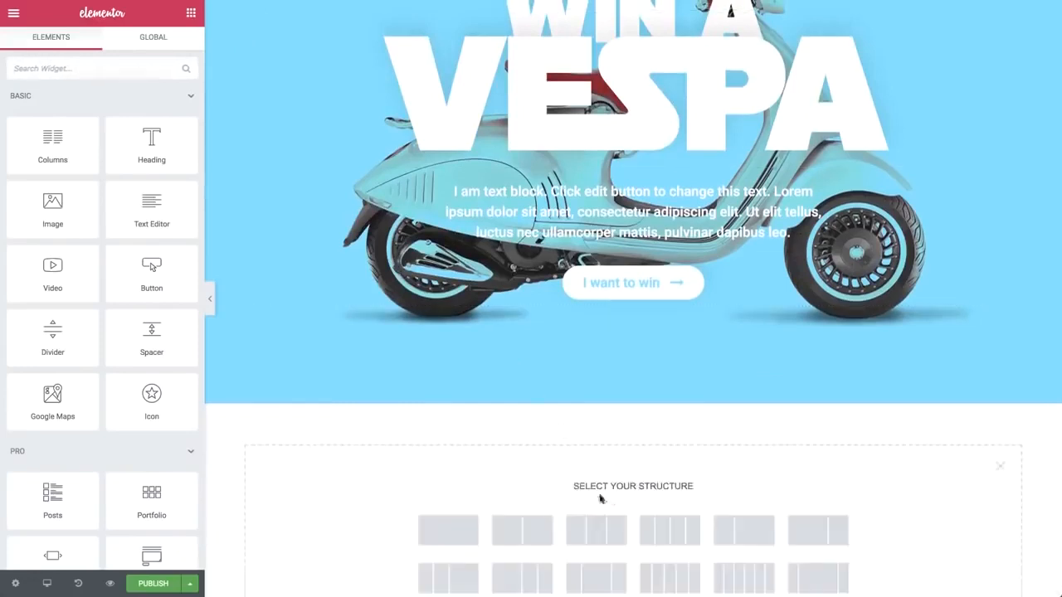
click(463, 529)
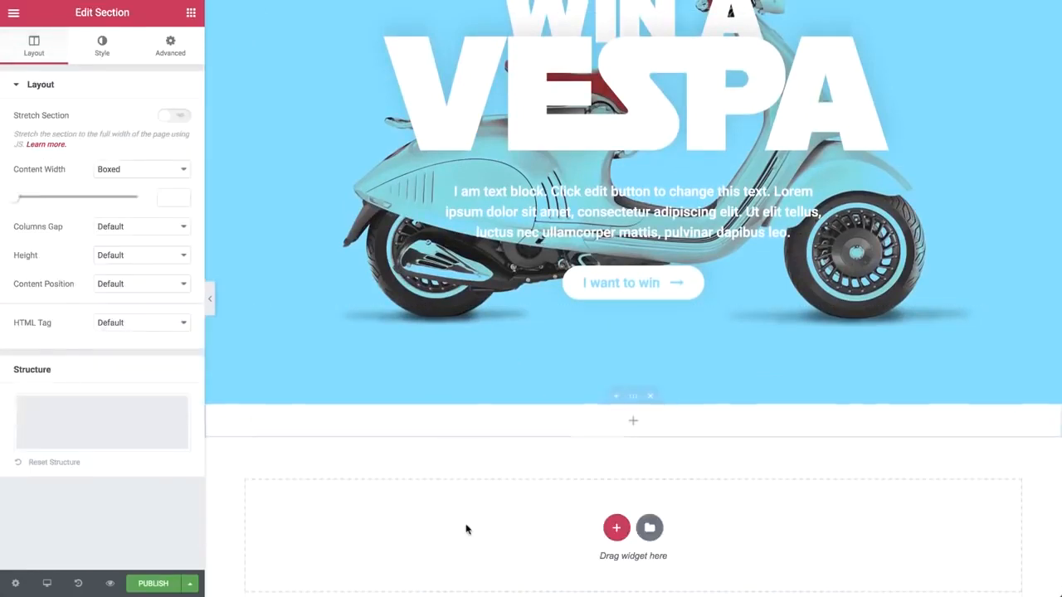
Step: Give the new section a classic background in the saved pinkish-red color
click(115, 40)
click(101, 147)
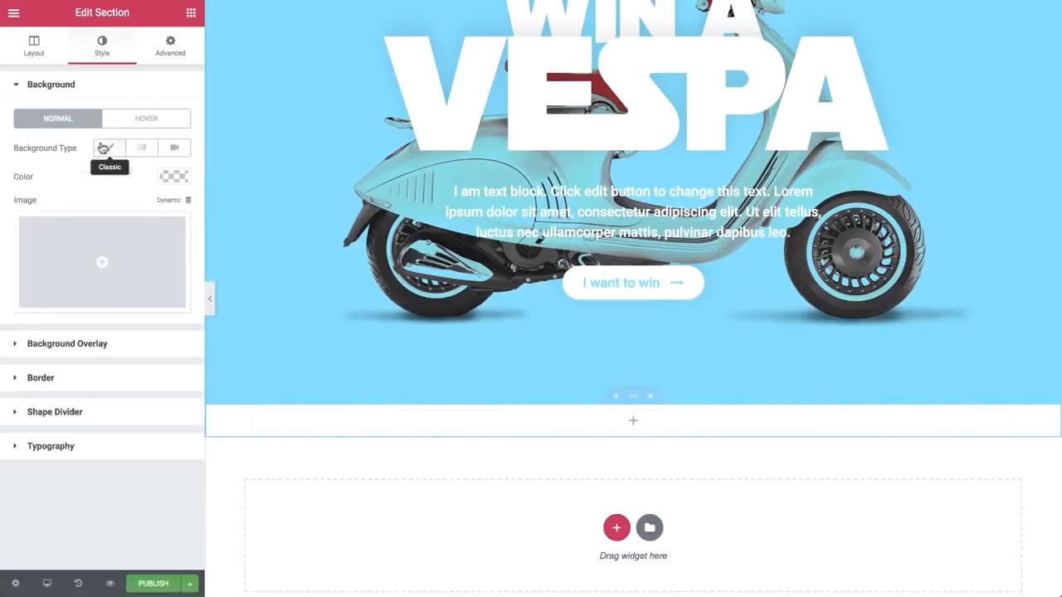
click(166, 176)
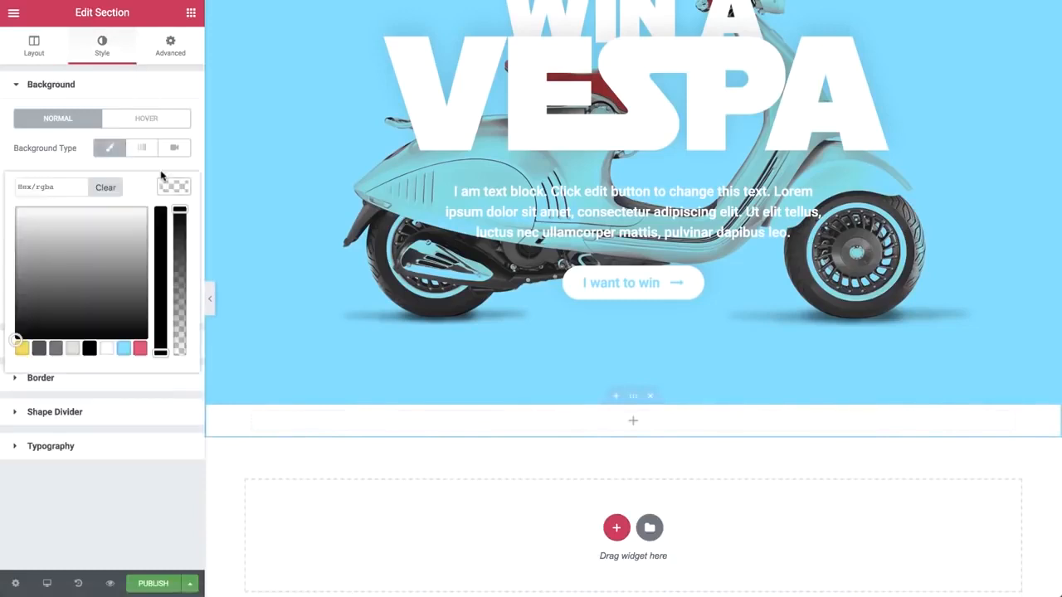
click(138, 348)
click(175, 187)
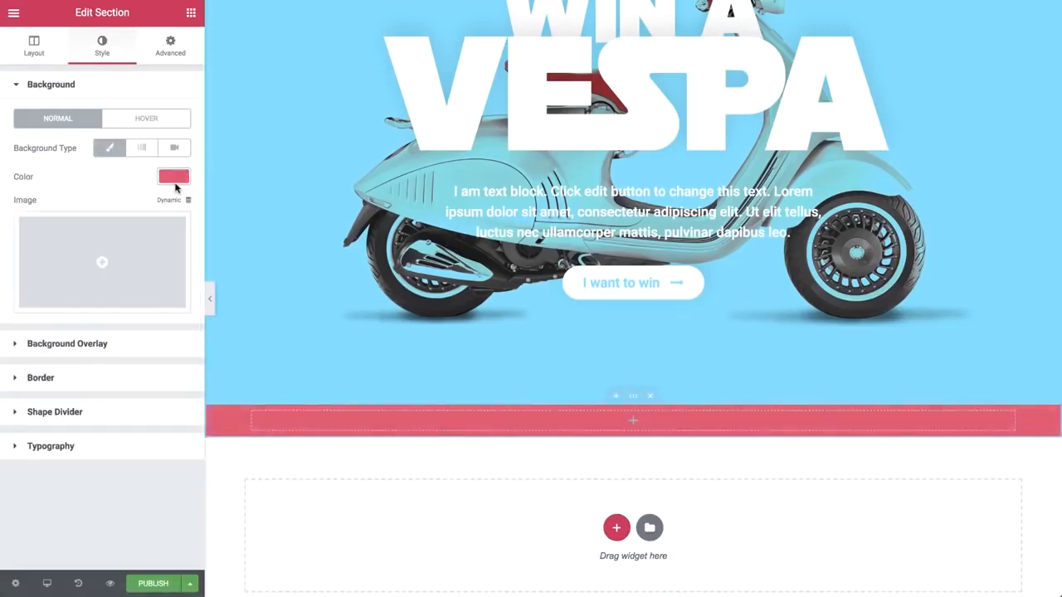
Step: Turn the red section into three columns by duplicating its column and adding one more new column
click(191, 12)
right_click(252, 414)
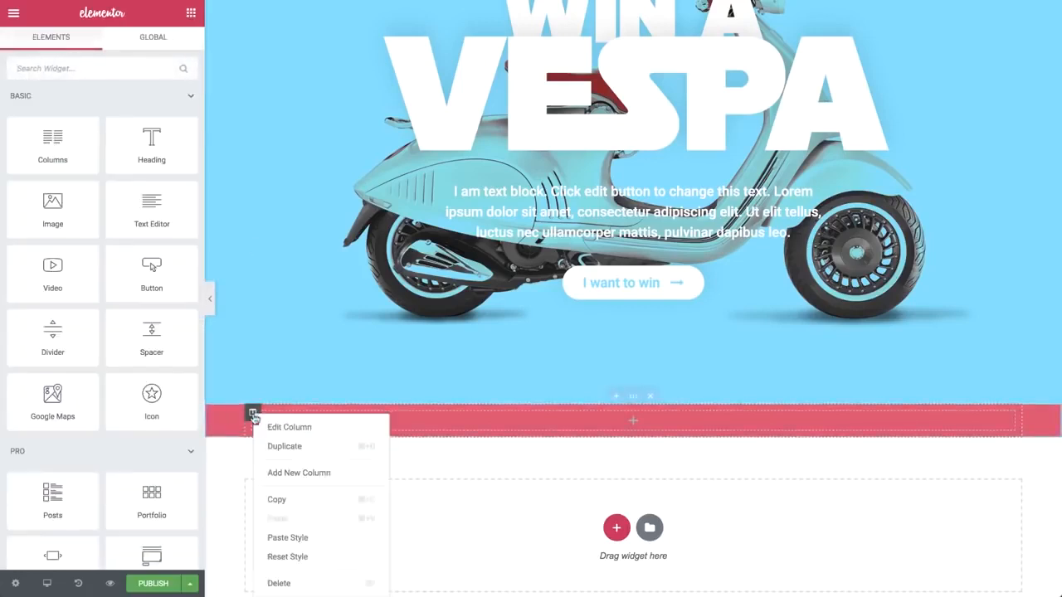
click(264, 446)
right_click(252, 414)
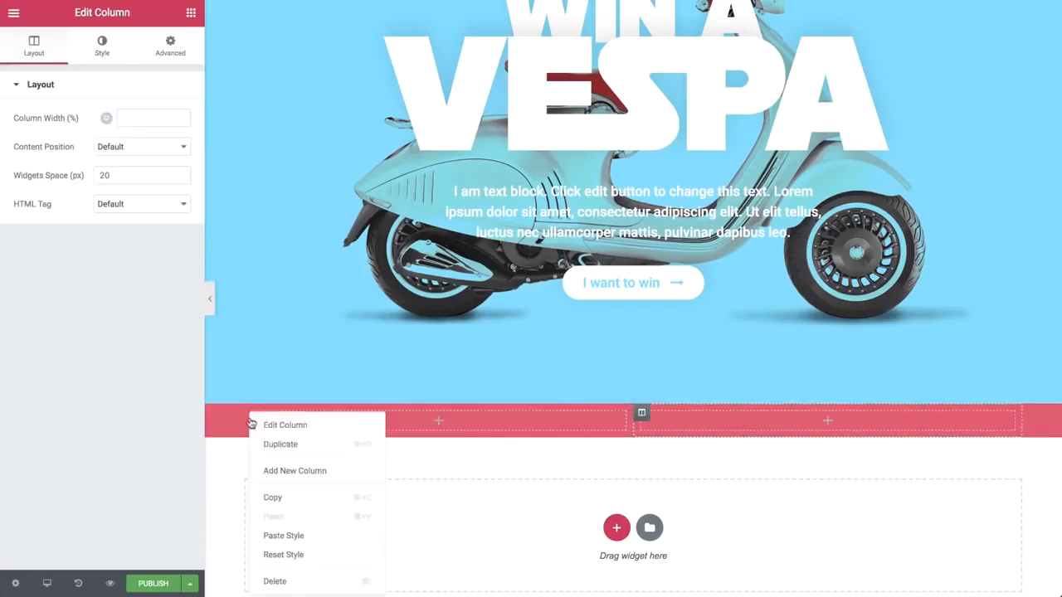
click(260, 470)
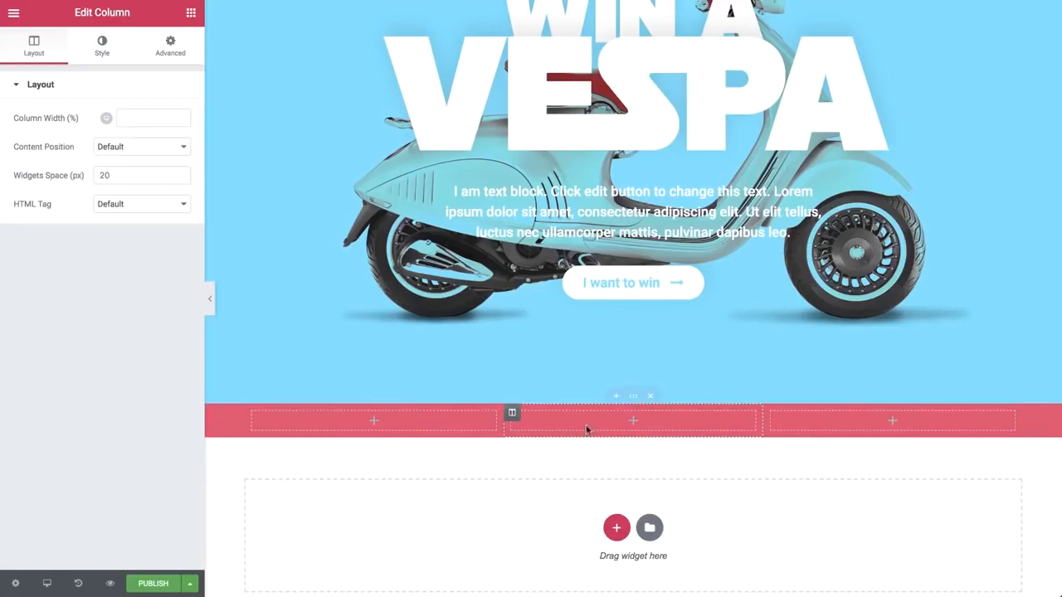
click(632, 397)
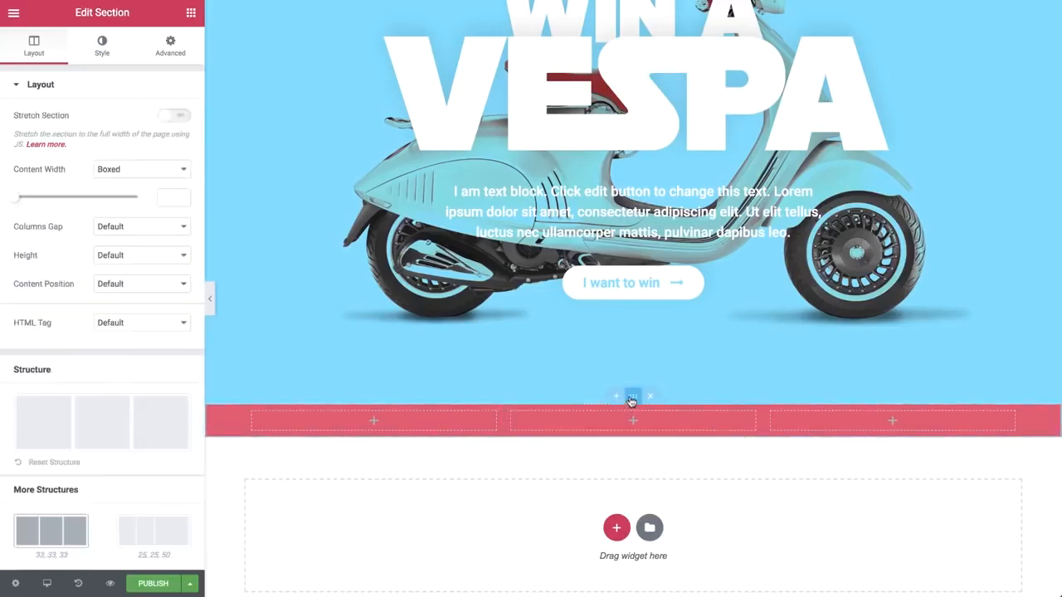
Step: Place an Image widget in the red section's first column and insert the silver scooter picture from the media library
click(191, 13)
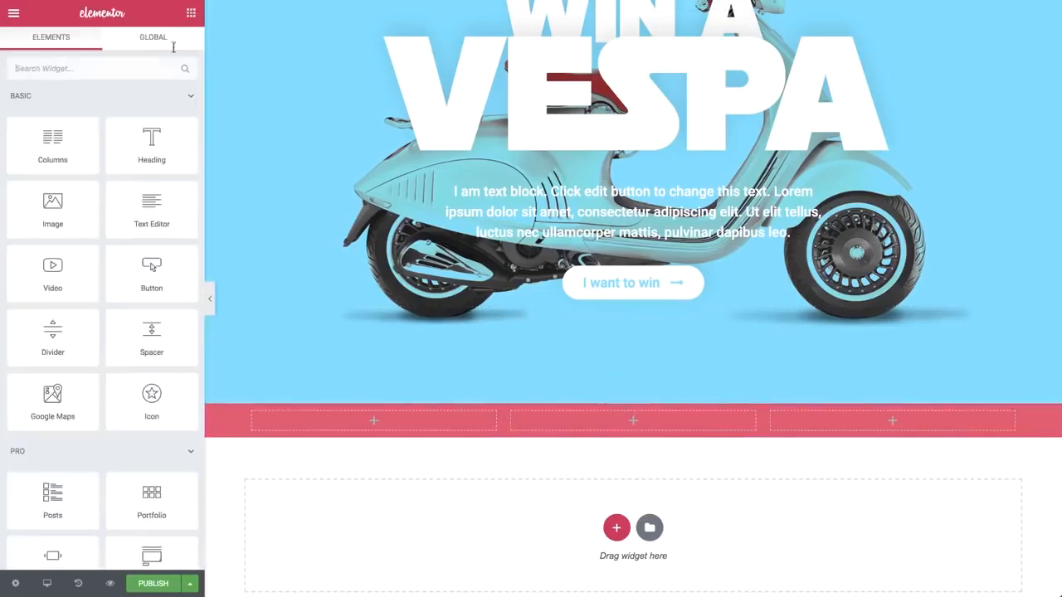
drag(97, 225, 356, 427)
click(141, 195)
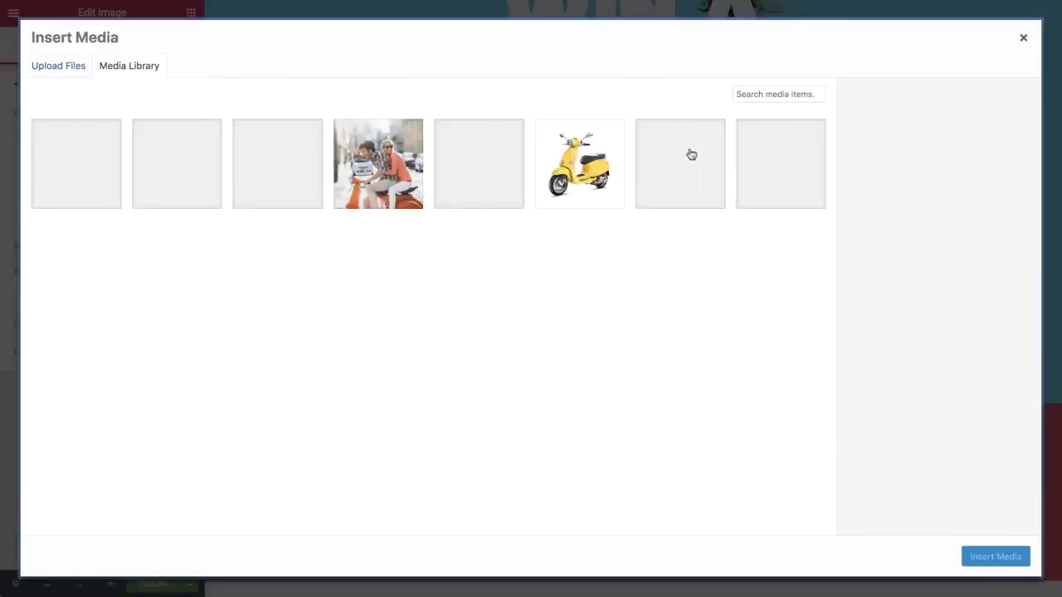
click(708, 155)
click(994, 557)
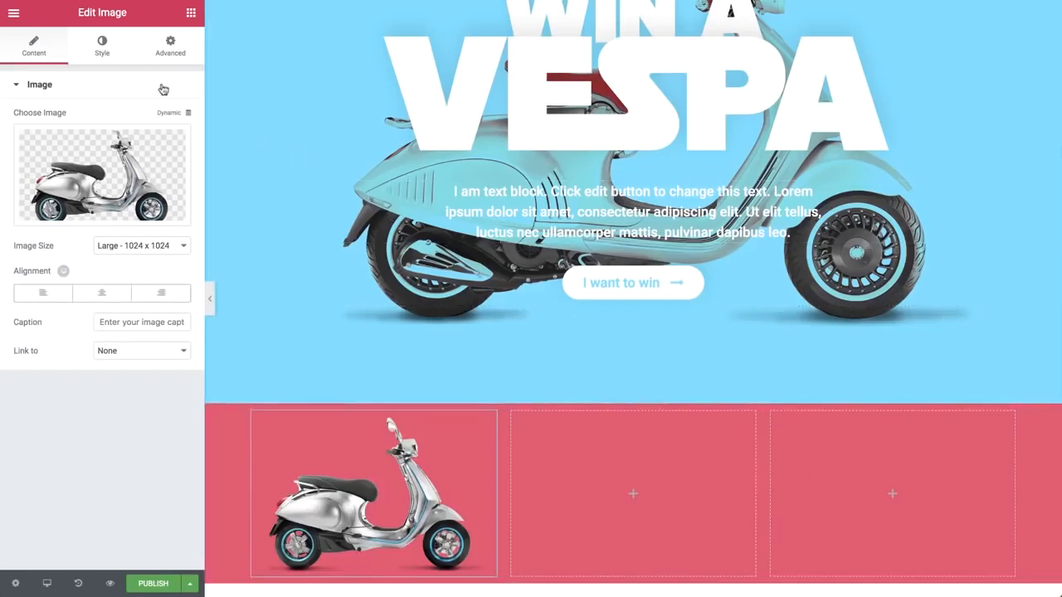
Step: Set the silver scooter image's width to 120 px and align it left
click(103, 60)
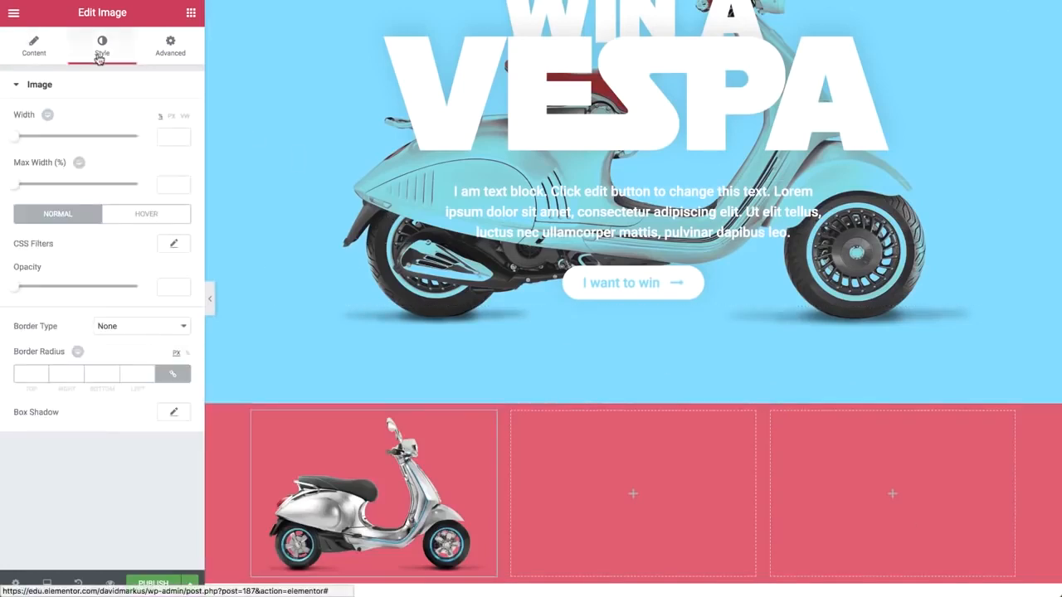
click(173, 118)
click(166, 139)
text(120)
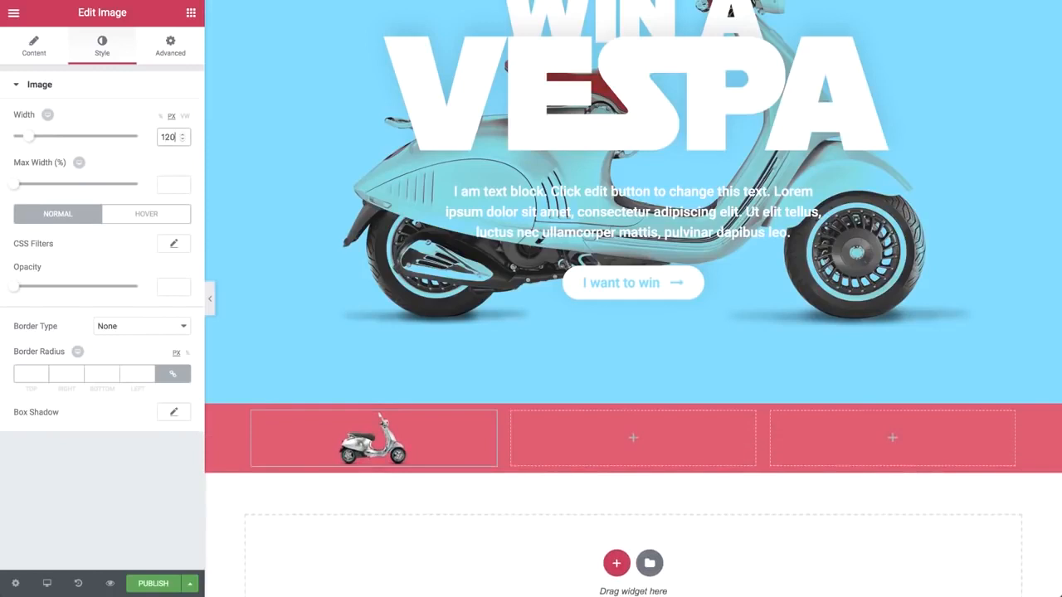
click(35, 54)
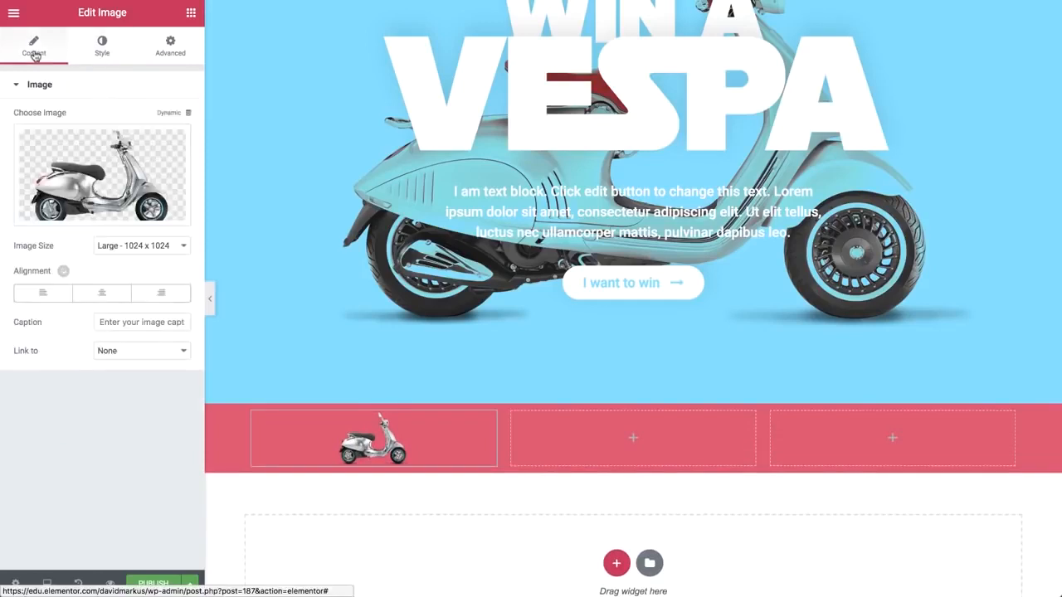
click(39, 295)
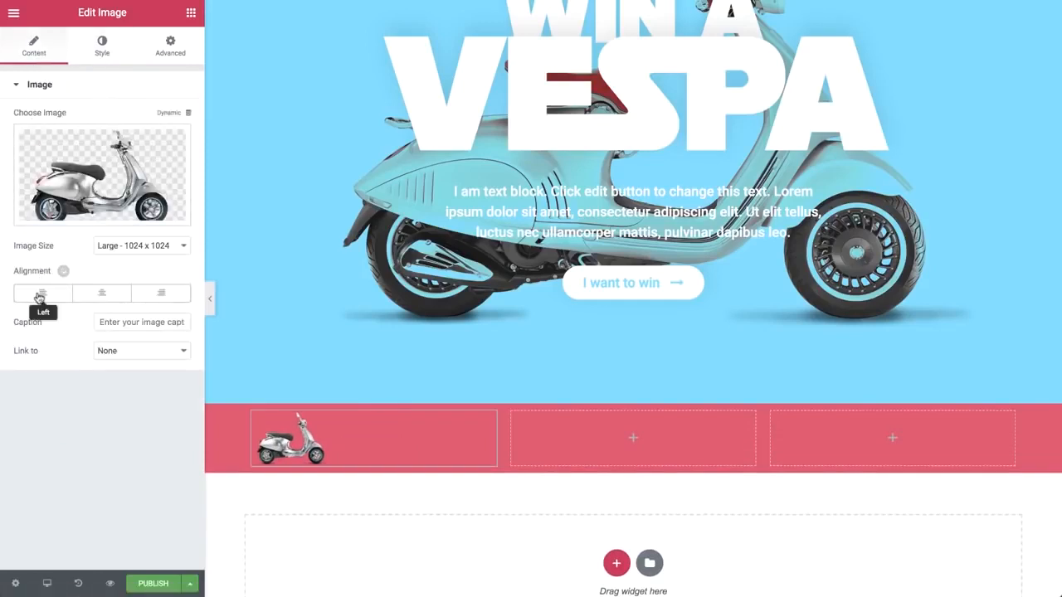
Step: Search the widgets for "menu" and place a Nav Menu widget in the red section's middle column
click(191, 13)
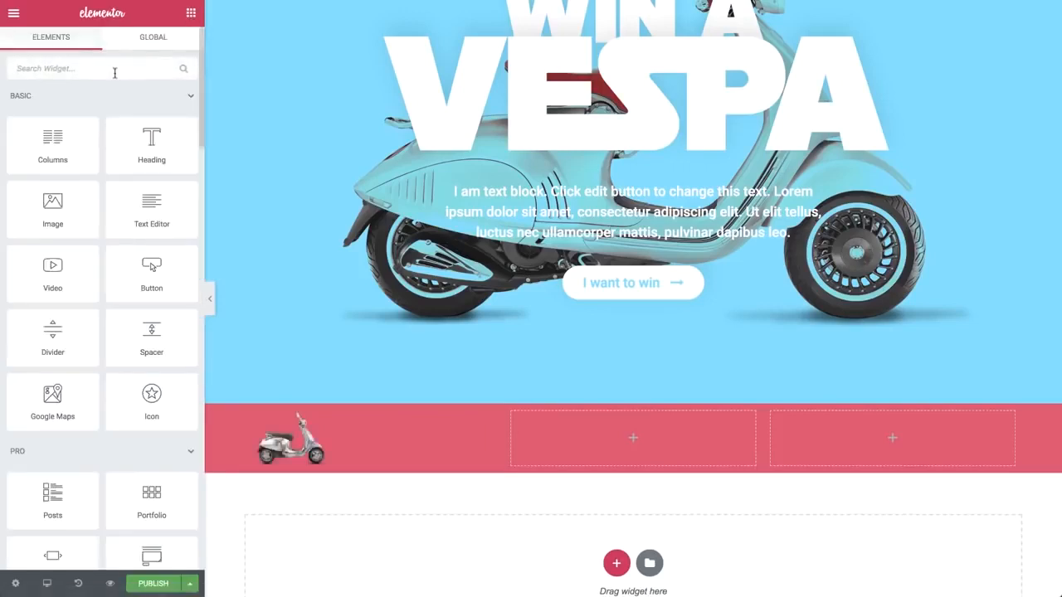
text(menu)
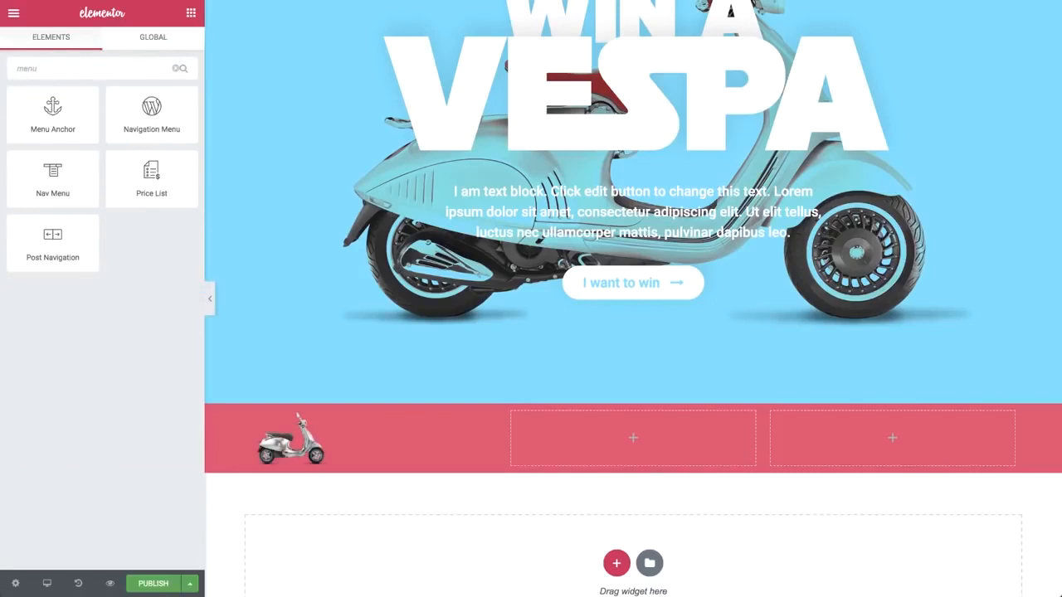
drag(76, 167, 618, 428)
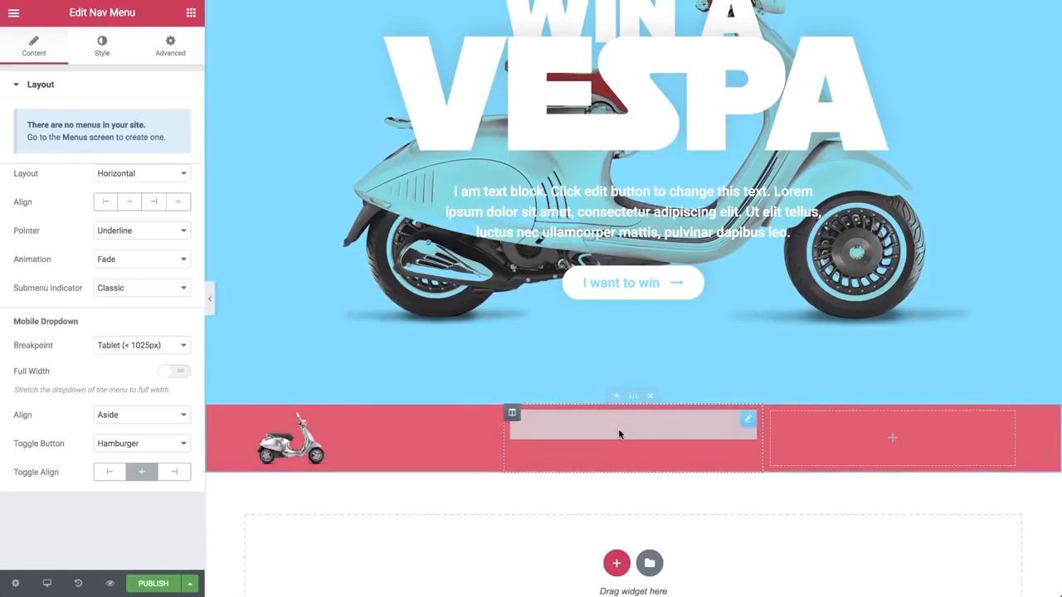
Step: Go to the WordPress Menus screen and create a new menu named "desktop"
click(87, 137)
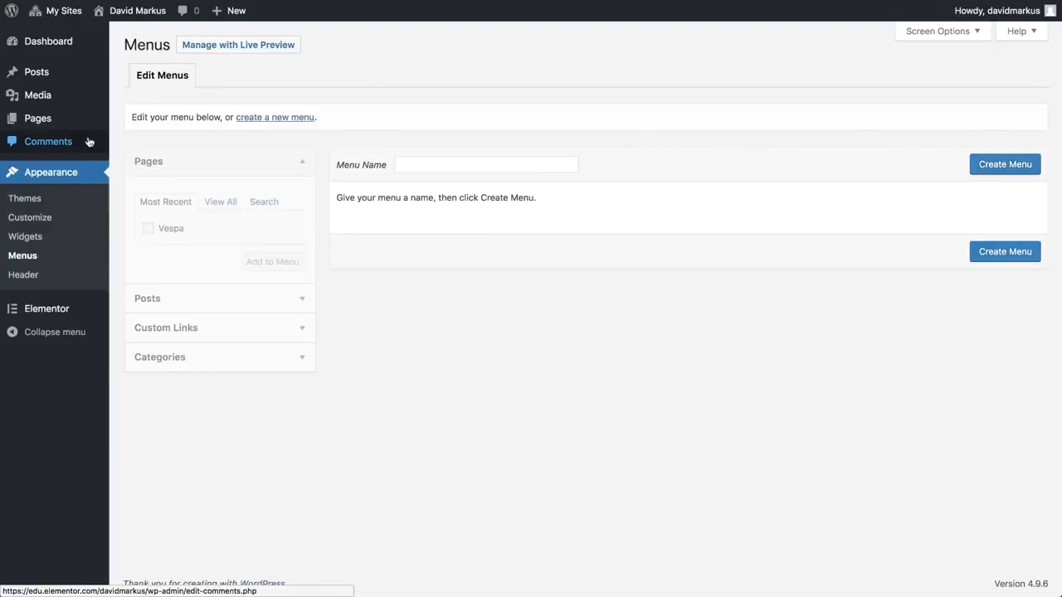
click(440, 164)
text(des)
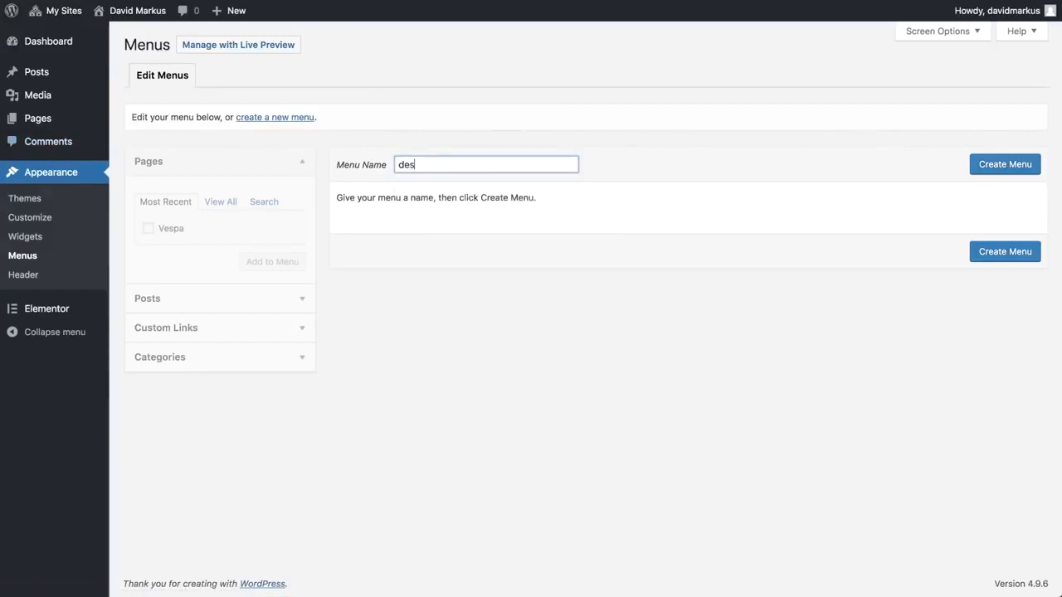
text(ktop)
click(1022, 173)
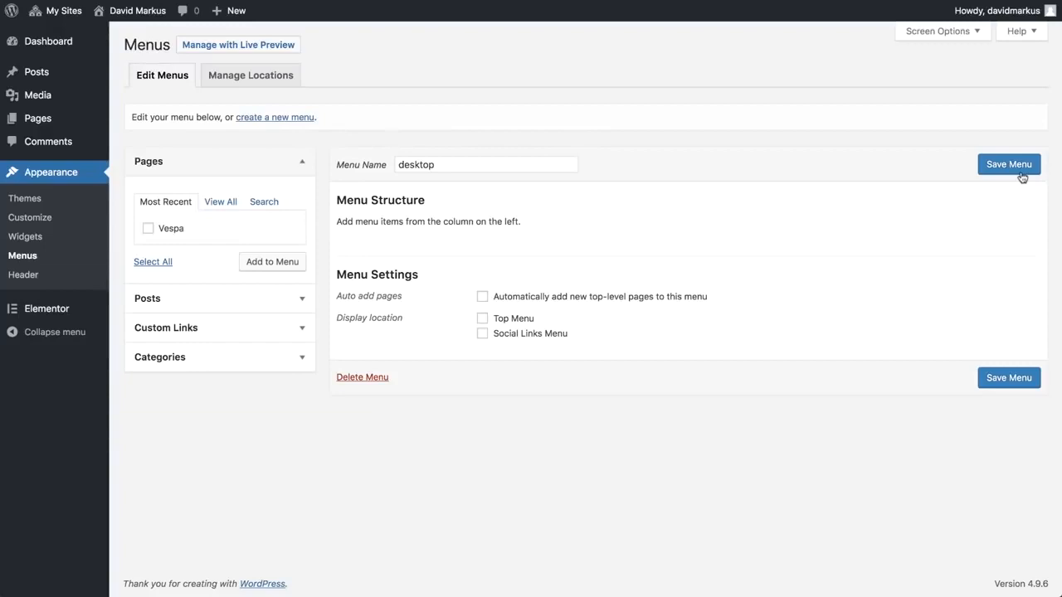
Step: Add a custom link with the text "about" and the URL "#about" to the desktop menu
click(272, 333)
triple_click(254, 266)
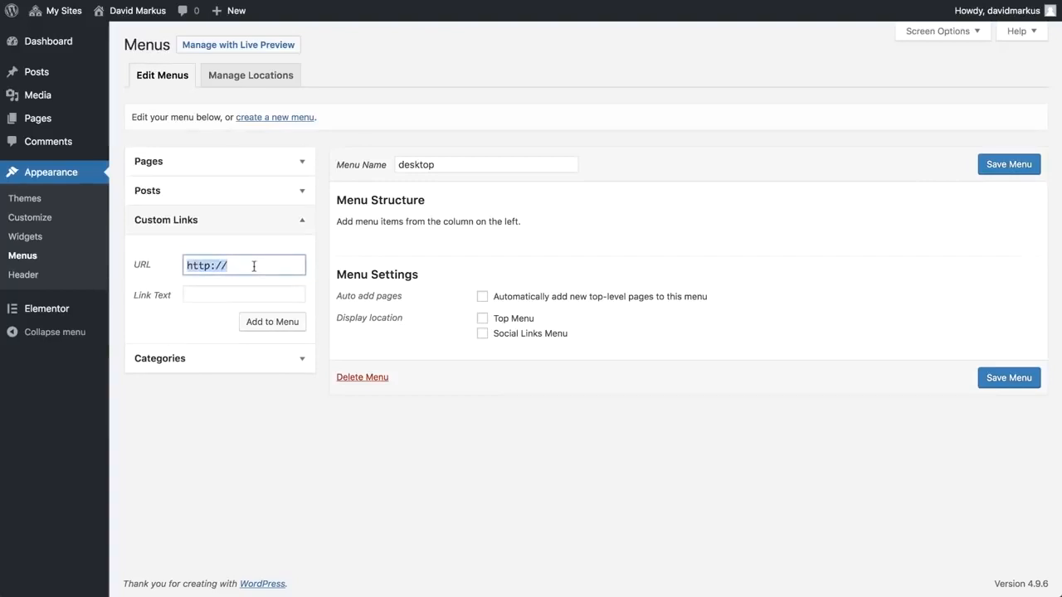
text(#)
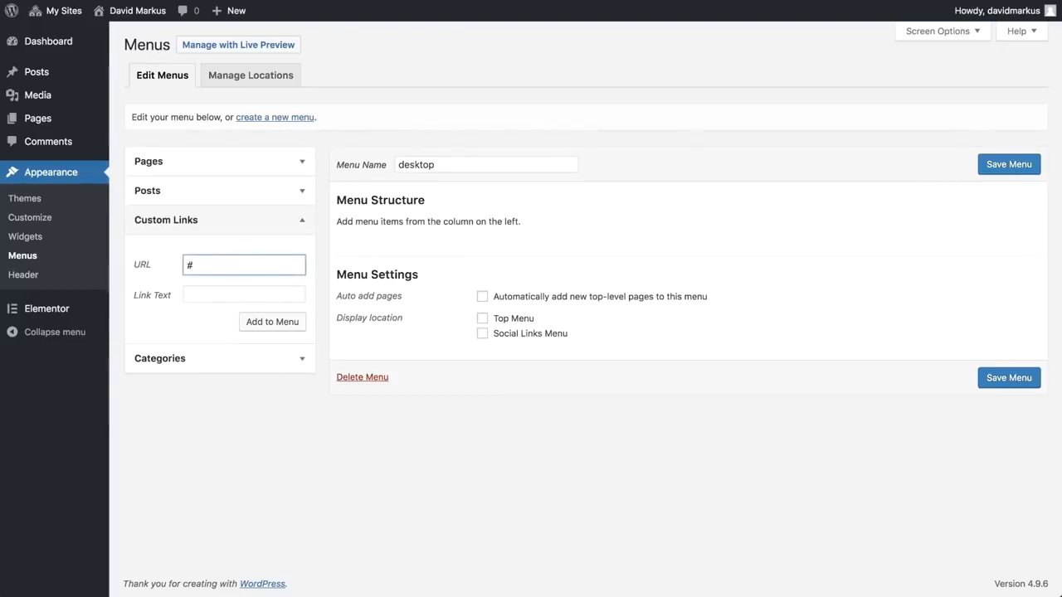
text(about)
click(244, 294)
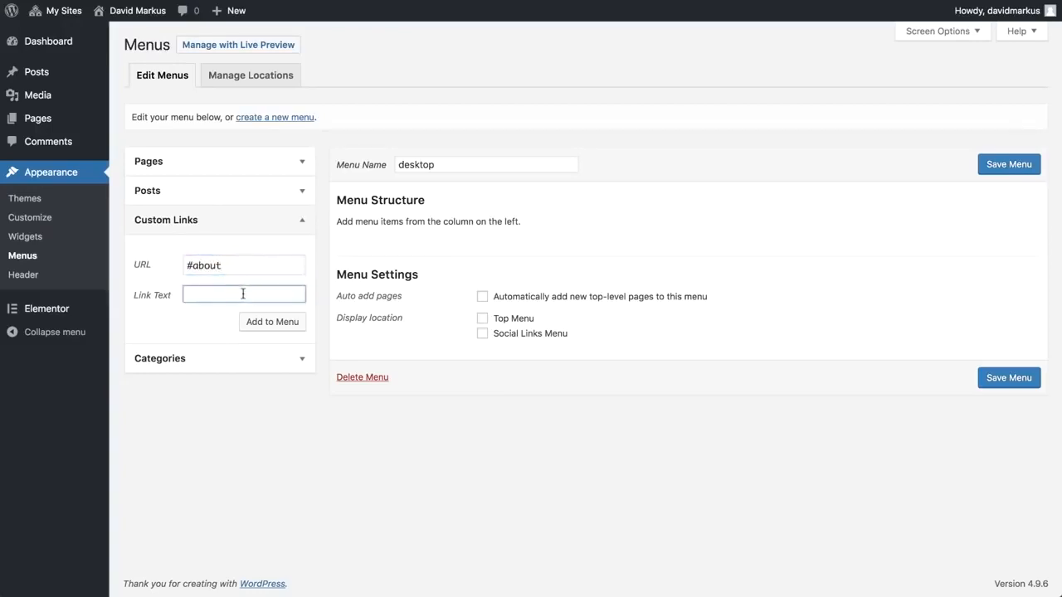
text(about)
click(279, 332)
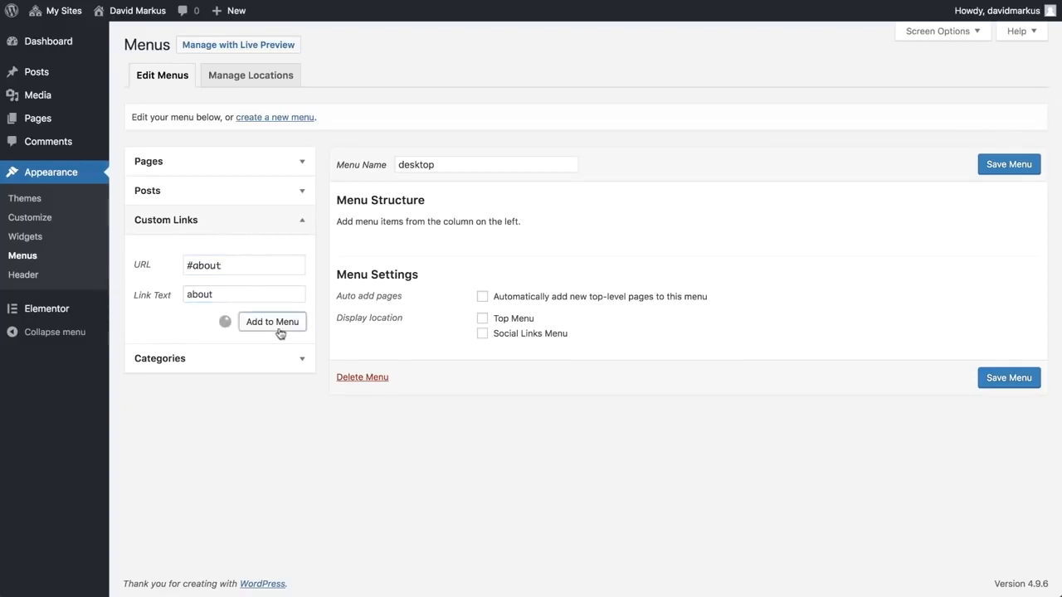
Step: Add a custom link with the text "features" and the URL "#features" to the desktop menu
triple_click(259, 268)
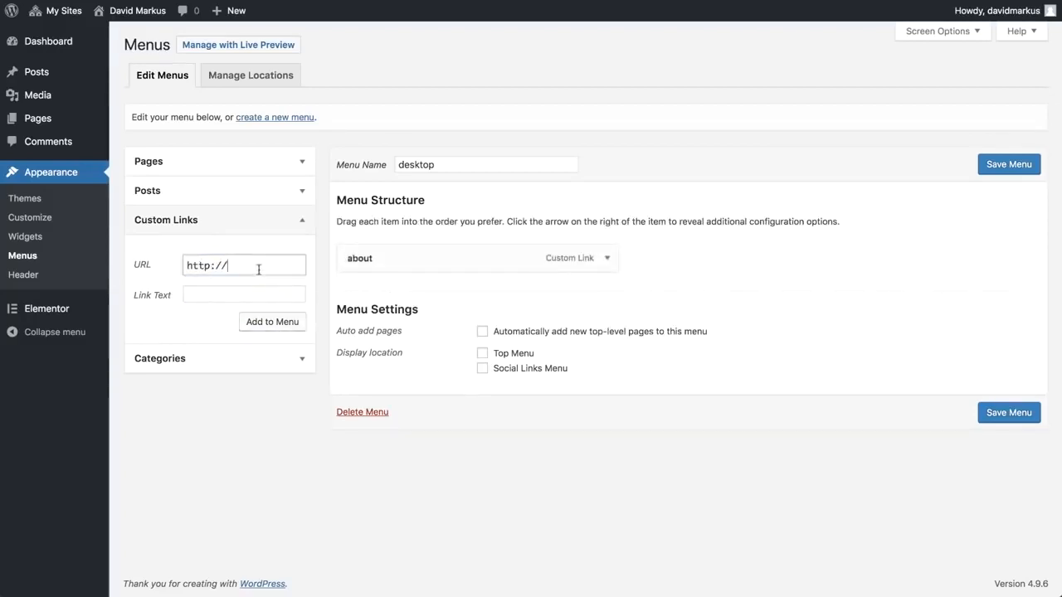
text(#)
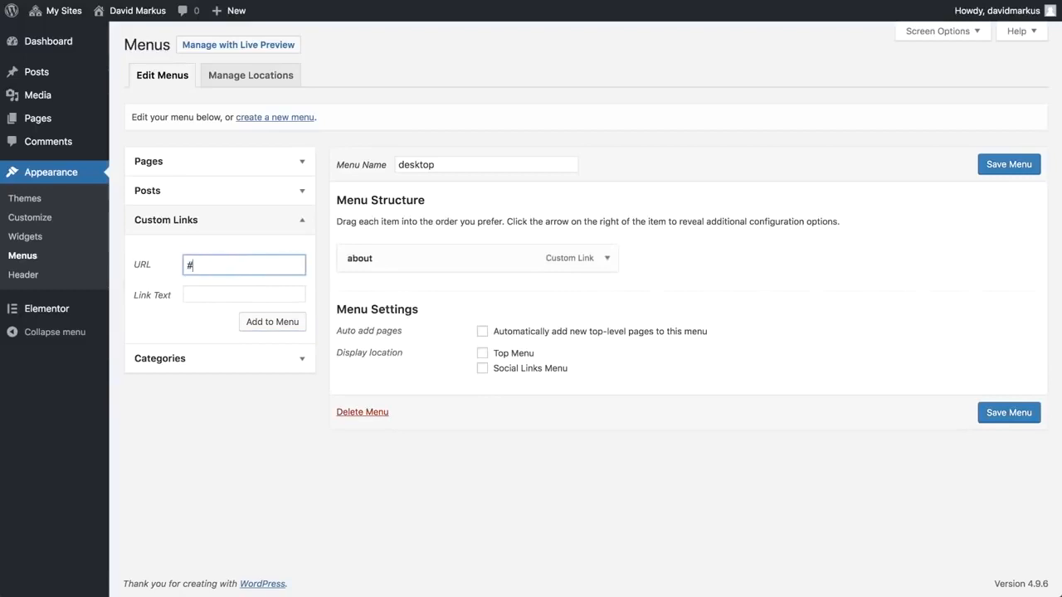
text(features)
key(Tab)
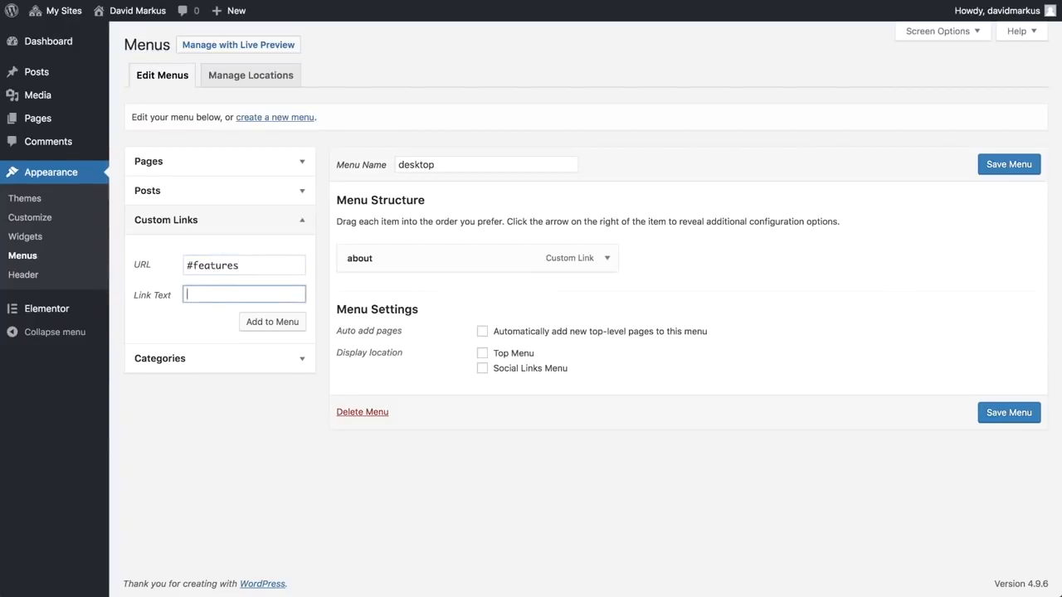
text(features)
click(289, 323)
Step: Add a custom link with the text "gallery" and the URL "#gallery", and save the desktop menu
click(254, 263)
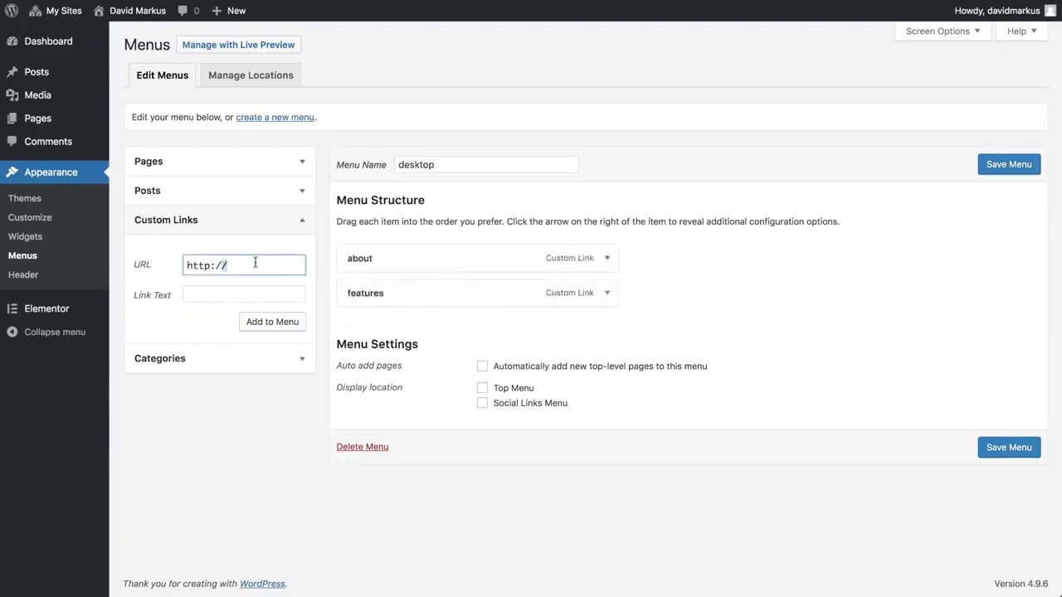
key(ctrl+a)
text(#)
text(go)
text(llery)
key(Tab)
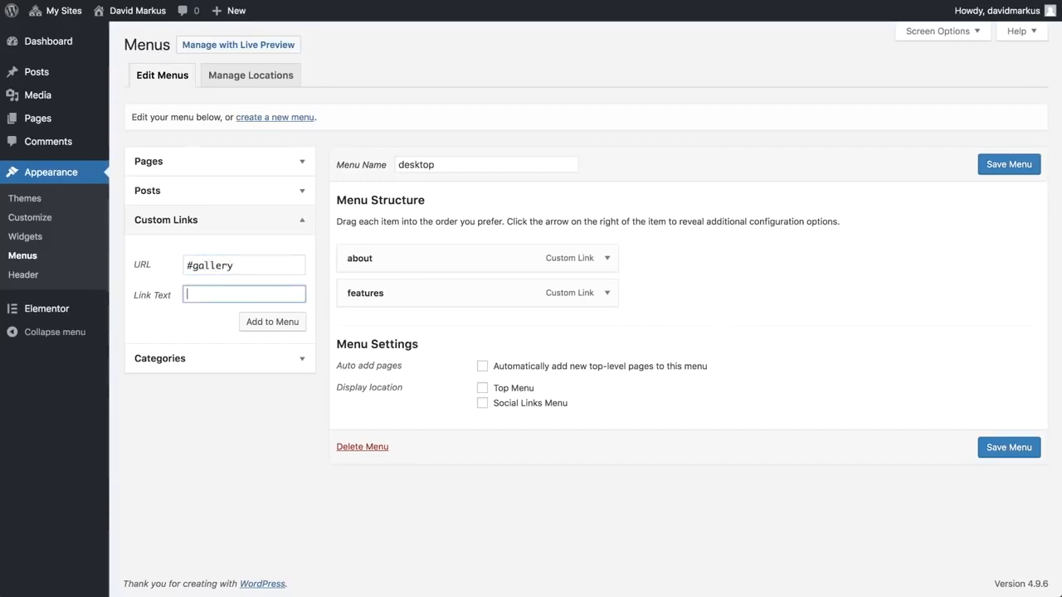
text(gallery)
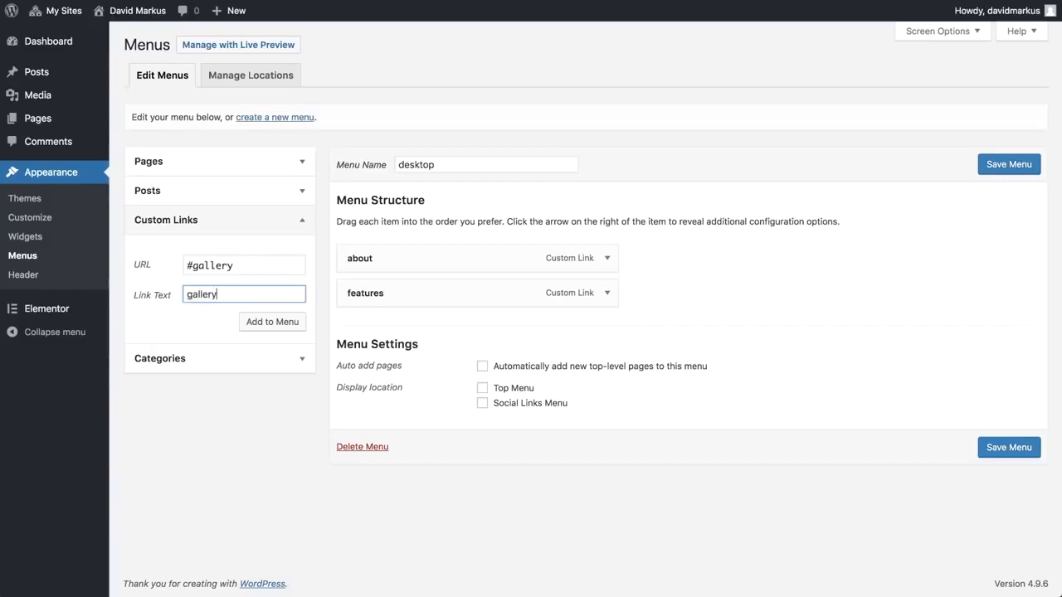
click(284, 324)
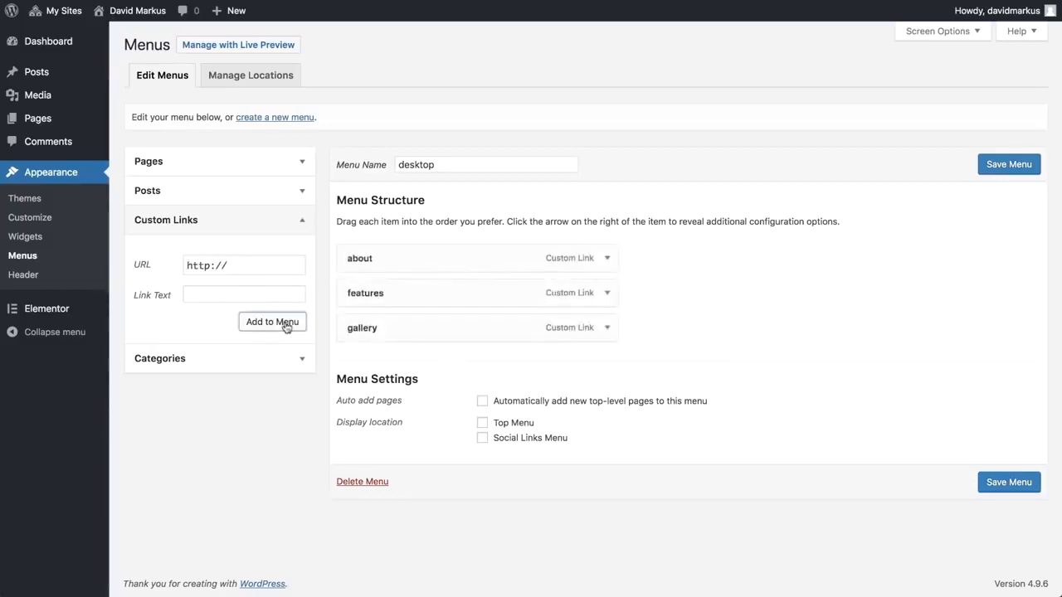
click(1009, 170)
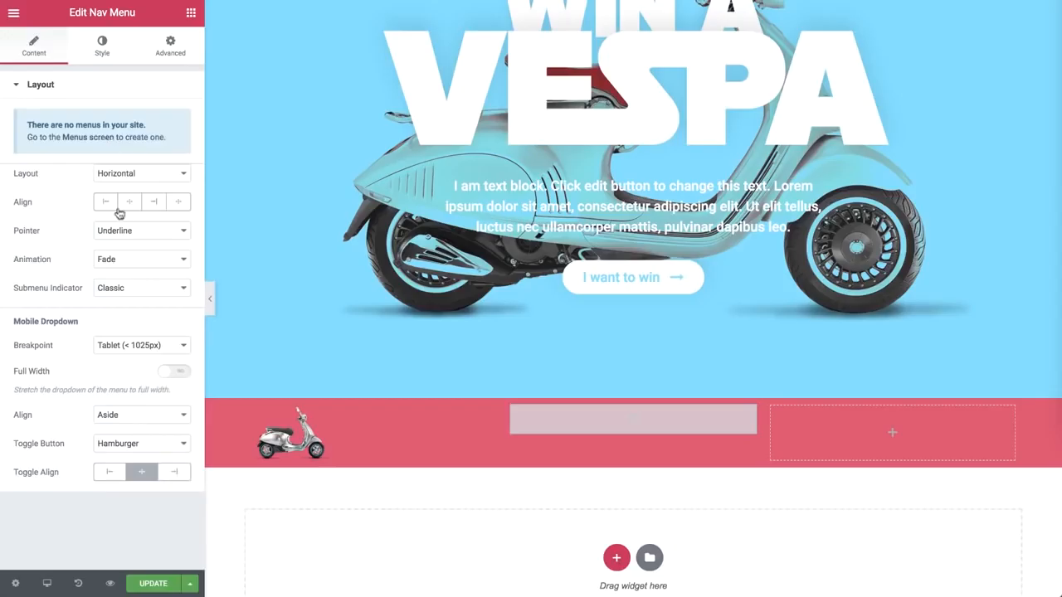
Step: Back in the Elementor editor, update the page and set the nav menu's normal text color to white (#ffffff)
click(157, 585)
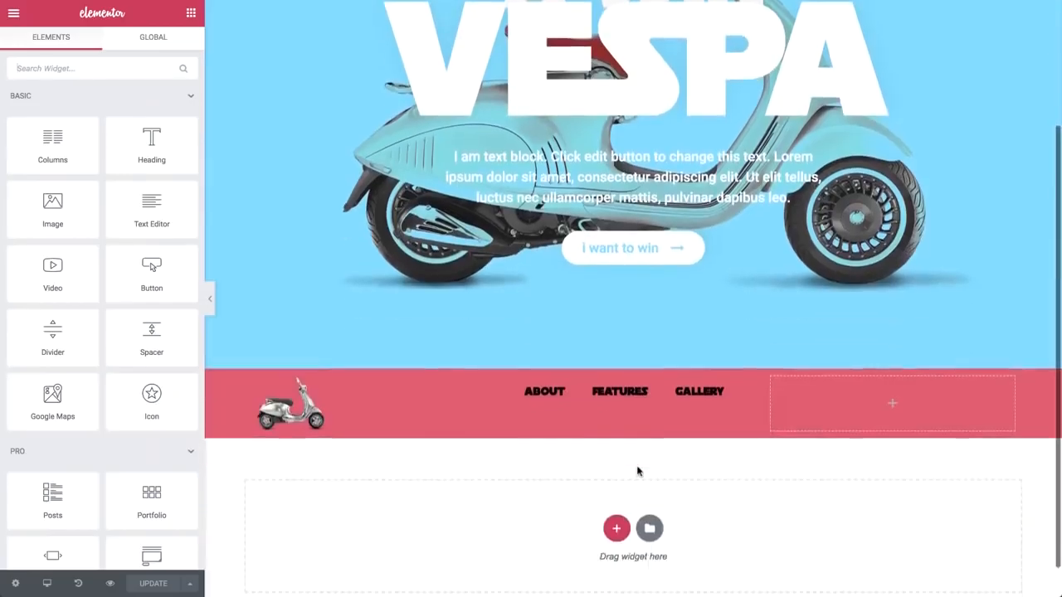
click(625, 399)
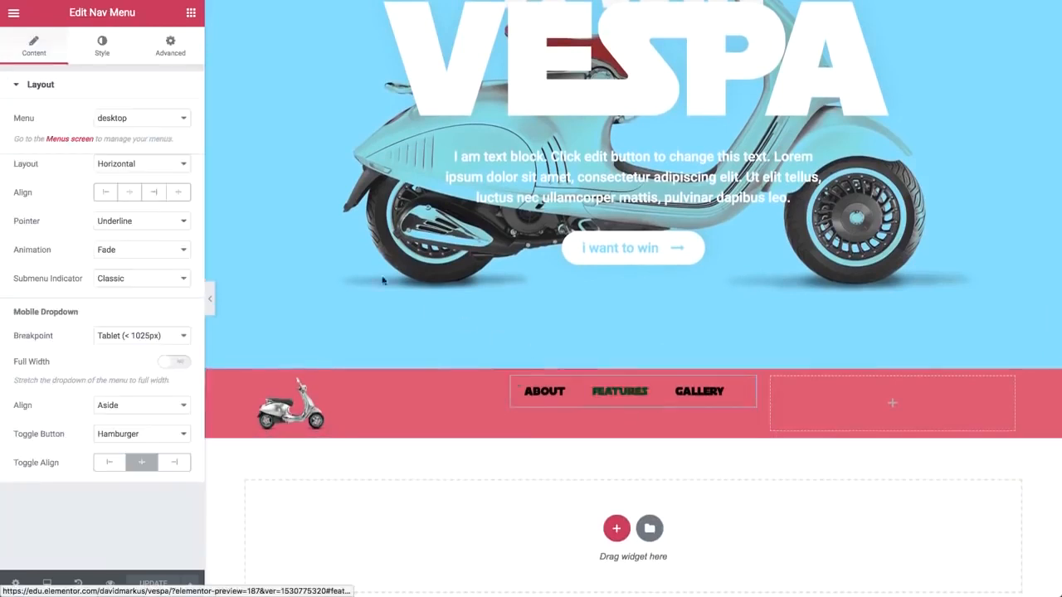
click(98, 45)
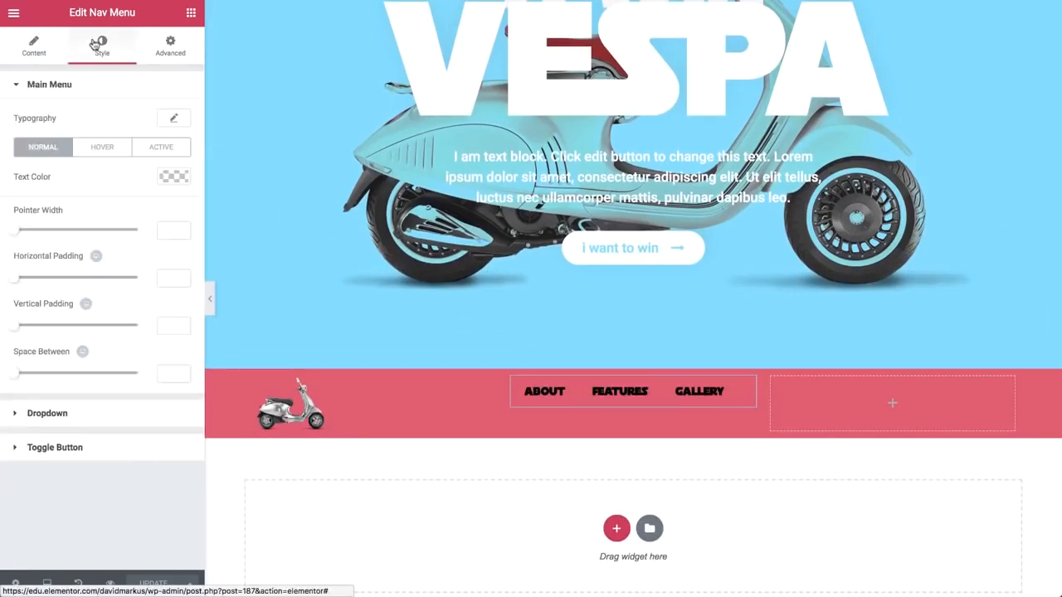
click(163, 177)
click(106, 349)
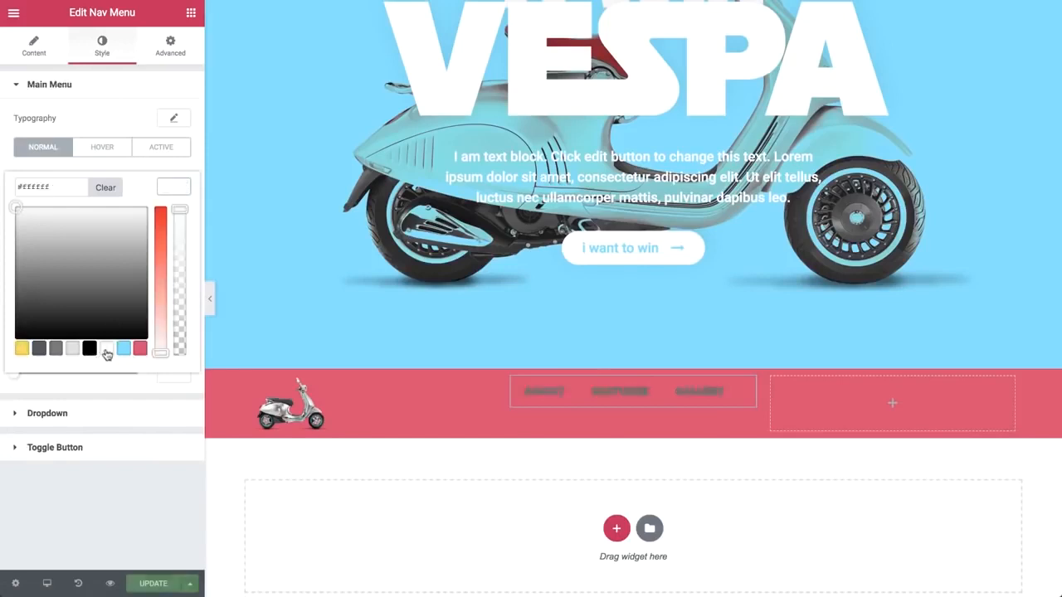
click(178, 194)
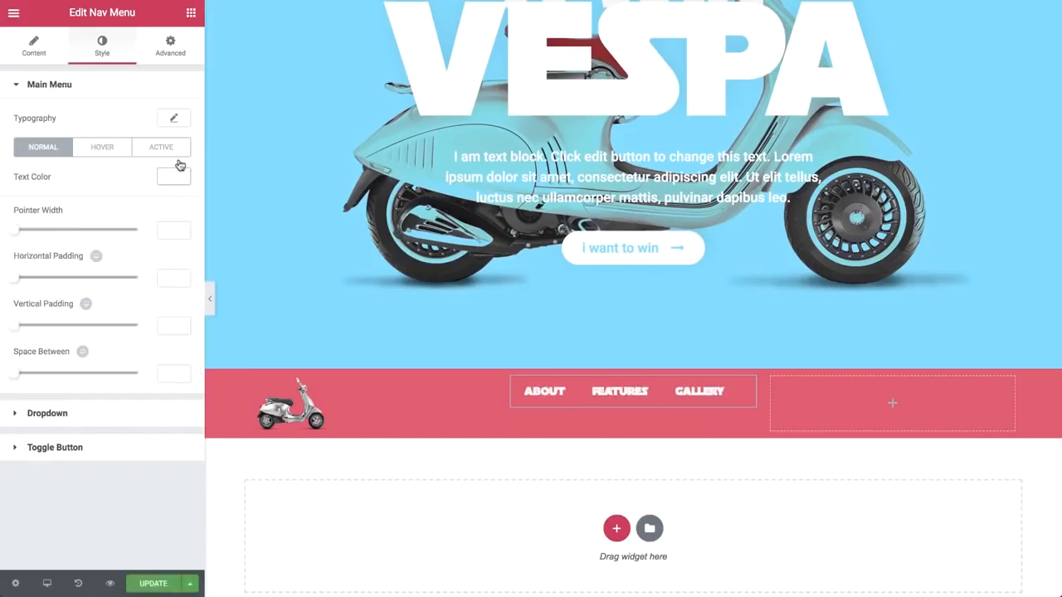
Step: Set the nav menu's typography weight to 300
click(174, 123)
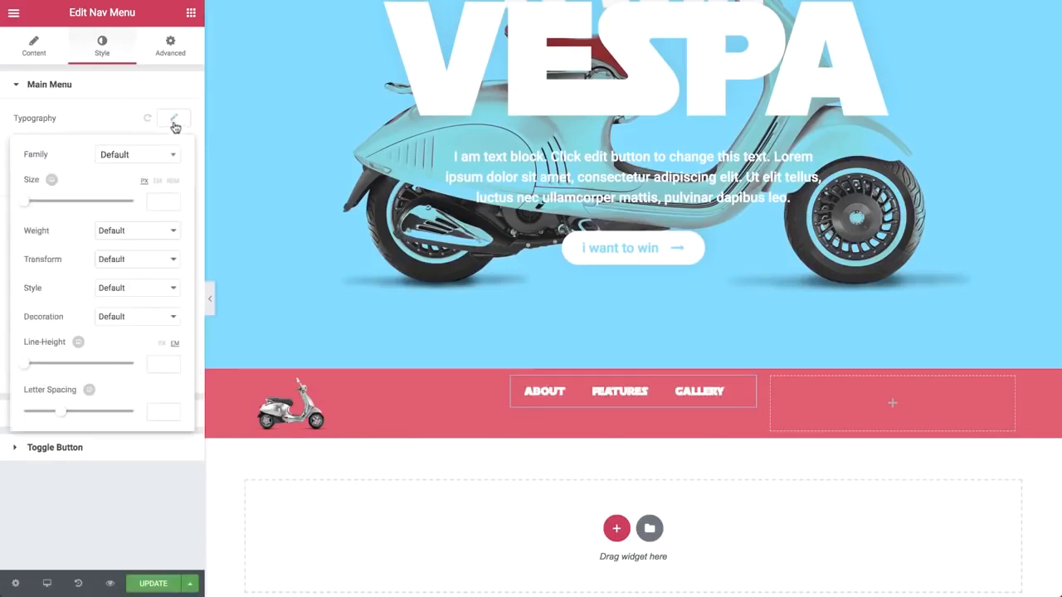
click(145, 230)
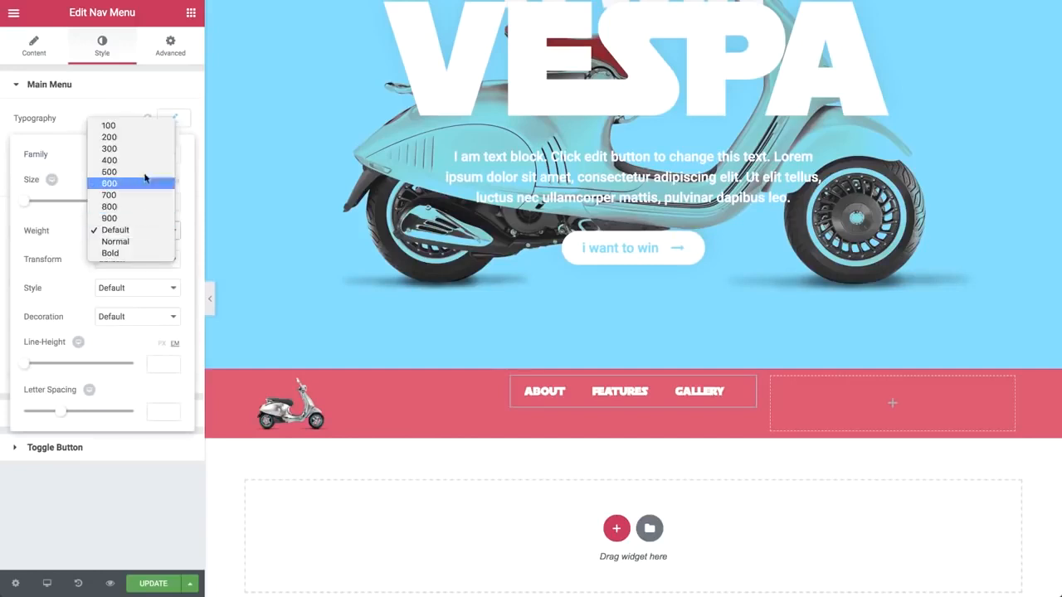
click(143, 149)
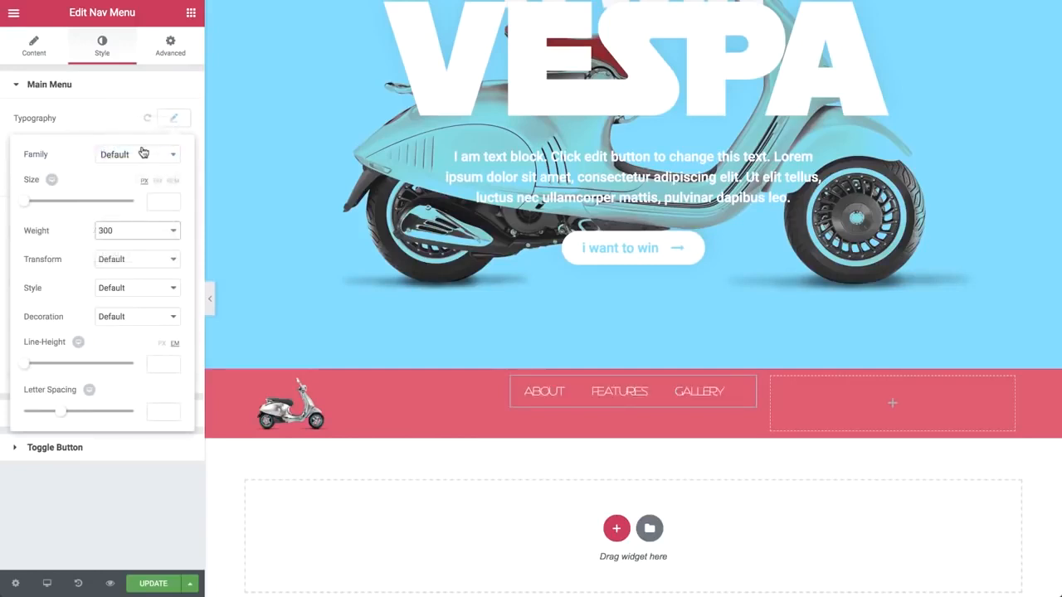
click(182, 118)
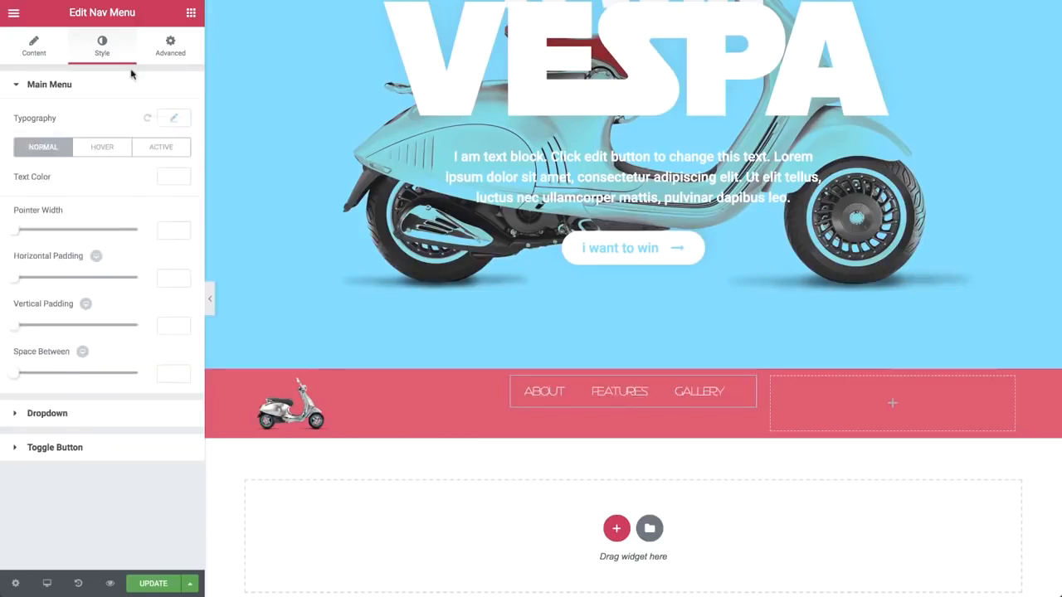
Step: Set the nav menu's pointer to None in its layout settings
click(34, 44)
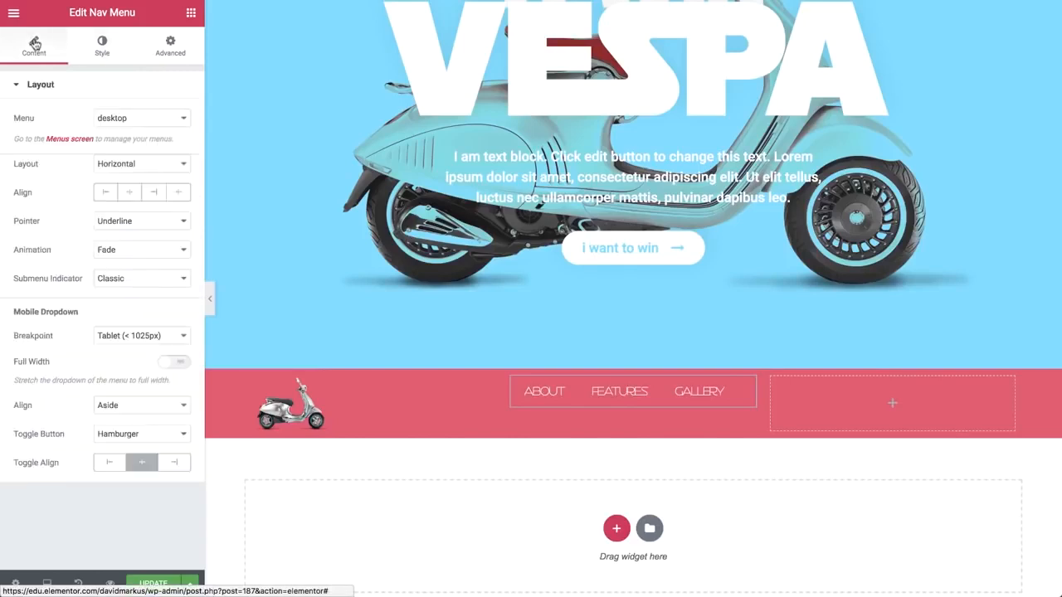
click(112, 223)
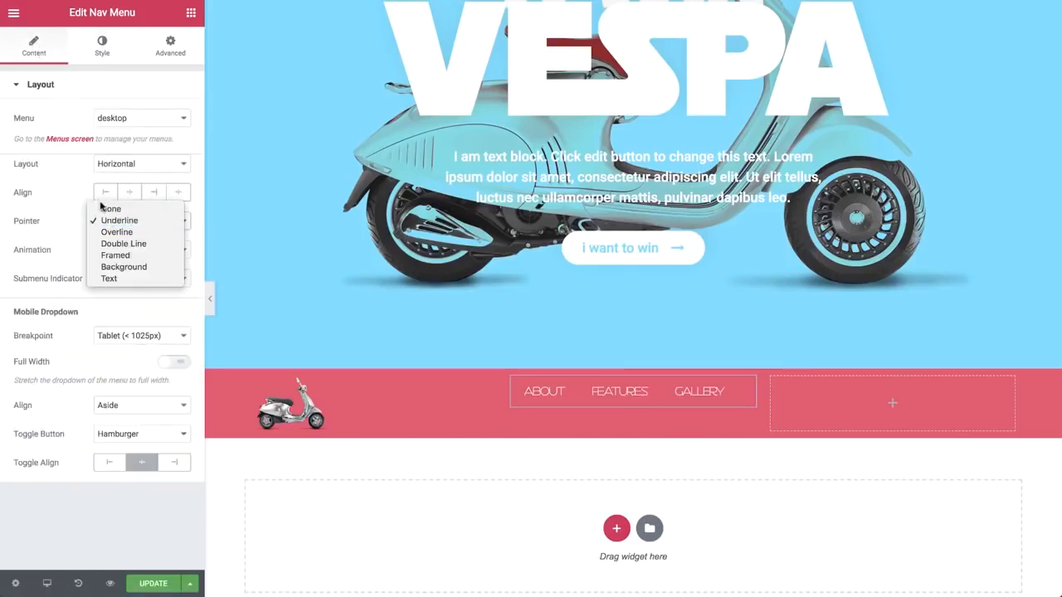
click(103, 209)
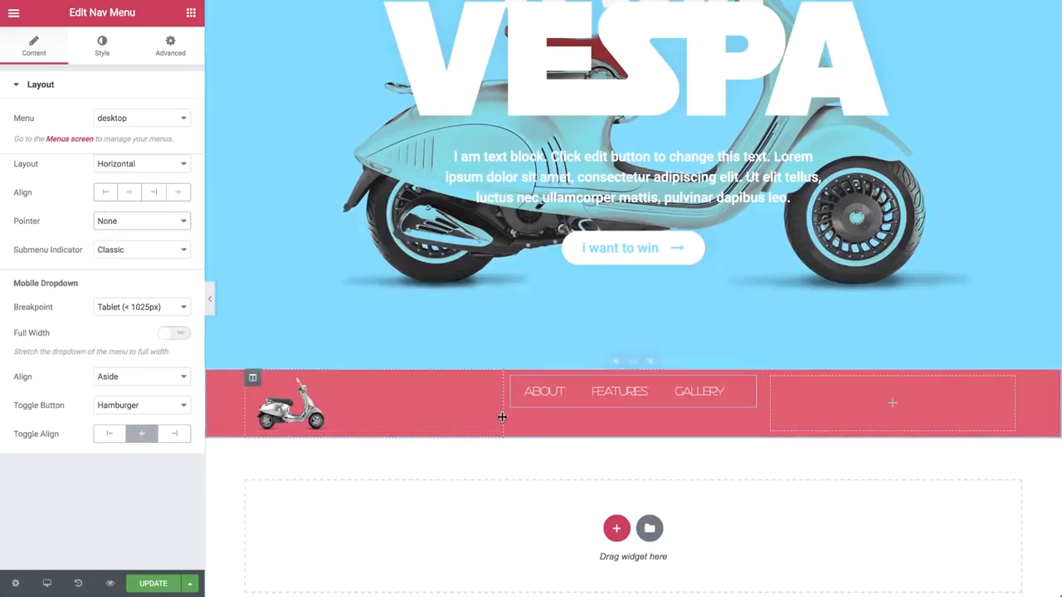
Step: Narrow the red section's logo column to just past the scooter and set the section's content position to Middle
drag(502, 418, 351, 417)
click(633, 362)
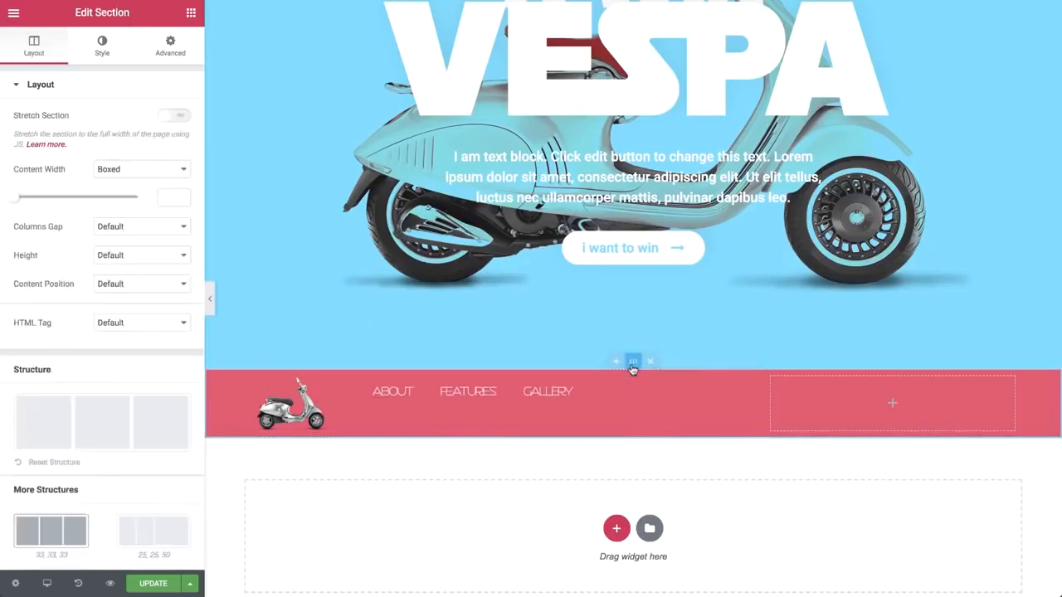
click(148, 285)
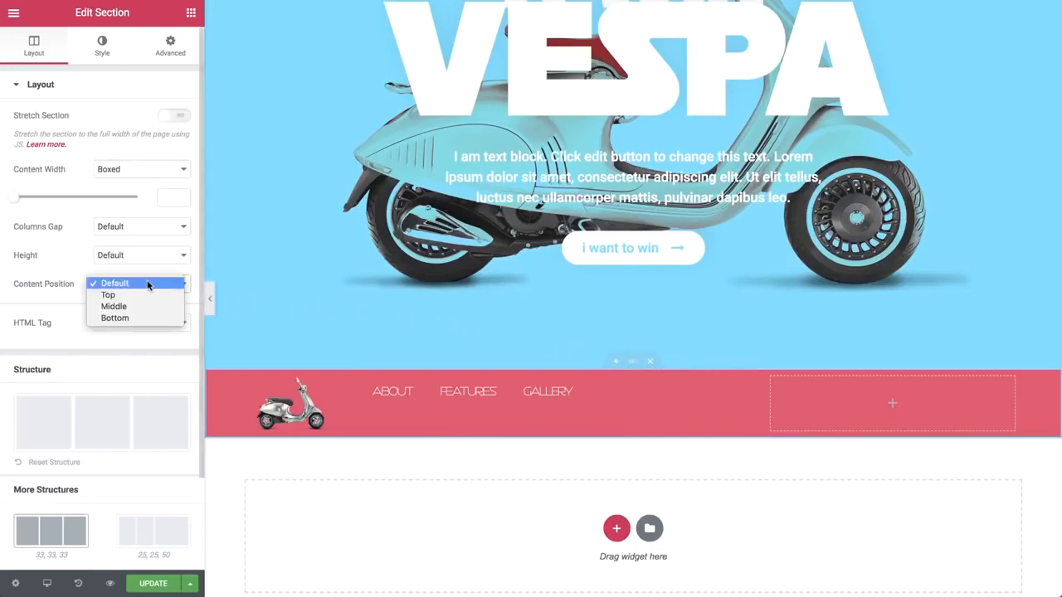
click(153, 306)
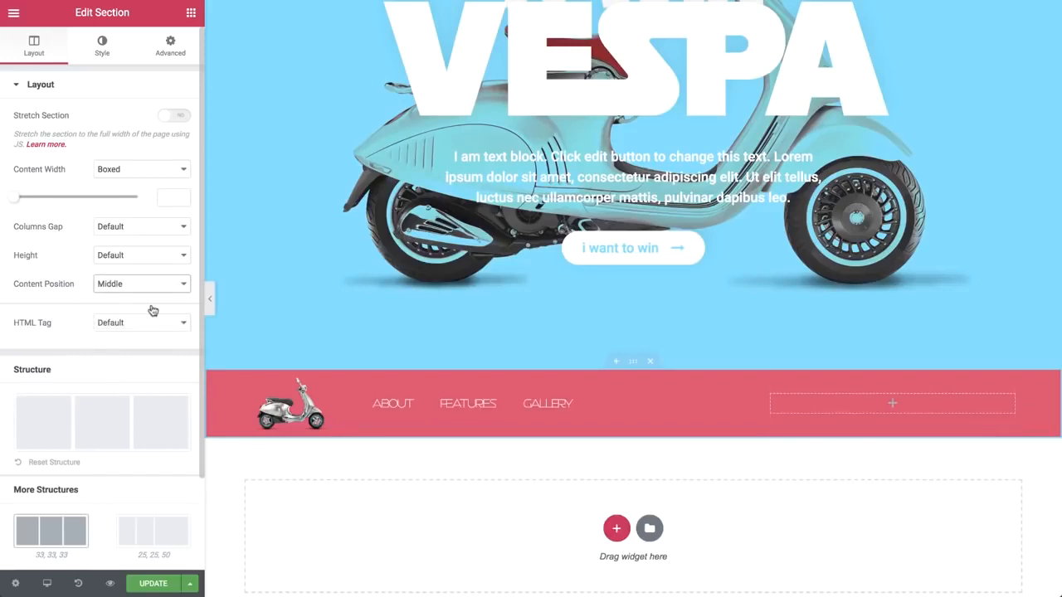
Step: Copy the hero's "i want to win" button and paste it into the red section's empty third column
right_click(604, 252)
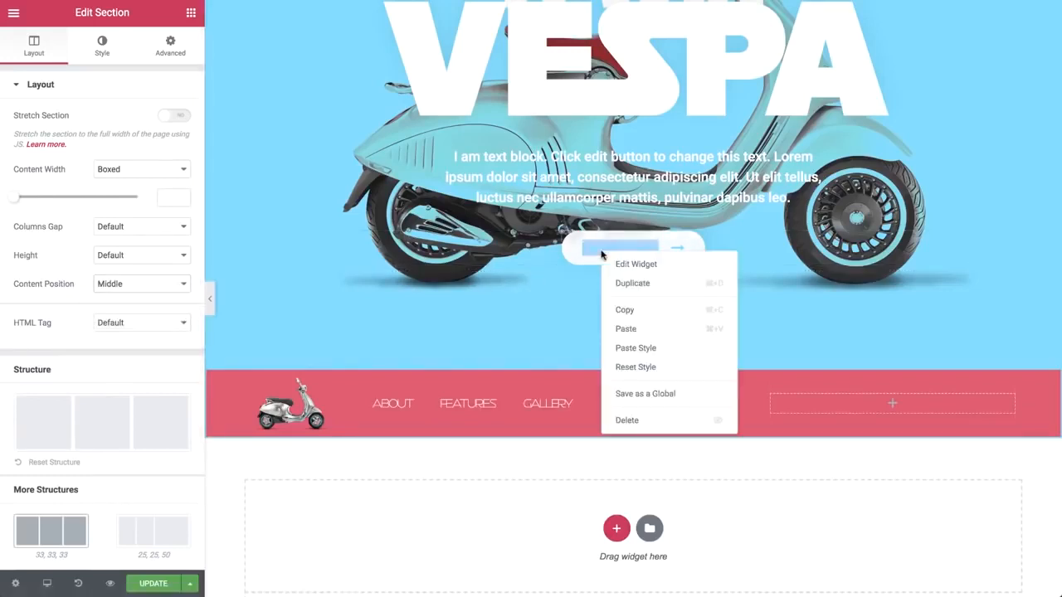
click(623, 309)
right_click(823, 410)
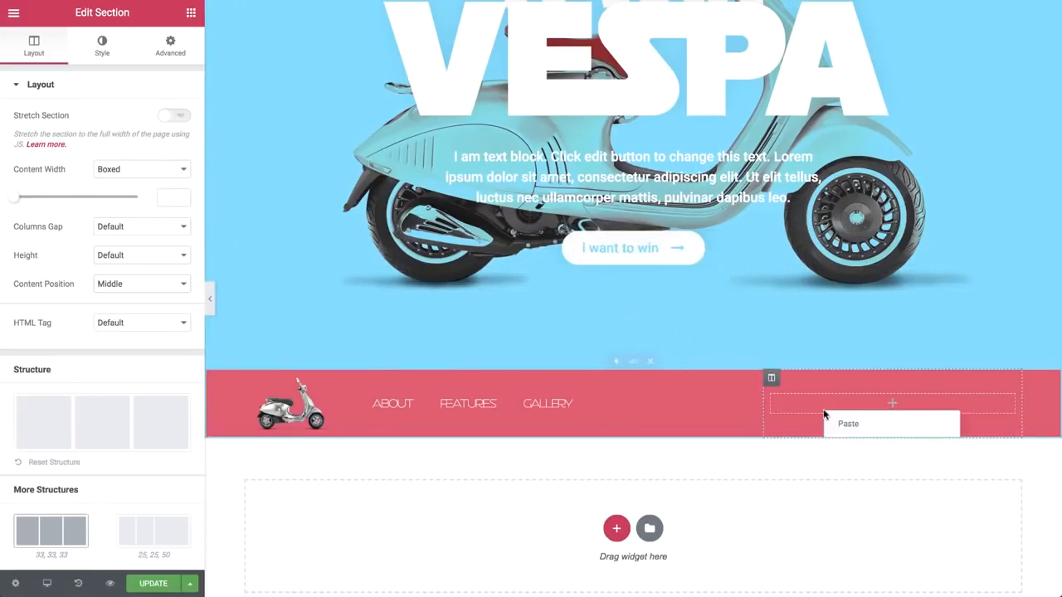
click(841, 423)
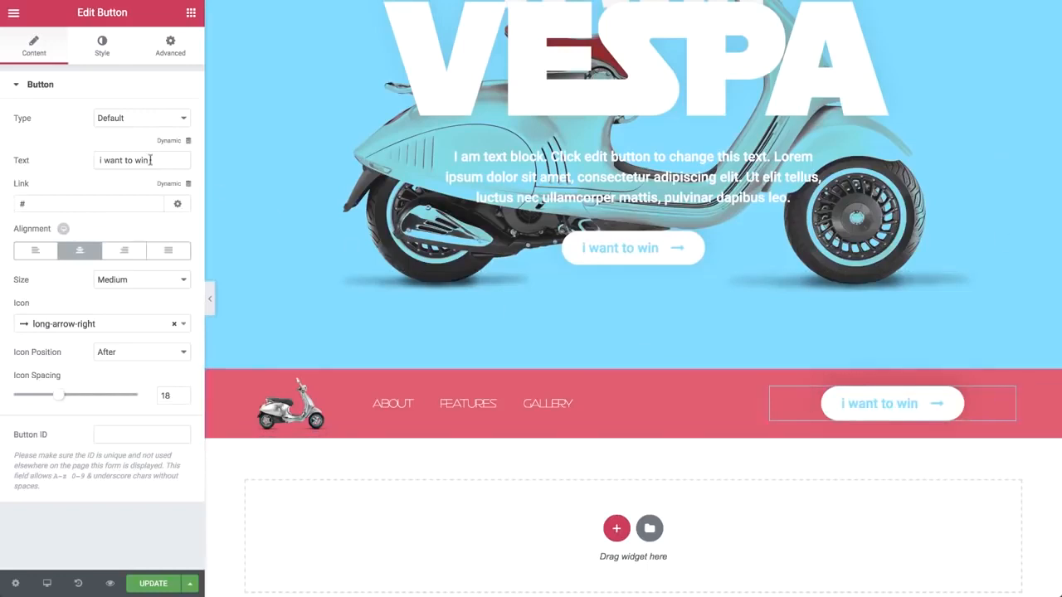
Step: Change the pasted button's text to "contact" and align the button right
drag(149, 160, 71, 163)
text(contact)
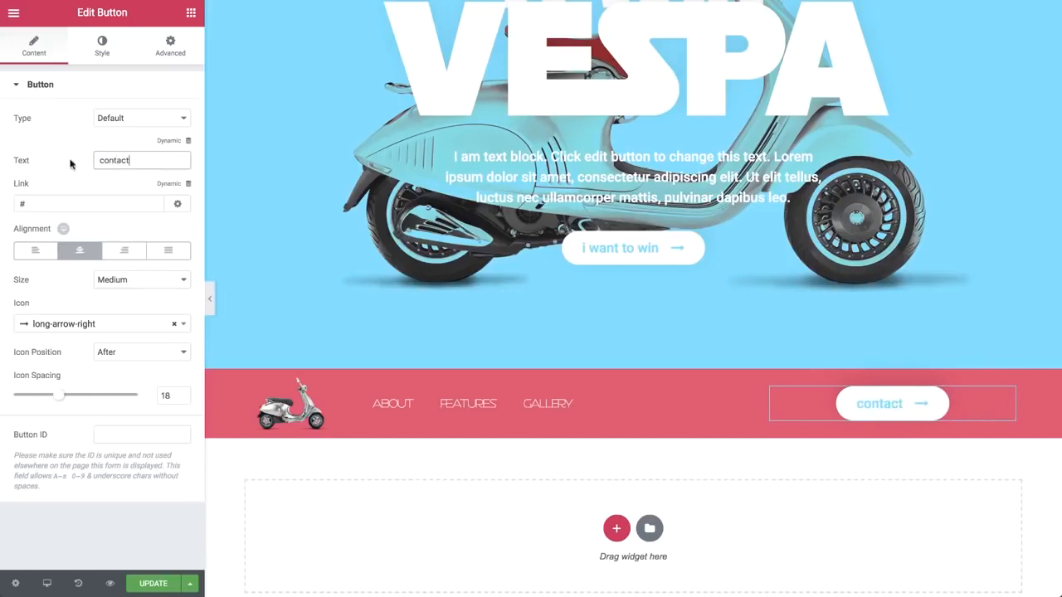
click(123, 254)
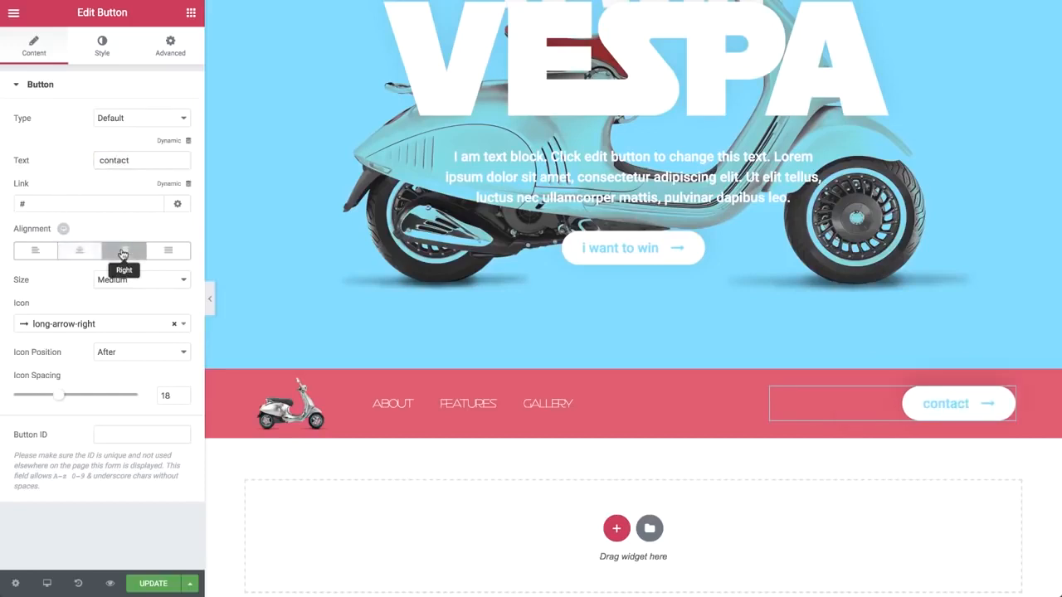
Step: Set the contact button's text color to white and make its background color fully transparent
click(106, 54)
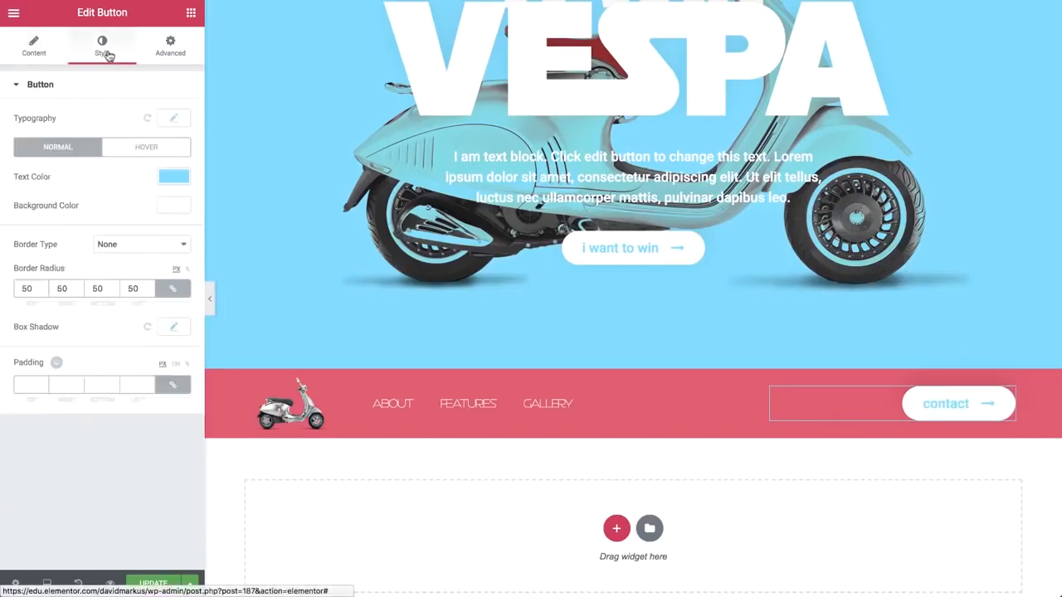
click(170, 176)
click(107, 347)
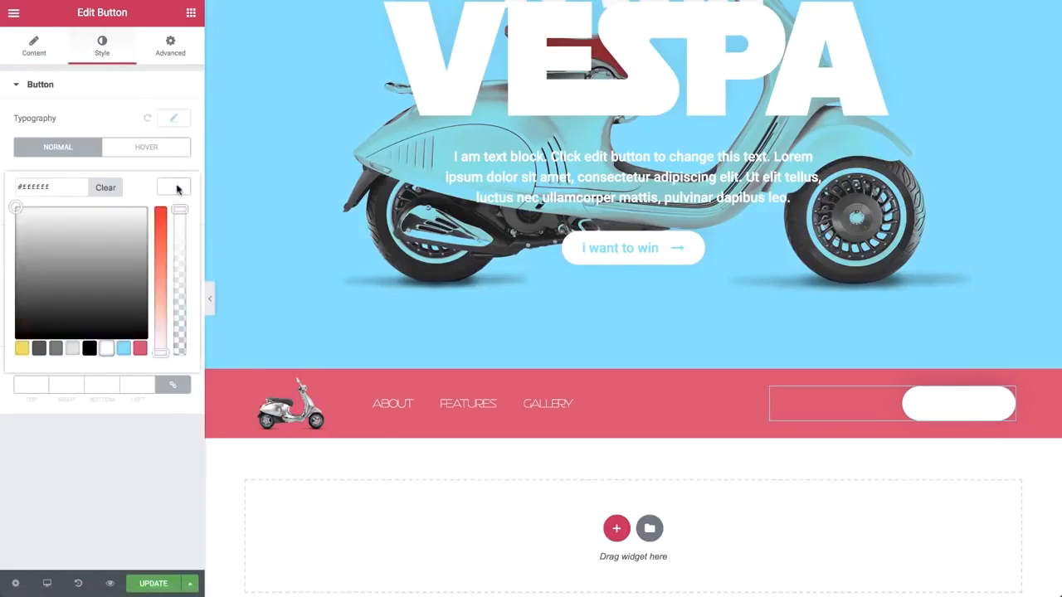
click(176, 190)
click(177, 206)
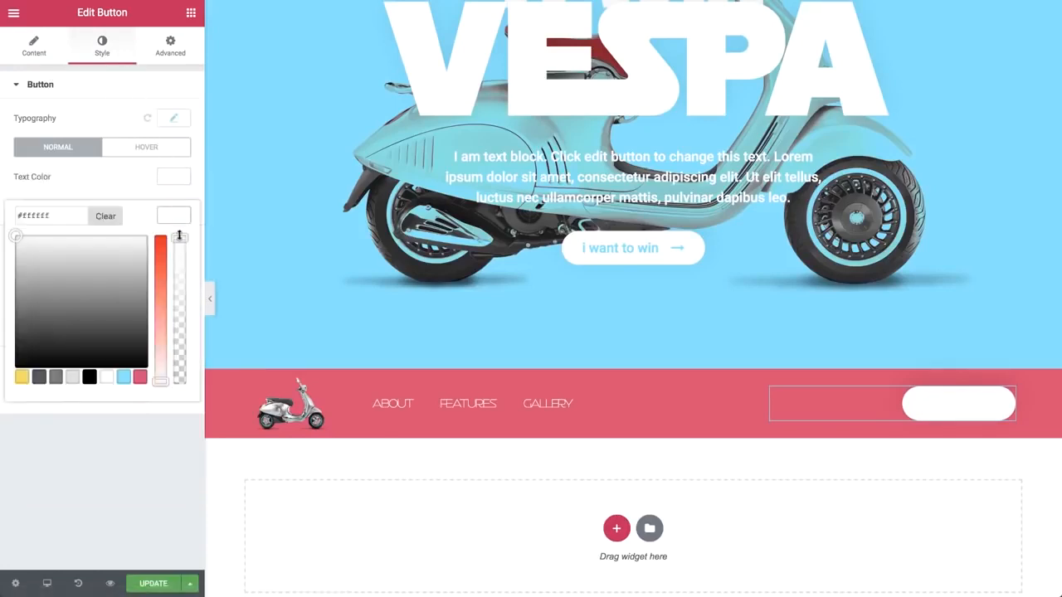
drag(178, 237, 176, 404)
click(184, 210)
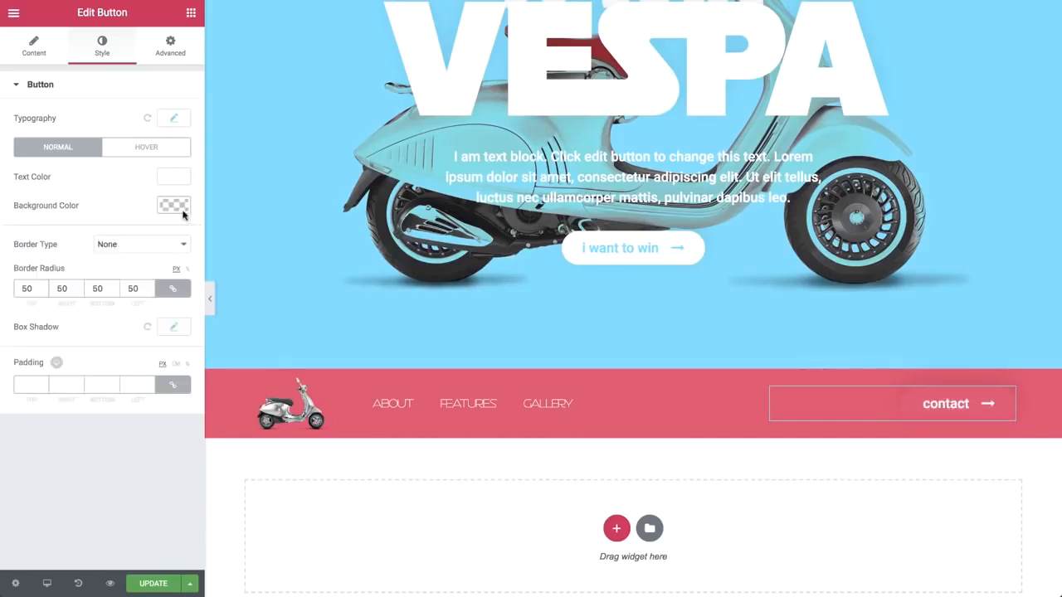
Step: Give the contact button a Solid border with a width of 1 on all sides
click(161, 243)
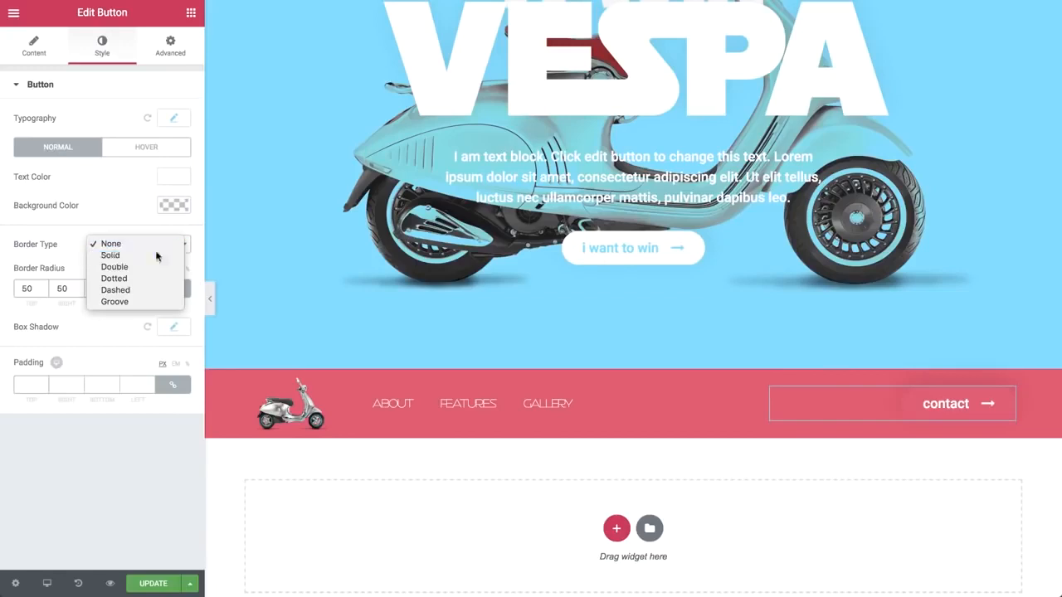
click(157, 254)
click(31, 286)
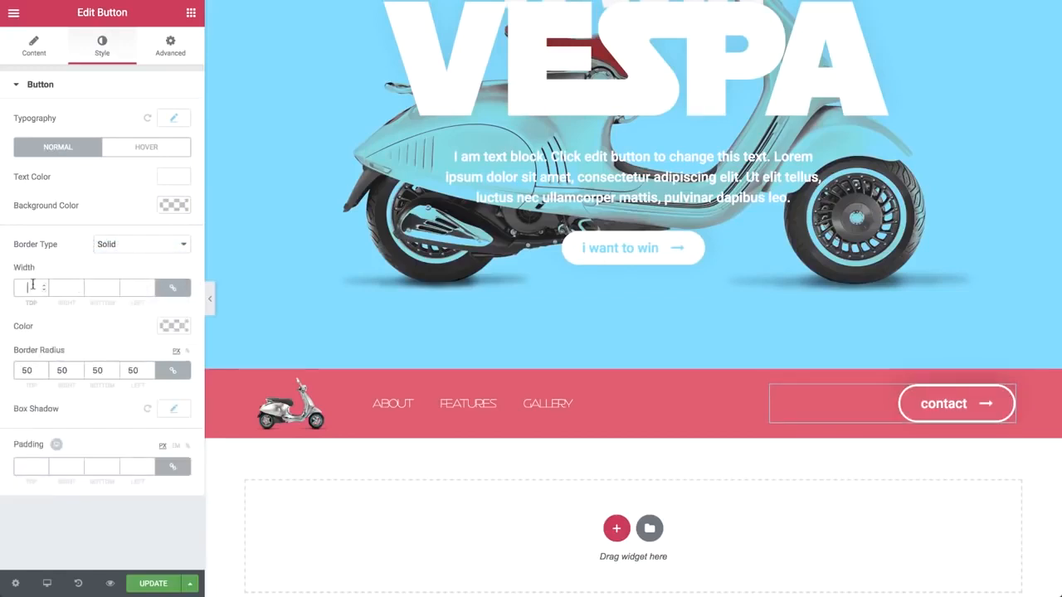
text(1)
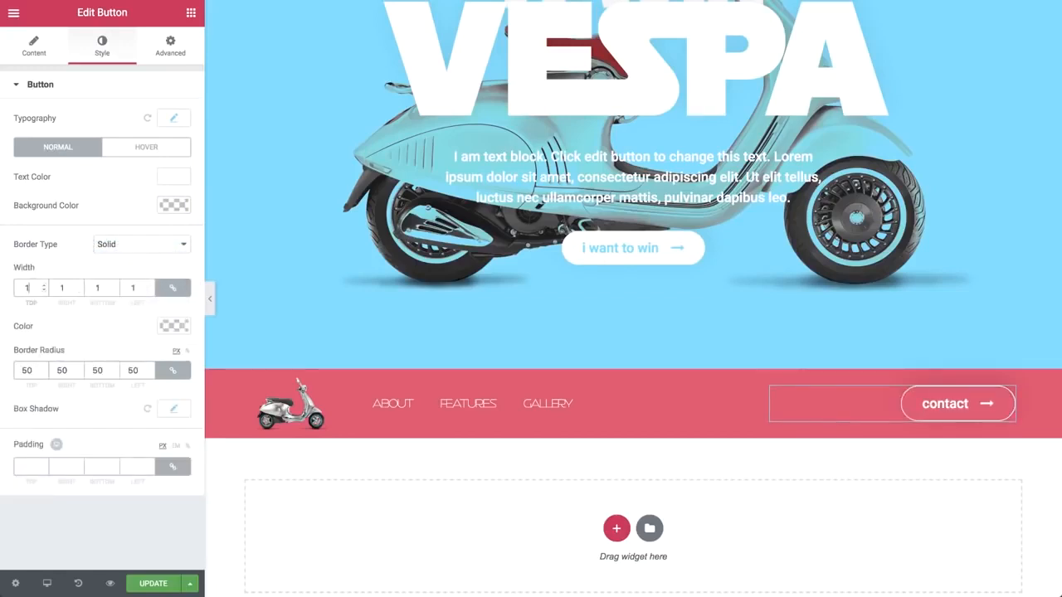
Step: Set the contact button's hover border color to a dark red darkened from the saved red swatch
click(120, 146)
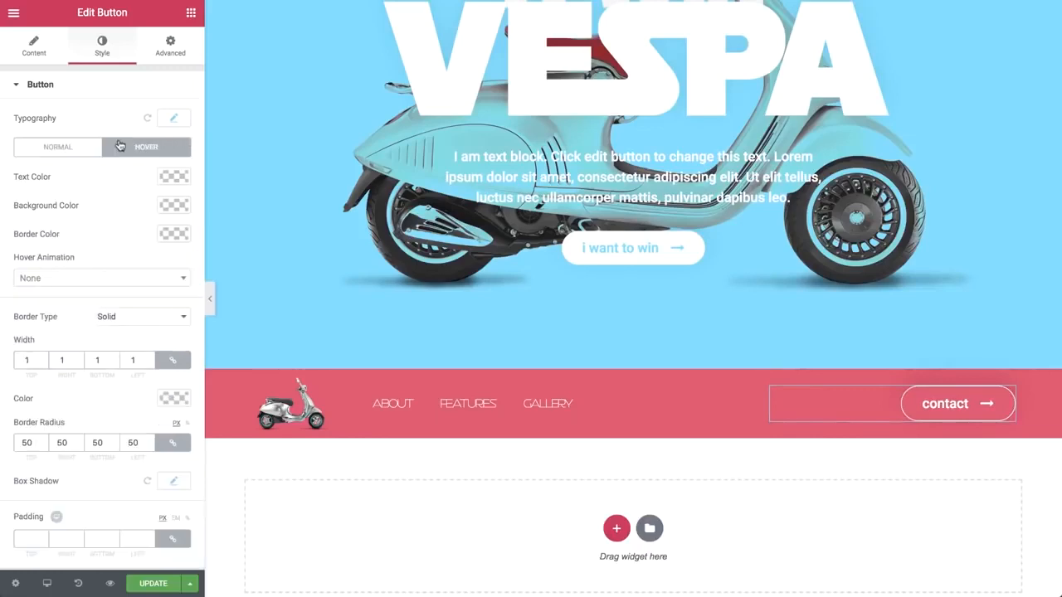
click(174, 234)
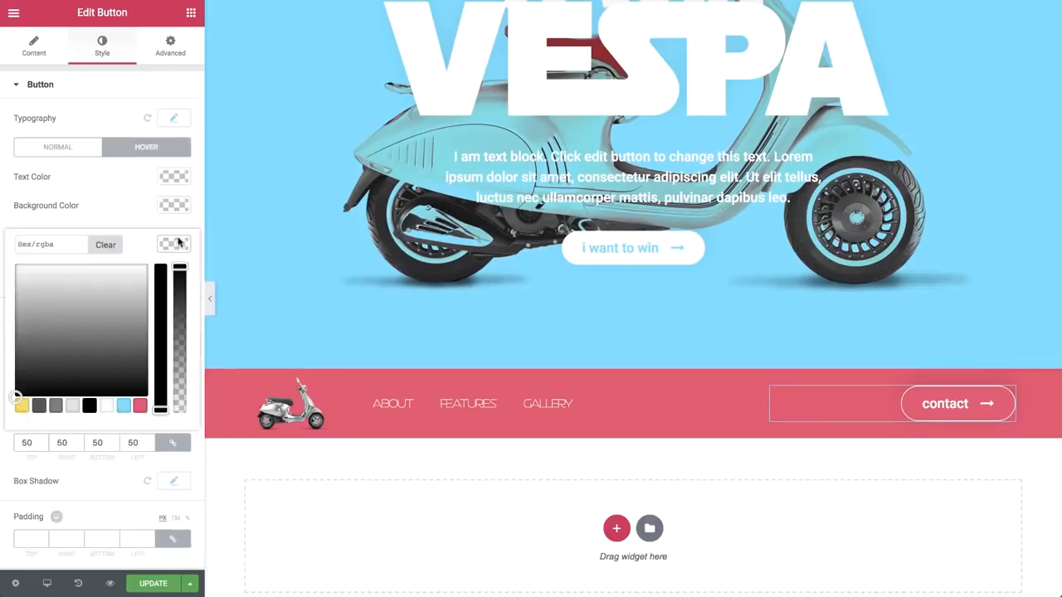
click(139, 405)
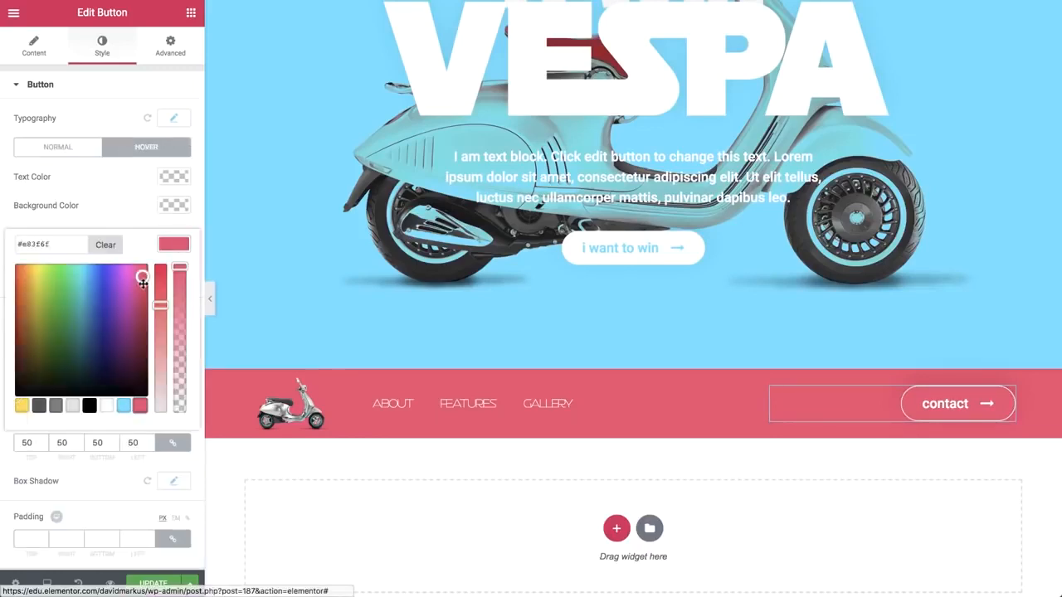
drag(143, 284, 142, 322)
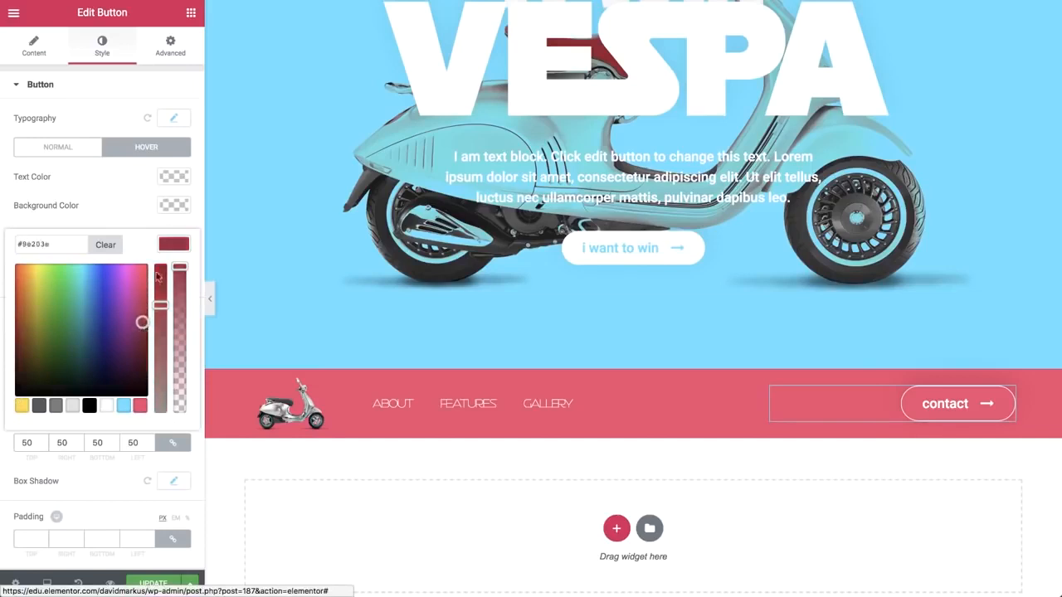
click(172, 245)
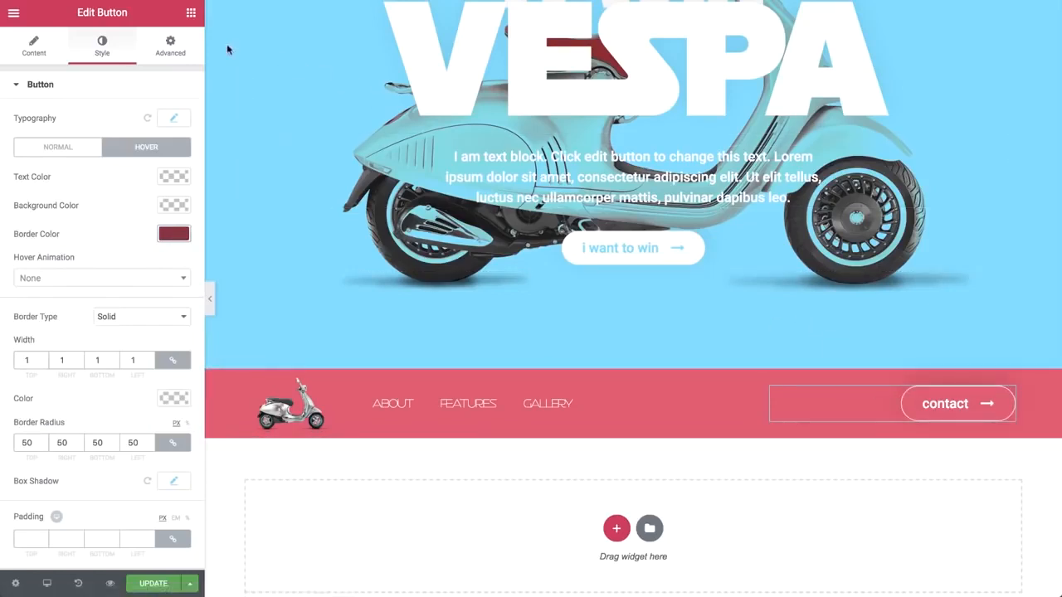
Step: Add a single-column section below the red bar and set its boxed content width to 500
click(192, 13)
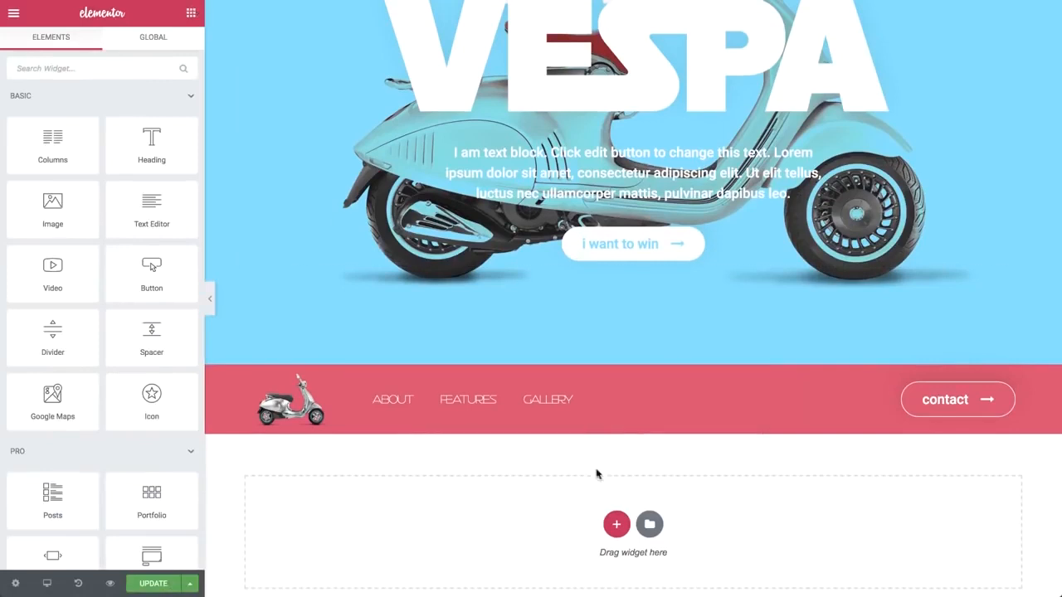
click(616, 525)
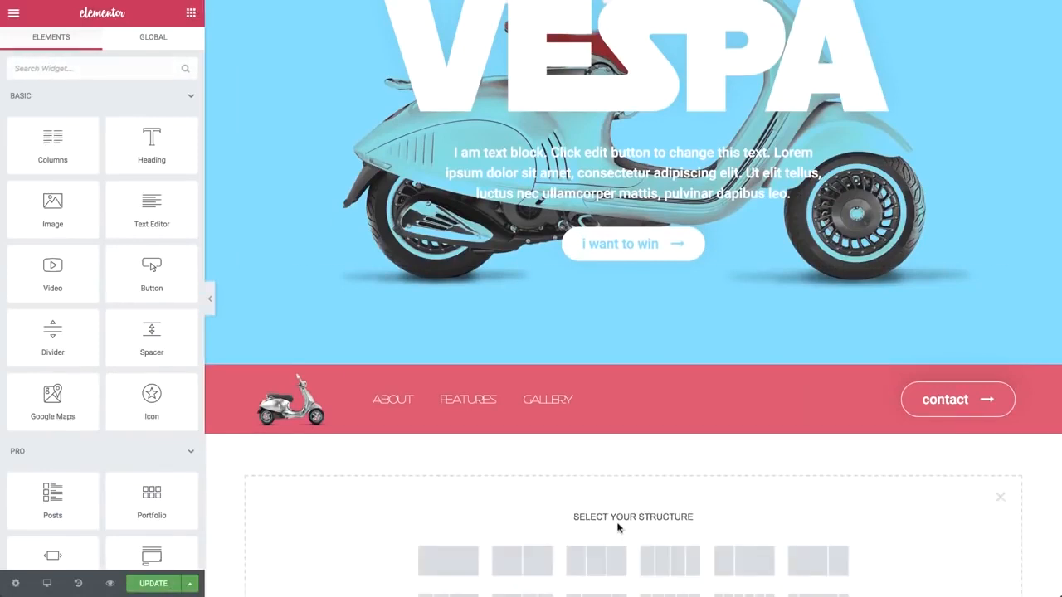
click(442, 558)
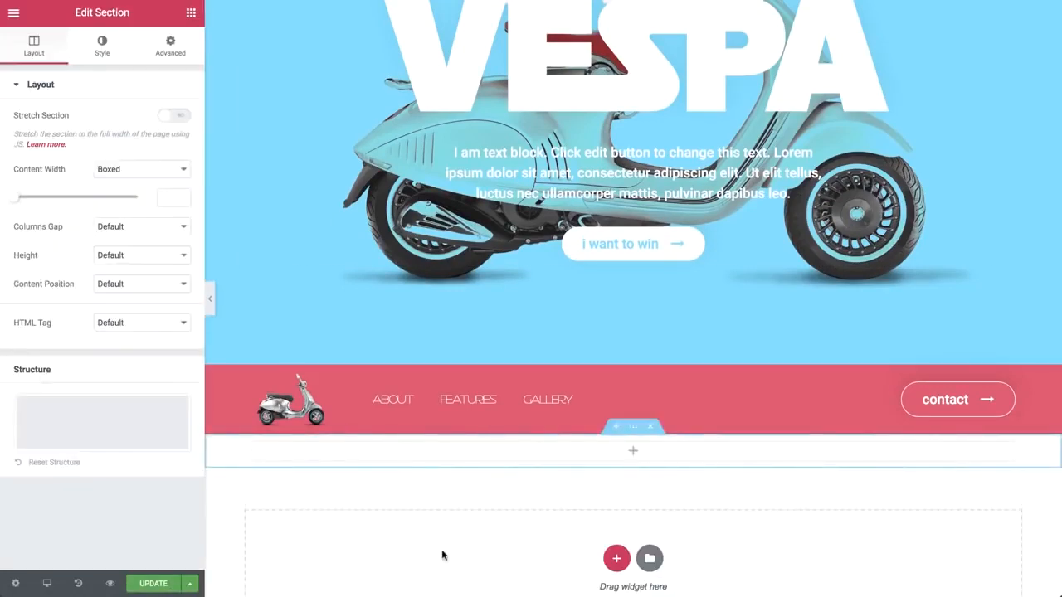
click(179, 198)
text(500)
Step: Set the new section's height to Min Height with a minimum height of 500 px
click(126, 257)
click(116, 278)
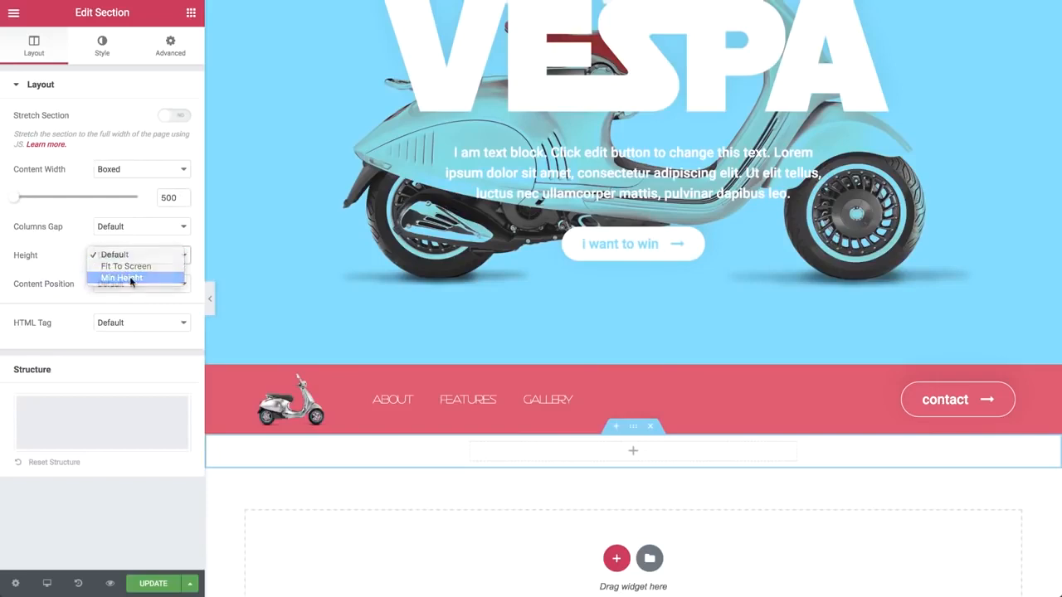
double_click(169, 304)
text(500)
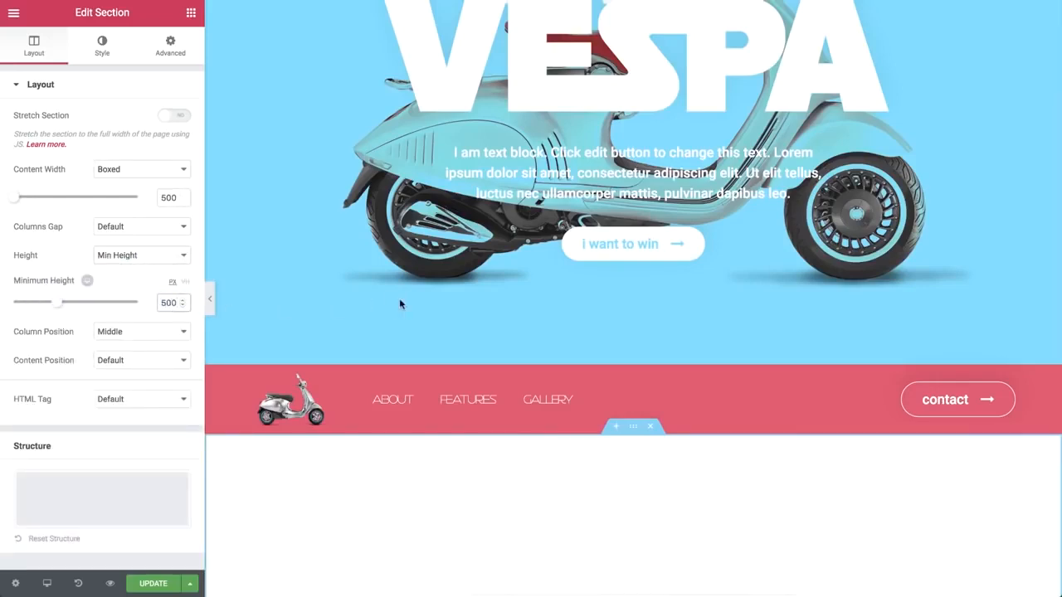
Step: Add a Heading widget to the new section's column and set its title to "about"
scroll(401, 301, down, 3)
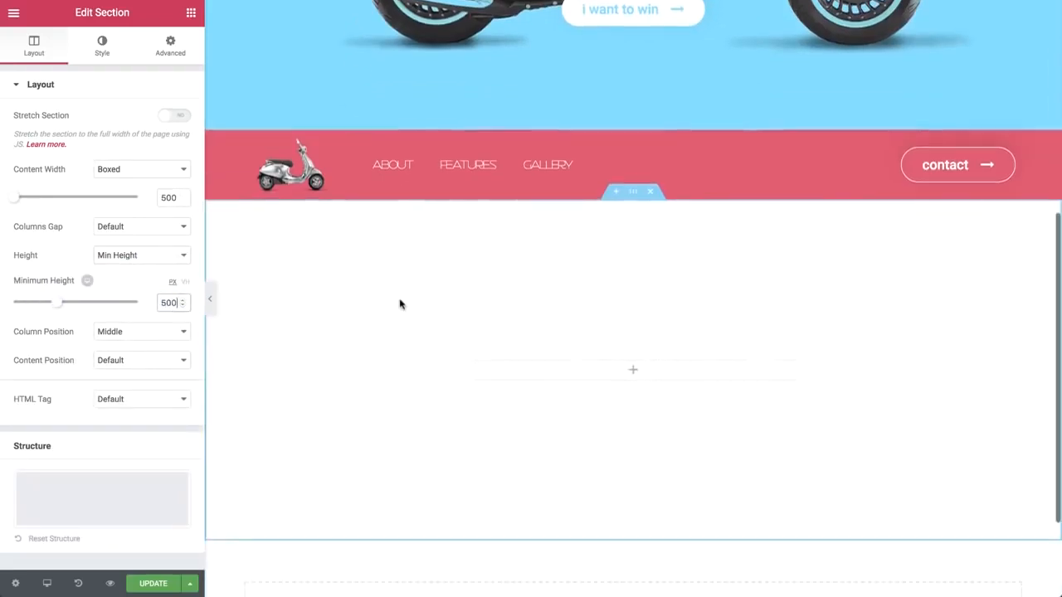
click(191, 14)
drag(154, 142, 555, 368)
key(ctrl+a)
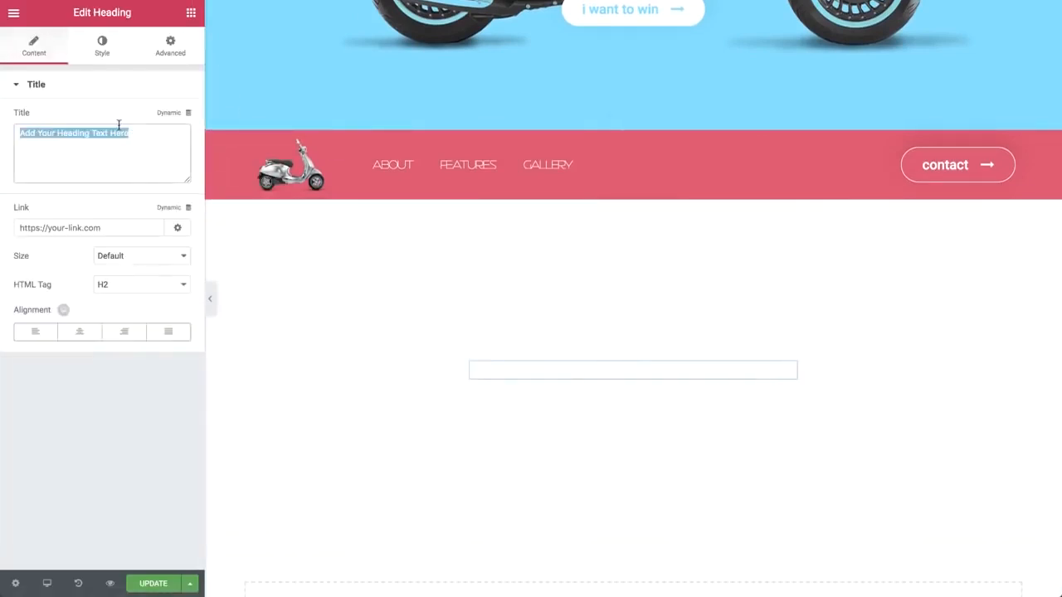
text(about)
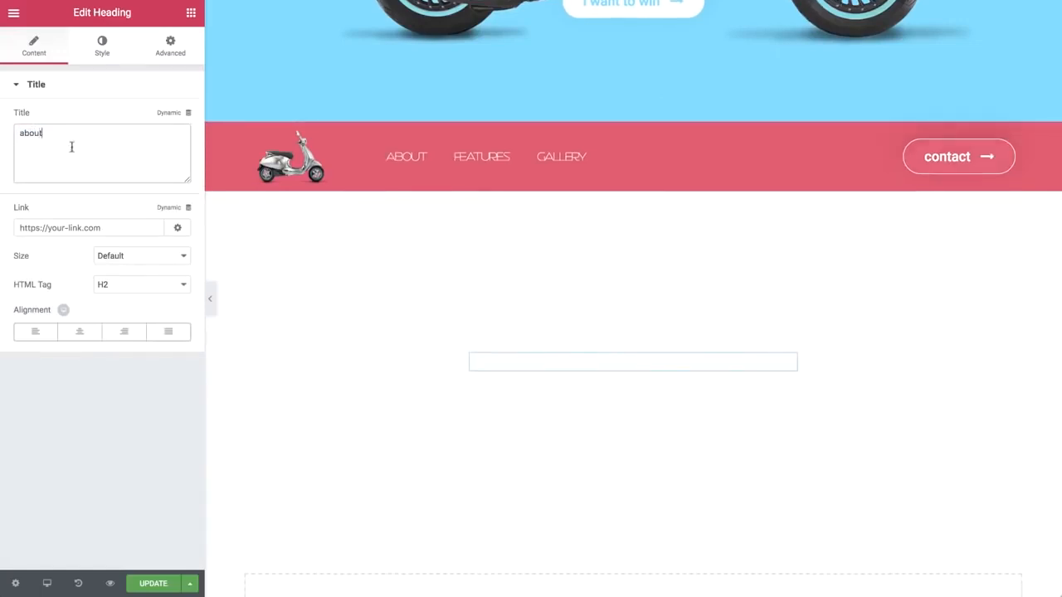
Step: Copy the hero's "WIN A" heading and paste its style onto the "about" heading
scroll(476, 258, up, 5)
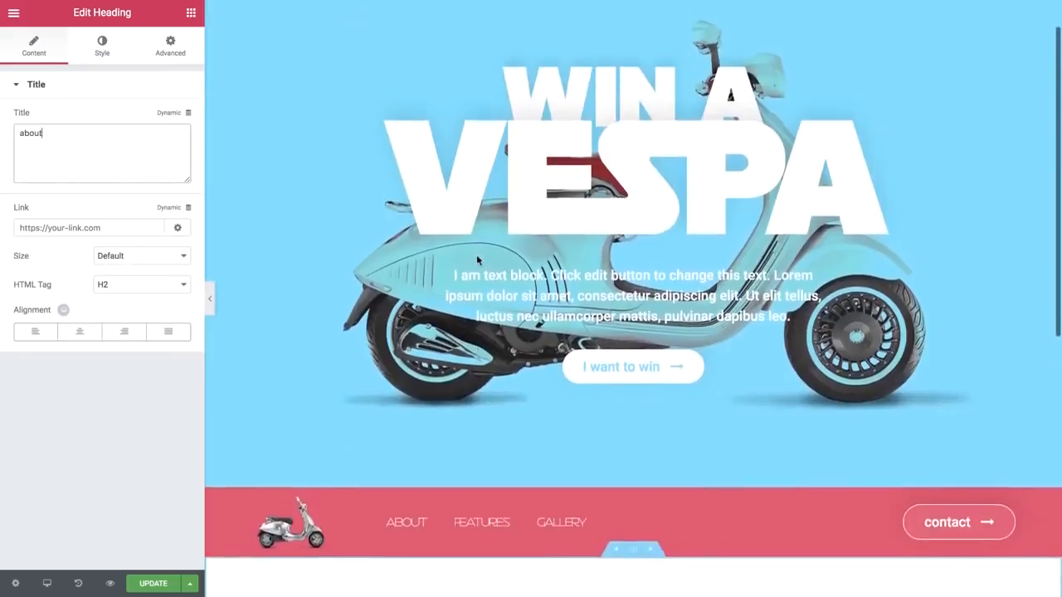
right_click(545, 74)
click(572, 128)
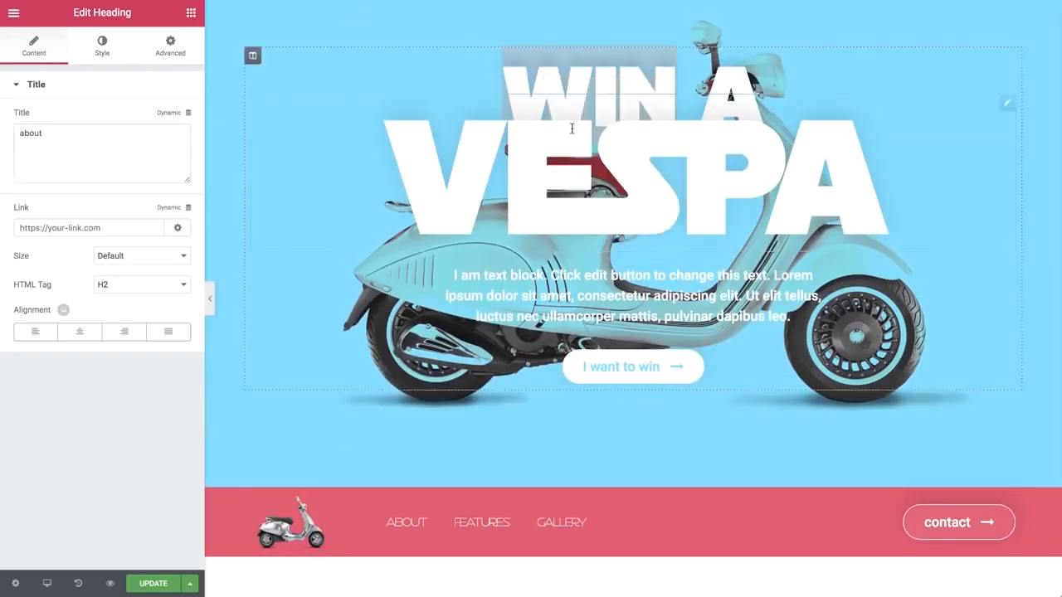
scroll(571, 129, down, 5)
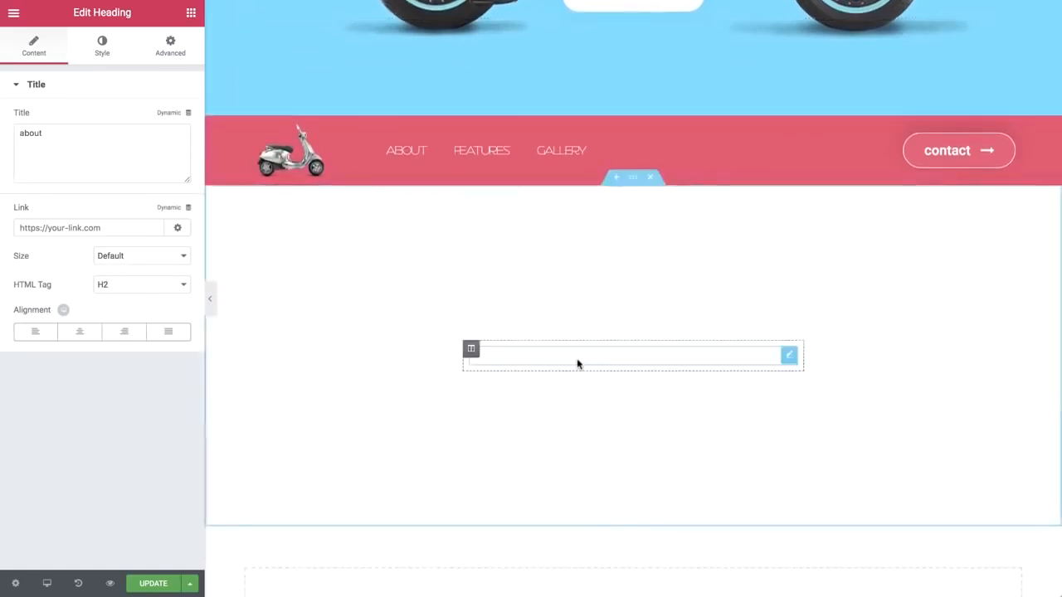
right_click(579, 363)
click(602, 457)
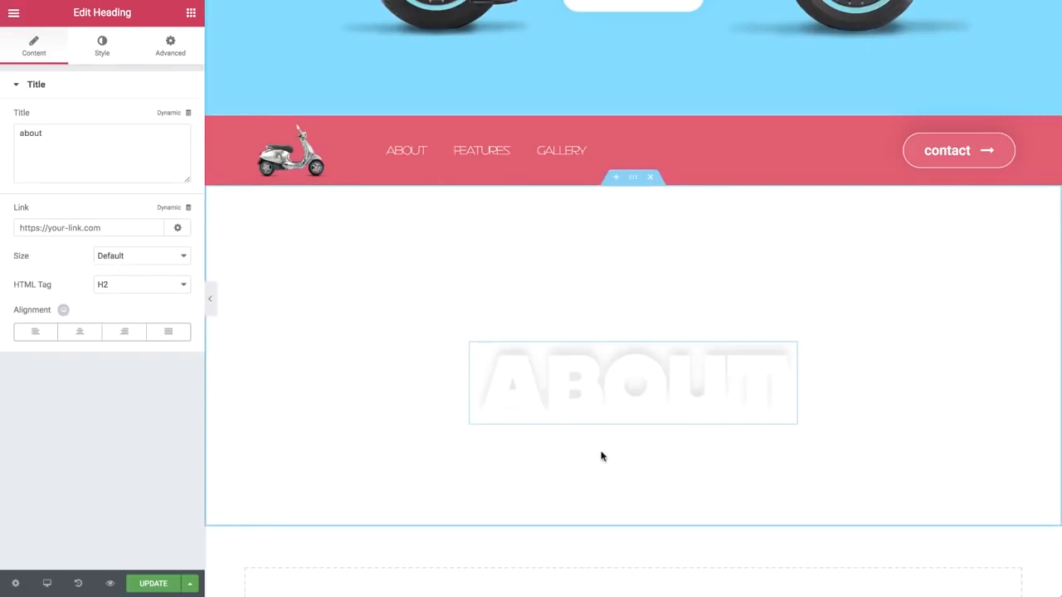
Step: Align the "about" heading left and set its typography size to 90 px
scroll(573, 469, up, 1)
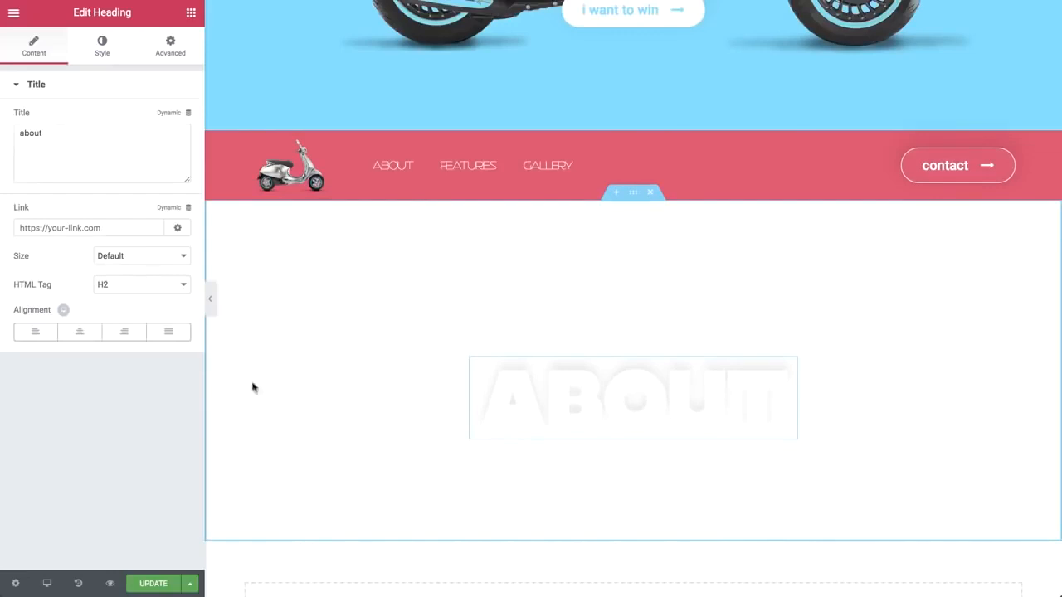
click(36, 333)
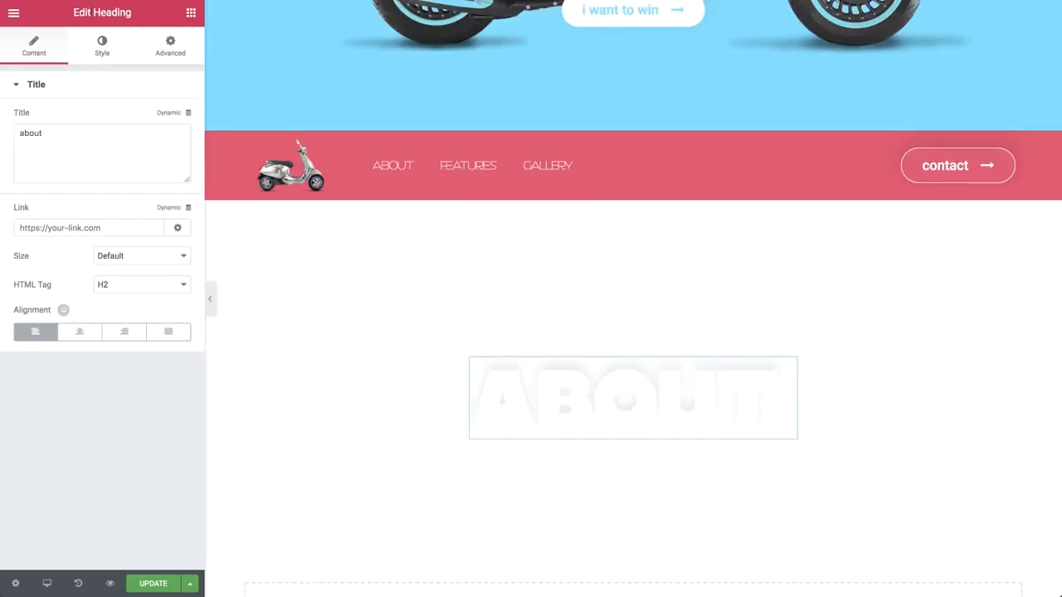
click(96, 41)
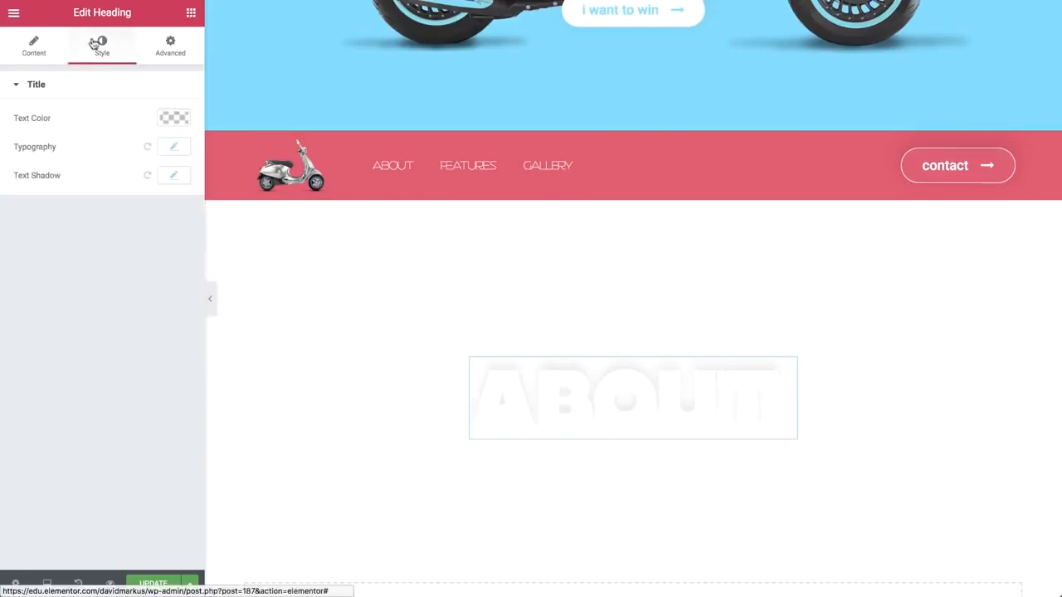
click(174, 147)
double_click(156, 229)
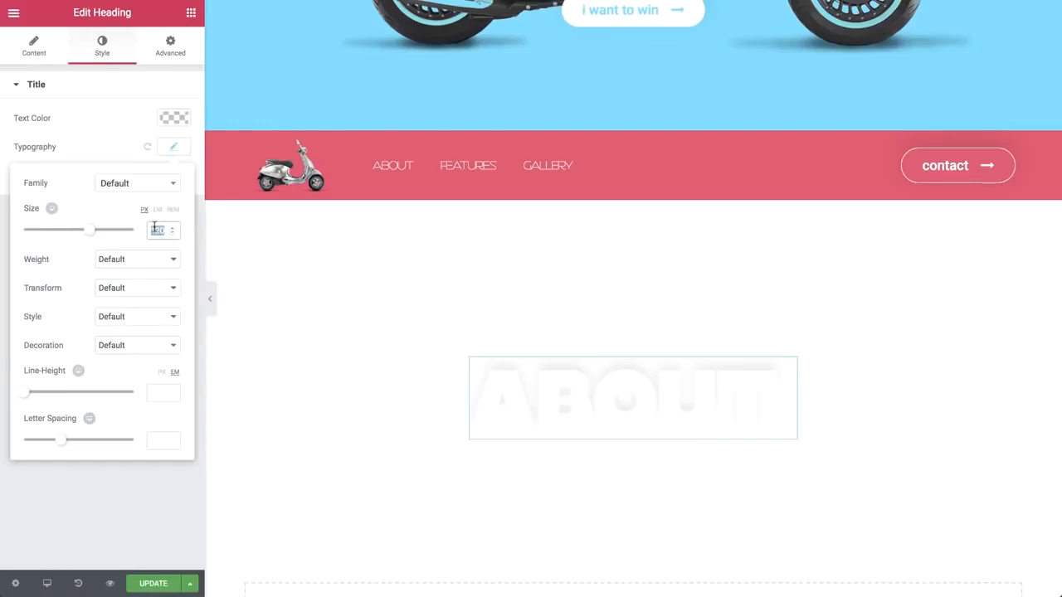
text(90)
click(174, 147)
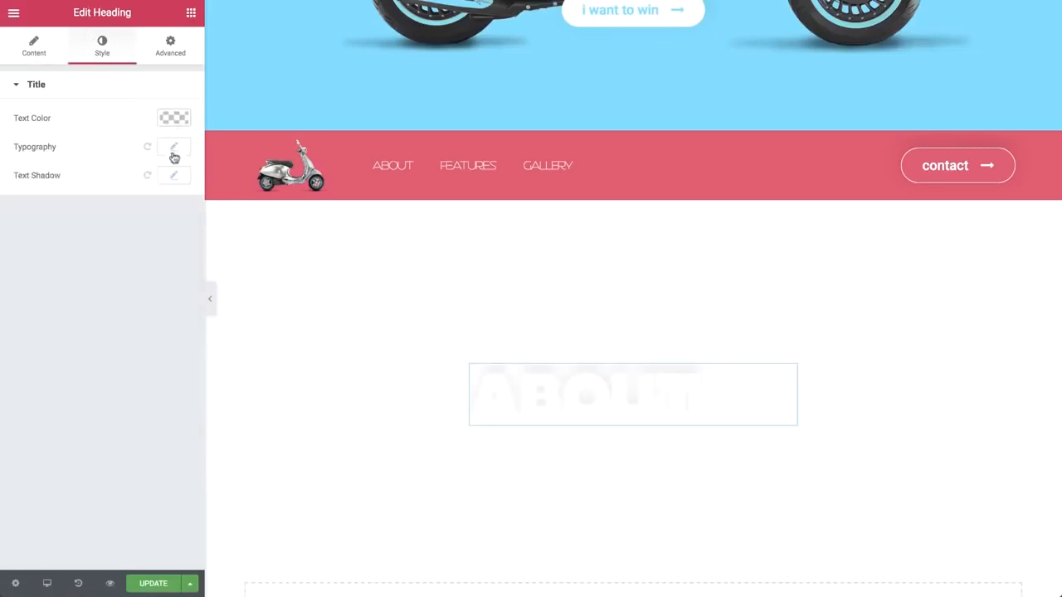
Step: Set the "about" heading's text shadow to 10 horizontal and 10 vertical
click(174, 175)
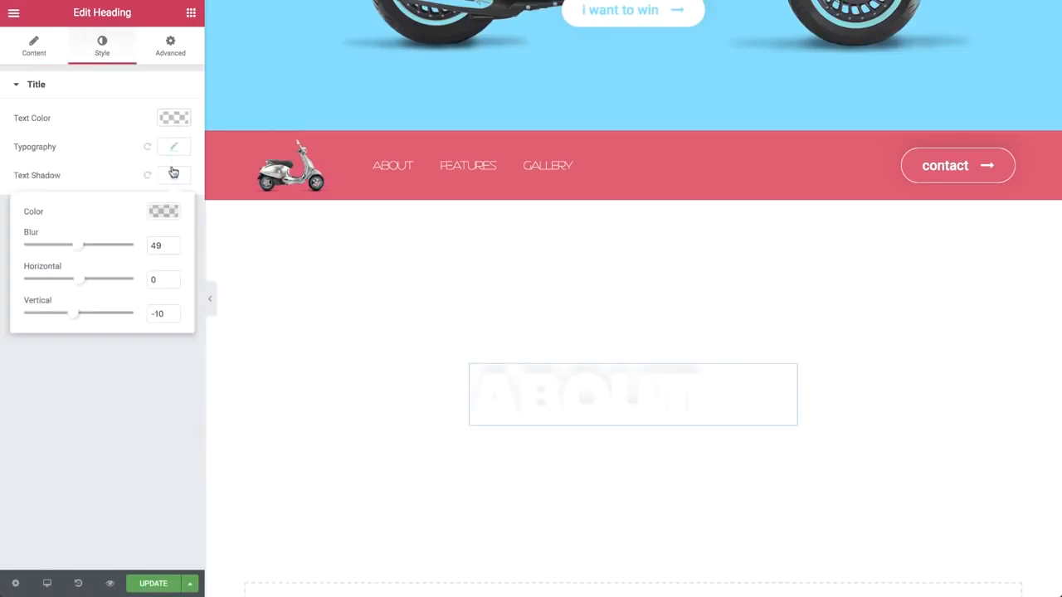
click(153, 279)
text(10)
key(Tab)
text(10)
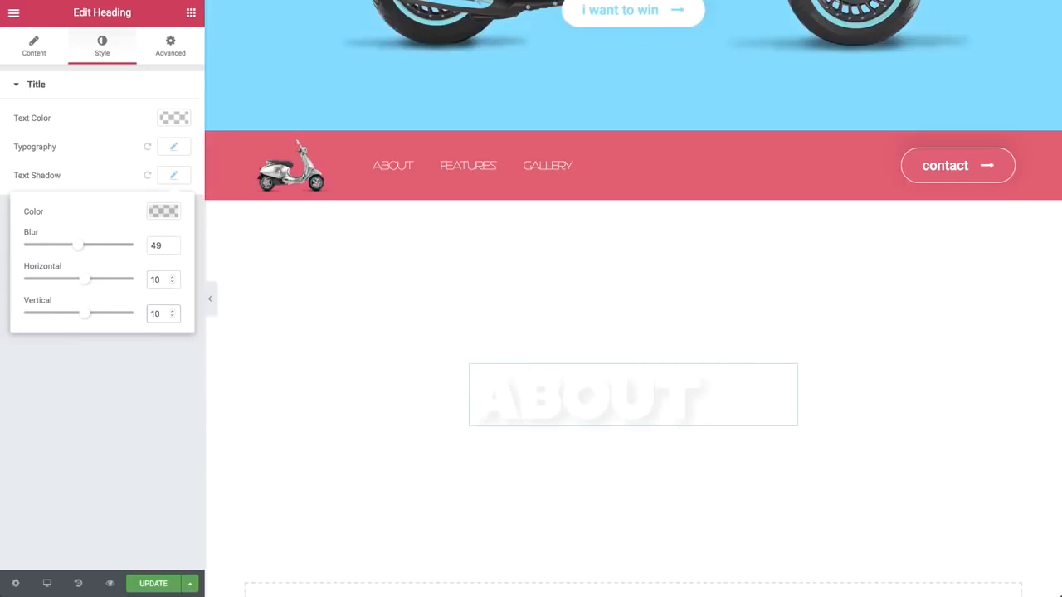
Step: Set the "about" heading's bottom margin to 30 px
click(170, 58)
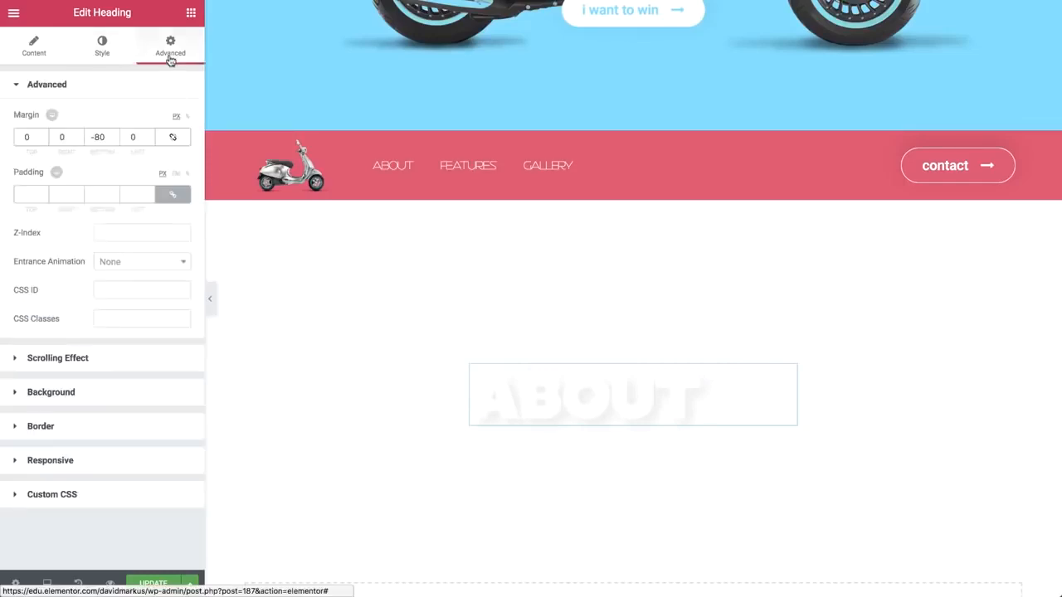
double_click(89, 137)
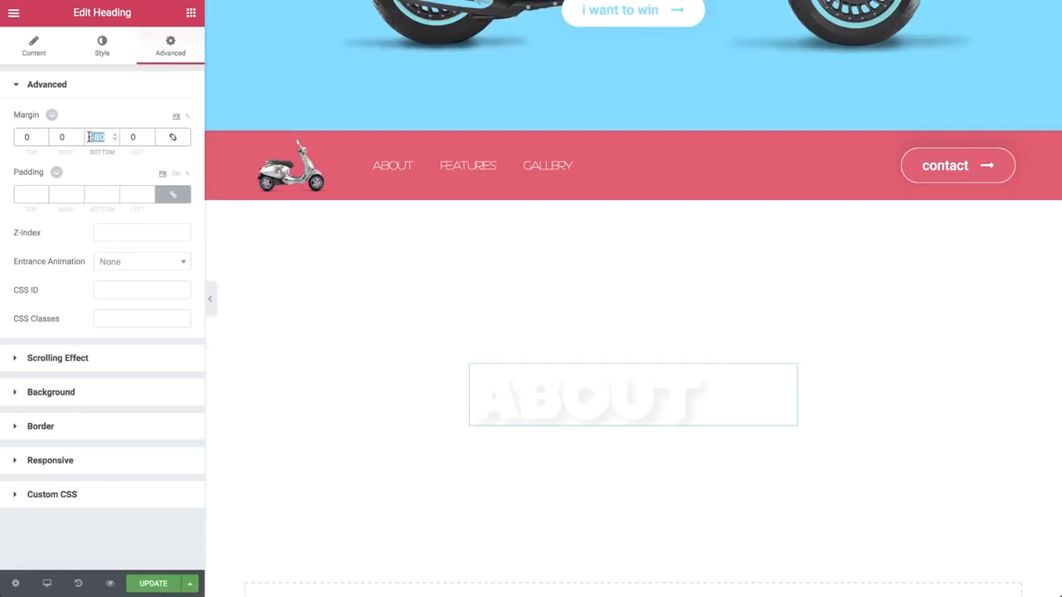
text(30)
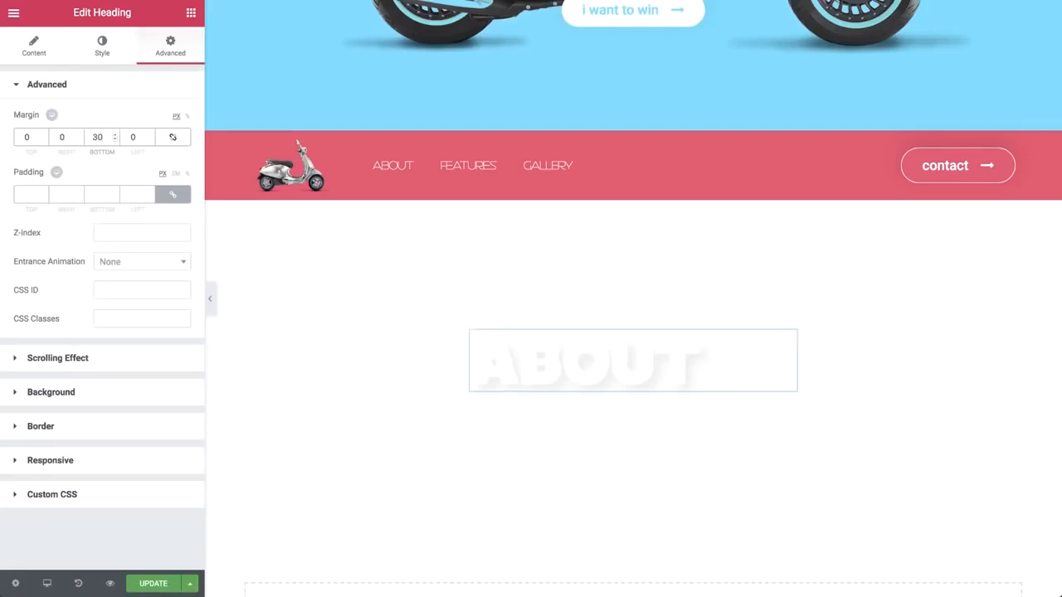
Step: Add a Text Editor widget directly below the "about" heading in the same column
click(190, 13)
drag(186, 218, 577, 378)
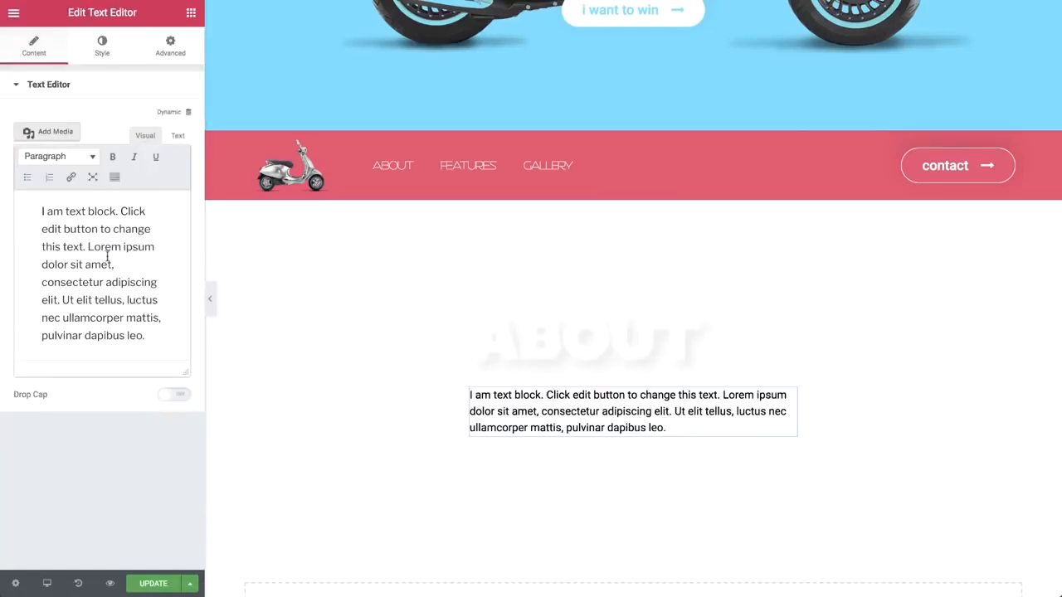
Step: Copy "consectetur adipiscing elit. Ut elit tellus, luctus nec ullamcorper mattis" from the text block and paste it as a second paragraph
drag(44, 284, 164, 315)
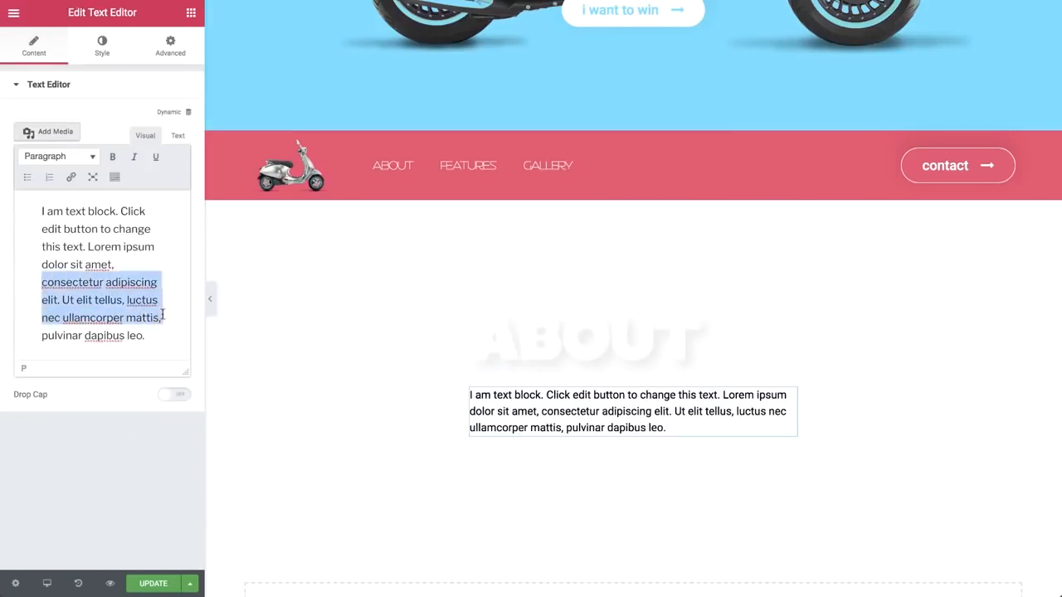
key(ctrl+c)
click(163, 335)
key(Return)
key(ctrl+v)
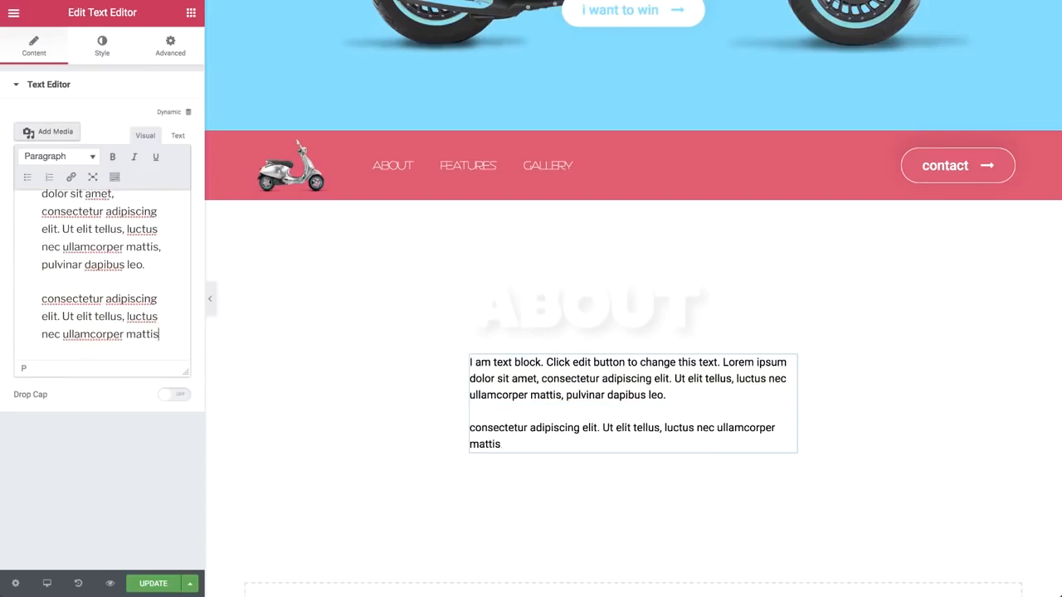
Step: Set the text block's typography to 16 px size and 1.6 em line height
click(106, 58)
click(173, 194)
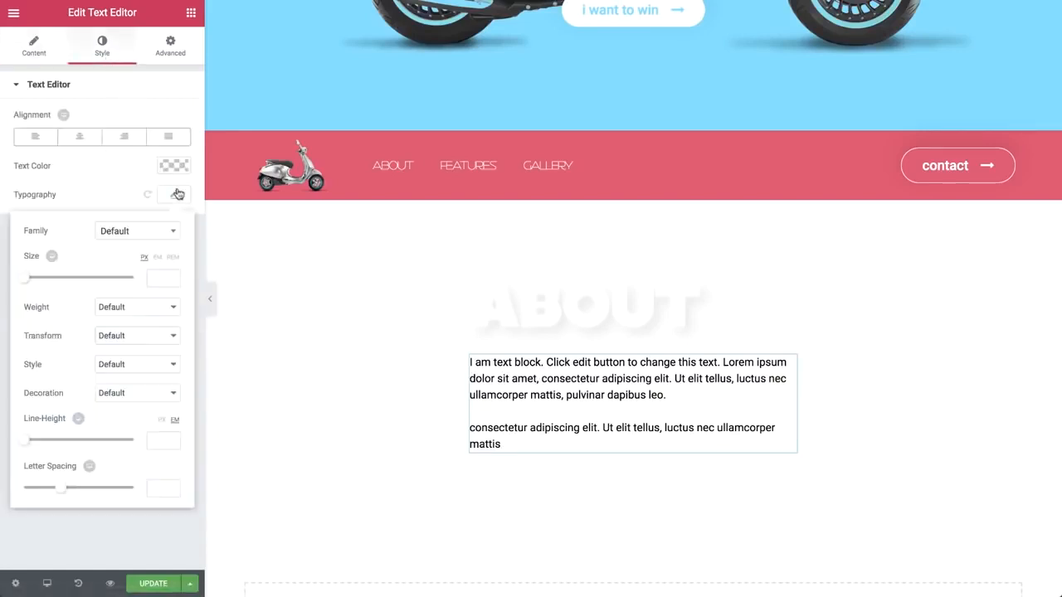
click(154, 281)
text(16)
click(161, 444)
text(1)
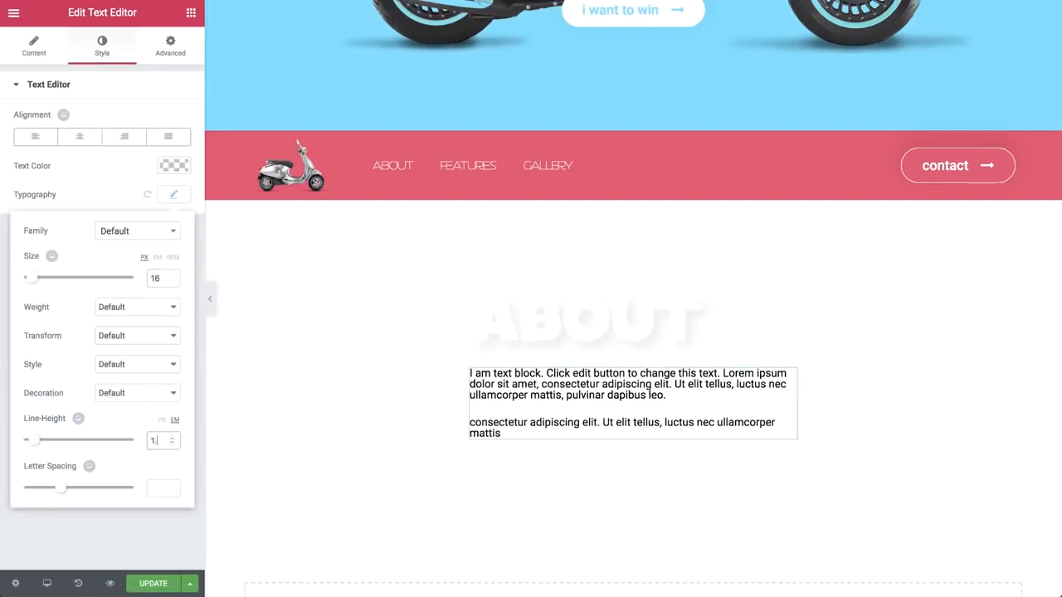
text(.4)
key(Up)
key(Up)
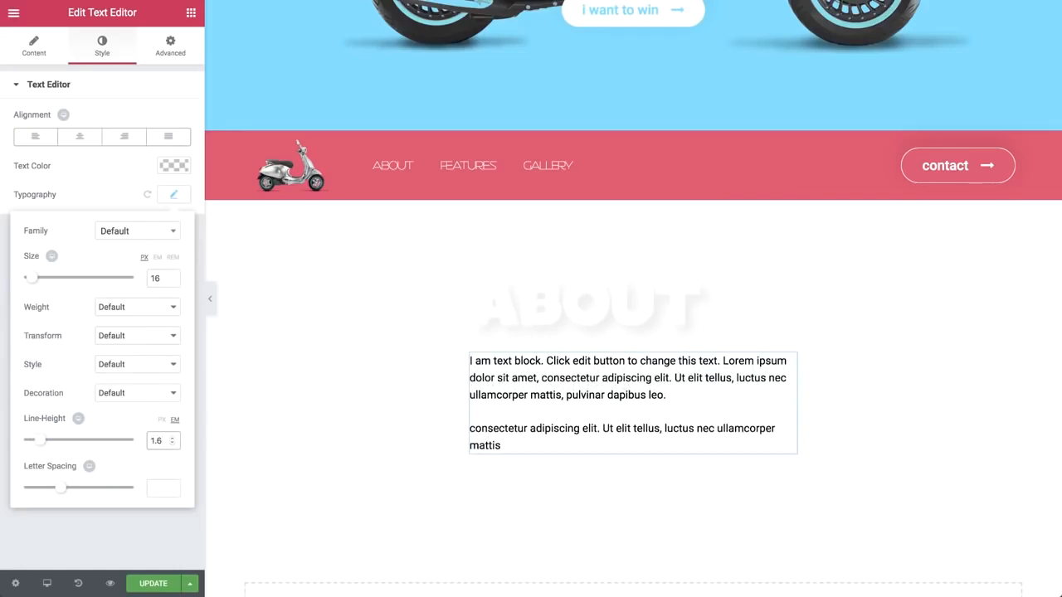
click(178, 201)
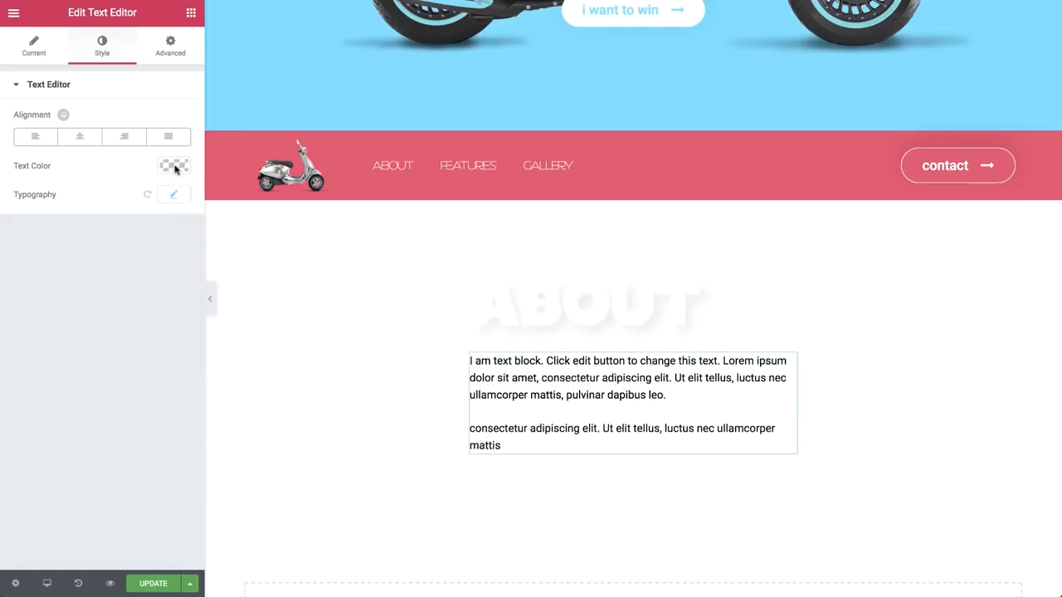
Step: Set the text block's text color to the grey swatch #7a7a7a
click(175, 169)
click(56, 337)
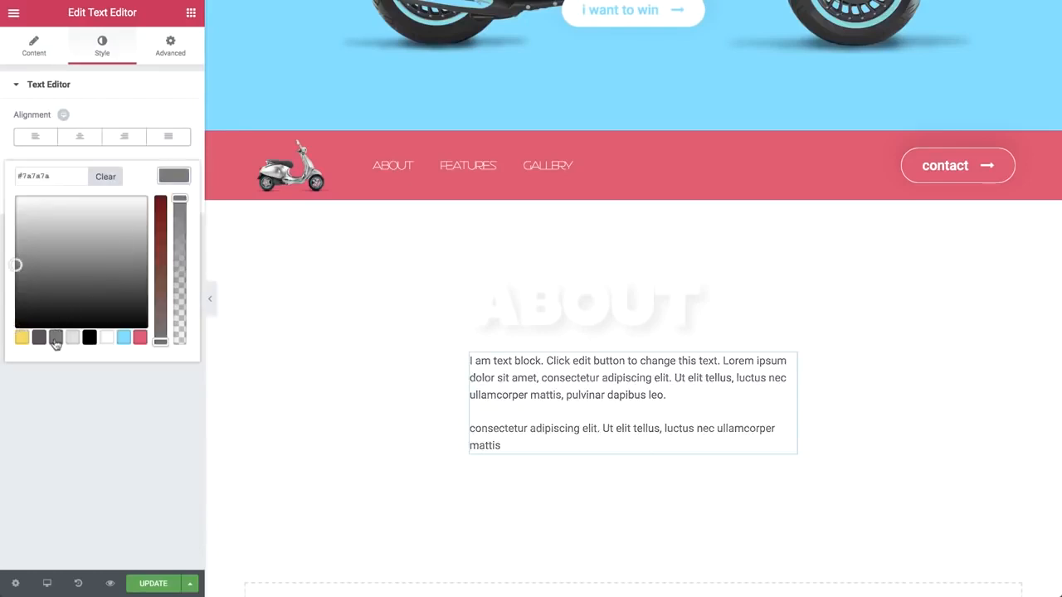
click(176, 171)
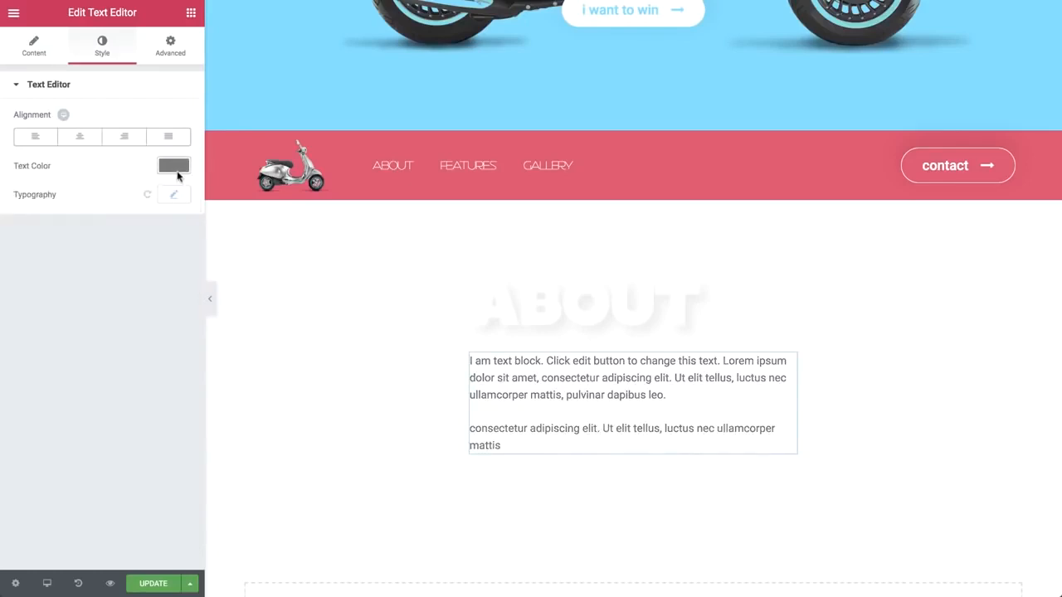
Step: Unlink the text block's margins and set its left margin to 12%
click(172, 44)
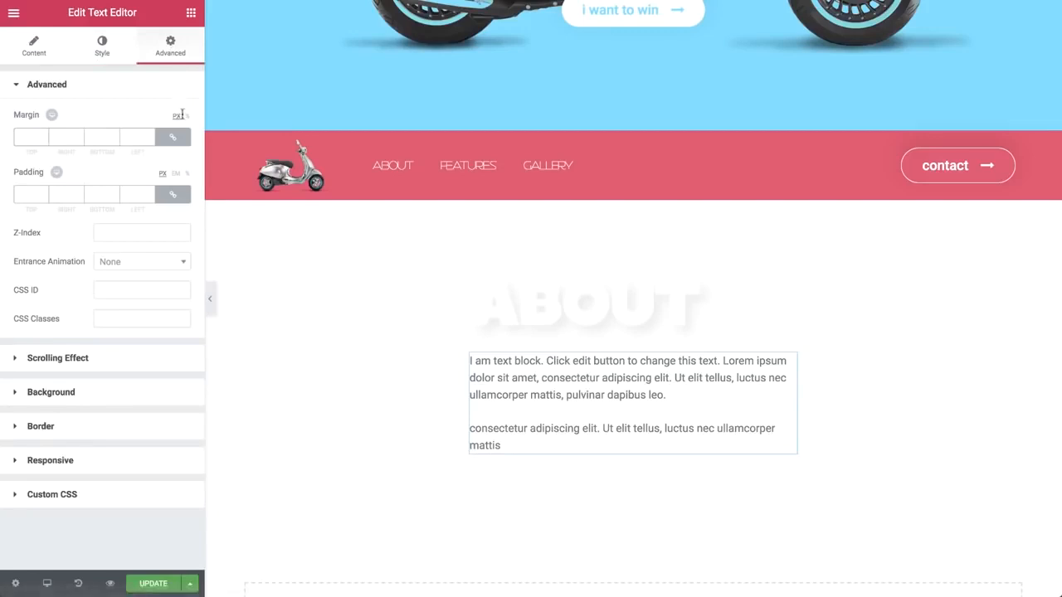
click(186, 117)
click(173, 136)
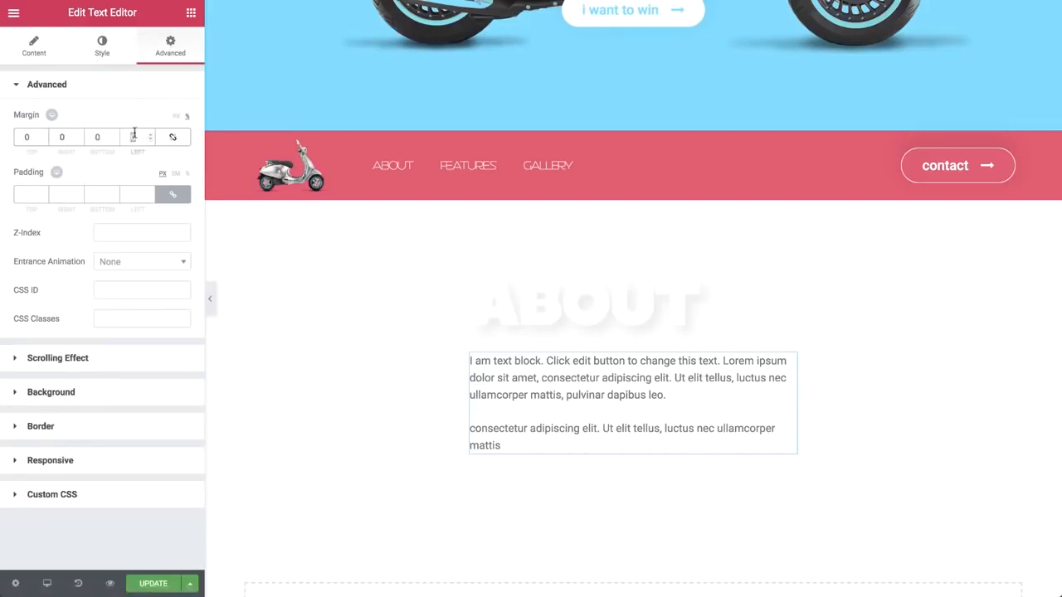
click(134, 137)
text(10)
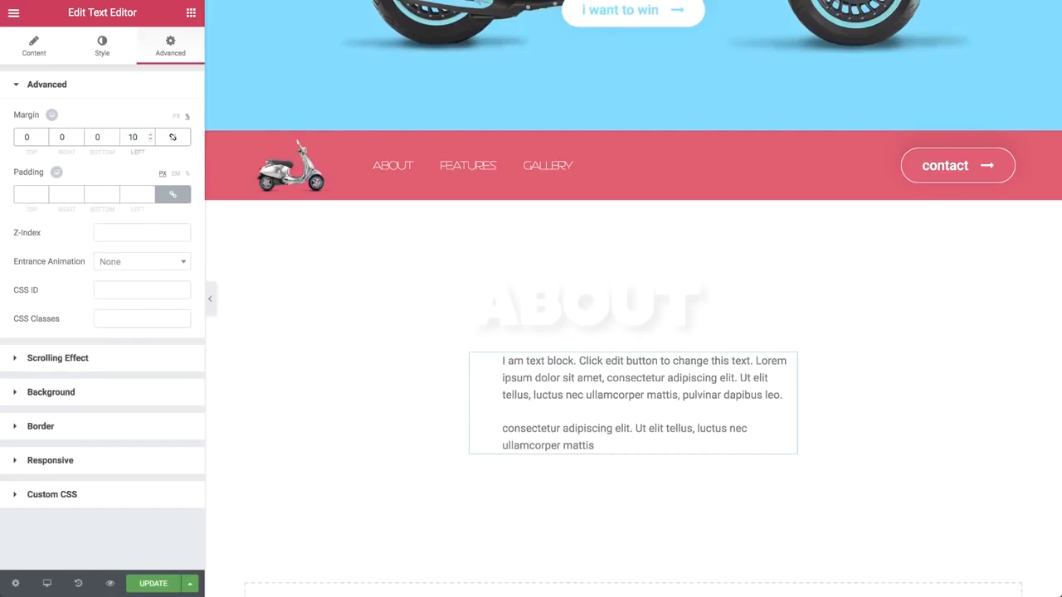
key(Up)
key(Up)
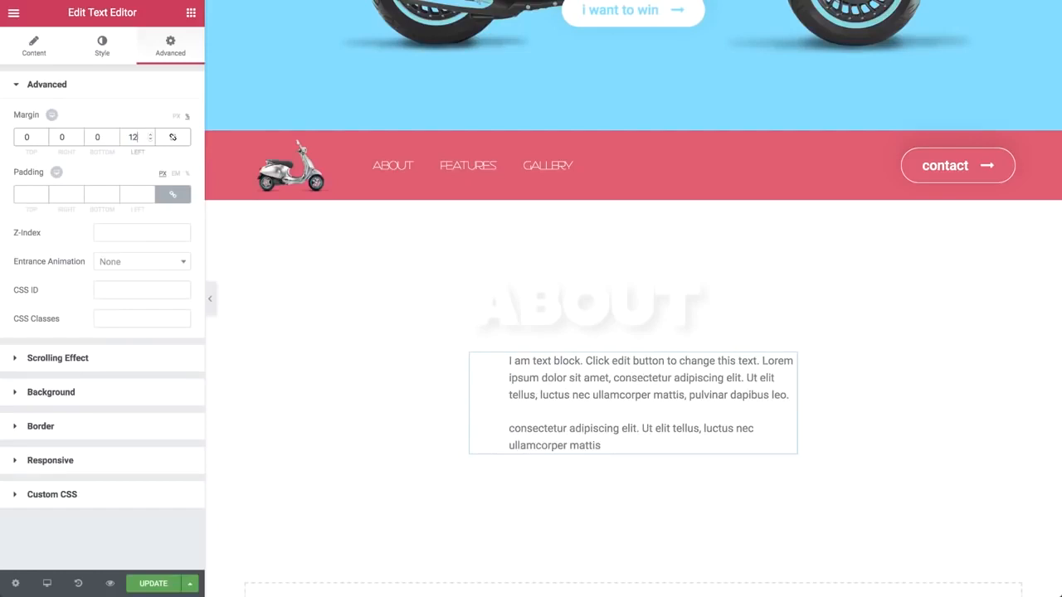
Step: Add an Icon widget above the "about" heading and set its primary color to the yellow swatch
click(190, 14)
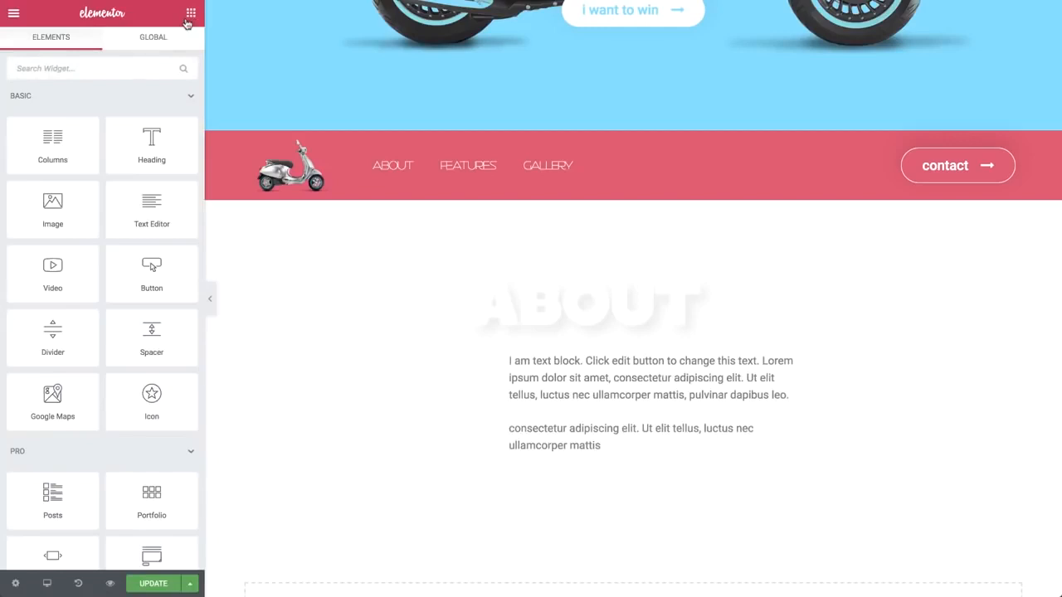
drag(133, 415, 534, 300)
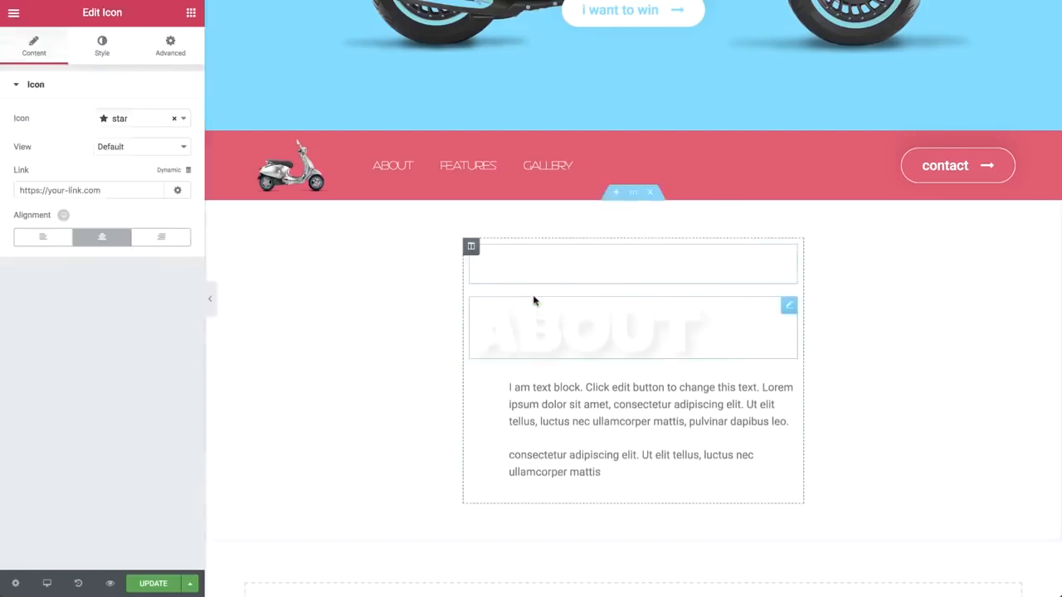
click(104, 41)
click(169, 147)
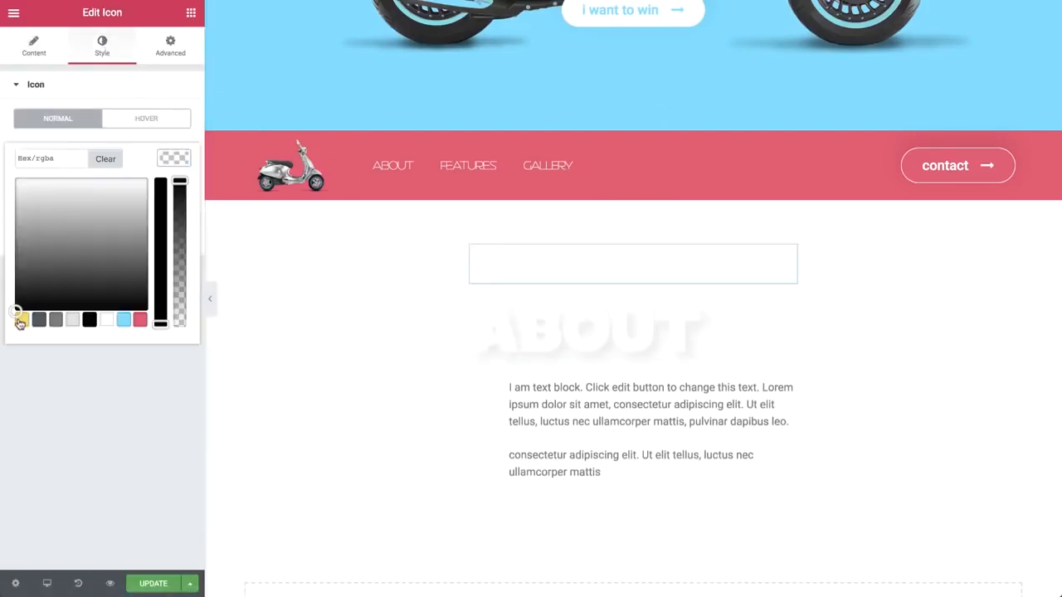
click(20, 320)
click(170, 166)
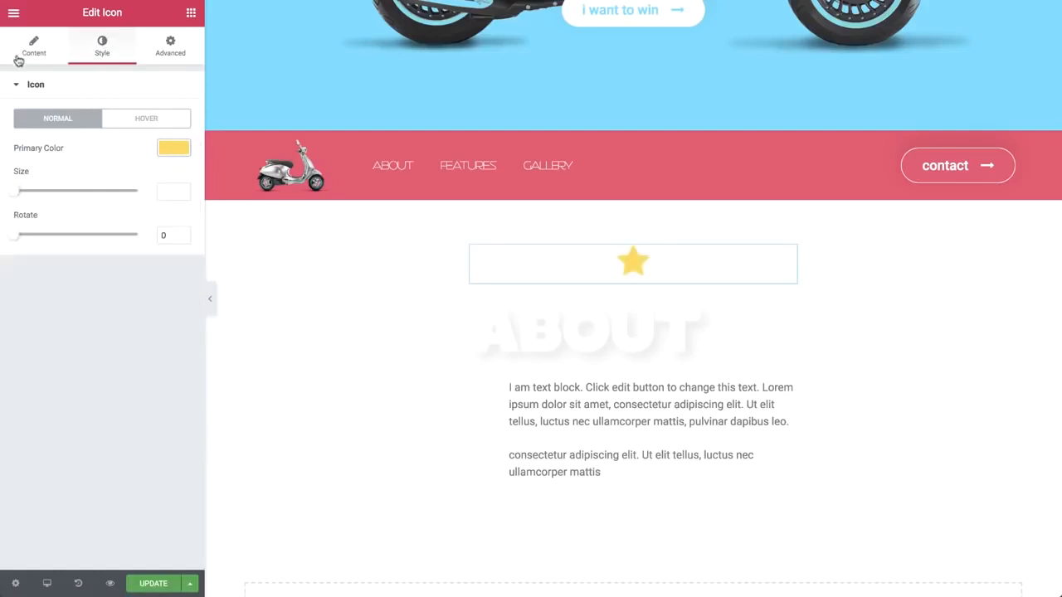
Step: Set the icon's view to Framed
click(18, 60)
click(124, 152)
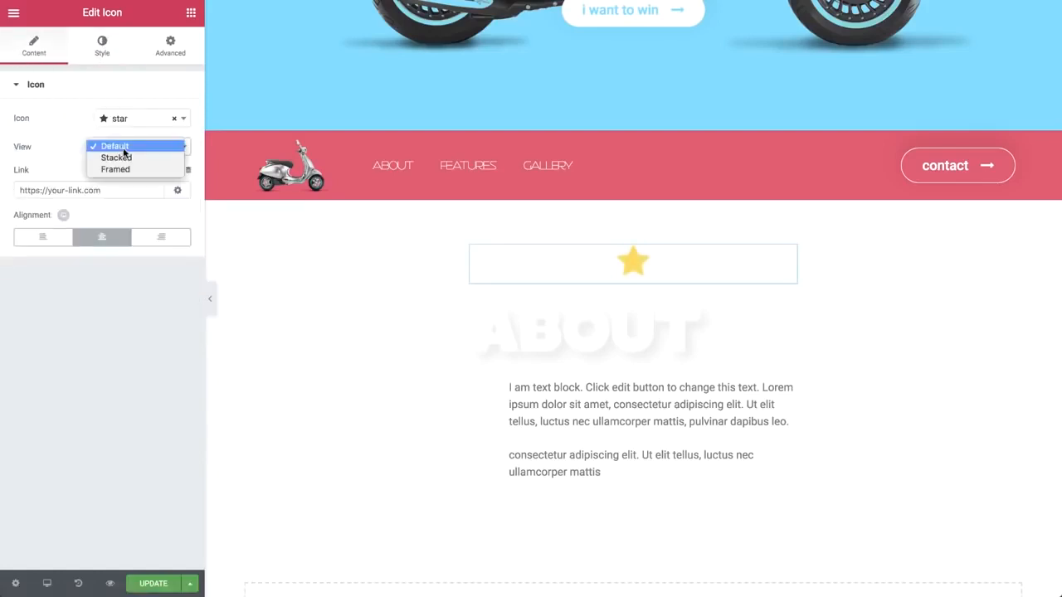
click(122, 169)
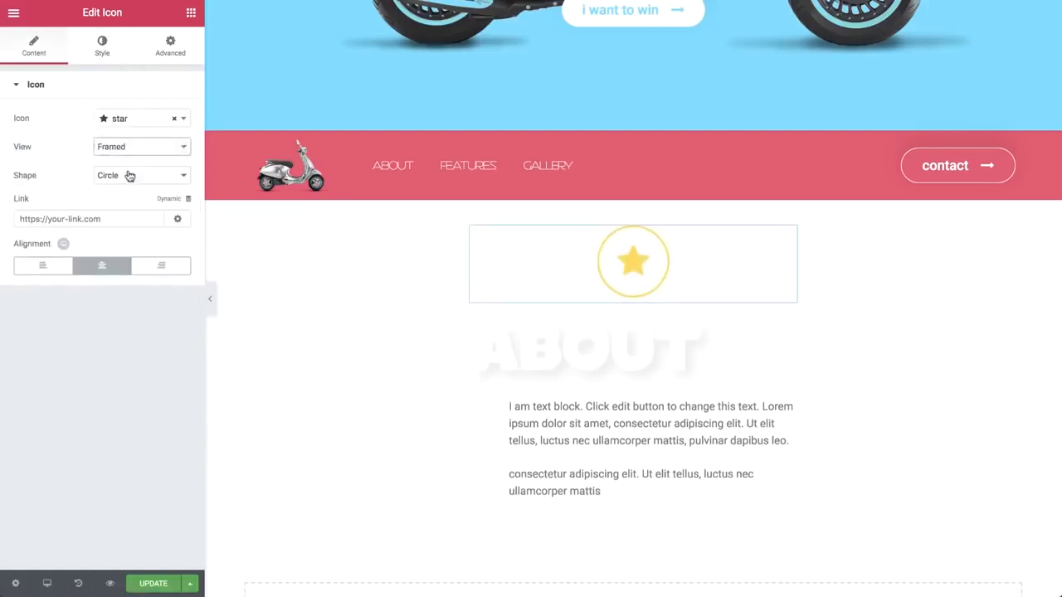
Step: Change the framed icon from the star to search-plus and set its size to 32
click(138, 119)
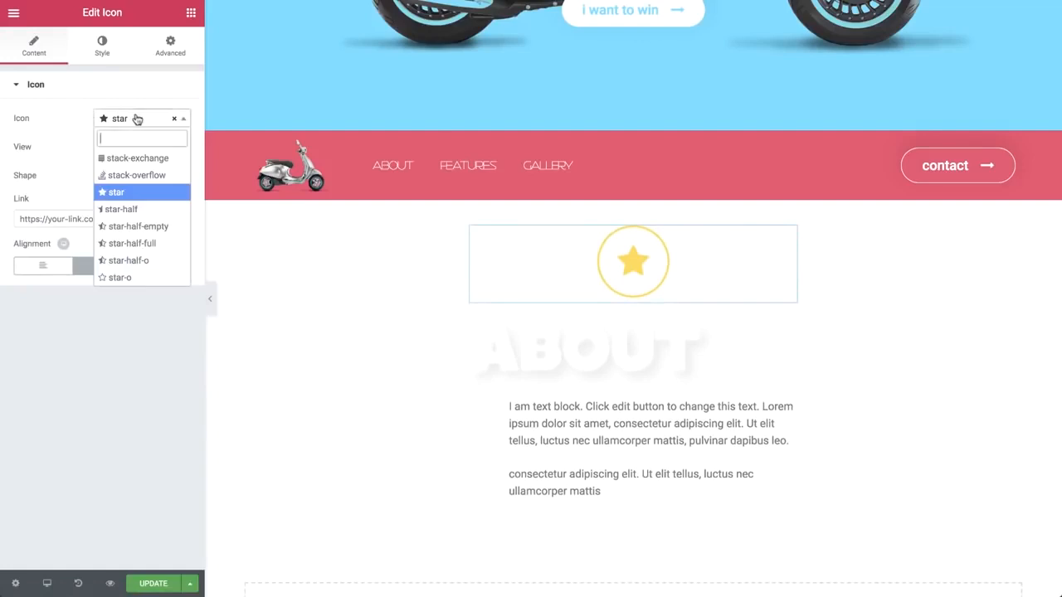
text(sea)
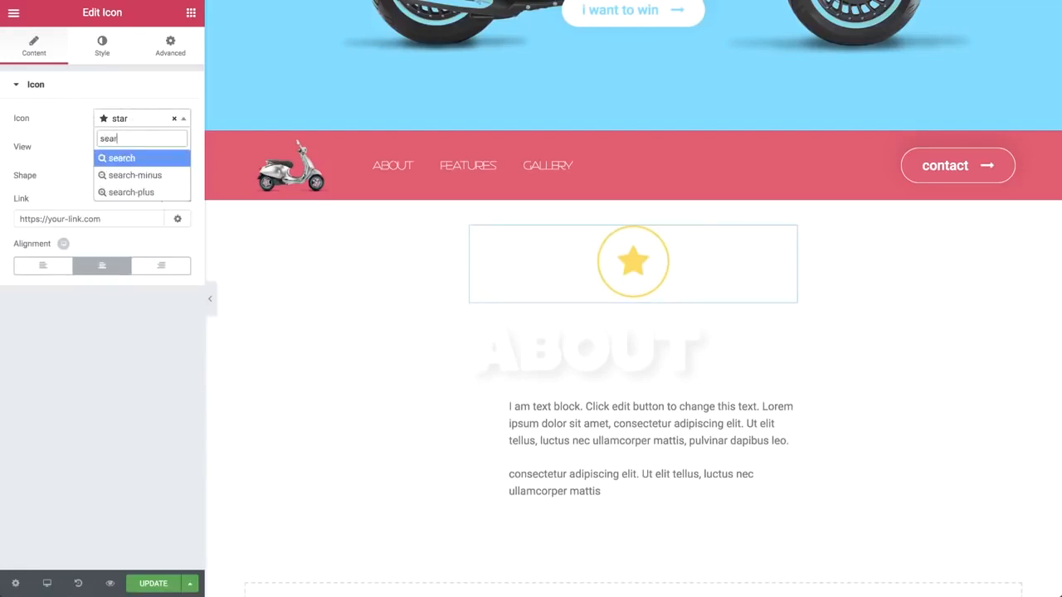
text(r)
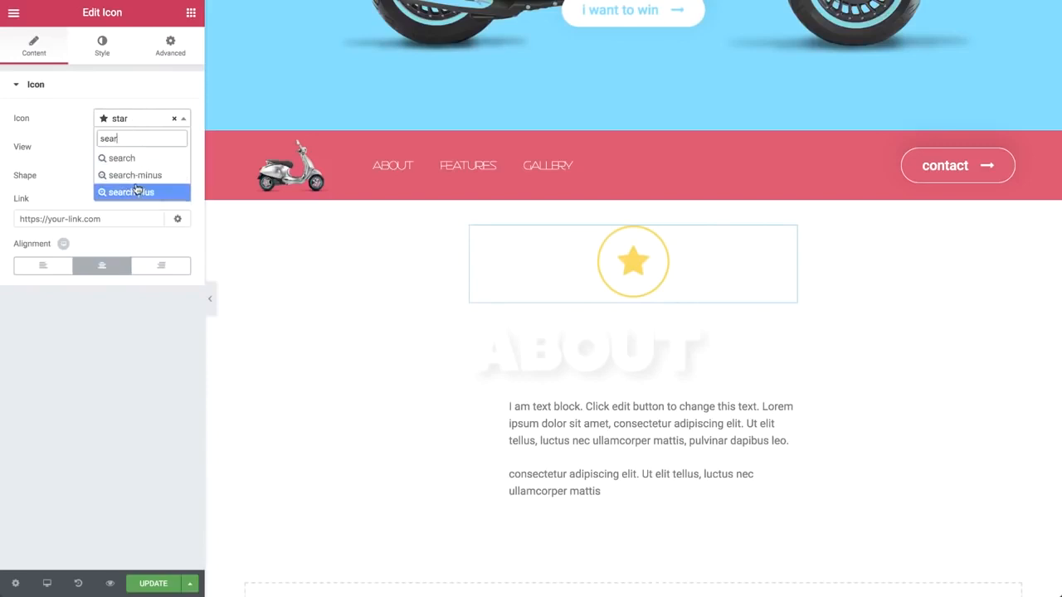
click(138, 191)
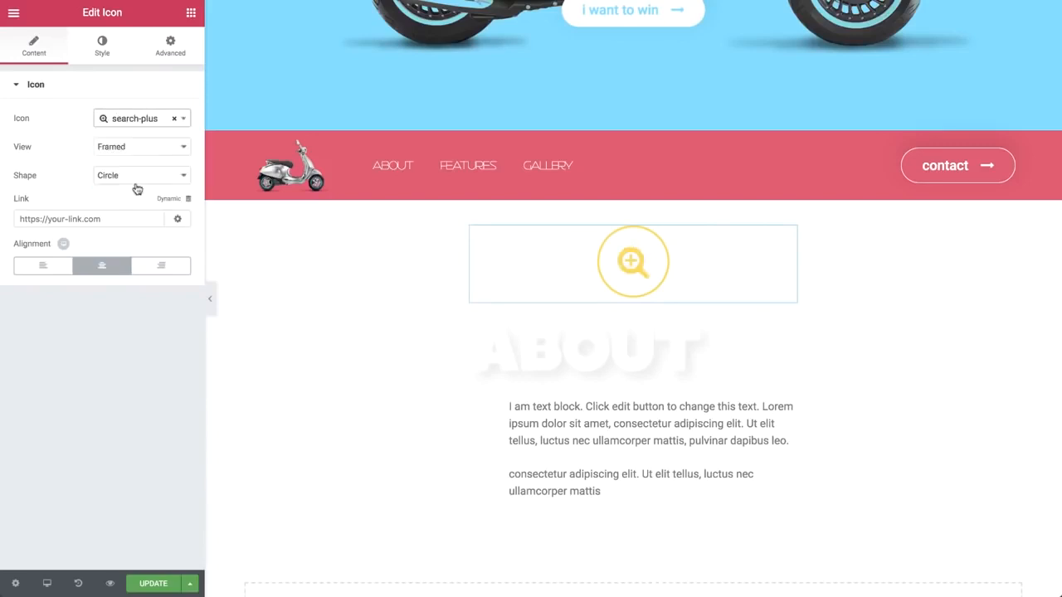
click(102, 62)
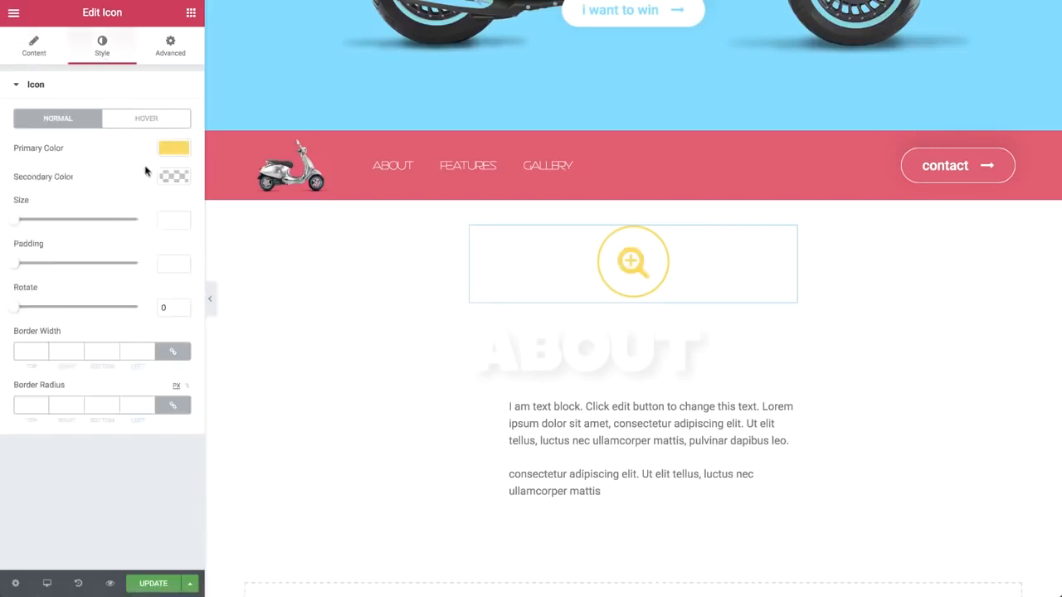
drag(11, 222, 22, 225)
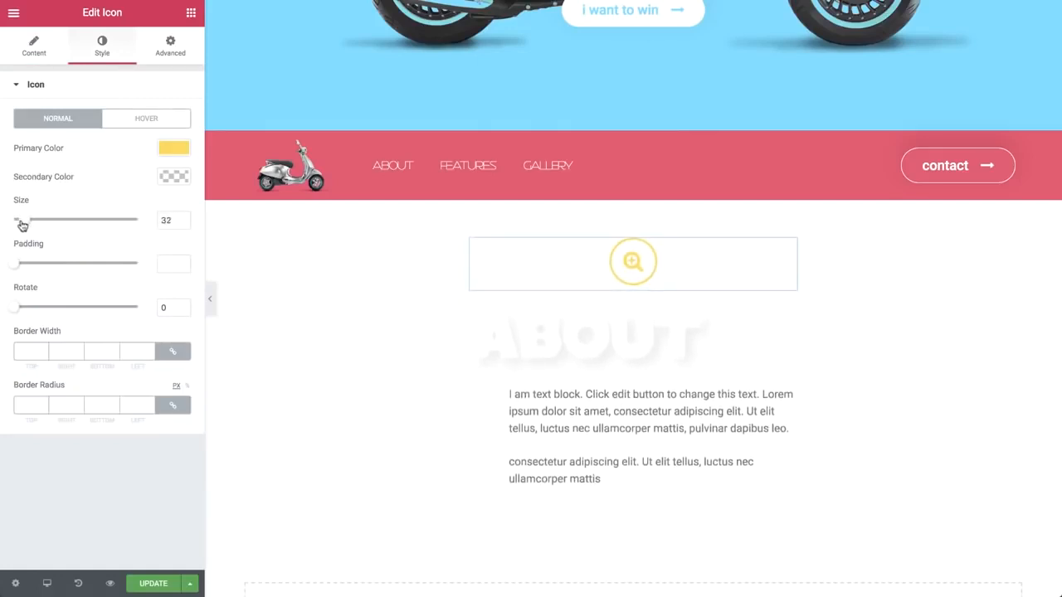
Step: Unlink the icon's margins and set its bottom margin to -55 px so it overlaps the "about" heading
click(176, 52)
click(175, 137)
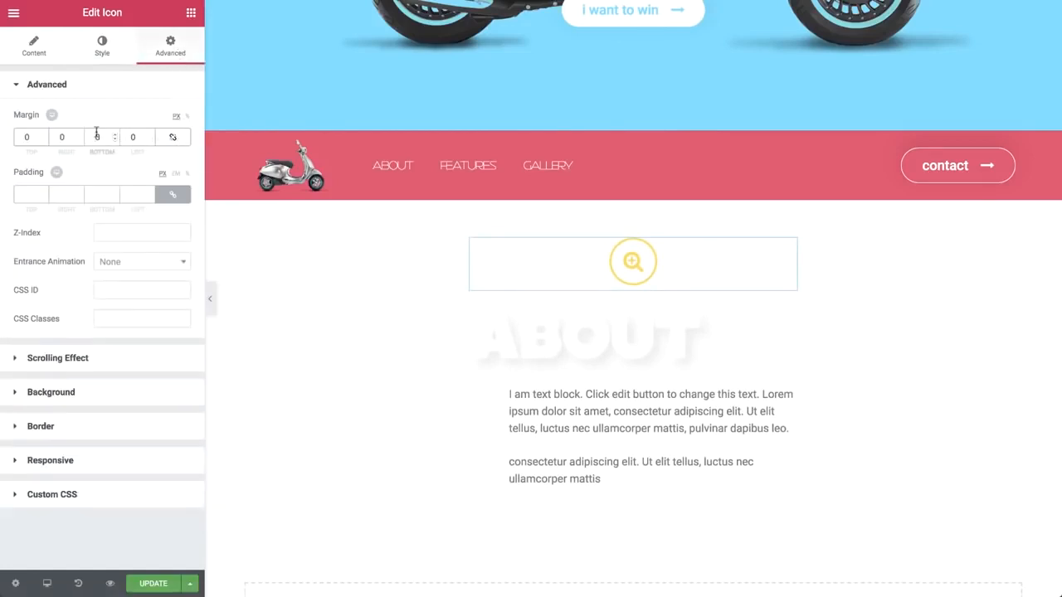
key(Down)
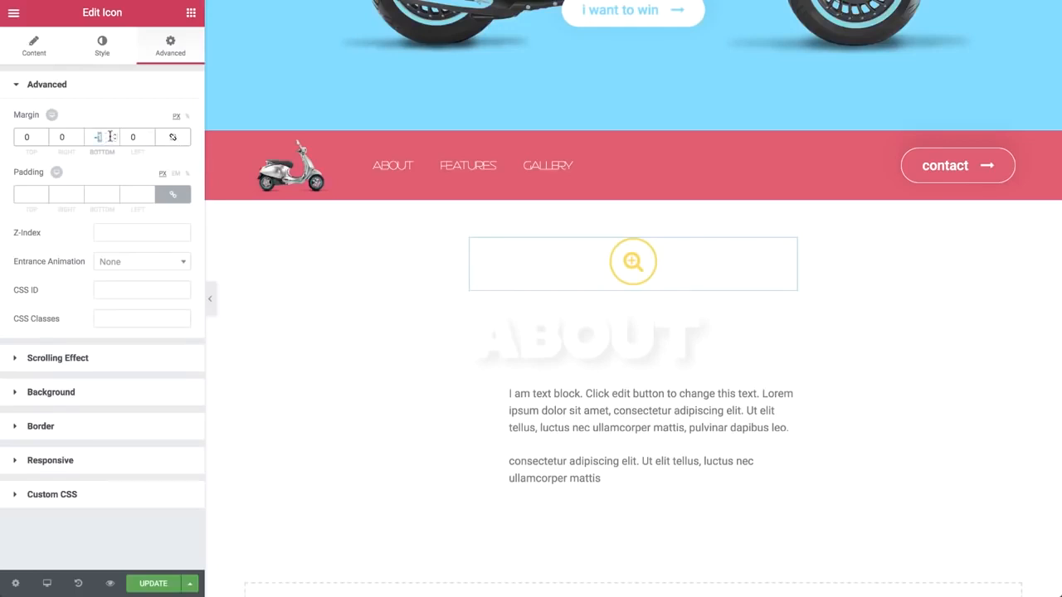
text(50)
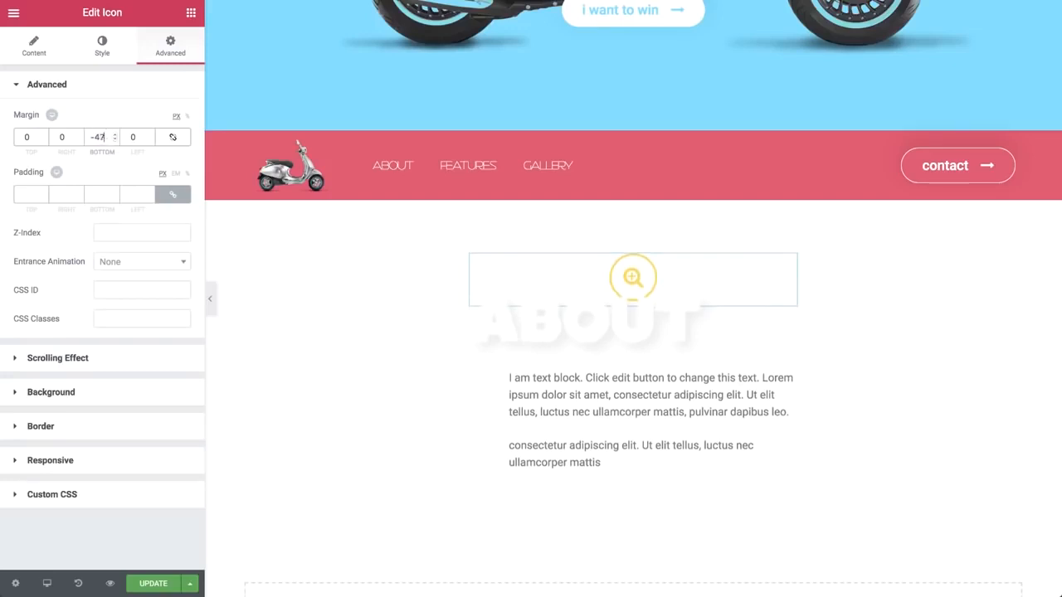
key(Down)
key(Down)
key(Down)
key(Down)
key(Down)
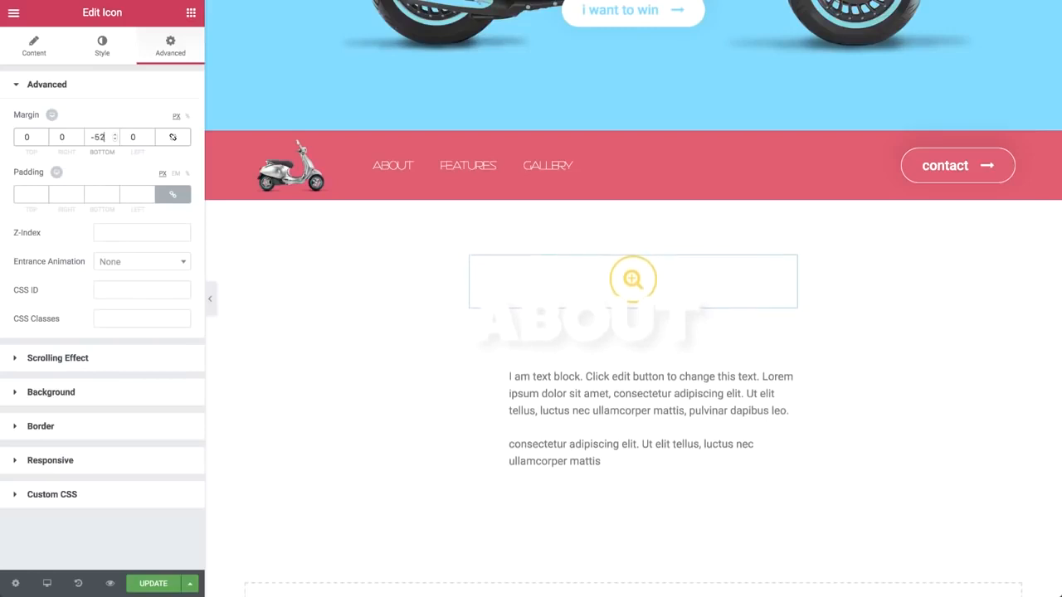
Step: Set the icon's left margin to 170 px
click(136, 137)
text(150)
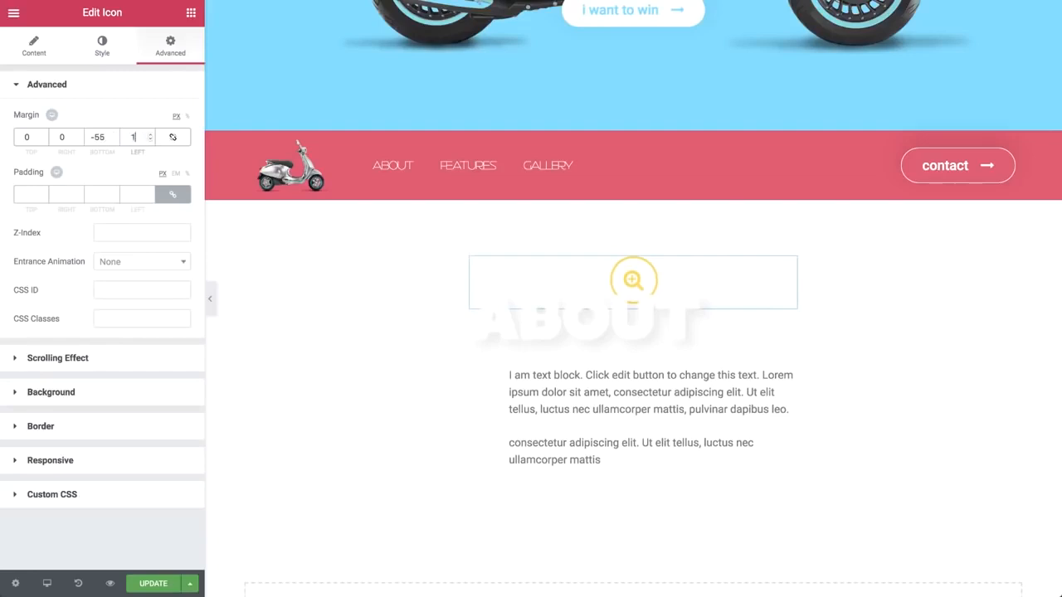
double_click(134, 137)
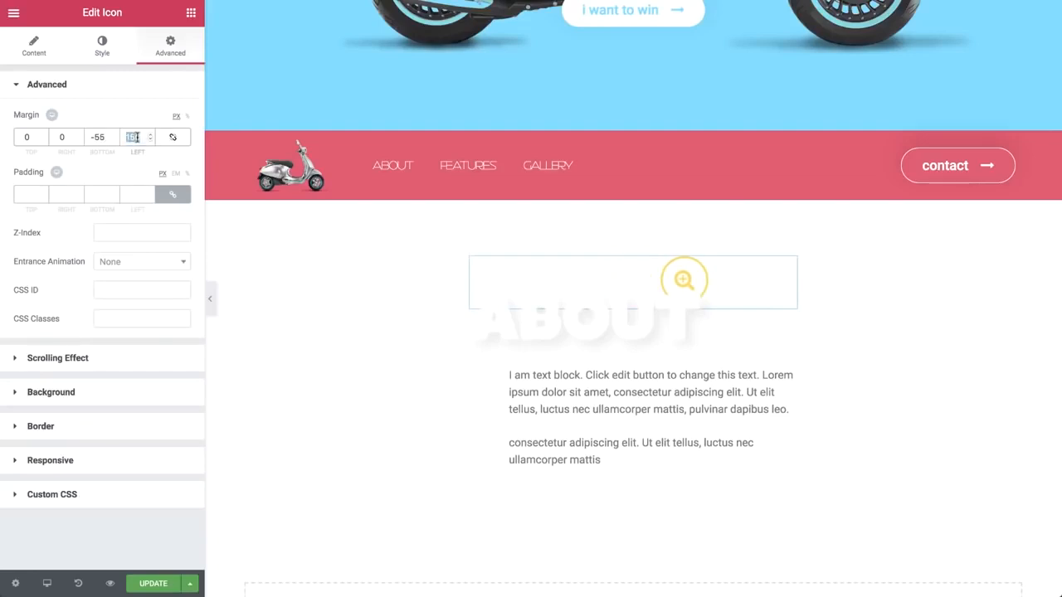
text(170)
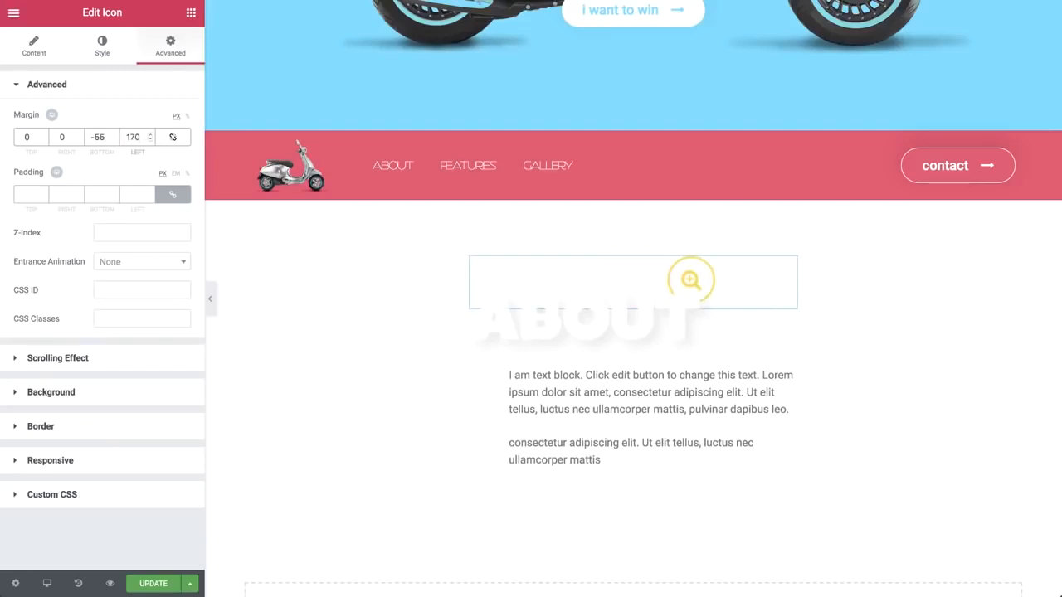
Step: Add a new single-column section below the about section and show the widget list
click(191, 12)
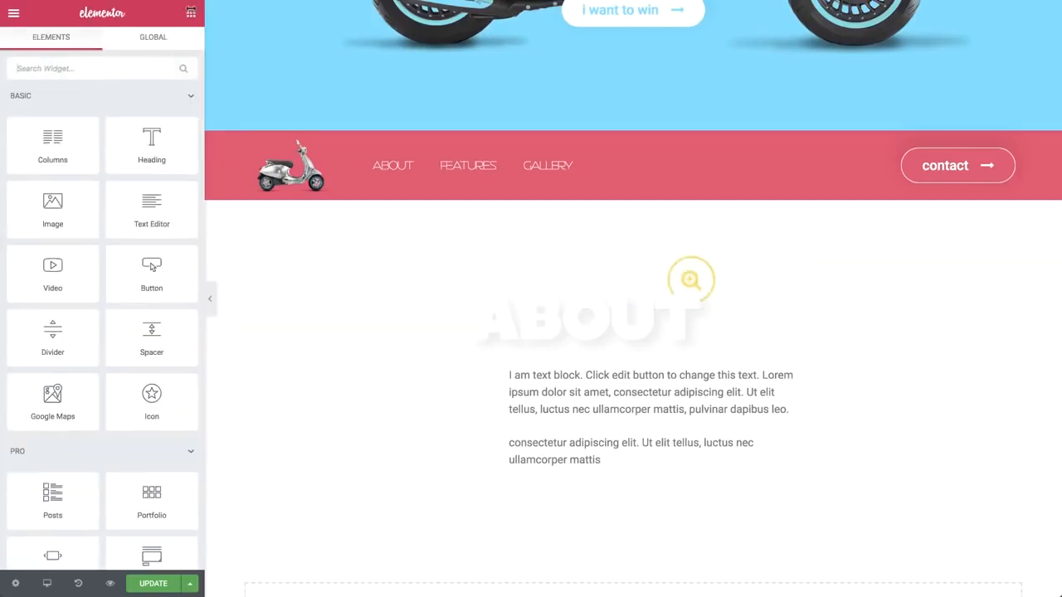
scroll(529, 237, down, 2)
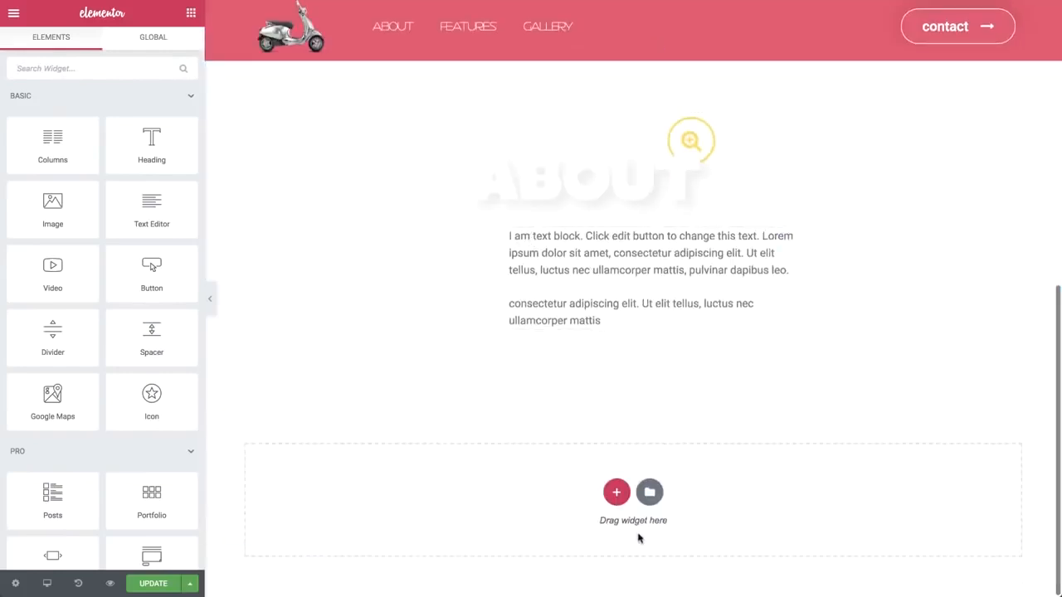
click(617, 492)
click(457, 528)
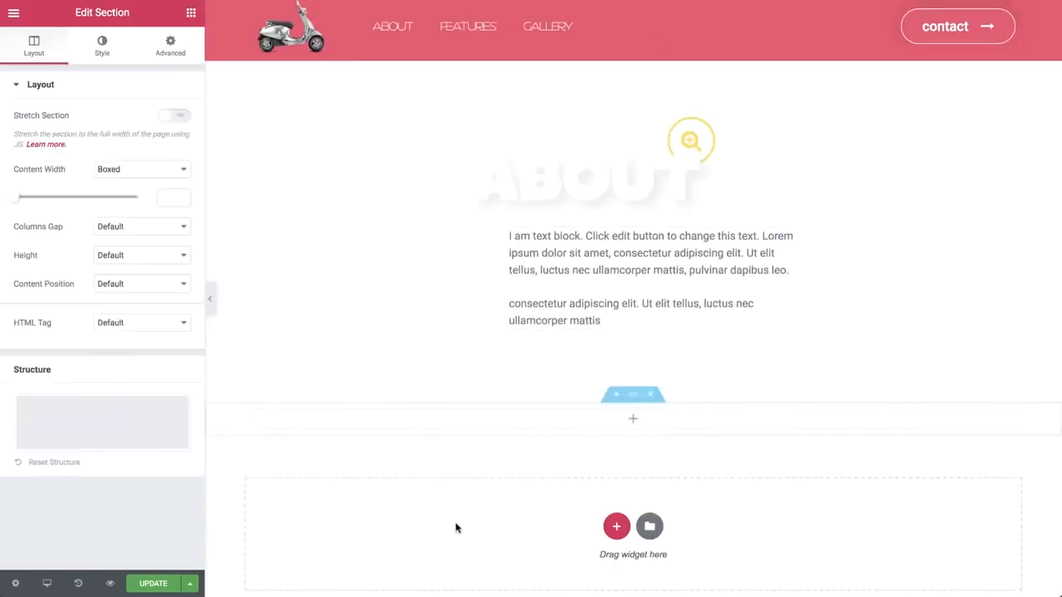
click(188, 12)
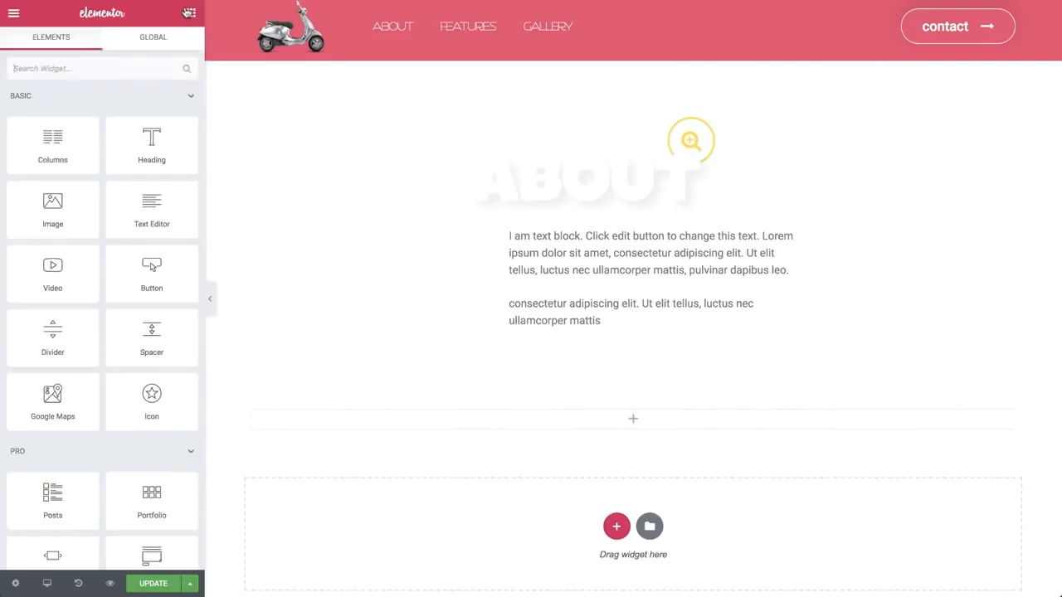
Step: Add an Image widget to the new section below the about text and insert the yellow scooter picture
drag(52, 206, 458, 422)
click(129, 148)
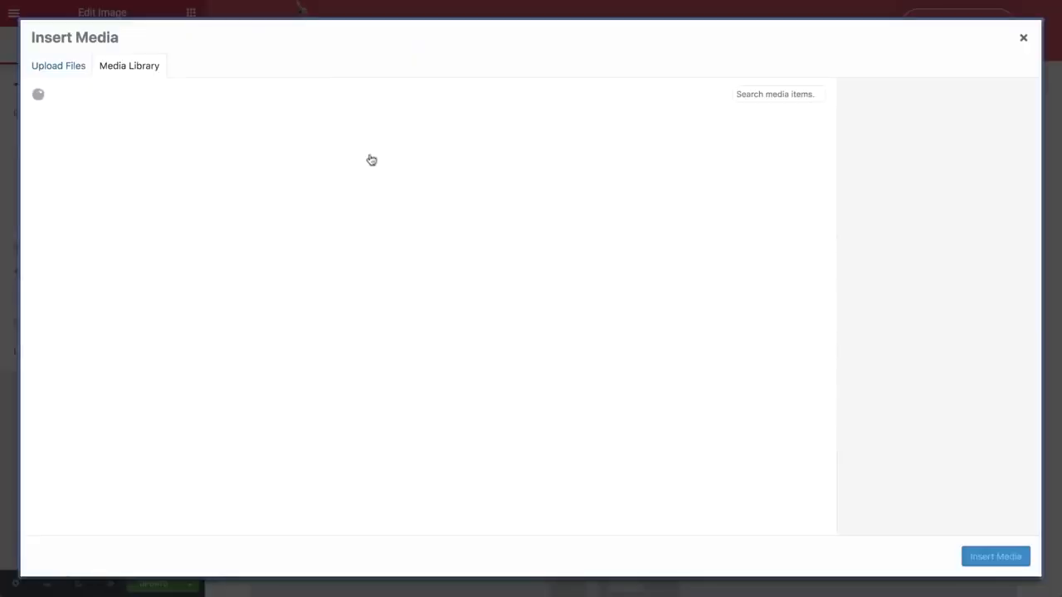
click(573, 170)
click(983, 557)
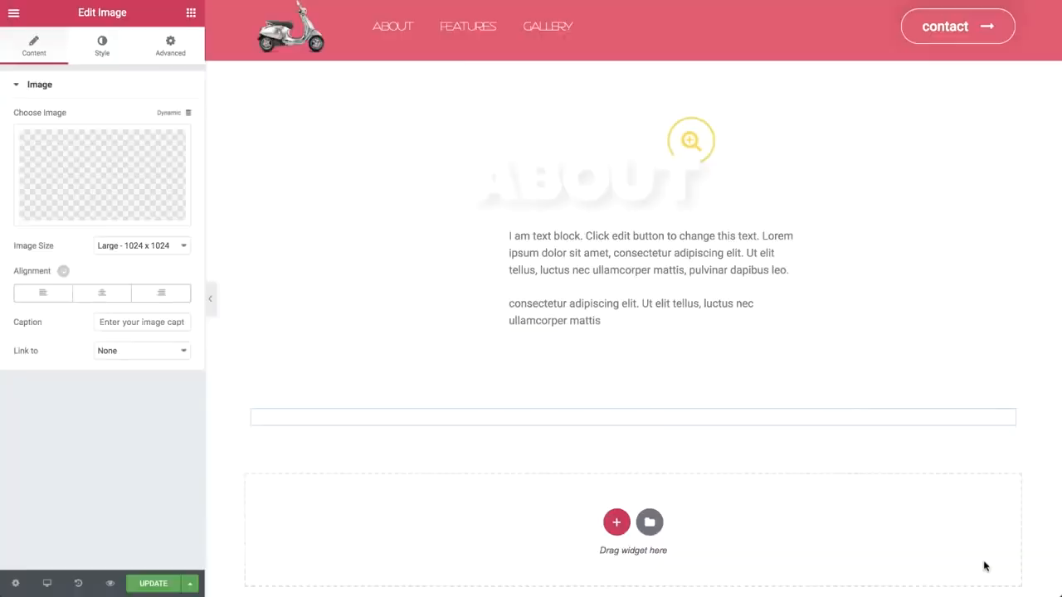
scroll(593, 382, down, 3)
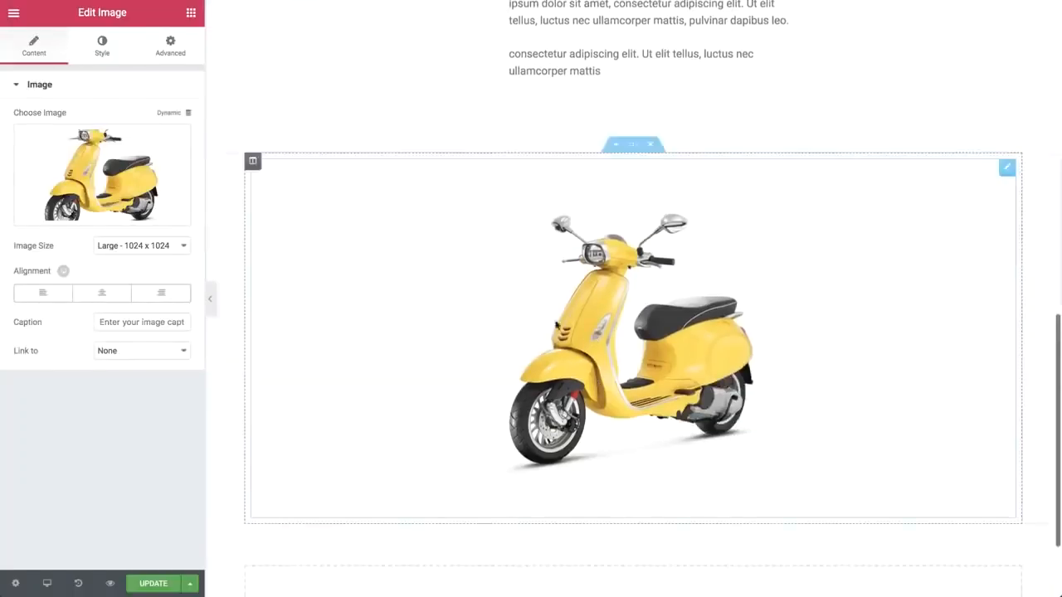
Step: Add a second column beside the scooter image and set the section structure to 66, 33
right_click(254, 164)
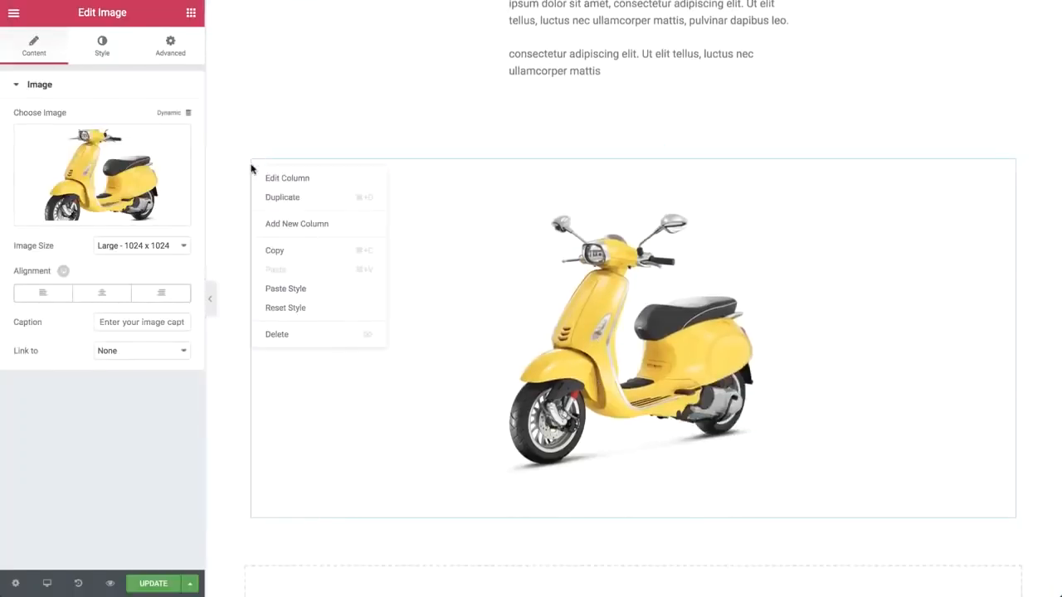
click(282, 223)
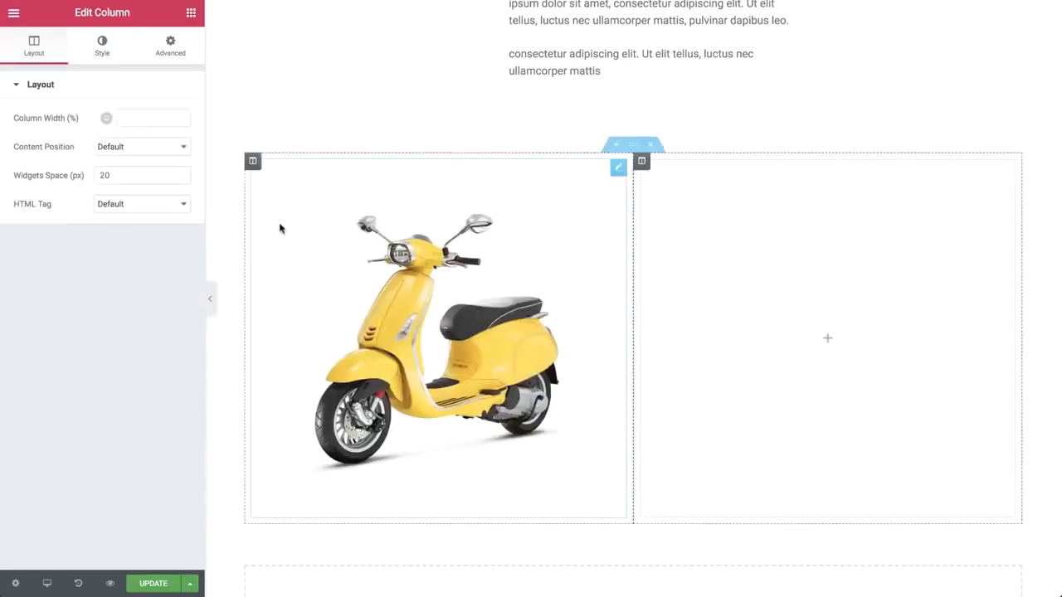
click(637, 148)
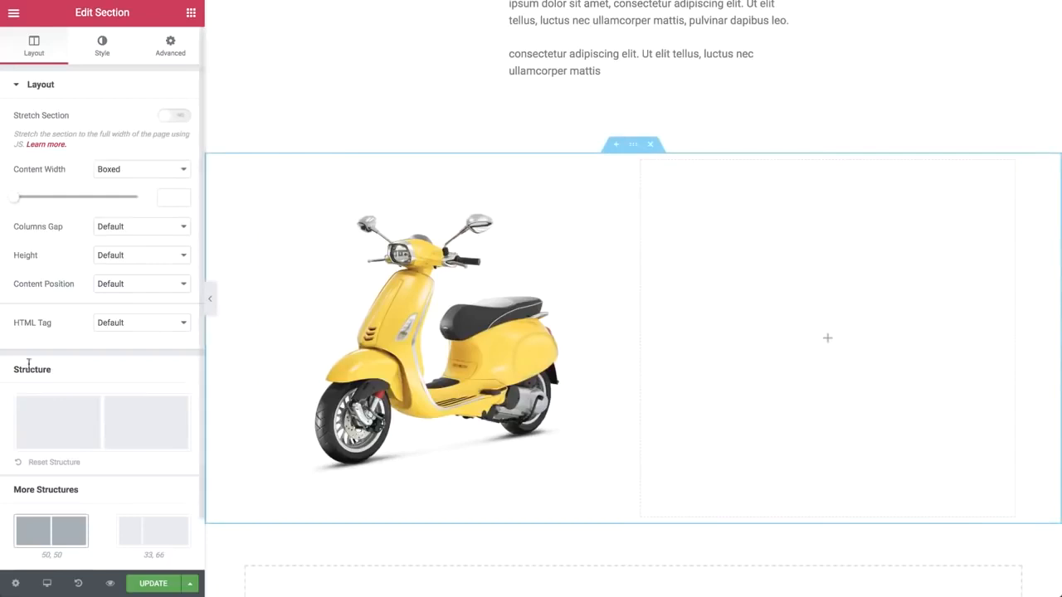
scroll(38, 531, down, 1)
click(38, 546)
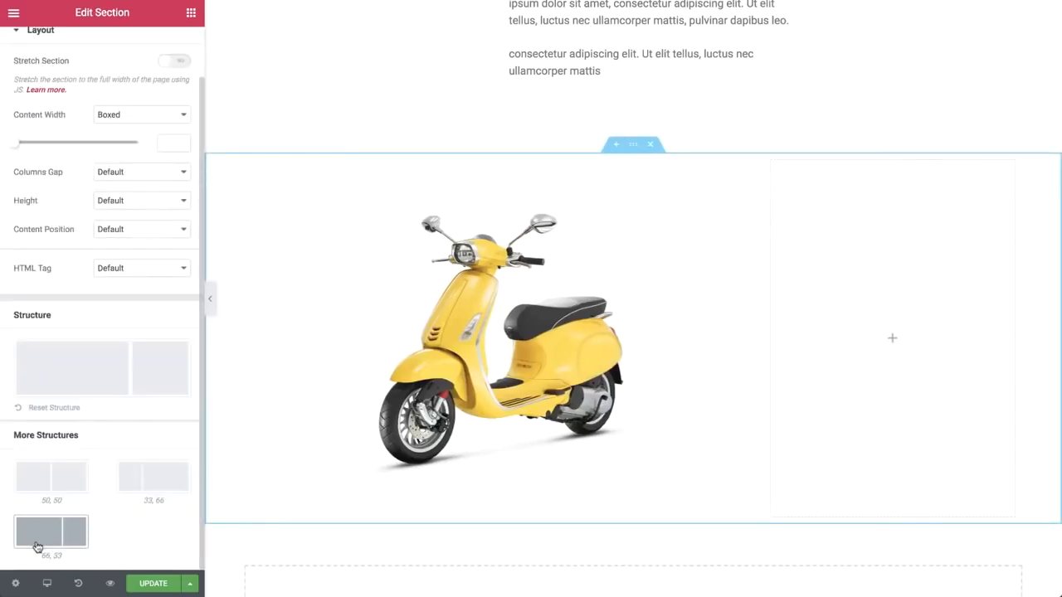
Step: Set the yellow scooter image's width to 100%
click(508, 383)
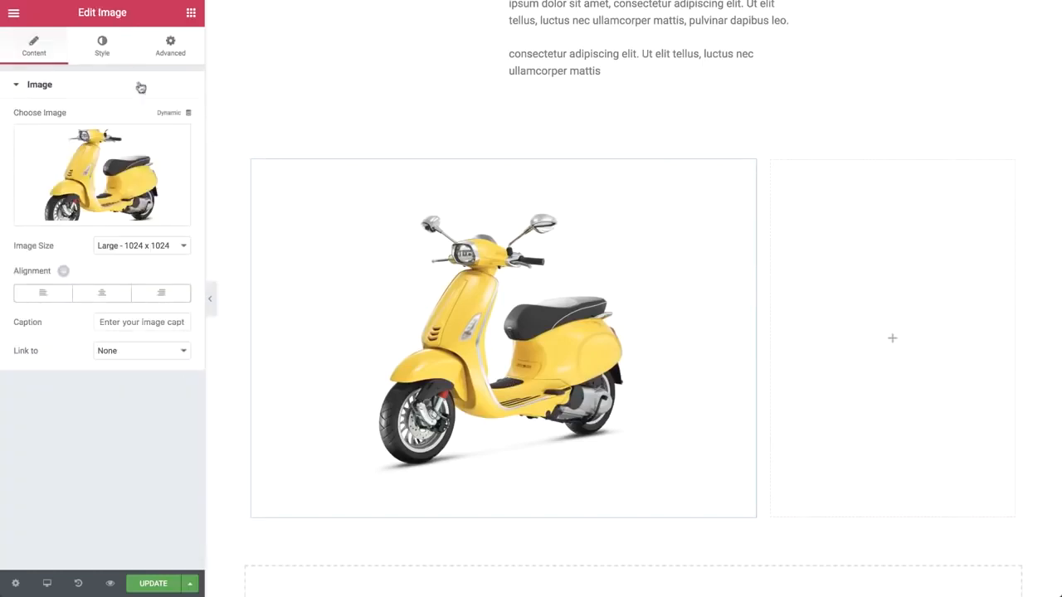
click(103, 43)
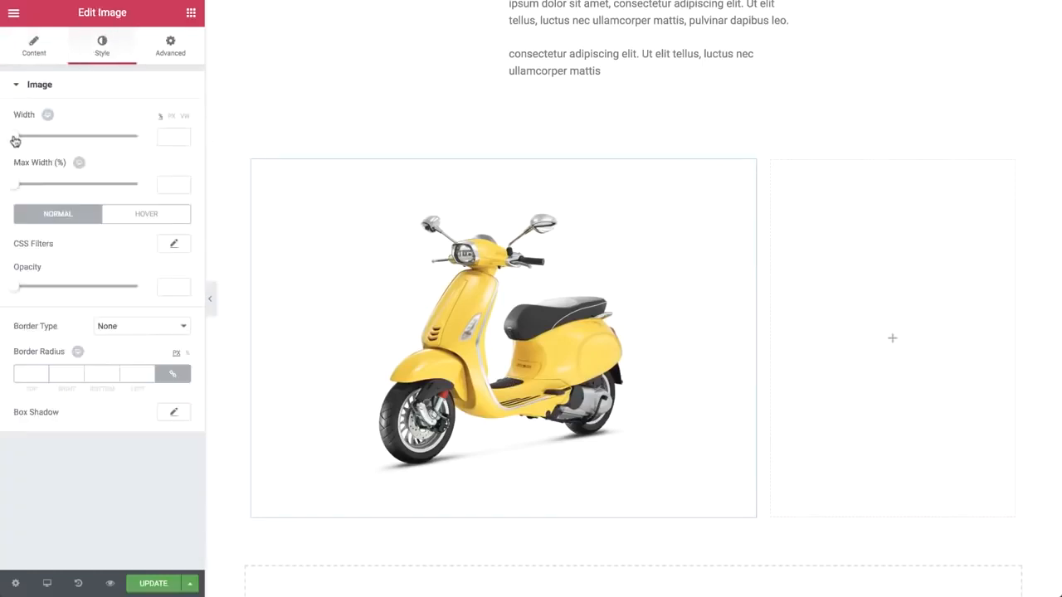
drag(15, 141, 195, 150)
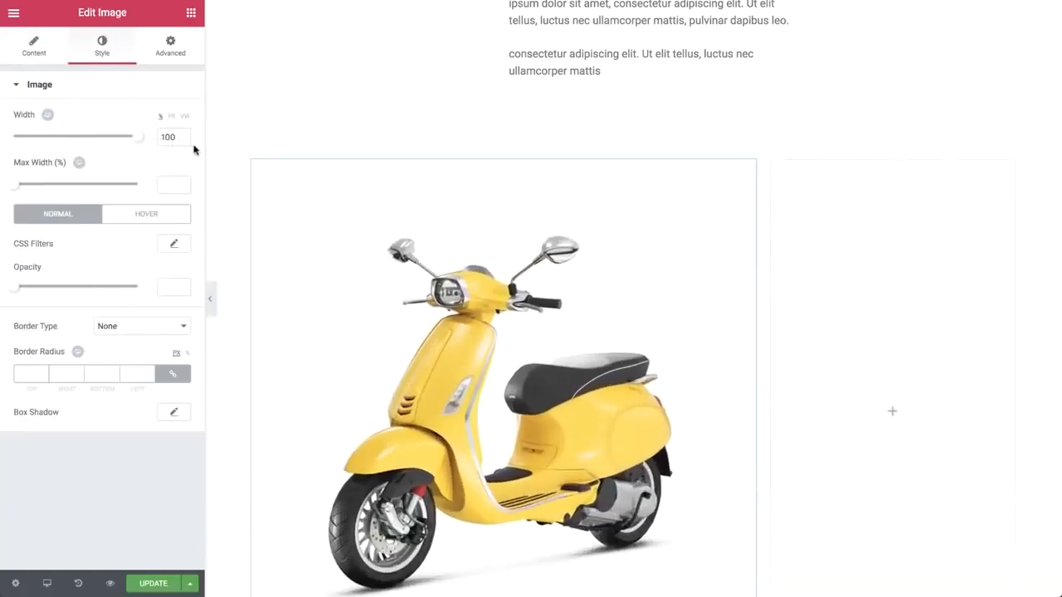
Step: Place a Columns widget in the empty column beside the scooter and delete one of its two inner columns
click(191, 13)
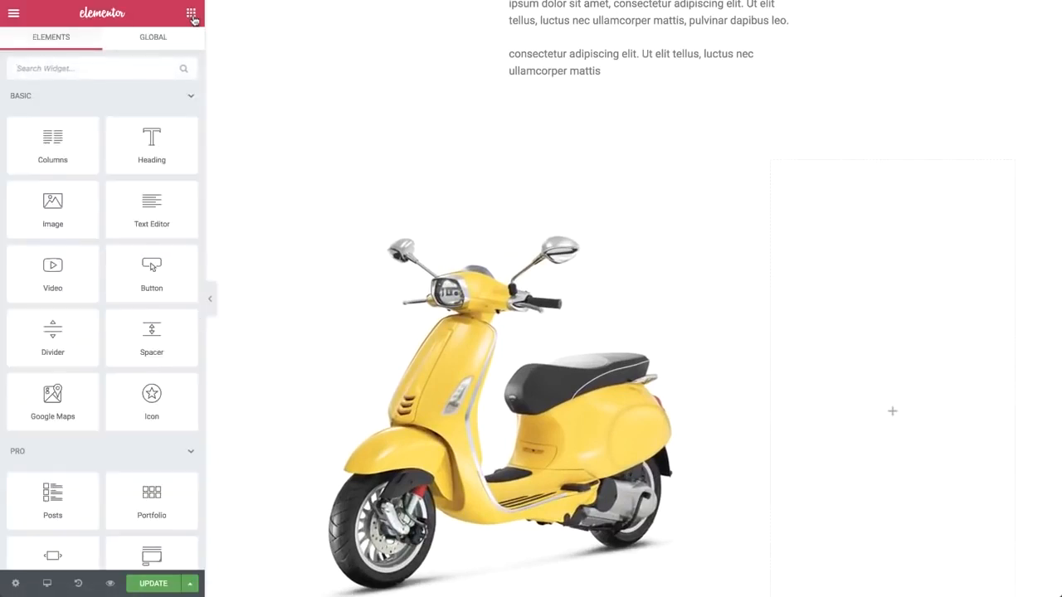
drag(40, 142, 800, 297)
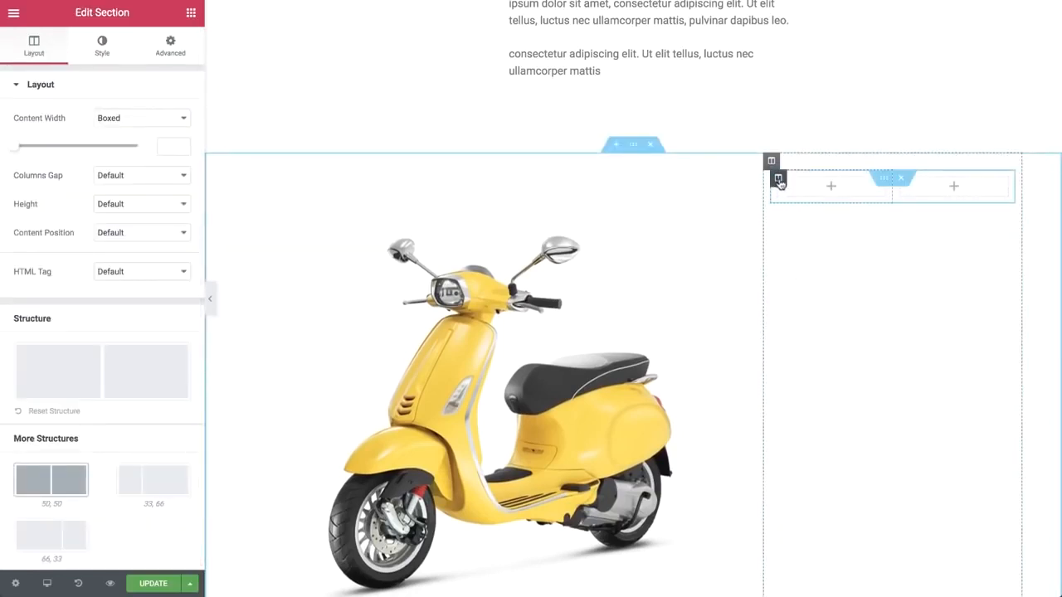
click(779, 183)
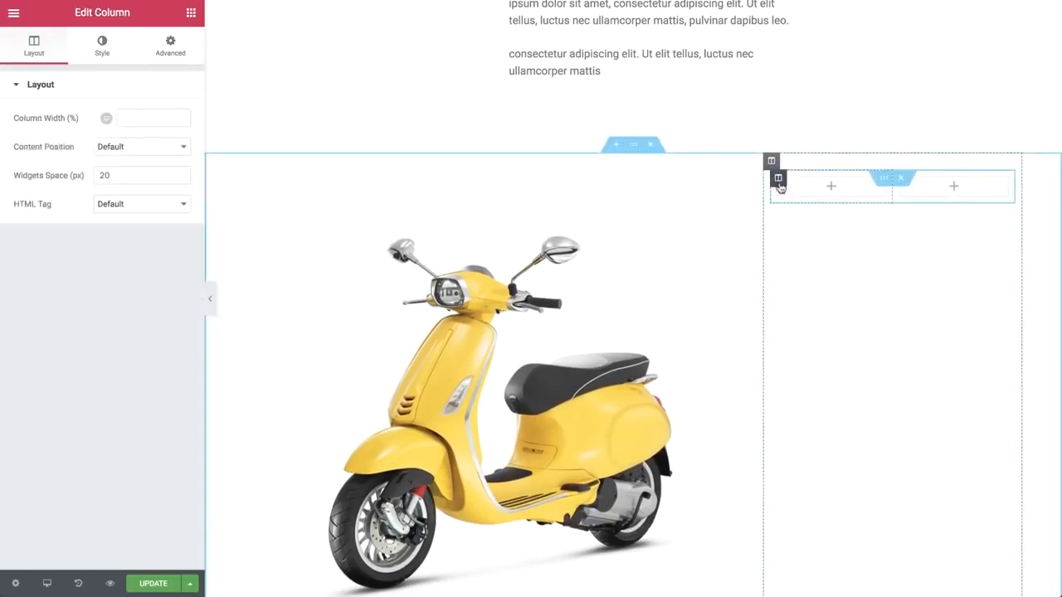
right_click(779, 182)
click(814, 355)
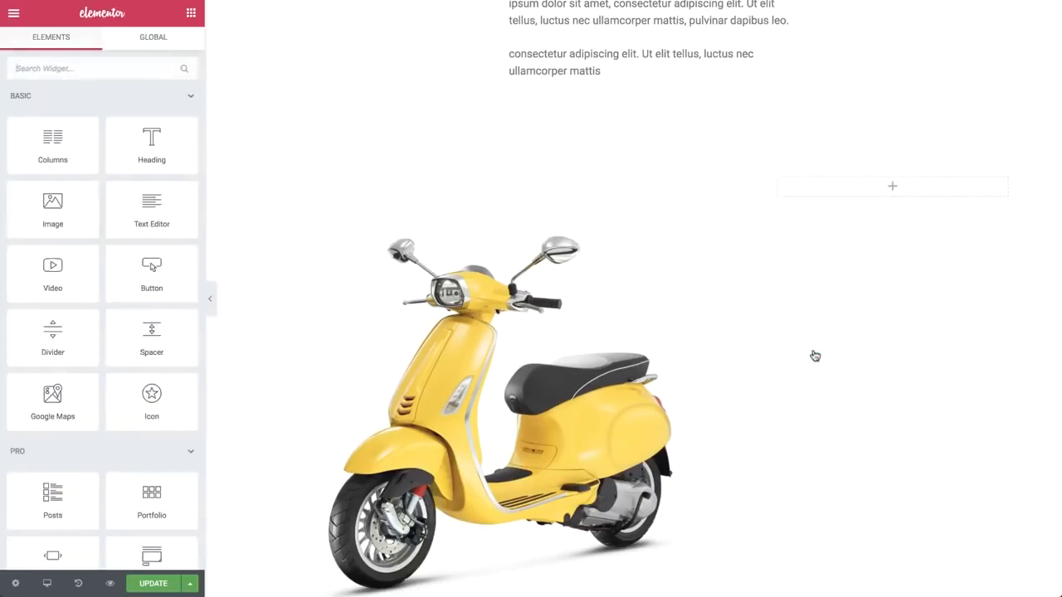
Step: Add an Icon widget to the inner column with a light blue primary color and left alignment
drag(157, 415, 871, 194)
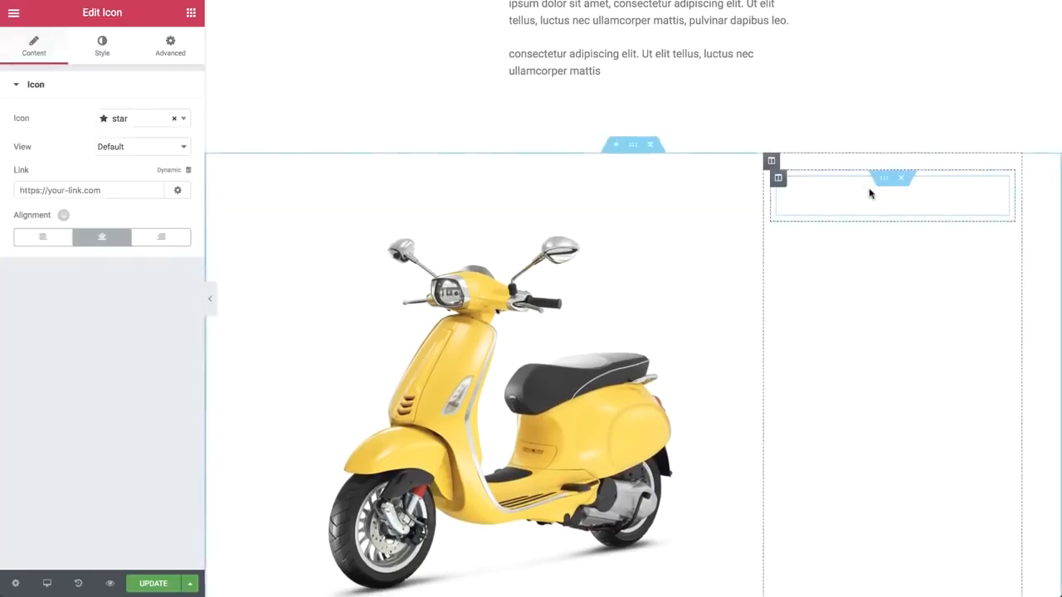
click(108, 43)
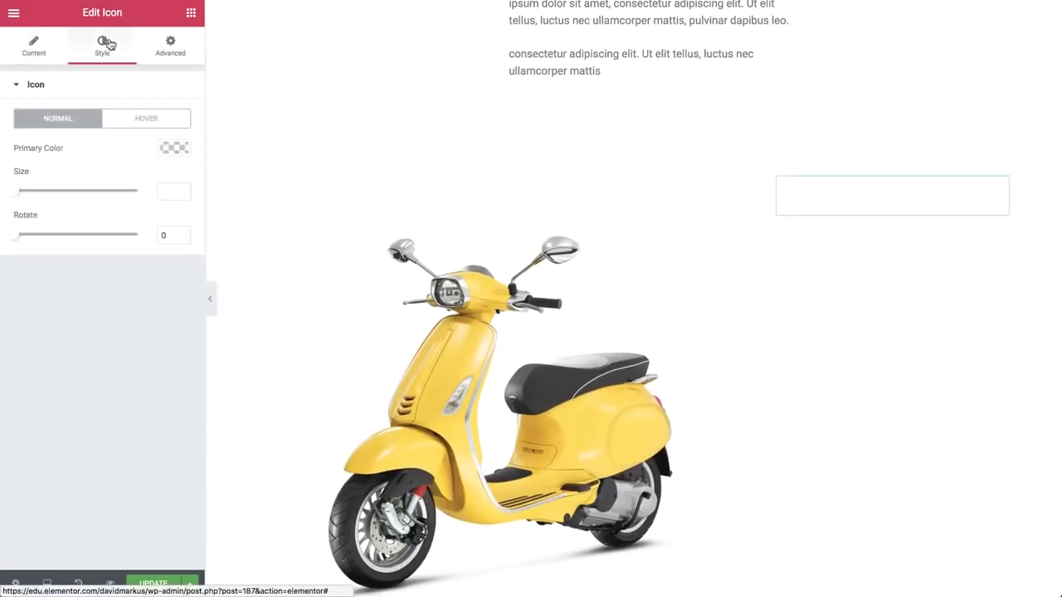
click(174, 148)
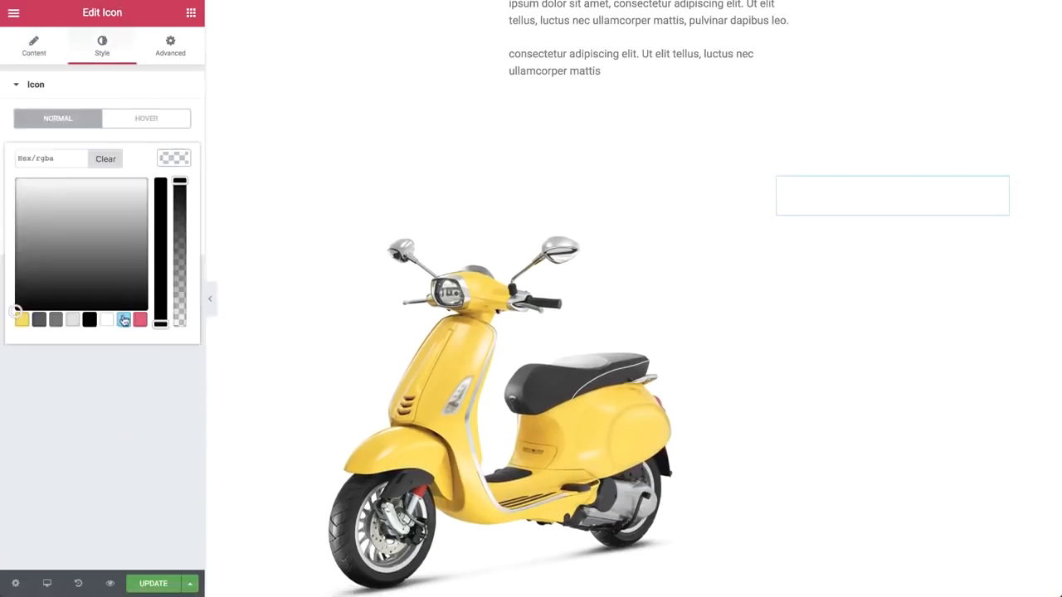
click(123, 320)
click(174, 159)
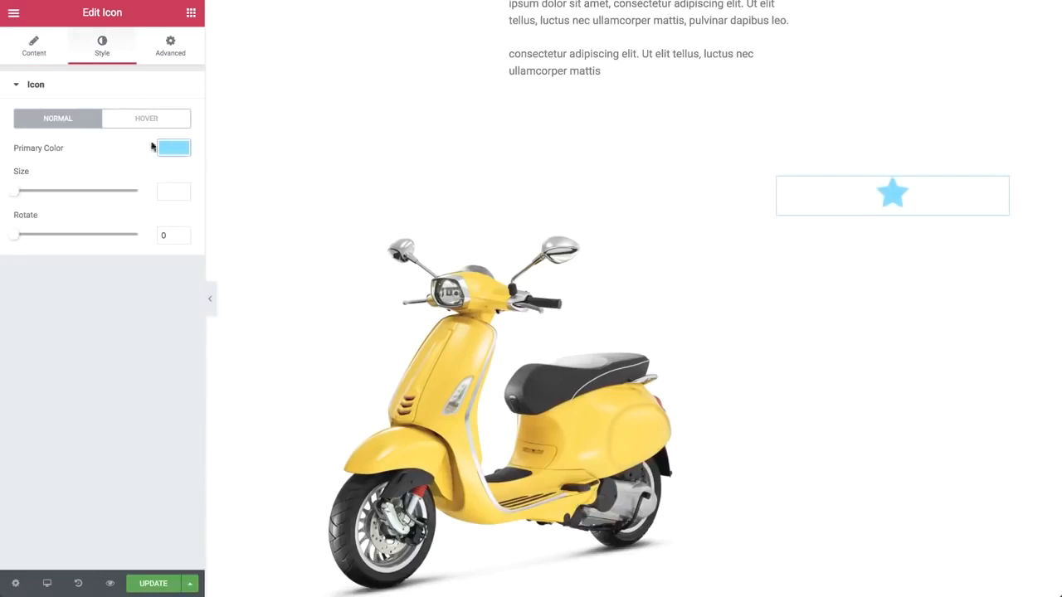
click(34, 48)
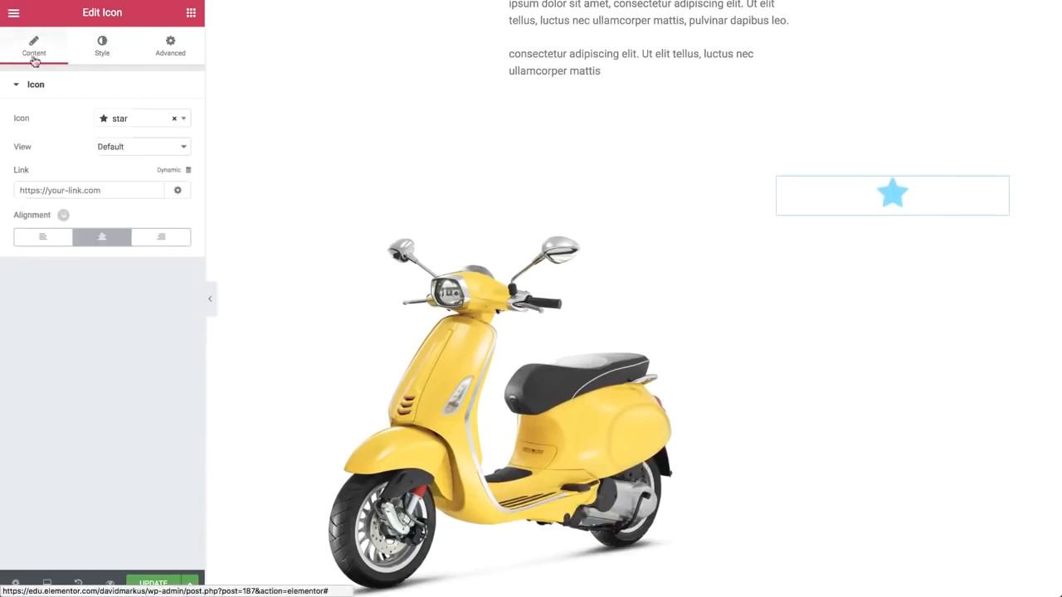
click(43, 237)
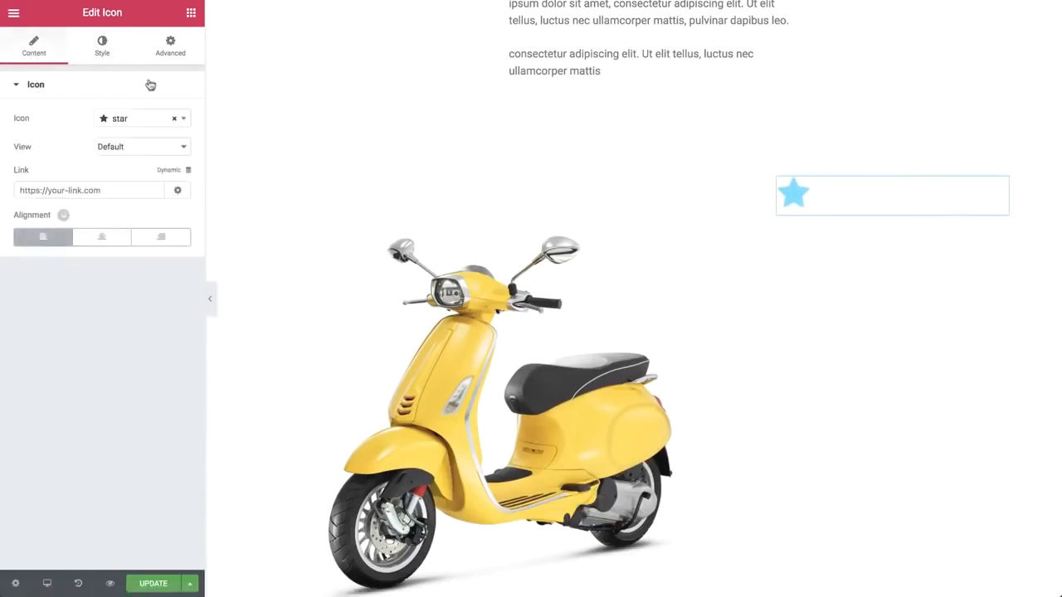
Step: Add a Heading widget below the star icon and set its HTML tag to p
click(191, 12)
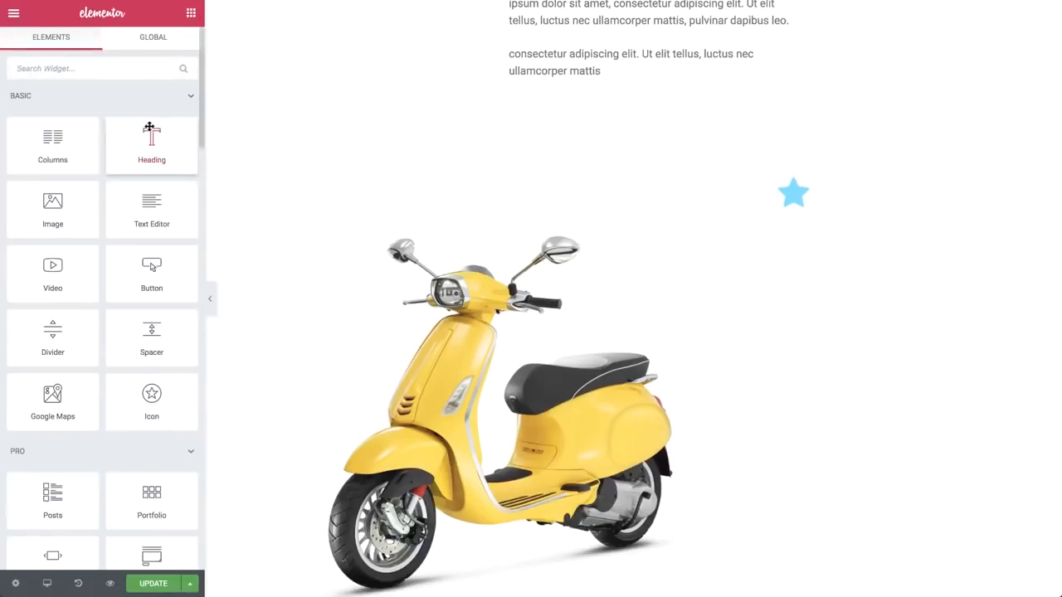
drag(151, 142, 810, 199)
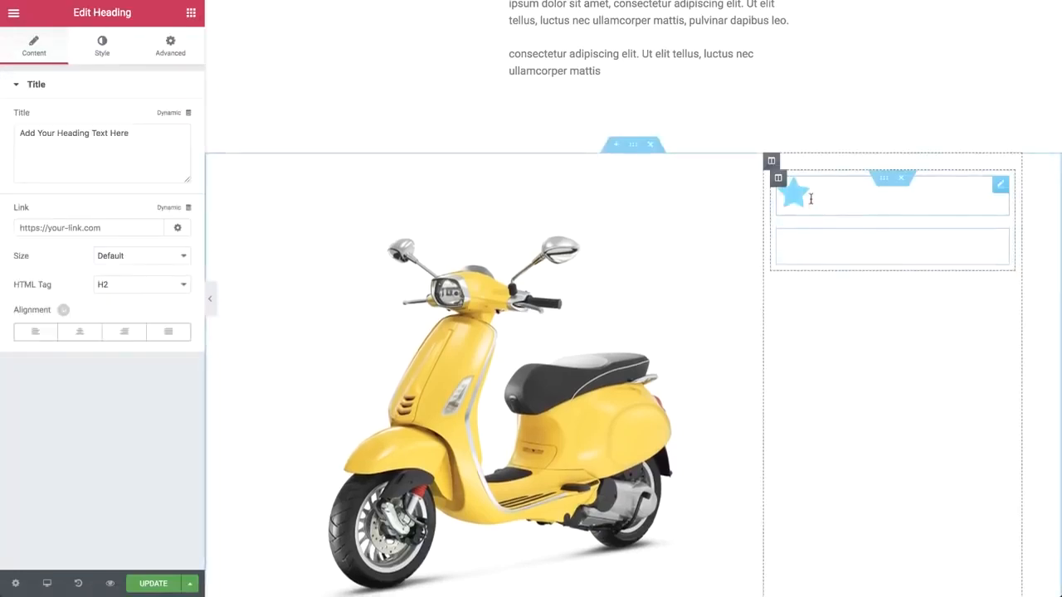
click(166, 285)
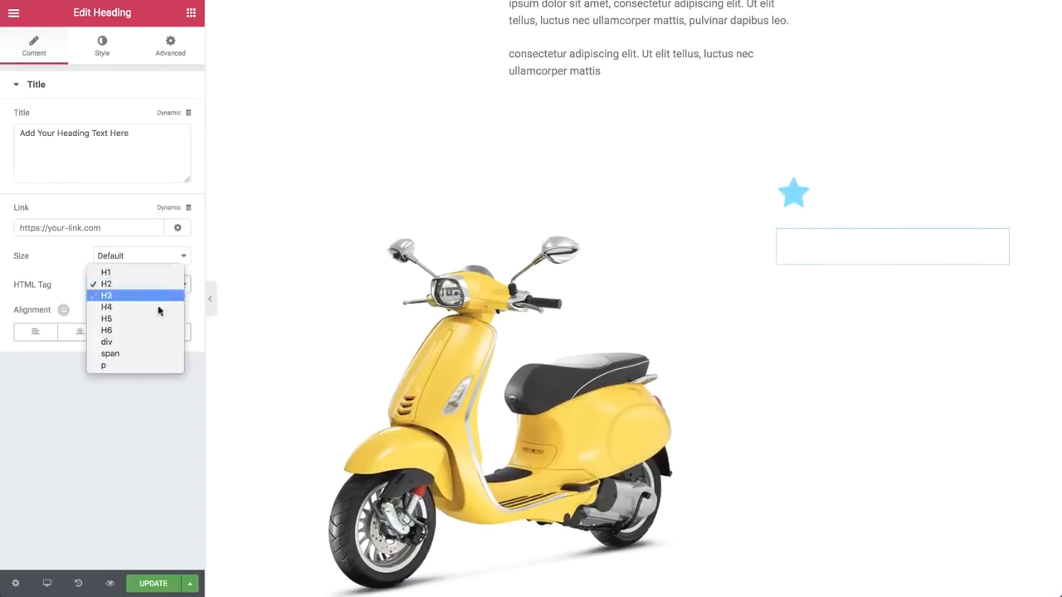
click(146, 365)
Step: Set the new heading's text color to black (#000000)
click(99, 45)
click(167, 121)
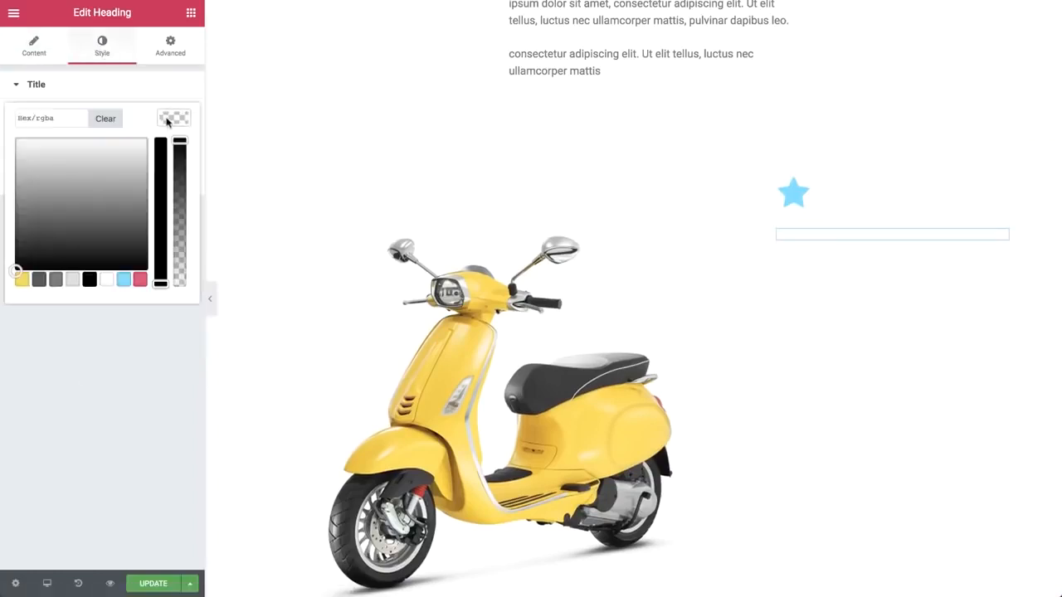
click(90, 280)
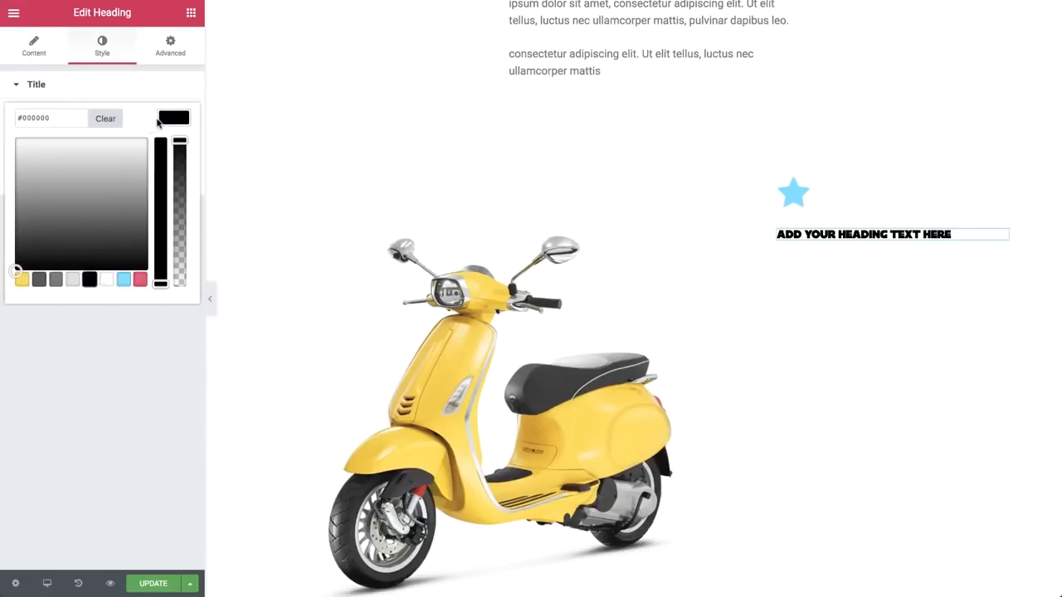
click(164, 121)
Step: Add a Text Editor widget below the heading and shorten its placeholder text to end at "Lorem ipsum dolor sit amet"
click(191, 13)
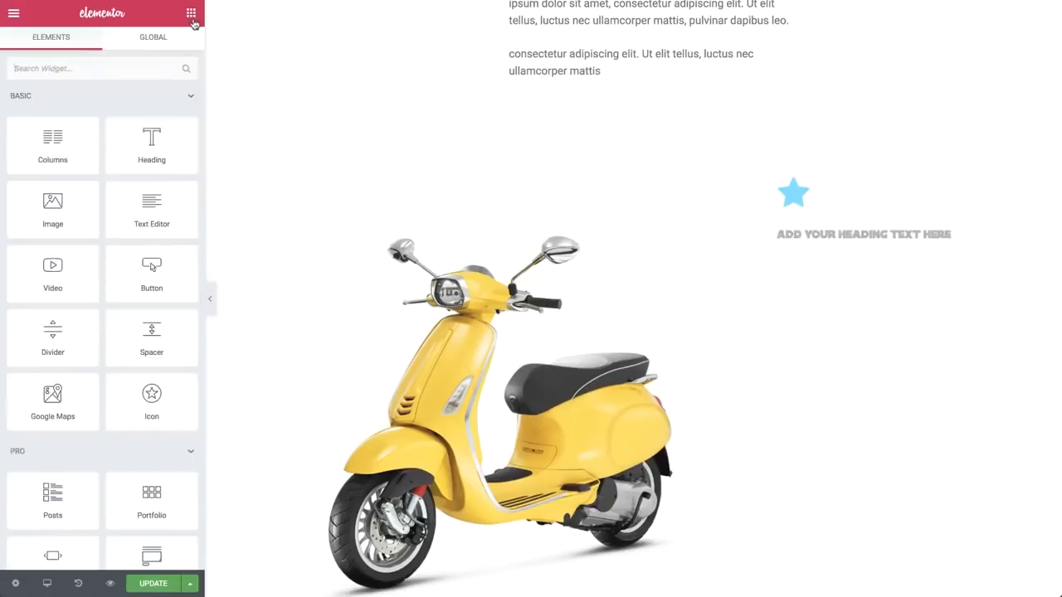
drag(152, 211, 877, 240)
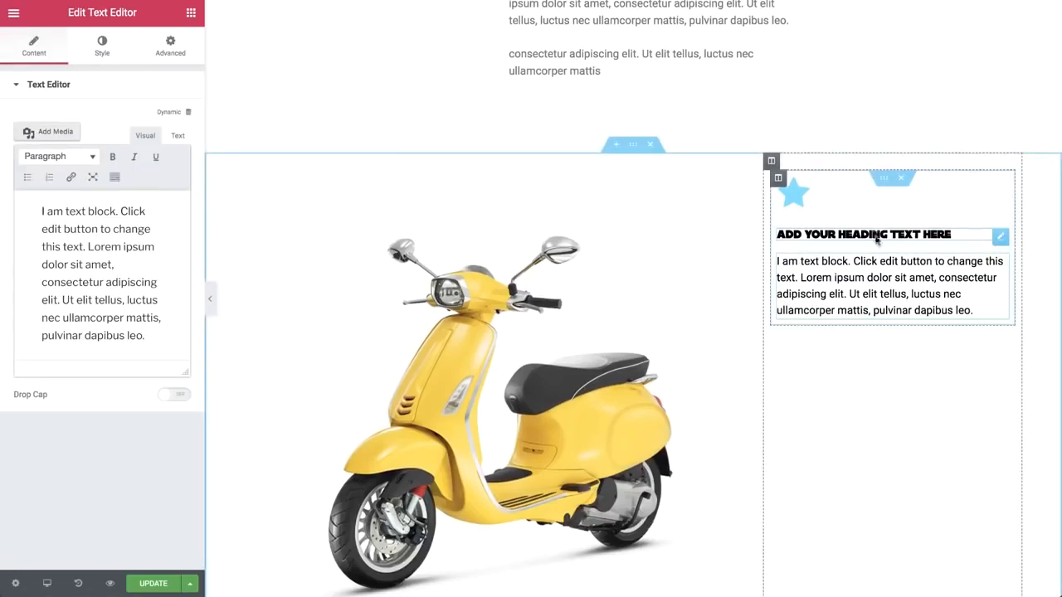
drag(159, 336, 111, 264)
key(BackSpace)
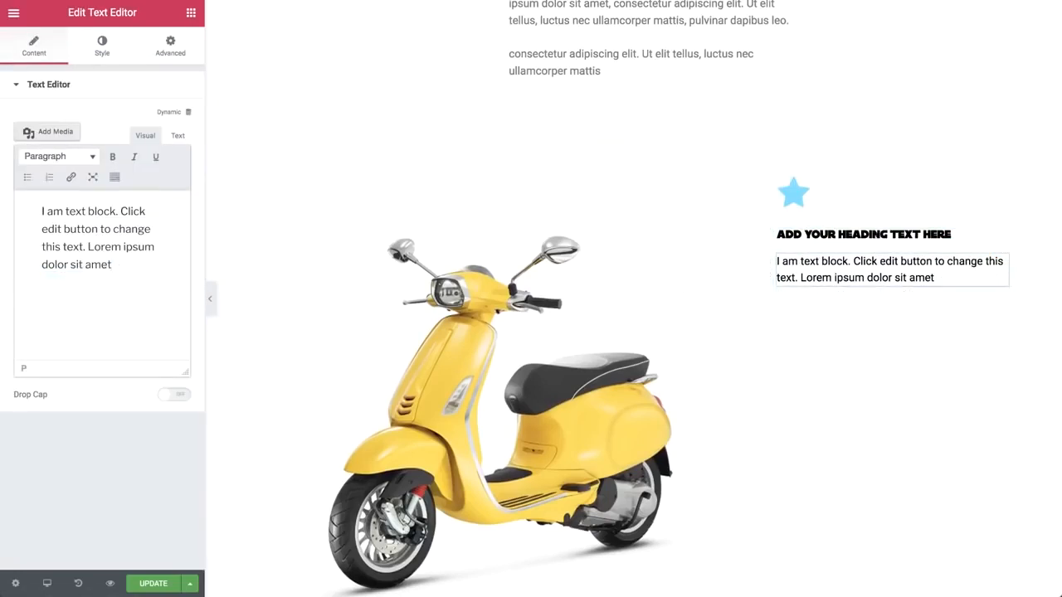
Step: Copy the about section's text block and paste its style onto the new text below the heading
right_click(577, 41)
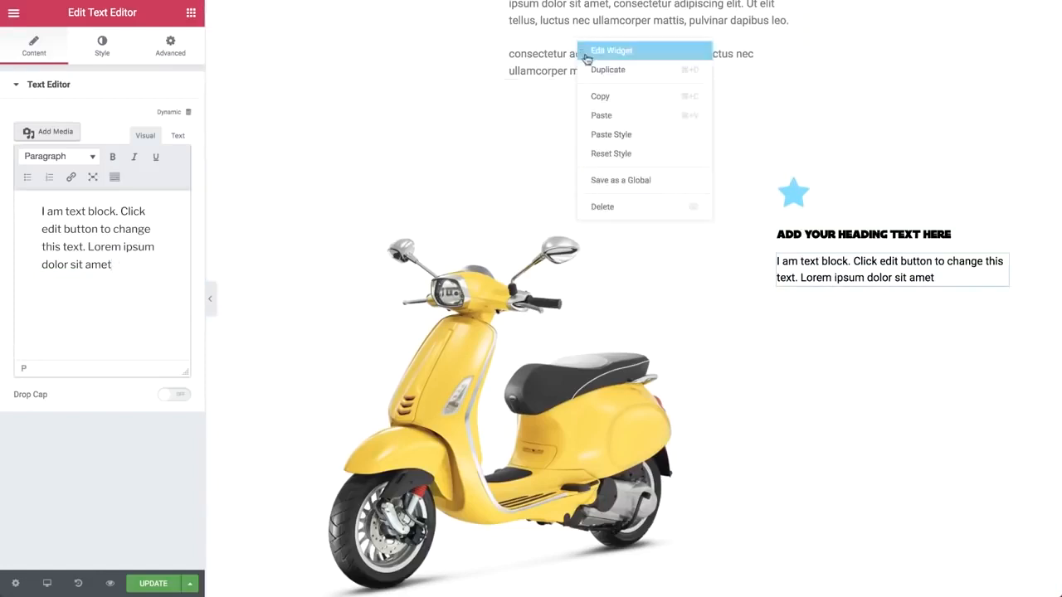
click(620, 98)
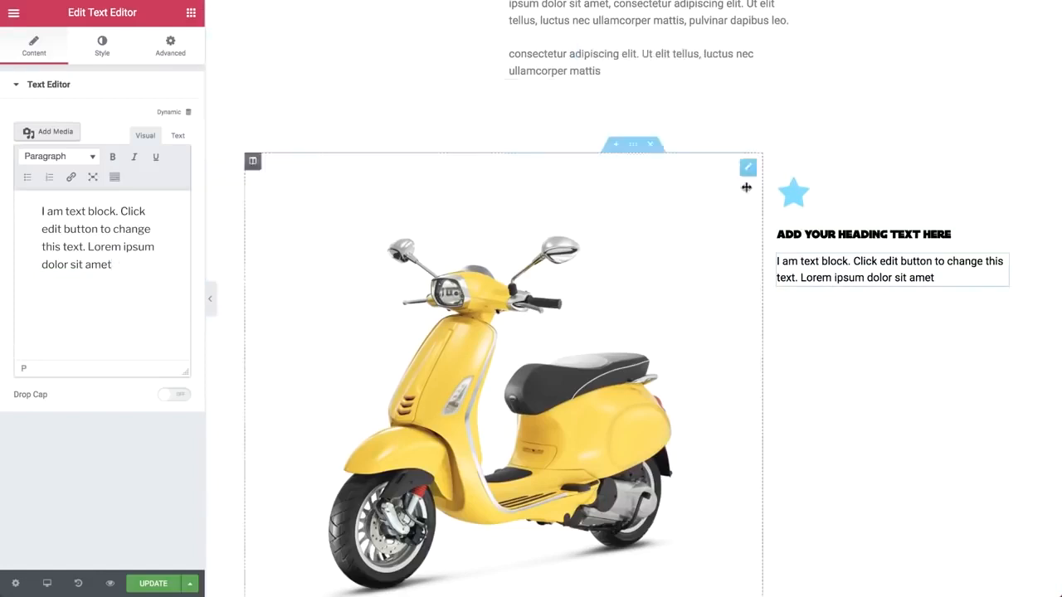
right_click(834, 262)
click(896, 360)
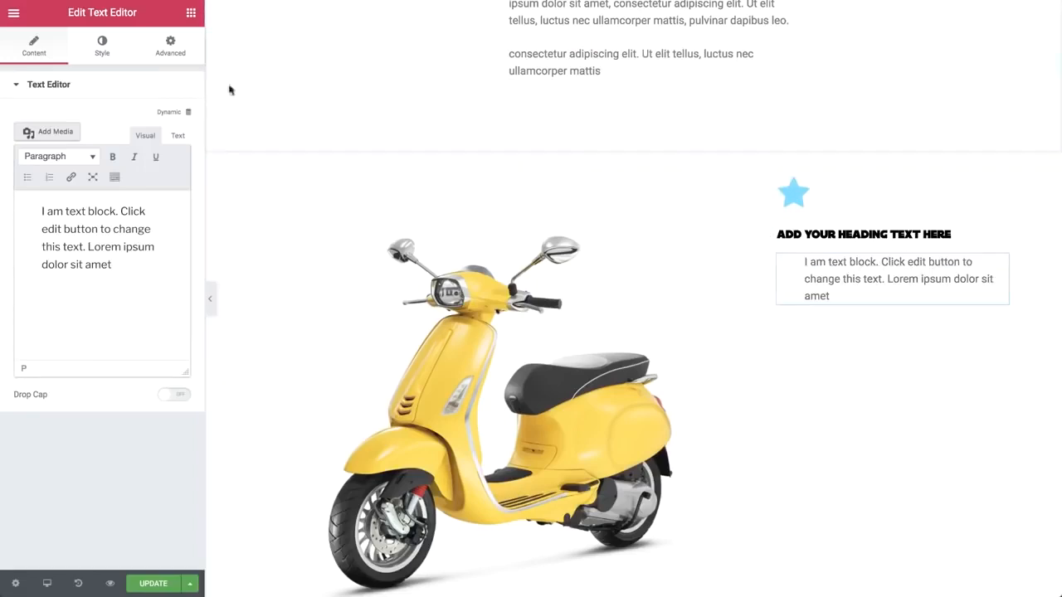
Step: Set the left margin of the text below the heading to 0
click(159, 40)
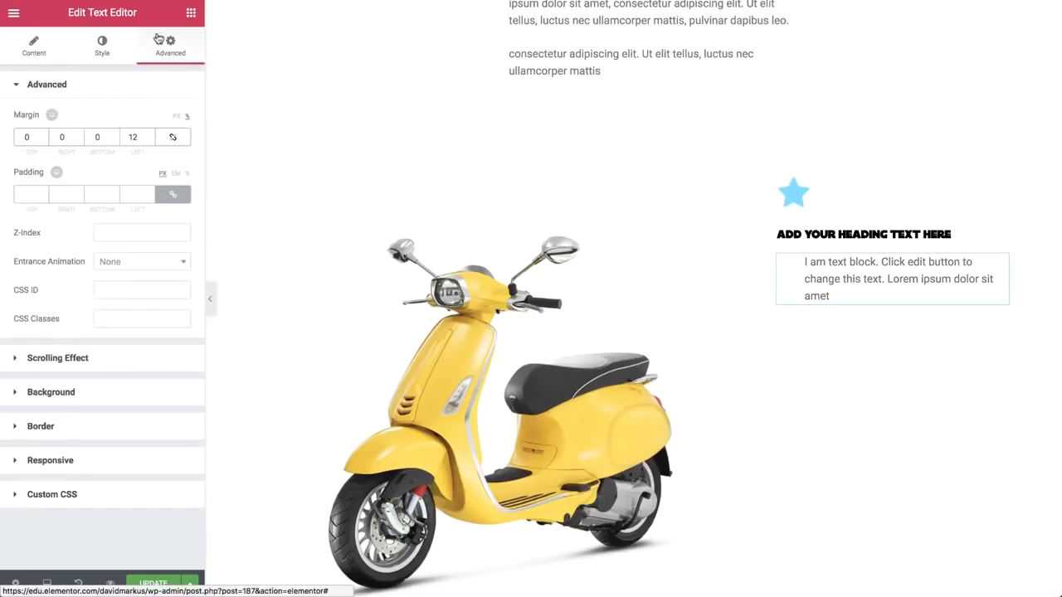
click(134, 136)
text(0)
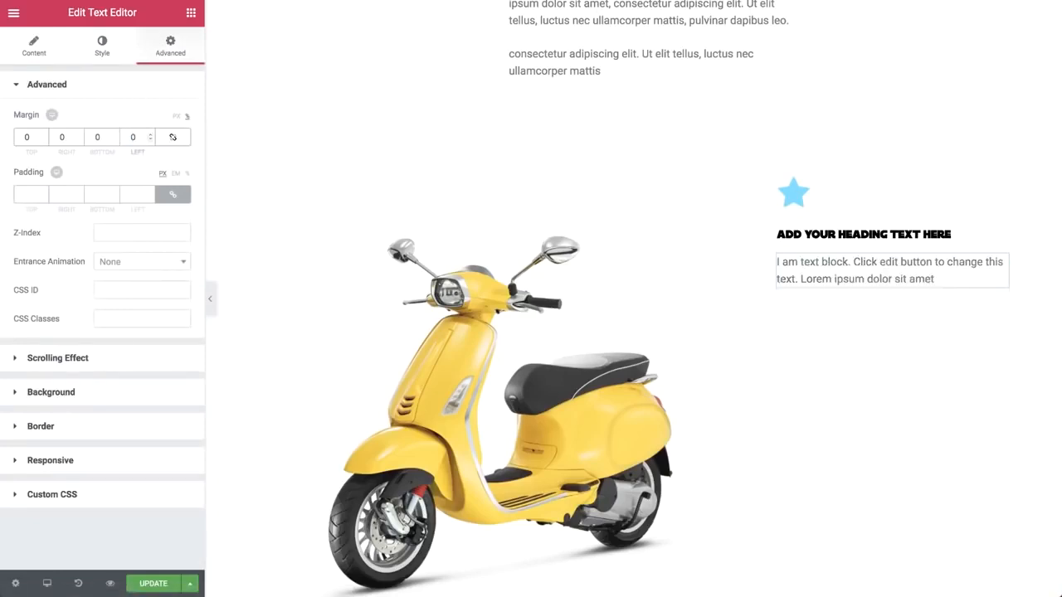
Step: Set the typography of the heading beside the scooter to size 13 px and weight 700
click(867, 234)
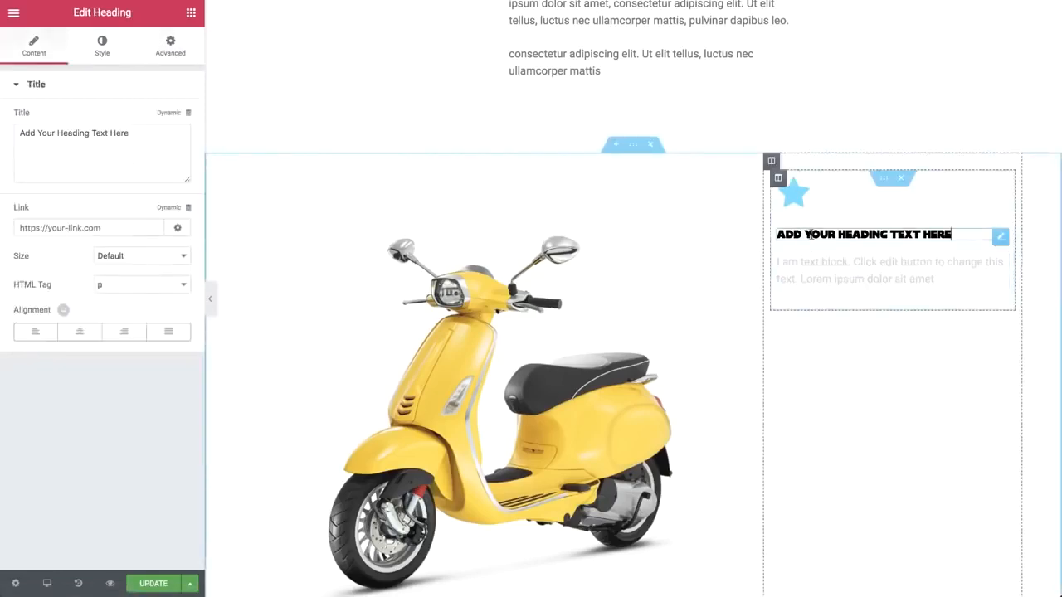
click(89, 55)
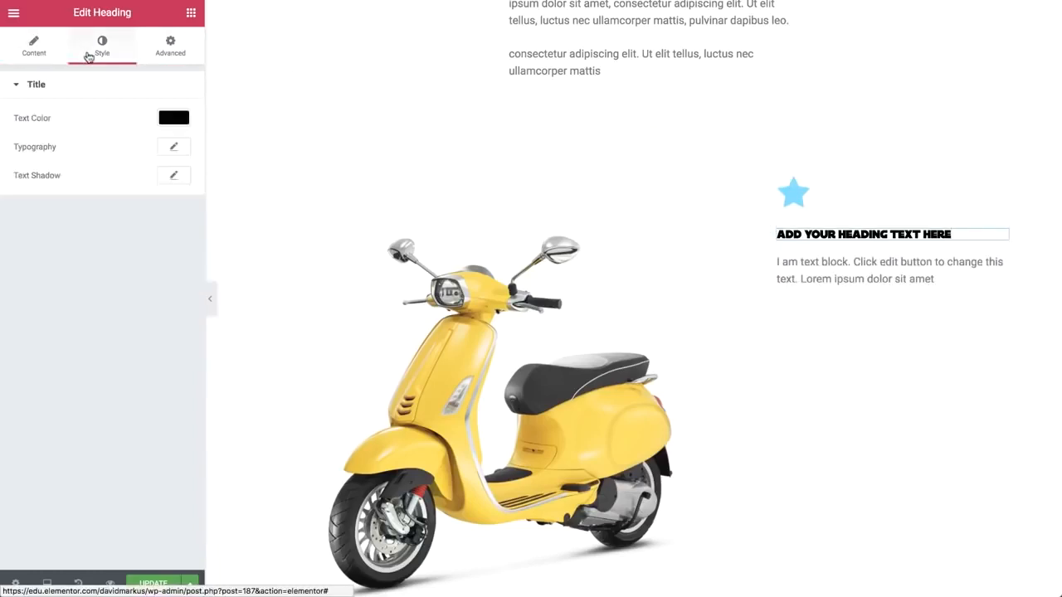
click(173, 147)
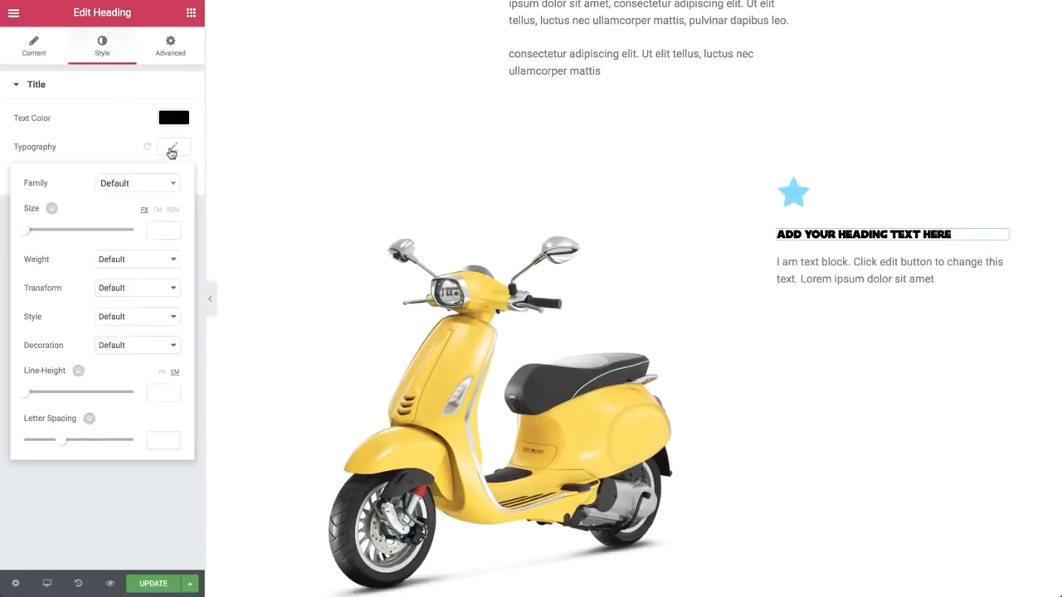
click(155, 230)
text(15)
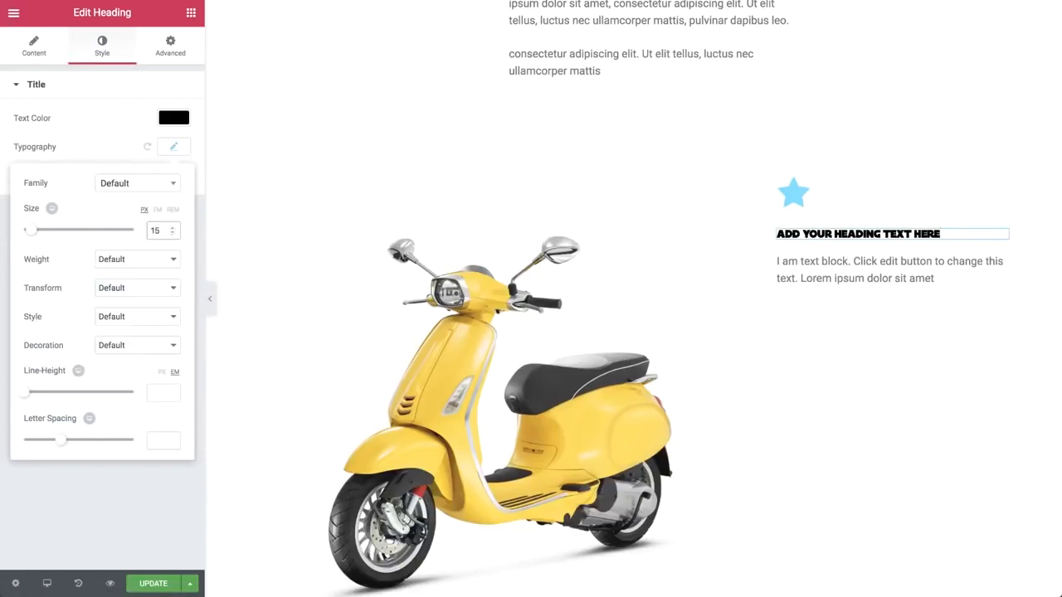
key(Down)
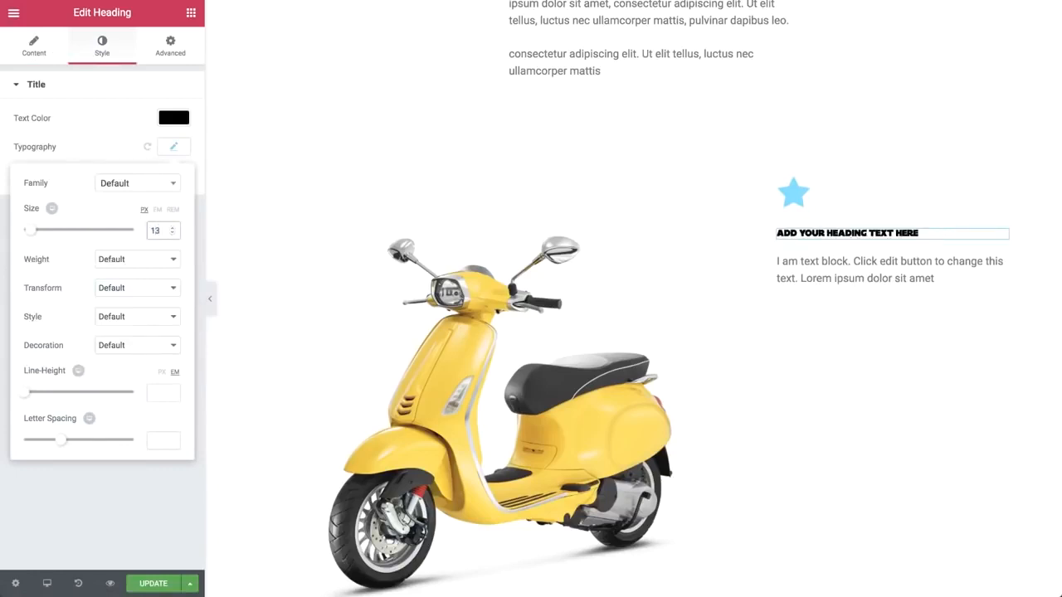
click(141, 260)
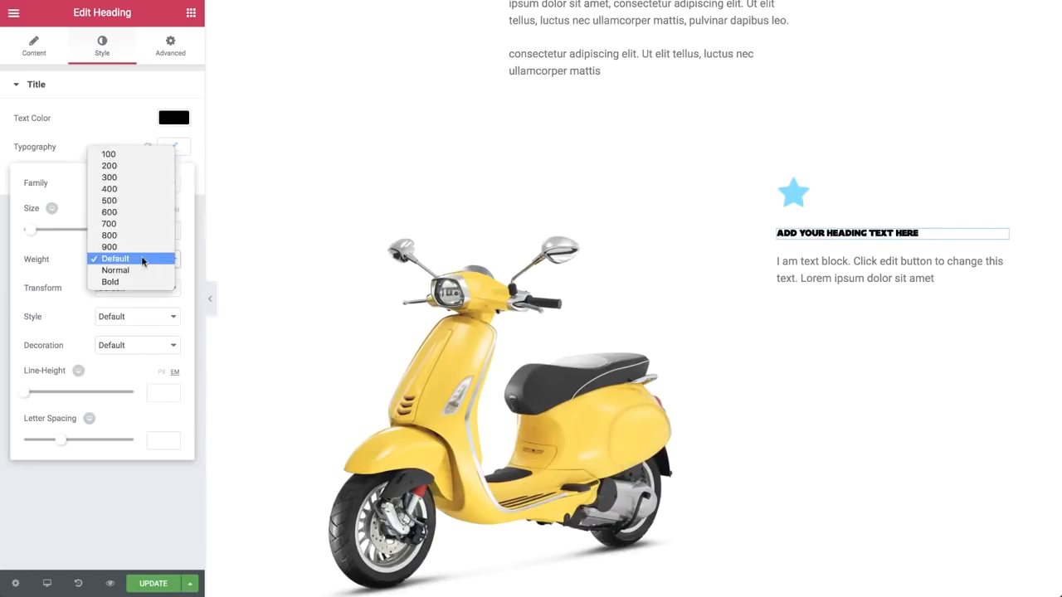
click(137, 225)
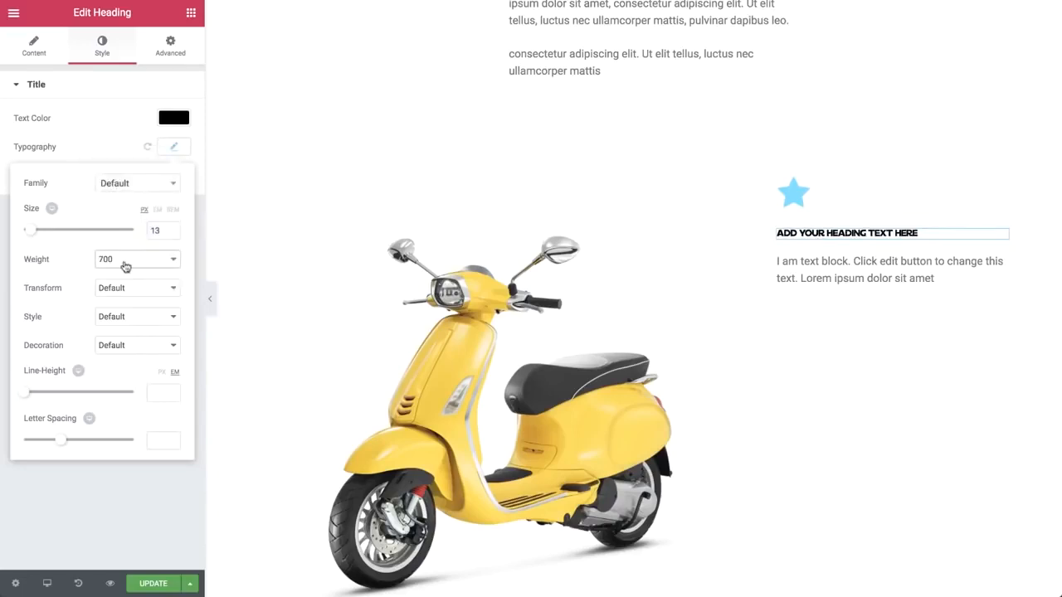
Step: Change the star icon above the heading to bullhorn and set its view to Stacked
click(816, 206)
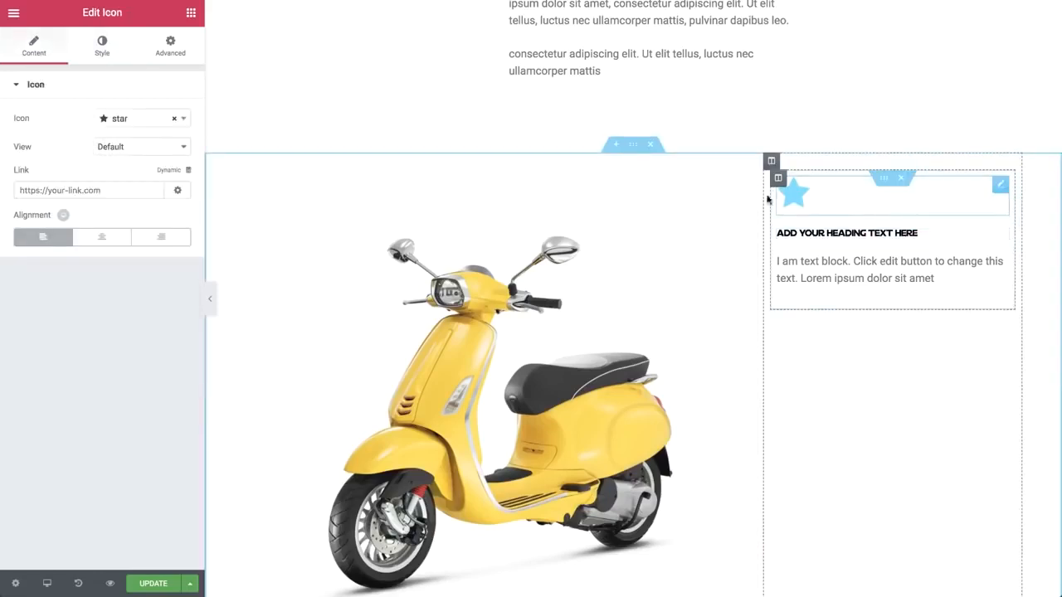
click(164, 118)
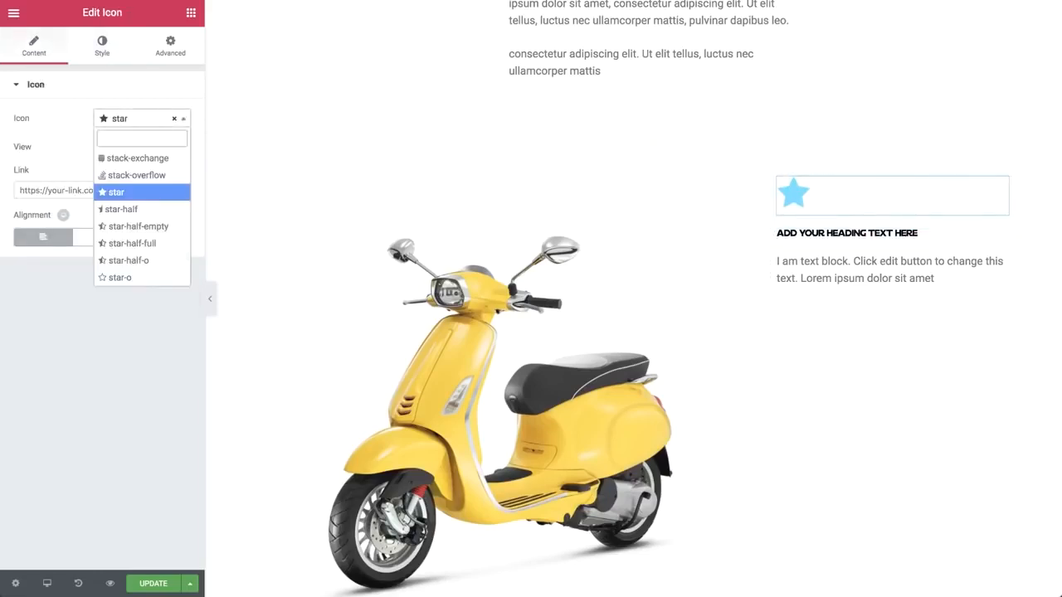
text(bul)
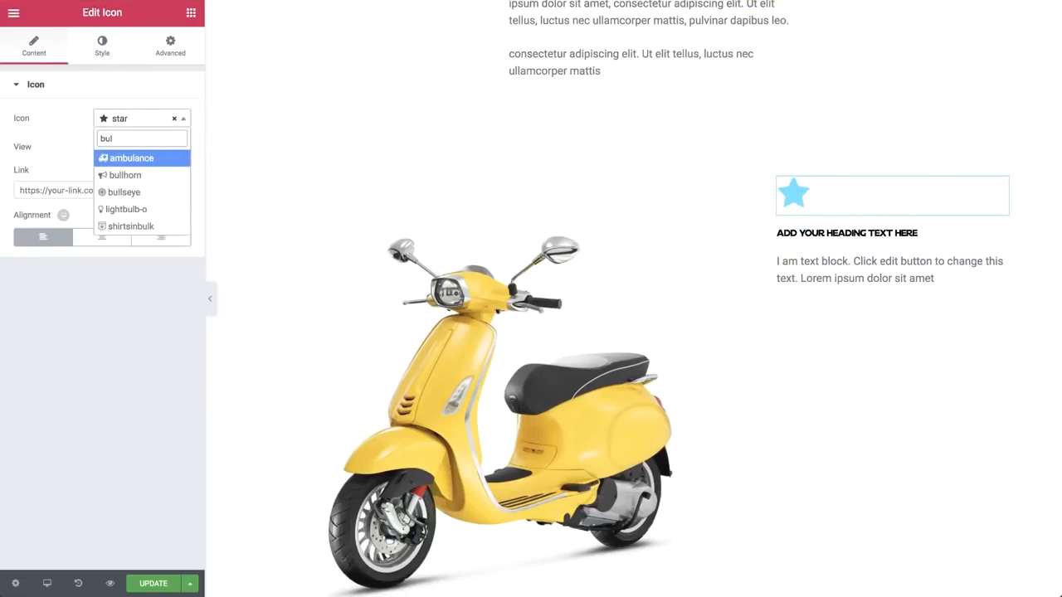
key(Down)
key(Return)
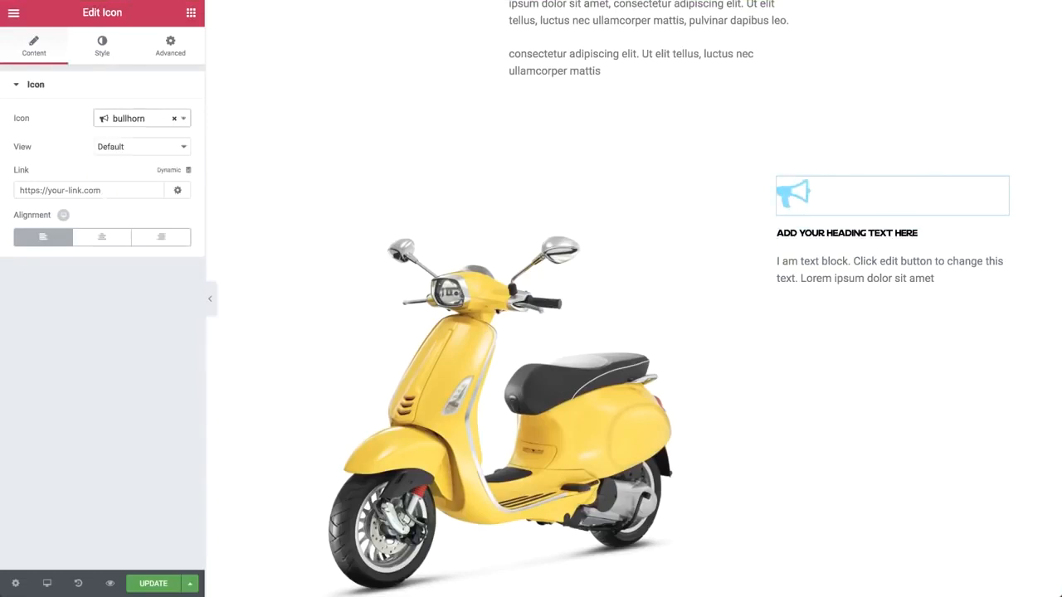
click(159, 146)
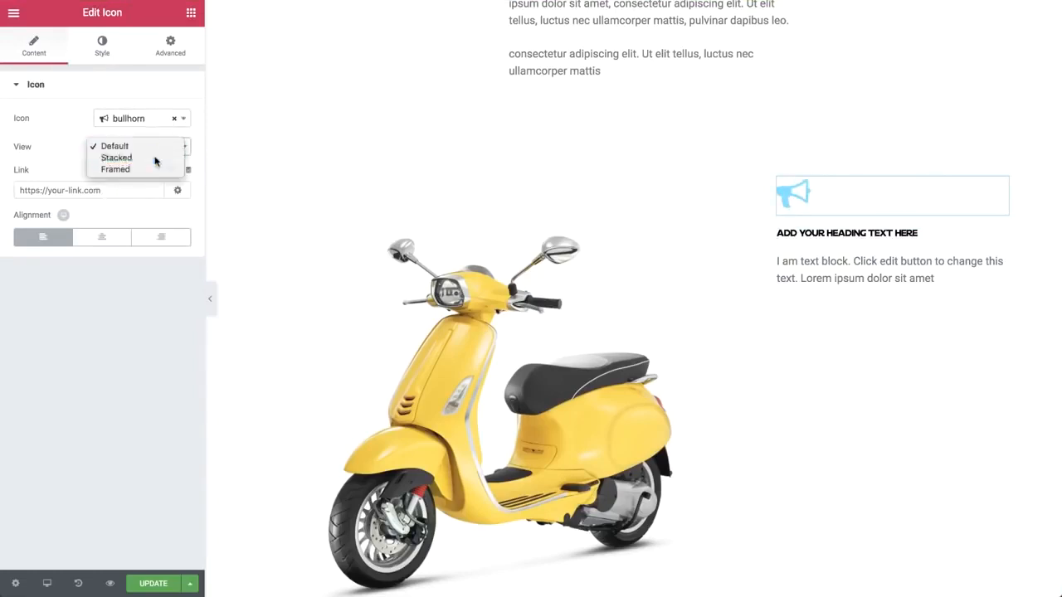
click(116, 158)
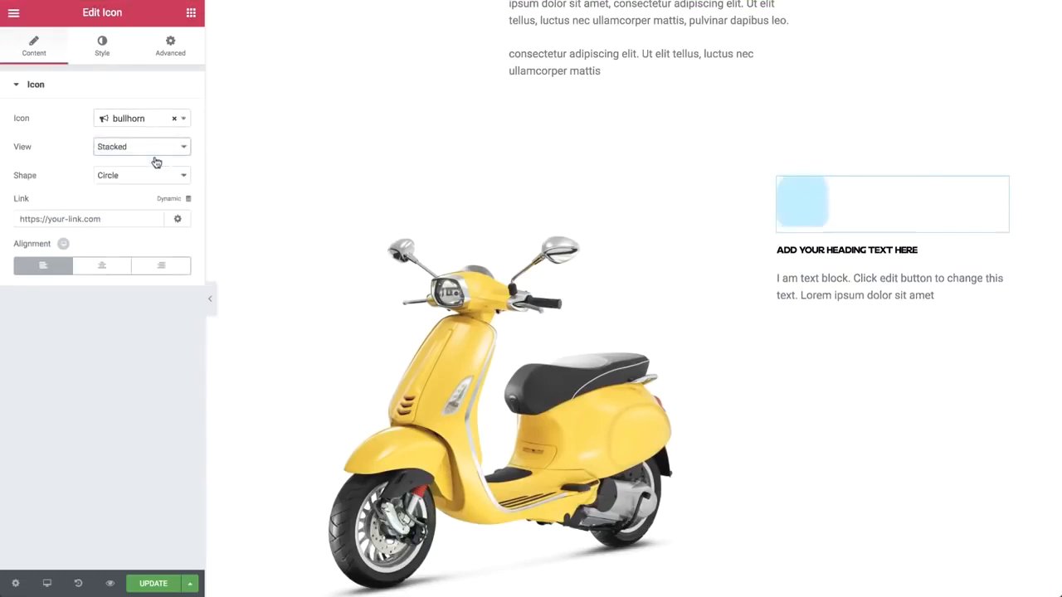
Step: Set the bullhorn icon's size to 20
click(101, 46)
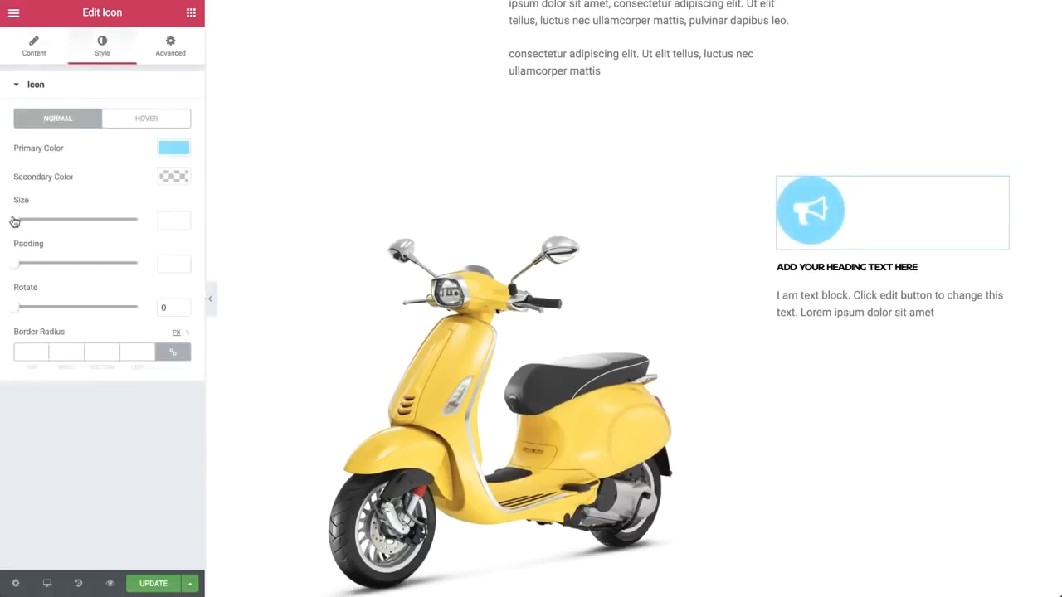
drag(15, 221, 20, 222)
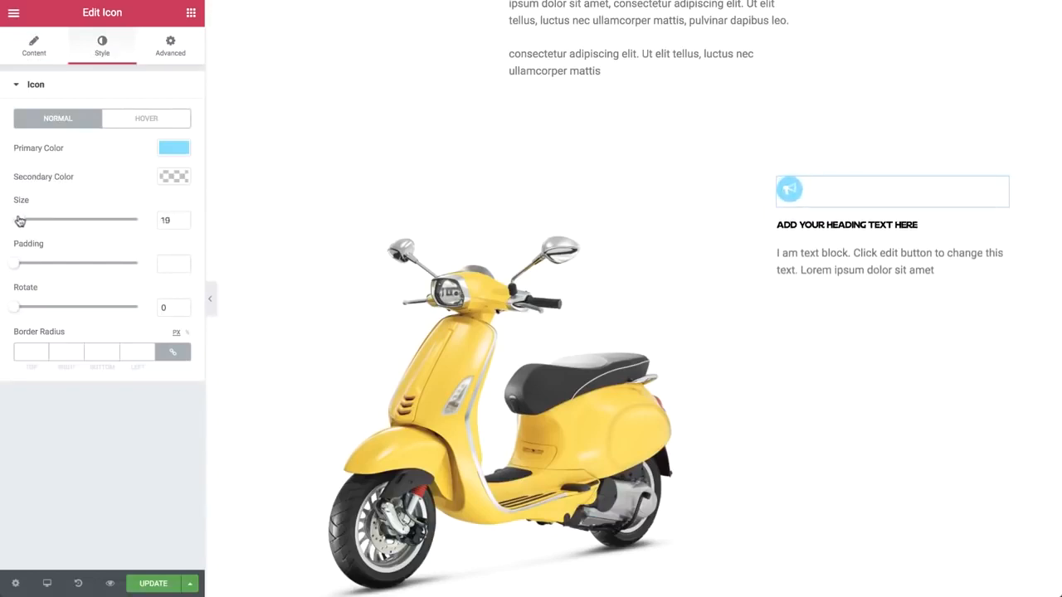
double_click(163, 220)
text(20)
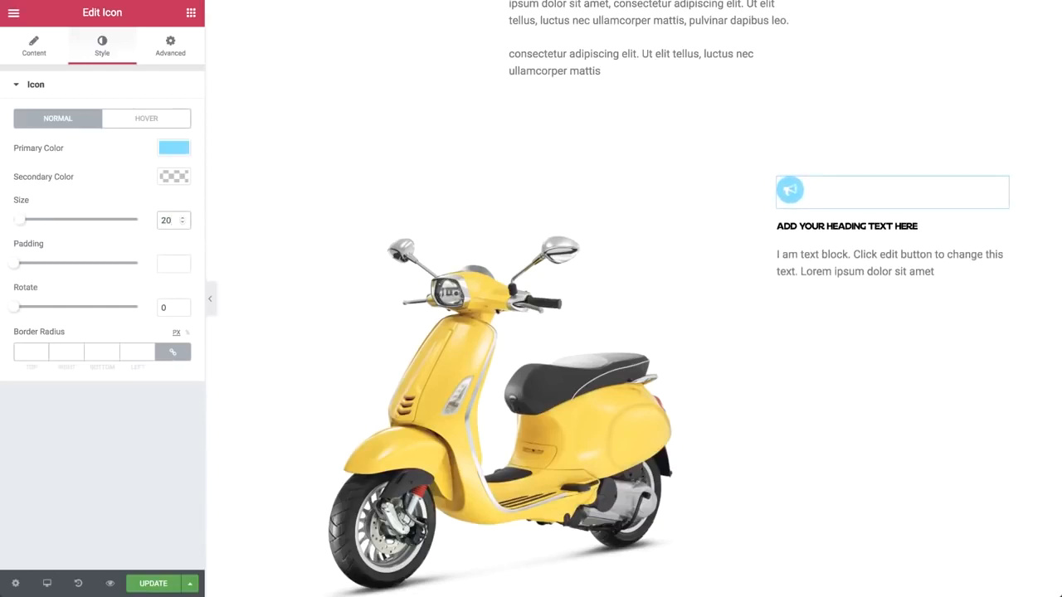
Step: Unlink the bullhorn icon's margins and set the bottom margin to -40 and the left margin to -20
click(167, 53)
click(174, 136)
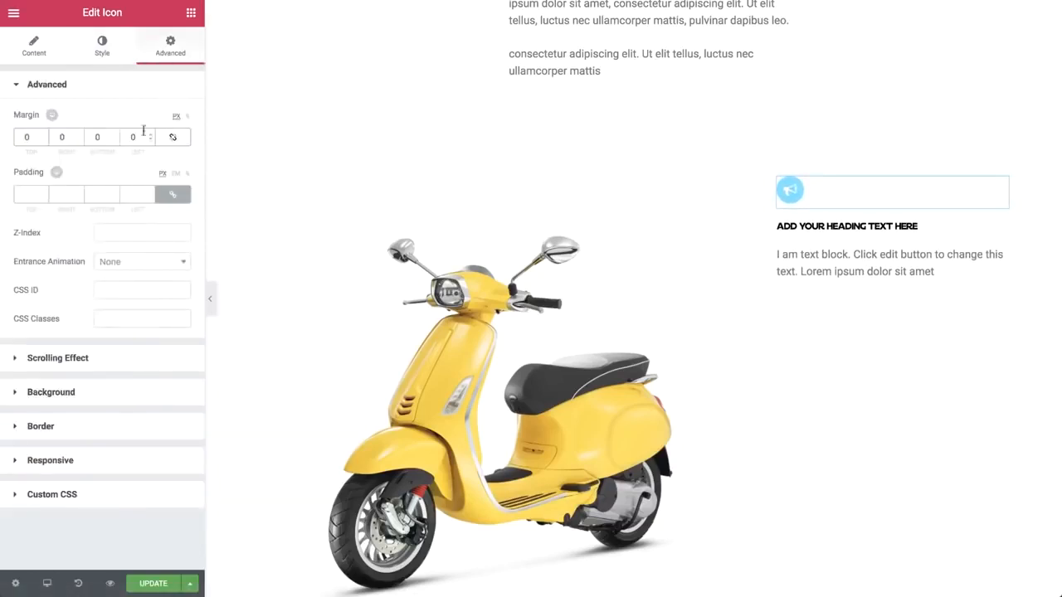
text(-1)
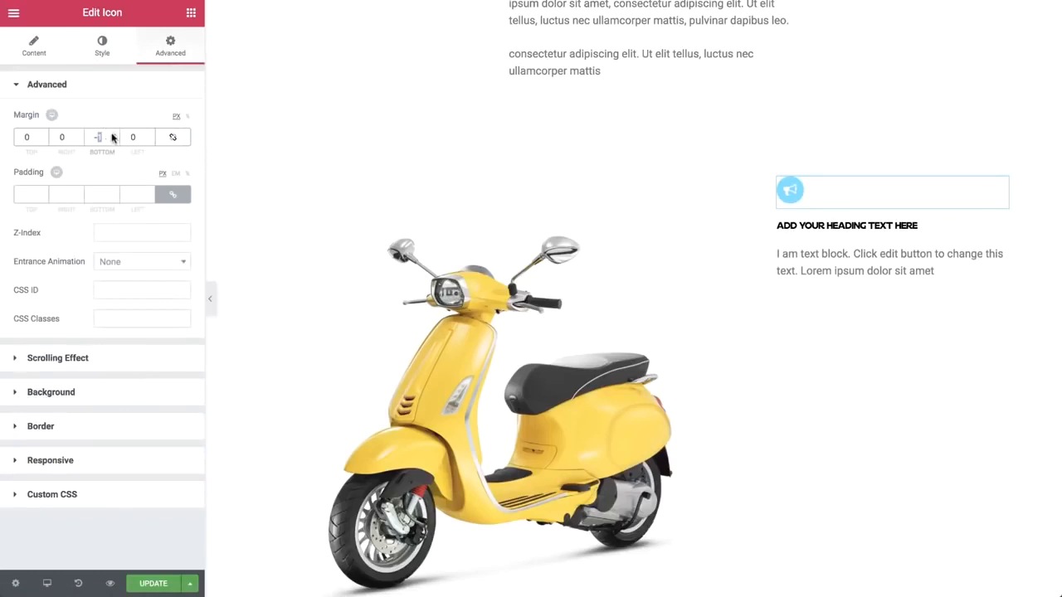
text(40)
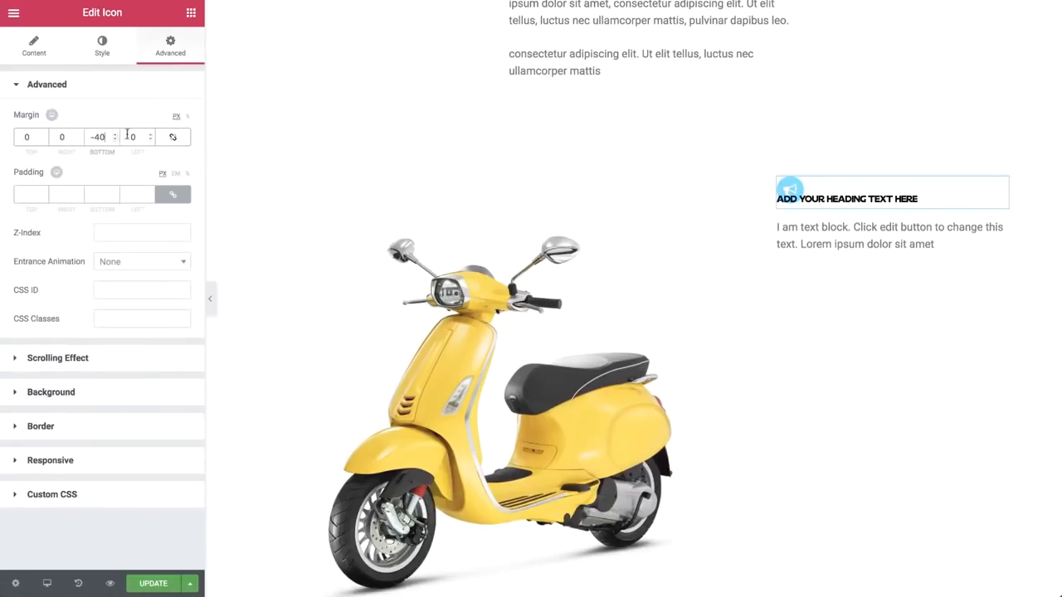
key(Tab)
text(-20)
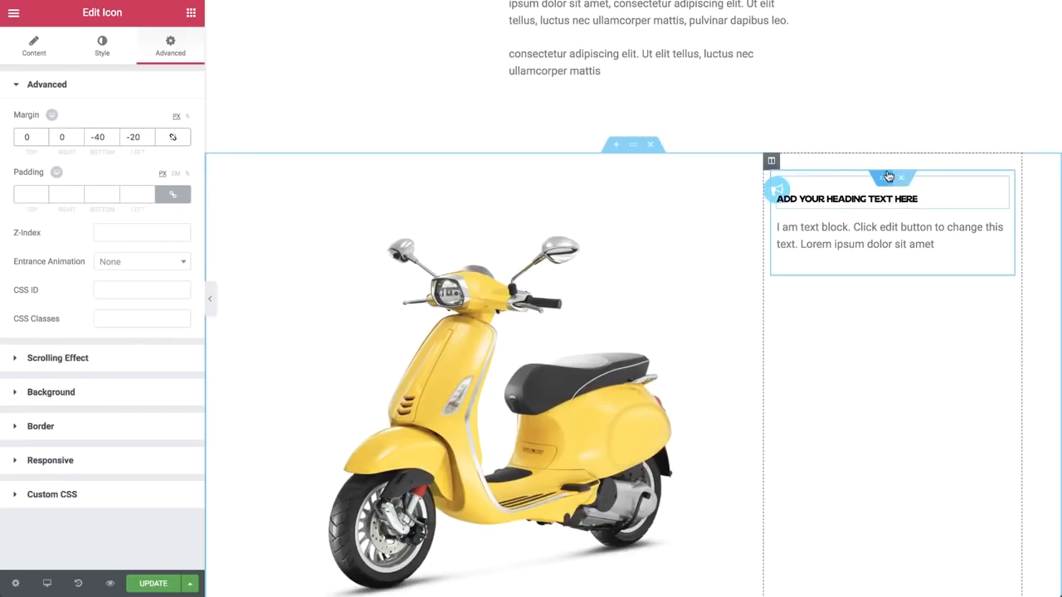
Step: Duplicate the inner section with the icon, heading and text twice to make three stacked feature blocks
click(888, 176)
right_click(888, 176)
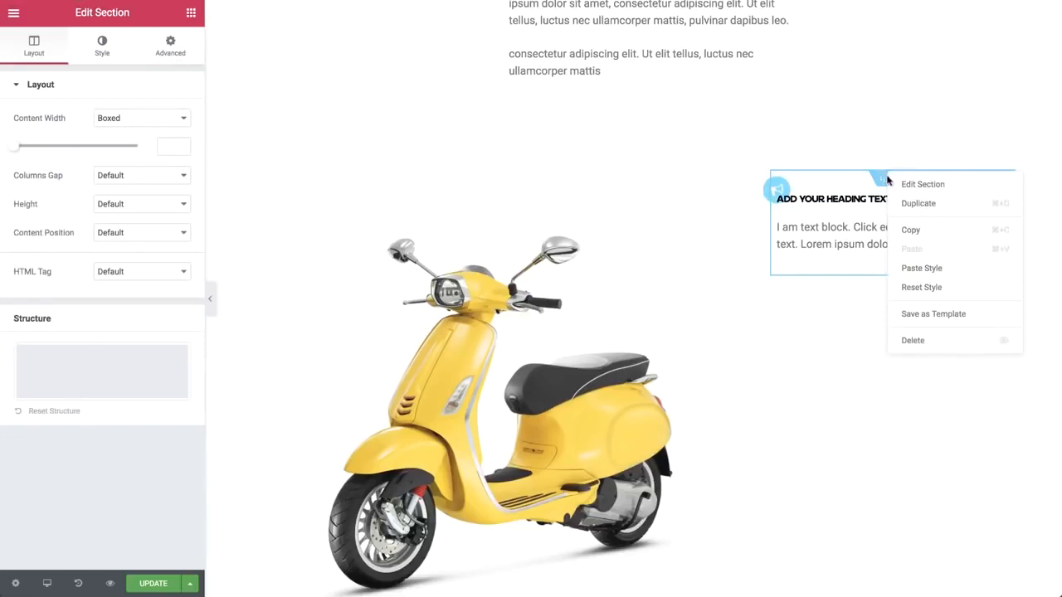
click(901, 203)
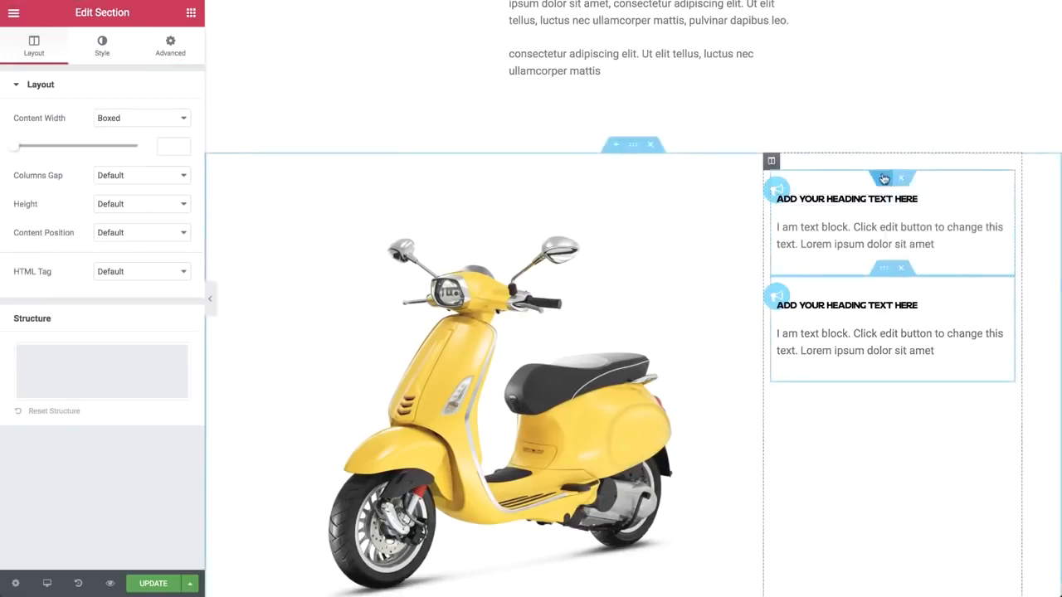
right_click(884, 180)
click(908, 215)
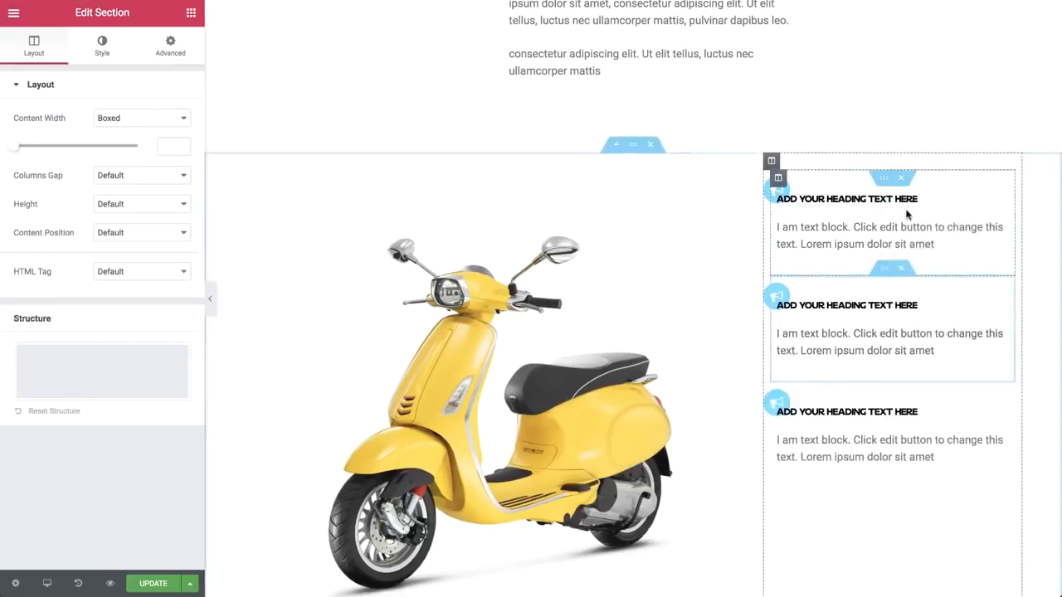
Step: Change the icon of the second feature block to search-plus
click(772, 298)
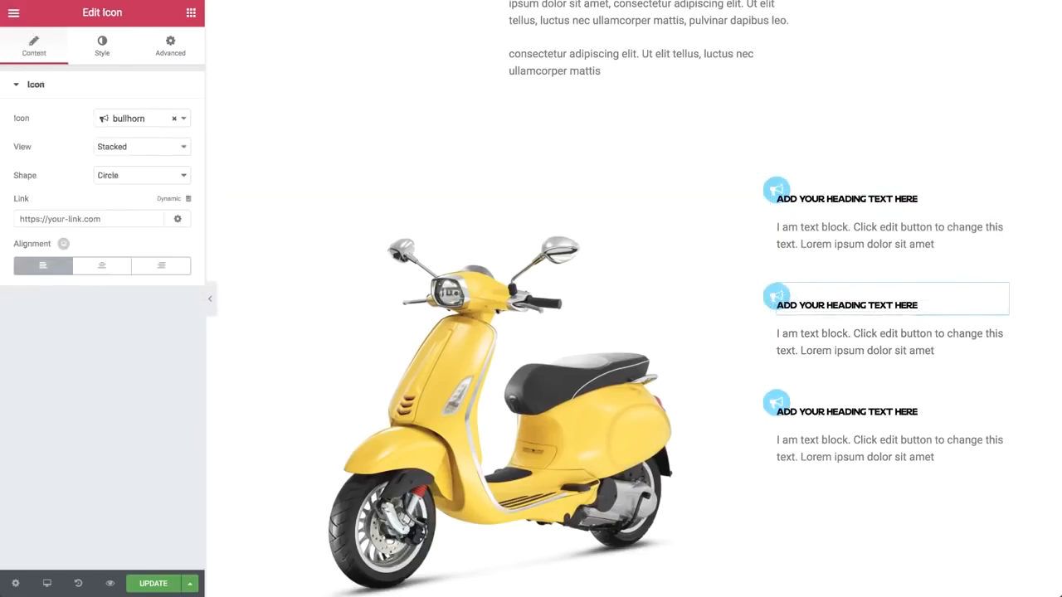
click(129, 119)
text(search)
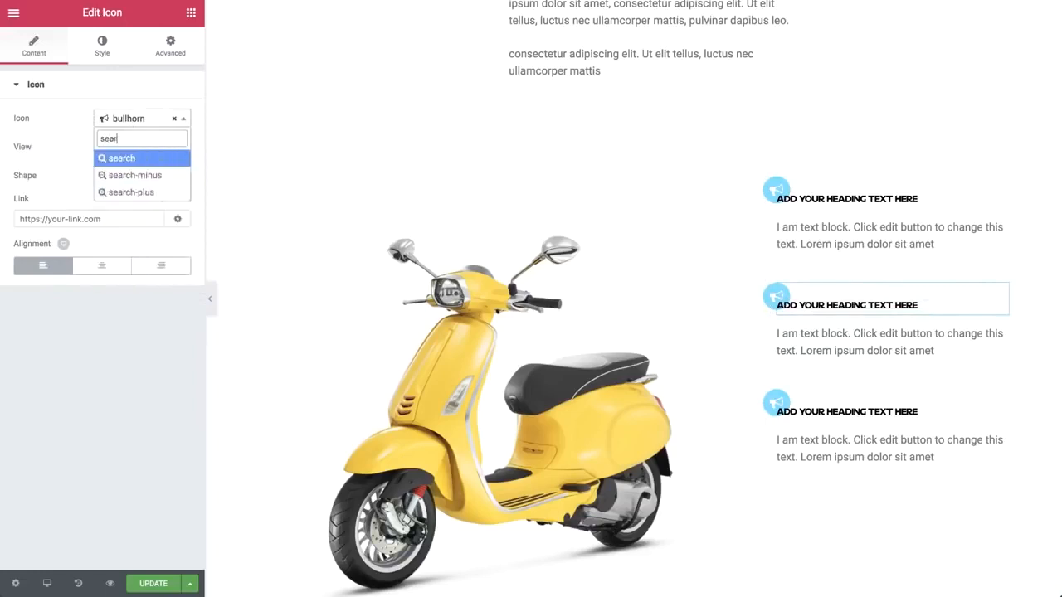
click(124, 191)
Step: Change the icon of the third feature block to circle
click(778, 404)
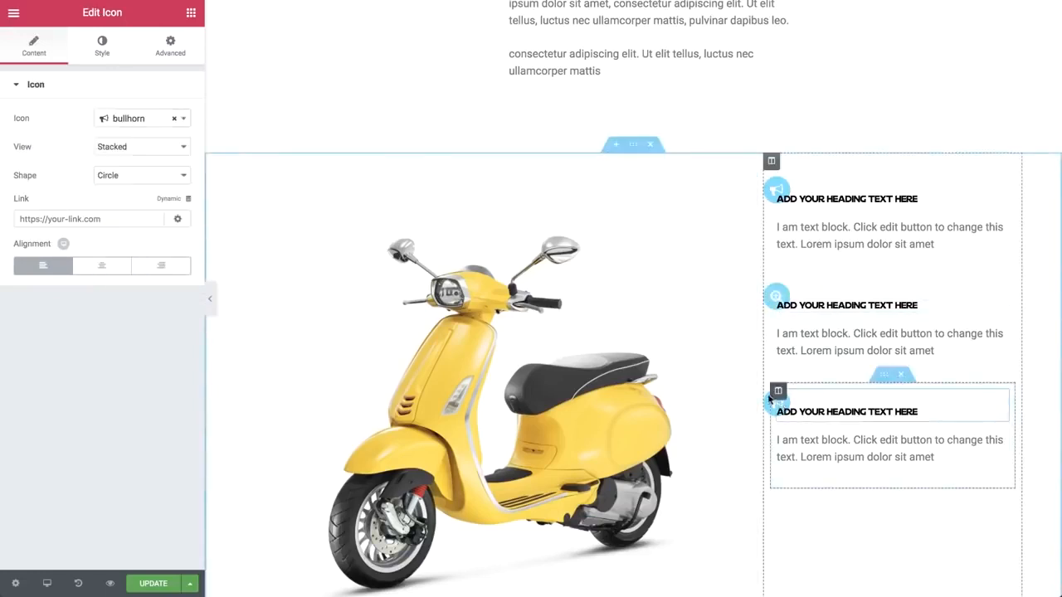
click(120, 123)
text(circ)
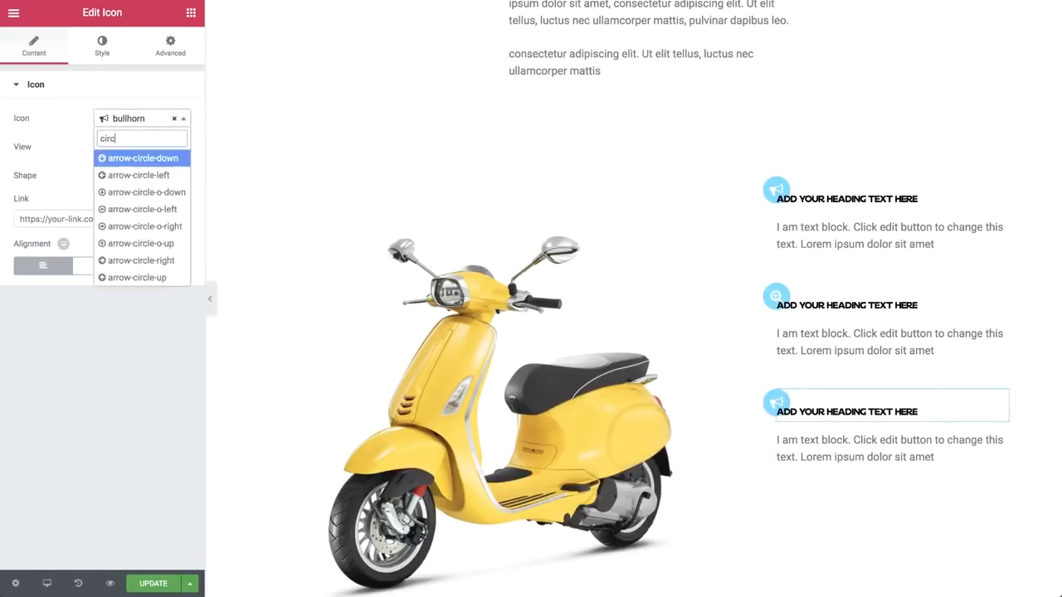
scroll(115, 200, down, 5)
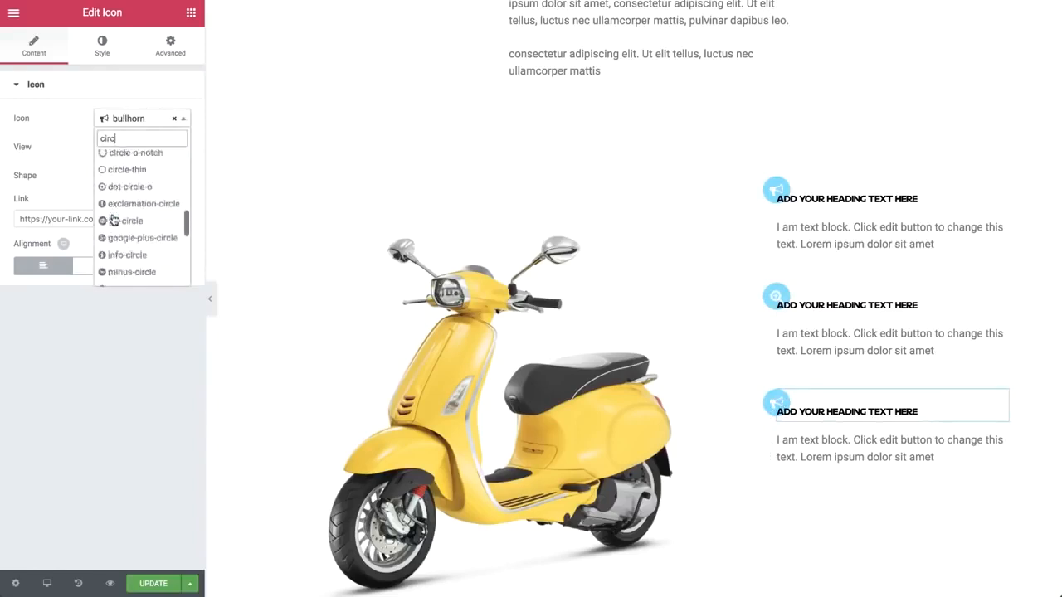
click(115, 200)
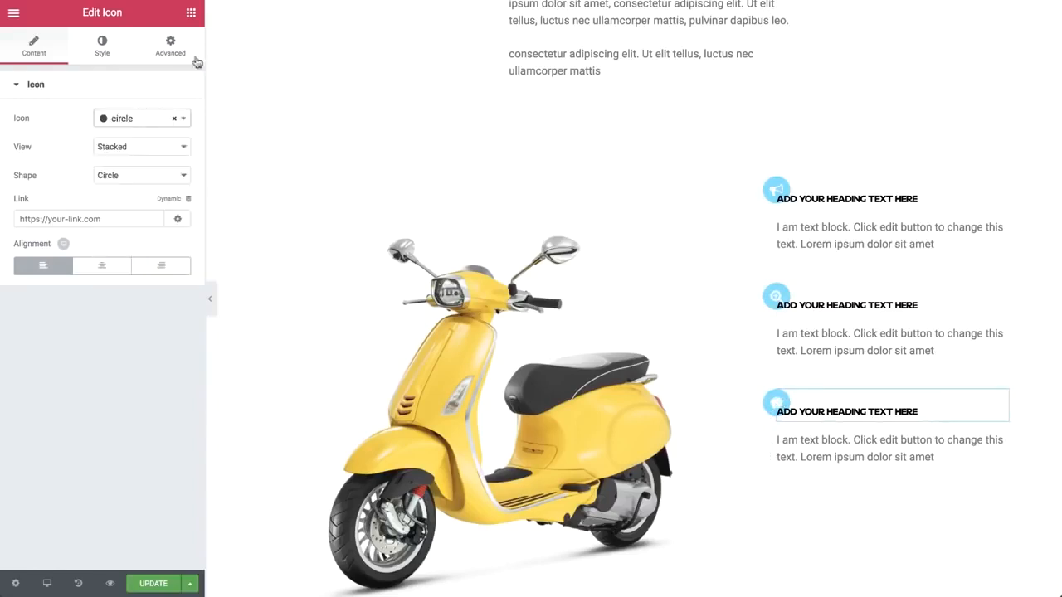
Step: Add a new single-column section below the scooter features section
click(190, 14)
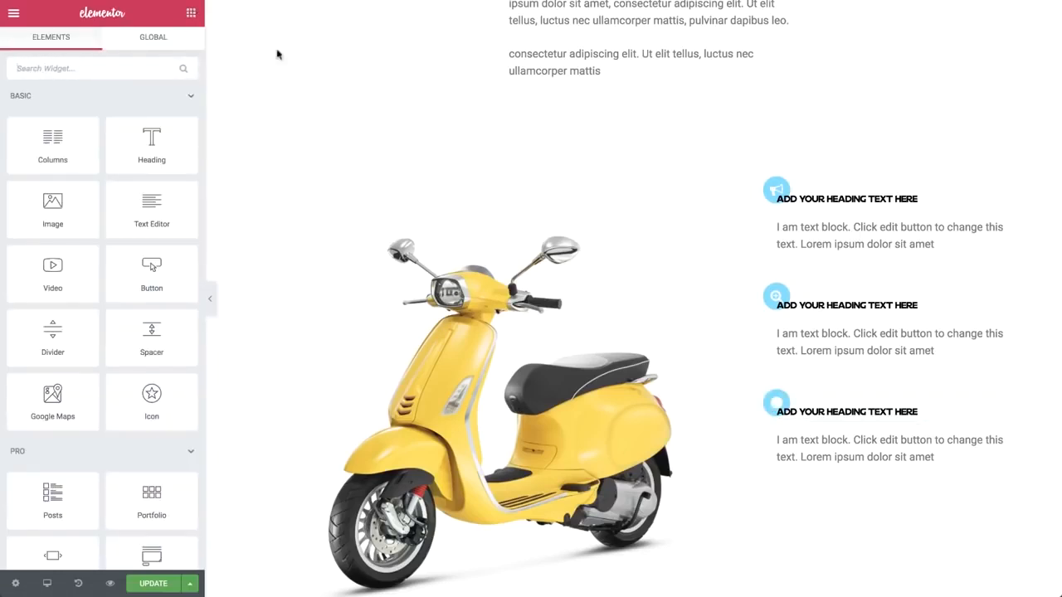
scroll(315, 74, down, 3)
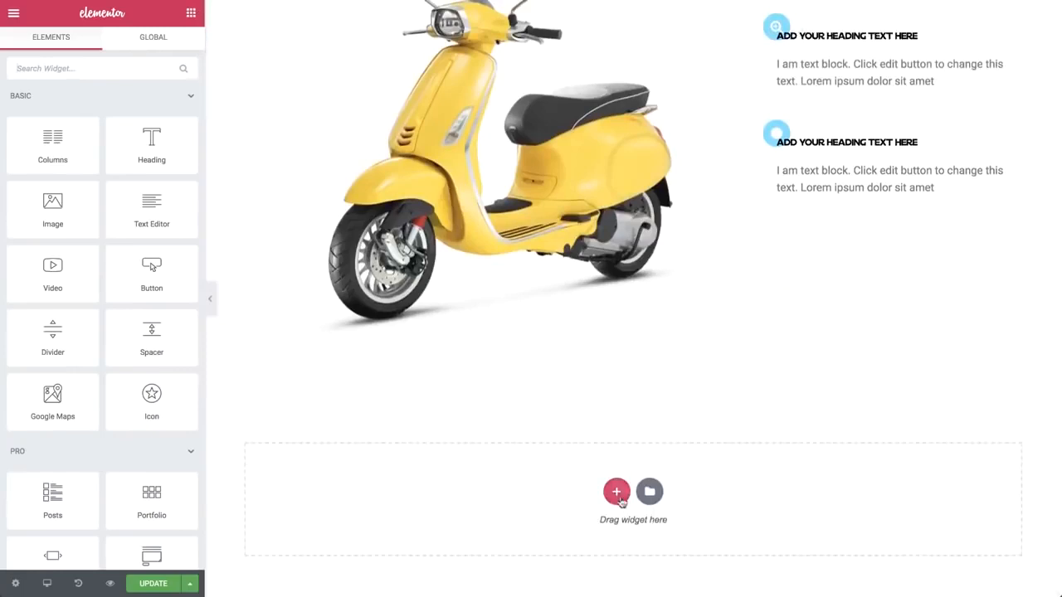
click(616, 491)
scroll(531, 494, down, 1)
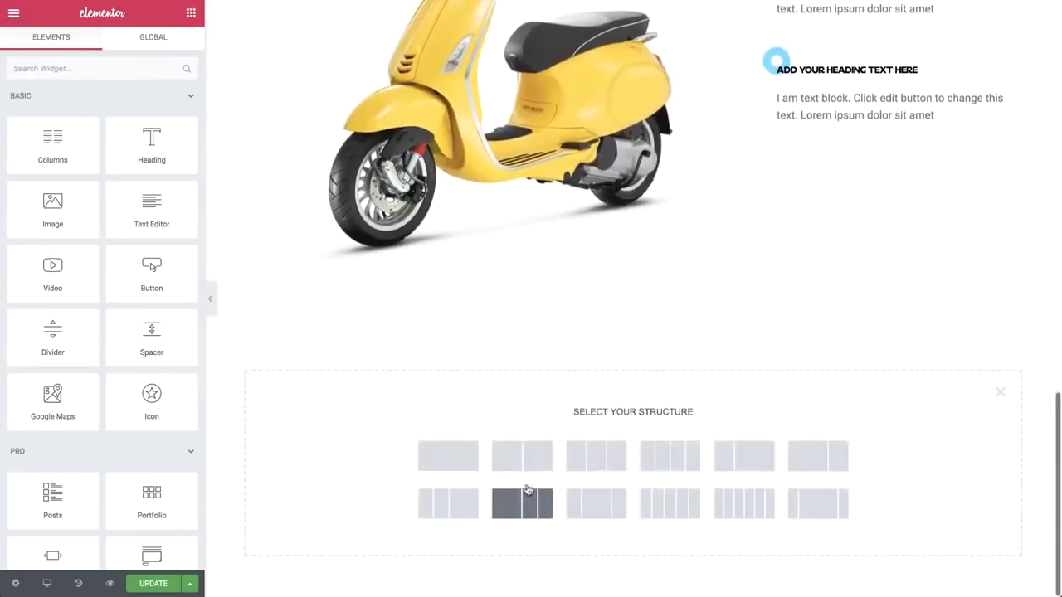
click(448, 456)
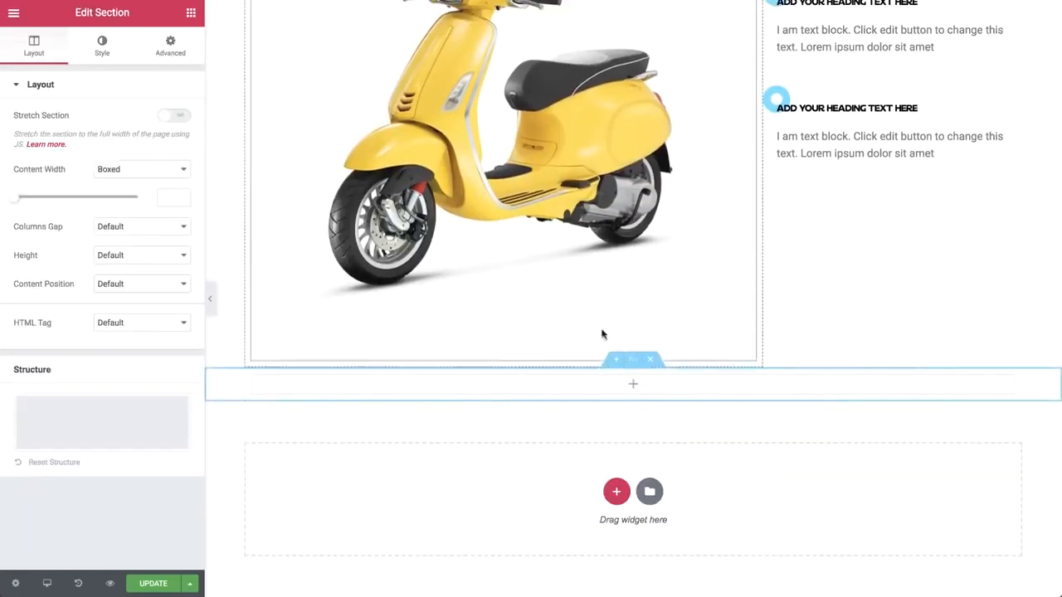
Step: Add a Heading widget to the new section below the scooter features and set its title to "gallery"
click(190, 13)
drag(148, 137, 470, 385)
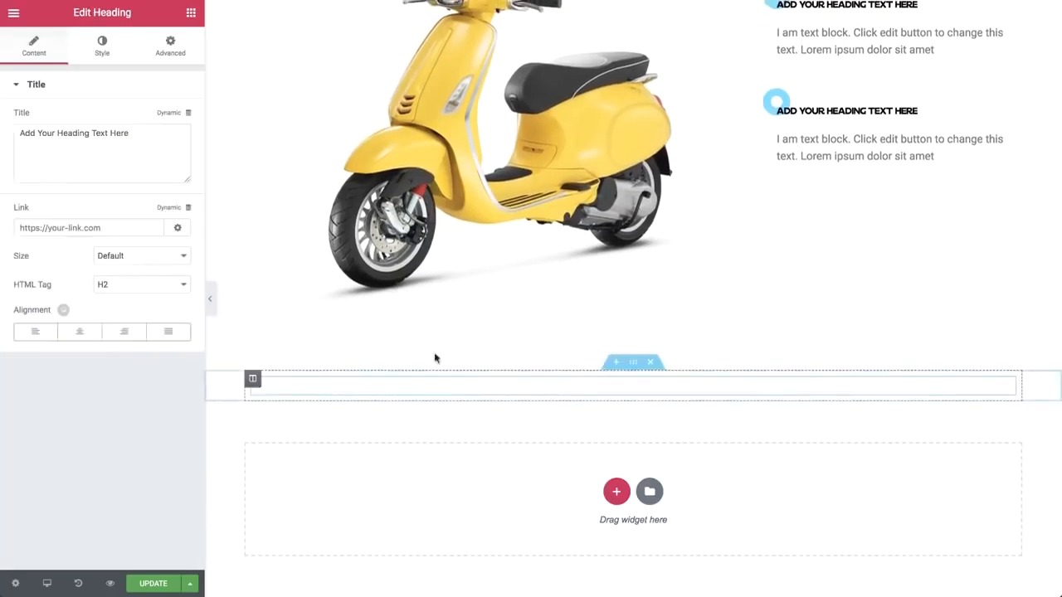
double_click(119, 132)
triple_click(118, 132)
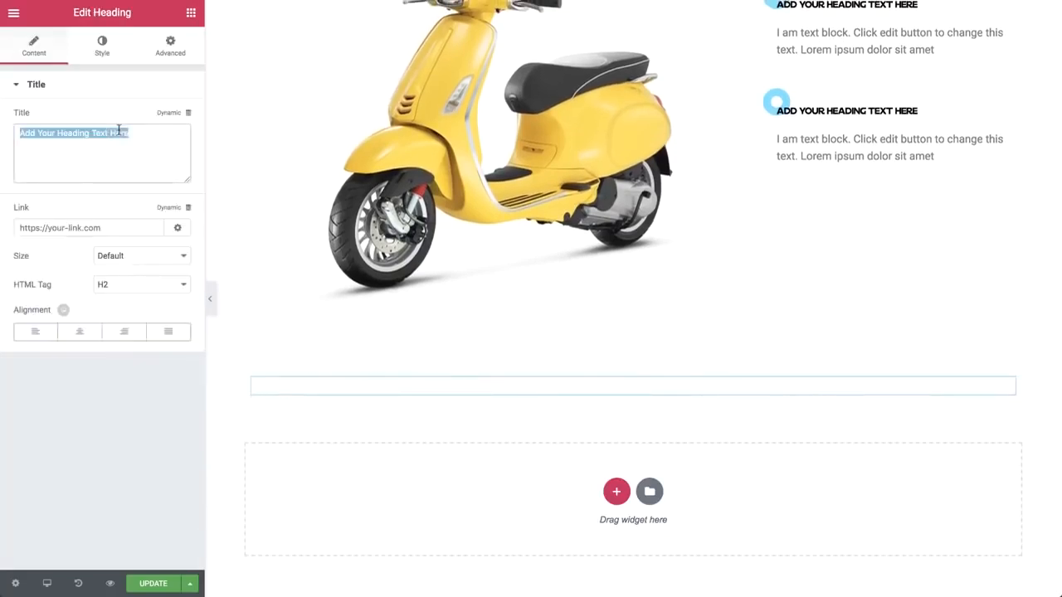
key(BackSpace)
text(gallery)
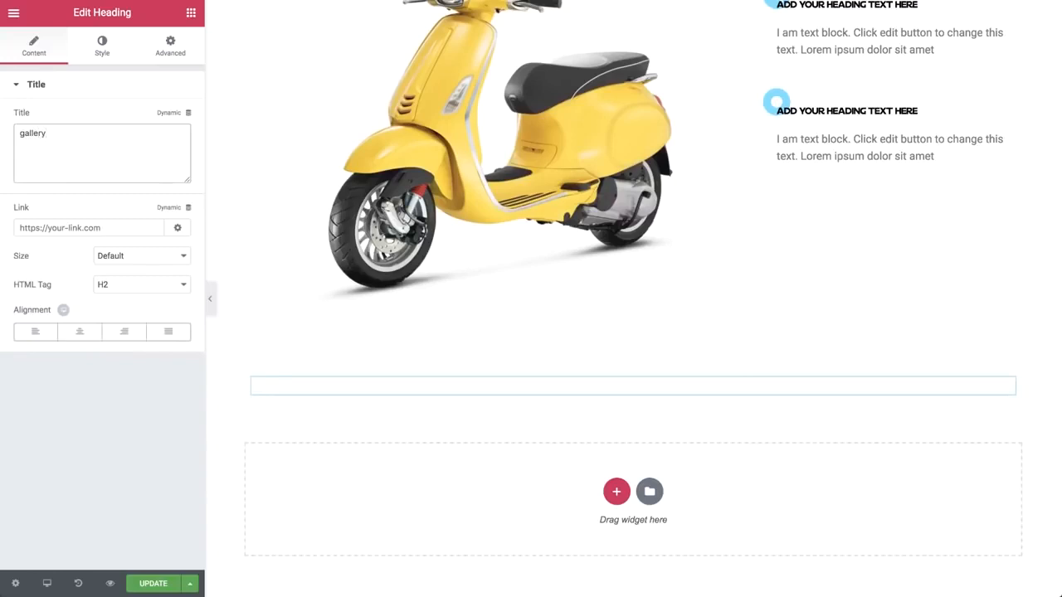
Step: Copy the About heading and apply its style to the gallery heading
scroll(410, 154, up, 6)
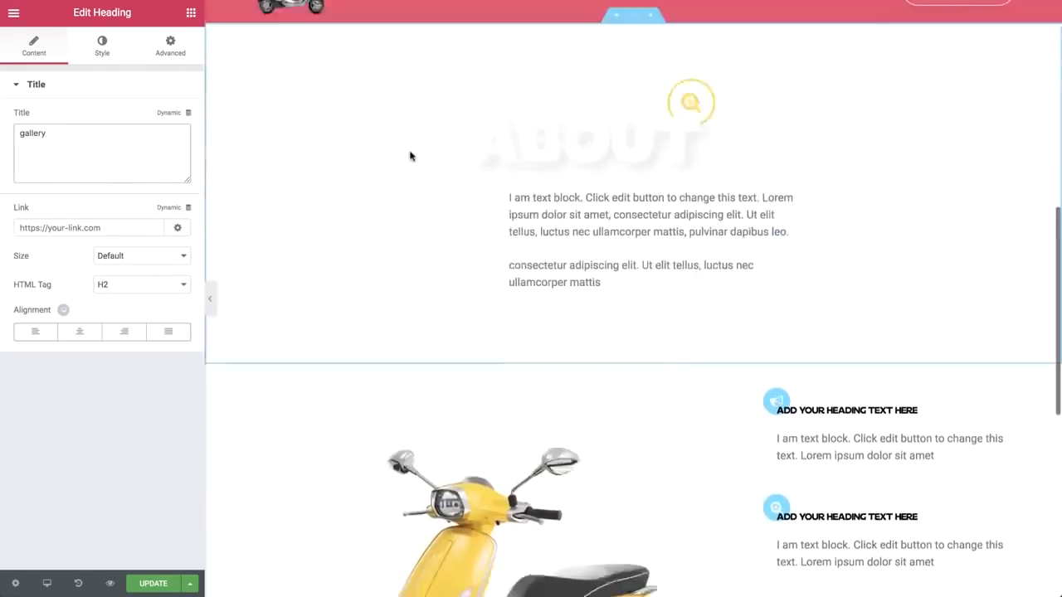
scroll(410, 156, up, 2)
right_click(546, 196)
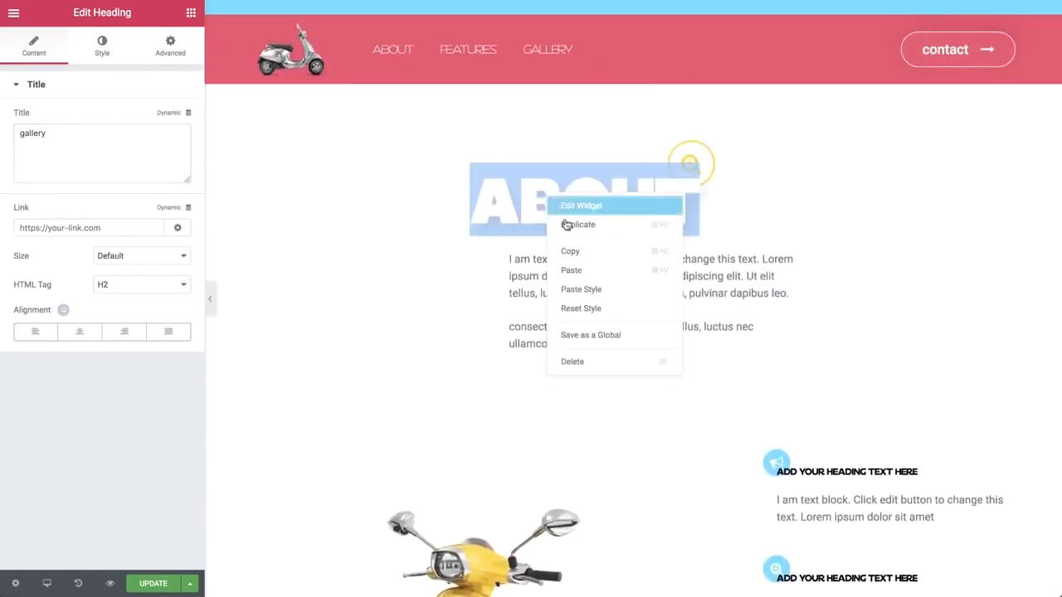
click(576, 251)
scroll(404, 394, down, 6)
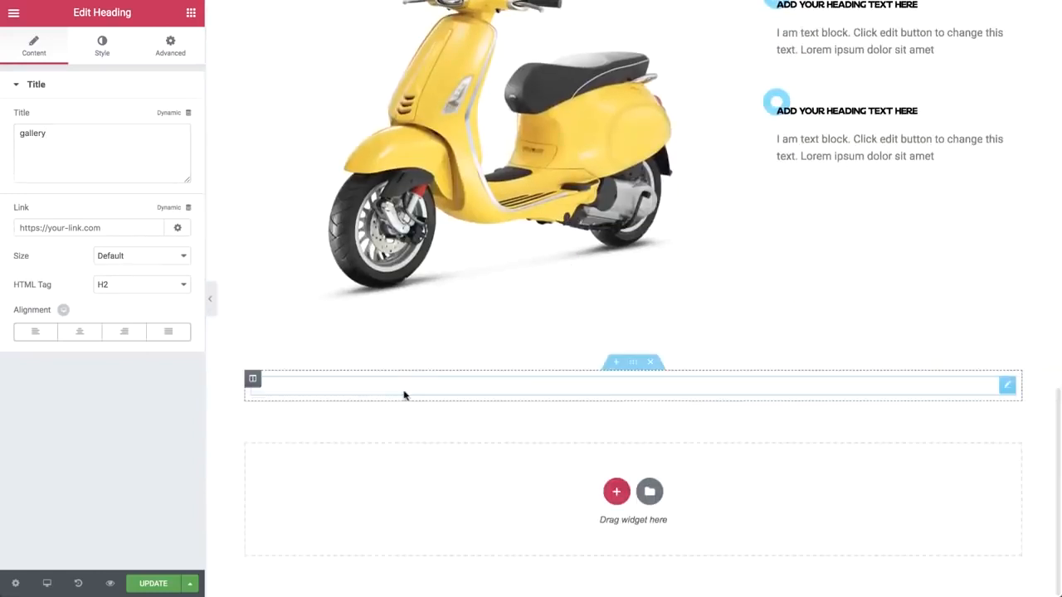
right_click(401, 390)
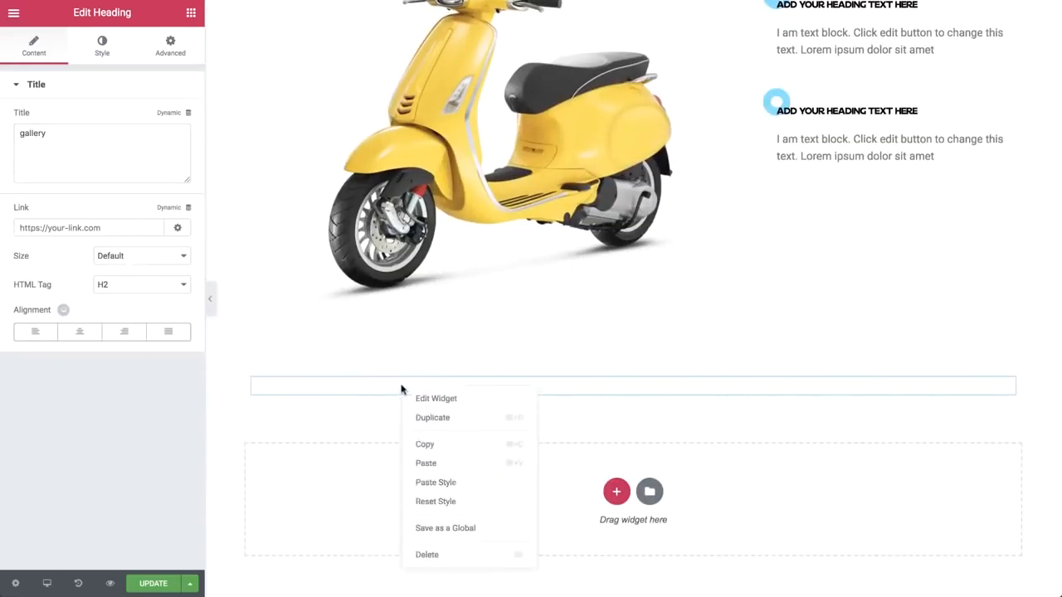
click(442, 465)
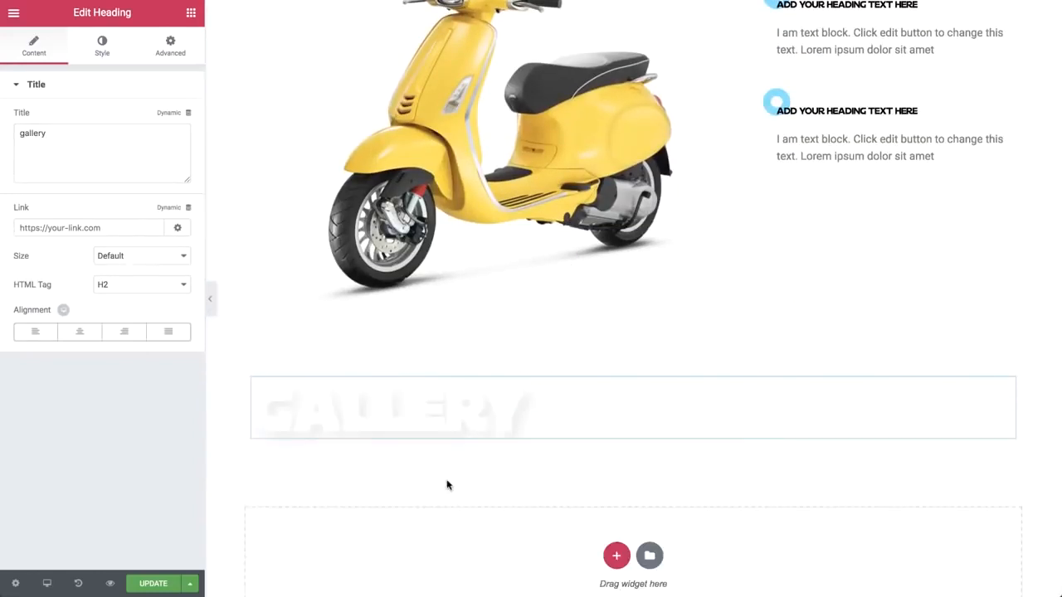
Step: Align the gallery heading to the right and set its font size to 180 px
click(126, 331)
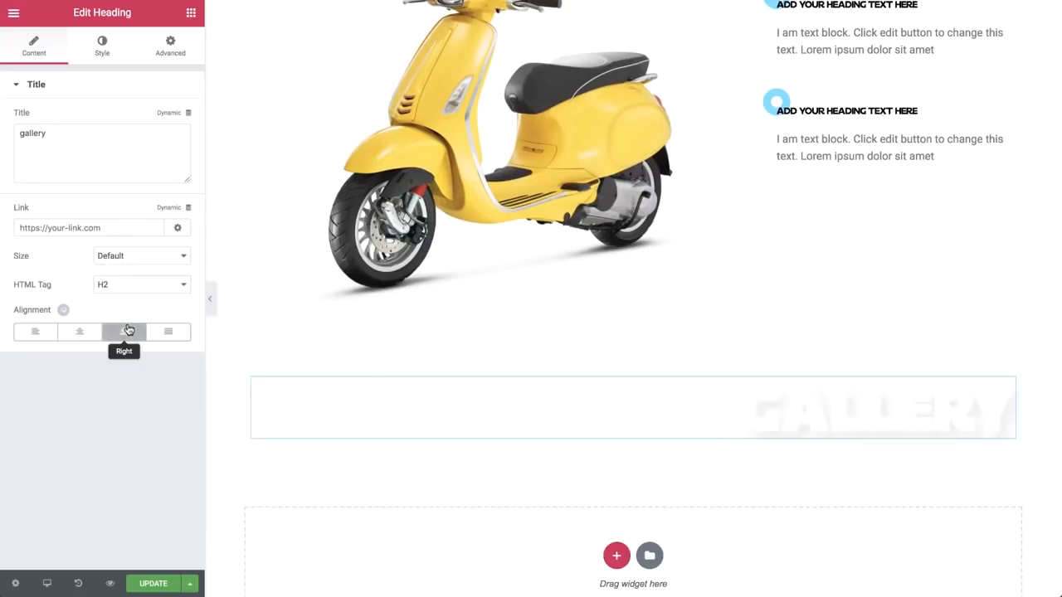
click(108, 41)
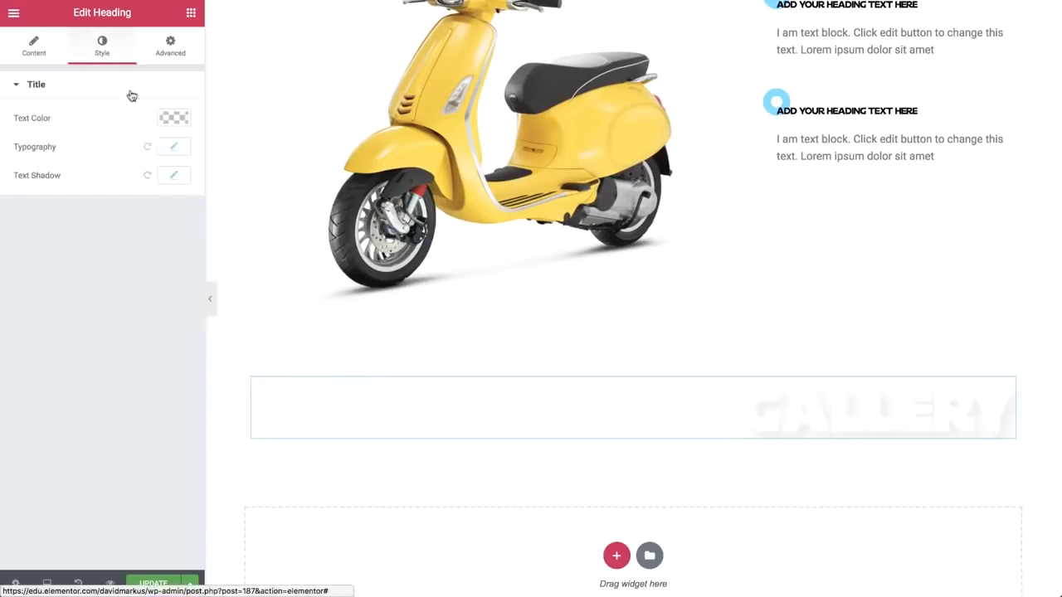
click(173, 147)
text(180)
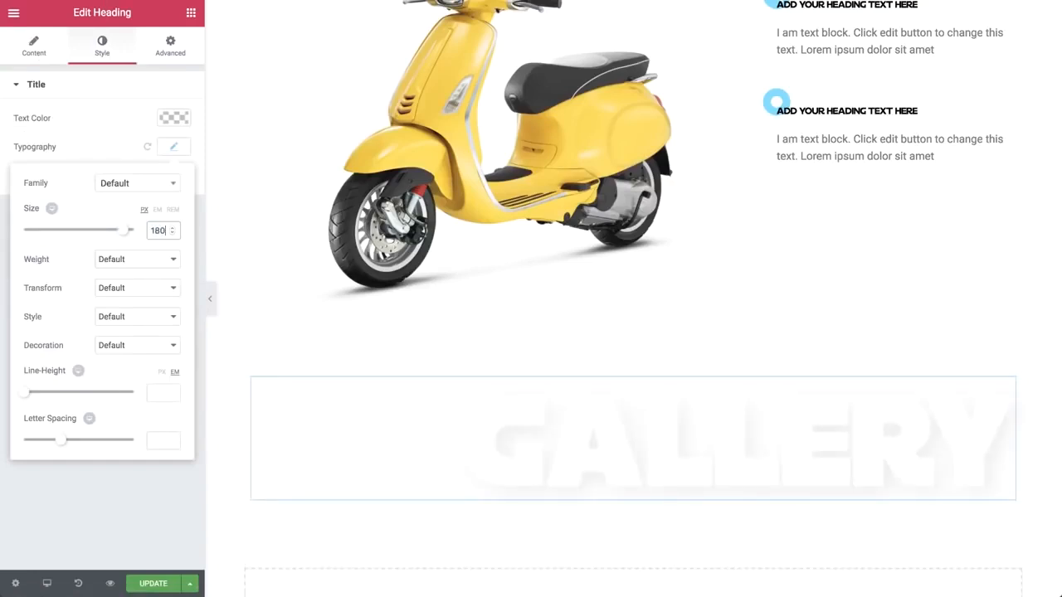
Step: Insert a Columns widget below the gallery heading and extend it to three equal columns
click(191, 13)
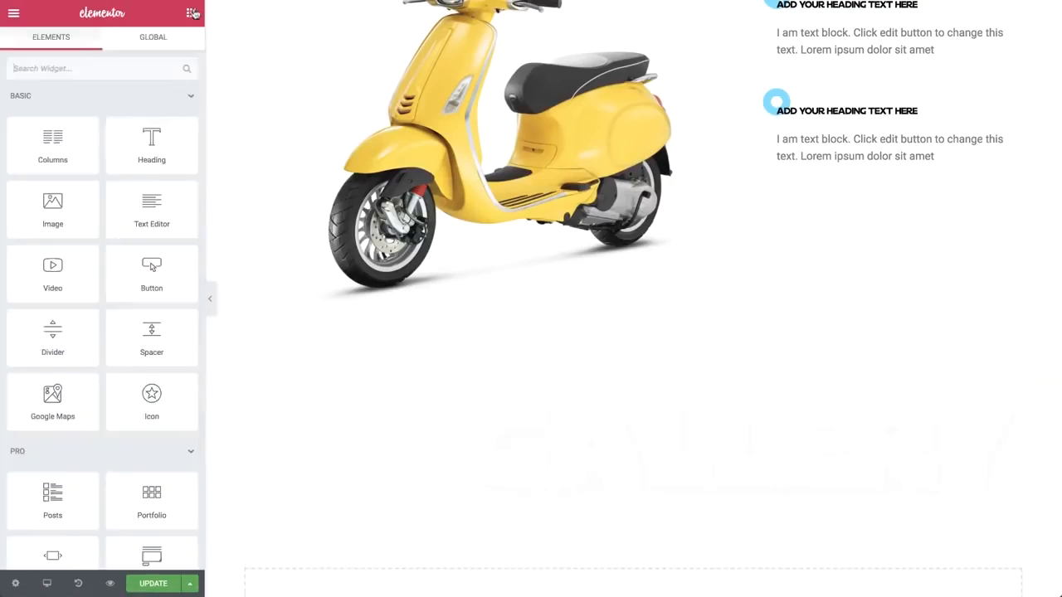
drag(121, 169, 628, 501)
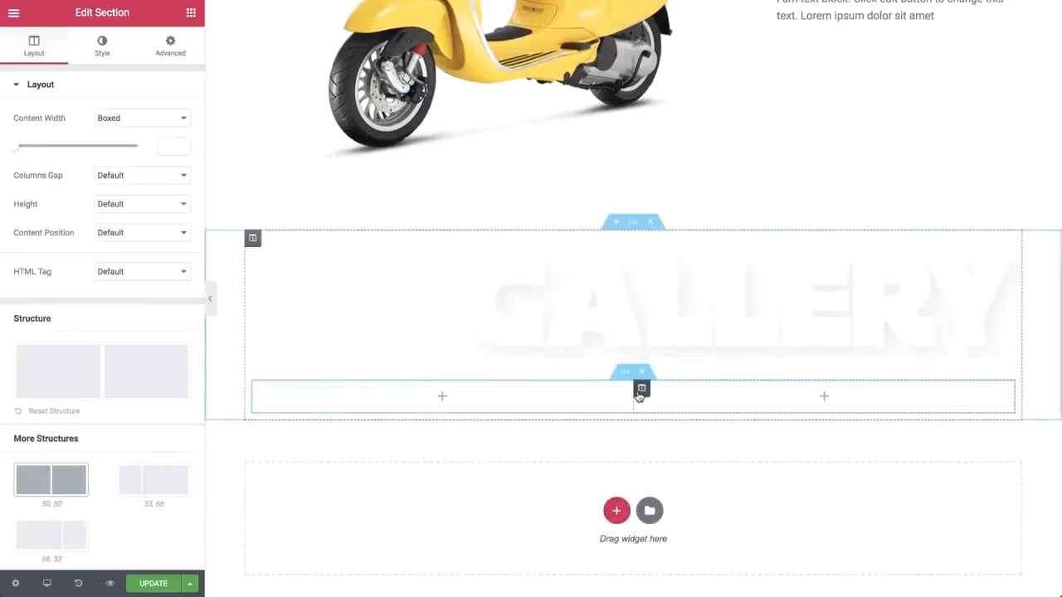
right_click(640, 396)
click(704, 449)
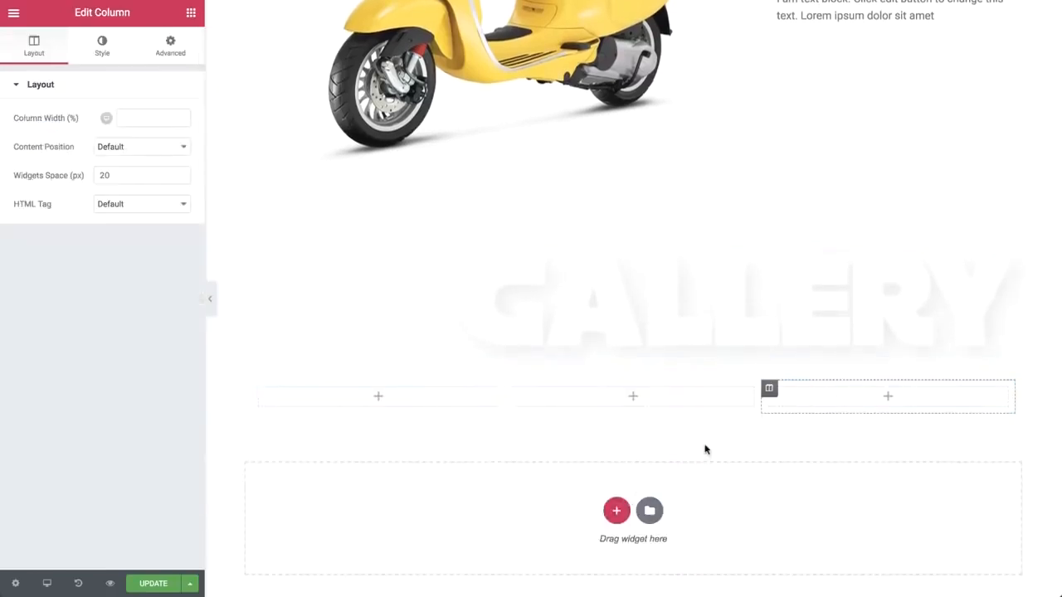
Step: Configure the three-column inner section with No Gap between columns, a Min Height of 350 and Middle content position
click(626, 381)
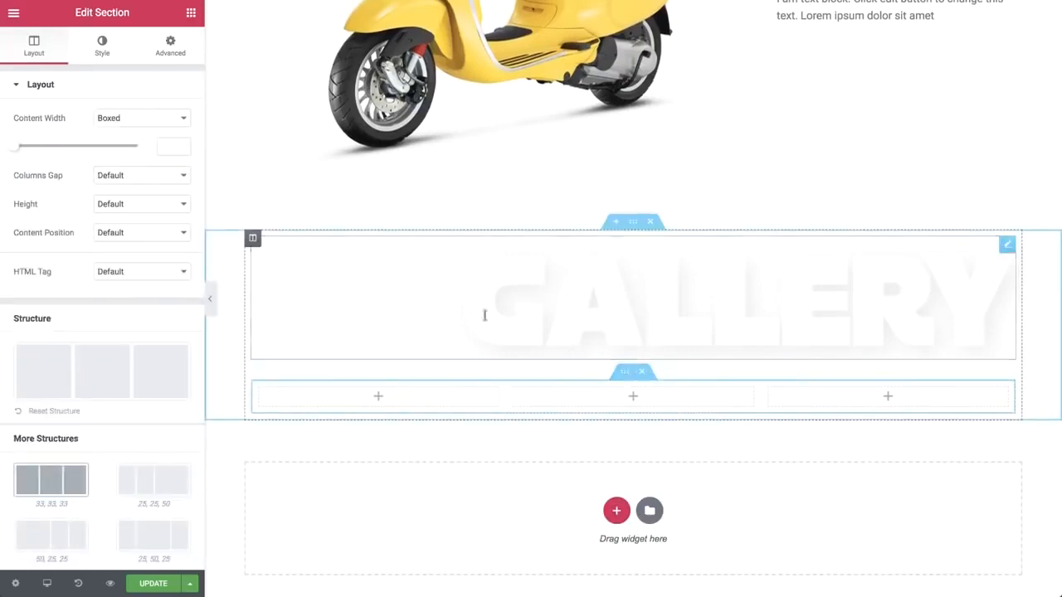
click(143, 177)
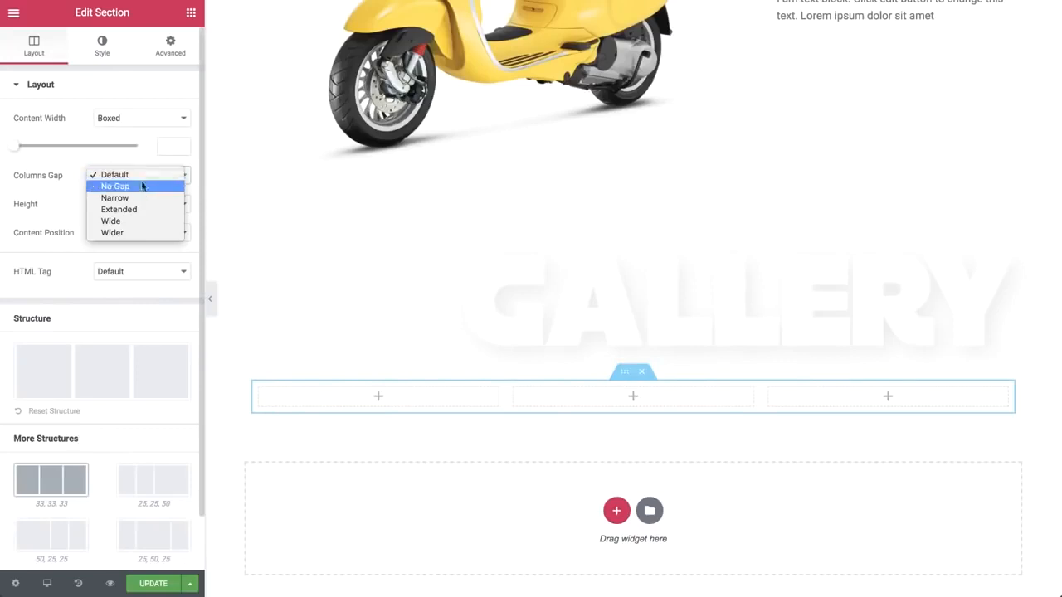
click(142, 187)
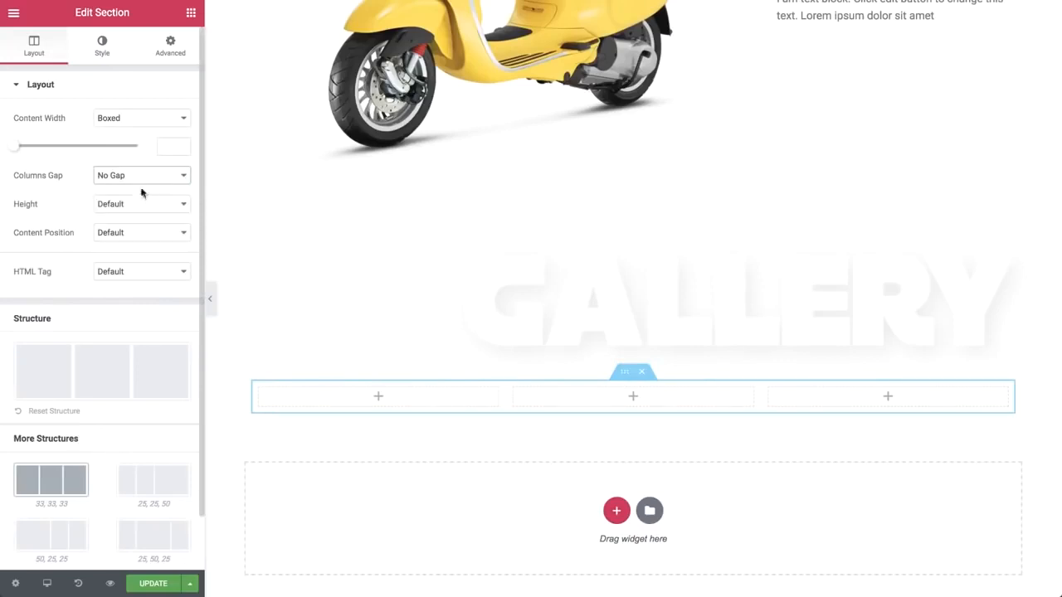
click(141, 204)
click(142, 216)
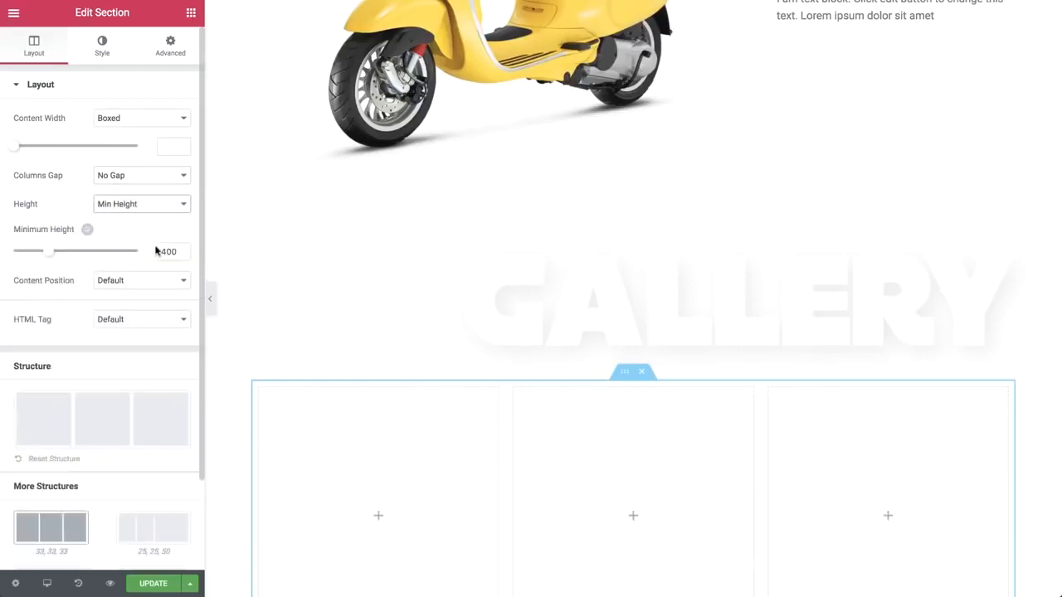
double_click(157, 251)
text(350)
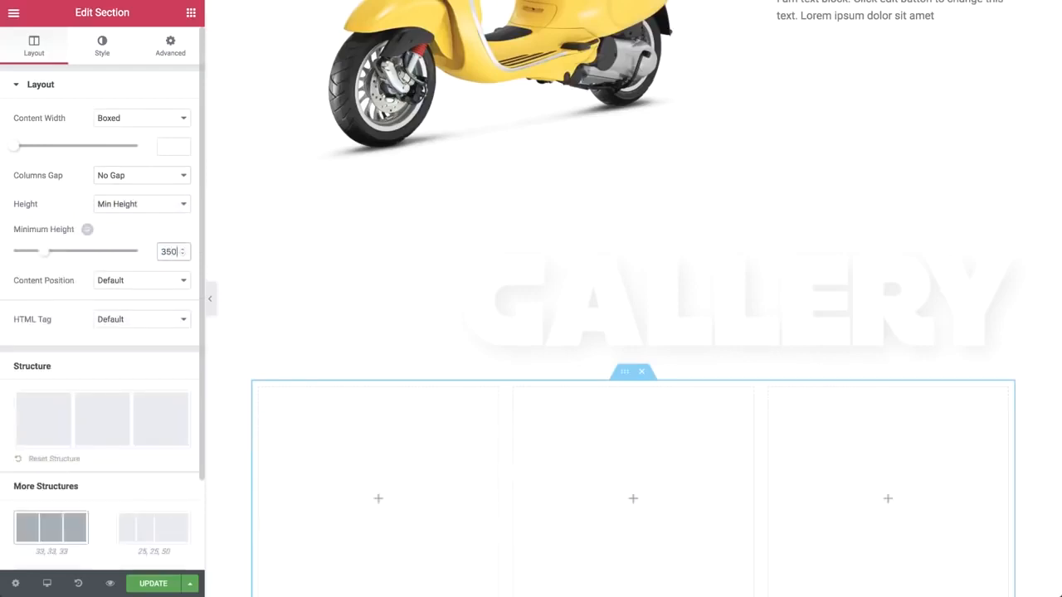
click(165, 283)
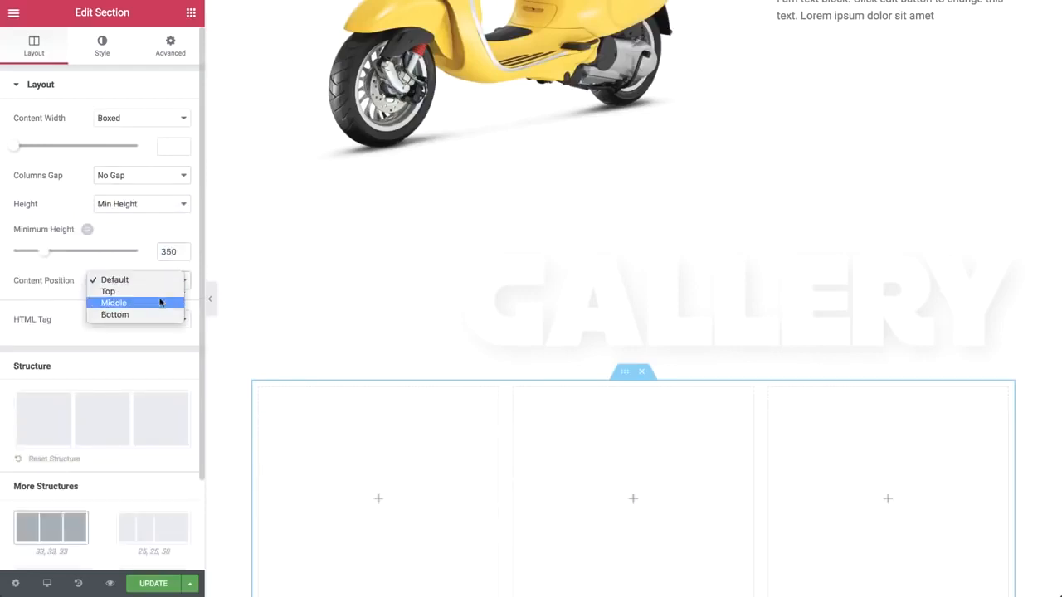
click(161, 301)
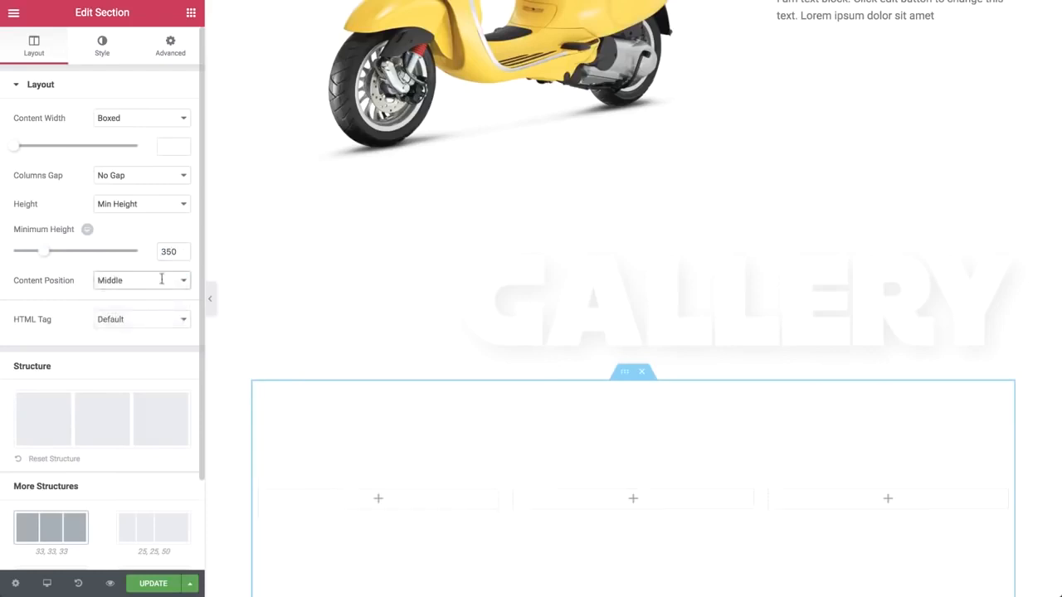
Step: Add a Spacer widget to the first gallery column and give that column a classic white (#ffffff) background
click(191, 12)
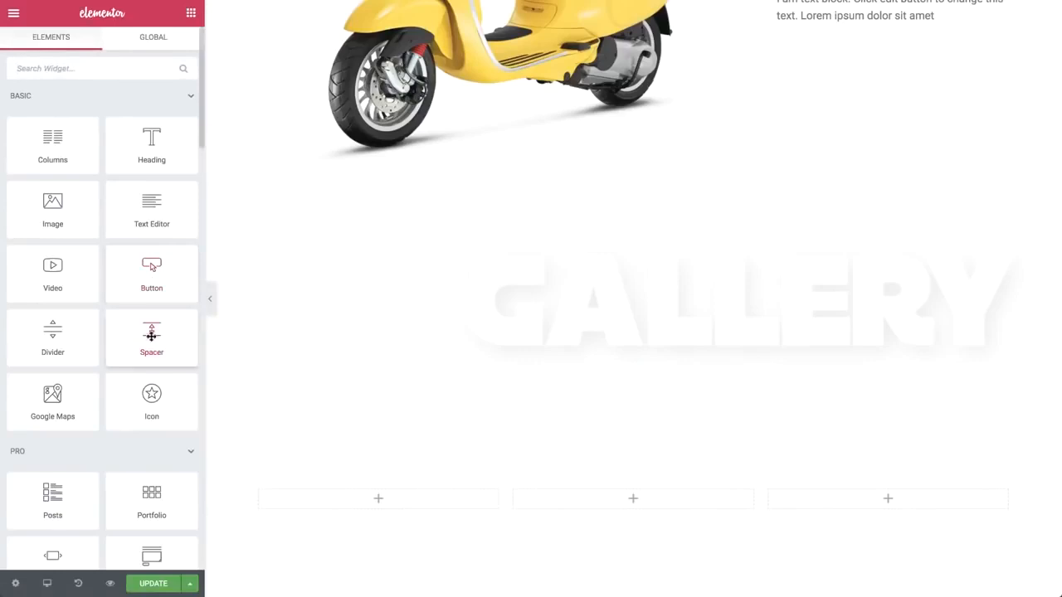
drag(153, 336, 374, 504)
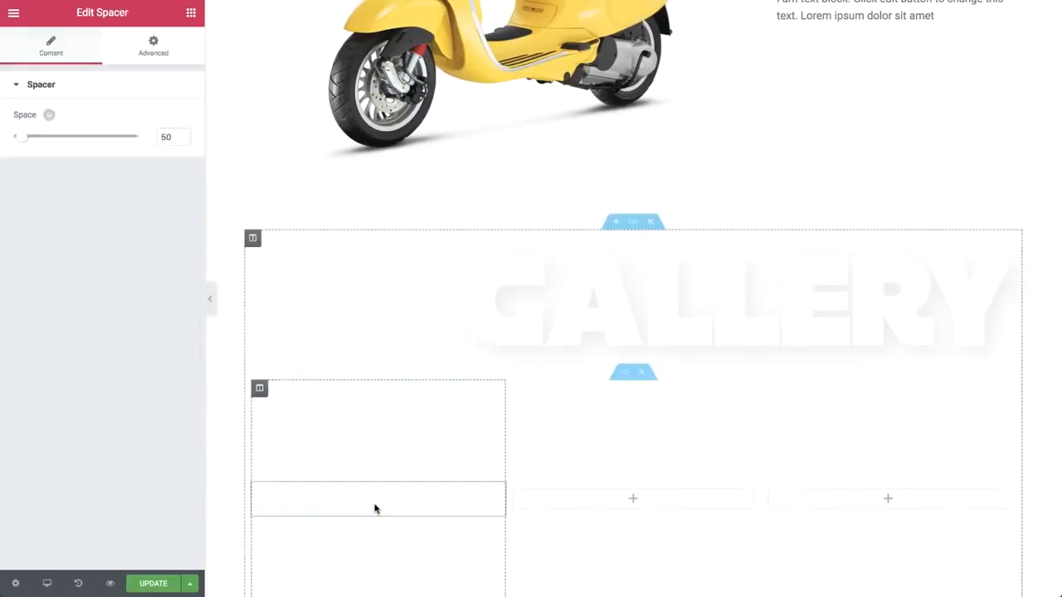
click(260, 388)
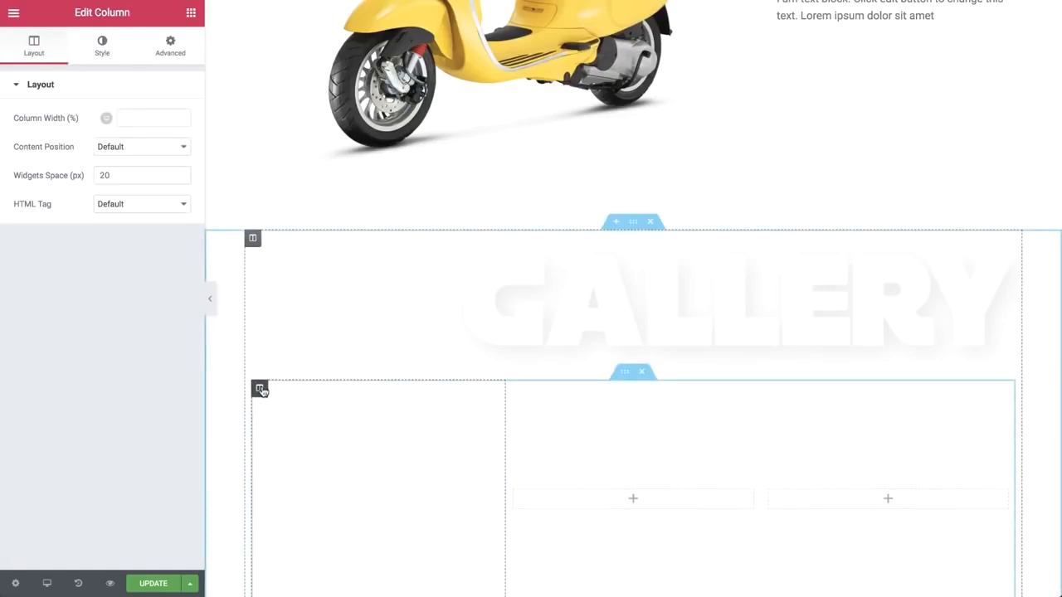
click(115, 64)
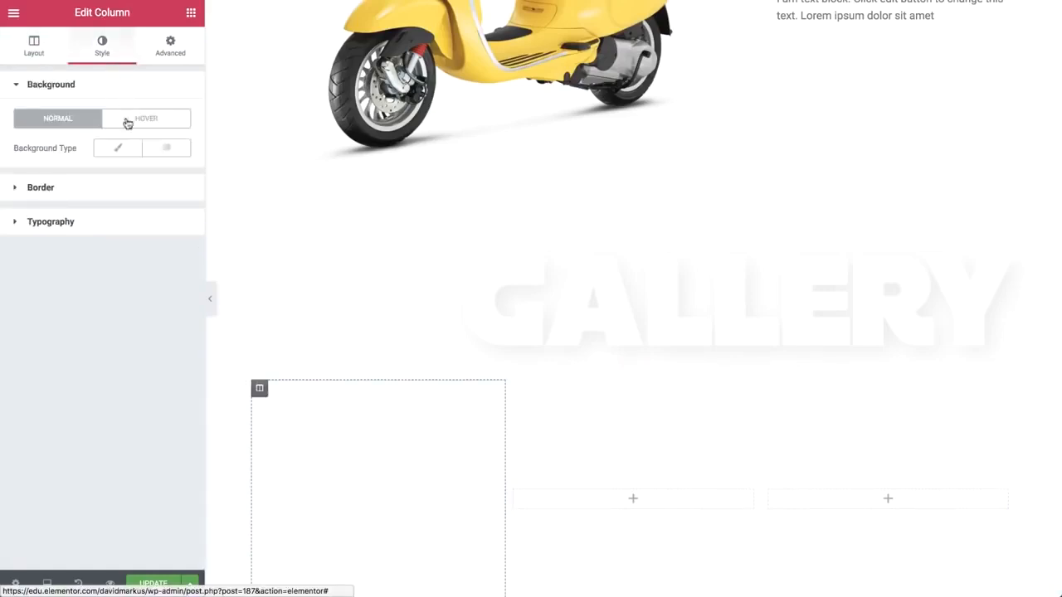
click(129, 149)
click(181, 178)
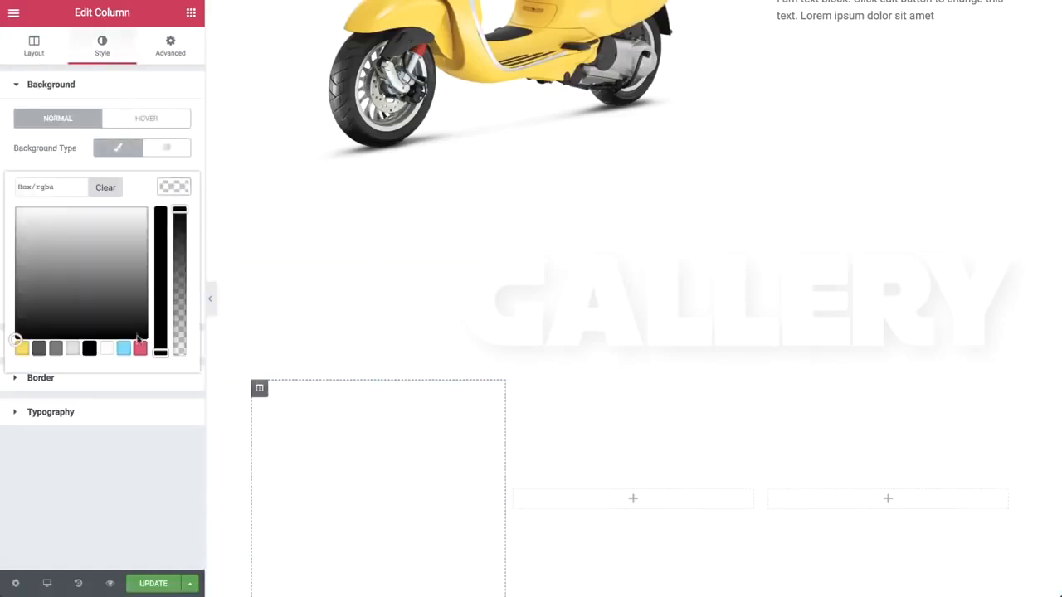
click(107, 348)
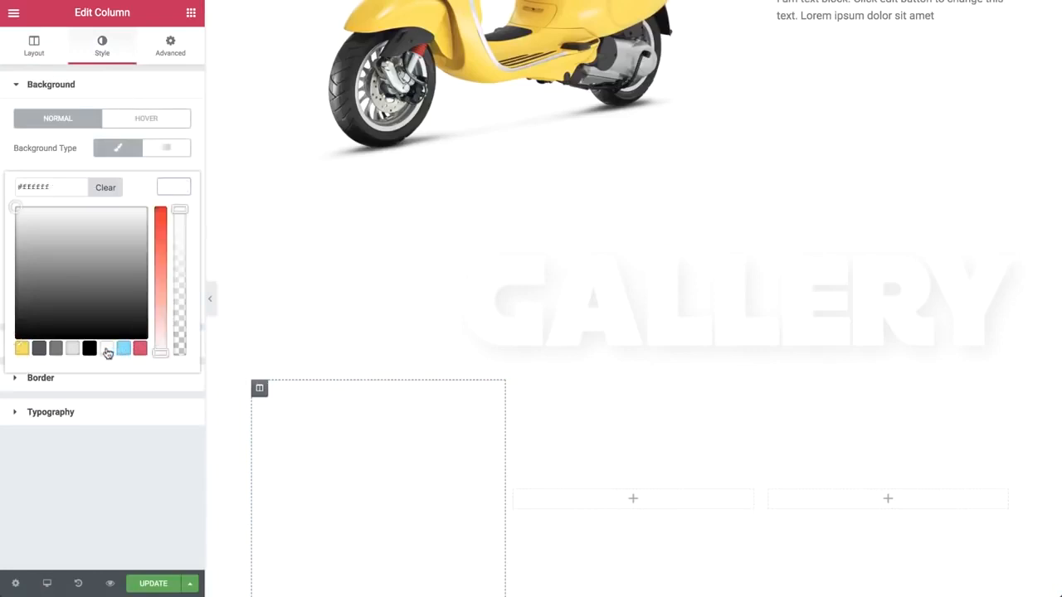
Step: Set the silver scooter's rear view as the first column's background image, positioned Center Right
click(172, 186)
click(131, 232)
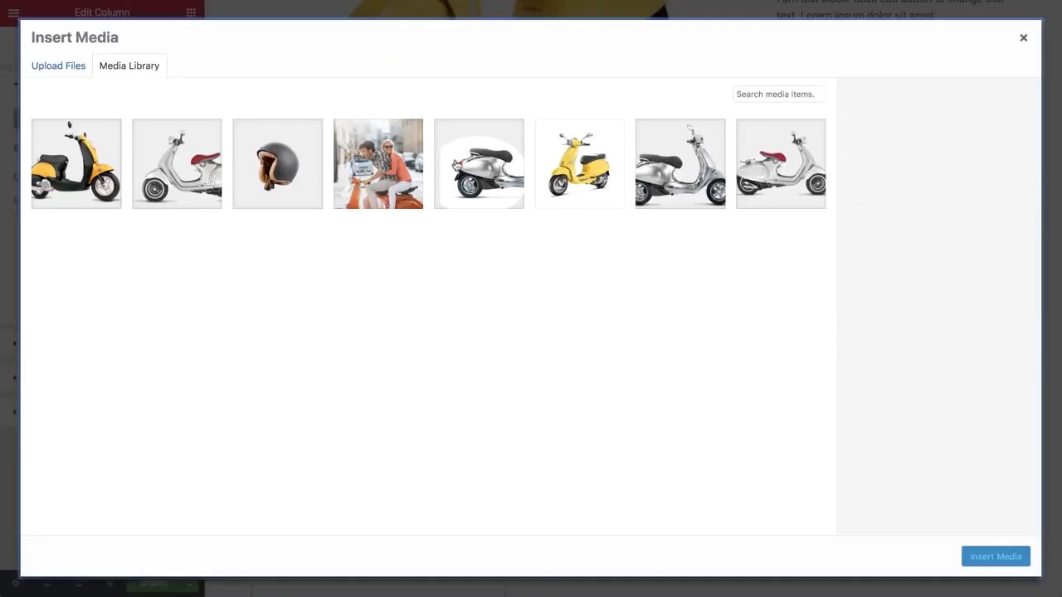
click(458, 164)
click(1006, 557)
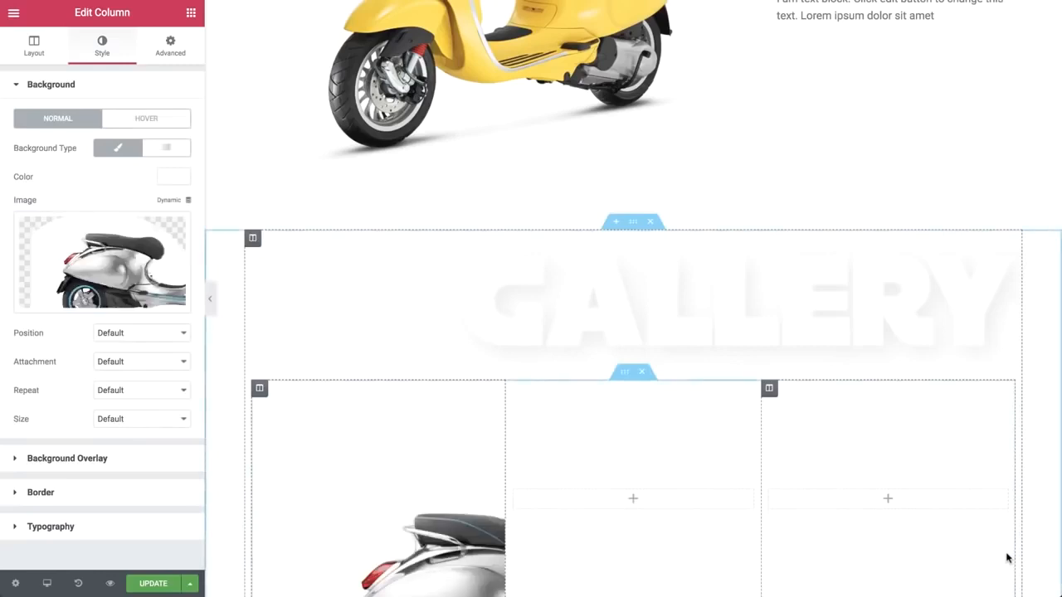
click(137, 333)
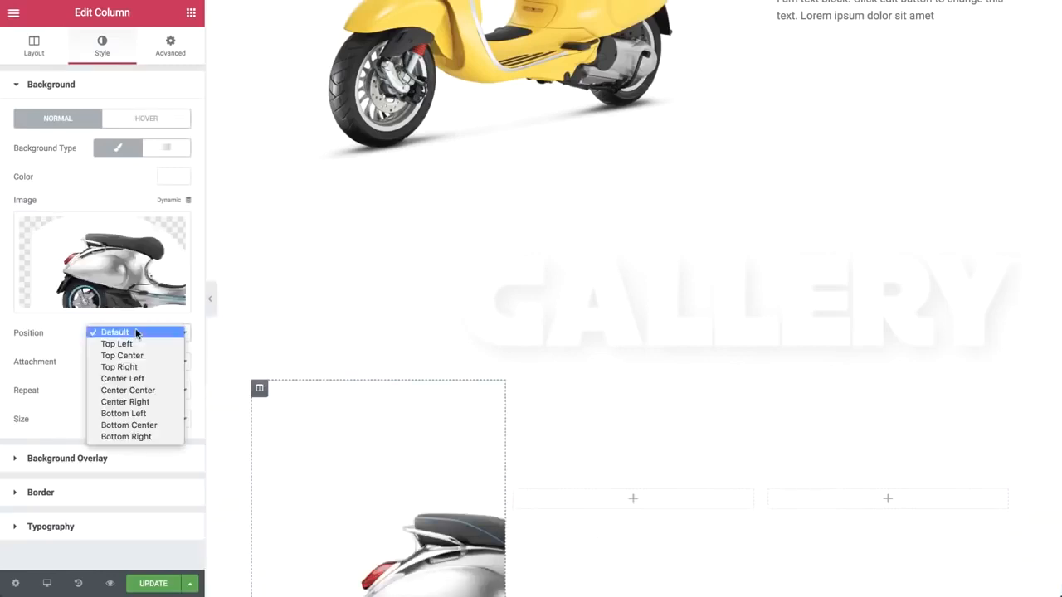
click(138, 402)
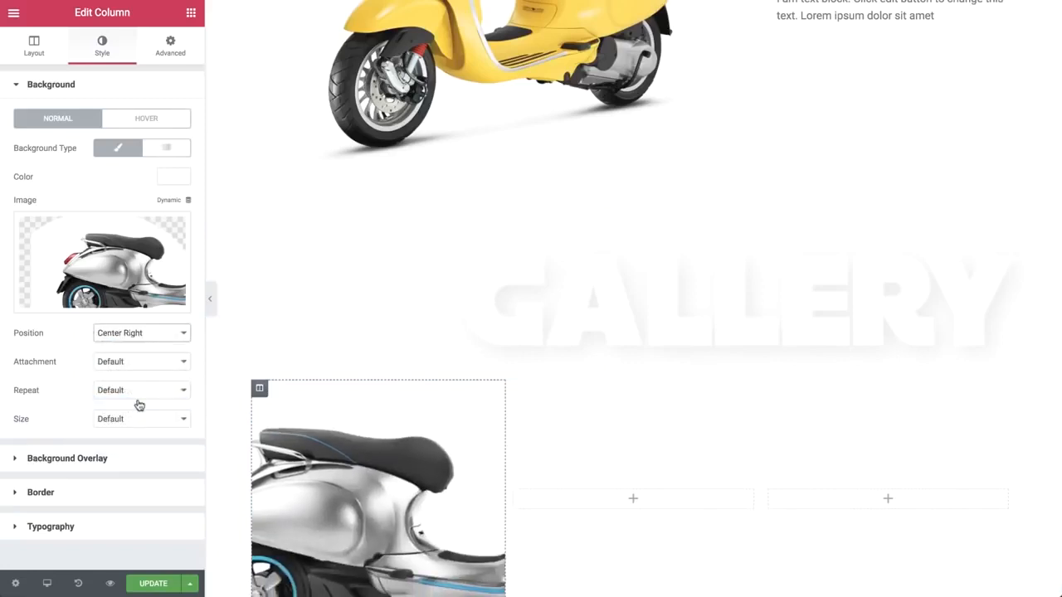
Step: Set the first gallery column's background image size to Contain and its repeat to No-repeat
click(139, 419)
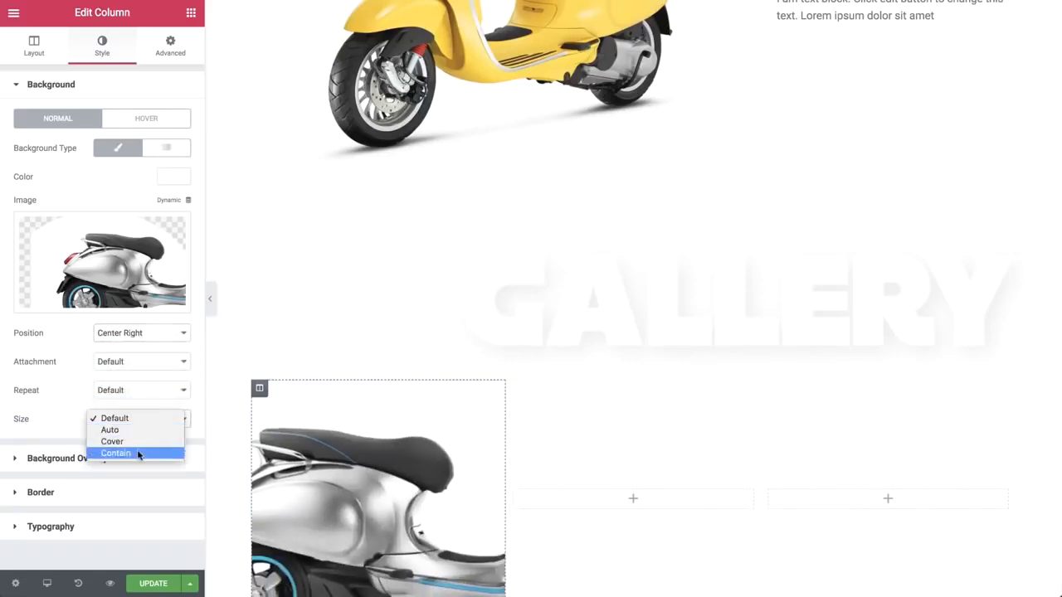
click(137, 453)
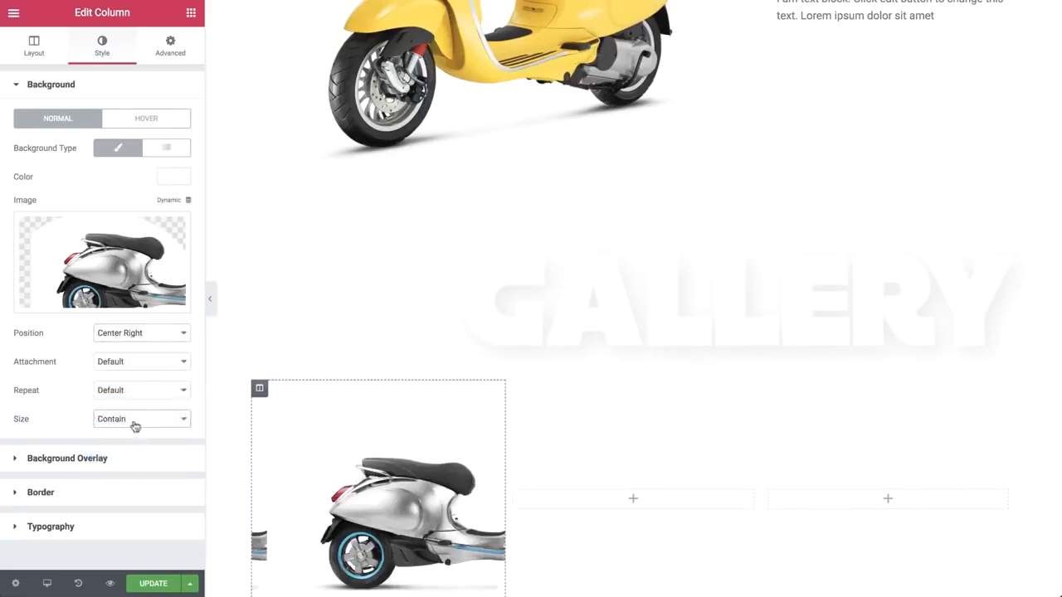
click(126, 393)
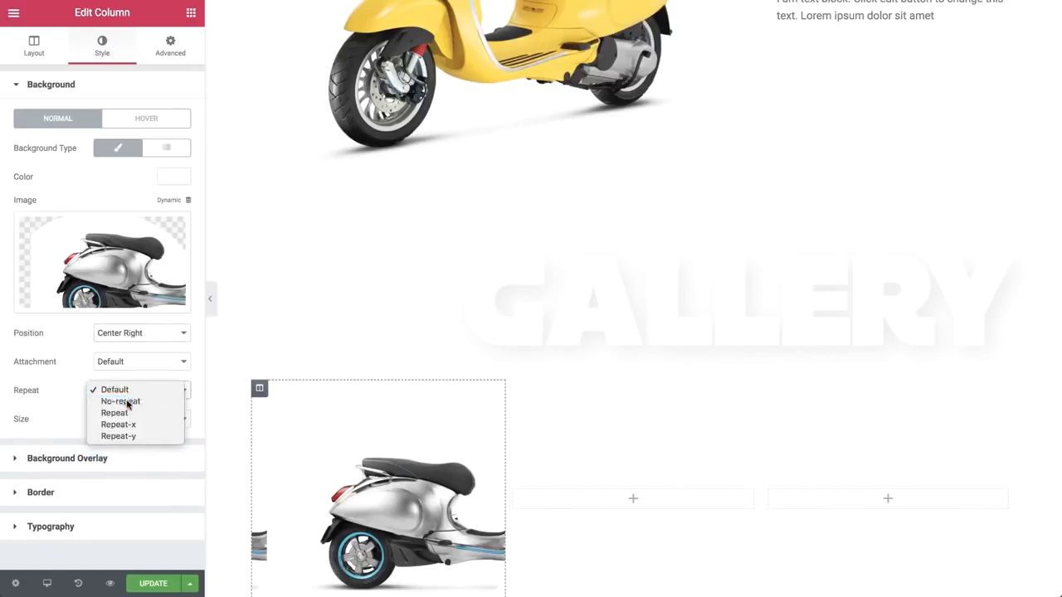
click(128, 404)
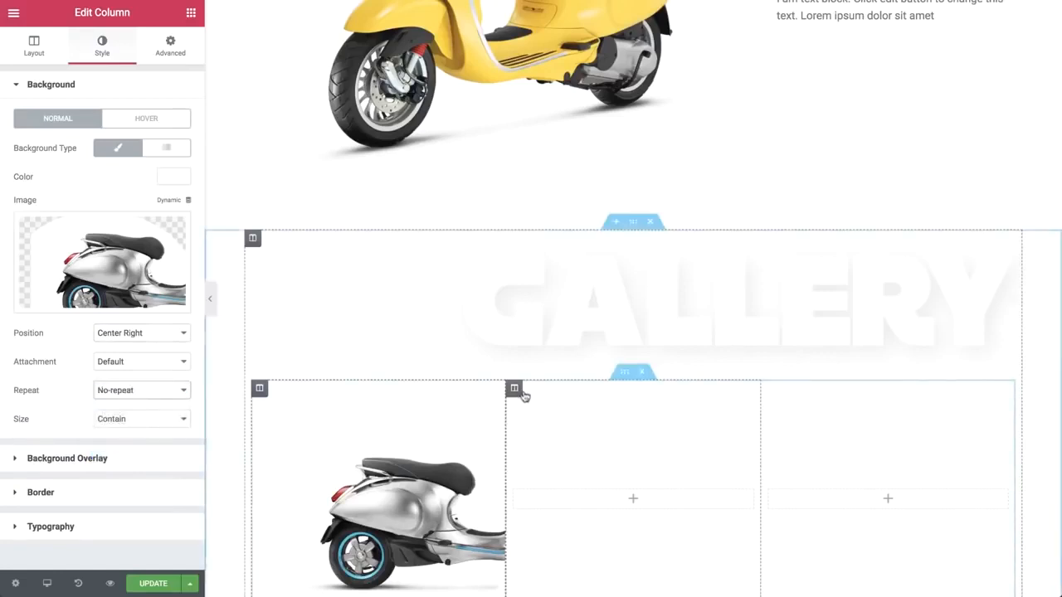
Step: Give the middle gallery column a classic background in the light blue preset colour
click(514, 389)
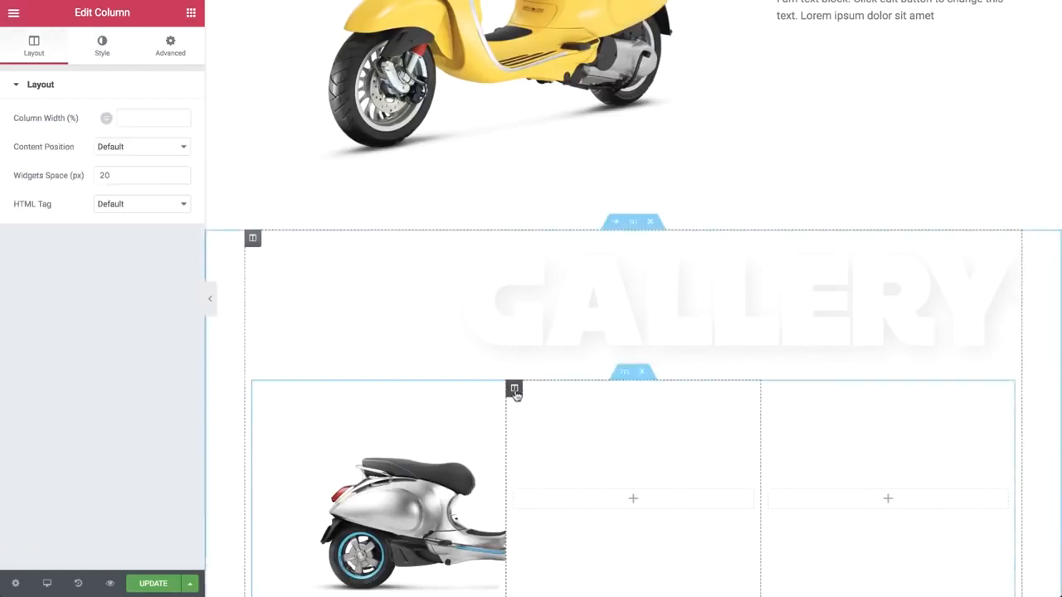
click(104, 50)
click(121, 150)
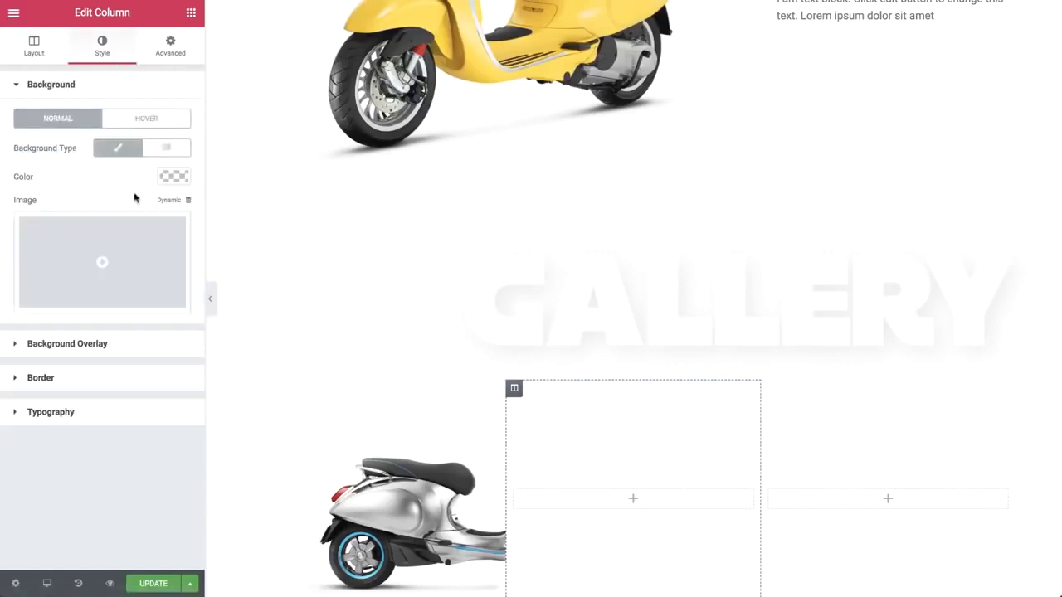
click(174, 178)
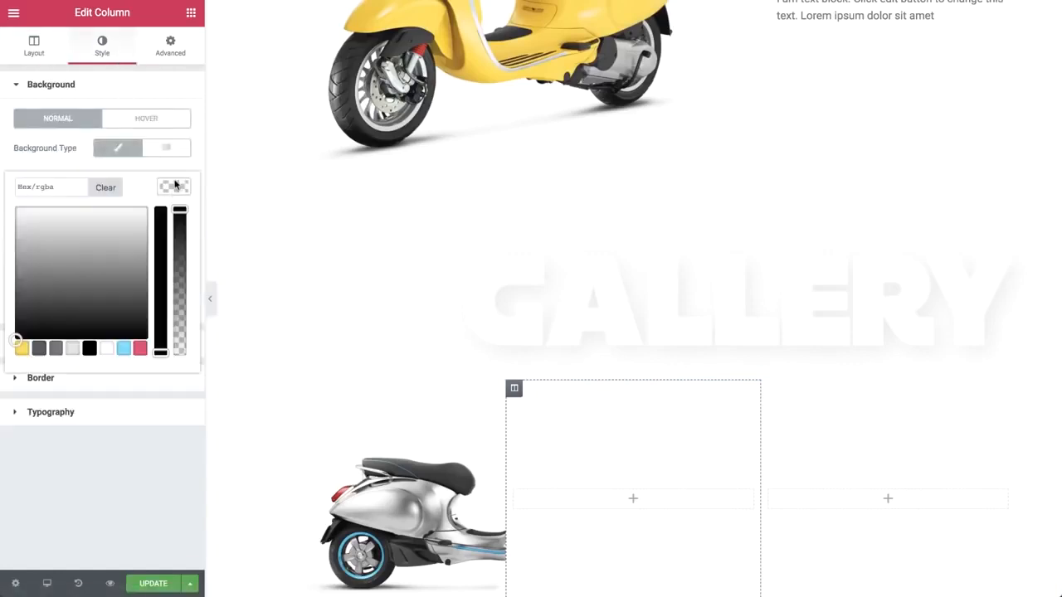
click(124, 349)
click(173, 188)
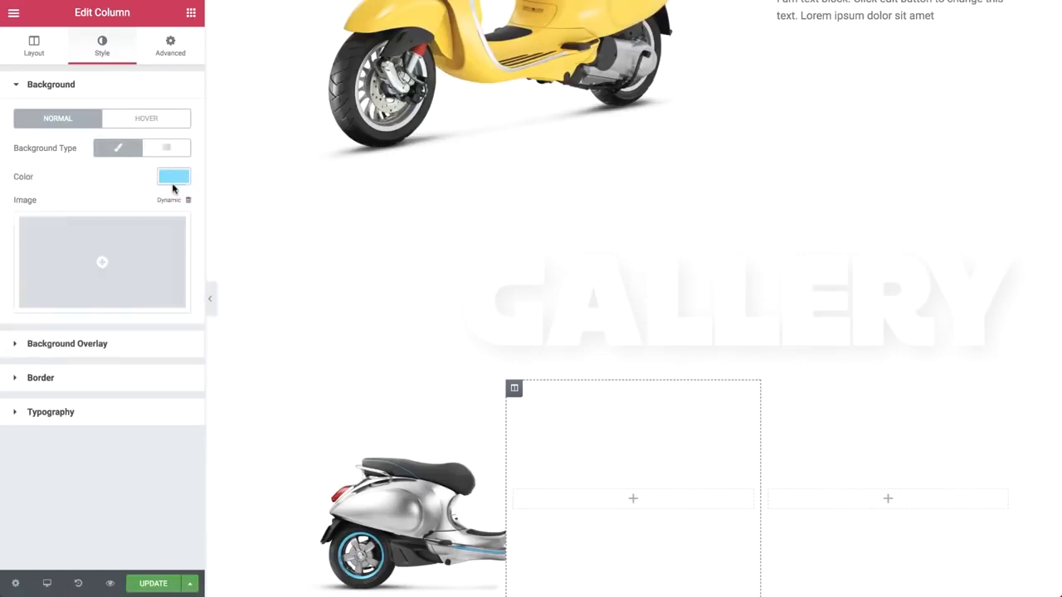
Step: Add a Spacer widget to the middle gallery column
click(190, 14)
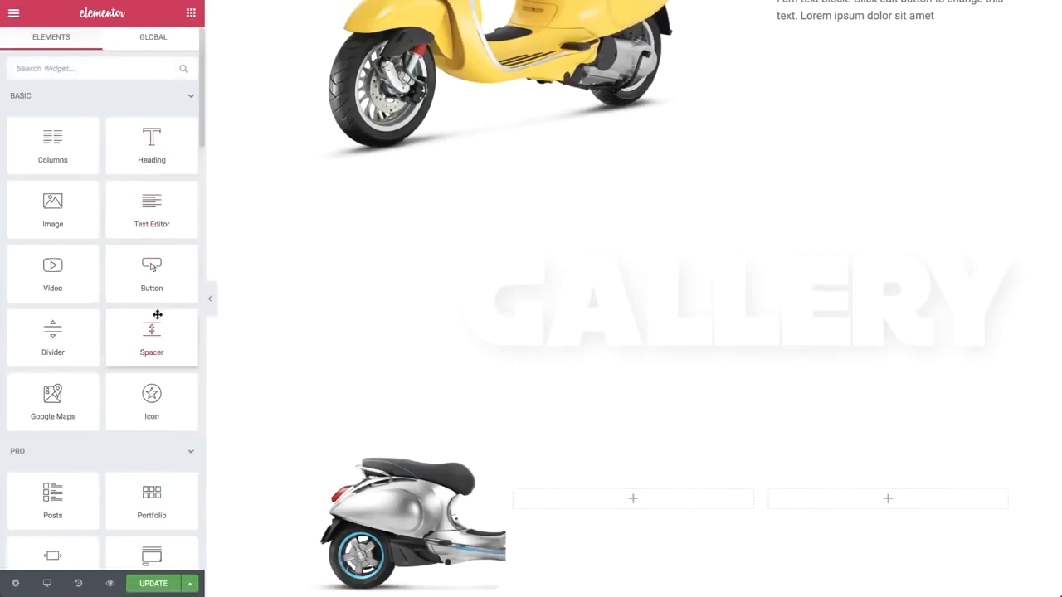
drag(156, 316, 634, 500)
scroll(633, 500, down, 2)
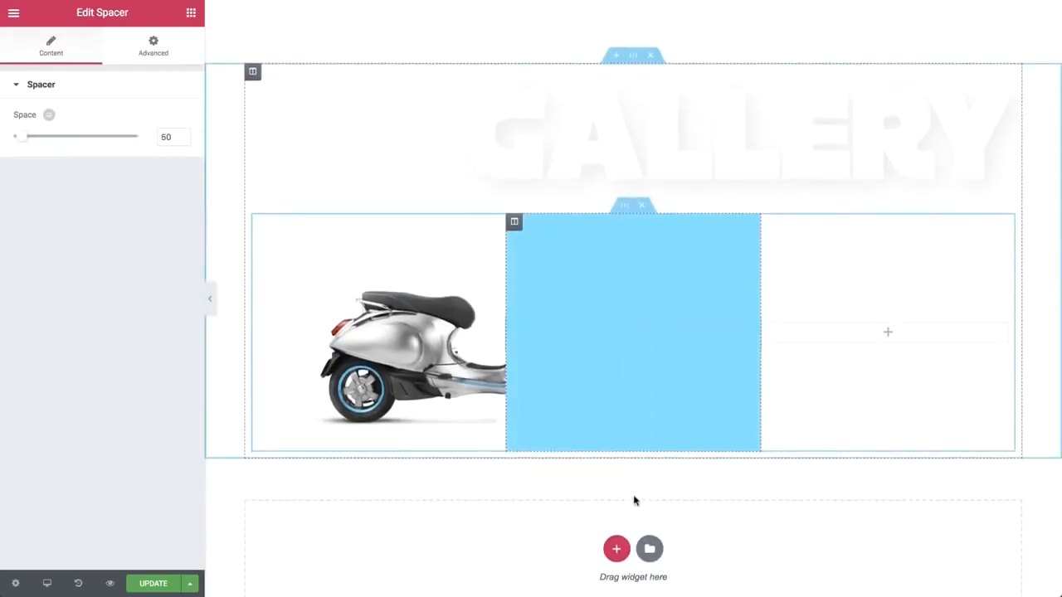
Step: Find the Call to Action widget by searching for "call" and place it in the third gallery column
click(190, 13)
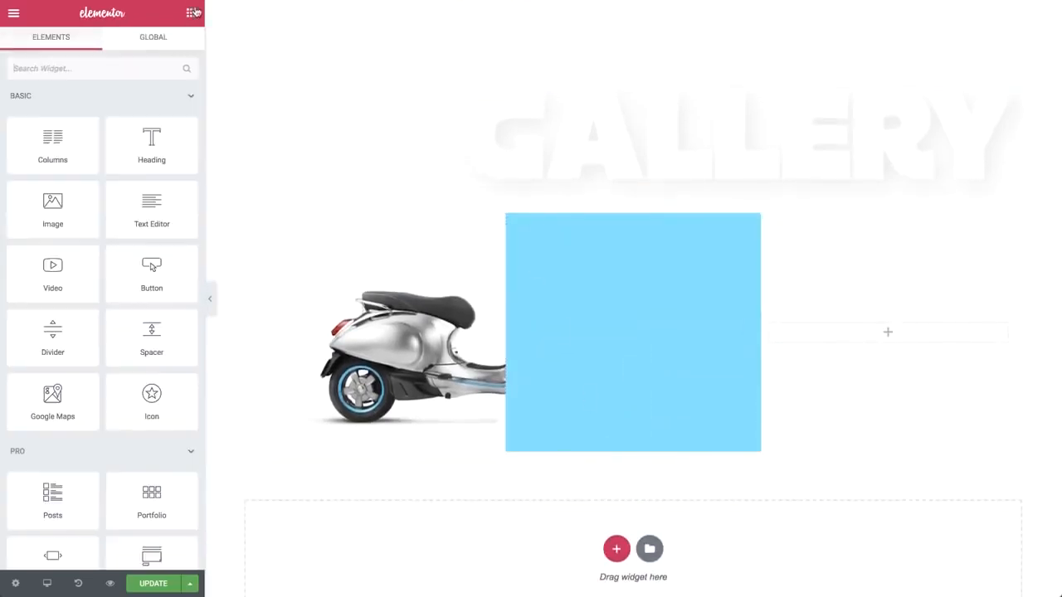
click(139, 70)
text(call)
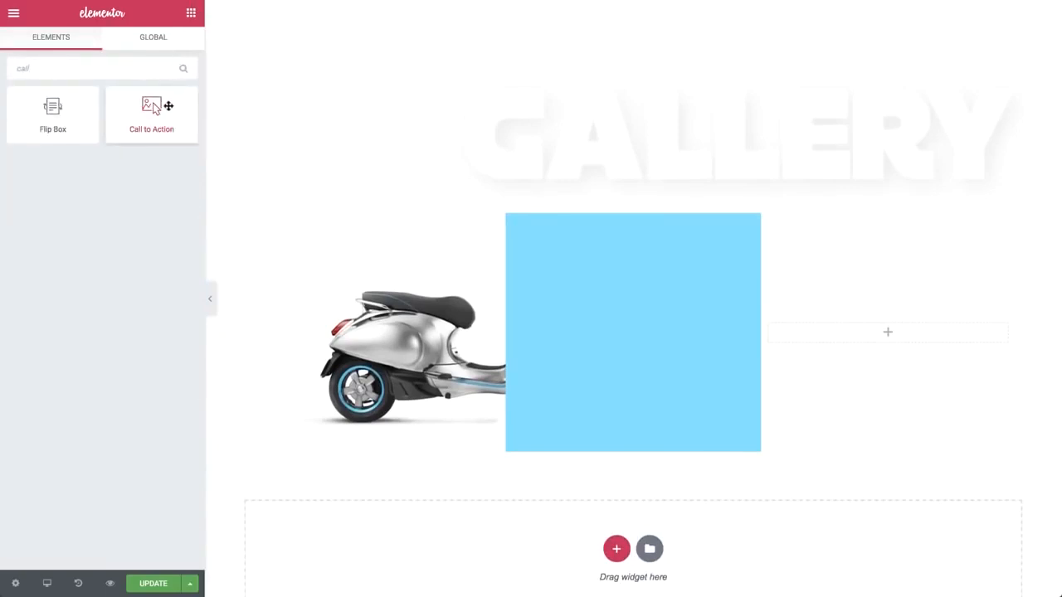
drag(153, 106, 885, 334)
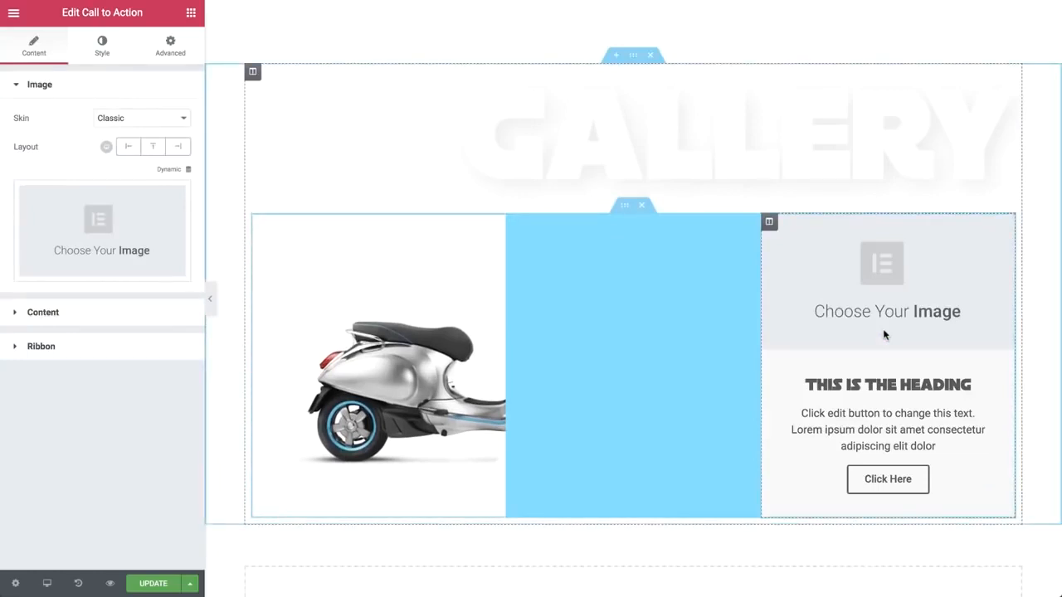
Step: Set the Call to Action skin to Cover and use 05-gallery.jpg from the media library as its image
click(130, 123)
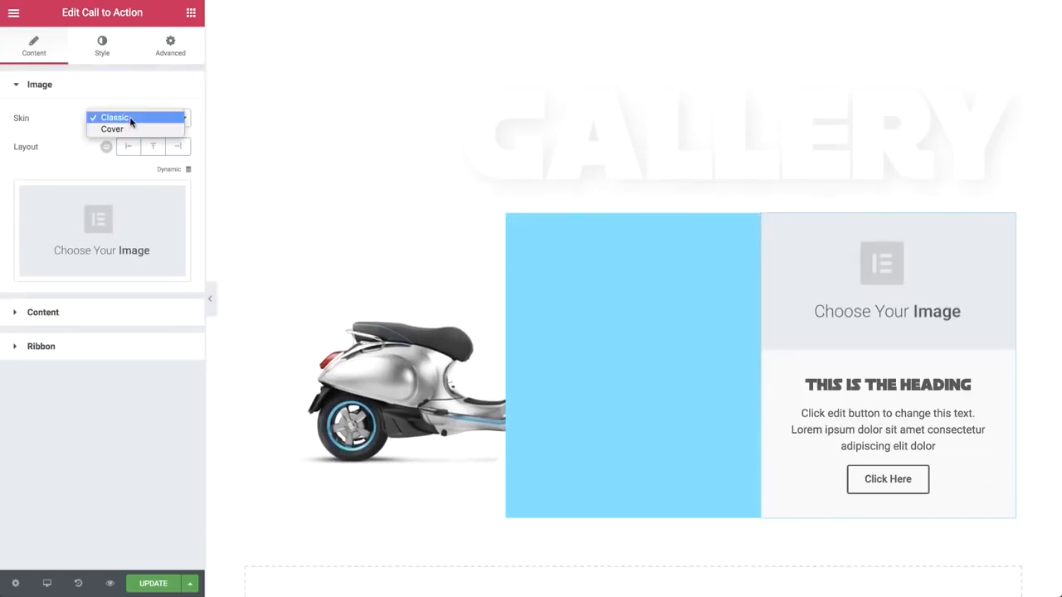
click(131, 130)
click(106, 197)
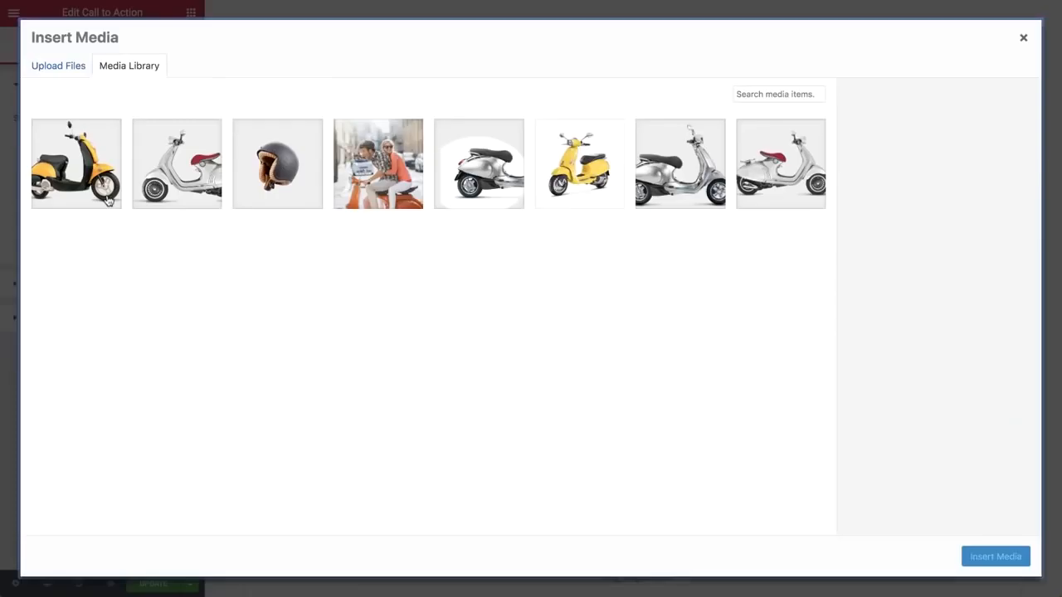
click(386, 176)
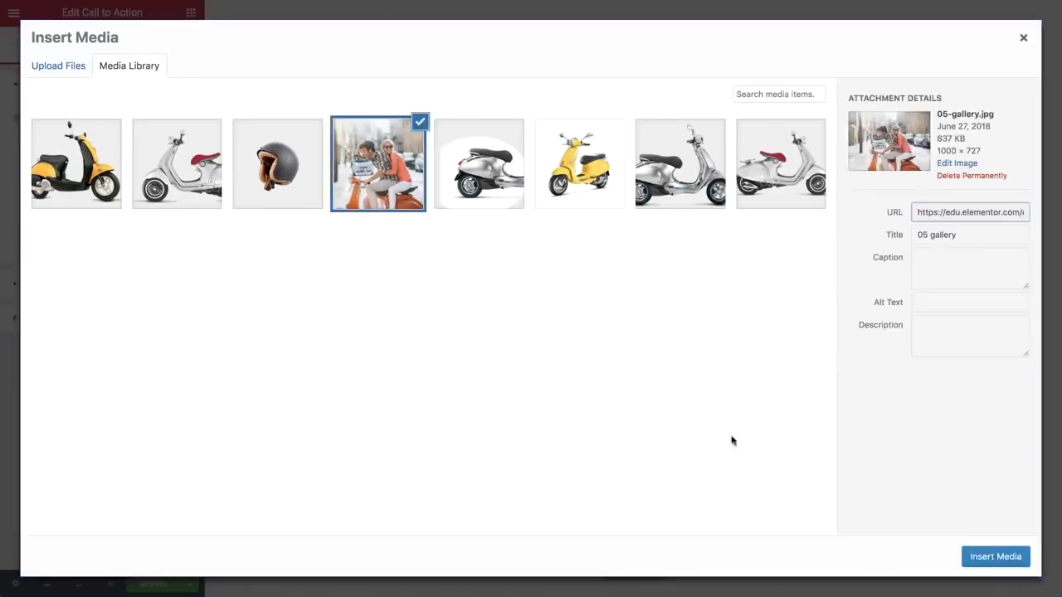
click(996, 557)
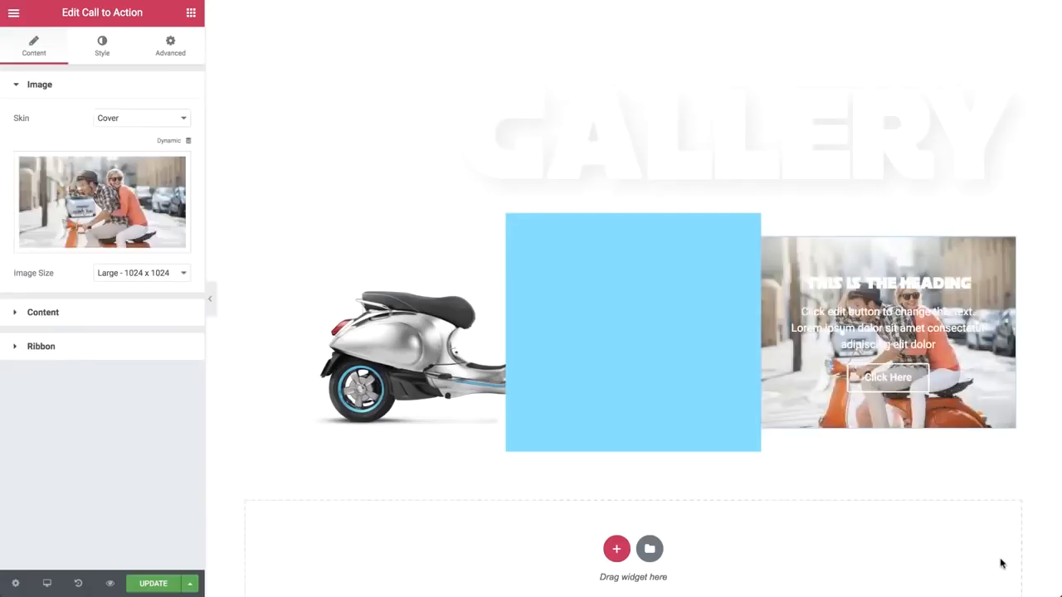
Step: Clear the Call to Action's description and button text, and set its title HTML tag to H3
click(90, 315)
triple_click(97, 274)
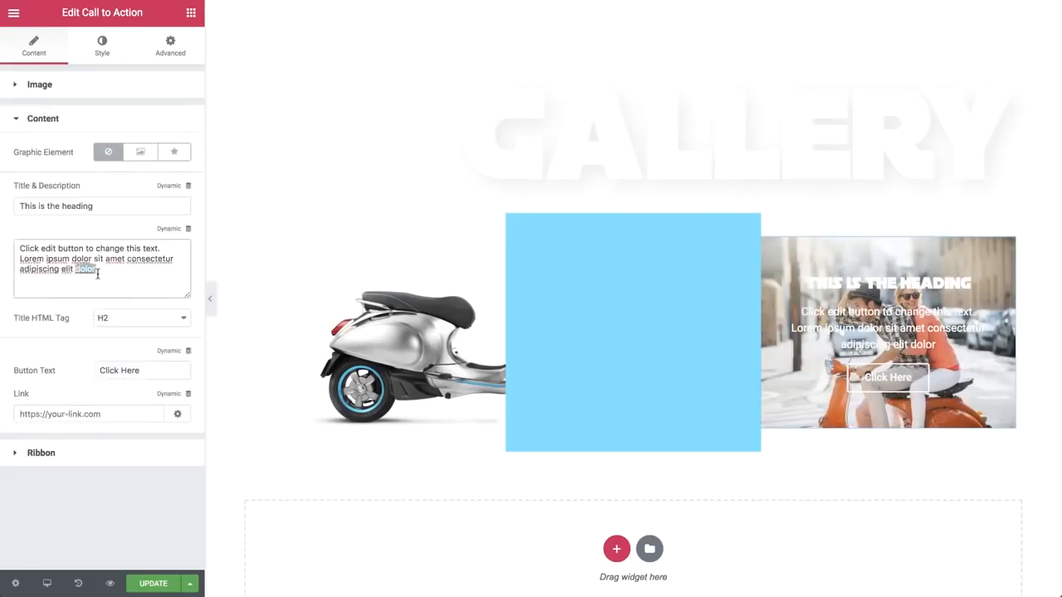
key(BackSpace)
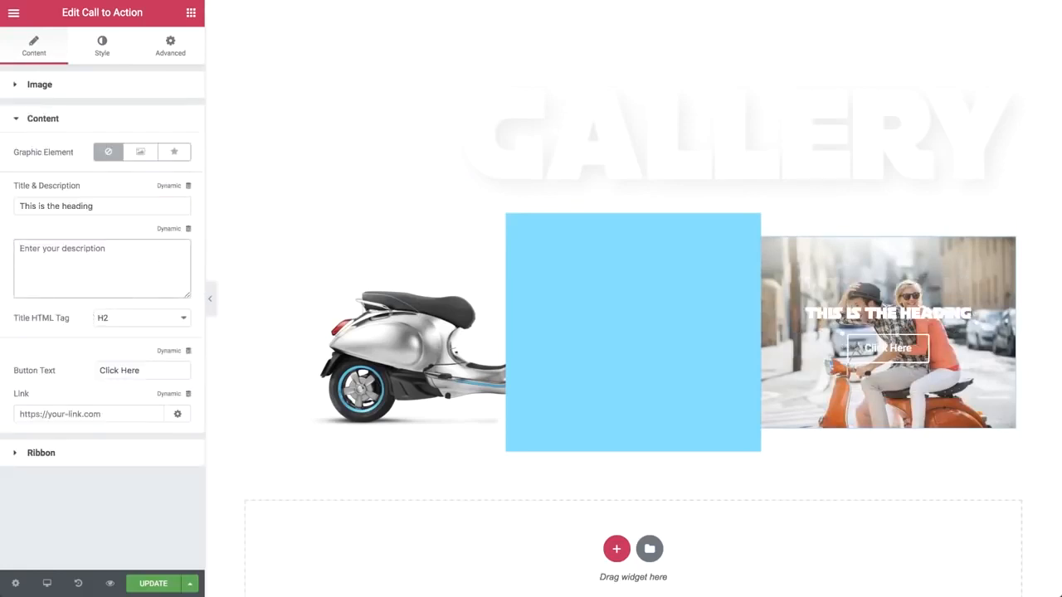
triple_click(127, 370)
key(BackSpace)
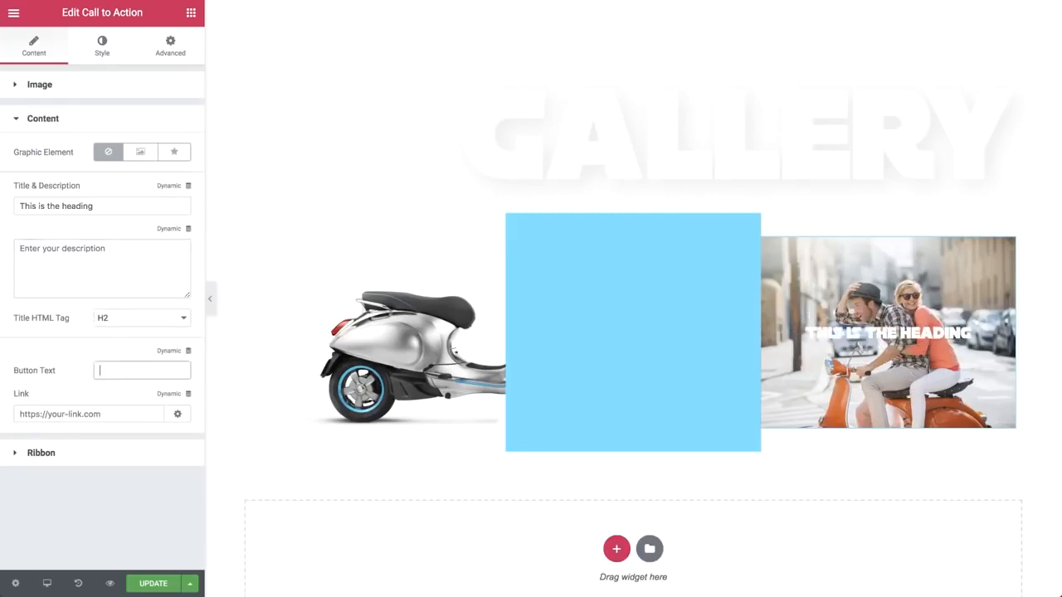
click(143, 317)
click(143, 330)
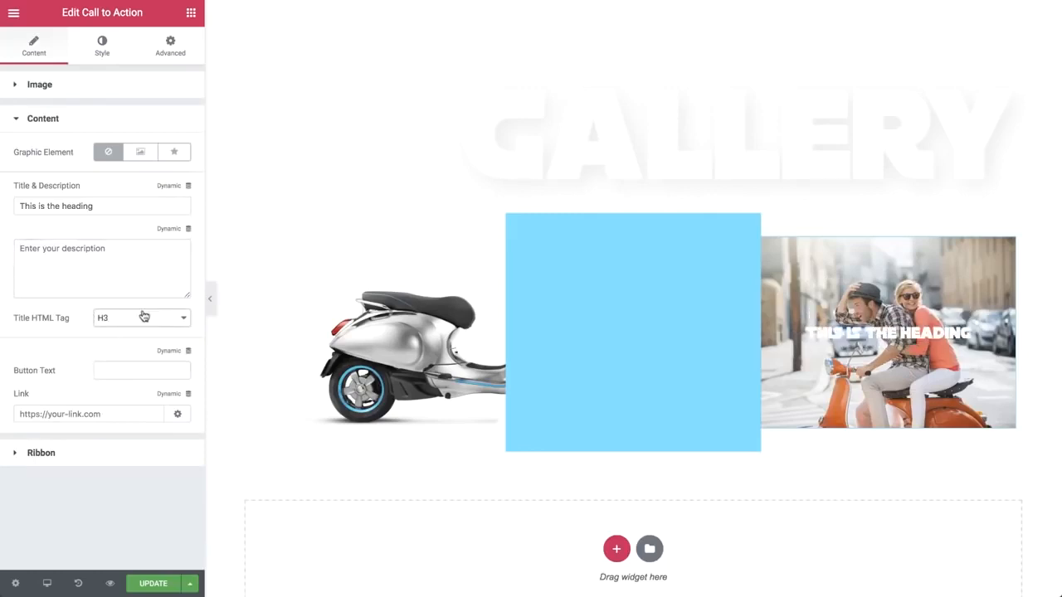
Step: Set the Call to Action box's minimum height to 350 px
click(96, 51)
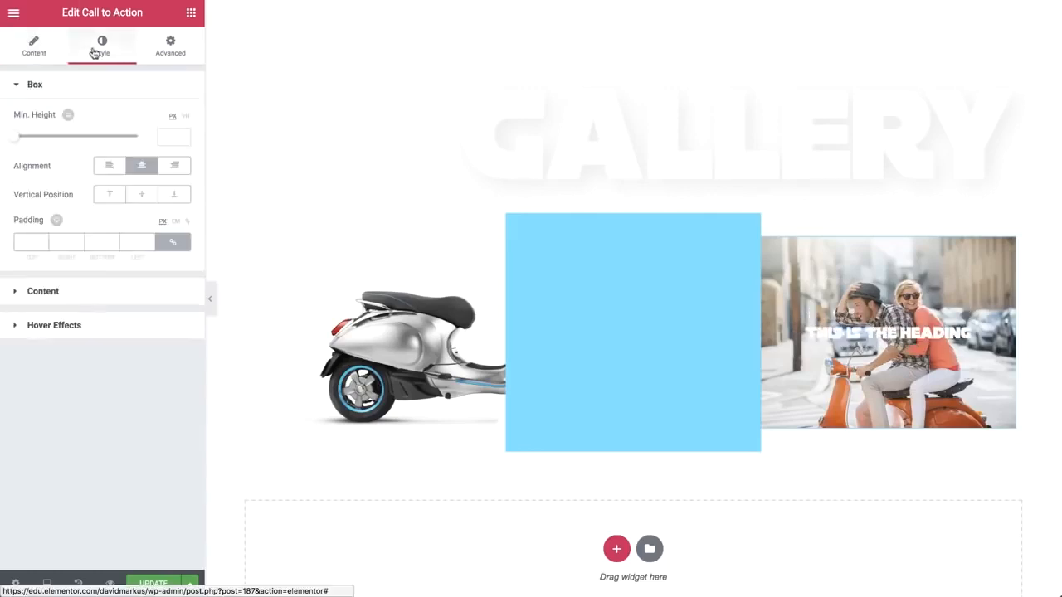
click(175, 139)
text(350)
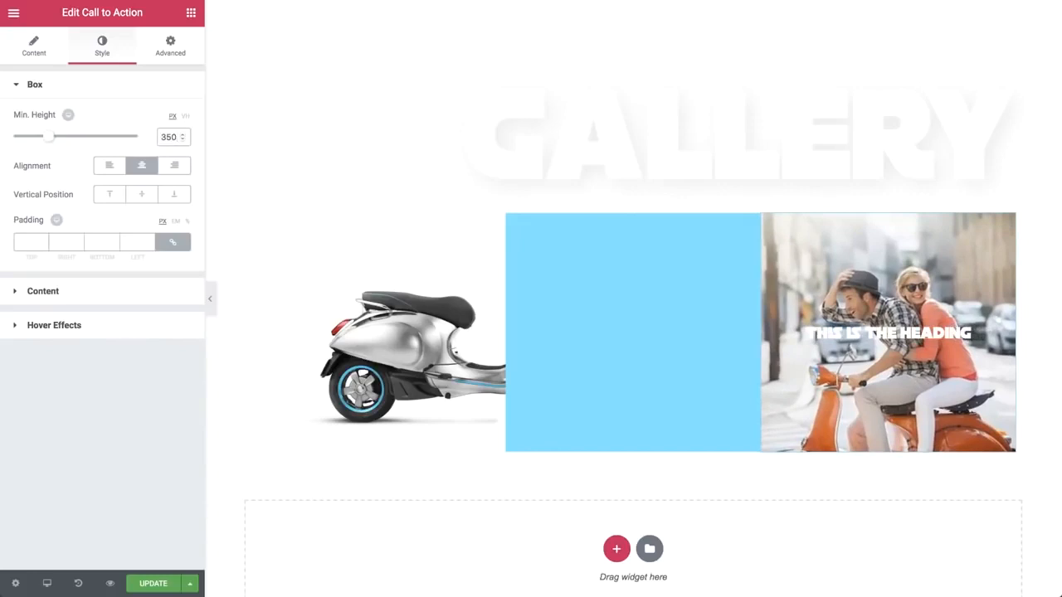
Step: Give the Call to Action's normal state a mostly transparent #64e4ff overlay with the Multiply blend mode
click(111, 324)
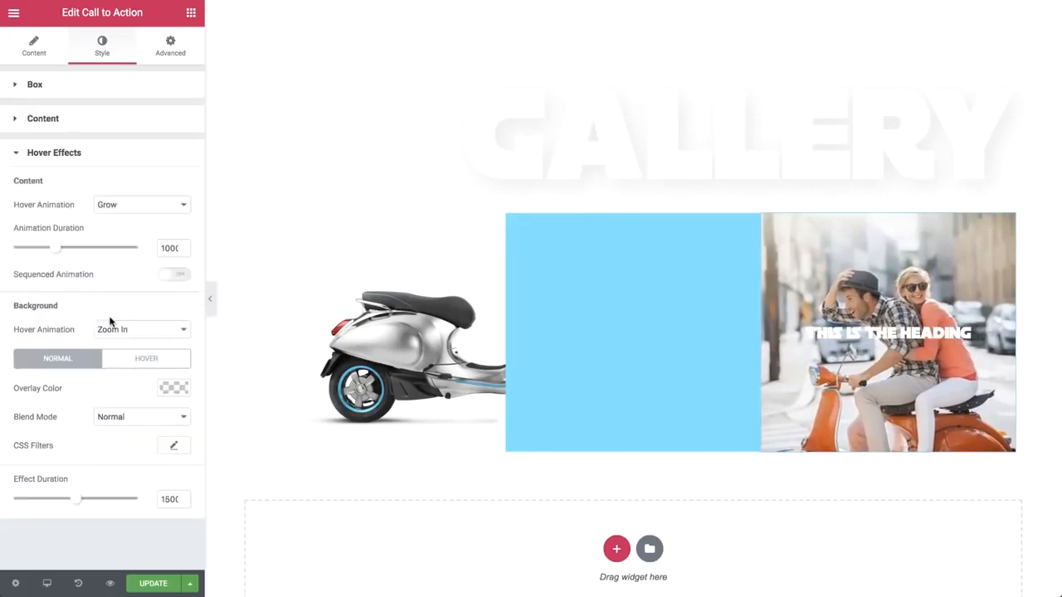
click(173, 388)
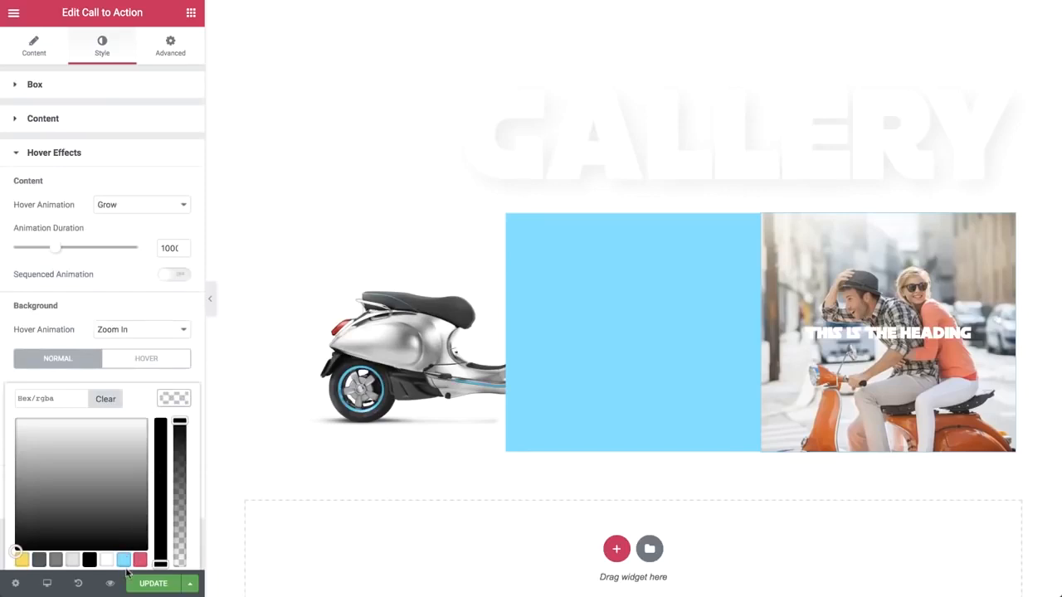
click(124, 560)
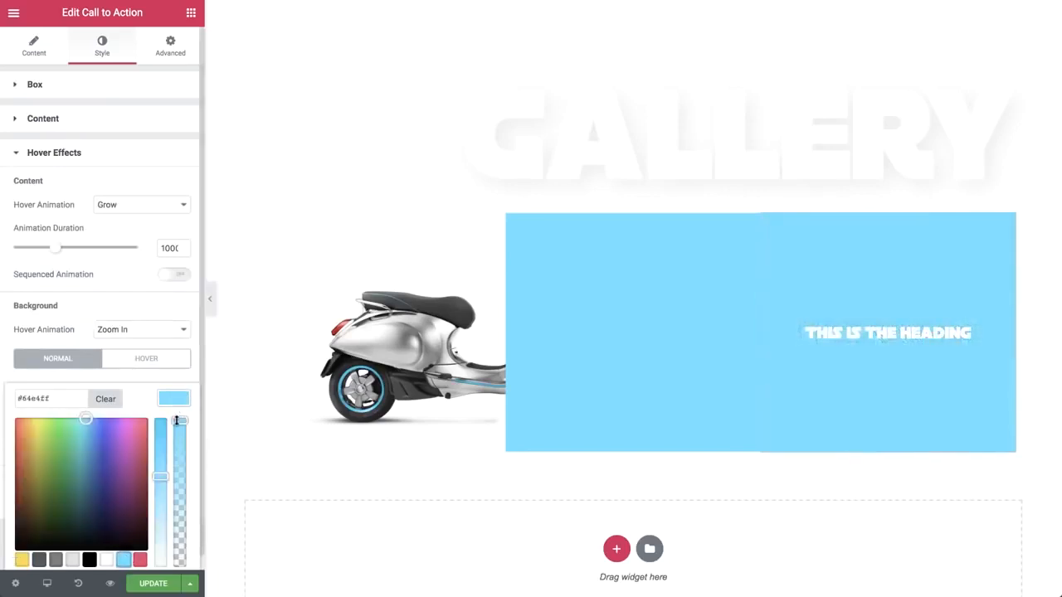
drag(176, 421, 174, 495)
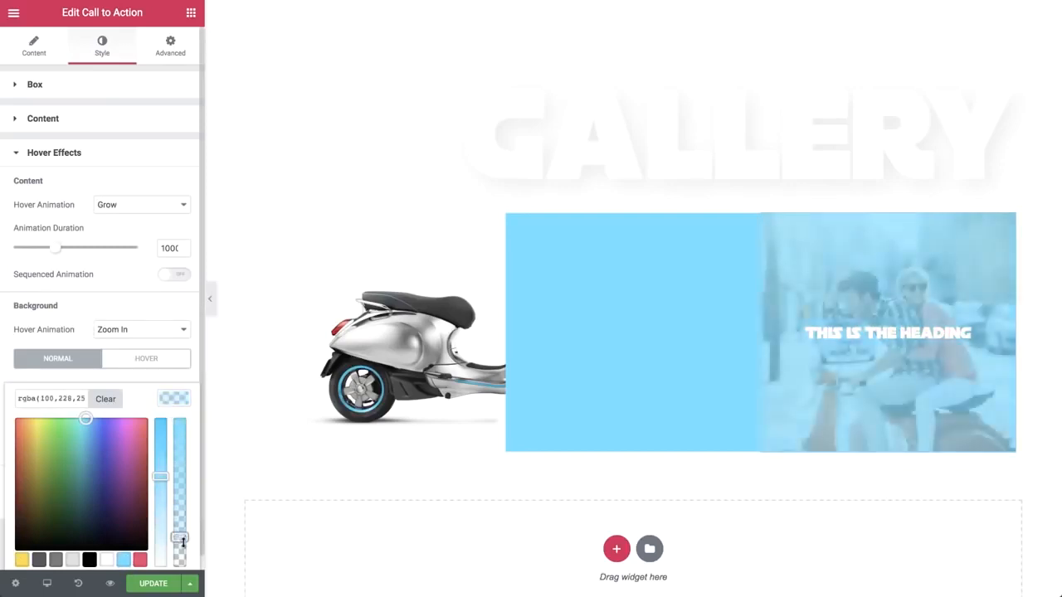
drag(182, 535, 184, 559)
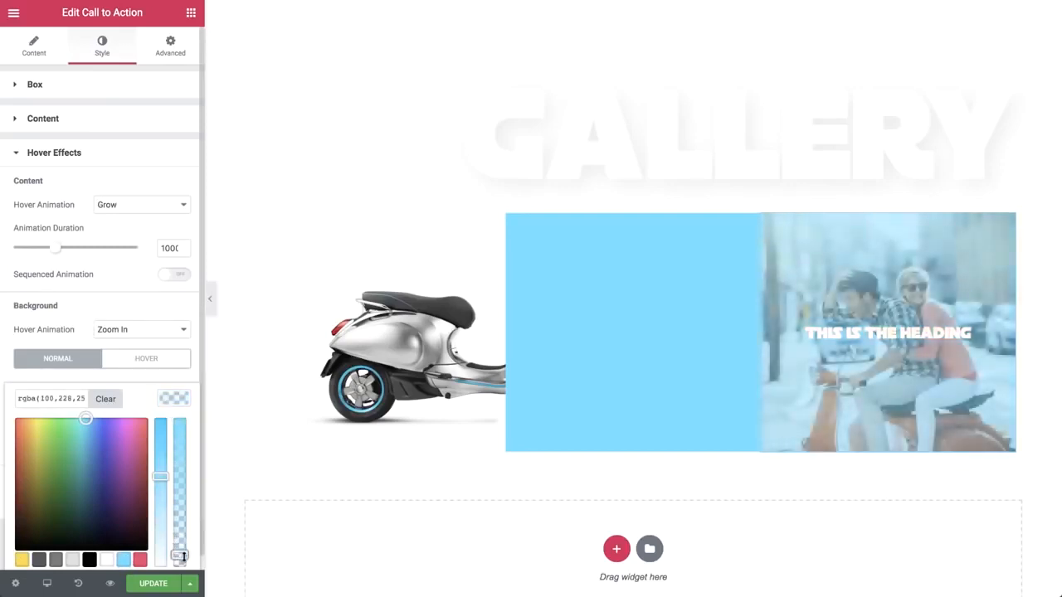
click(174, 402)
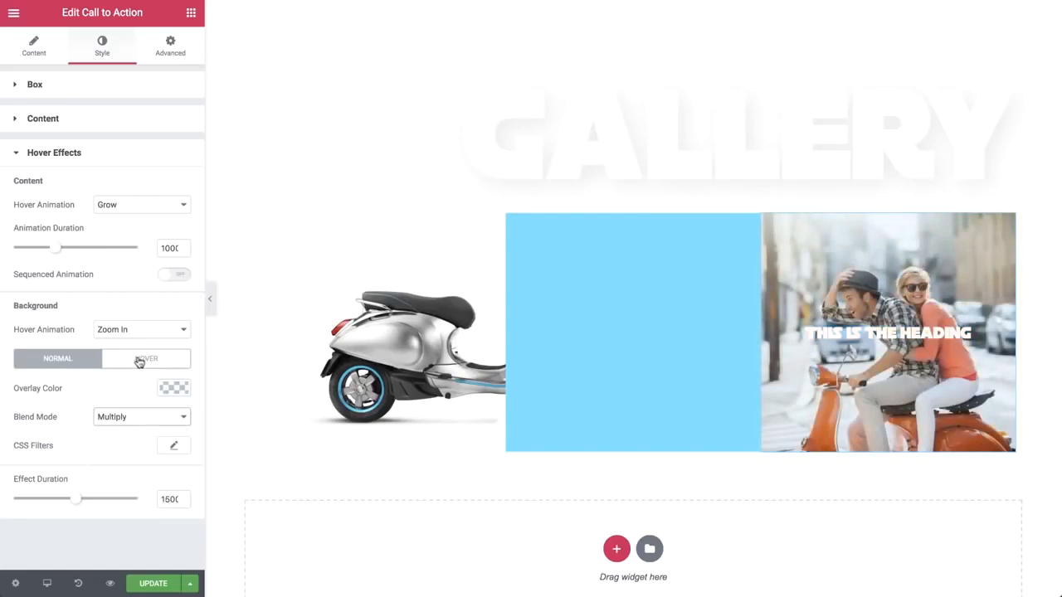
Step: Set the Call to Action's hover overlay colour to a semi-transparent #64e4ff
click(140, 360)
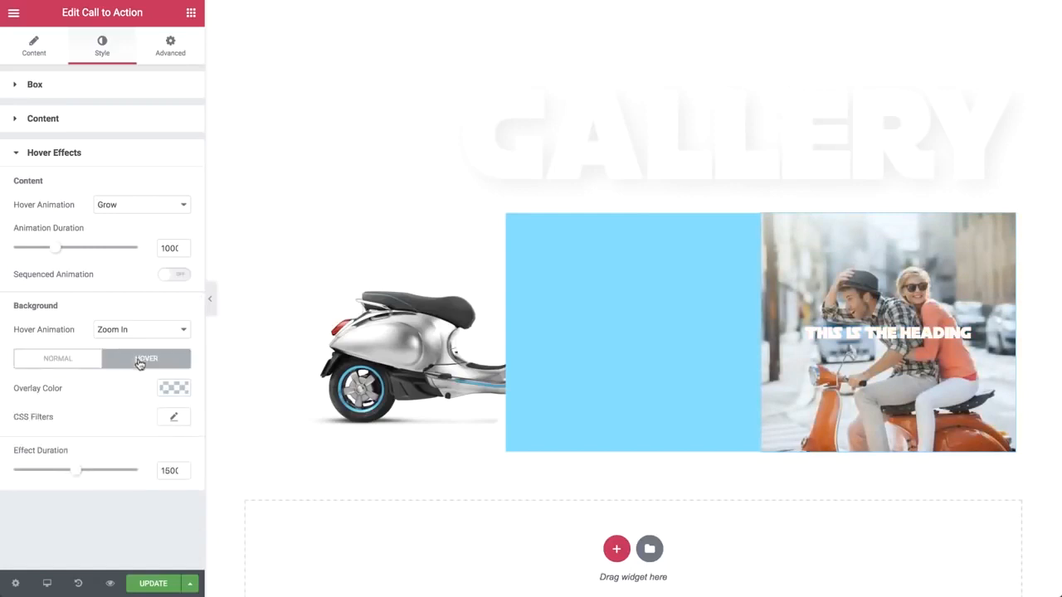
click(174, 387)
click(123, 561)
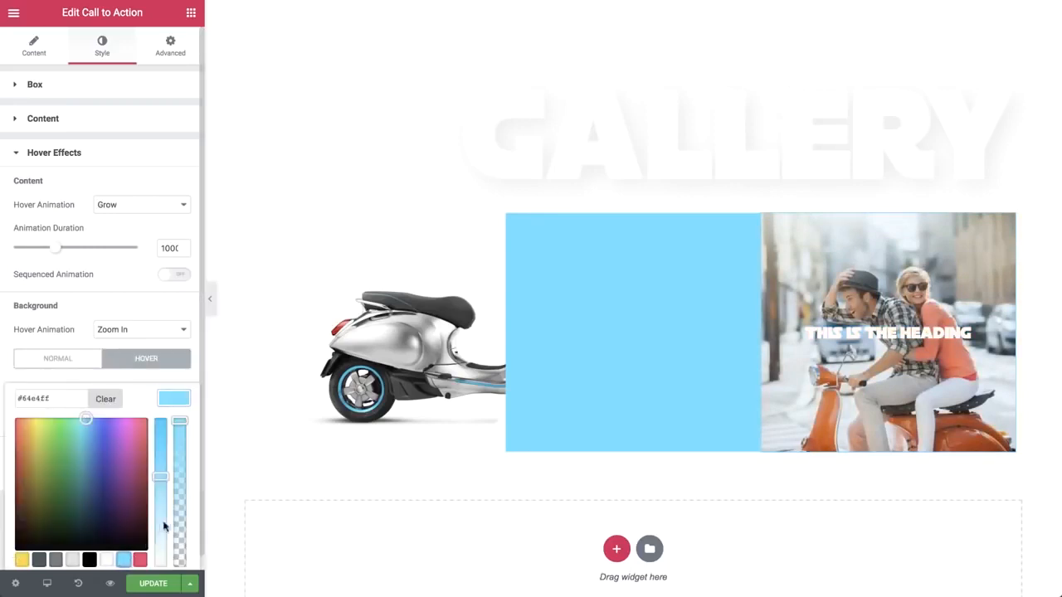
click(177, 513)
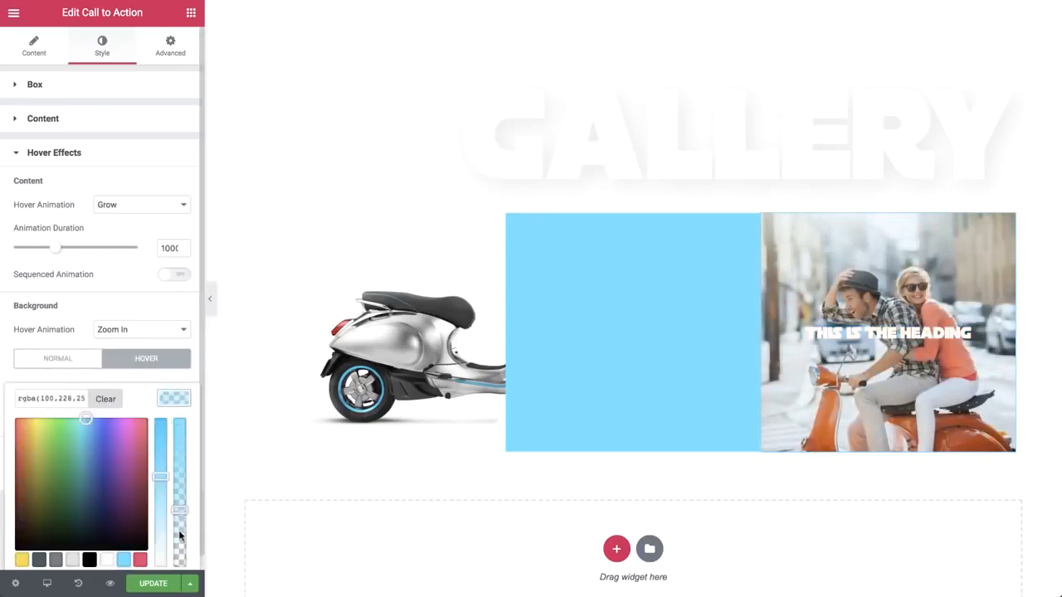
drag(177, 537, 177, 529)
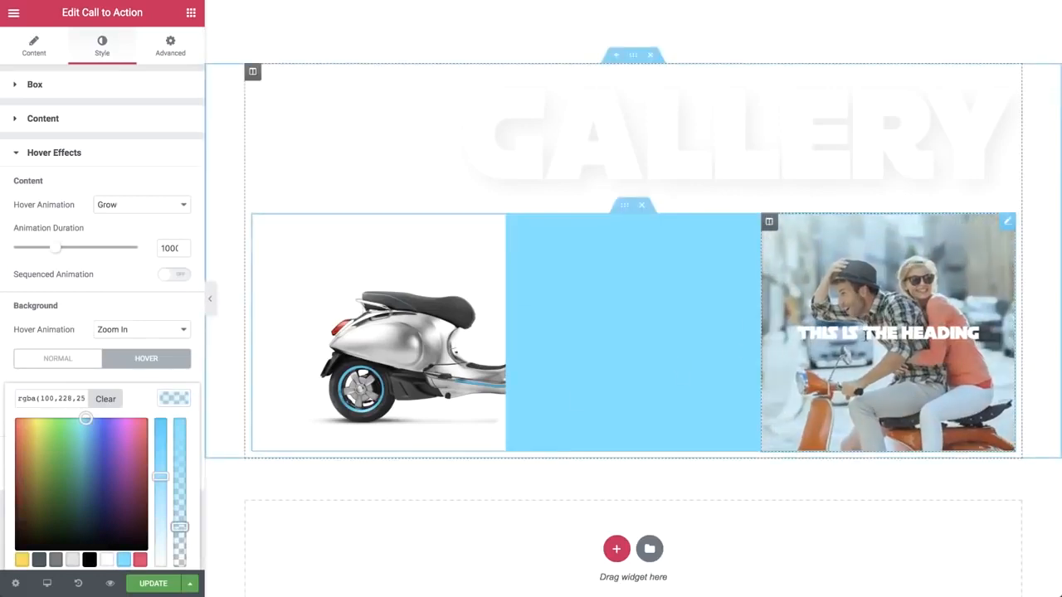
click(173, 398)
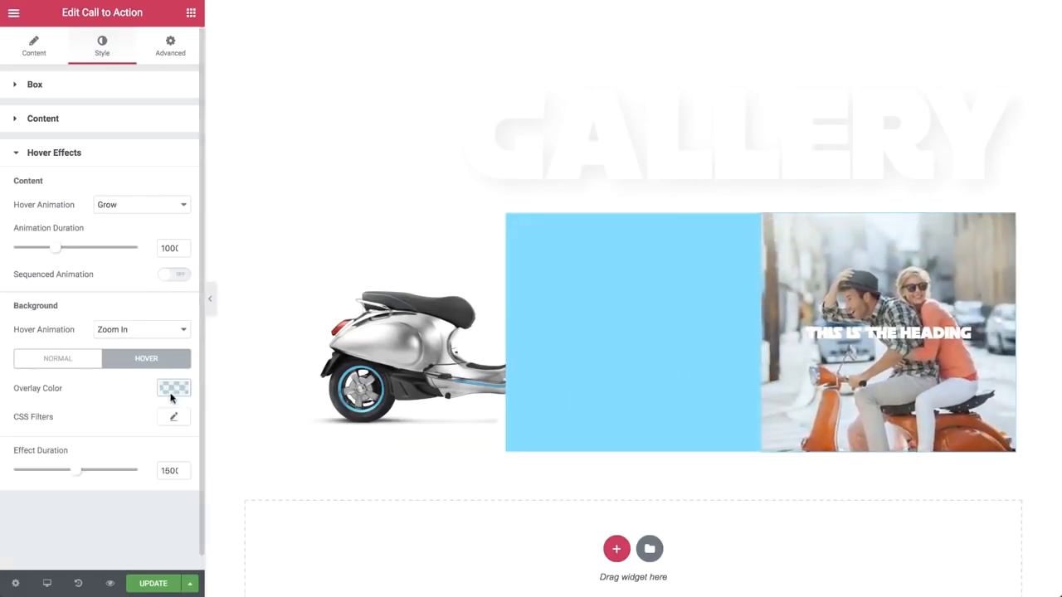
Step: Set the Gallery heading's bottom margin to -70 px and its right margin to -150 px
click(678, 129)
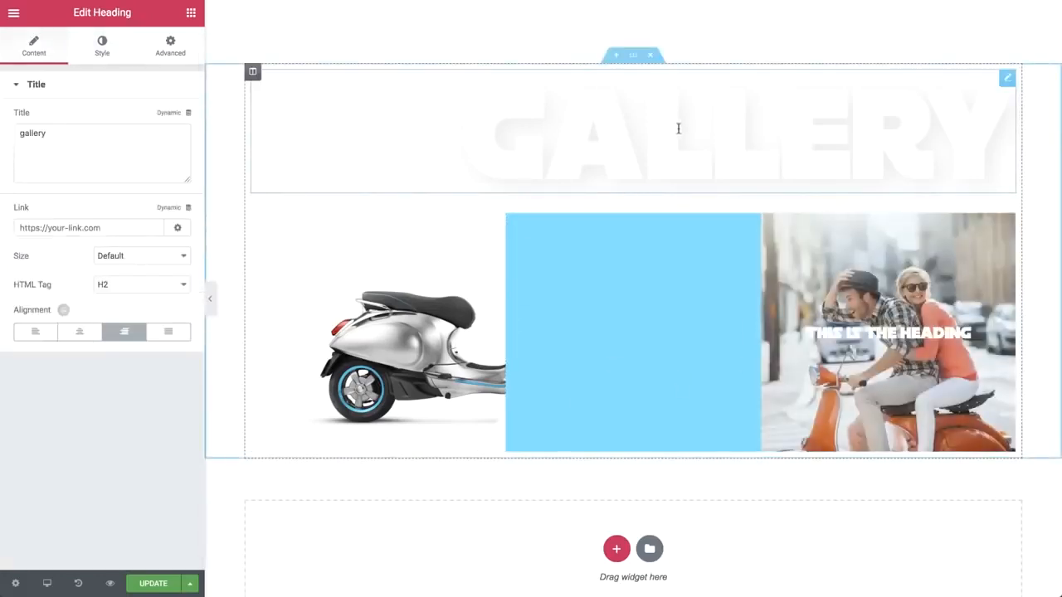
click(167, 42)
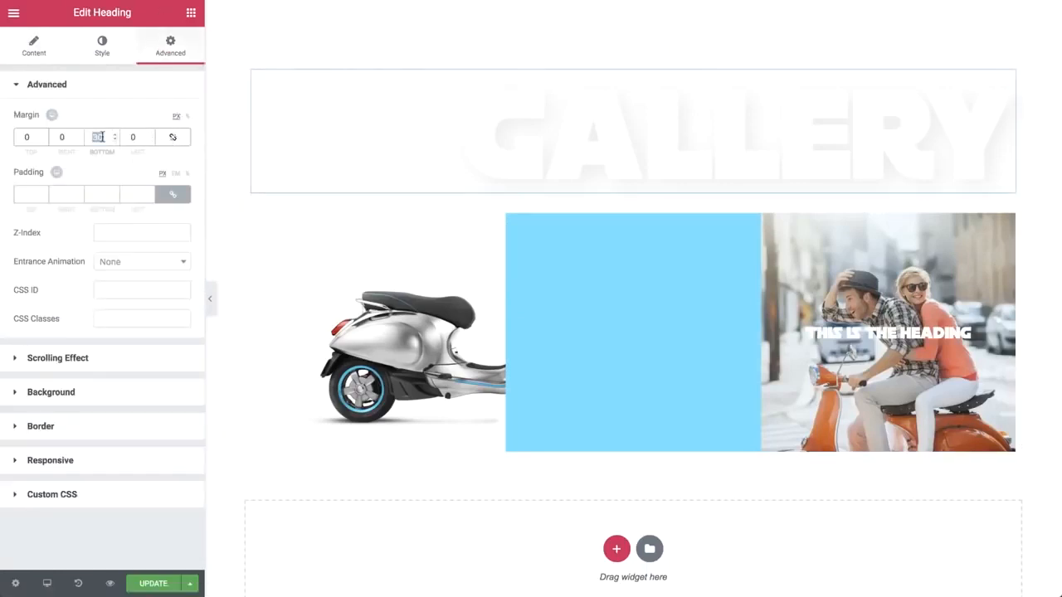
text(0)
key(Down)
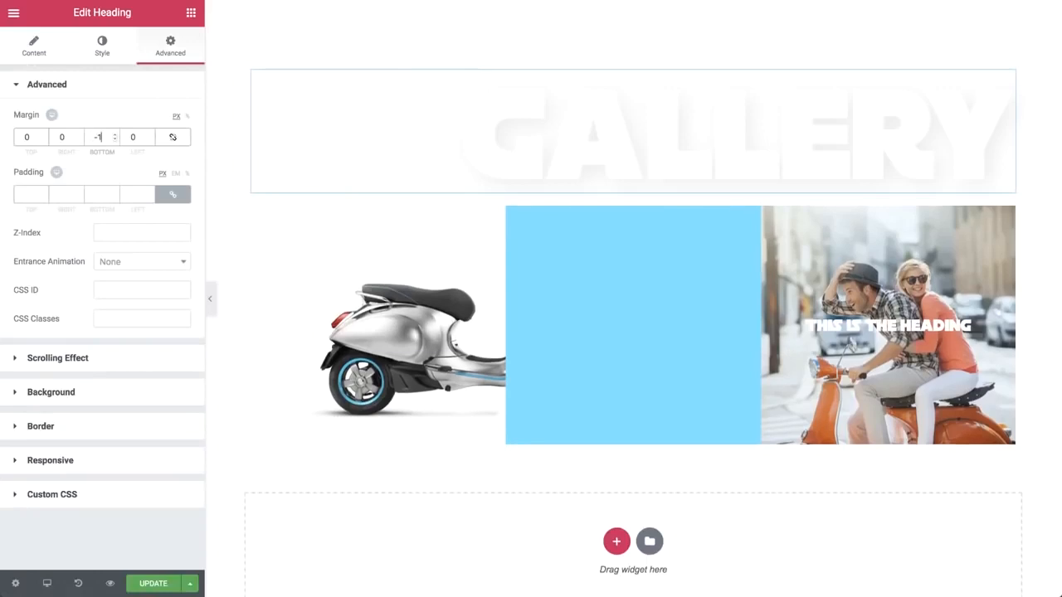
text(0)
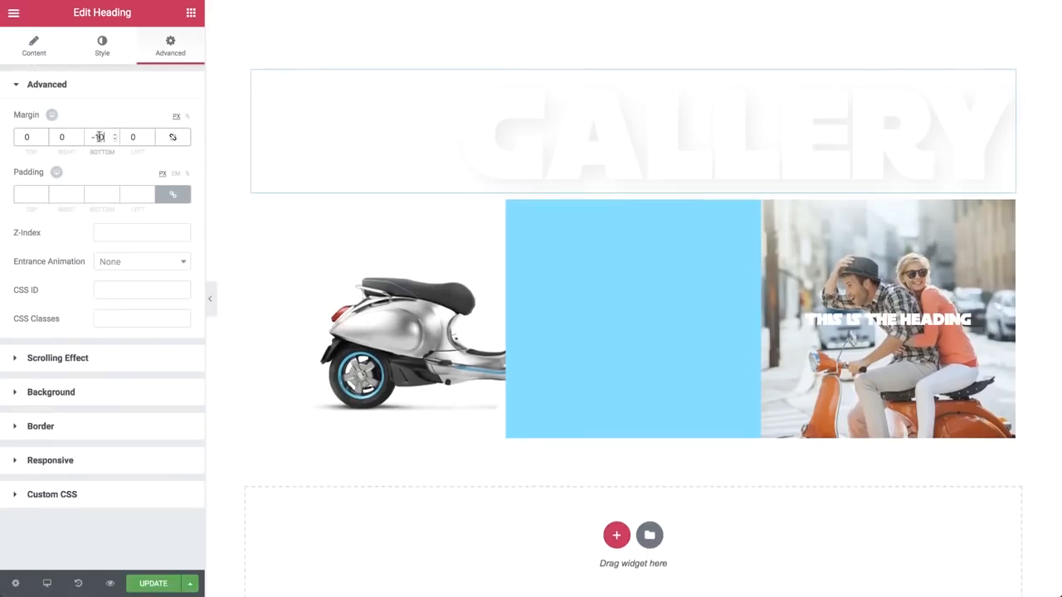
text(0)
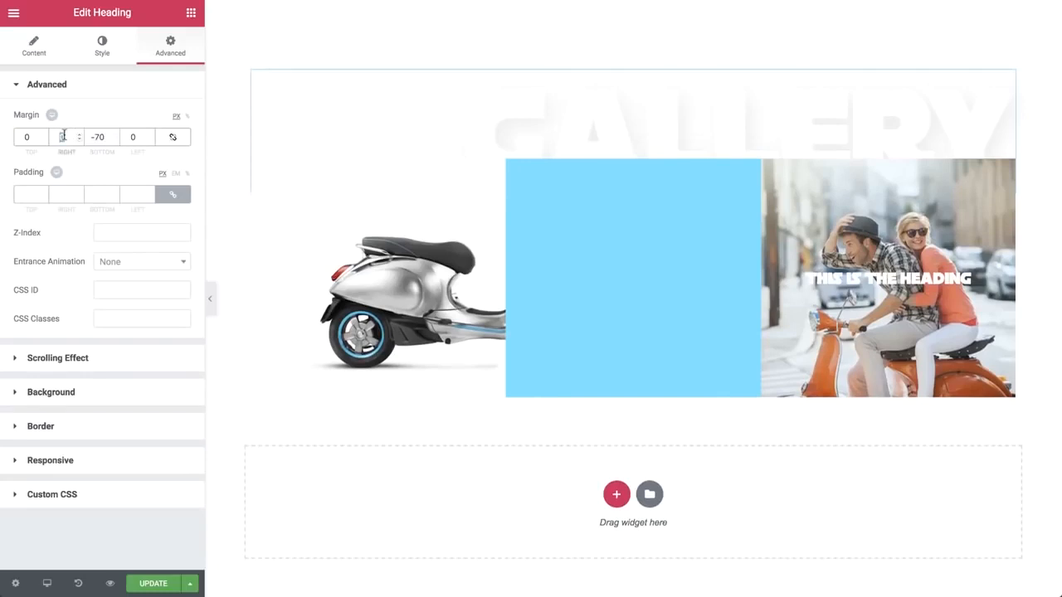
text(-150)
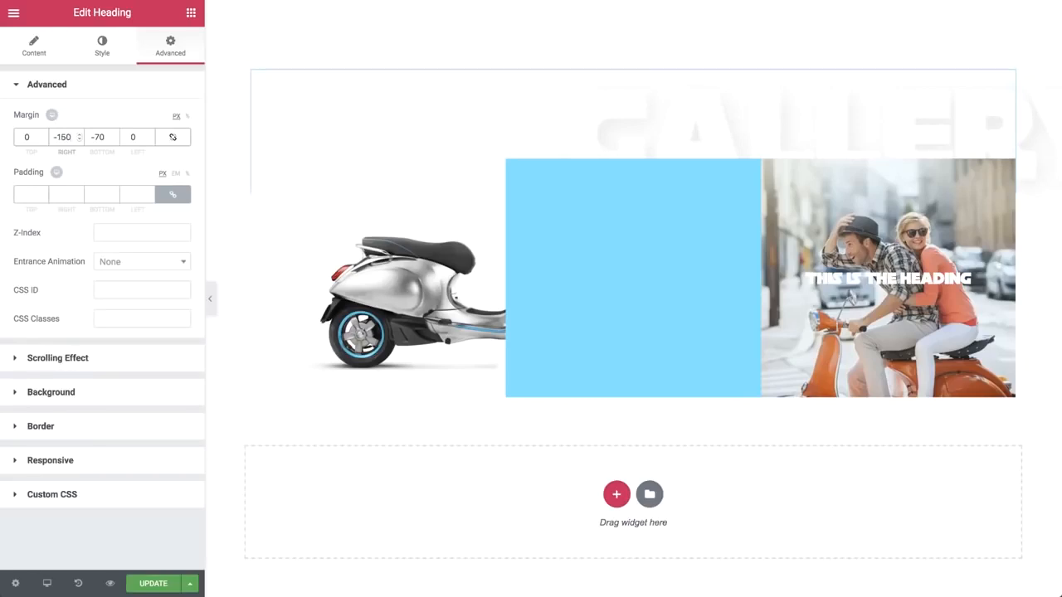
Step: Add a two-column inner section below the scooter and photo row and set its background type to video
click(191, 13)
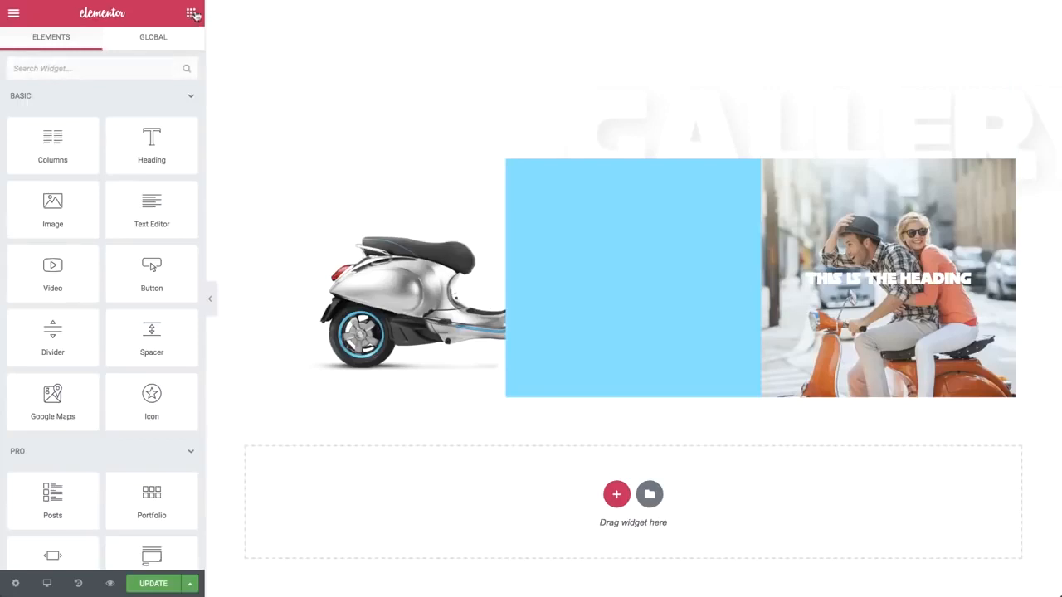
drag(40, 155, 625, 395)
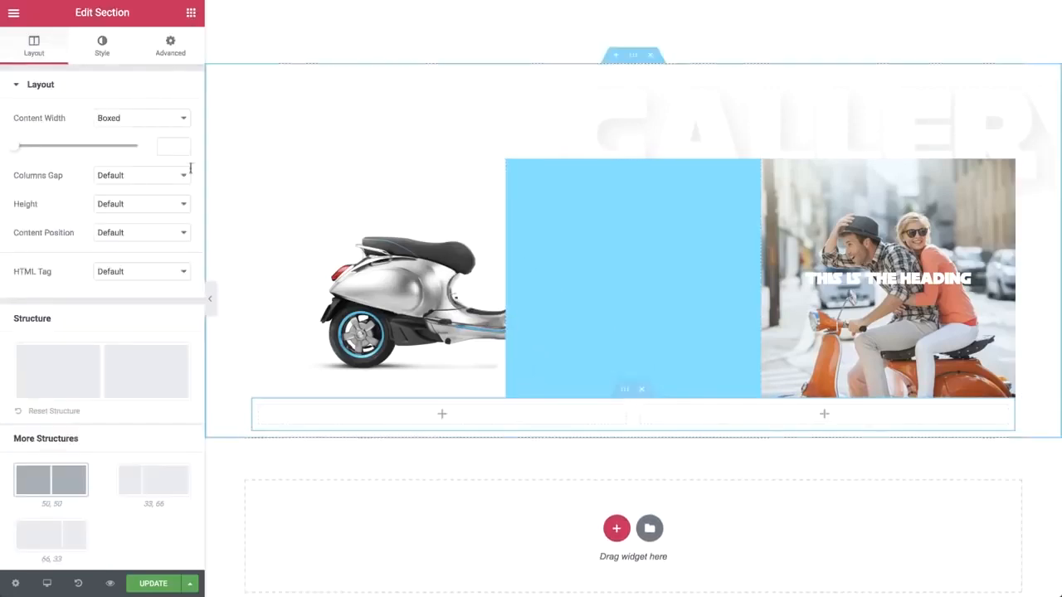
click(101, 47)
click(173, 147)
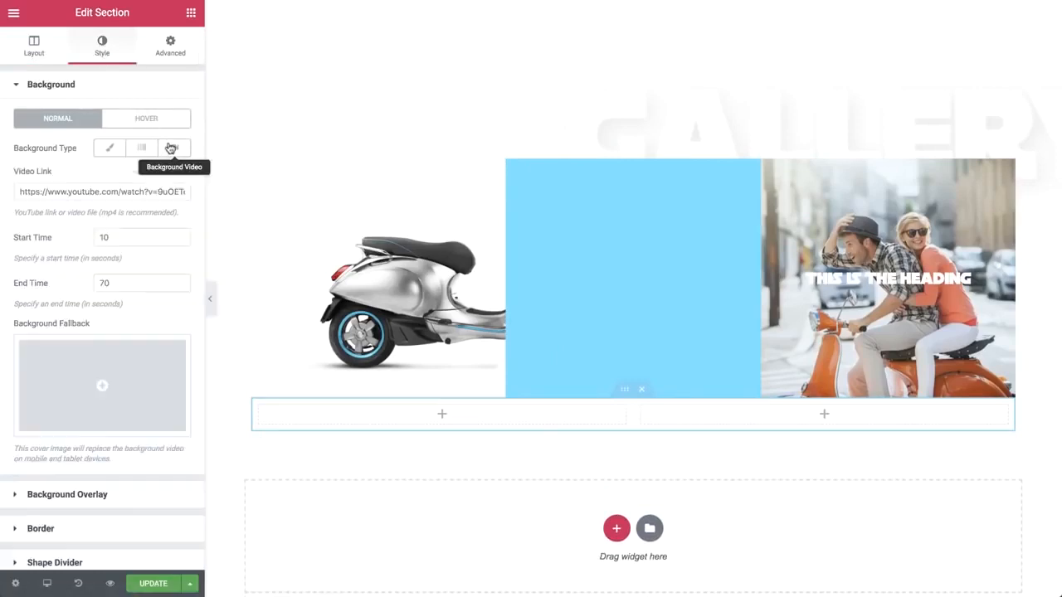
click(116, 191)
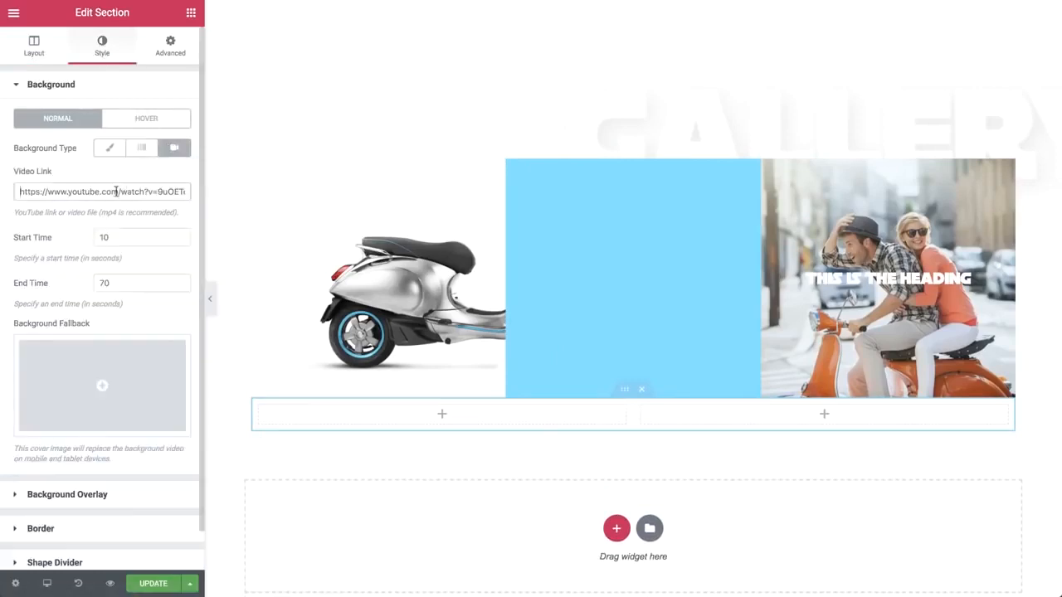
key(super+t)
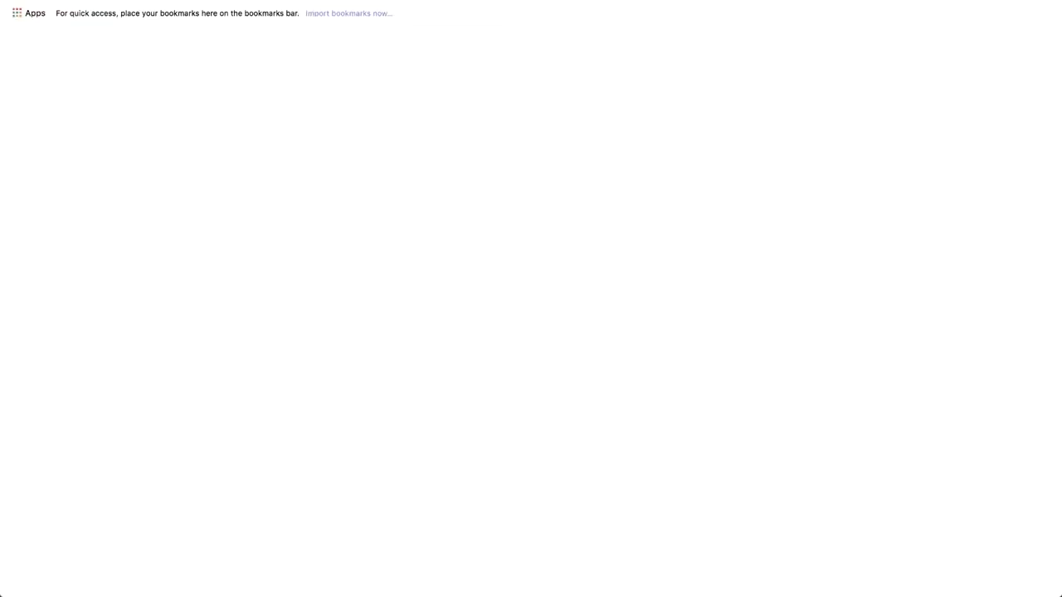
text(youtub)
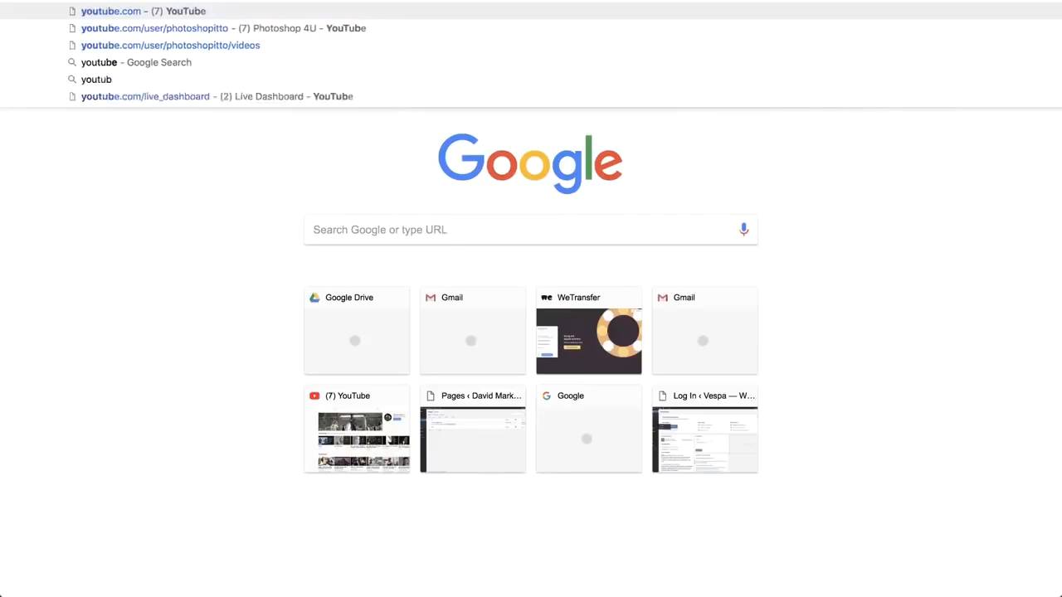
key(Return)
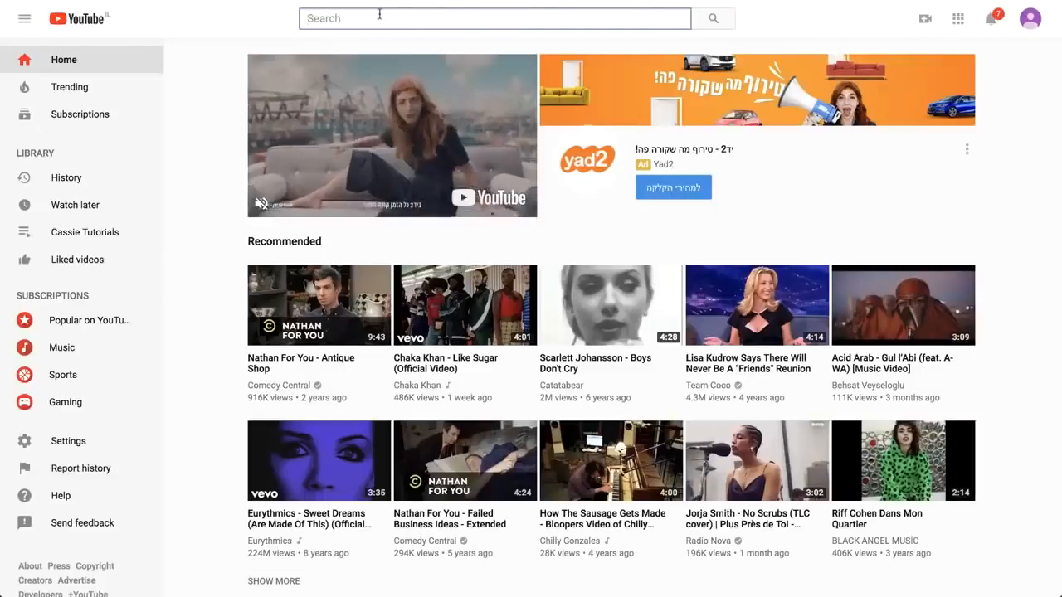
text(vespa)
key(Return)
click(330, 117)
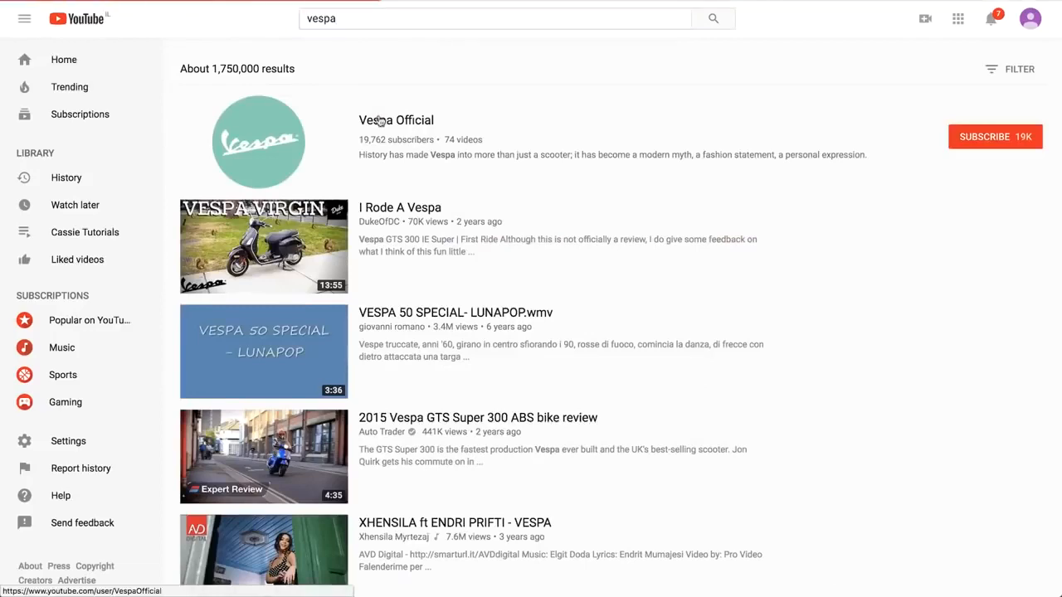
click(303, 390)
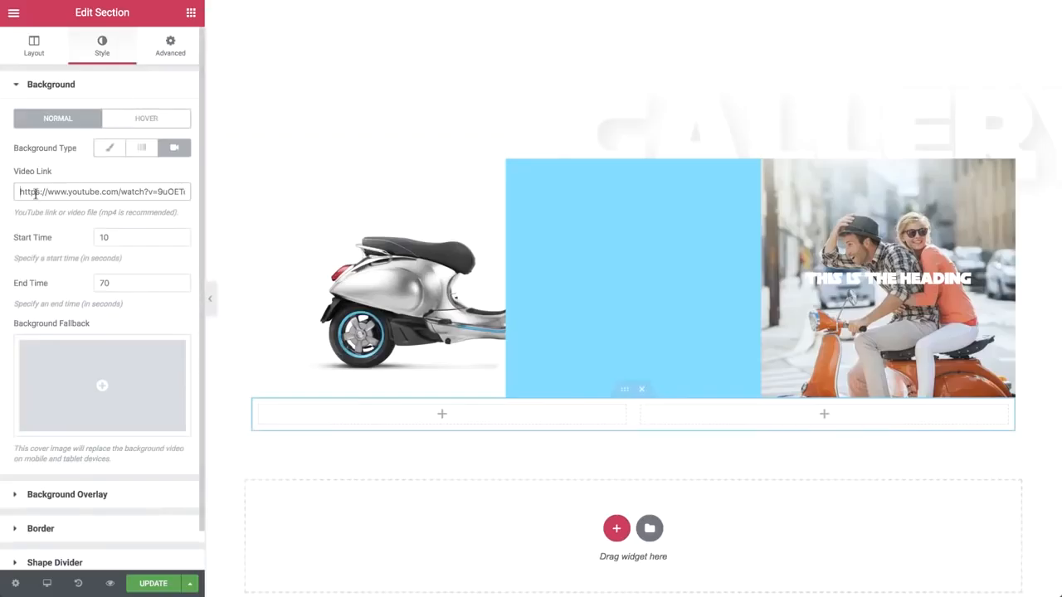
key(ctrl+a)
text(https://www.youtube.com/watch?v=43SToTNwTOk)
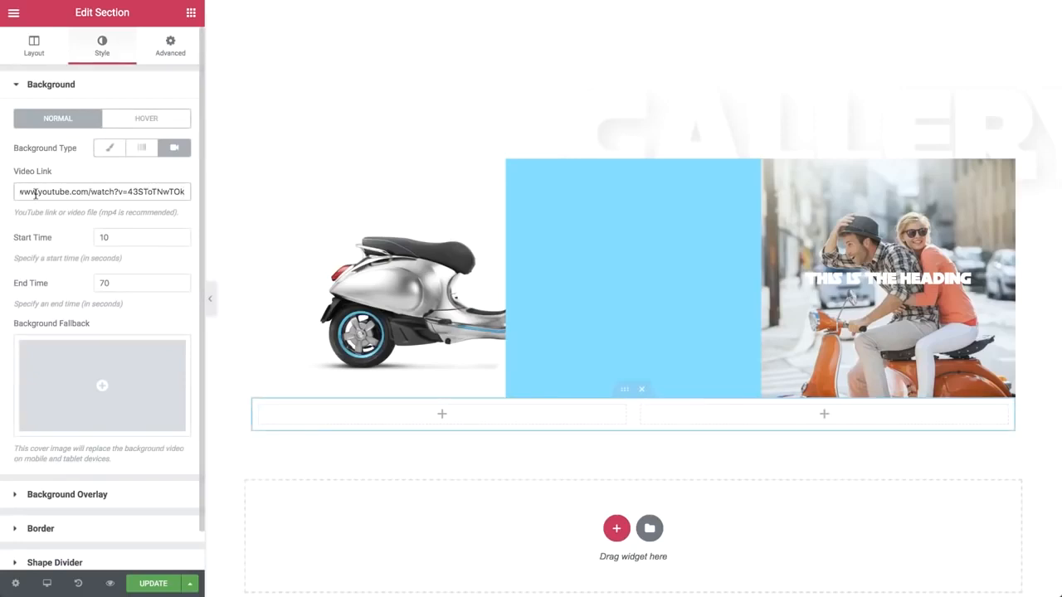
Step: Set the video section's height to Min Height with a minimum of 350 px
click(34, 48)
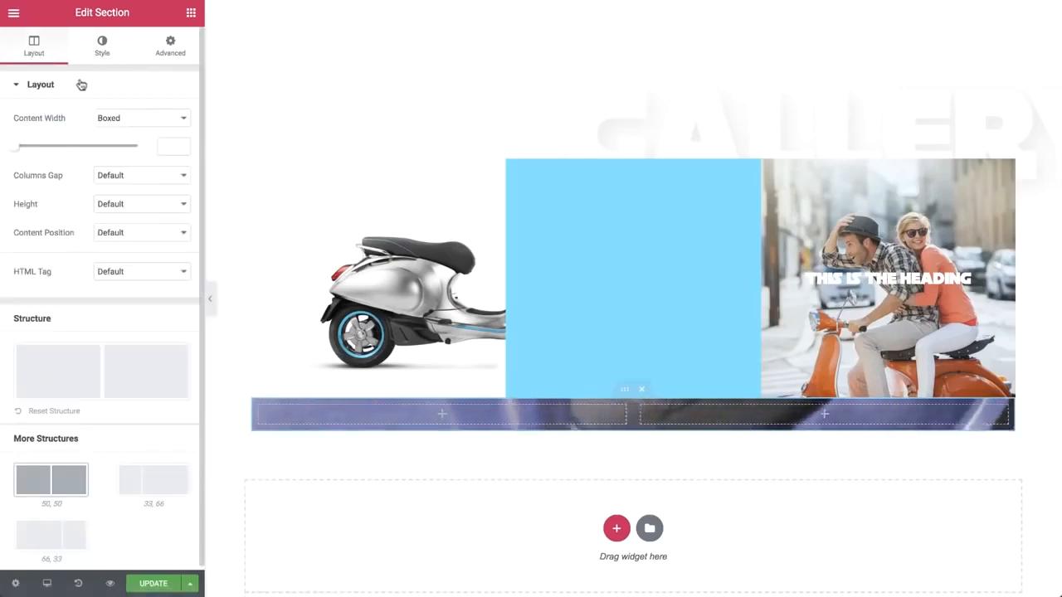
click(140, 206)
click(139, 215)
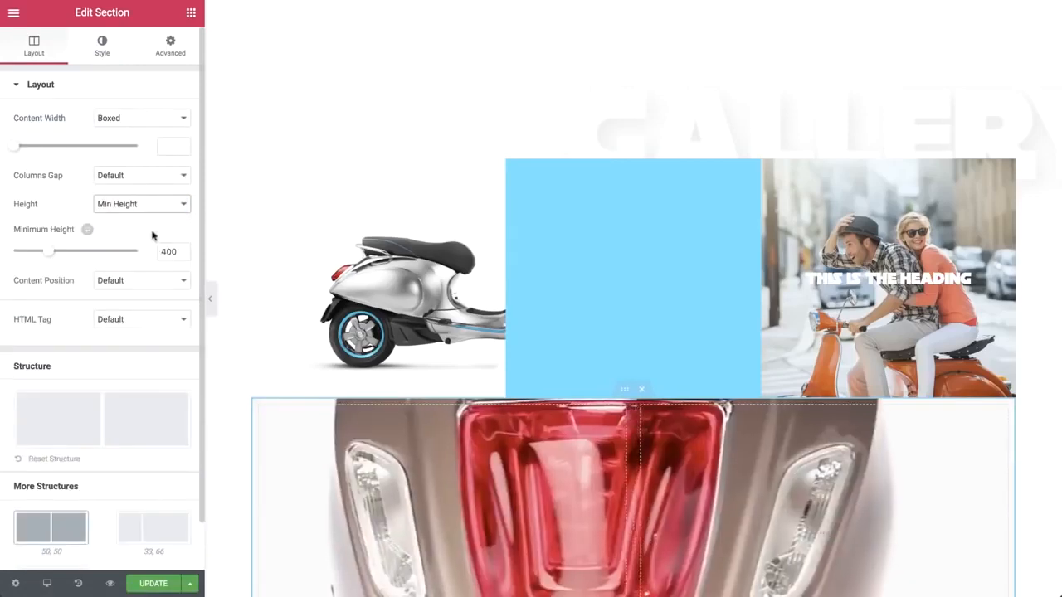
double_click(169, 250)
text(350)
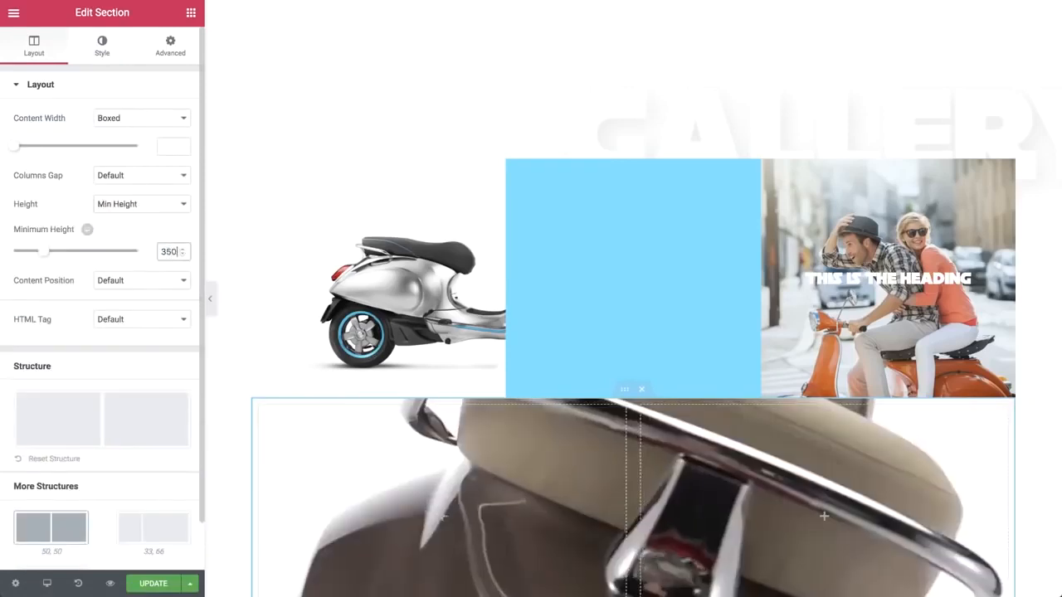
Step: Add a third column to the video section and give the column below the photo tile a classic pinkish-red background
right_click(255, 405)
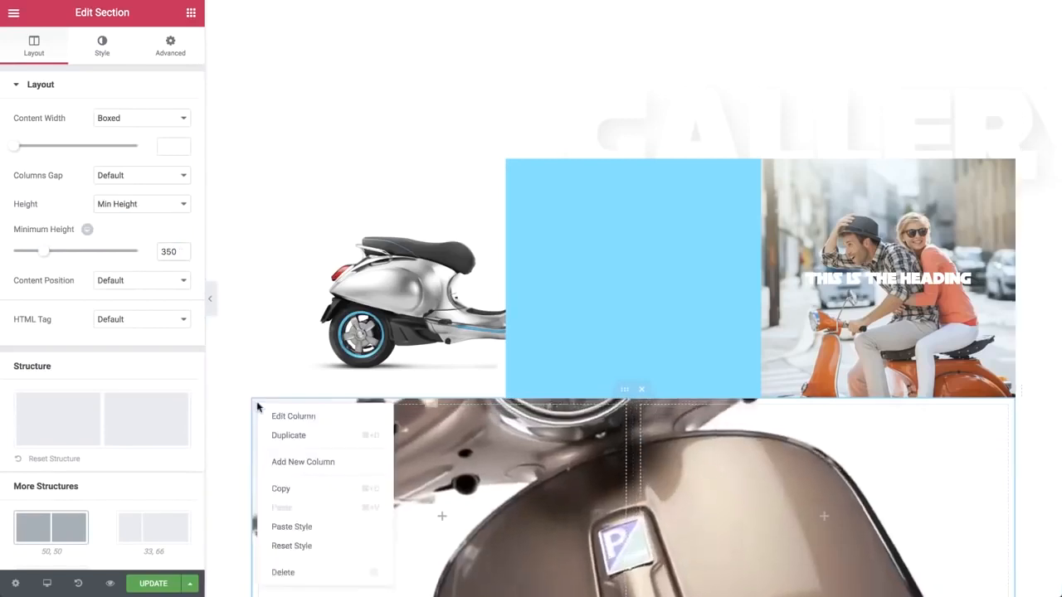
click(297, 457)
scroll(298, 456, down, 2)
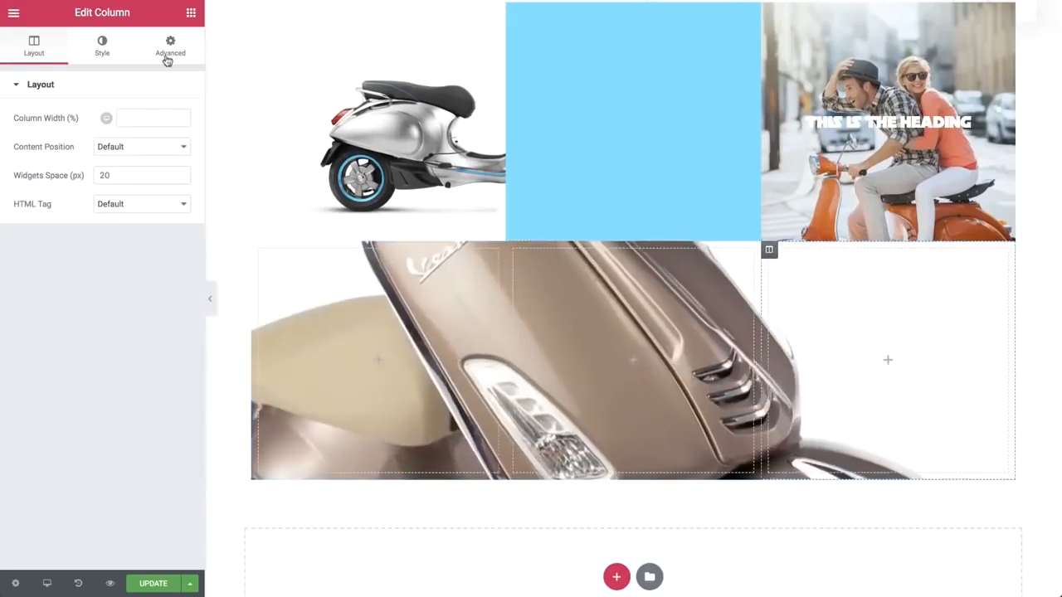
click(103, 47)
click(123, 151)
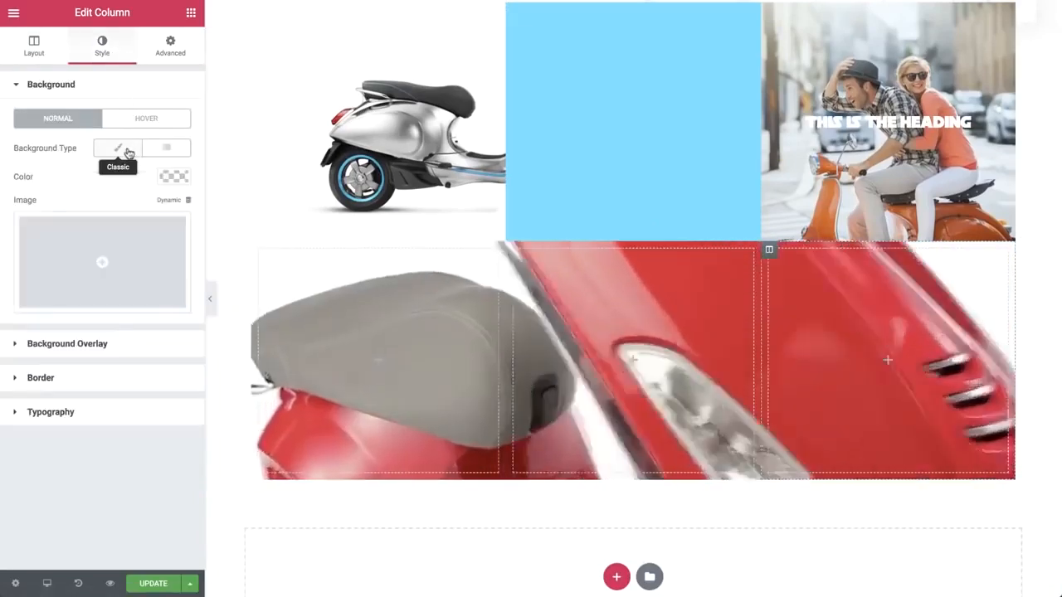
click(173, 177)
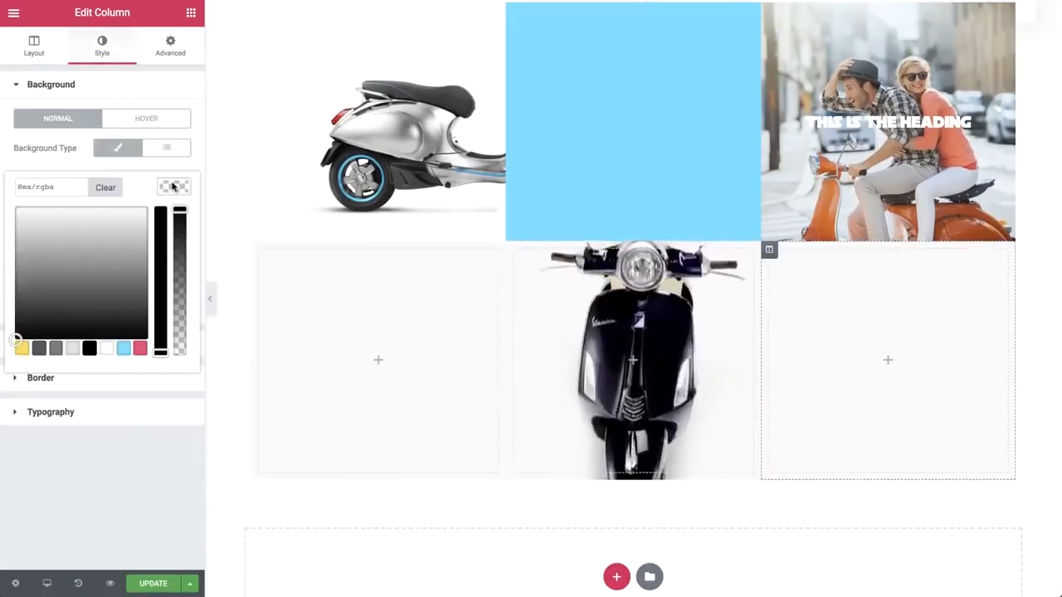
click(141, 348)
click(190, 108)
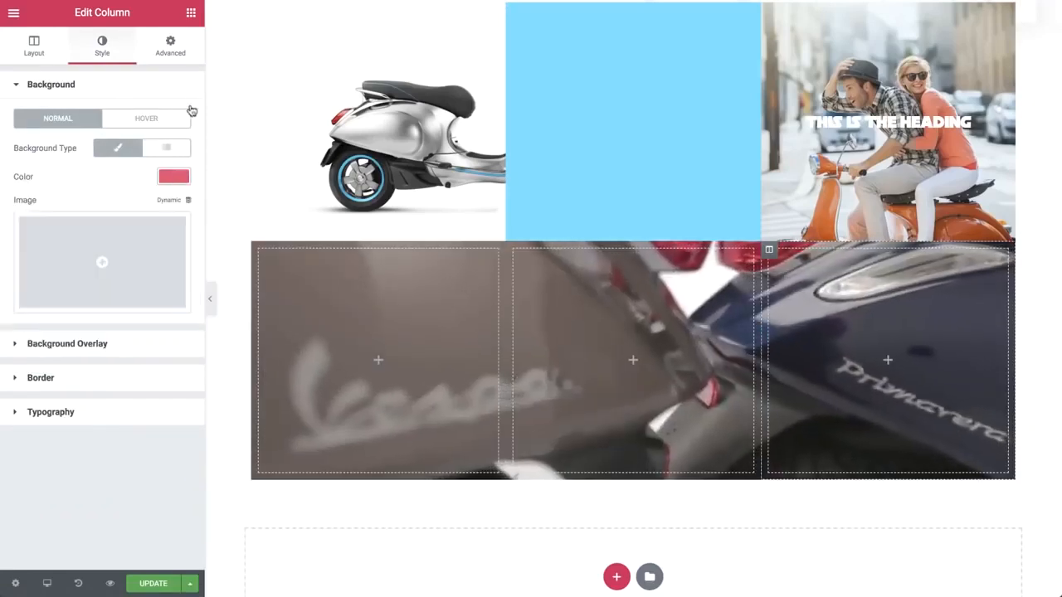
Step: Search the widgets for "blo" and place a Blockquote in the pinkish-red column
click(190, 13)
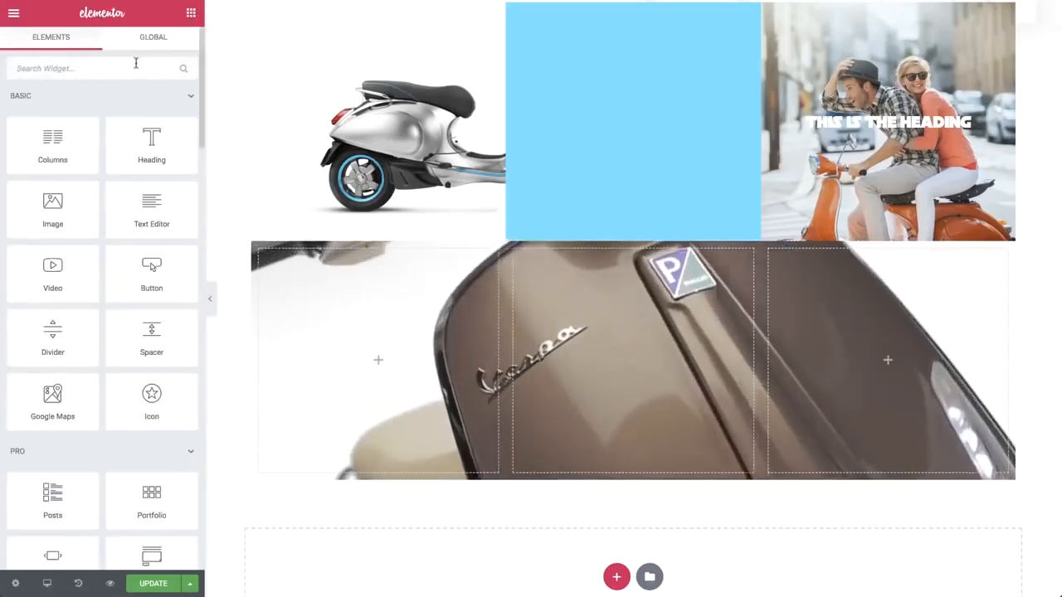
click(136, 67)
text(blo)
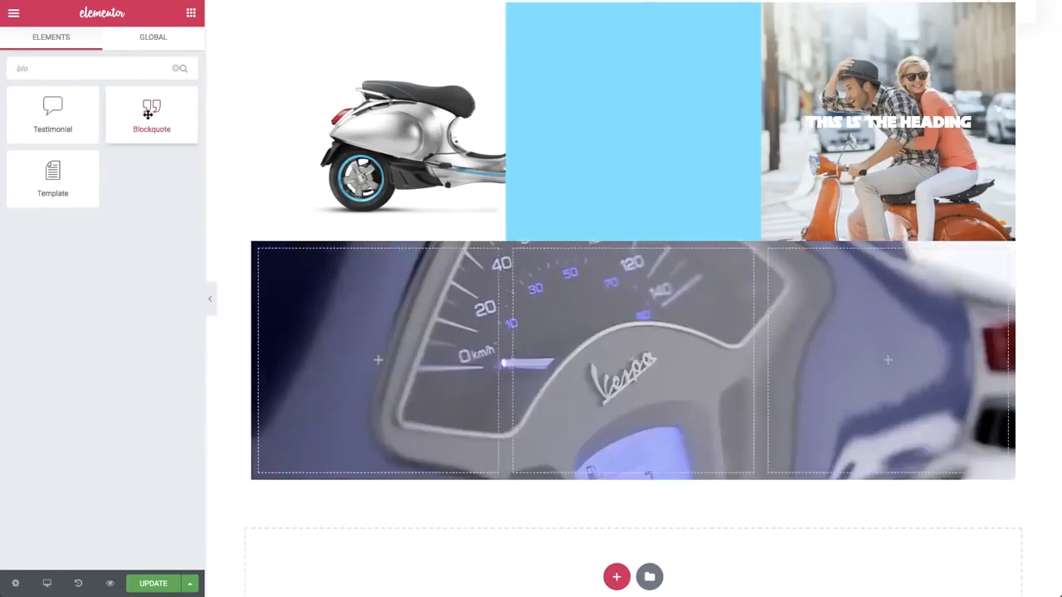
drag(151, 112, 886, 321)
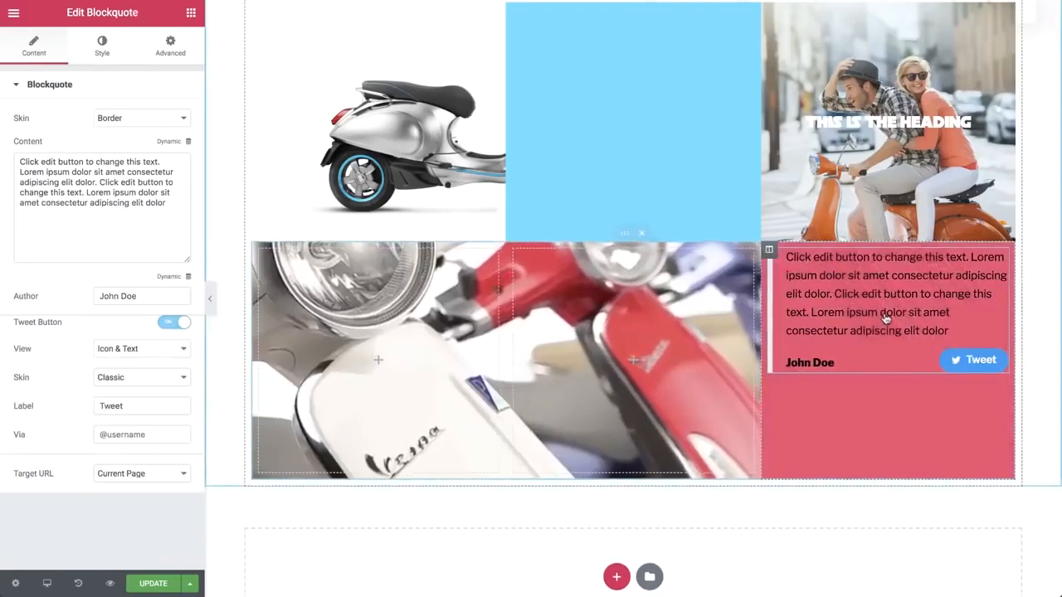
Step: Set the content position of the video section to Middle
click(622, 238)
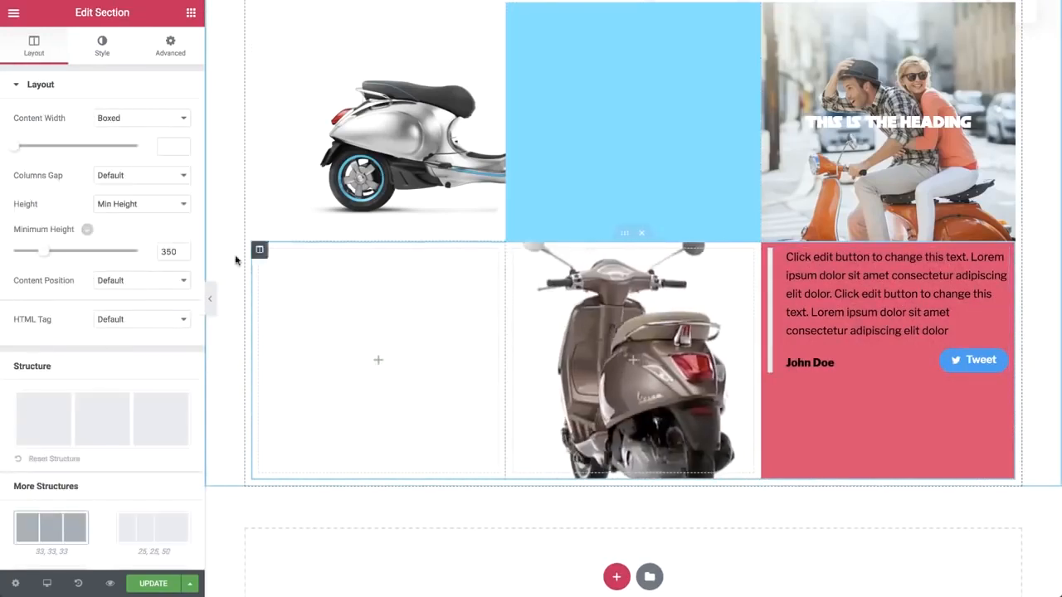
click(137, 282)
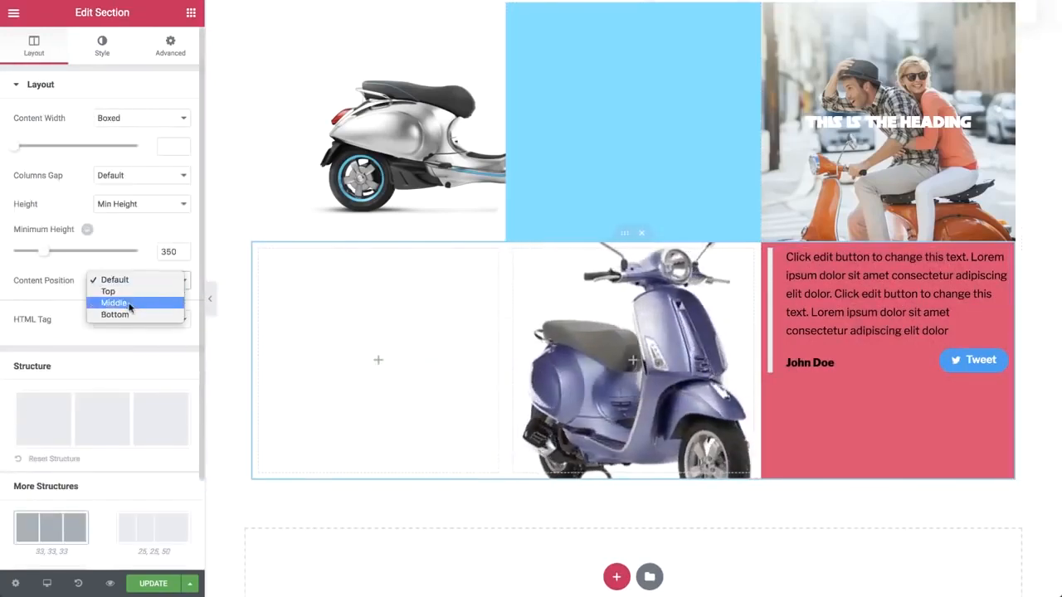
click(130, 303)
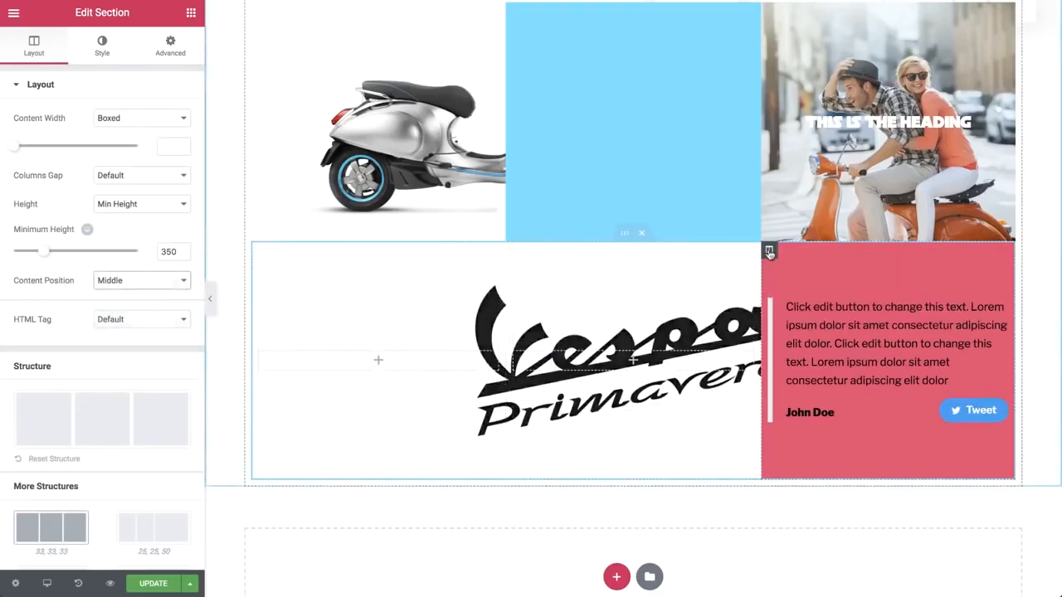
Step: Set the blockquote column's padding to 40 px on all sides
click(769, 251)
click(185, 53)
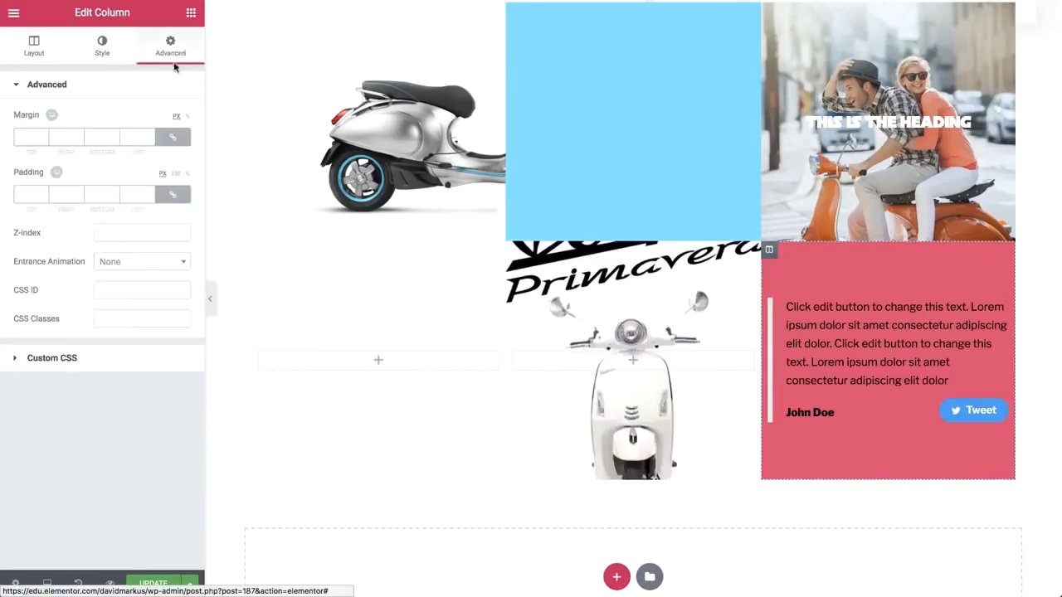
click(27, 189)
text(30)
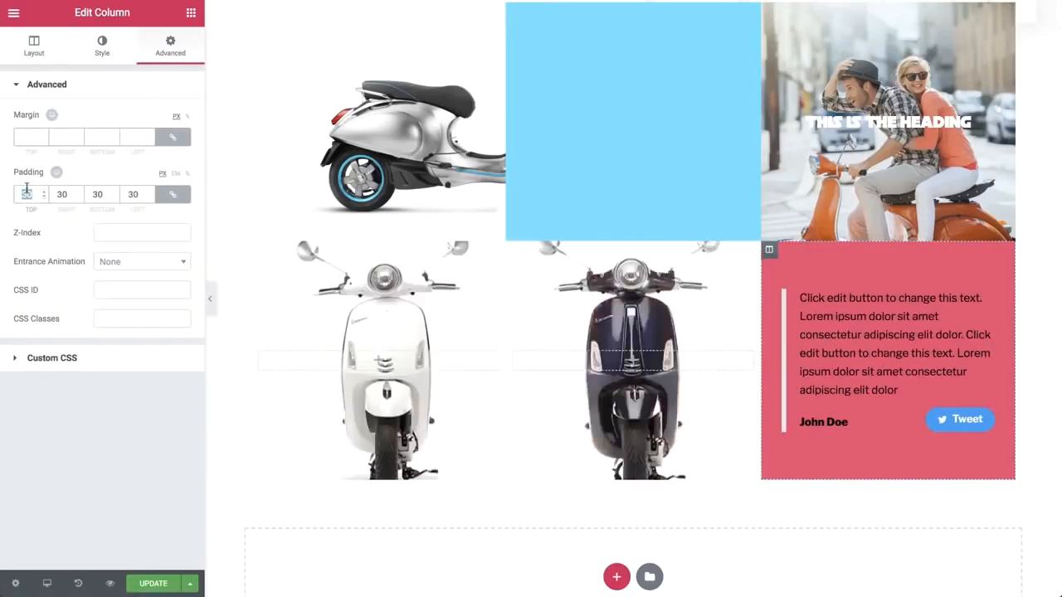
text(40)
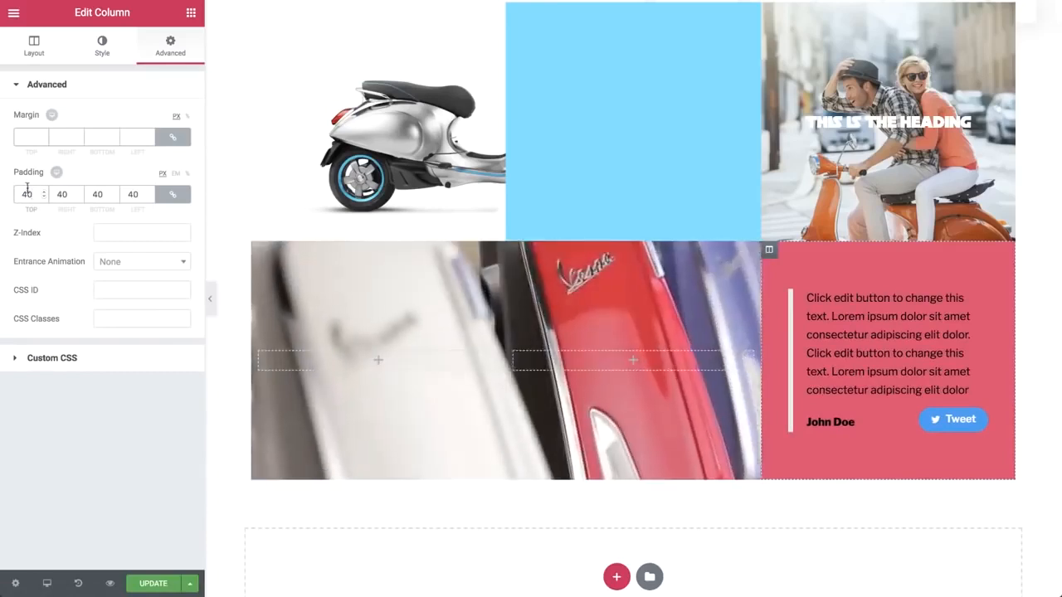
Step: Set both the content text colour and the author text colour of the blockquote to white (#ffffff)
click(980, 297)
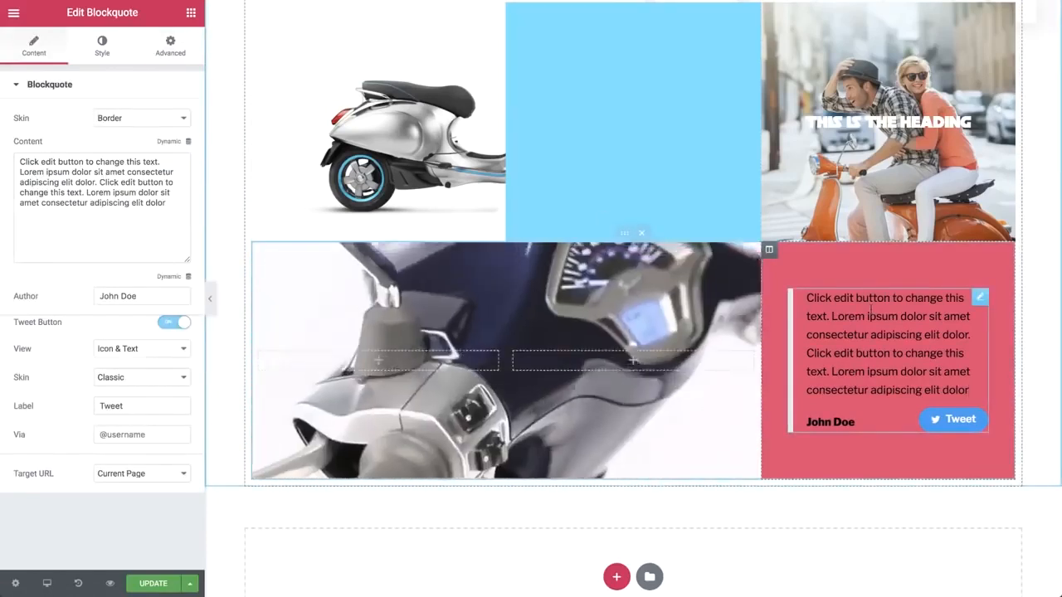
click(103, 53)
click(176, 118)
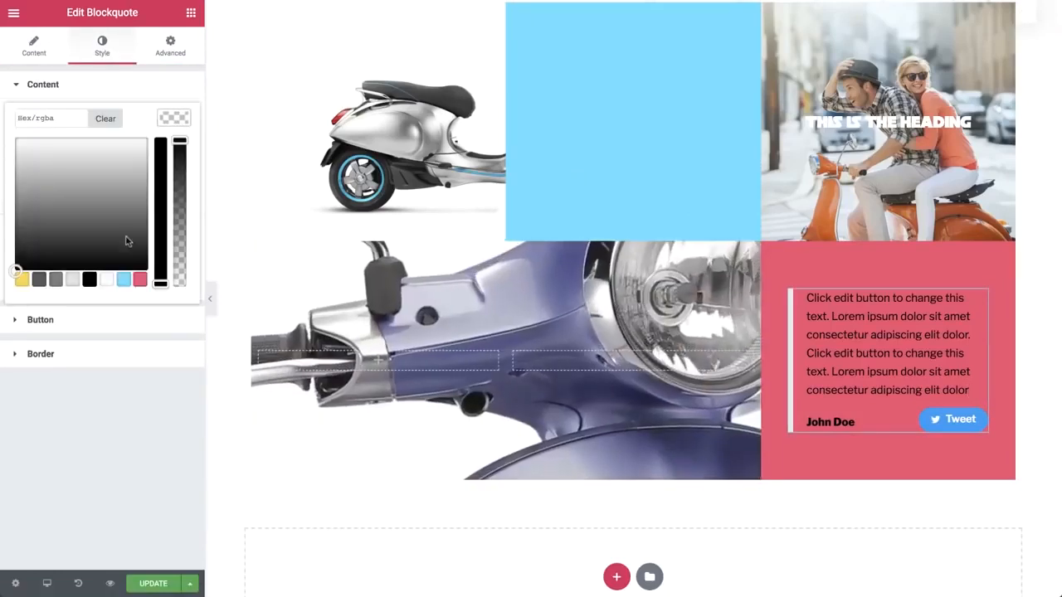
click(106, 279)
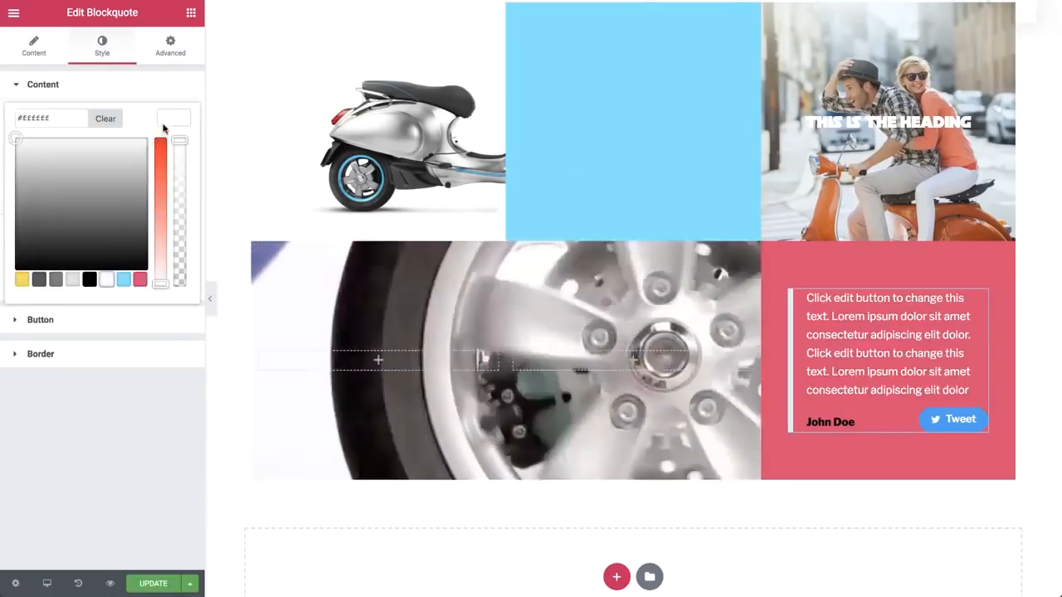
click(163, 126)
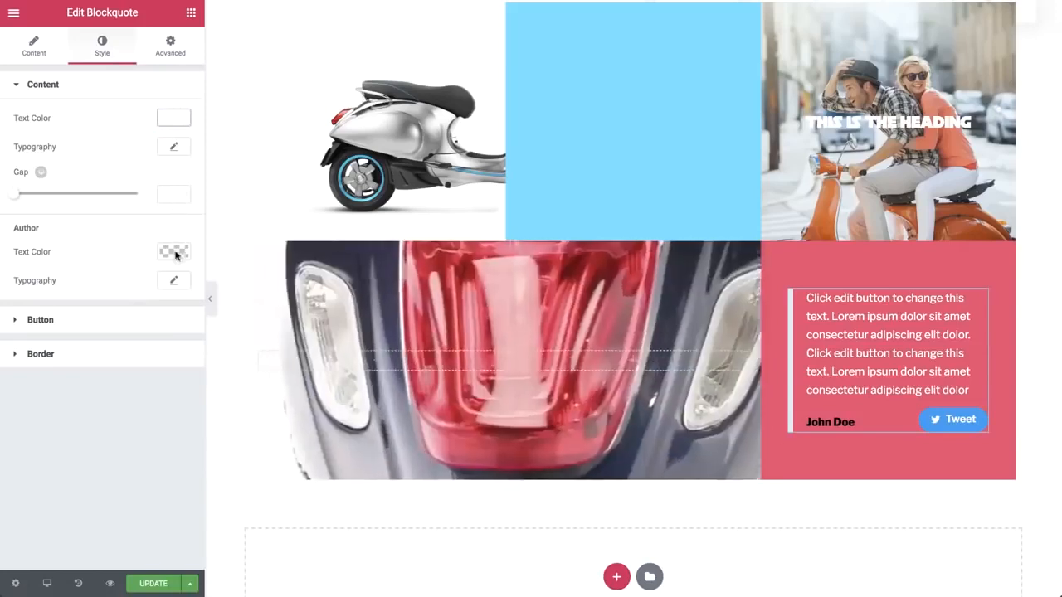
click(175, 253)
click(105, 424)
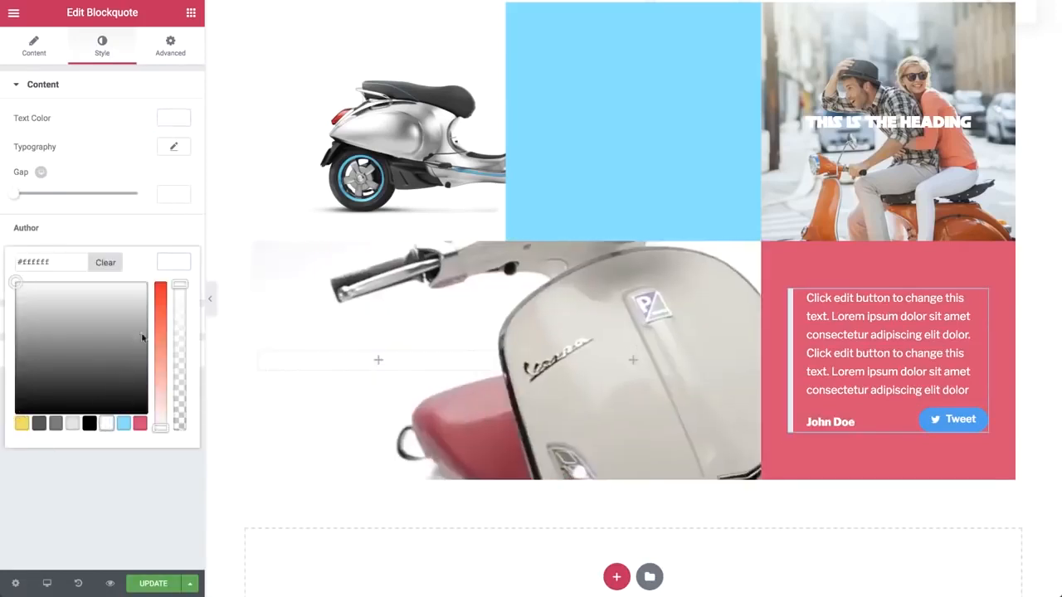
click(173, 263)
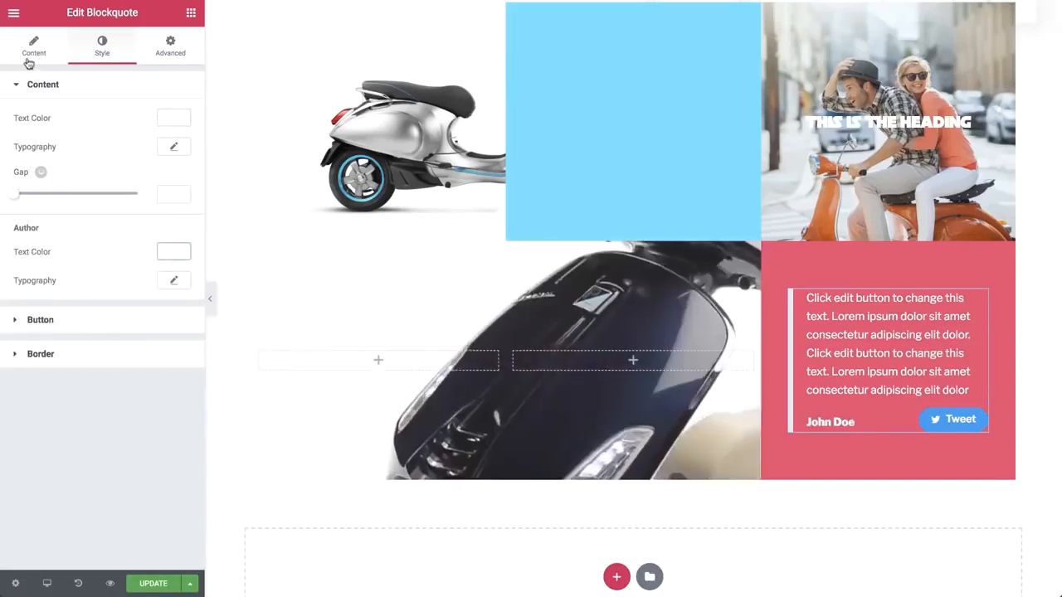
Step: Change the blockquote's skin to Quotation
click(33, 49)
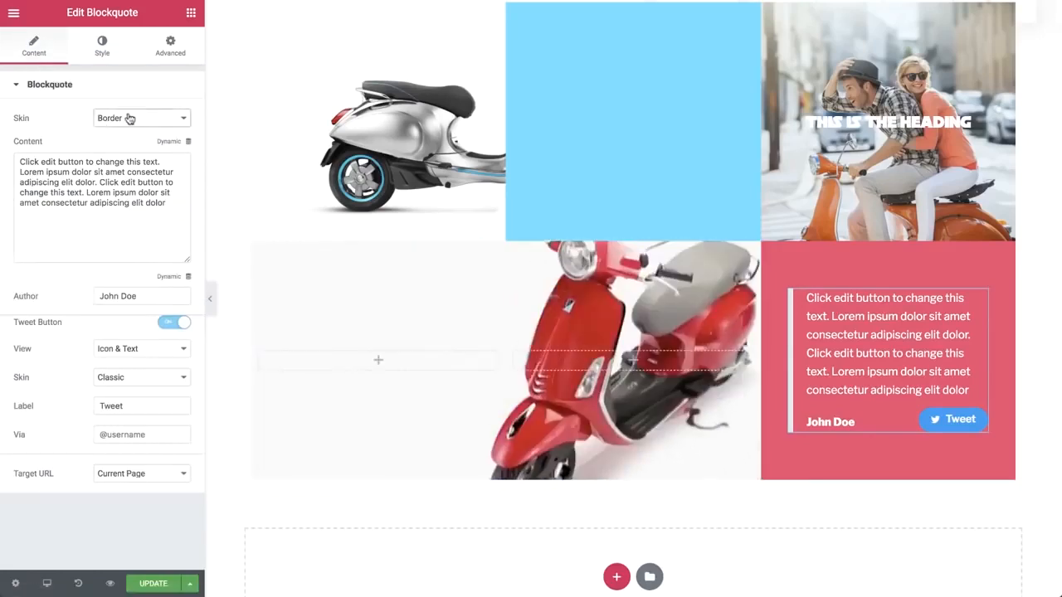
click(129, 119)
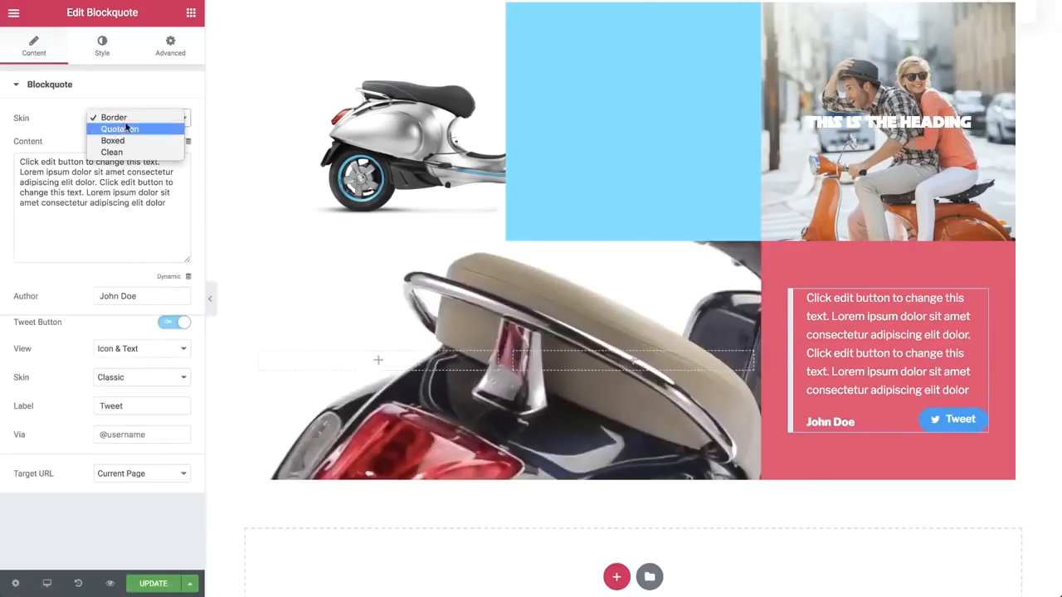
click(125, 129)
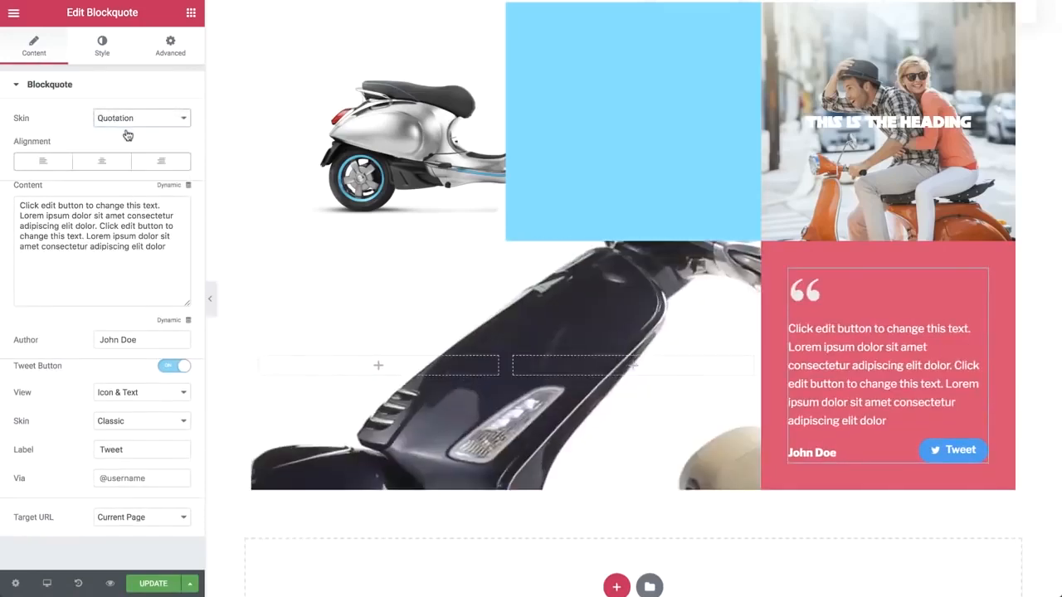
Step: Shorten the blockquote text to end at "Click edit button to change this text" and set the tweet button's view to Icon
drag(167, 247, 85, 235)
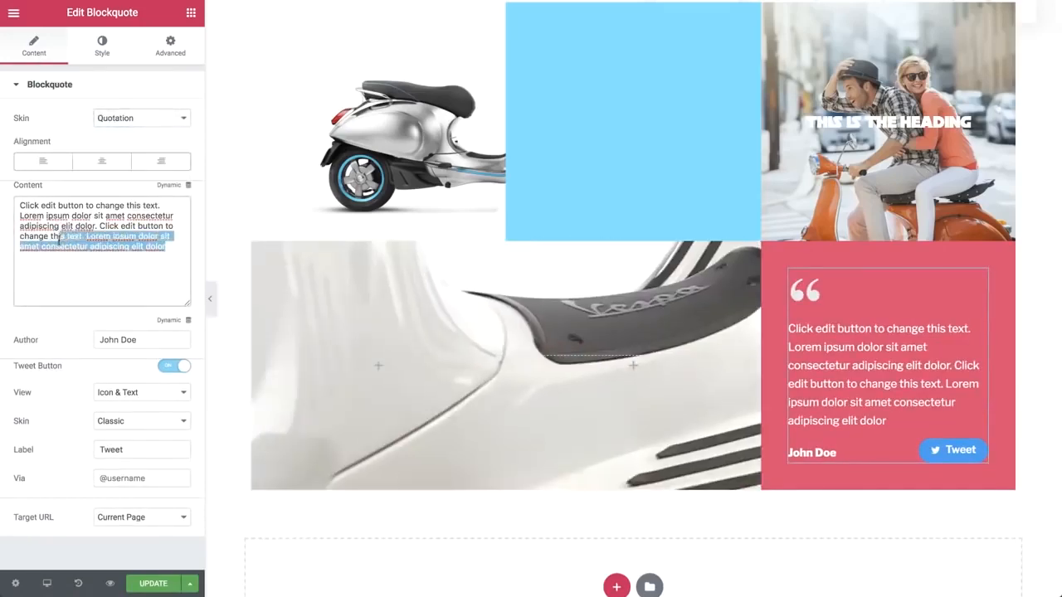
key(BackSpace)
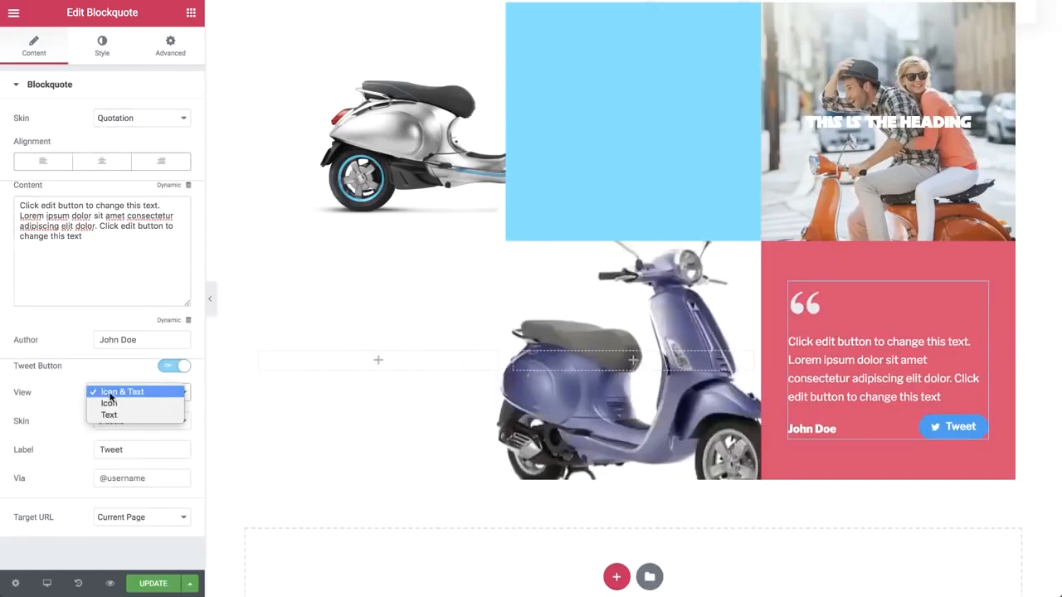
click(114, 404)
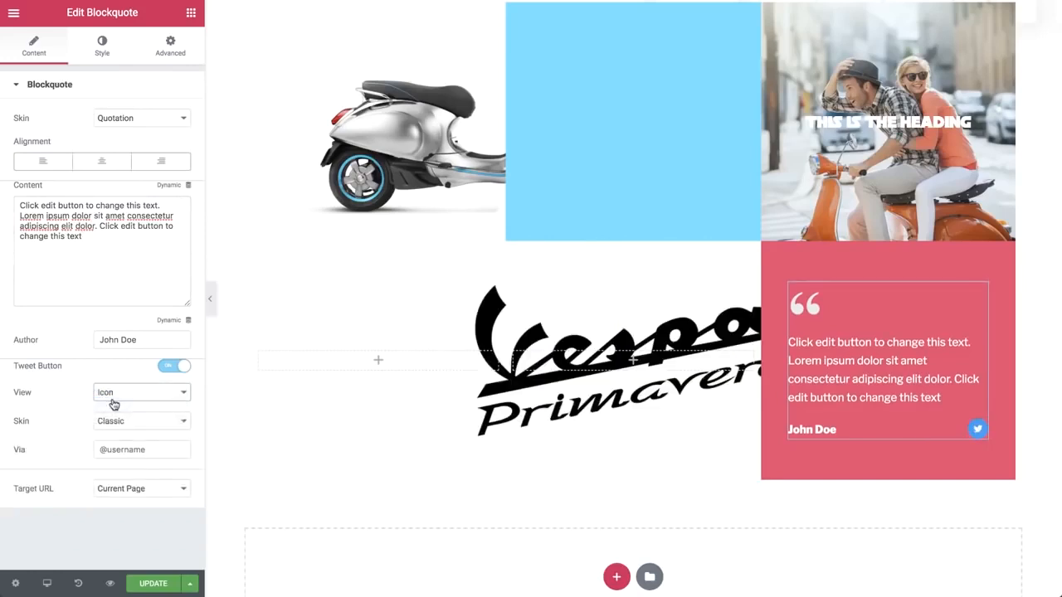
Step: Give the blockquote's quotation mark a white colour with strongly reduced opacity
click(102, 51)
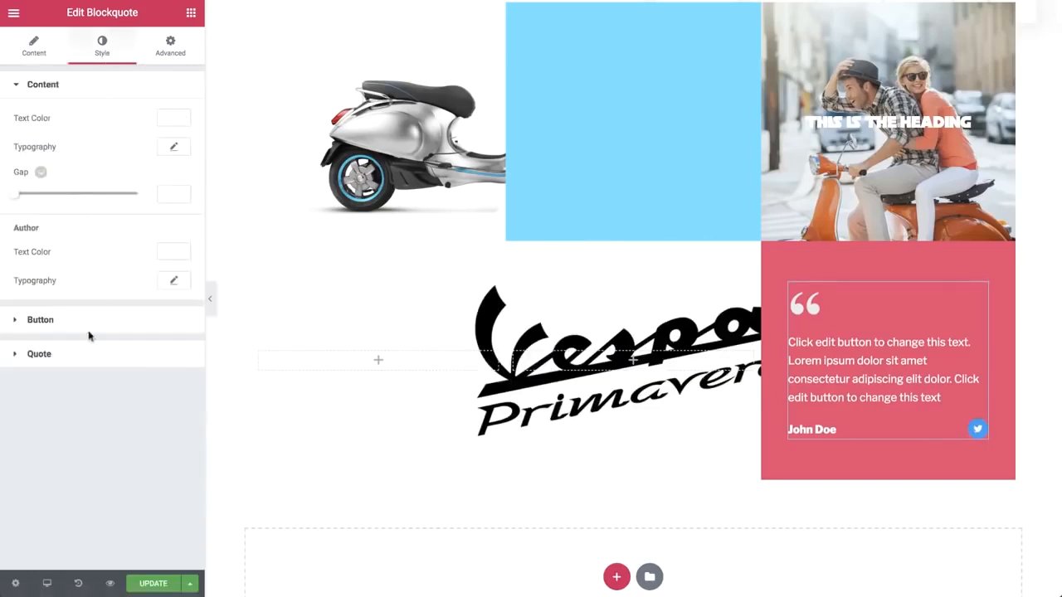
click(90, 355)
click(171, 181)
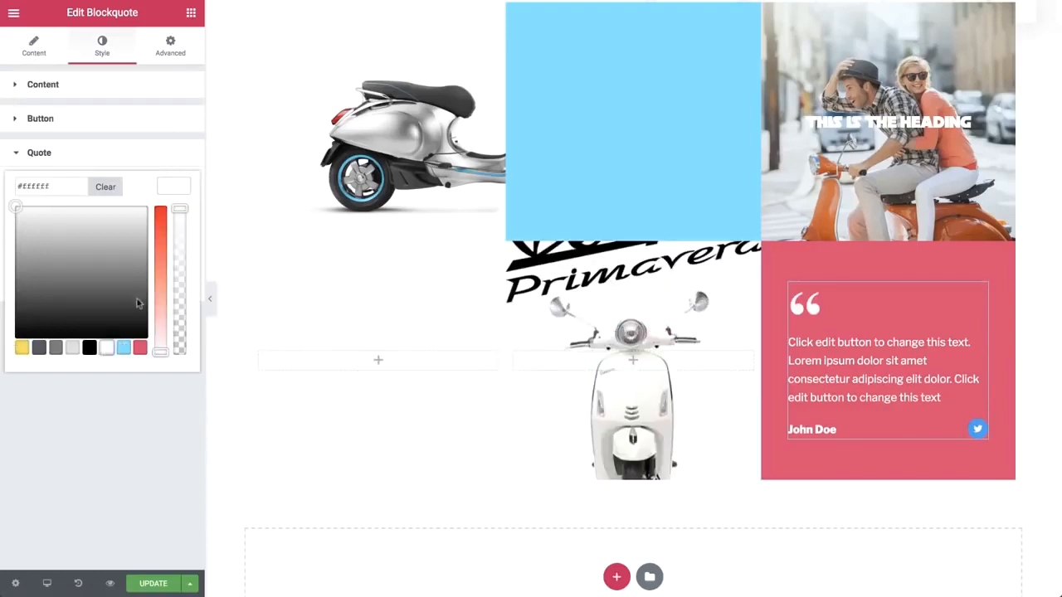
drag(180, 209, 183, 327)
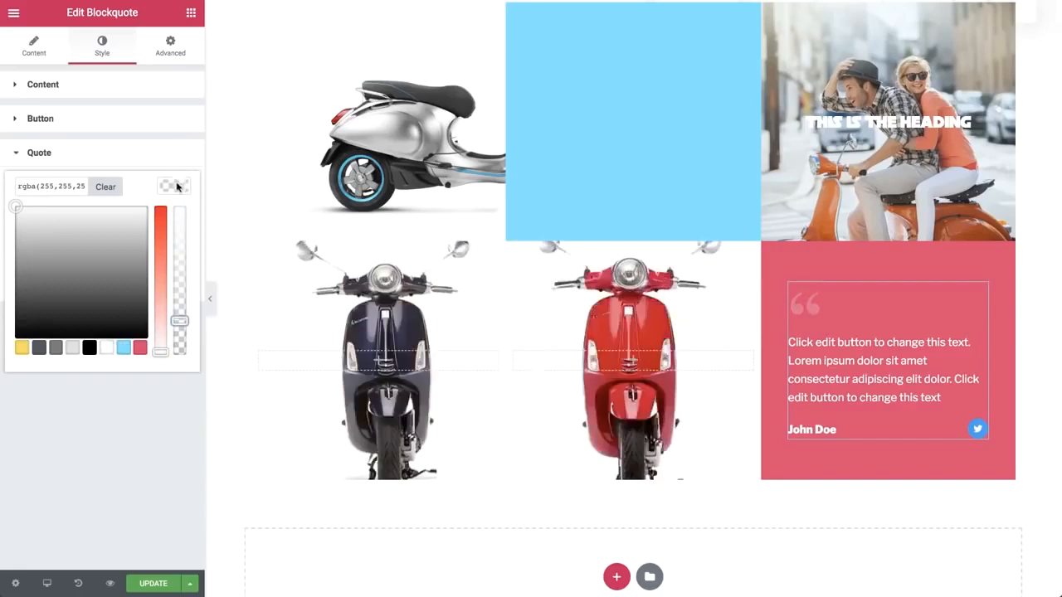
click(175, 184)
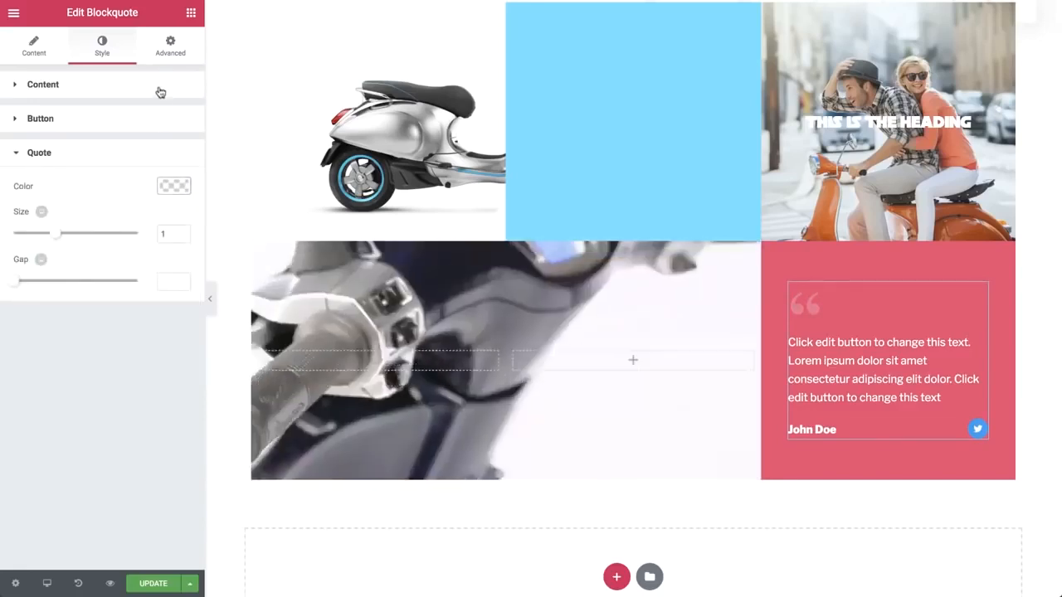
Step: Make the blockquote author's white text colour roughly half transparent, and return to the widget list
click(160, 86)
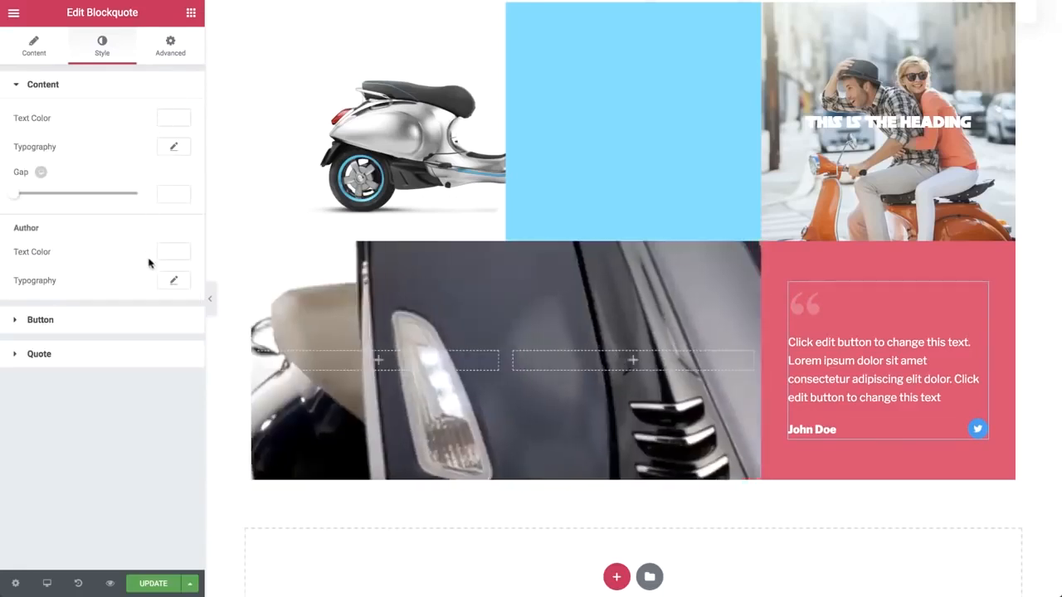
click(174, 252)
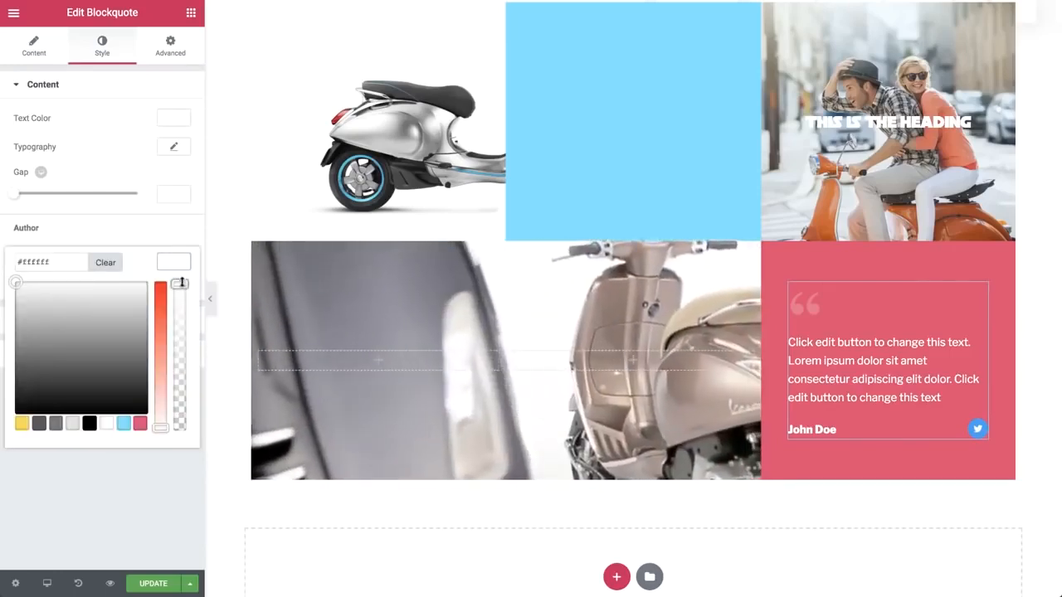
drag(180, 283, 182, 350)
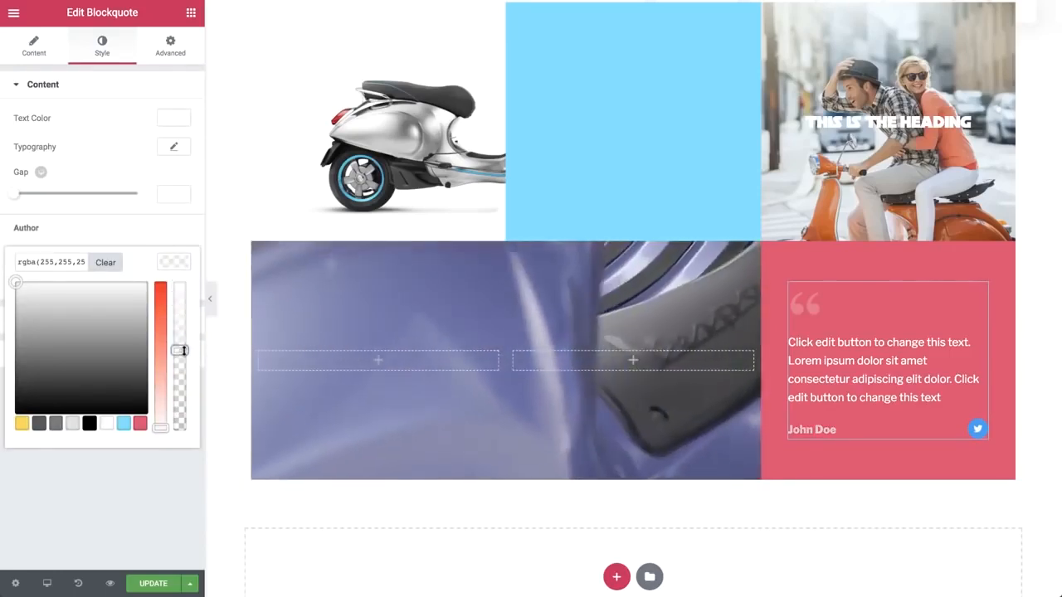
click(190, 14)
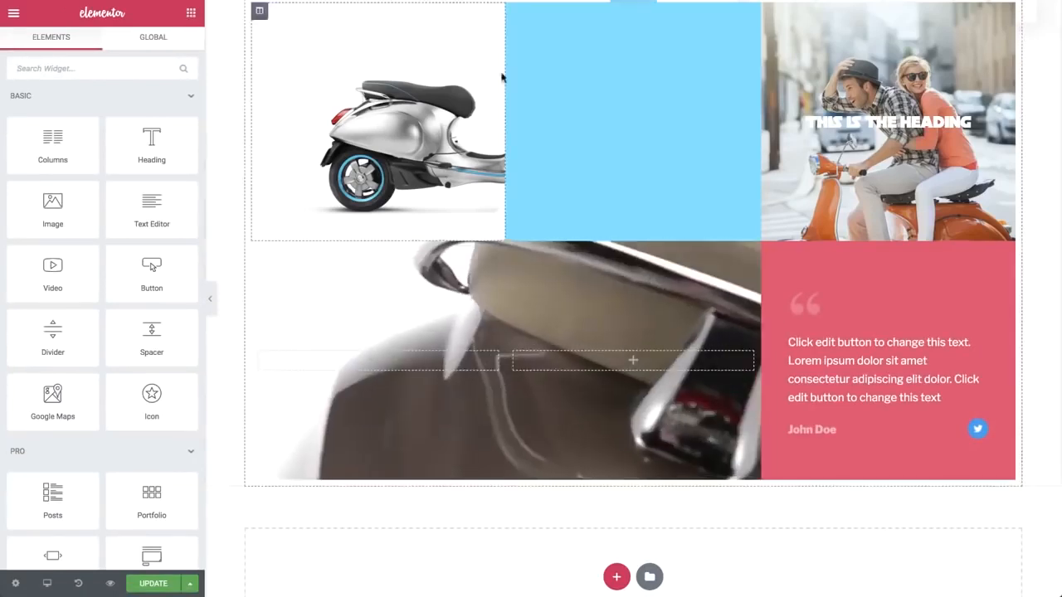
Step: Duplicate the three-column row holding the scooter, blue and photo tiles
scroll(501, 78, up, 1)
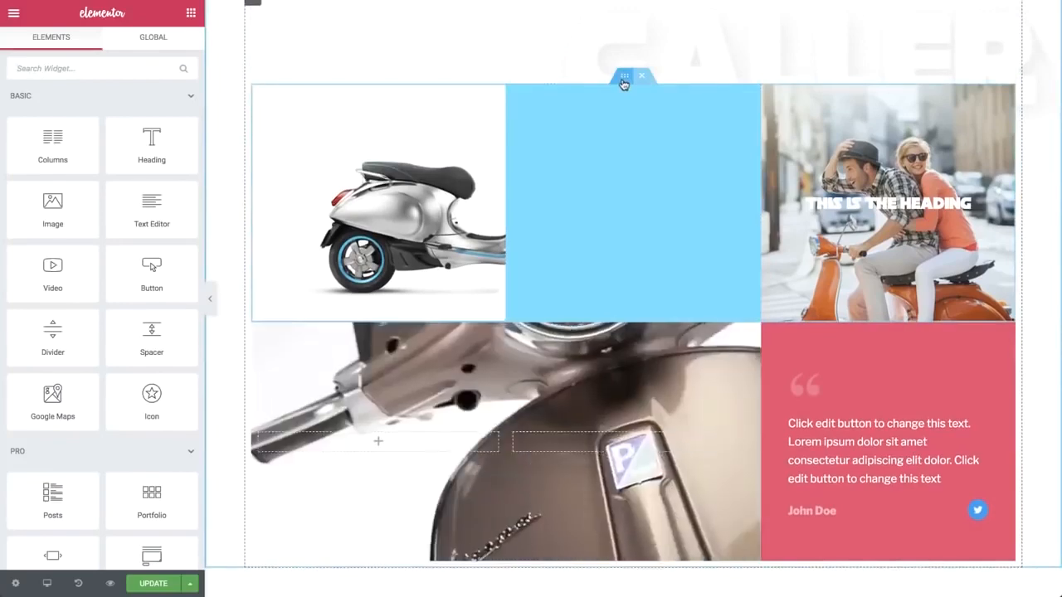
right_click(624, 83)
click(630, 109)
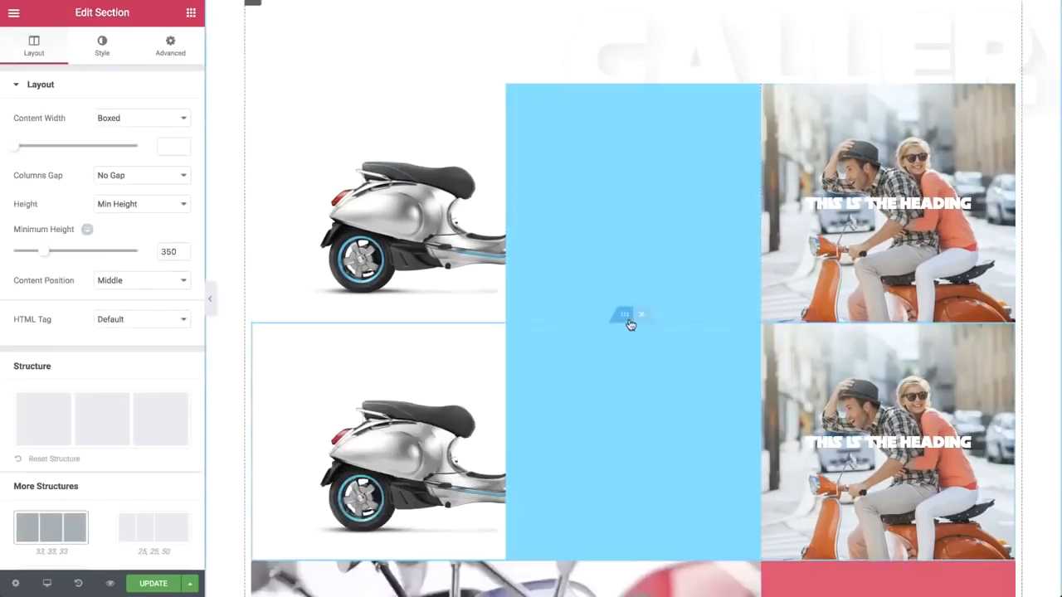
Step: Move the duplicated row below the video row and reorder its columns to photo, blue, scooter
scroll(630, 325, down, 3)
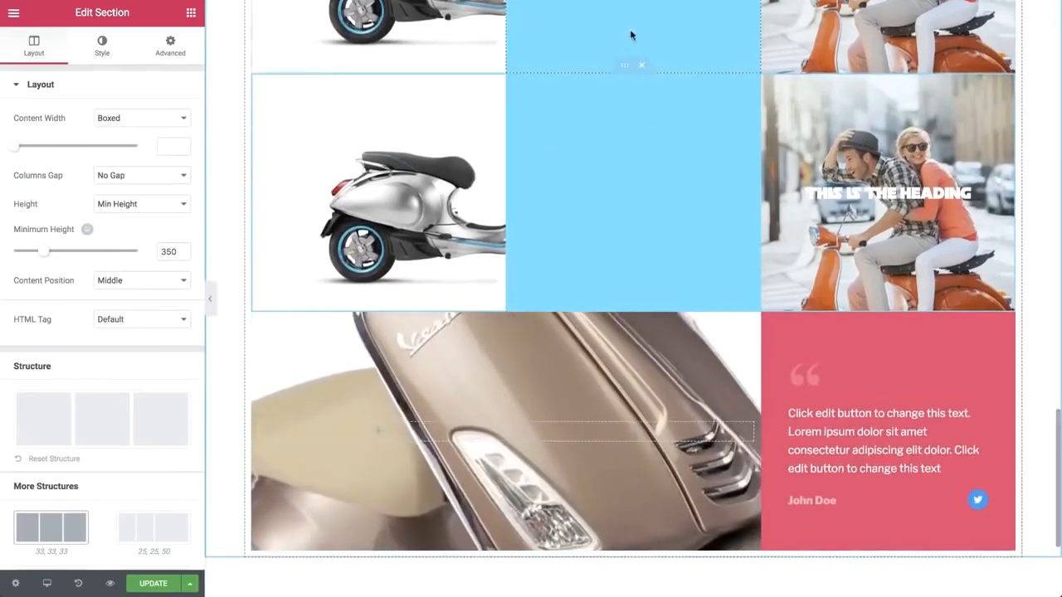
drag(623, 66, 605, 407)
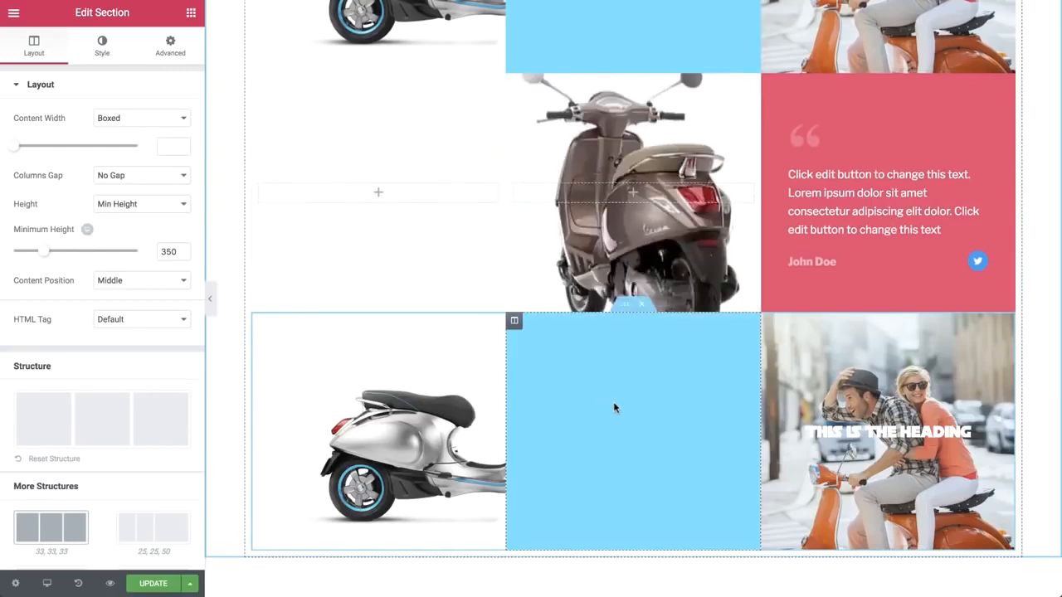
drag(769, 323, 316, 346)
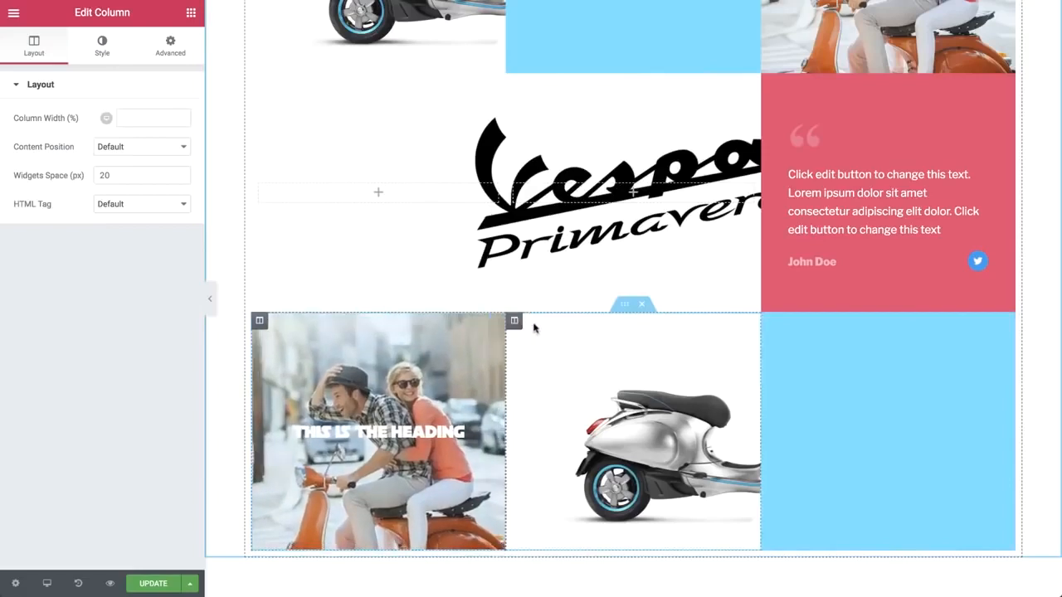
drag(514, 319, 869, 354)
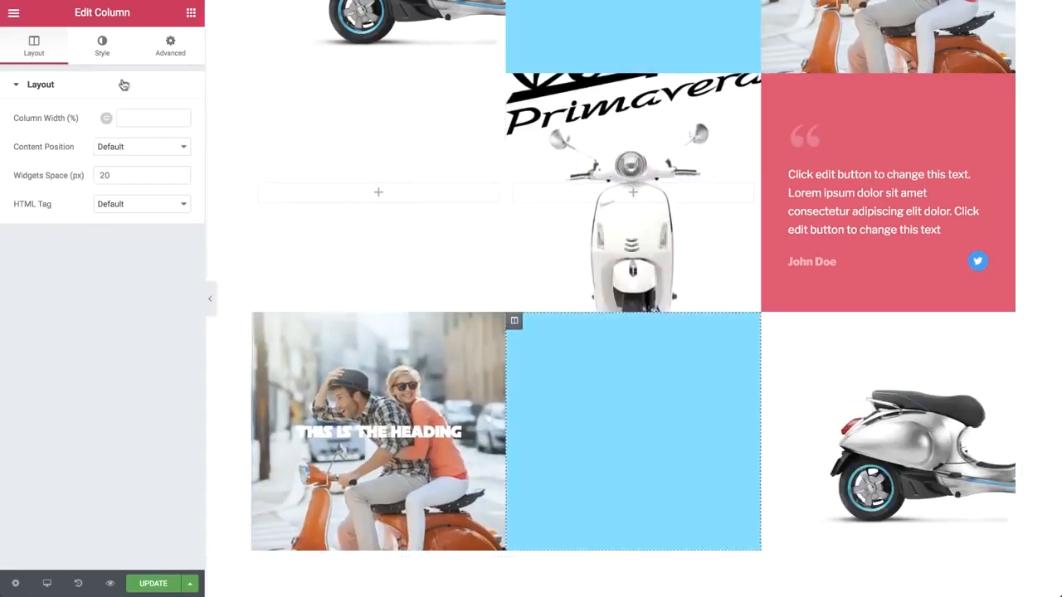
Step: Change the background colour of the duplicated row's middle blue column to yellow (#ffdd4a)
click(97, 52)
click(171, 172)
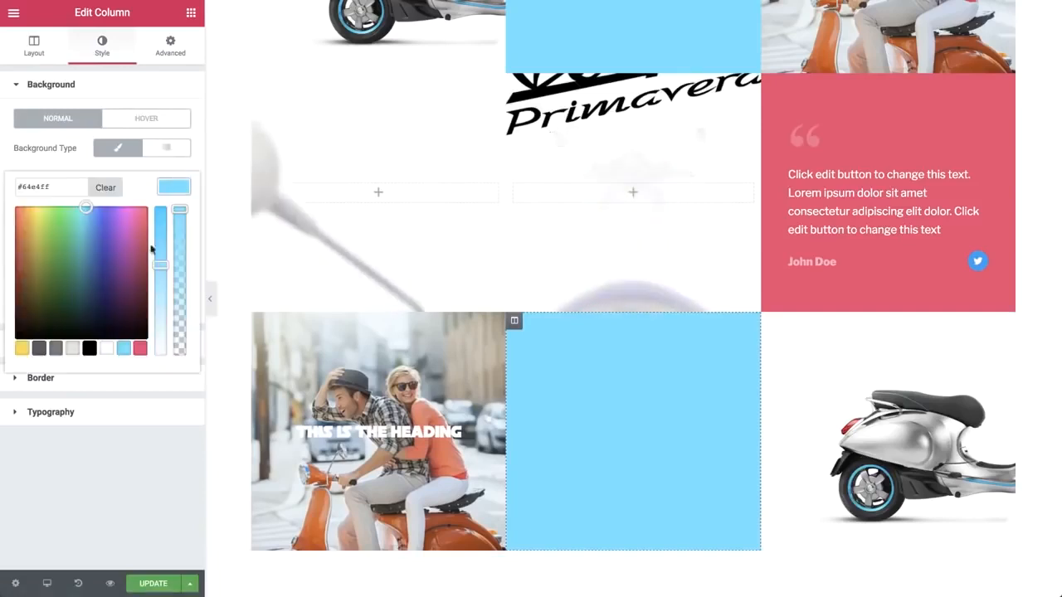
click(21, 347)
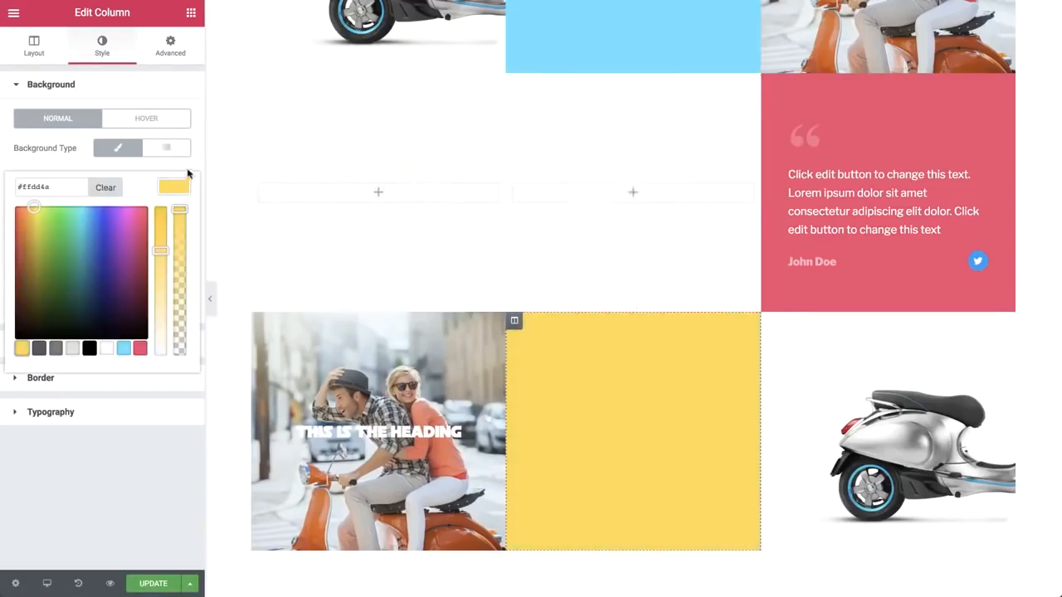
click(175, 187)
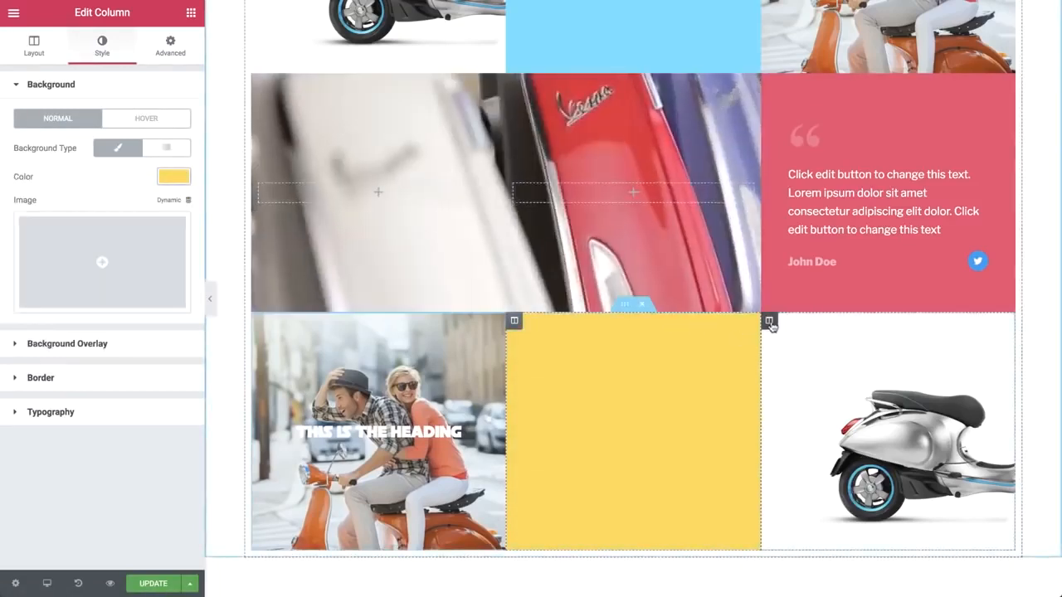
Step: Set the background colour of the duplicated row's scooter column to yellow (#ffdd4a)
click(769, 320)
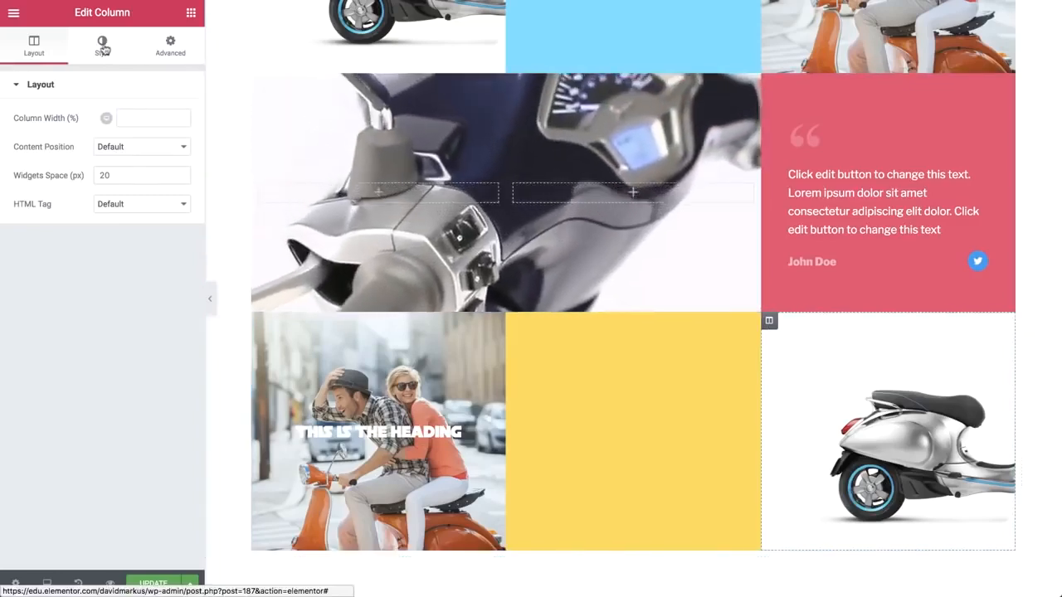
click(102, 43)
click(175, 183)
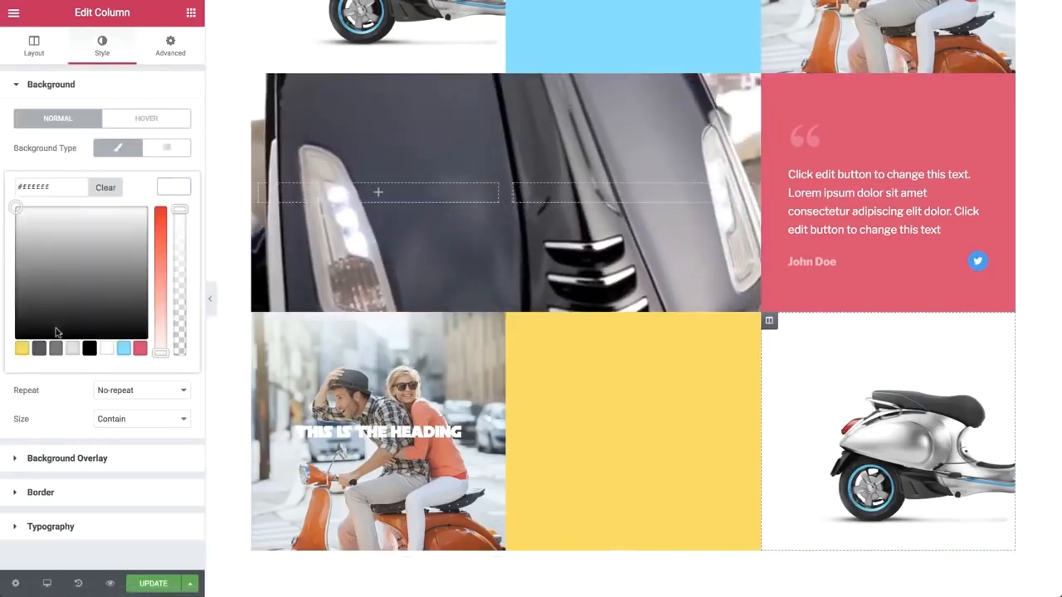
click(22, 348)
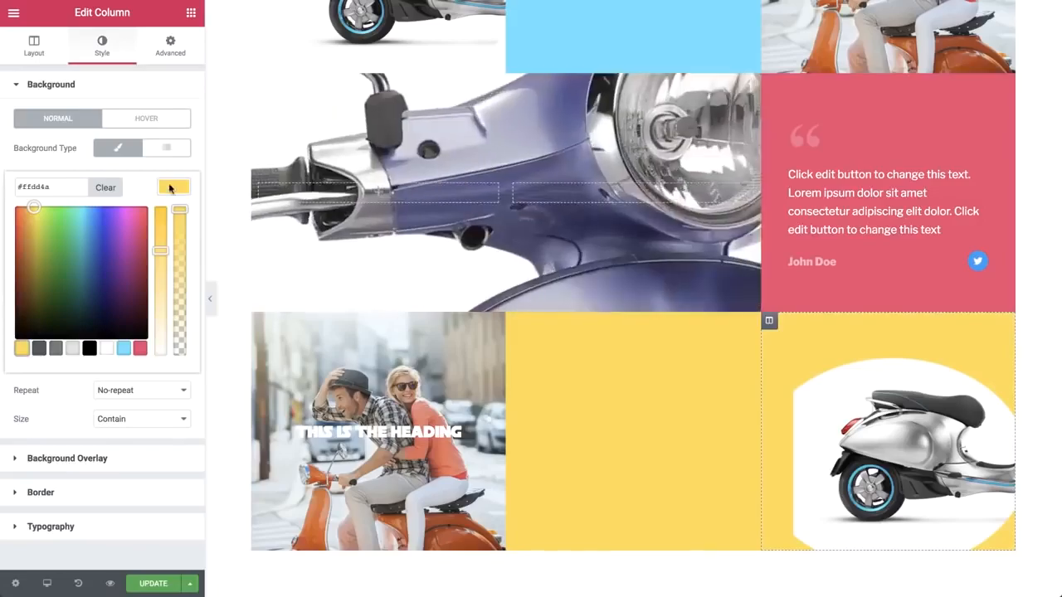
click(171, 186)
Step: Replace the scooter column's background image with 07-gallery.png, the white scooter with a red seat
click(113, 251)
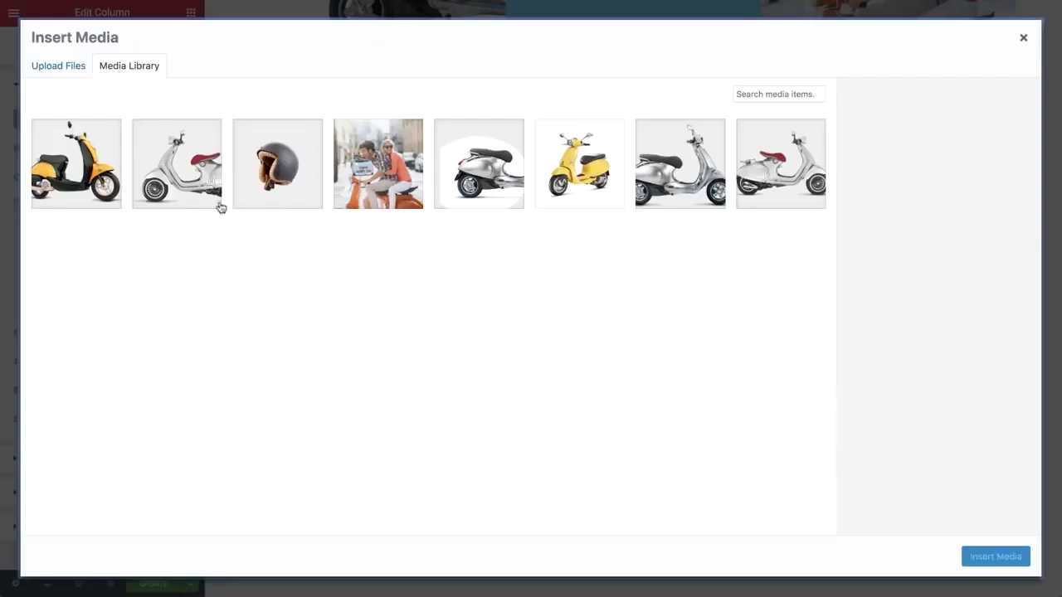
click(193, 194)
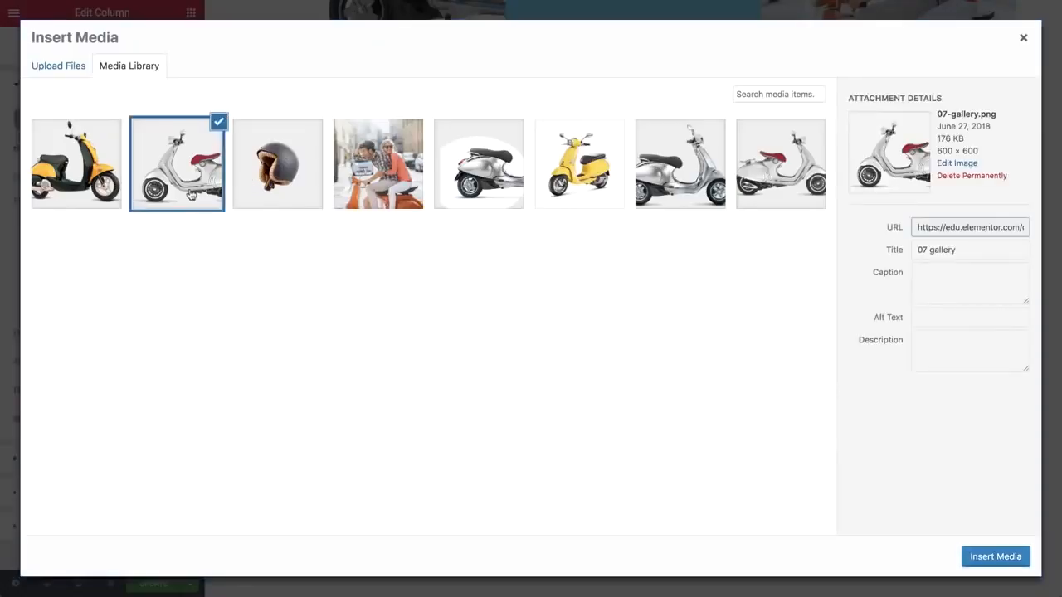
click(995, 557)
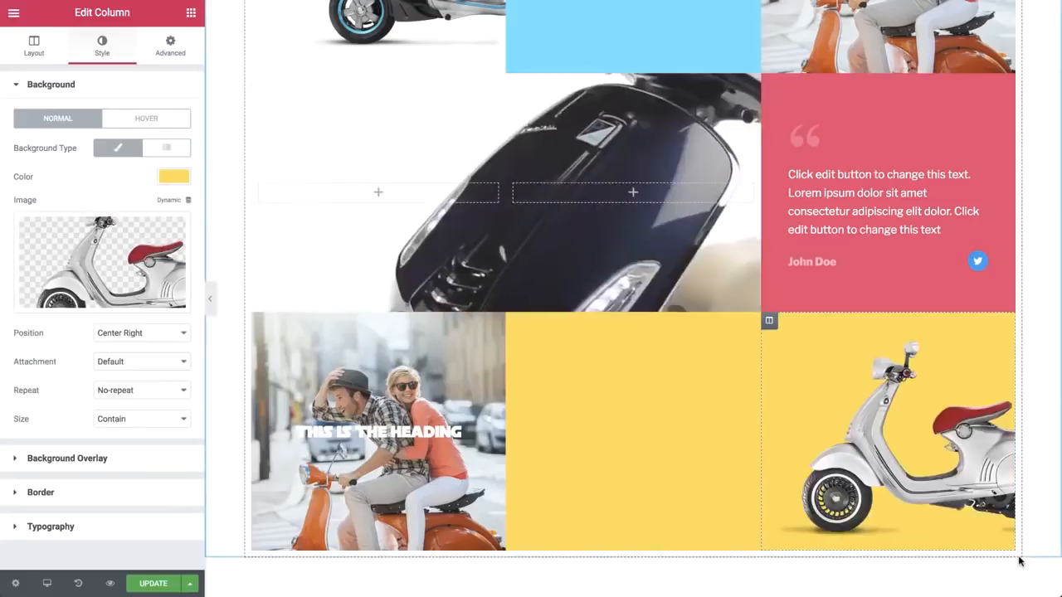
Step: Add a Social Icons widget to the yellow middle column of the bottom row and delete the spacer above it
click(189, 13)
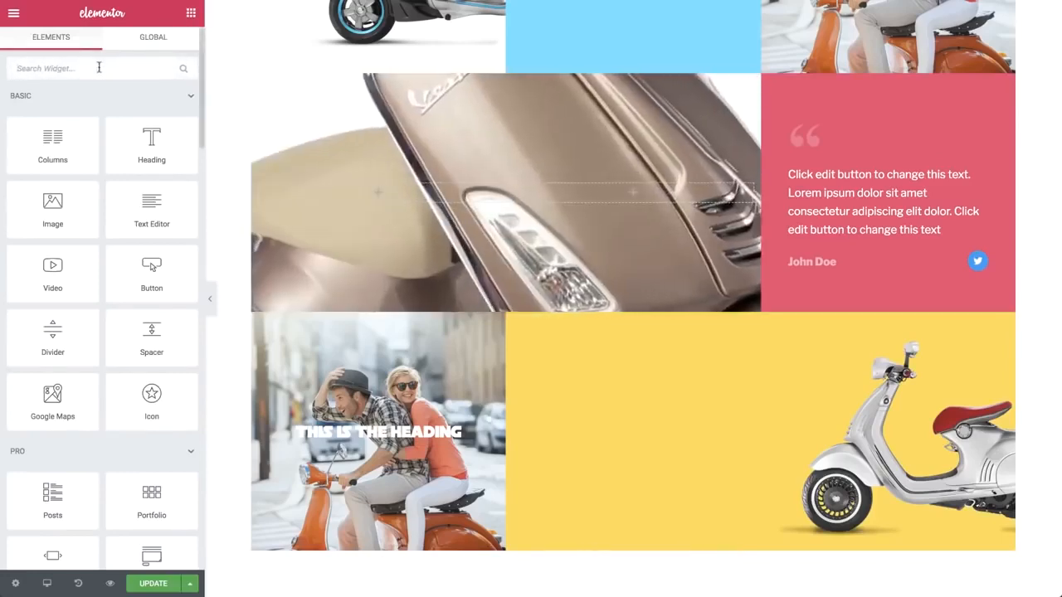
click(99, 67)
text(soci)
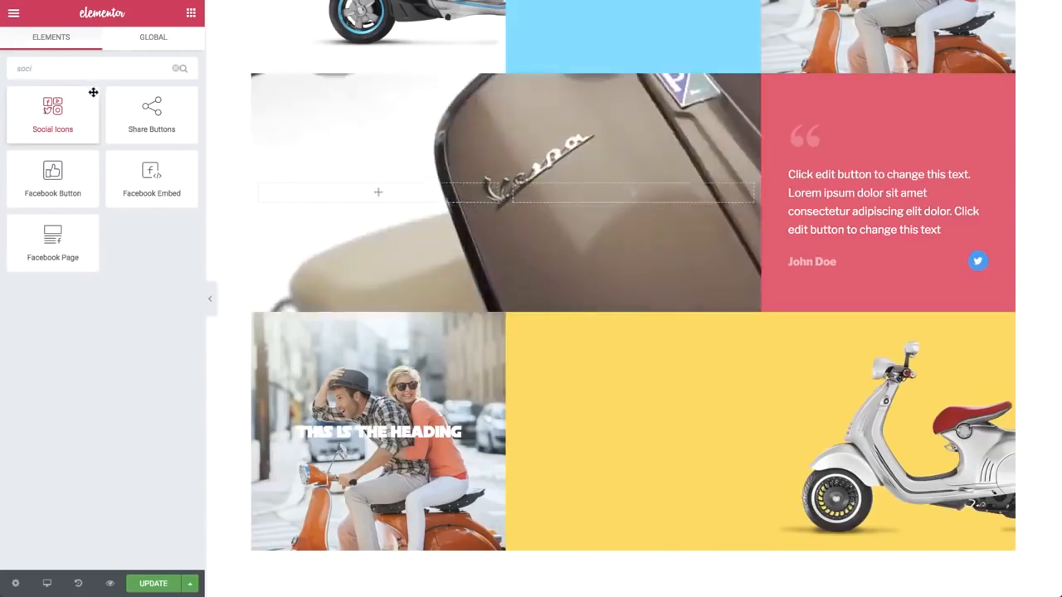
drag(91, 90, 652, 438)
click(752, 399)
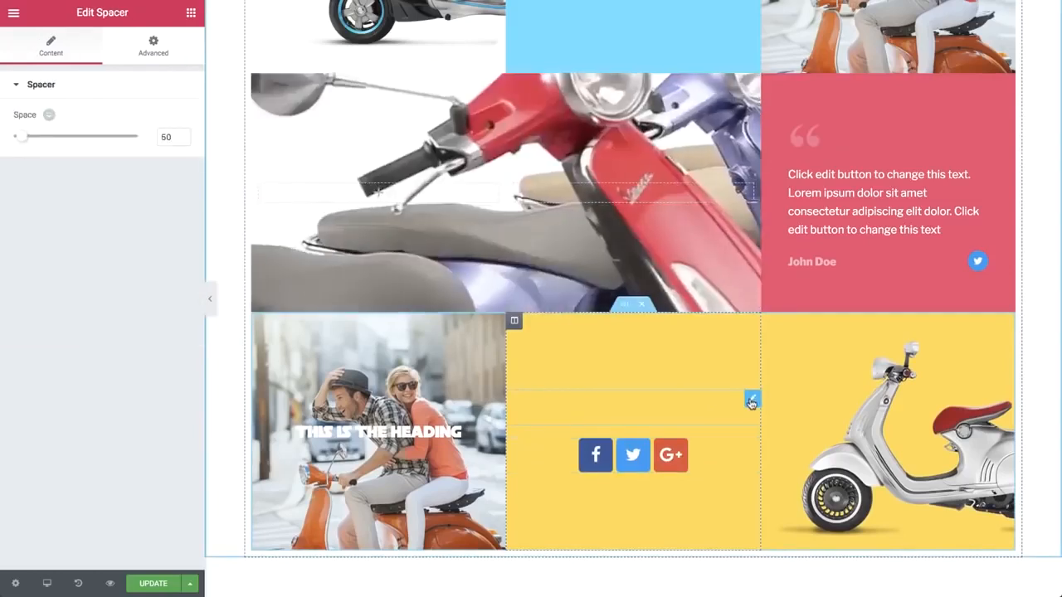
right_click(751, 407)
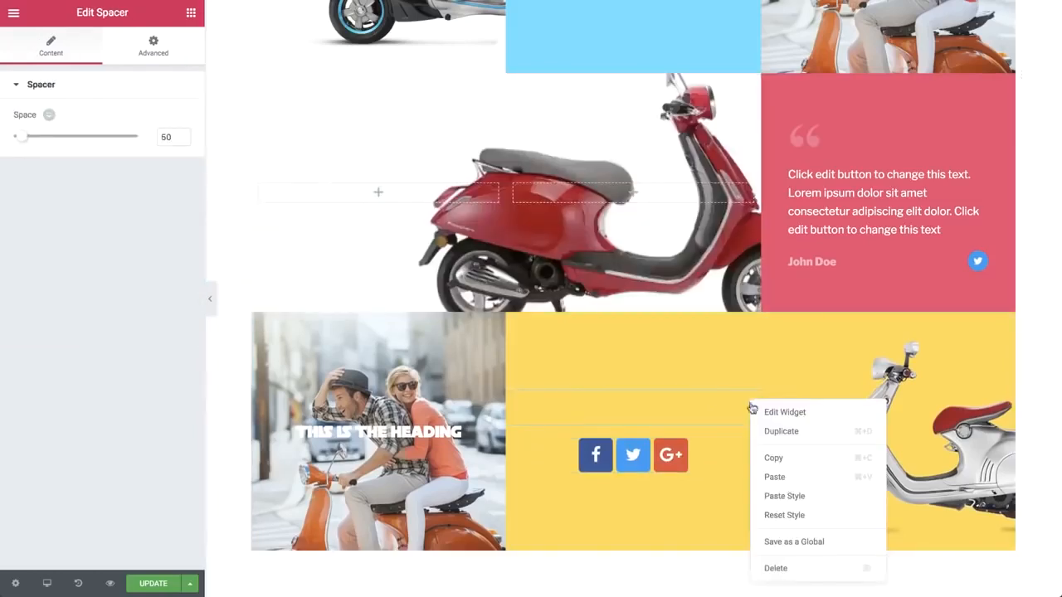
click(777, 569)
Step: Switch the social icons to custom colours and make their primary colour a fully transparent white
click(650, 448)
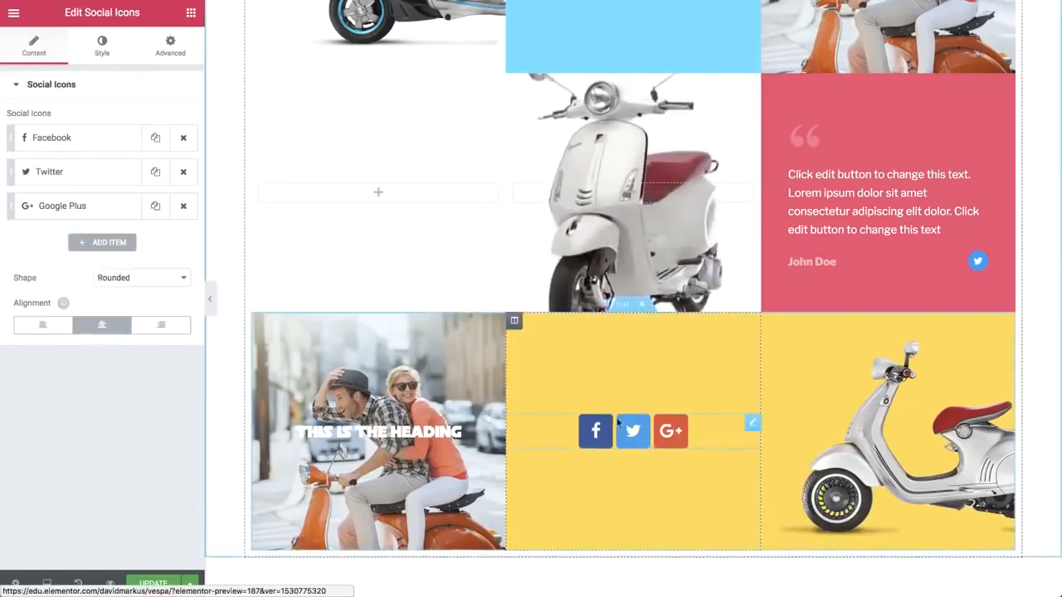
click(102, 41)
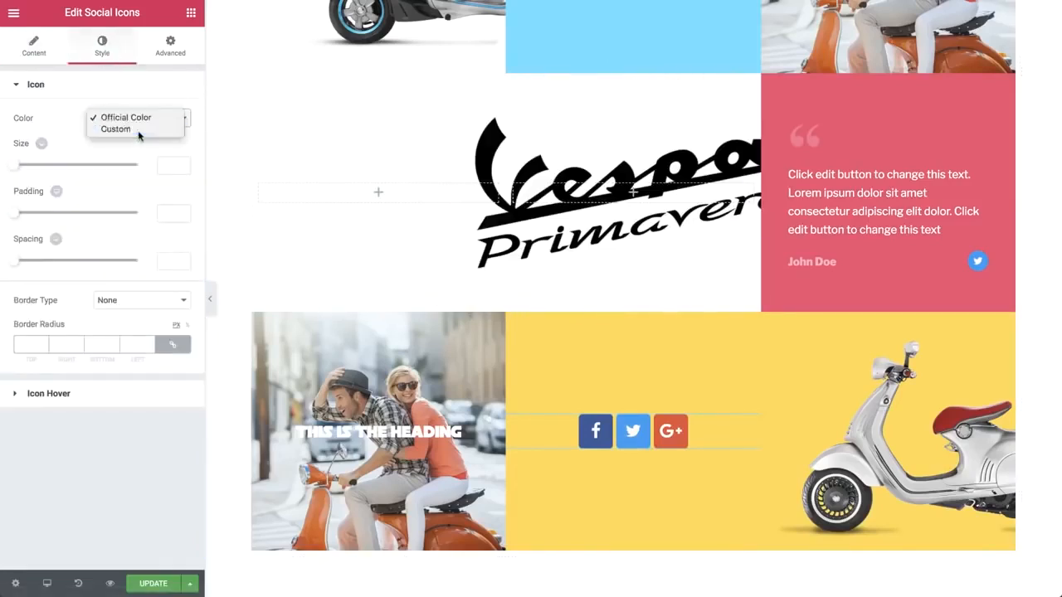
click(138, 130)
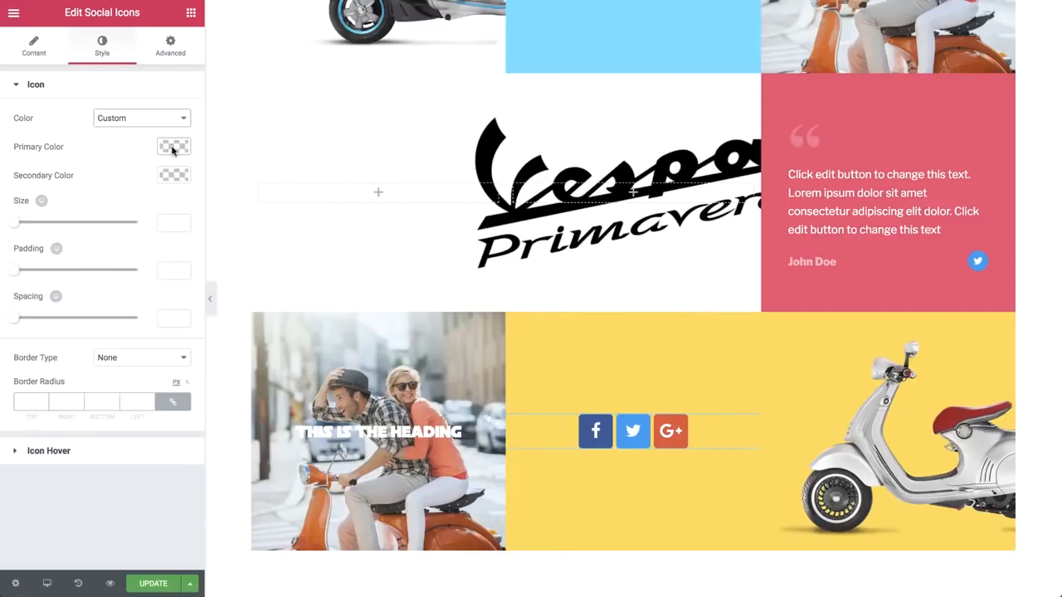
click(173, 148)
click(106, 318)
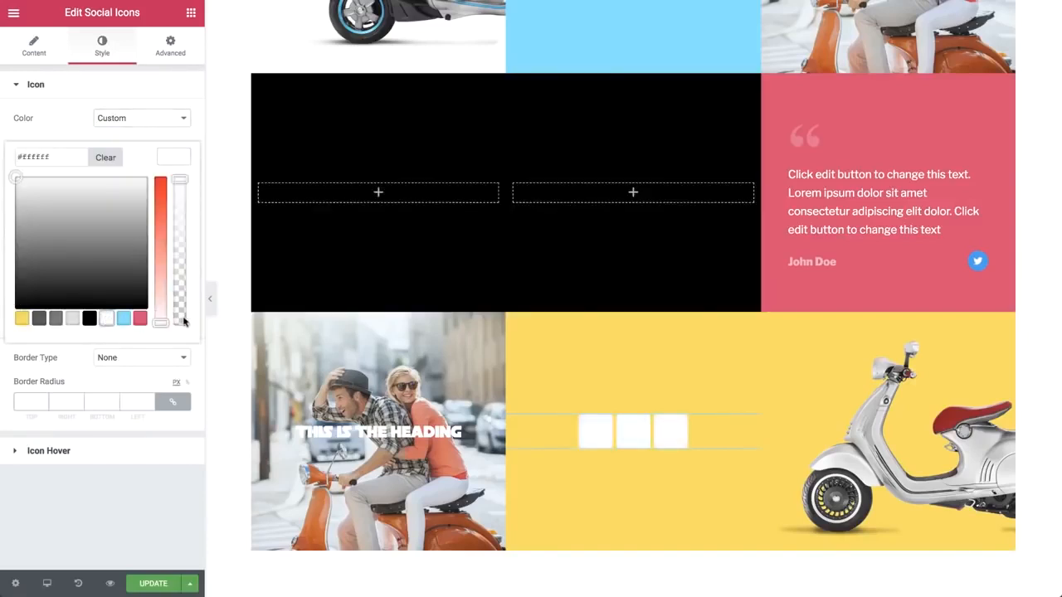
click(178, 349)
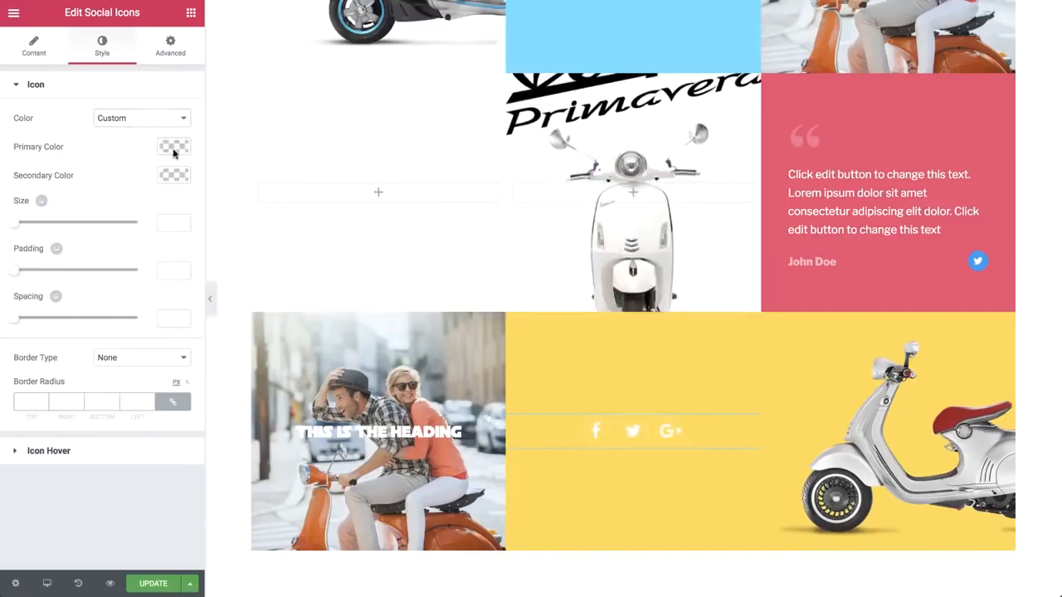
Step: Set the social icons' secondary colour to black and their size to 20
click(172, 176)
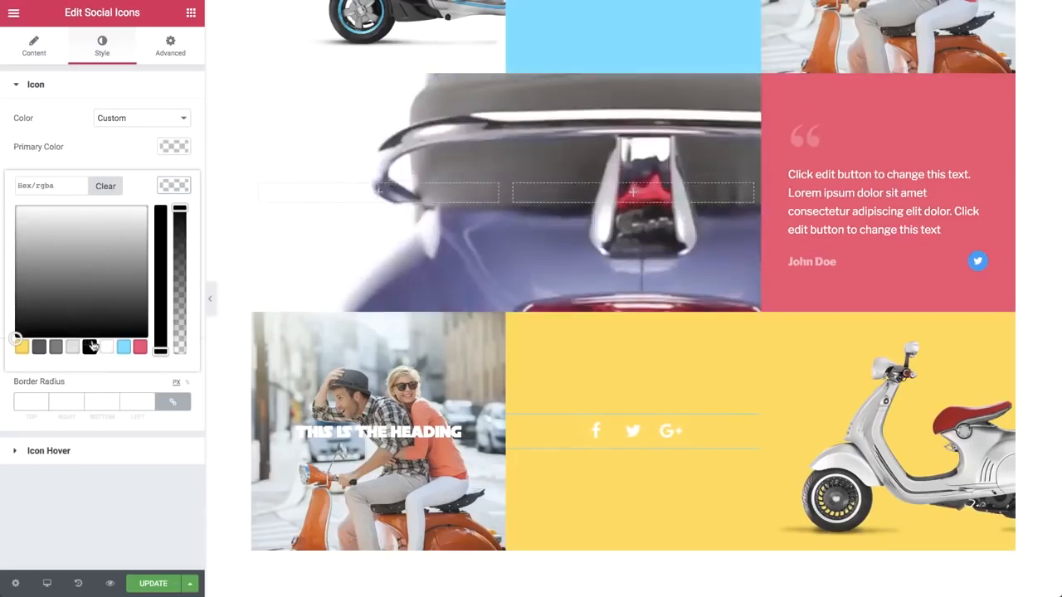
click(91, 348)
click(166, 187)
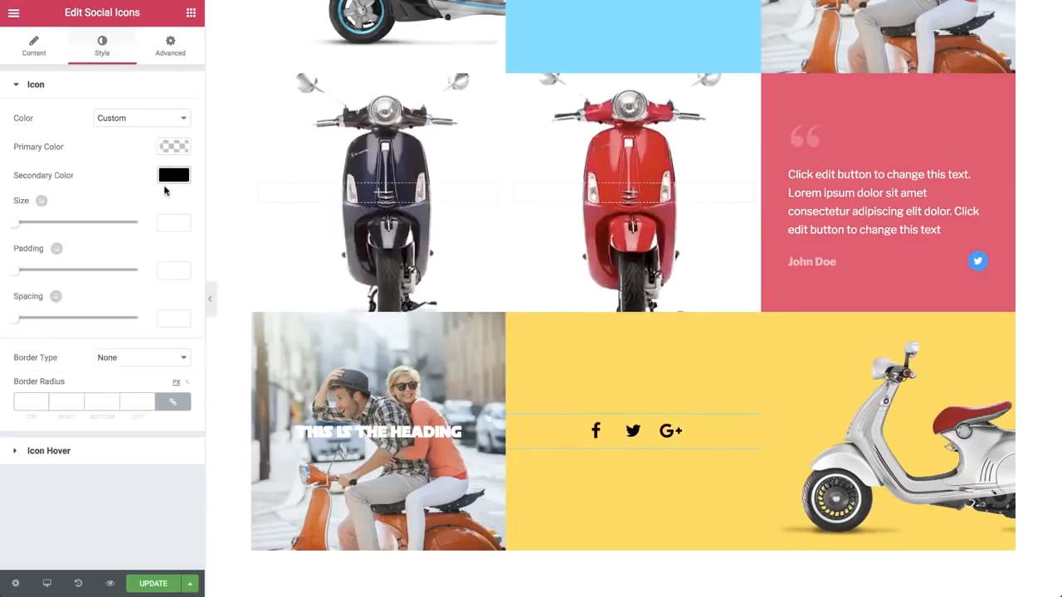
drag(14, 222, 21, 224)
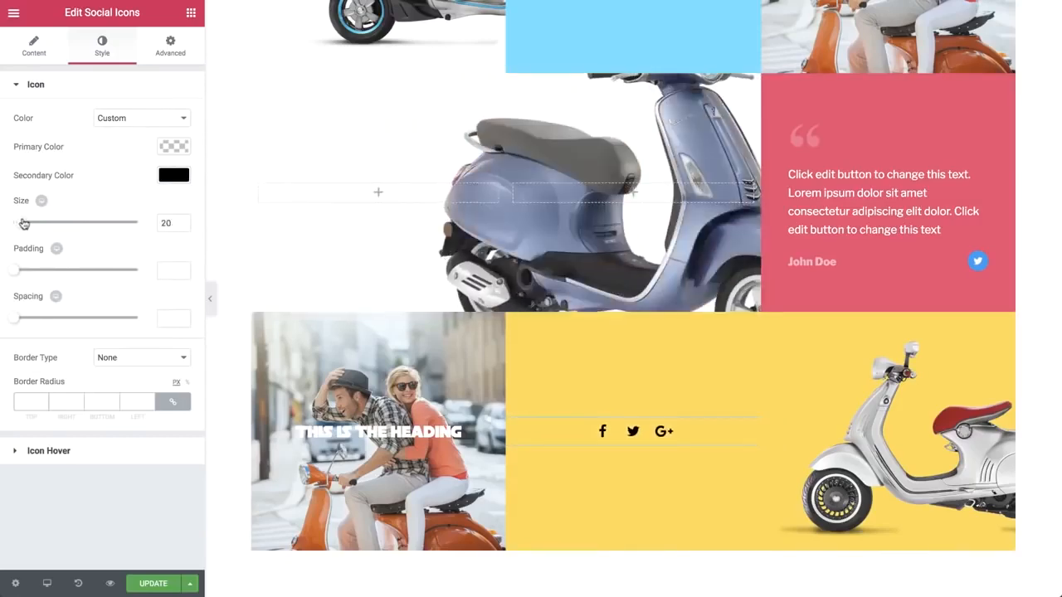
Step: Replace the image of the bottom row's Call to Action tile with the helmet picture from the media library
click(272, 316)
click(77, 174)
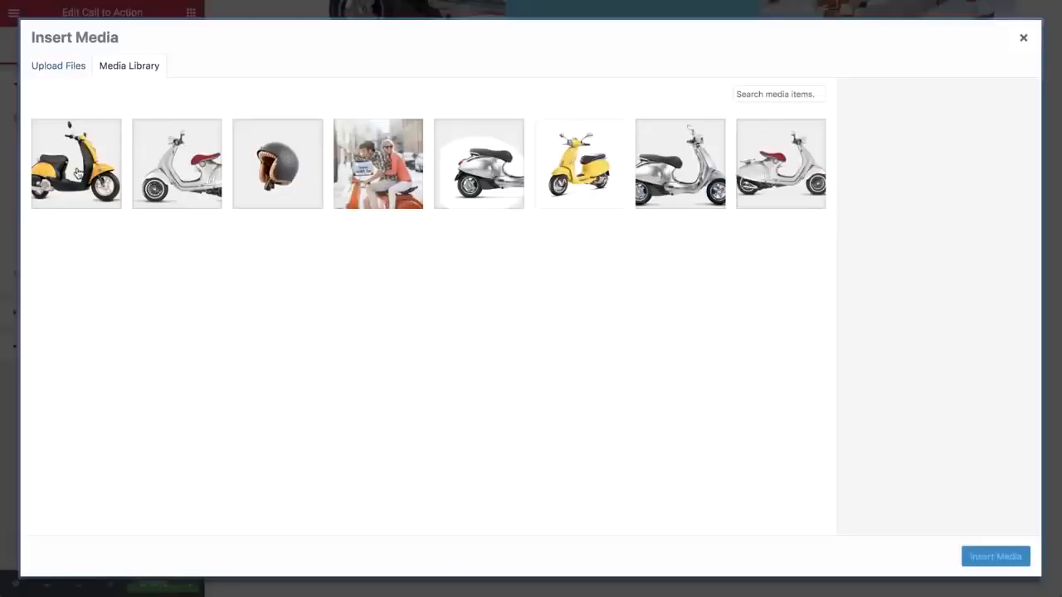
click(277, 164)
click(964, 558)
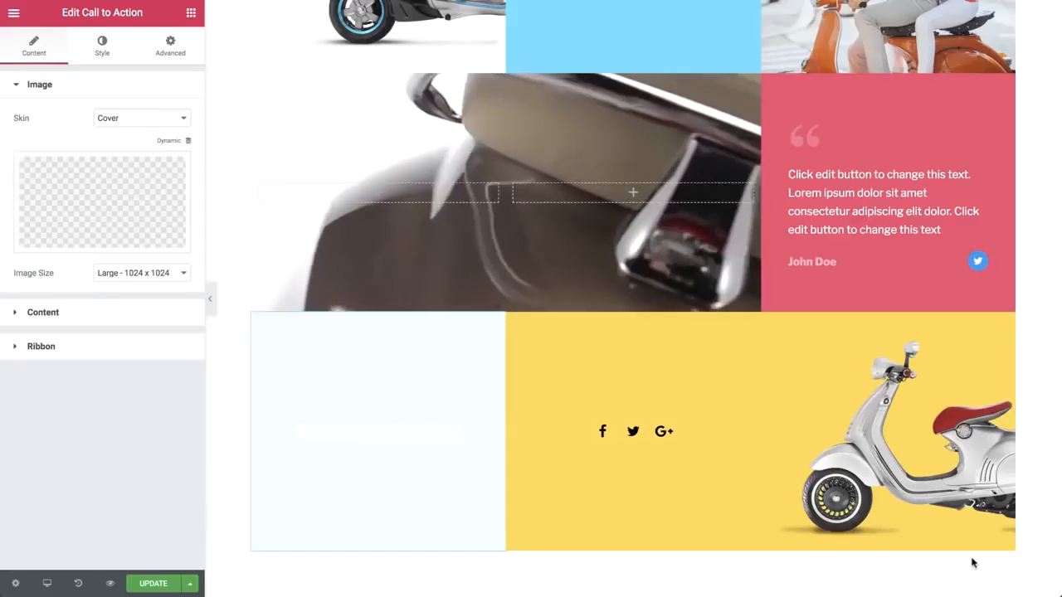
Step: Change the helmet tile's normal overlay colour to the saved yellow, rgb 255, 221, 74, keeping it nearly transparent
click(102, 45)
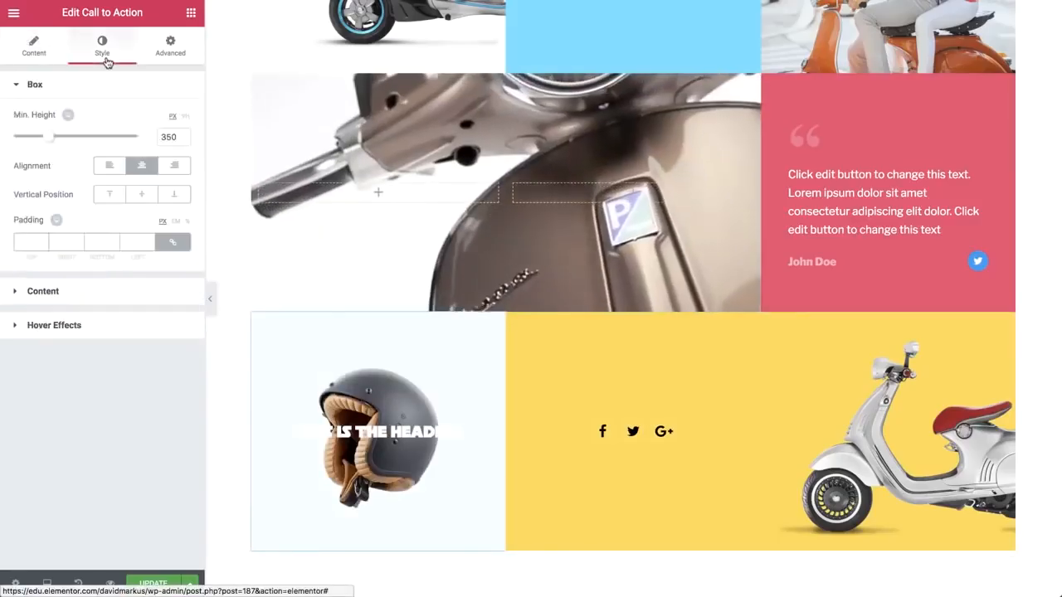
click(97, 328)
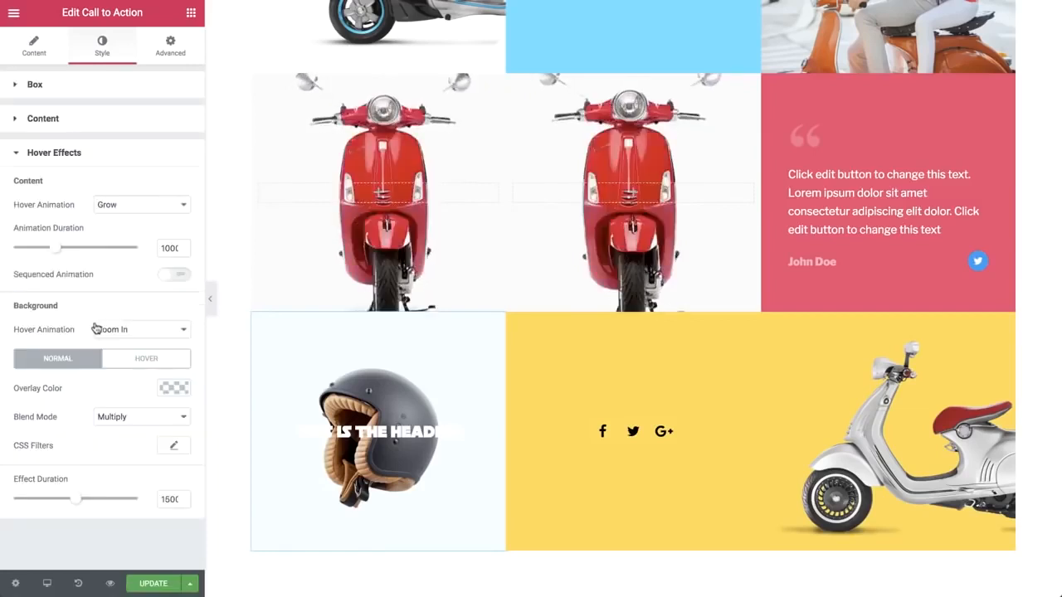
click(174, 388)
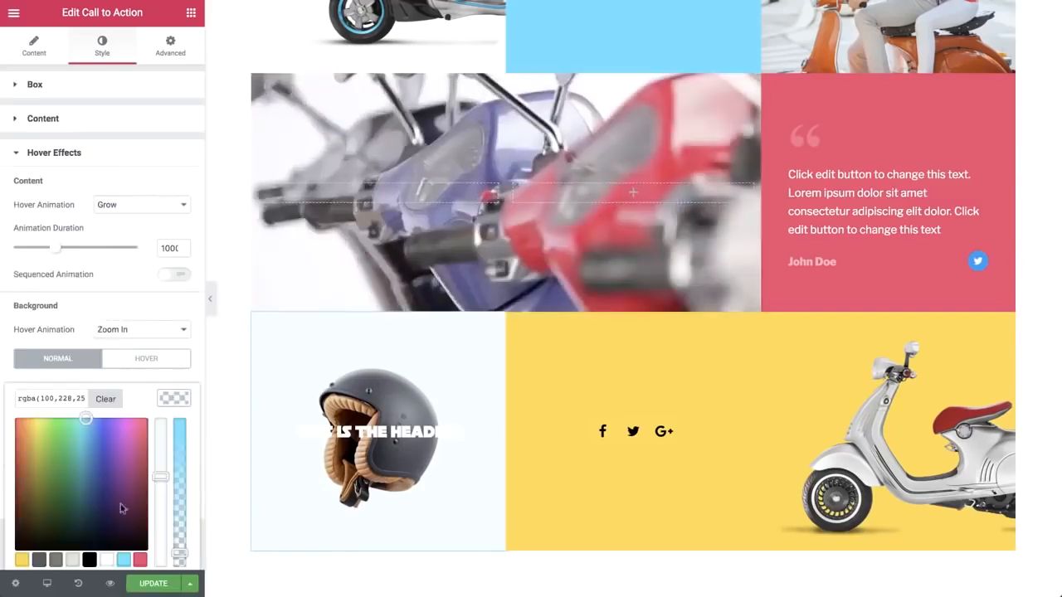
click(22, 562)
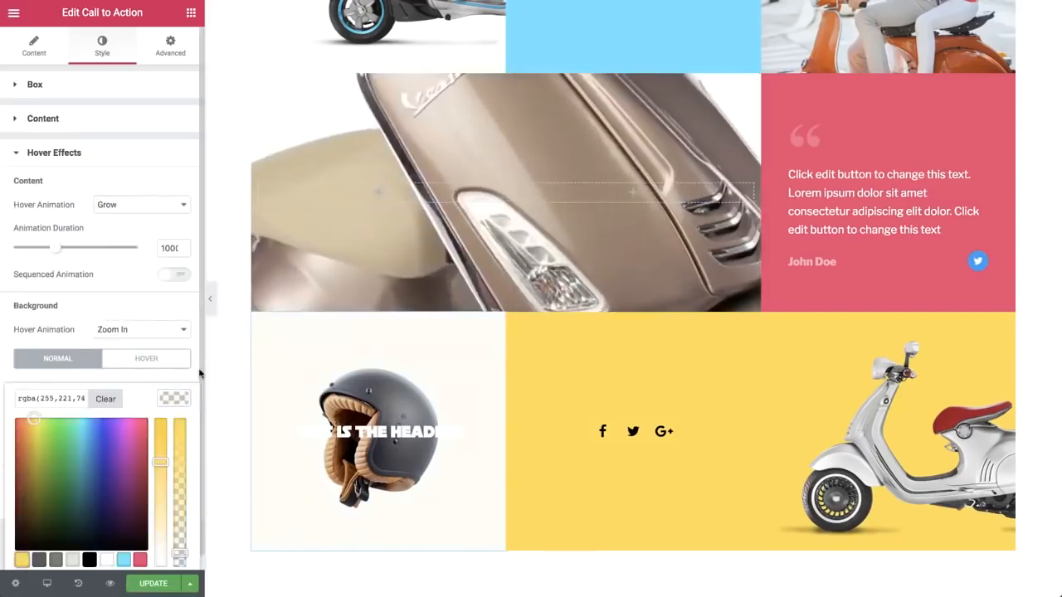
Step: Set the helmet tile's hover overlay to the saved yellow, rgb 255, 221, 74, and its hover blur filter to 2.6
click(153, 360)
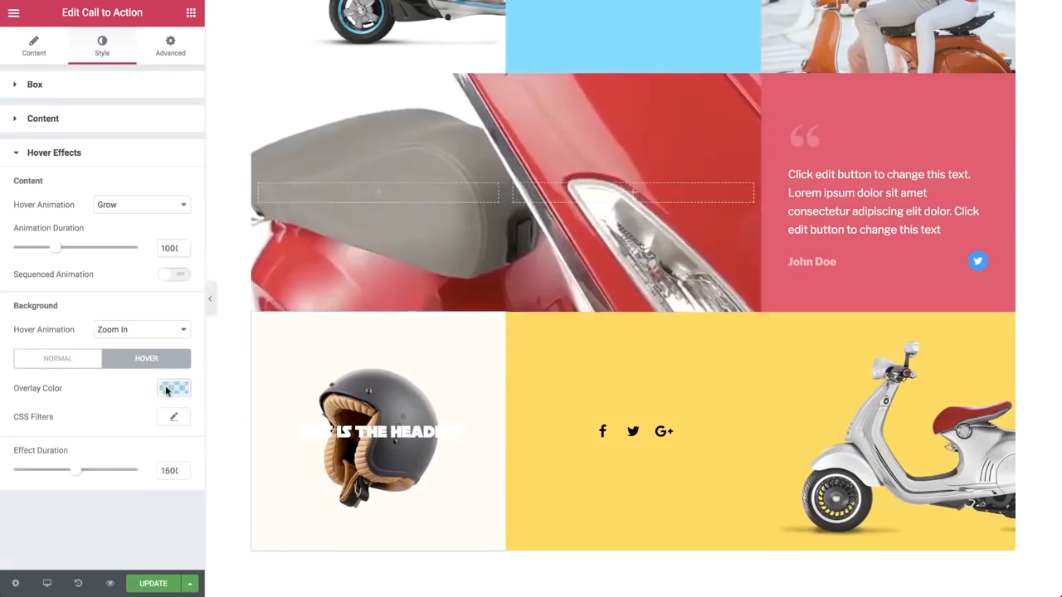
click(170, 388)
click(21, 563)
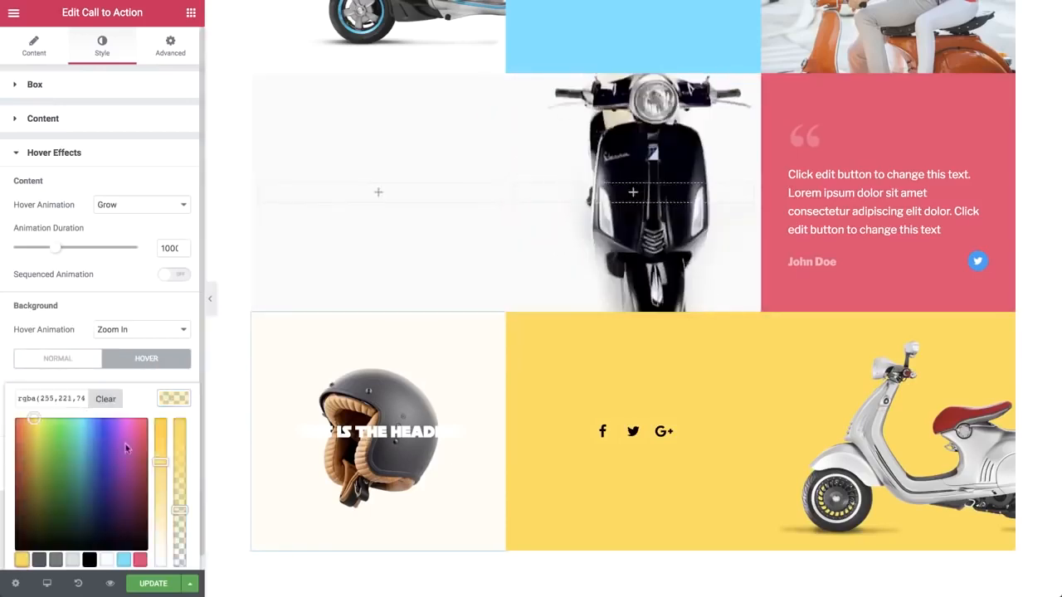
click(174, 398)
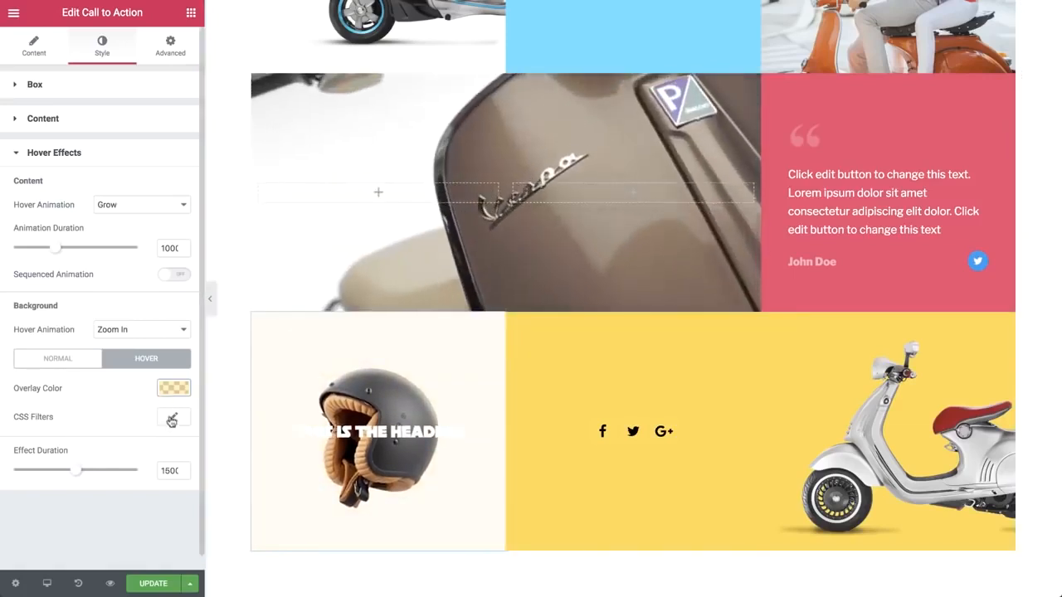
click(172, 419)
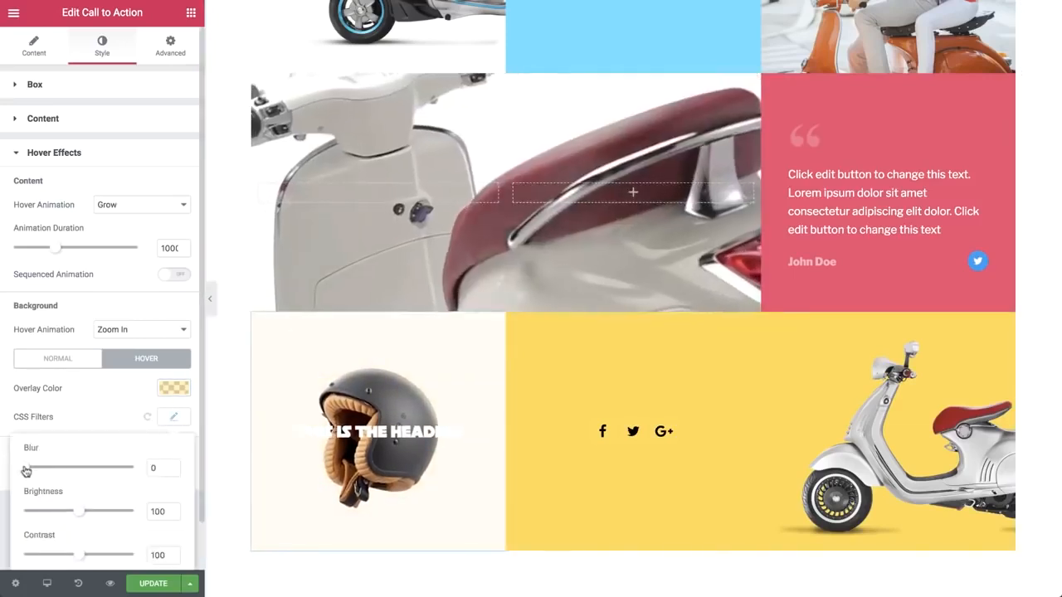
drag(26, 472, 54, 473)
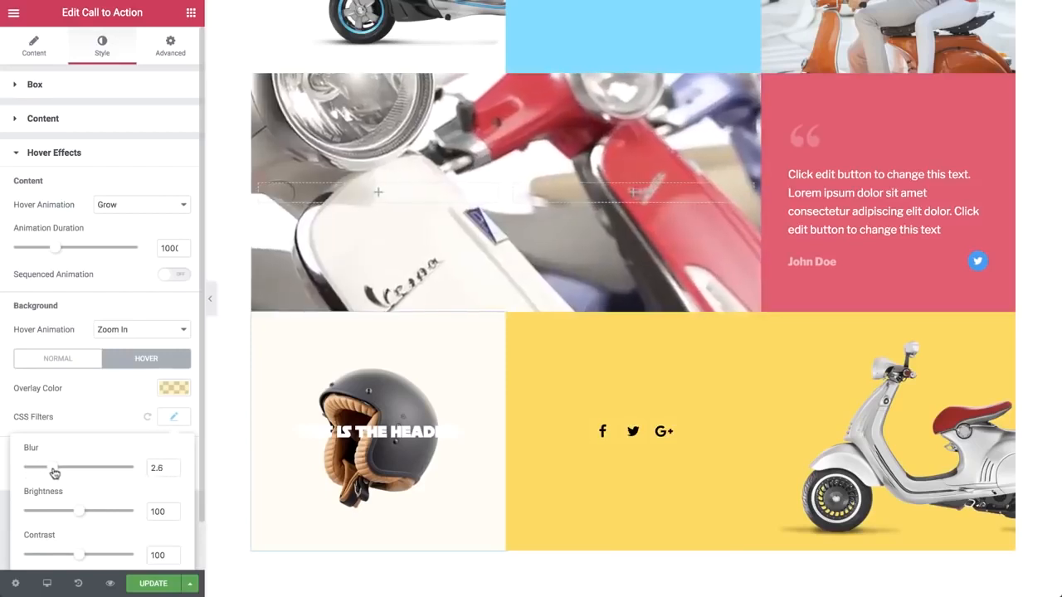
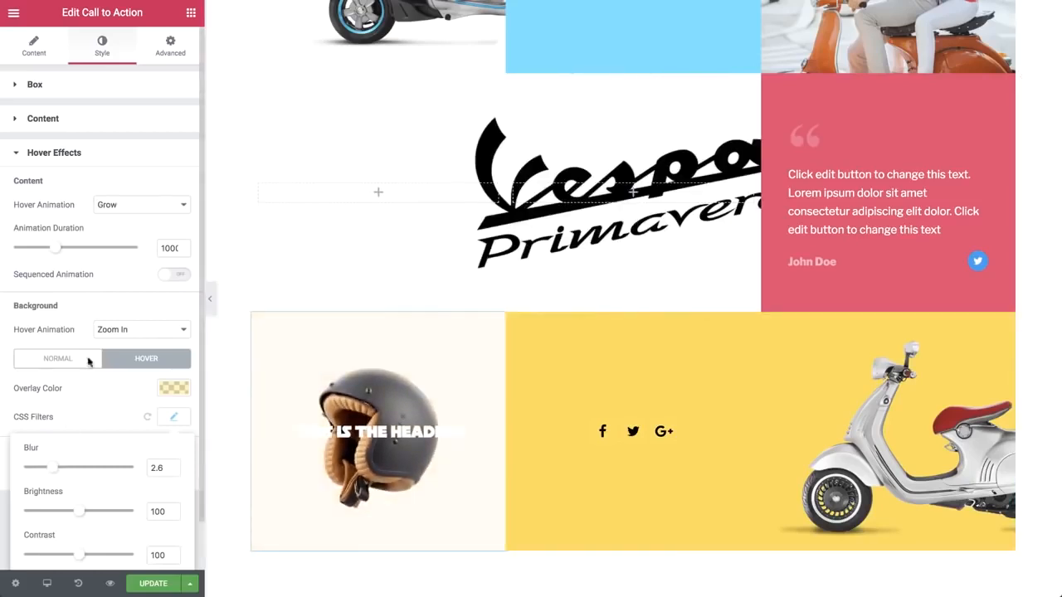
Step: Add a single-column section below the gallery and set its boxed content width to 500
click(188, 17)
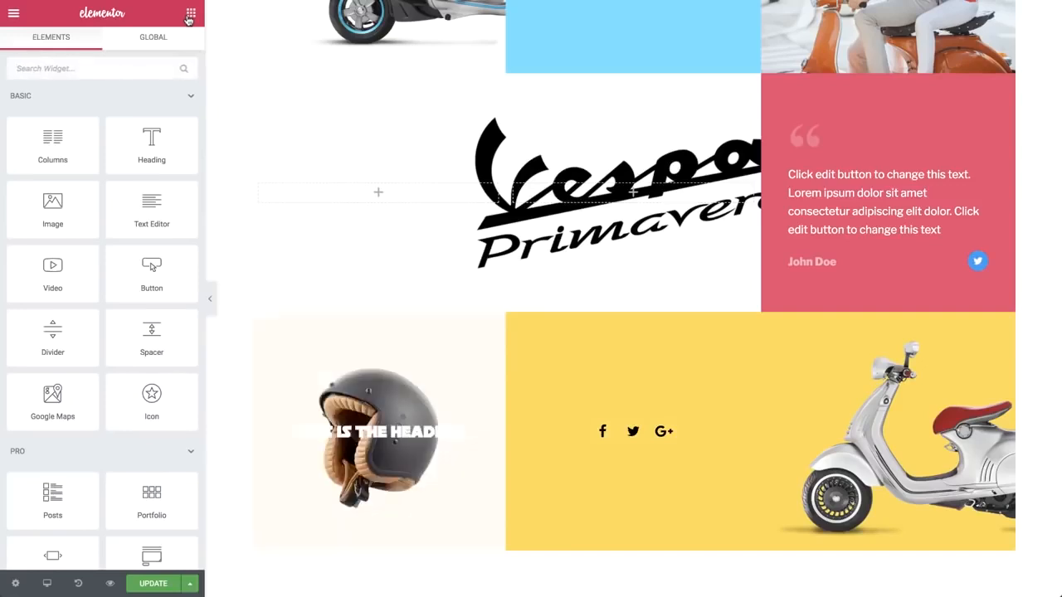
scroll(615, 493, down, 3)
scroll(616, 493, down, 1)
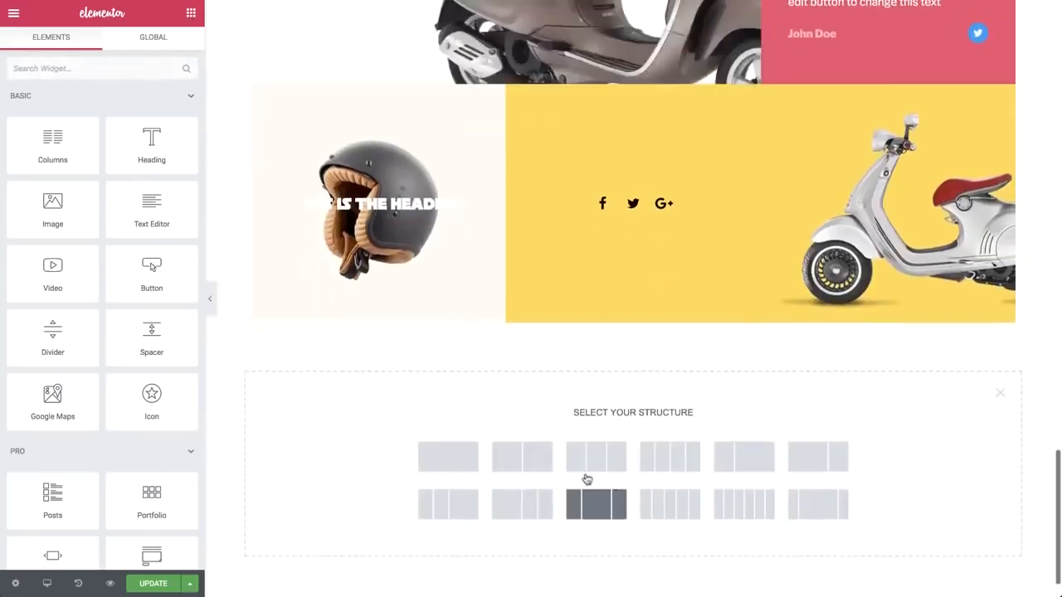
click(462, 452)
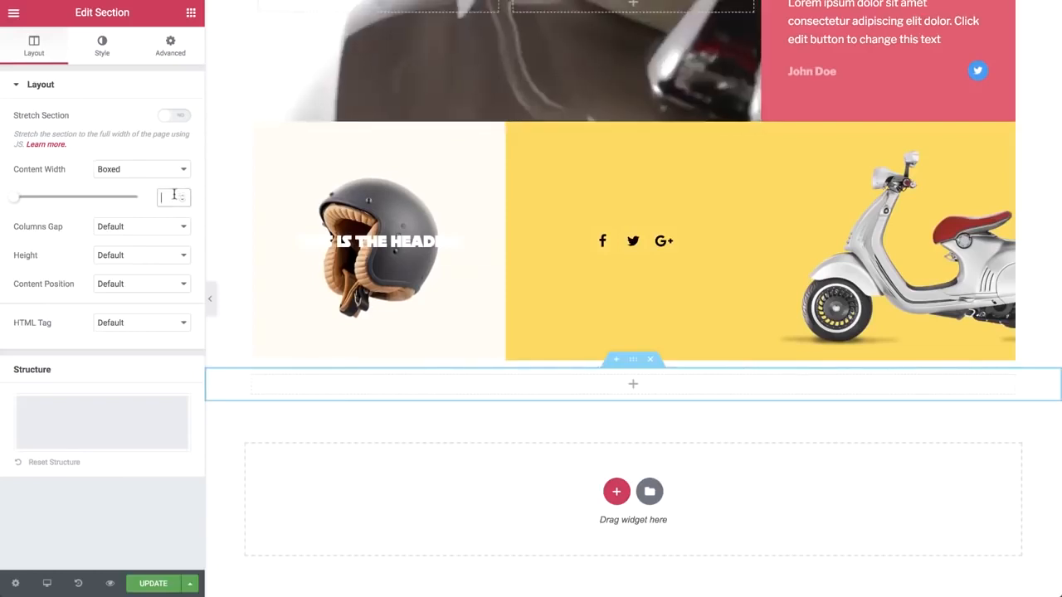
text(500)
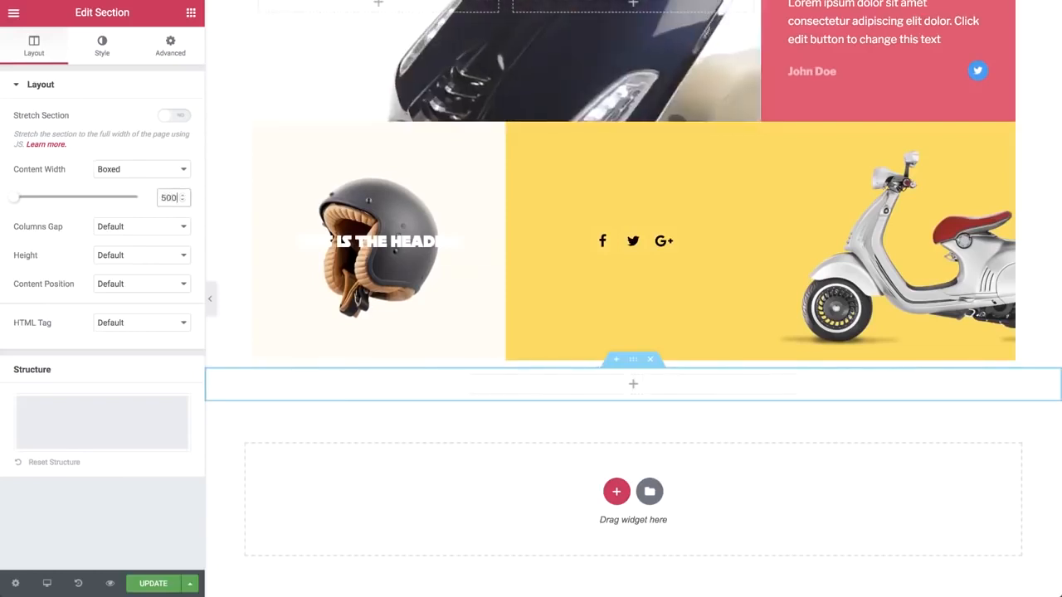
Step: Give the new section a minimum height of 800 px and set its content position to Middle
click(145, 257)
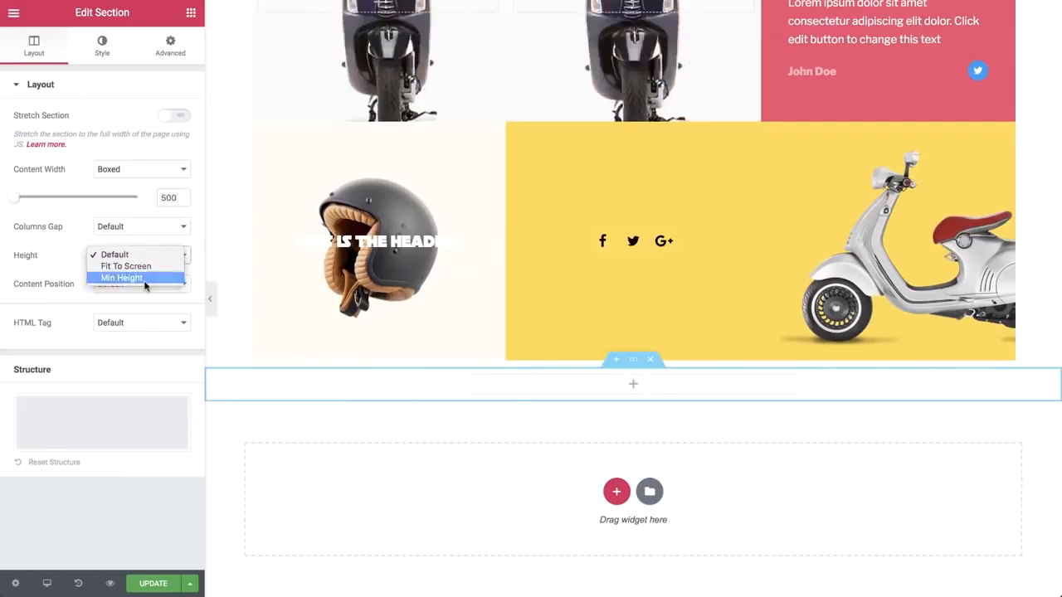
click(145, 281)
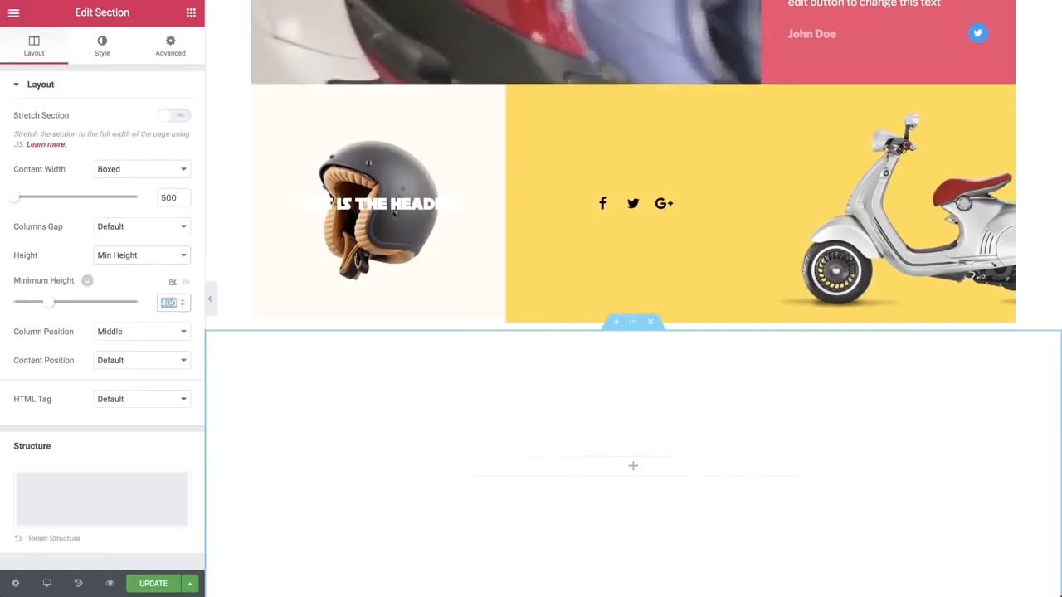
text(800)
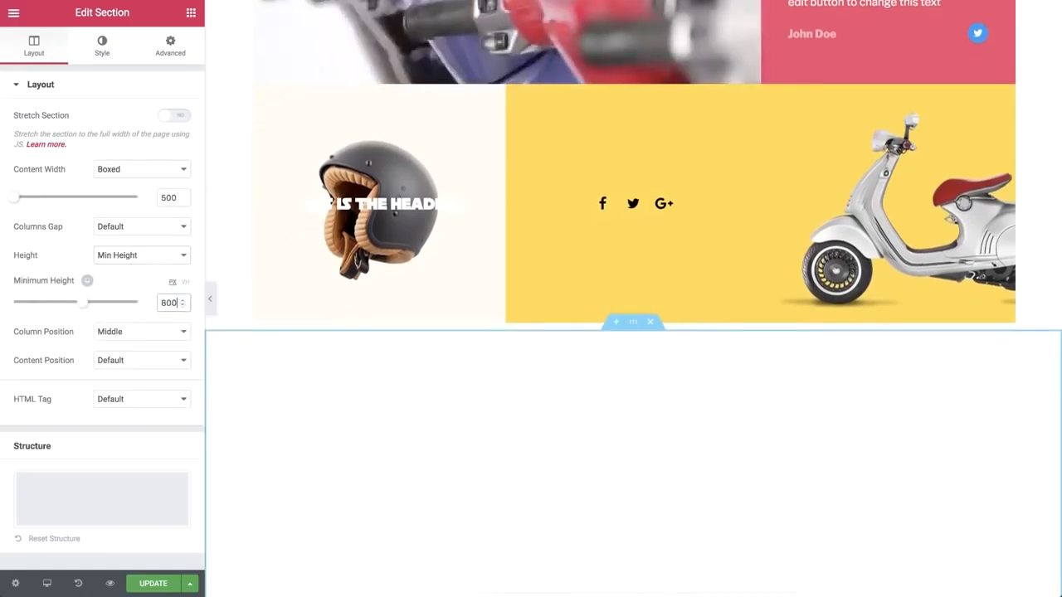
click(121, 358)
click(125, 384)
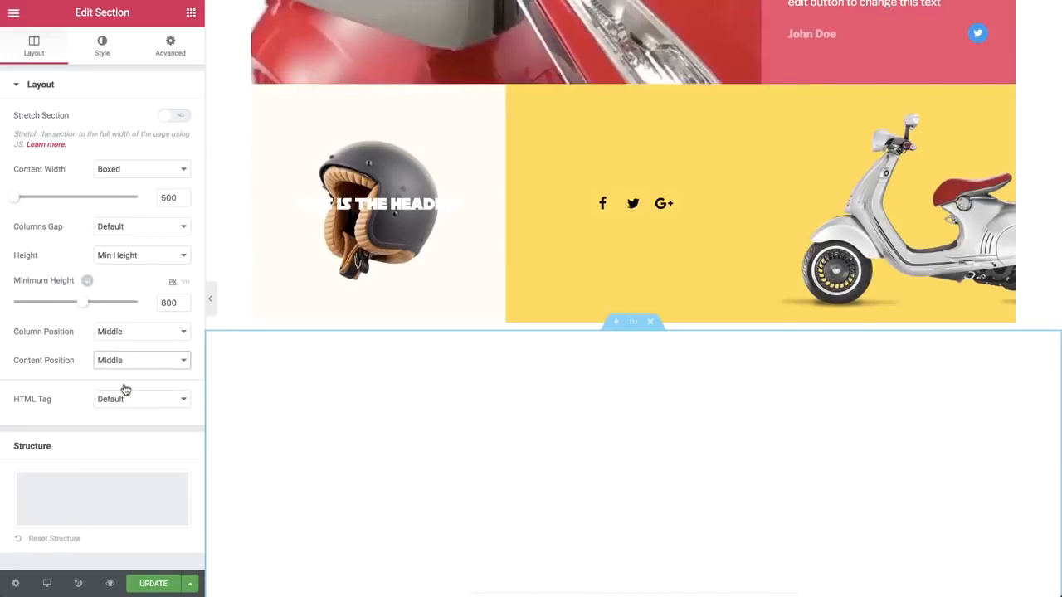
Step: Give the new section a classic background in the saved pink-red colour #e83f6f
click(100, 46)
click(112, 155)
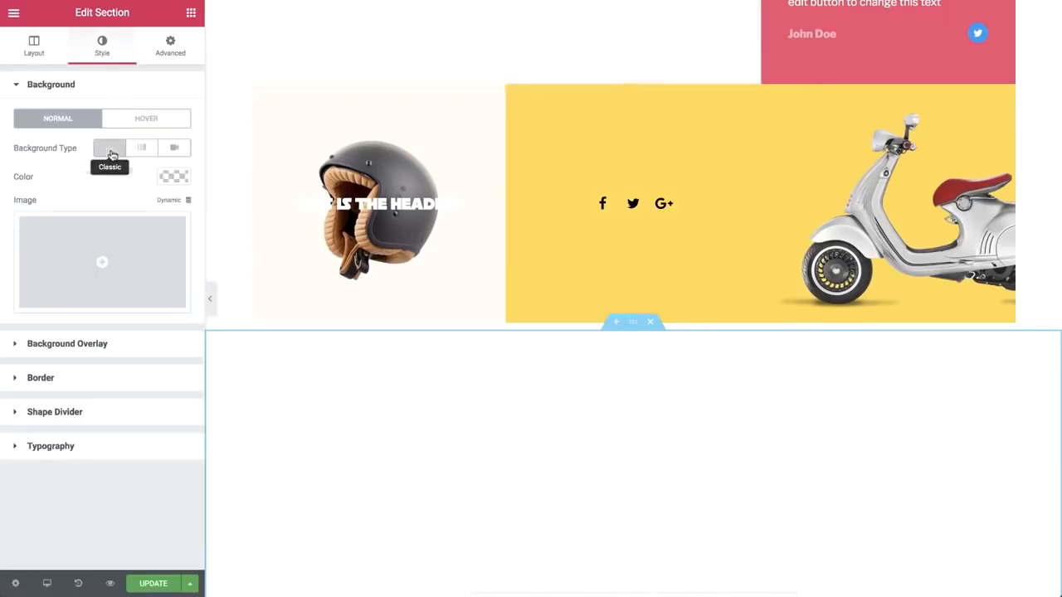
click(174, 177)
click(139, 349)
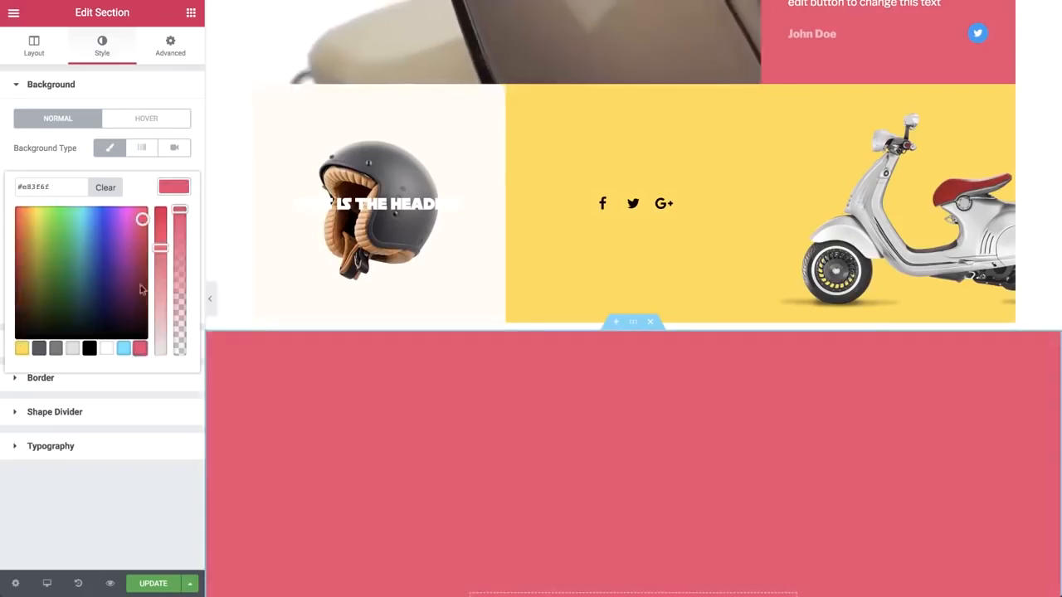
click(165, 190)
Step: Give the pink-red section a classic background overlay using the yellow-and-black scooter image from the media library
click(83, 341)
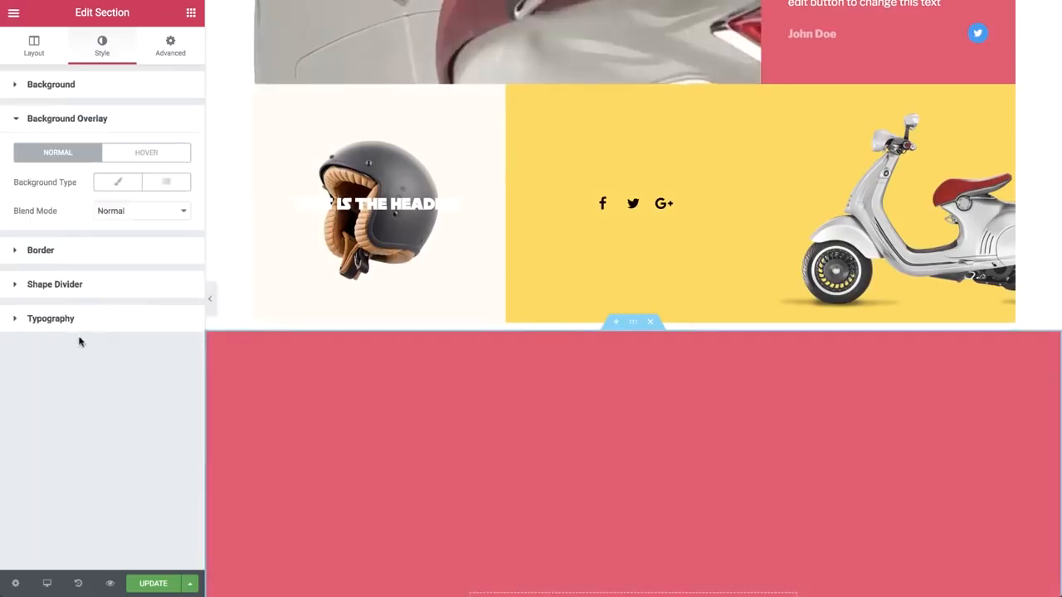
click(113, 183)
click(83, 284)
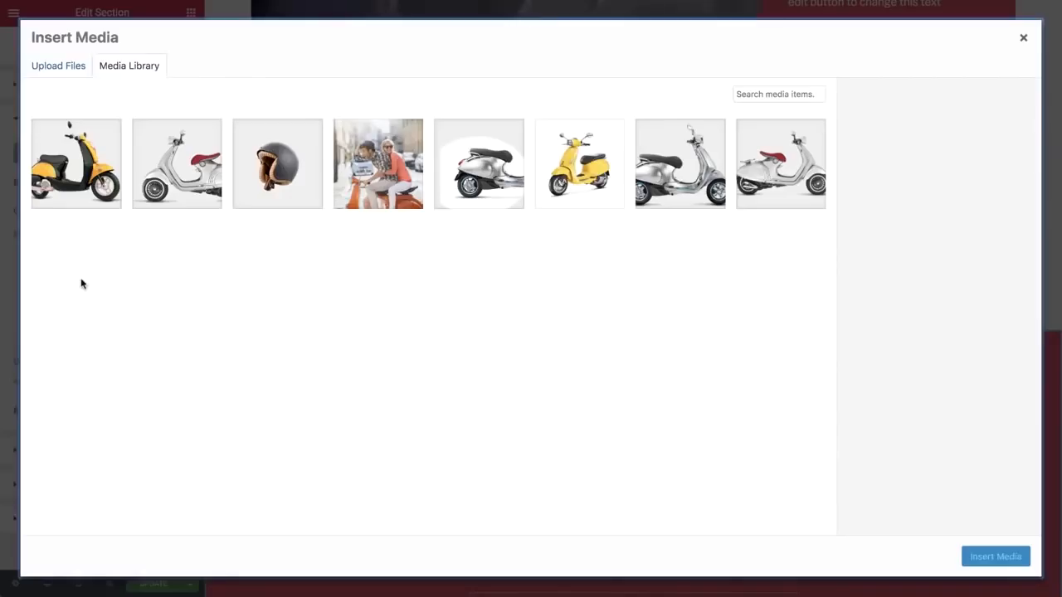
click(88, 132)
click(991, 553)
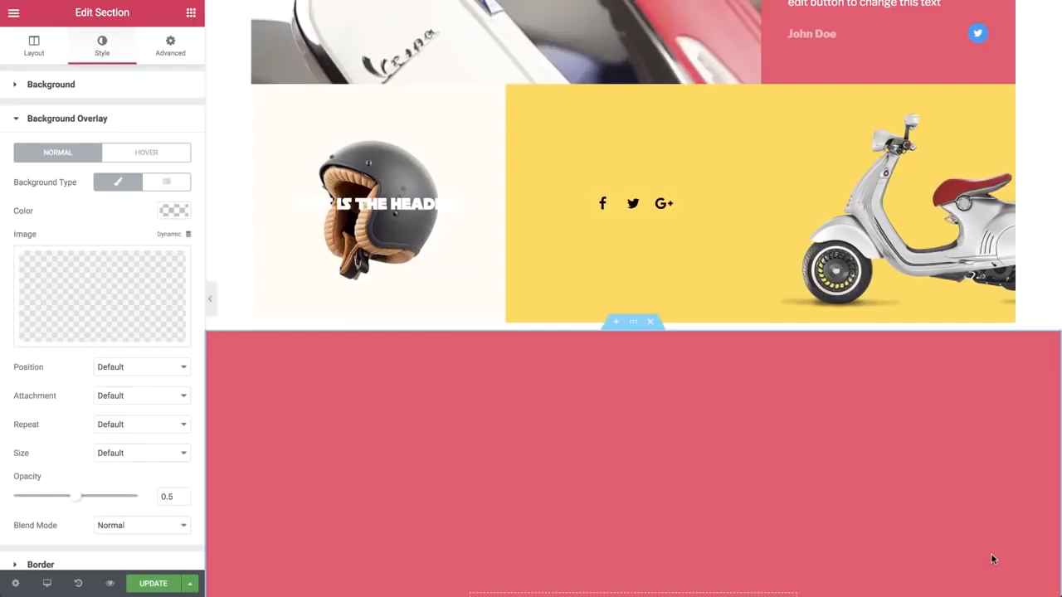
Step: Set the overlay image's position to Center Center and its repeat to No-repeat
click(130, 367)
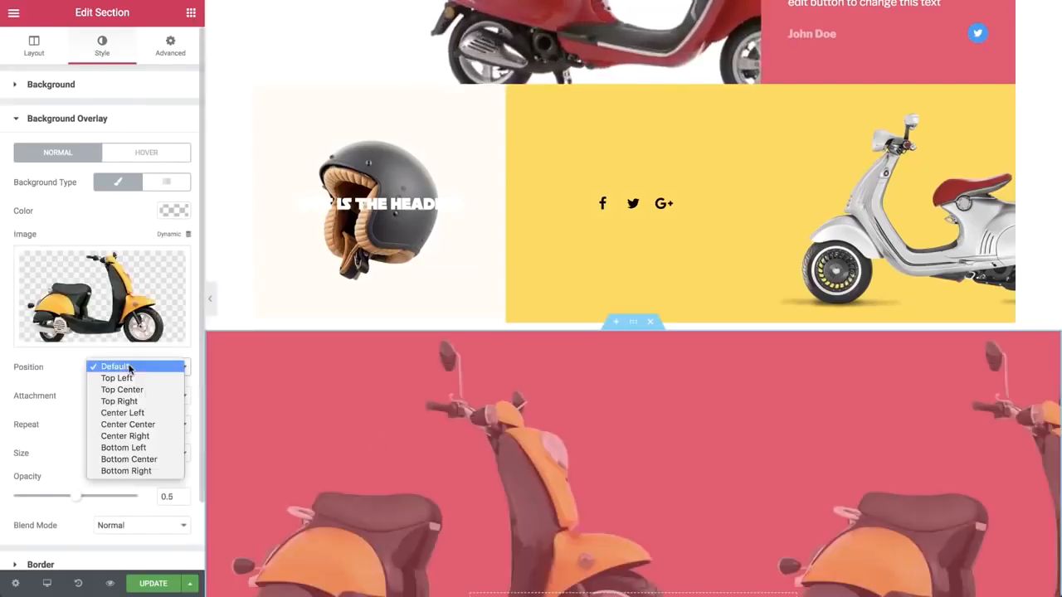
click(126, 424)
click(126, 424)
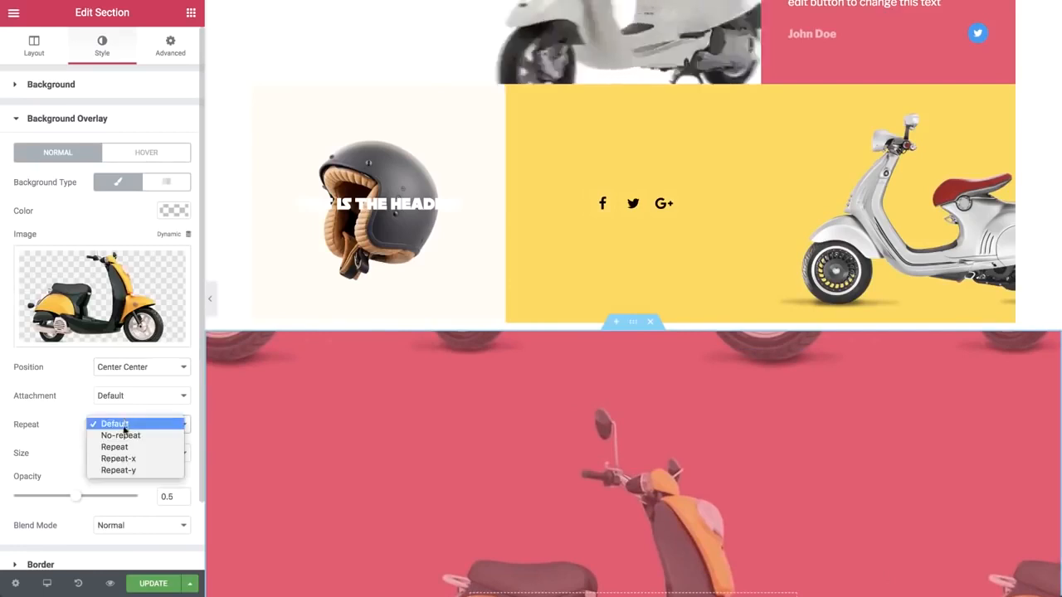
click(111, 435)
Step: Try the Contain size on the overlay image and return it to Default
click(123, 452)
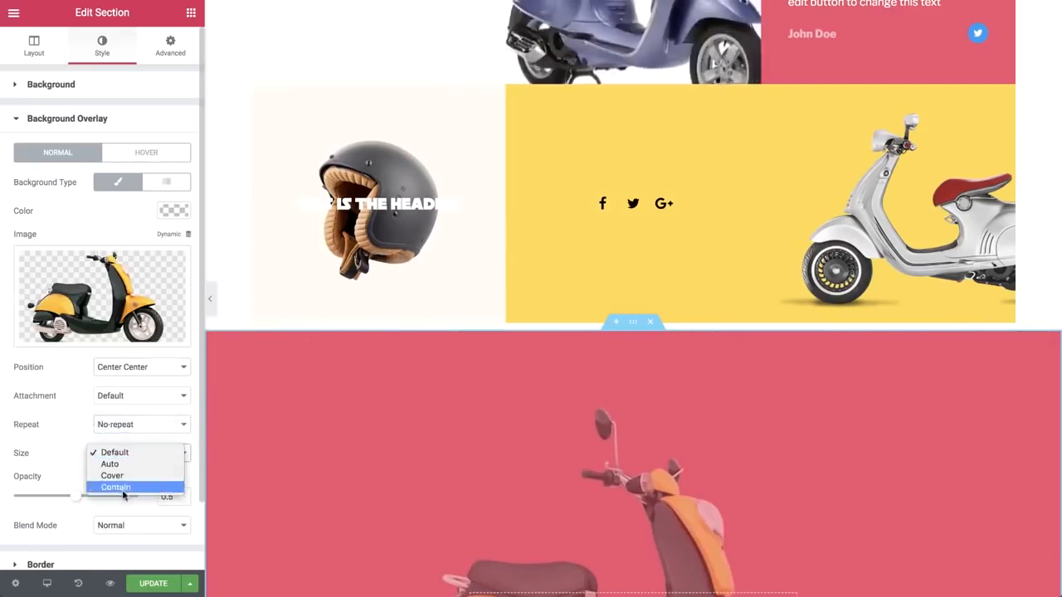
click(120, 488)
scroll(317, 494, down, 2)
scroll(317, 495, down, 2)
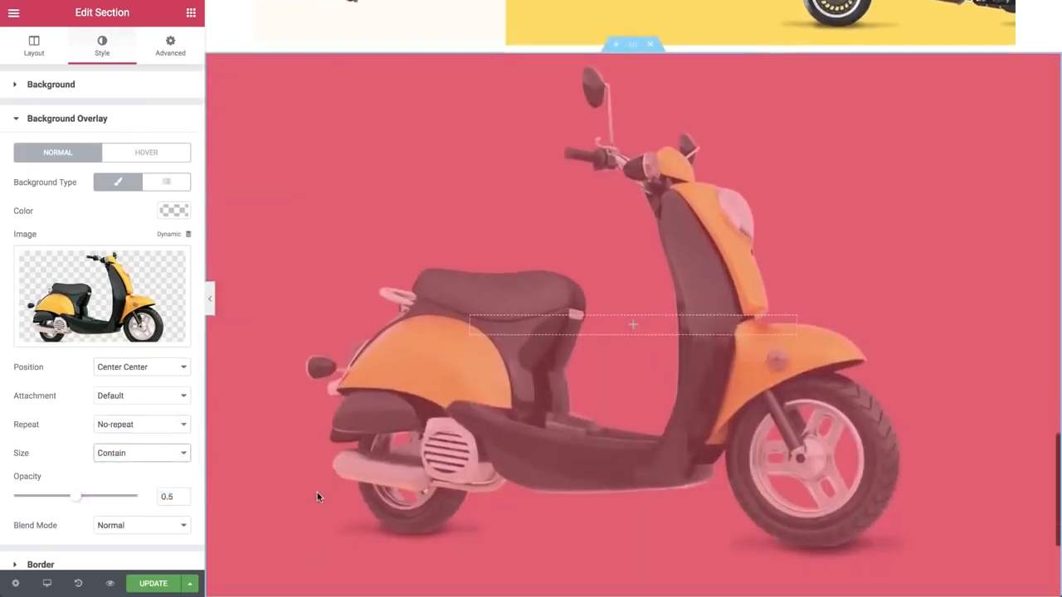
click(137, 457)
click(120, 419)
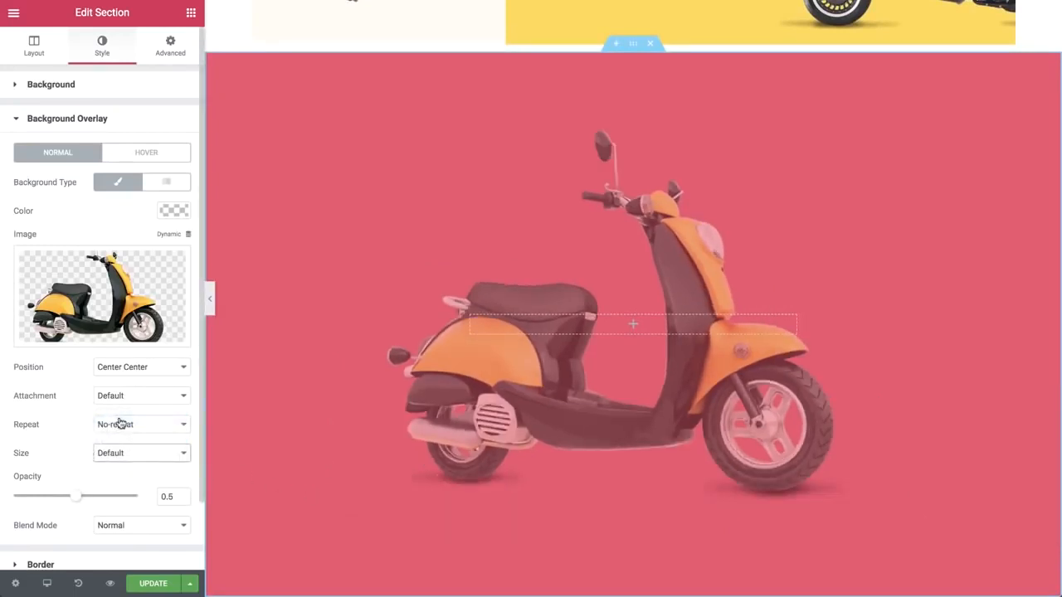
Step: Set the section's background overlay opacity to 0.14 and its blend mode to Multiply
drag(77, 497, 32, 498)
click(121, 526)
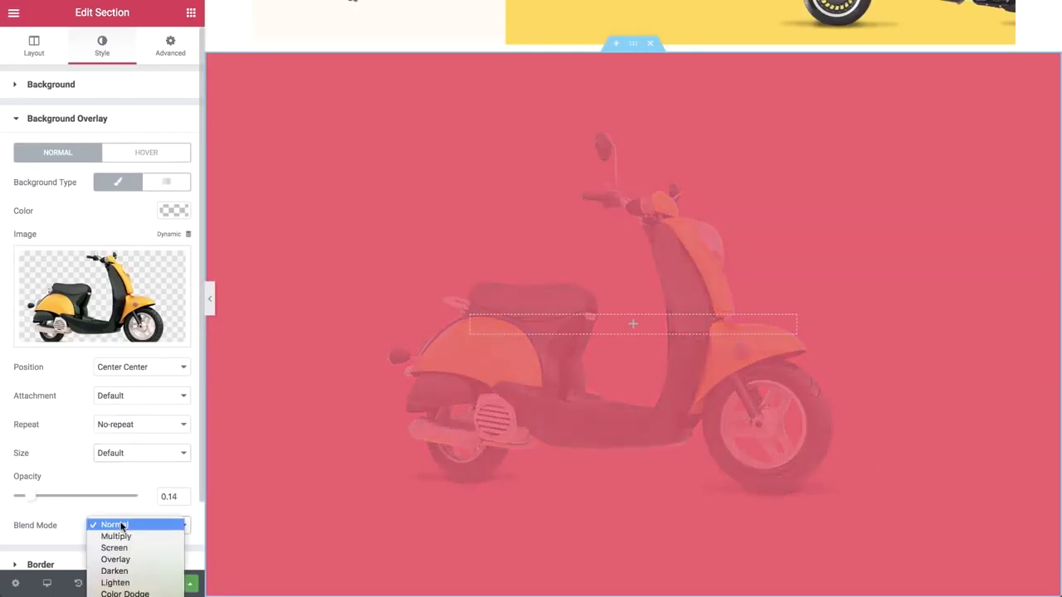
click(122, 525)
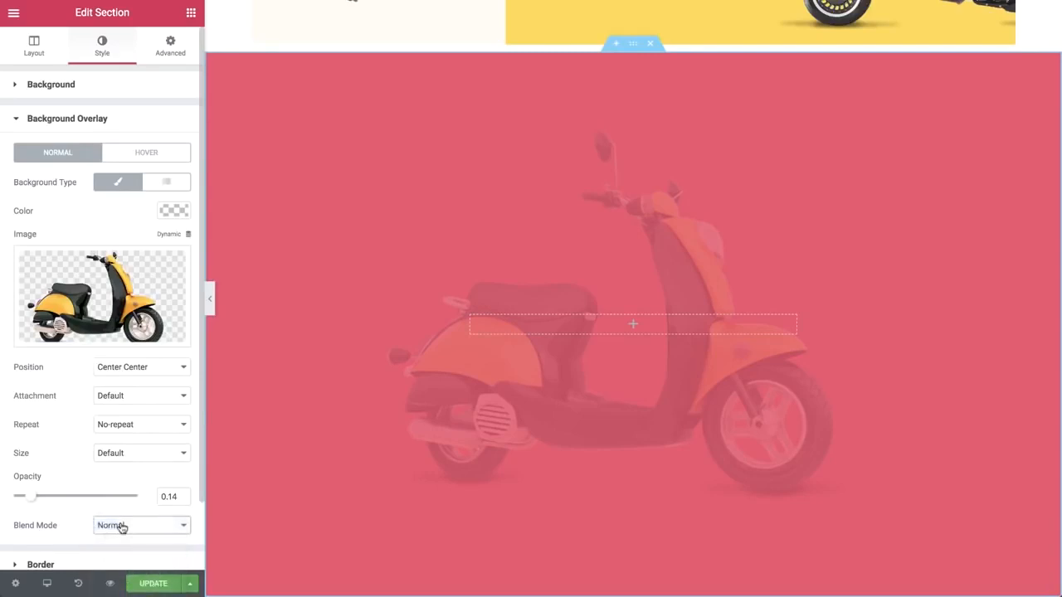
scroll(122, 528, down, 1)
click(119, 449)
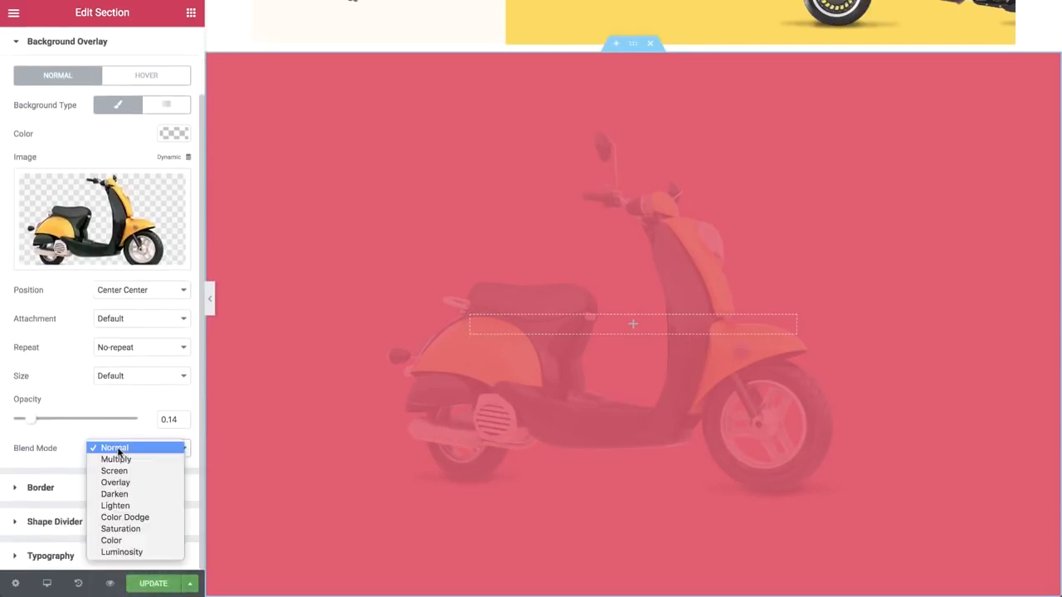
click(117, 459)
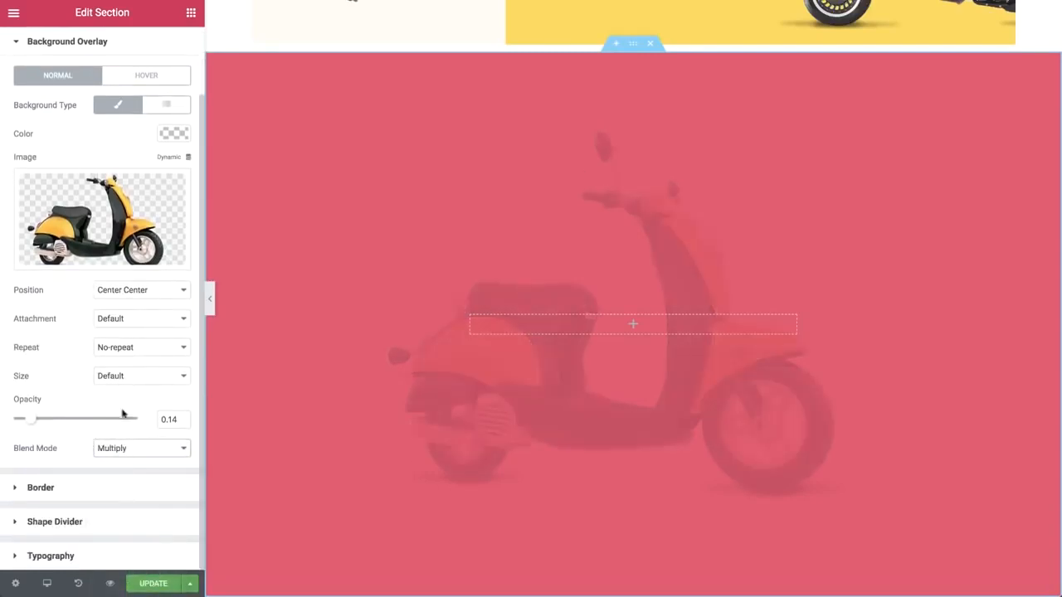
Step: Add a Heading widget to the pink-red section's column and set its title to "YES!"
click(191, 13)
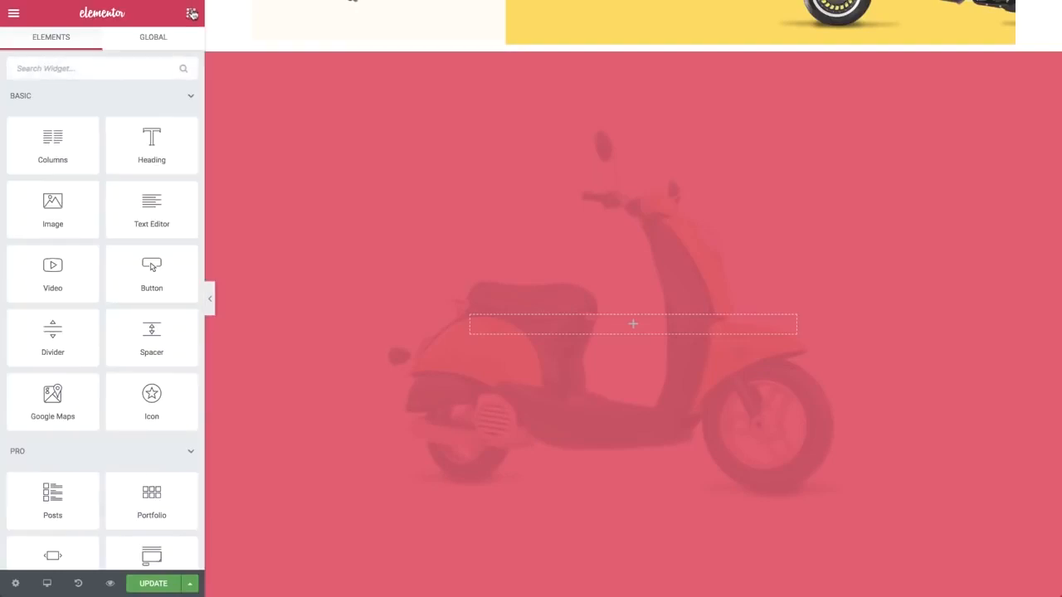
drag(146, 133, 567, 323)
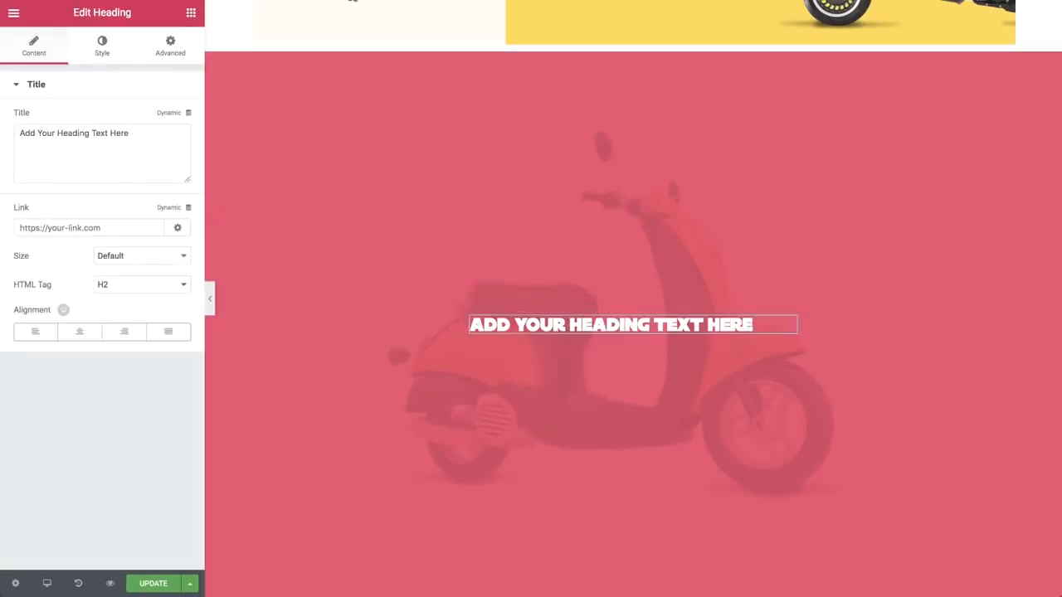
triple_click(40, 133)
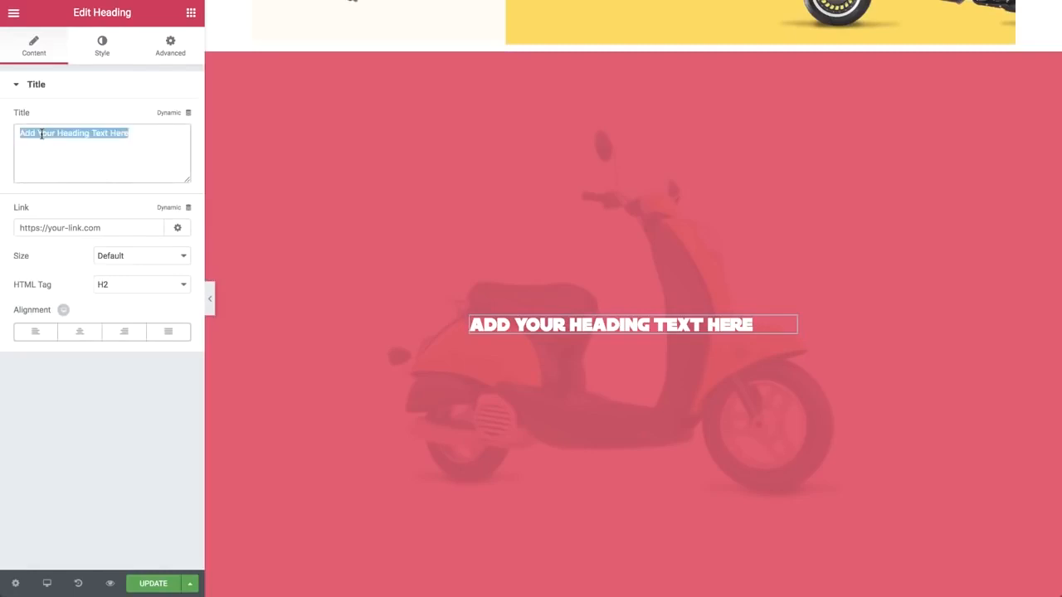
text(YES!)
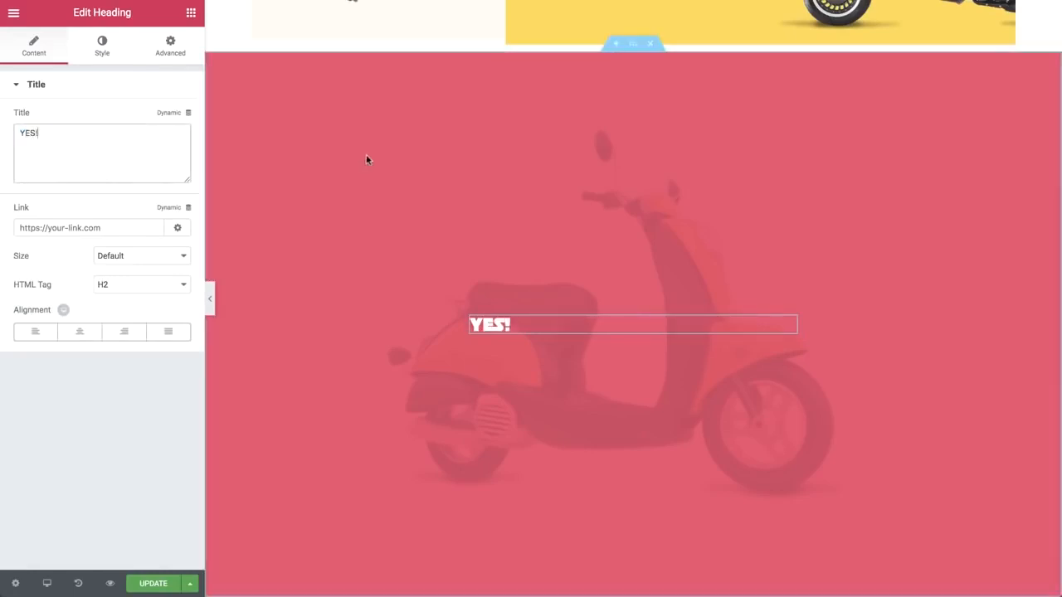
Step: Copy the ABOUT heading near the page's start and paste its style onto the "YES!" heading
scroll(367, 159, up, 15)
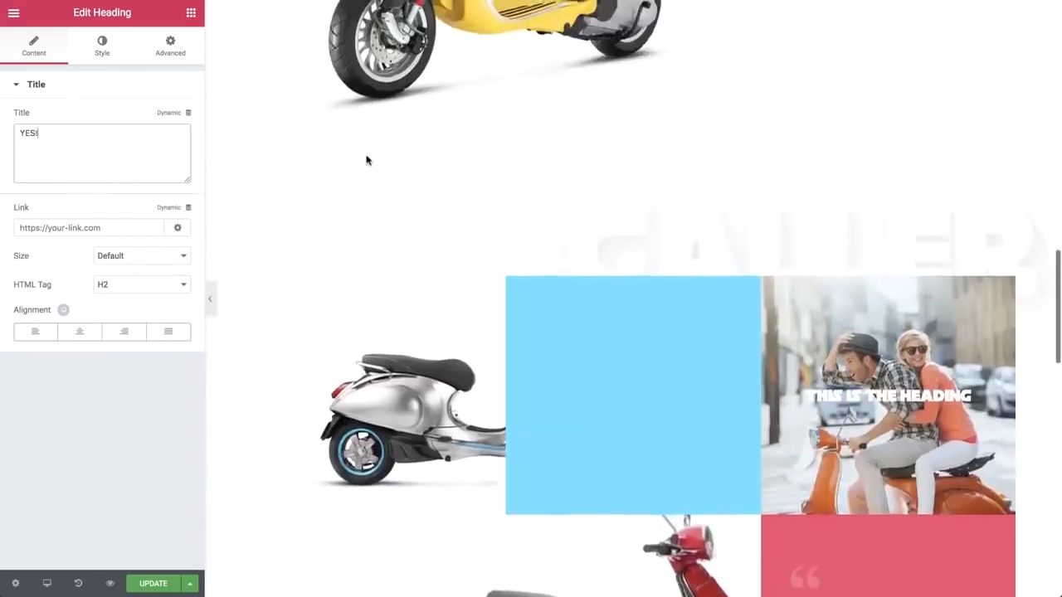
scroll(368, 160, up, 4)
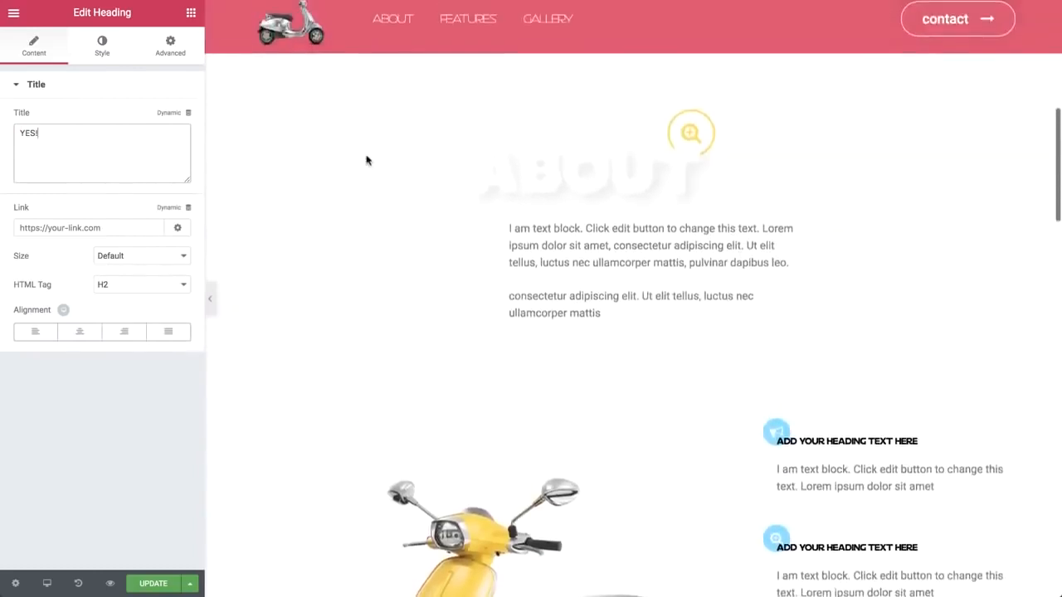
right_click(547, 174)
click(588, 235)
scroll(588, 237, down, 20)
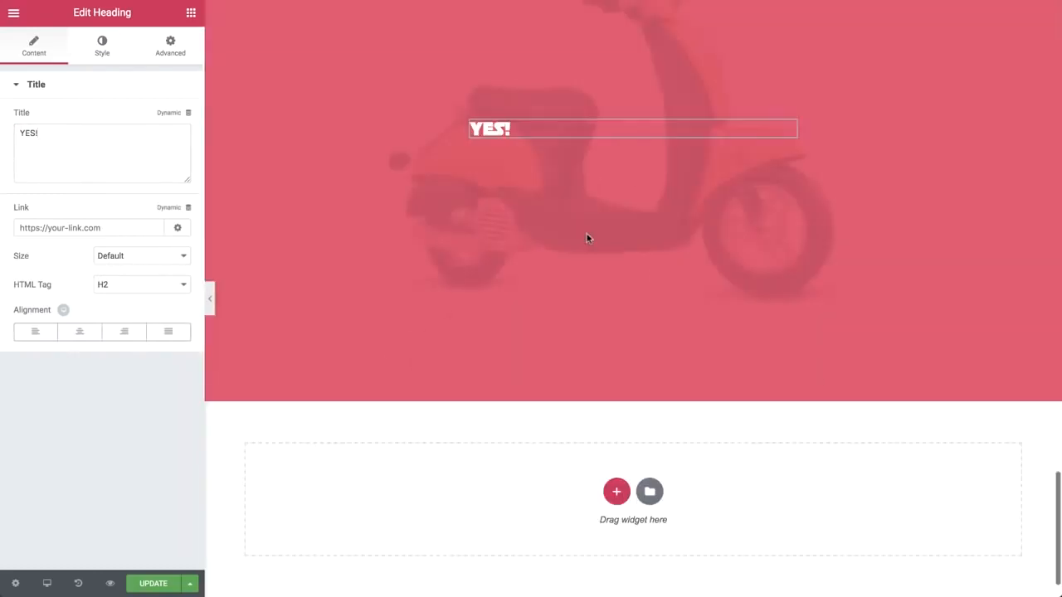
scroll(508, 158, up, 3)
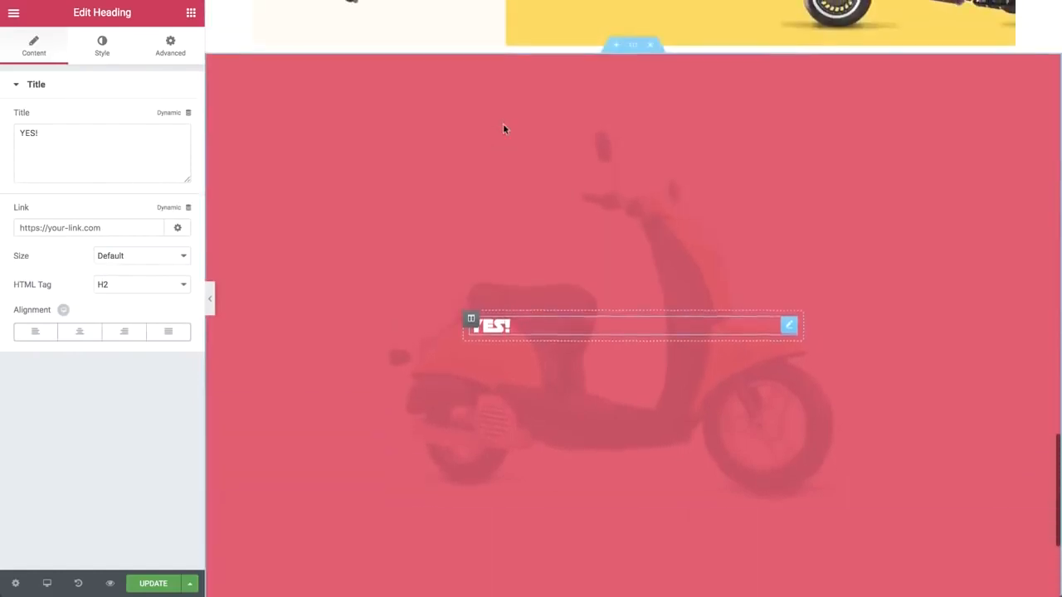
right_click(478, 326)
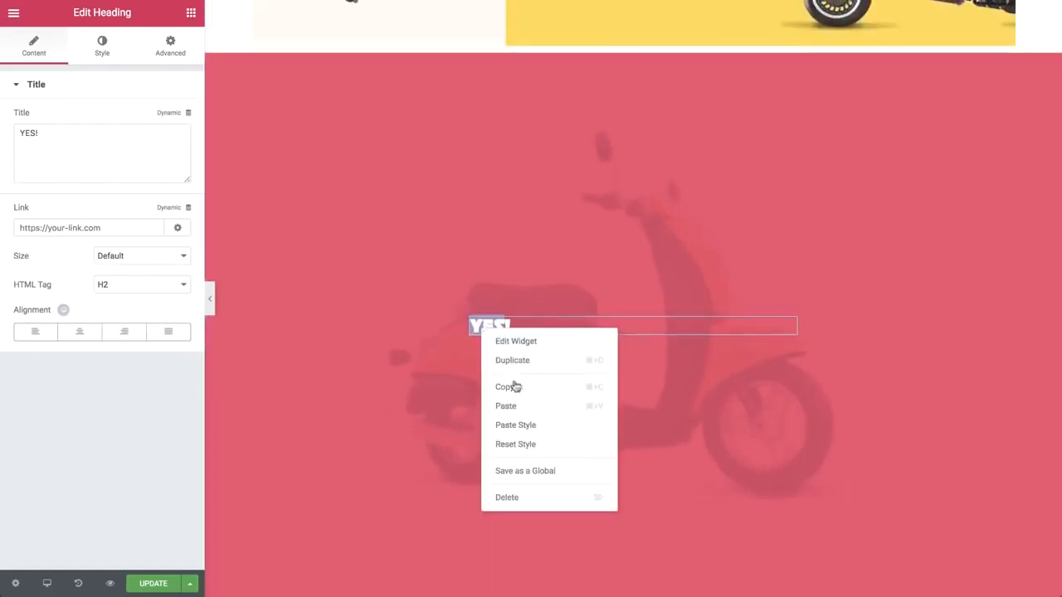
click(527, 426)
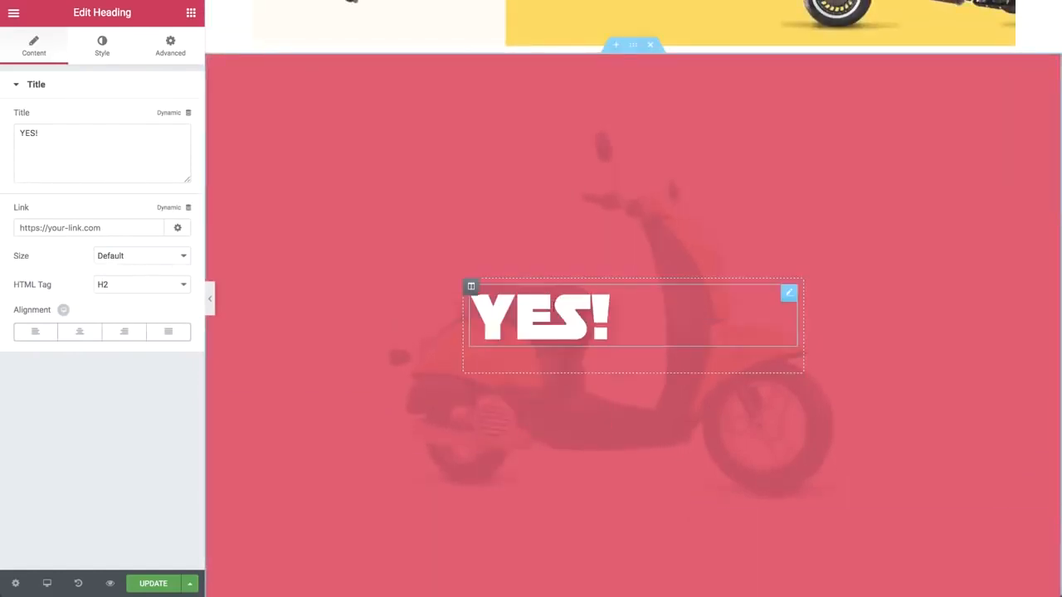
Step: Duplicate the "YES!" heading and change the lower copy's text to "I'M IN"
right_click(554, 307)
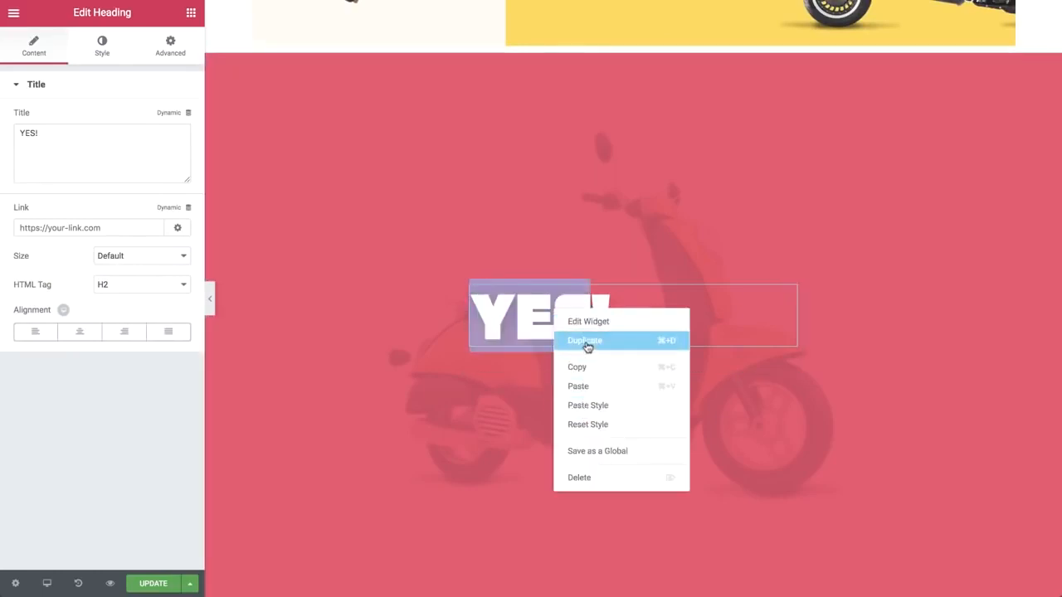
click(587, 341)
triple_click(549, 348)
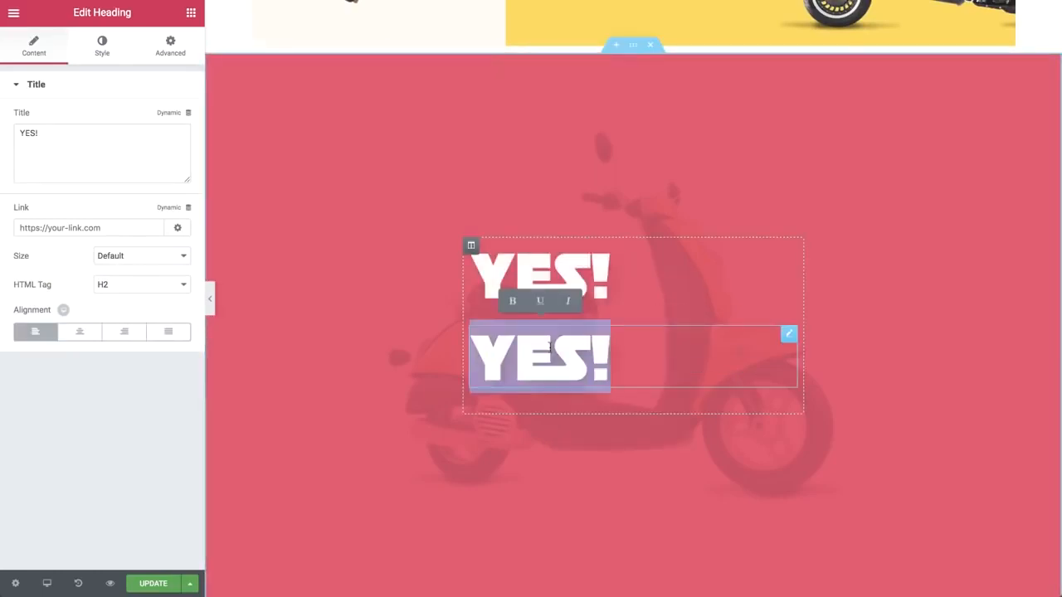
text(I)
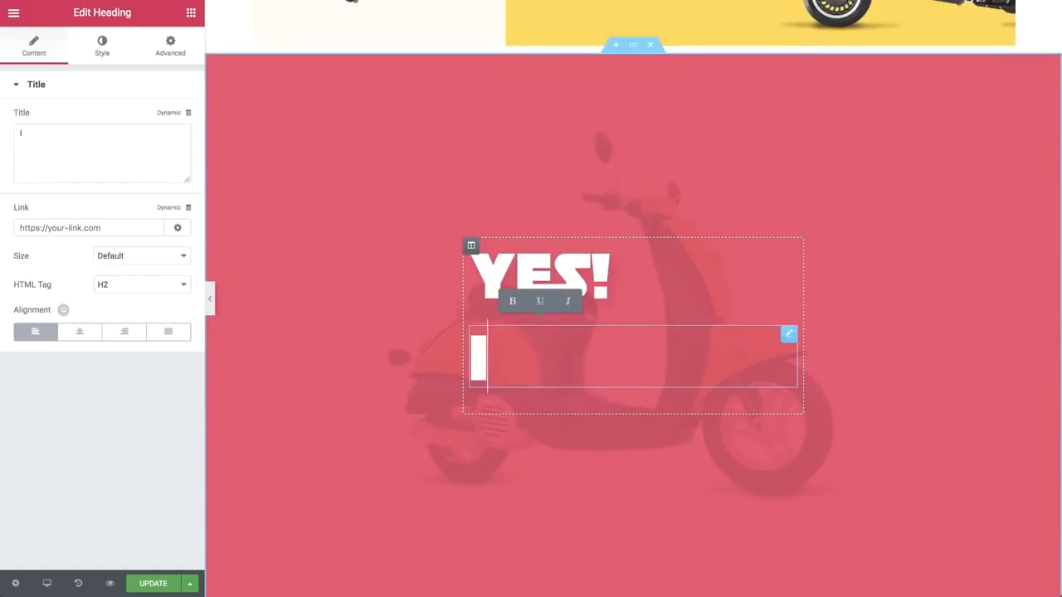
text('M IN)
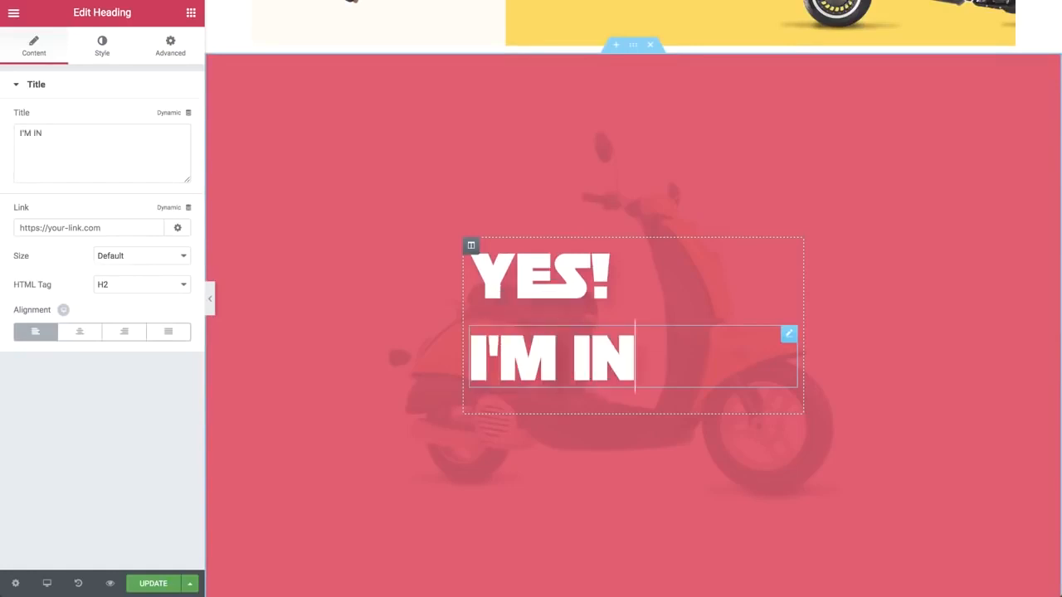
Step: Set the "I'M IN" heading's typography size to 120 px
click(117, 38)
click(174, 147)
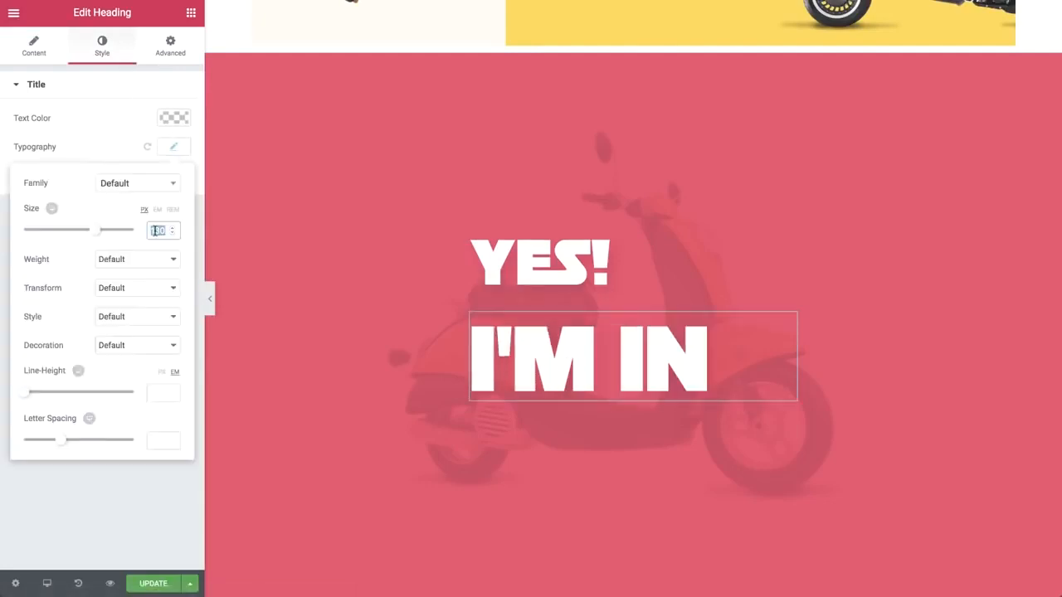
text(120)
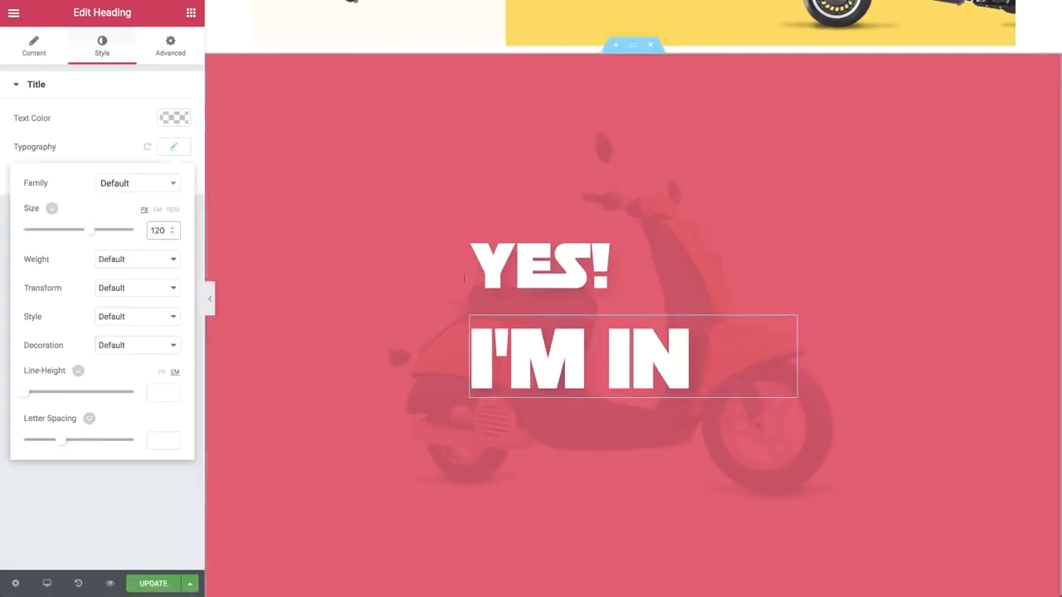
Step: Set the "YES!" heading's bottom margin to -45 px
click(551, 278)
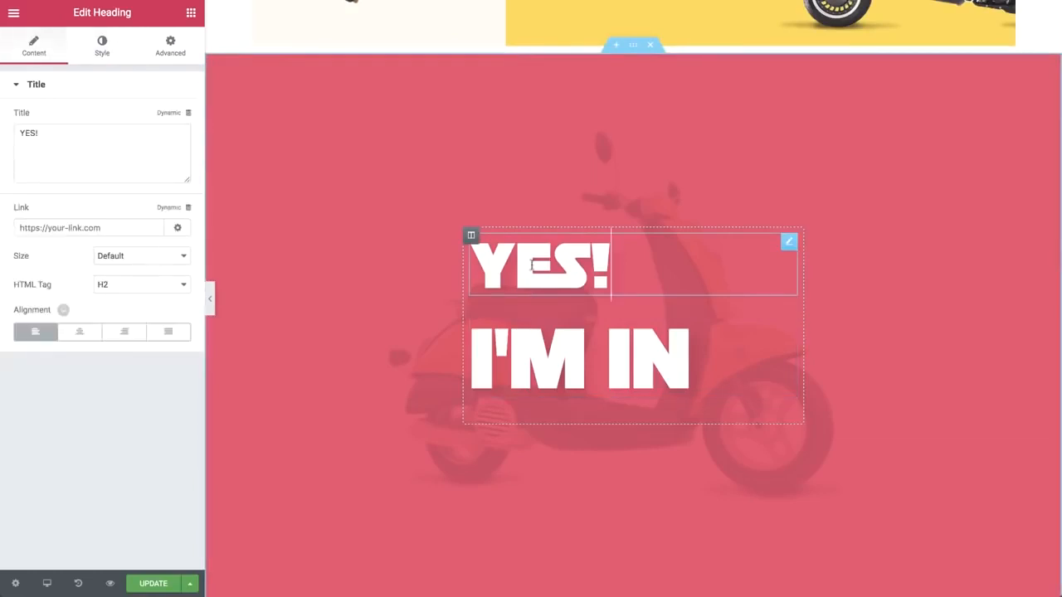
click(163, 39)
double_click(99, 136)
text(-15)
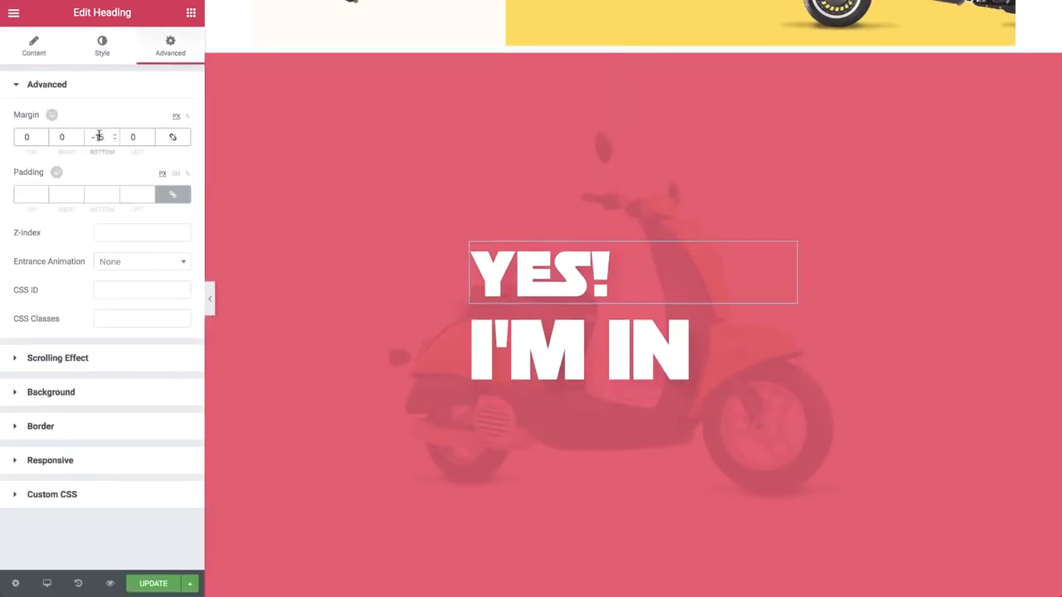
text(5)
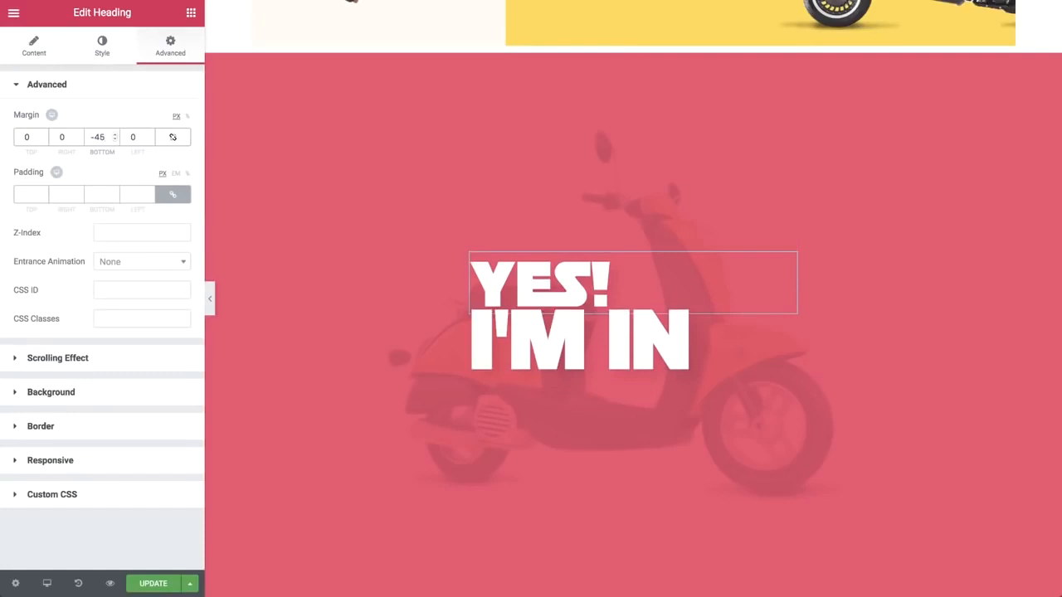
Step: Set the "I'M IN" heading's bottom margin to 50 px
click(581, 340)
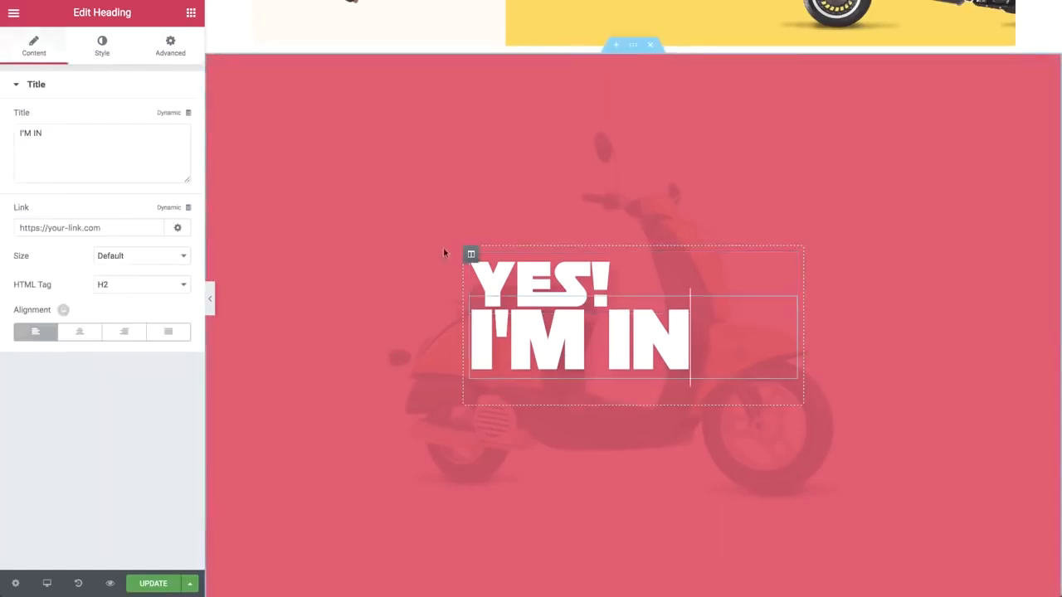
click(172, 43)
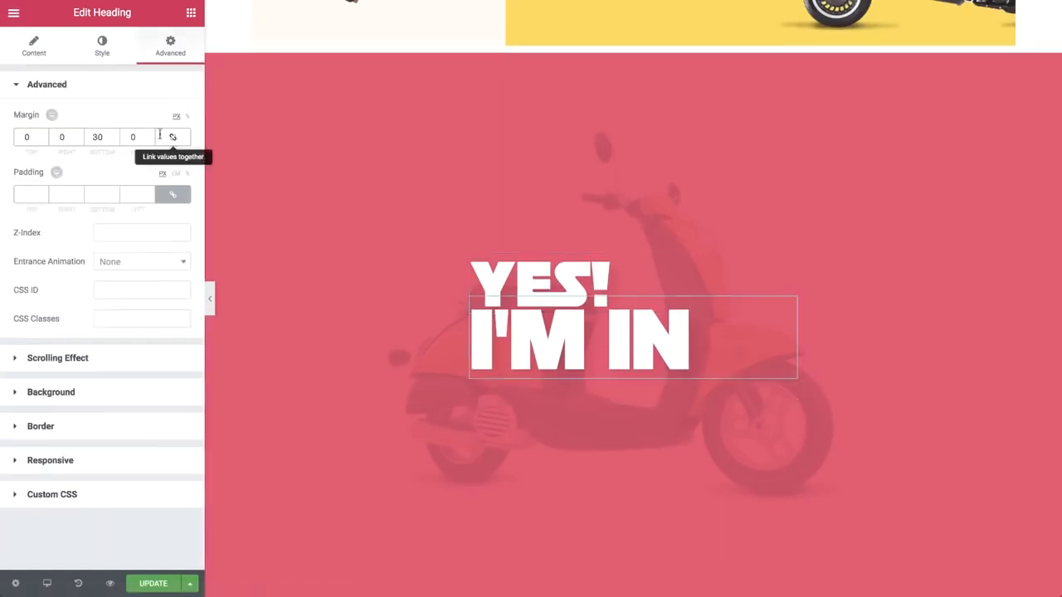
double_click(98, 137)
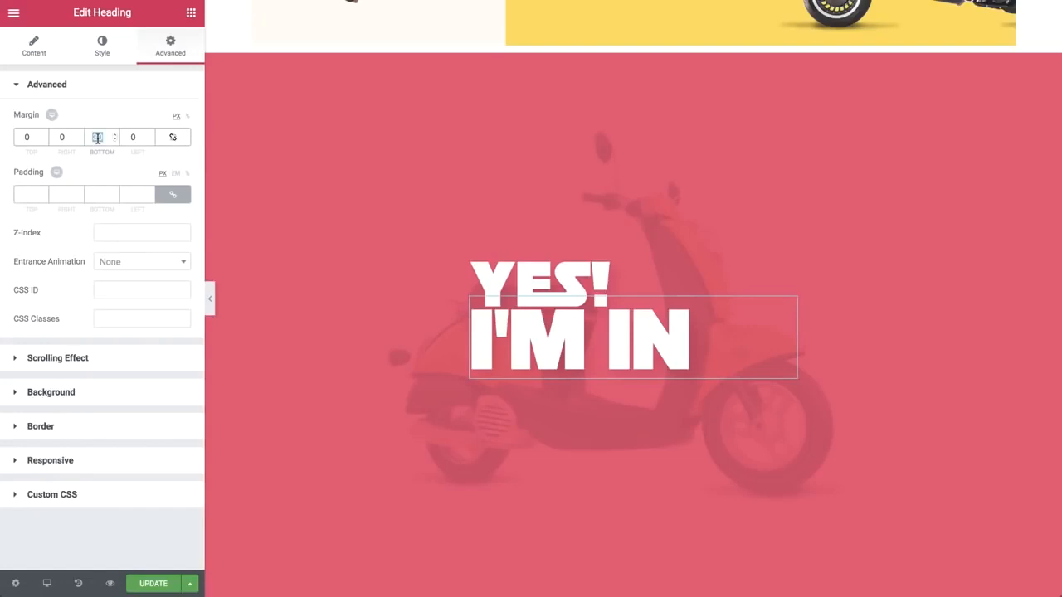
text(50)
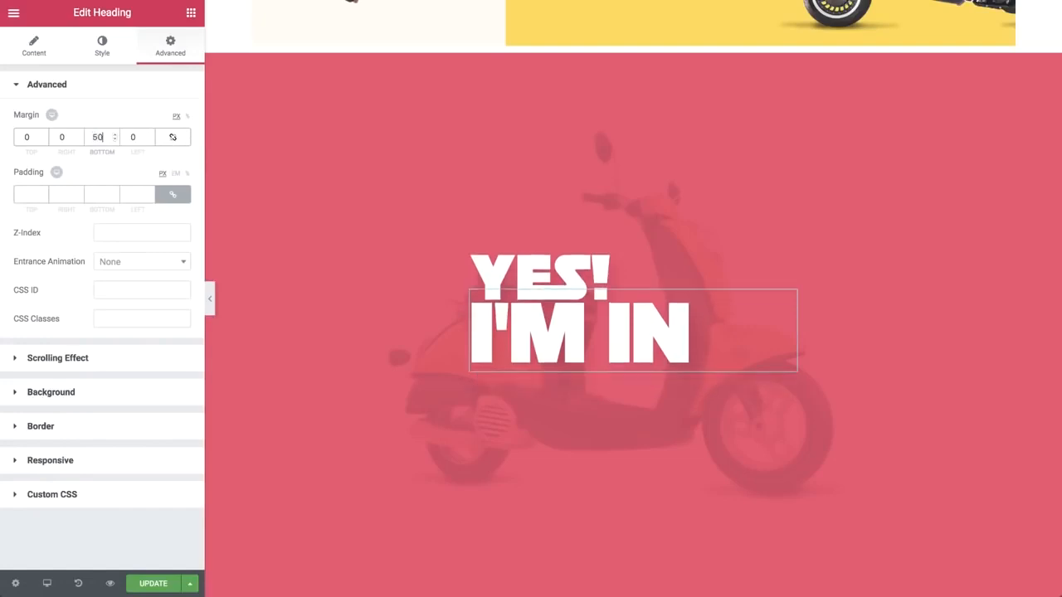
Step: Set the "I'M IN" heading's left margin to -20 px
double_click(142, 142)
text(-1)
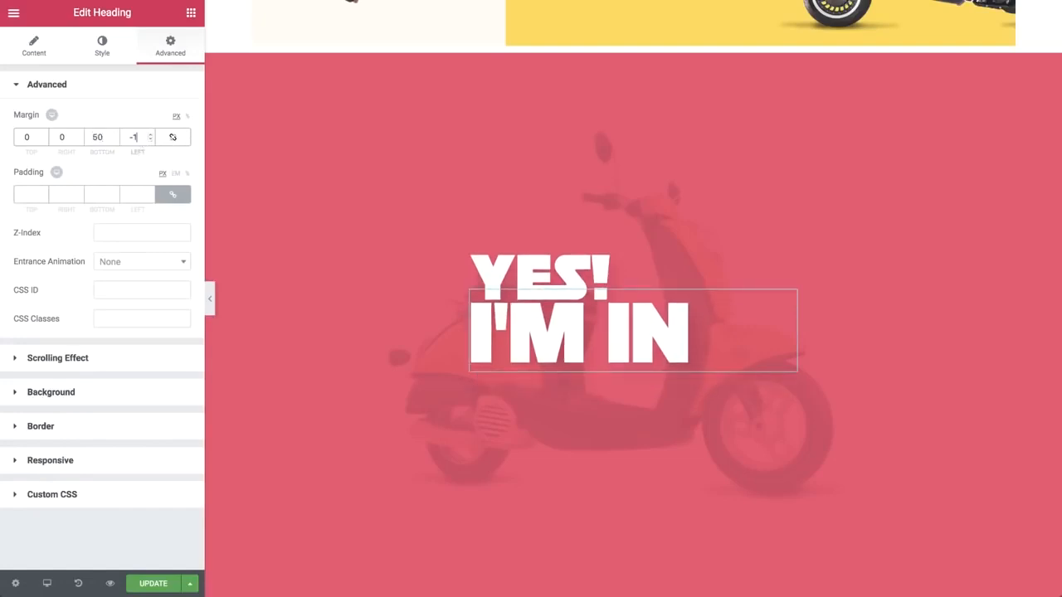
text(9)
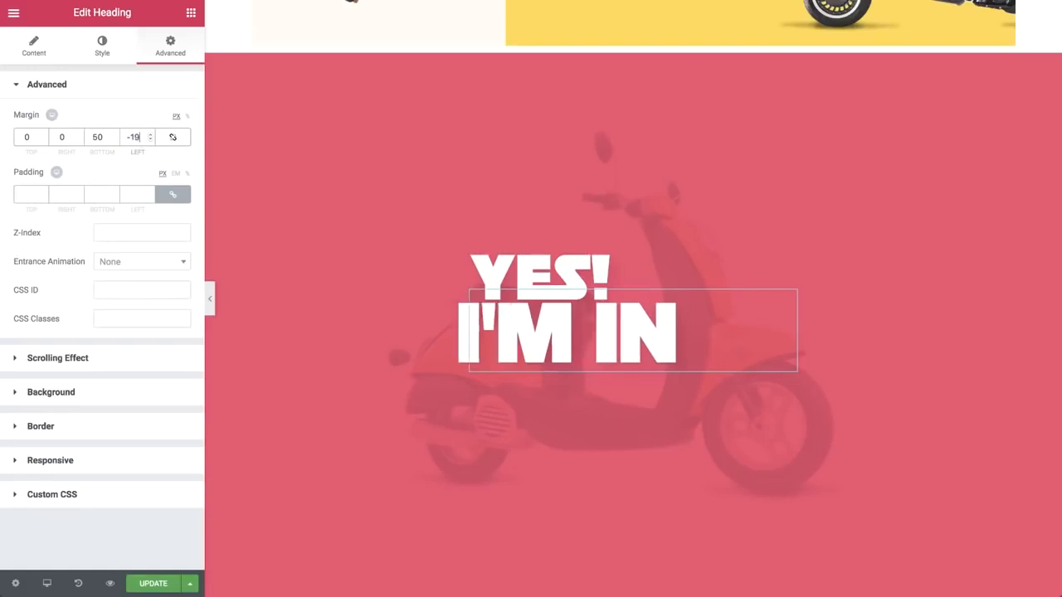
key(Down)
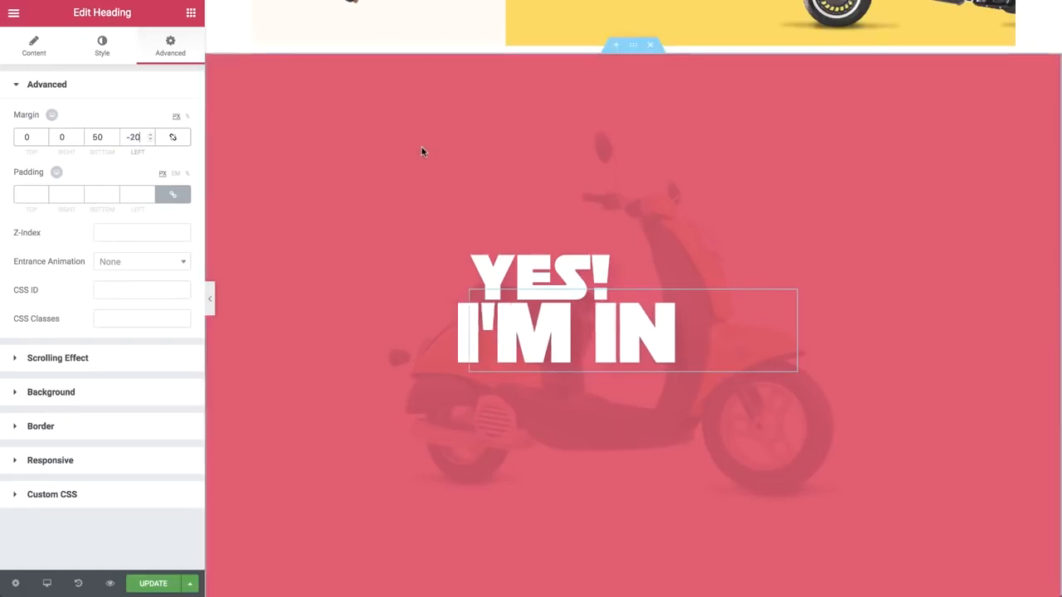
Step: Copy the yellow circled magnifier icon from above the "ABOUT" heading
scroll(421, 152, up, 7)
scroll(422, 151, up, 10)
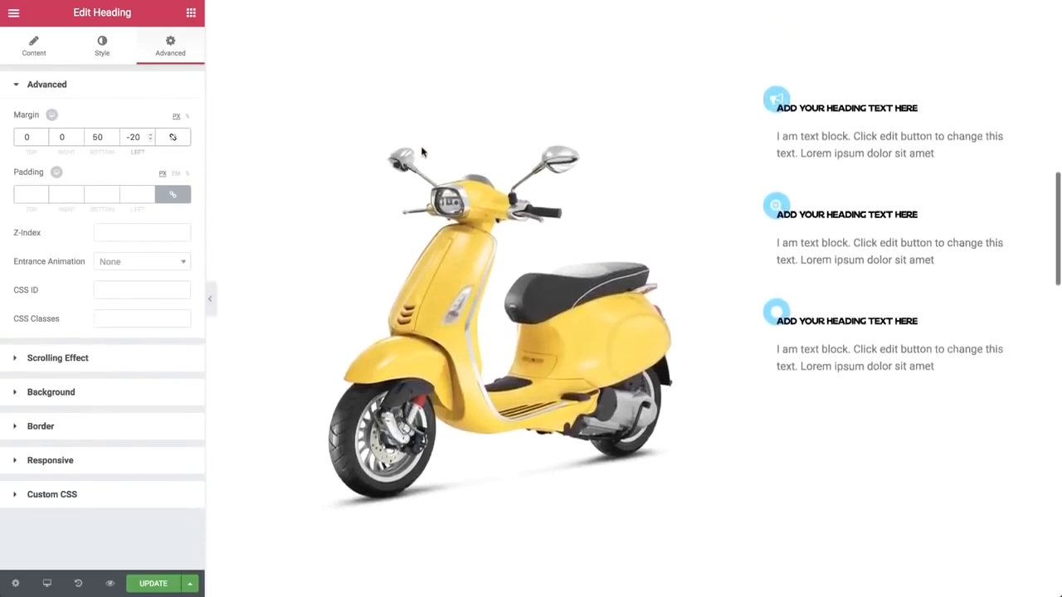
scroll(421, 152, up, 3)
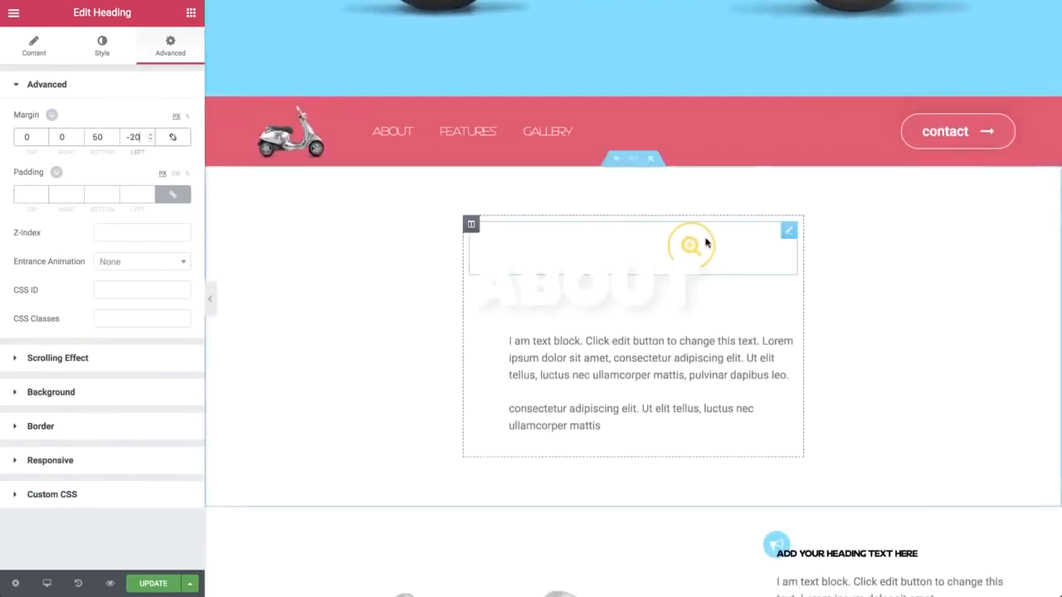
right_click(706, 242)
click(746, 298)
Step: Paste the magnifier icon into the pink-red section's heading column and move it above the "YES!" heading
scroll(745, 299, down, 15)
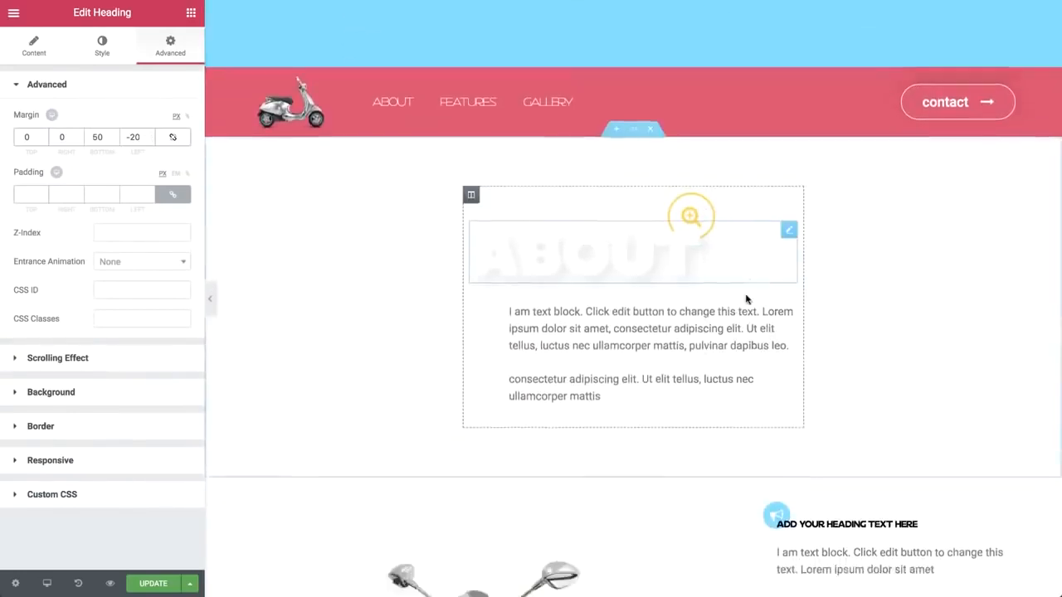
scroll(746, 293, down, 5)
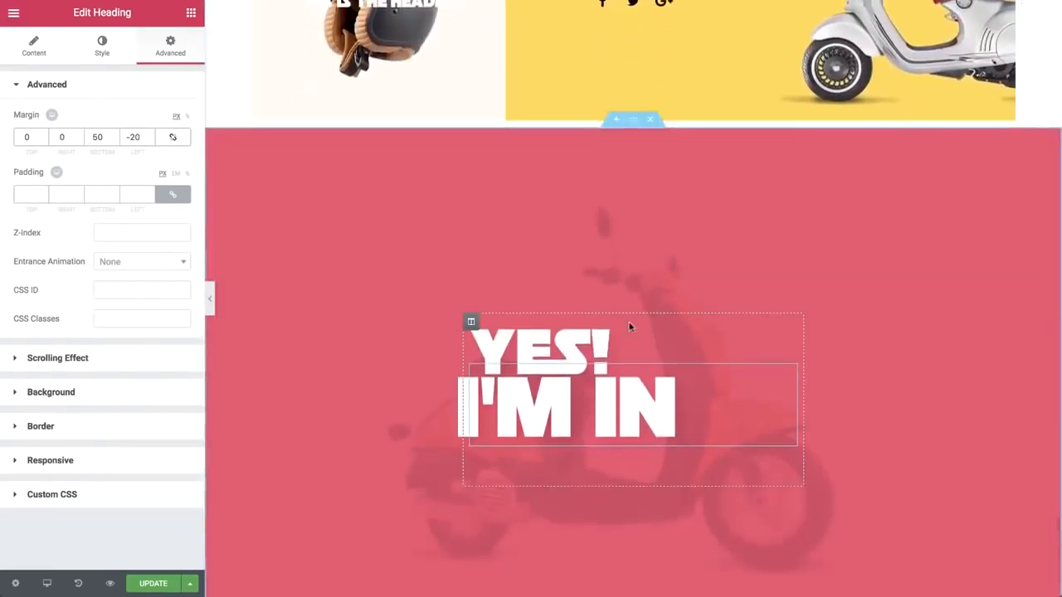
right_click(616, 331)
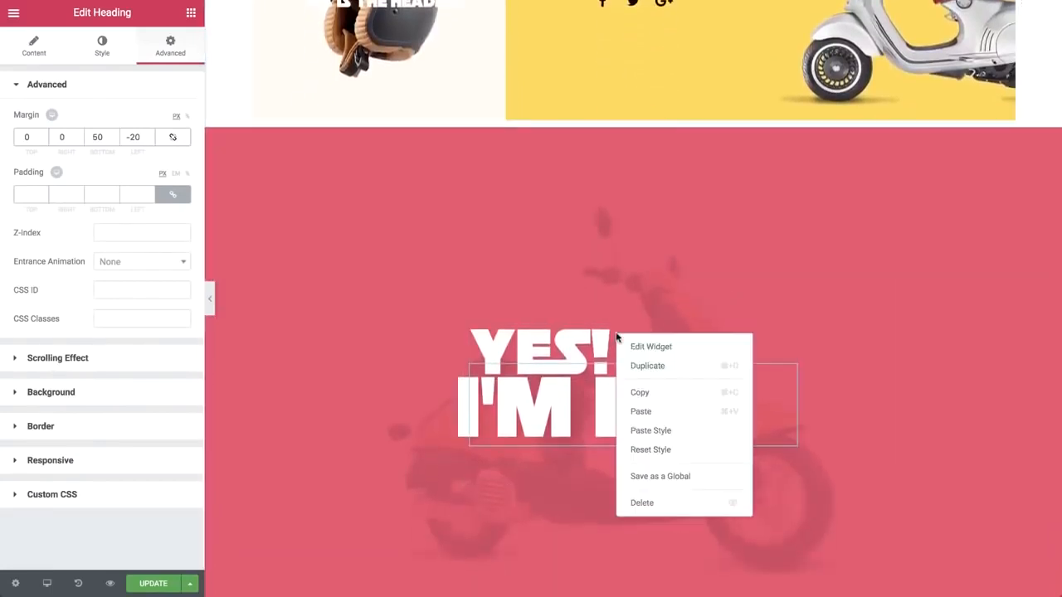
click(641, 413)
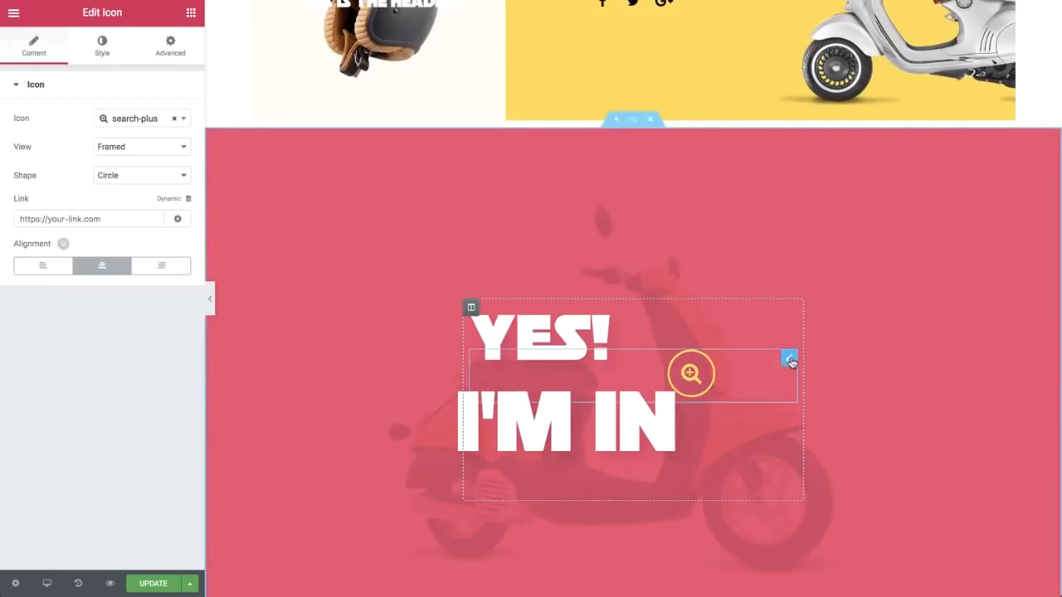
drag(789, 360, 789, 311)
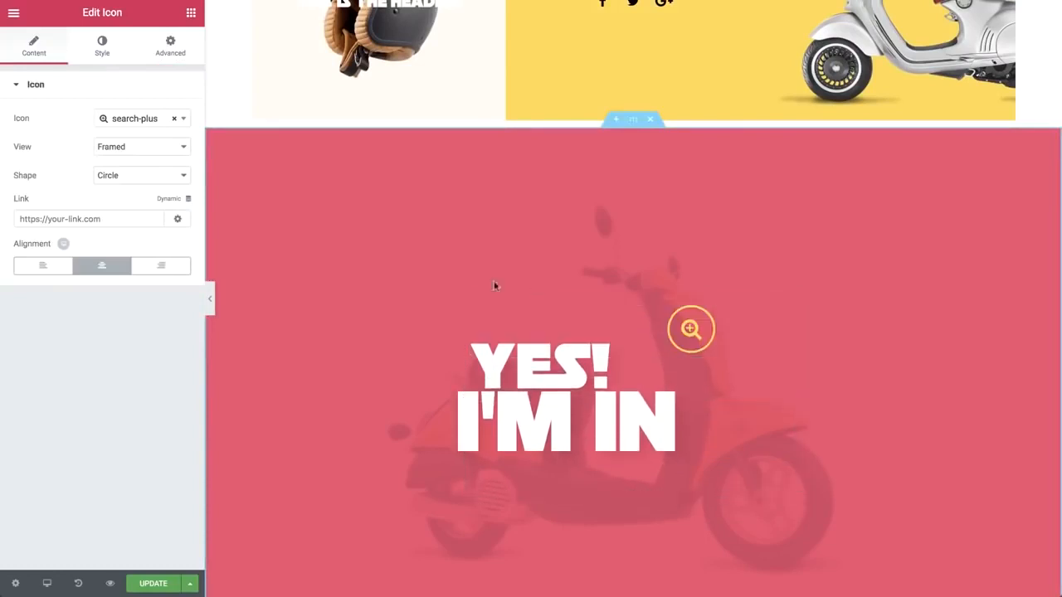
Step: Align the pasted magnifier icon left and set its left margin to -35 px
click(45, 266)
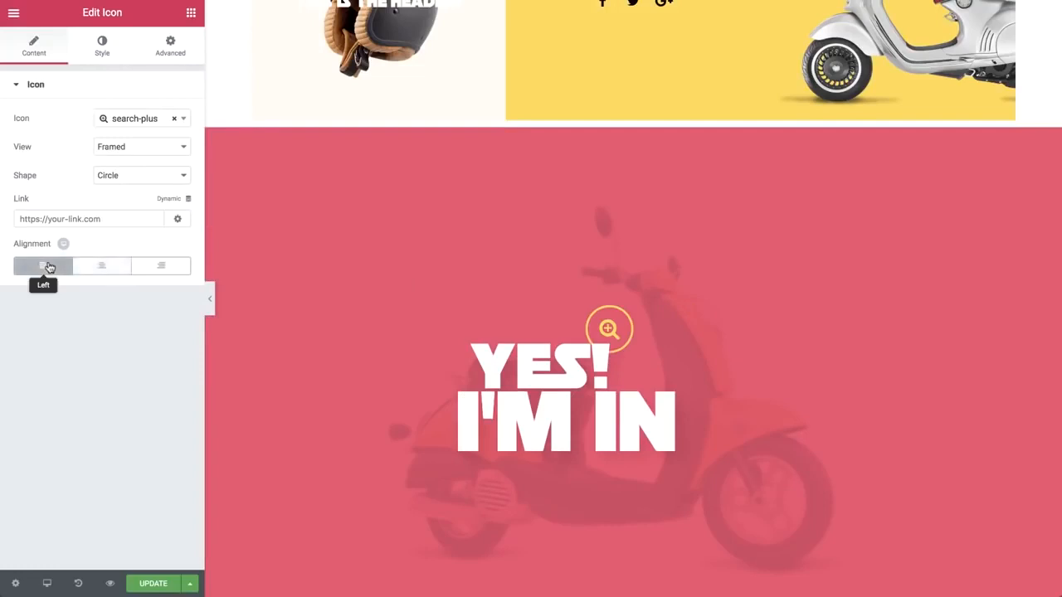
click(170, 47)
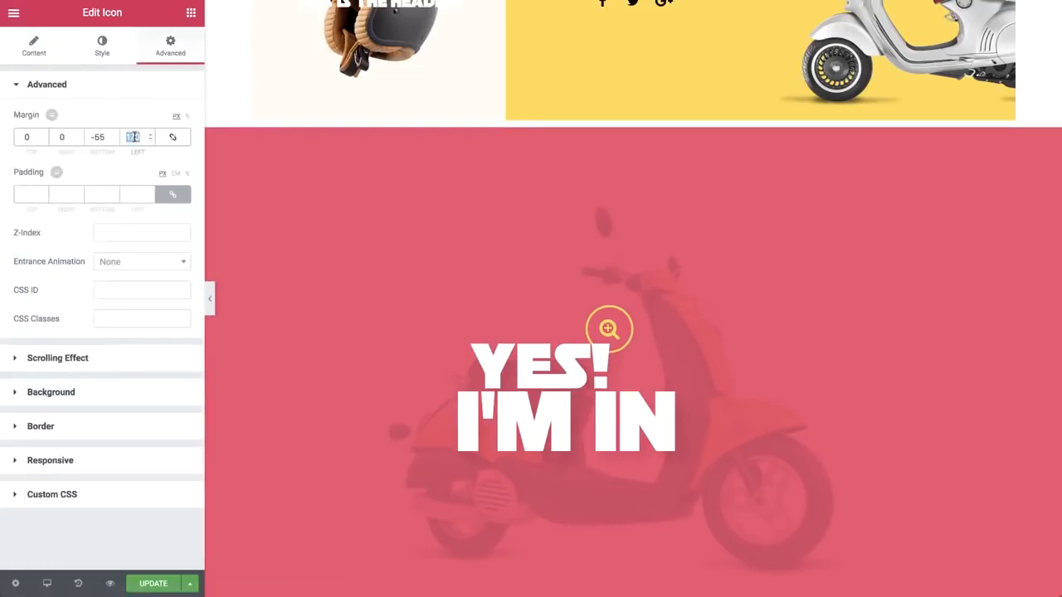
text(0)
key(BackSpace)
text(-1)
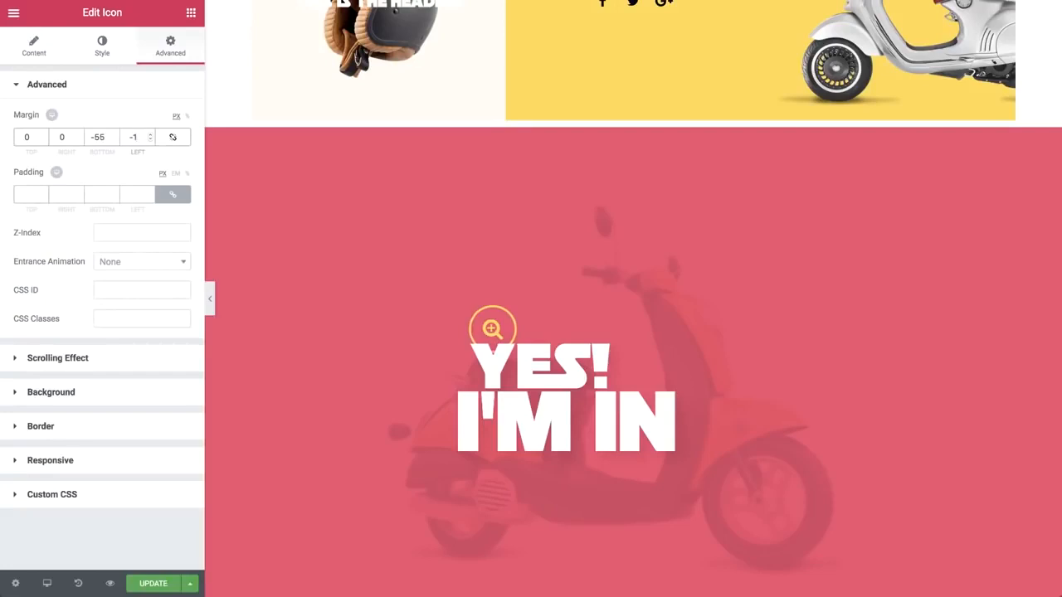
text(34)
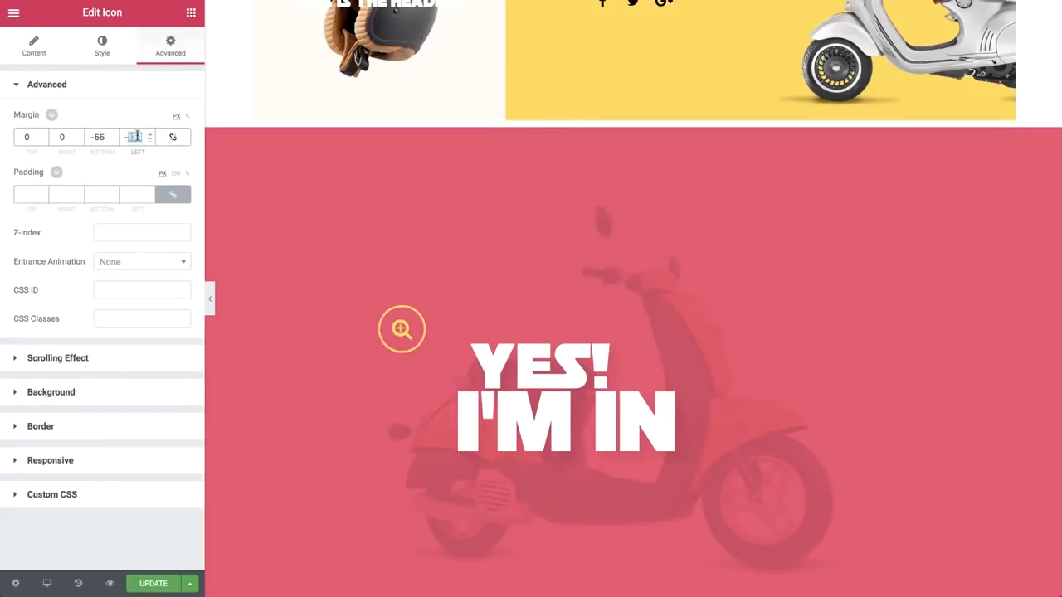
text(-35)
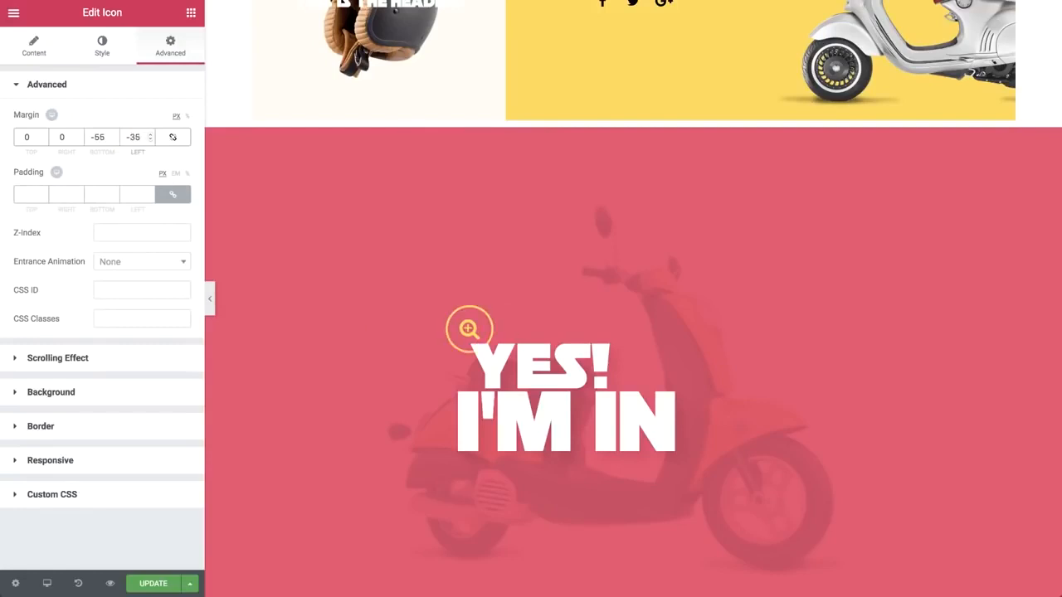
Step: Add a Form widget below the "I'M IN" heading and hide its field labels
click(192, 11)
scroll(259, 113, down, 3)
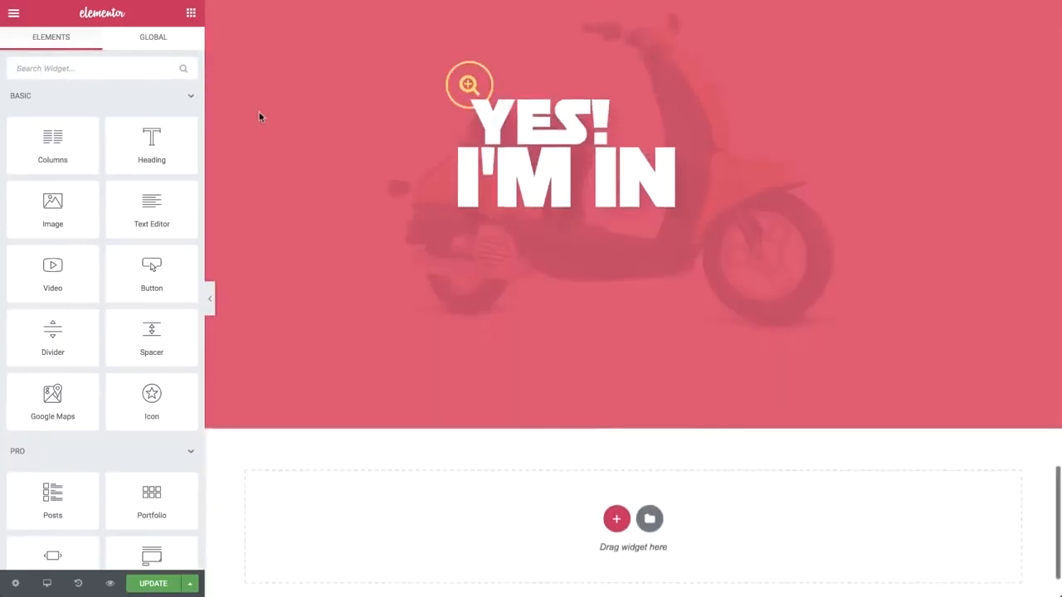
click(124, 66)
text(form)
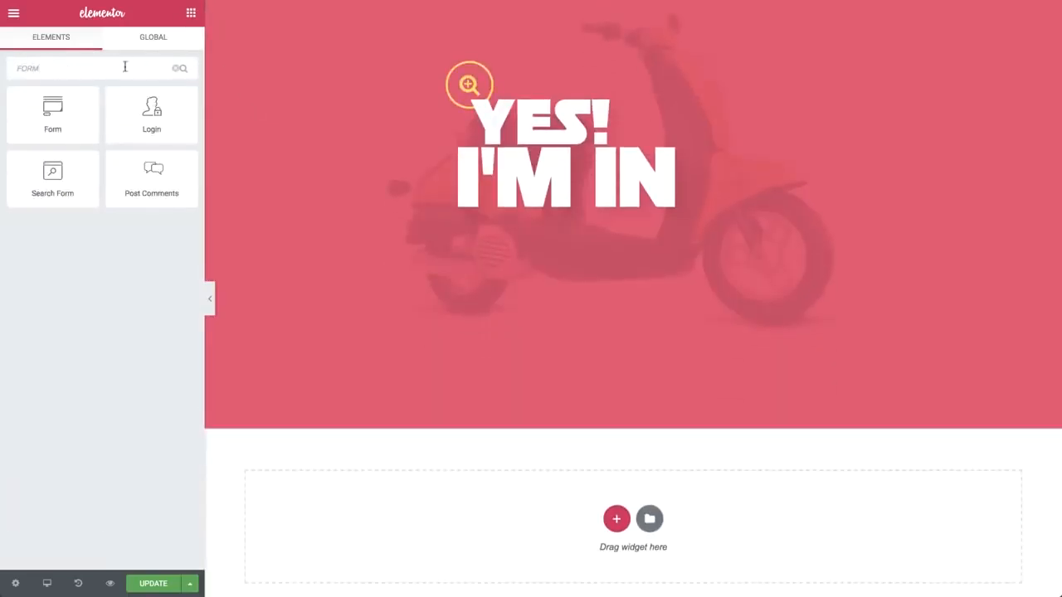
drag(52, 116, 576, 231)
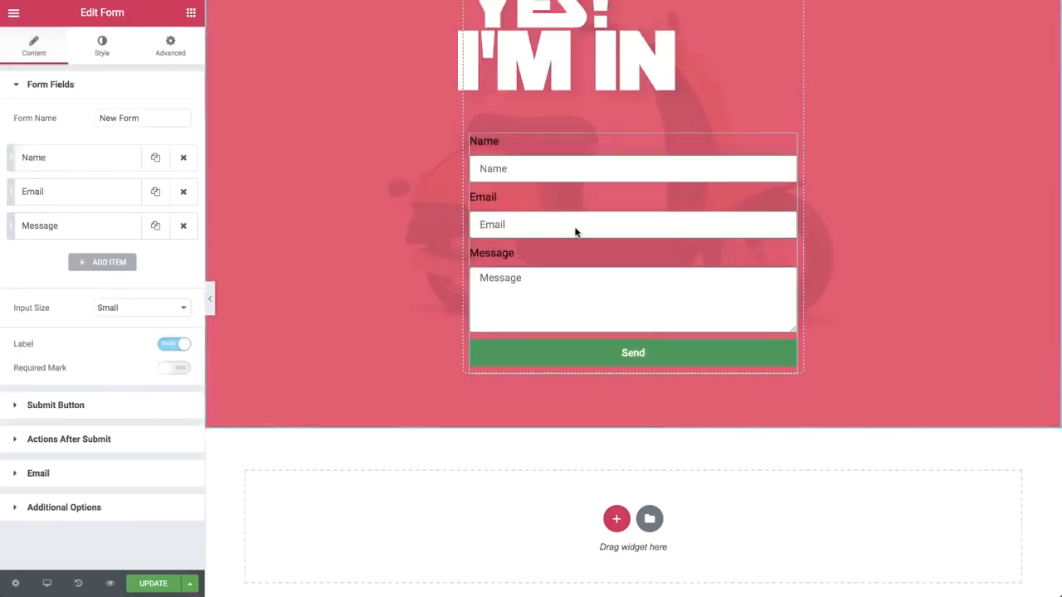
click(173, 343)
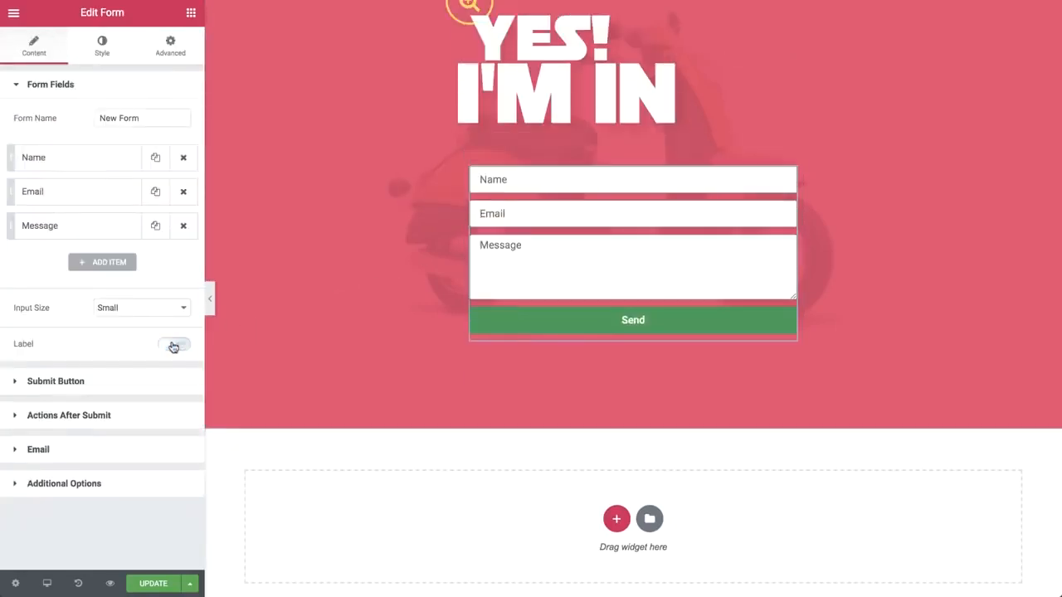
Step: Replace the form's Message field with a Tel field that has the placeholder TEL
click(184, 226)
click(104, 232)
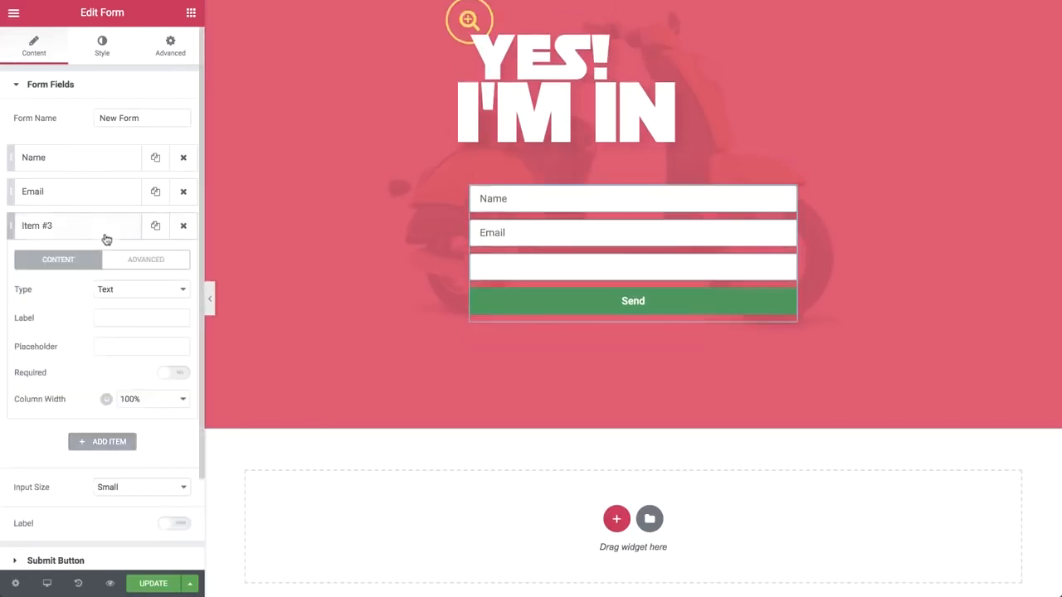
click(118, 291)
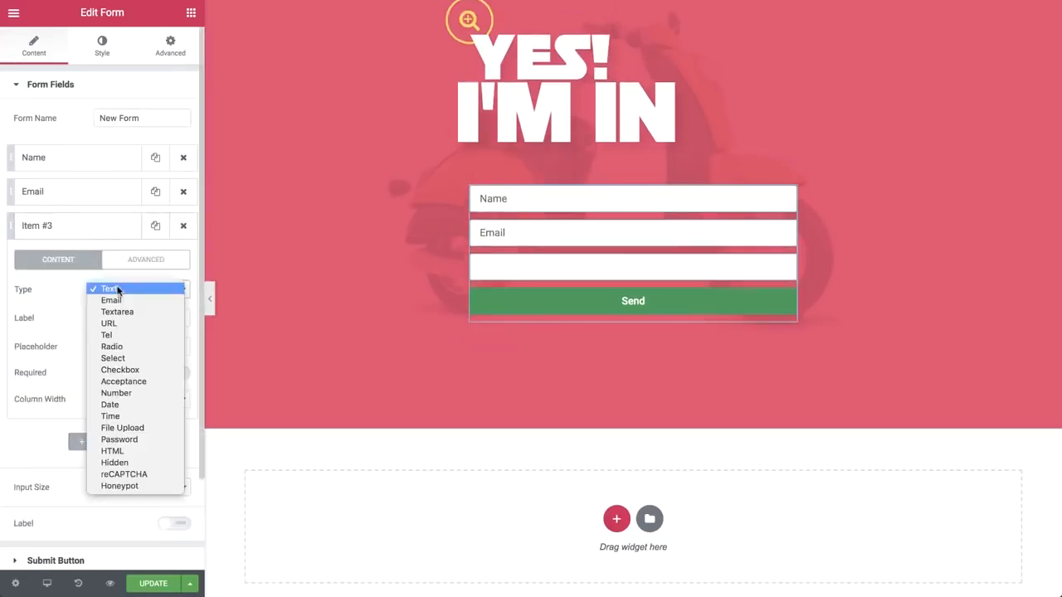
click(118, 336)
click(127, 317)
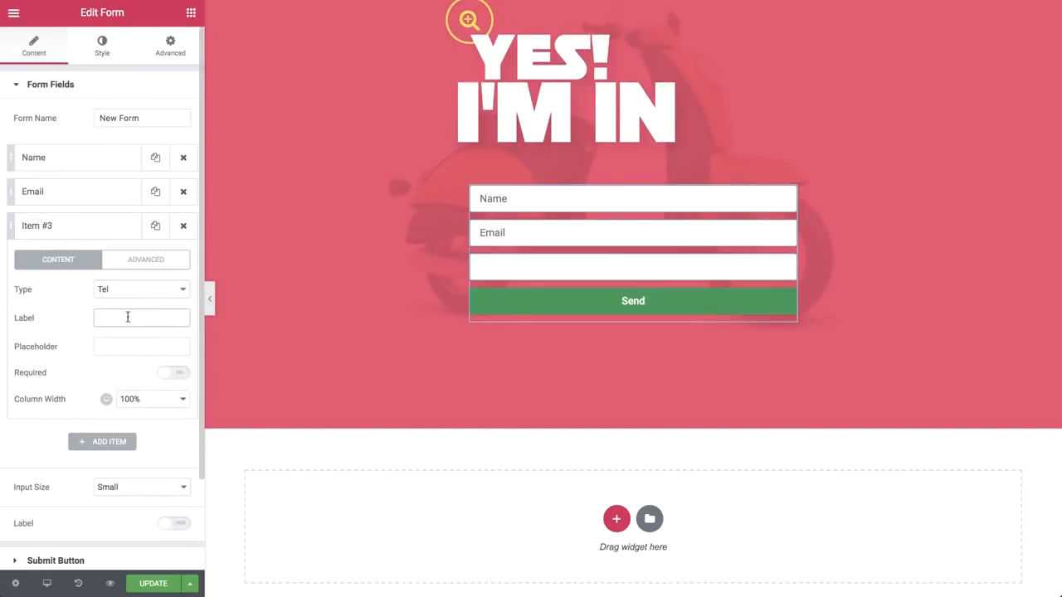
key(Tab)
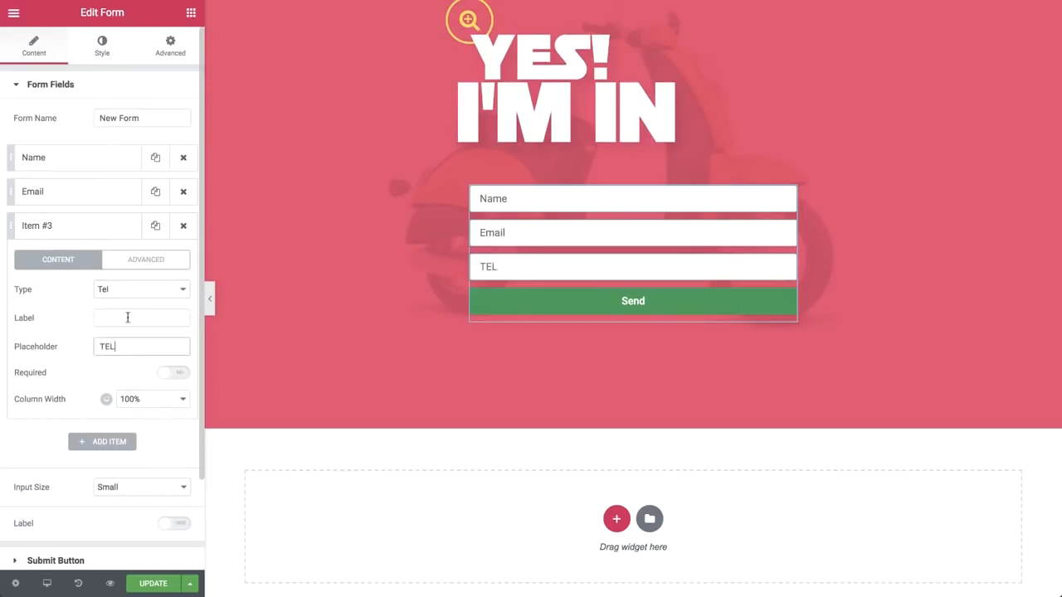
Step: Set the form's input size to Medium and align its submit button right
click(141, 487)
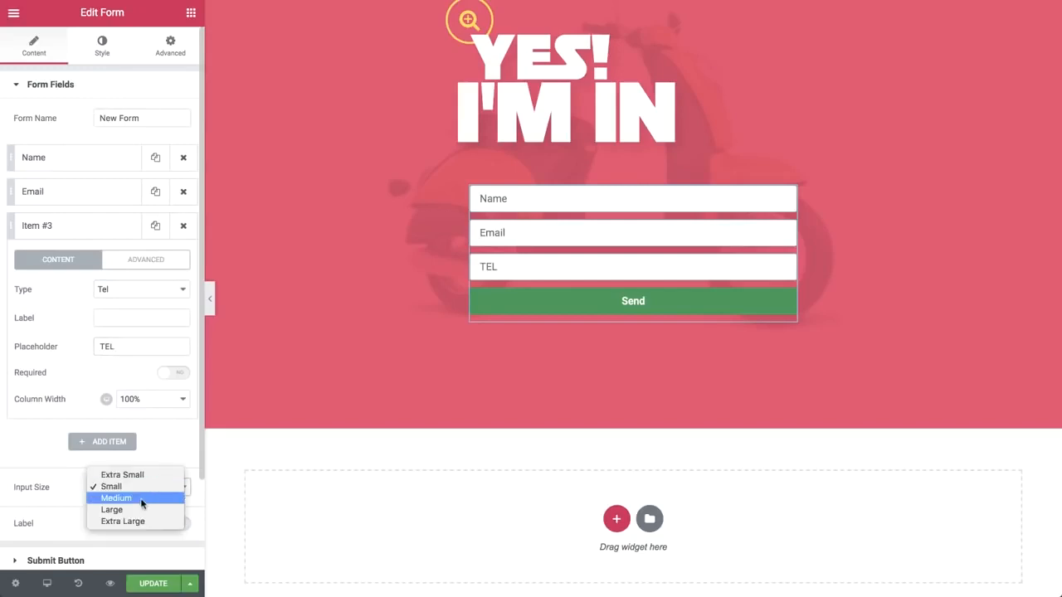
click(142, 500)
scroll(143, 503, down, 2)
click(116, 459)
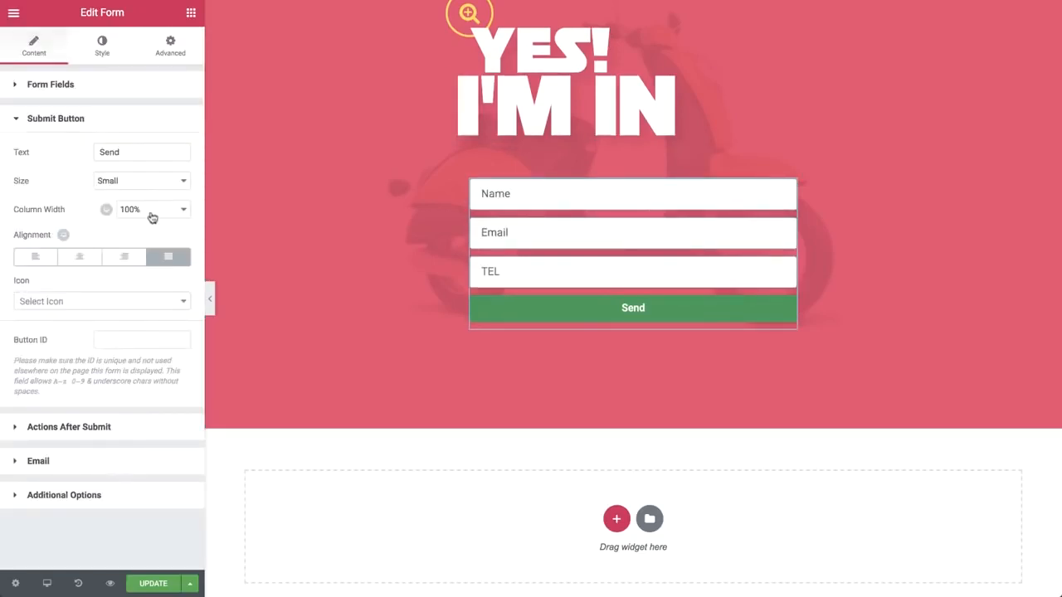
click(125, 259)
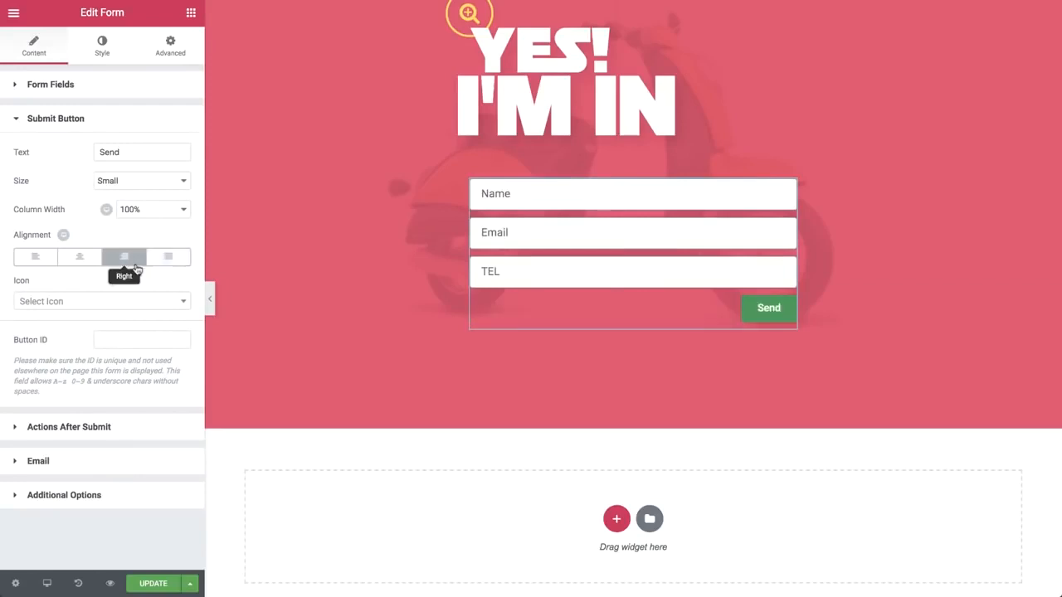
Step: Change the submit button's text to VOOOOM and give it the motorcycle icon
double_click(125, 153)
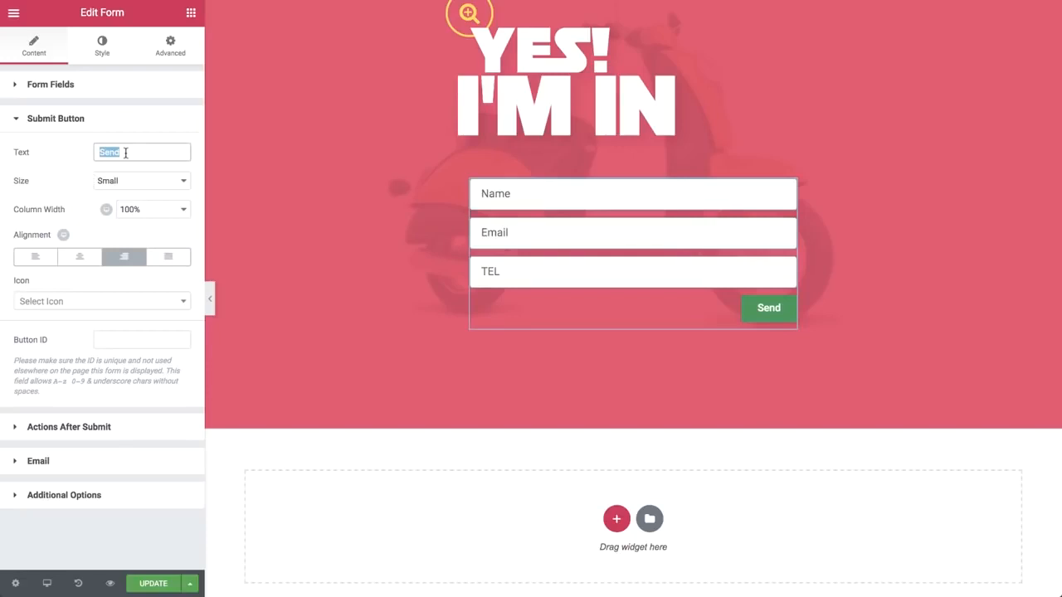
text(VOOOOM)
click(69, 310)
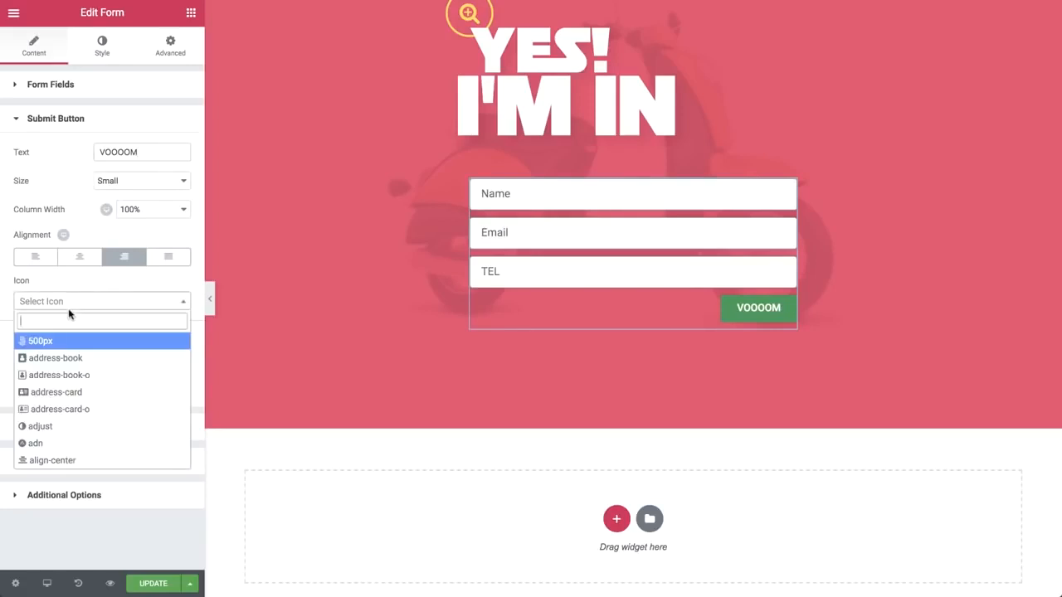
text(MOTOR)
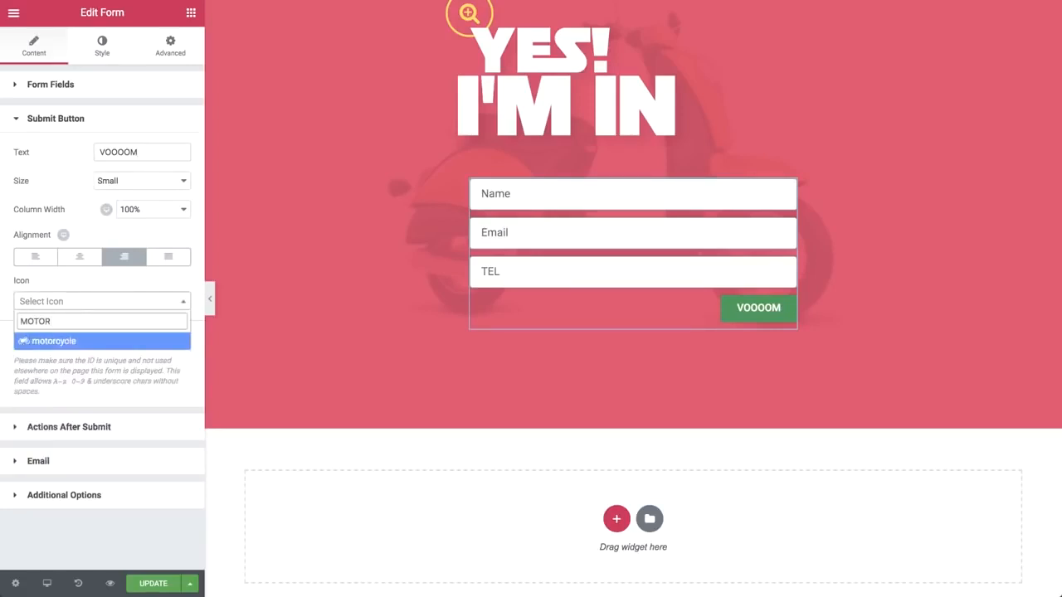
key(Return)
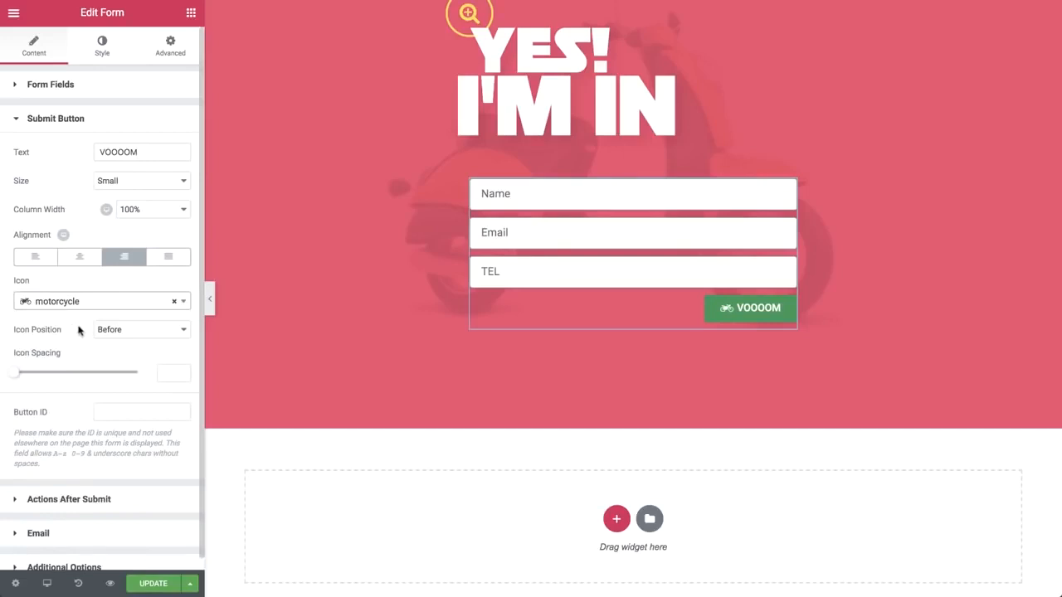
Step: Place the submit button's icon after the text with a spacing of 20 and set the button size to Medium
click(100, 335)
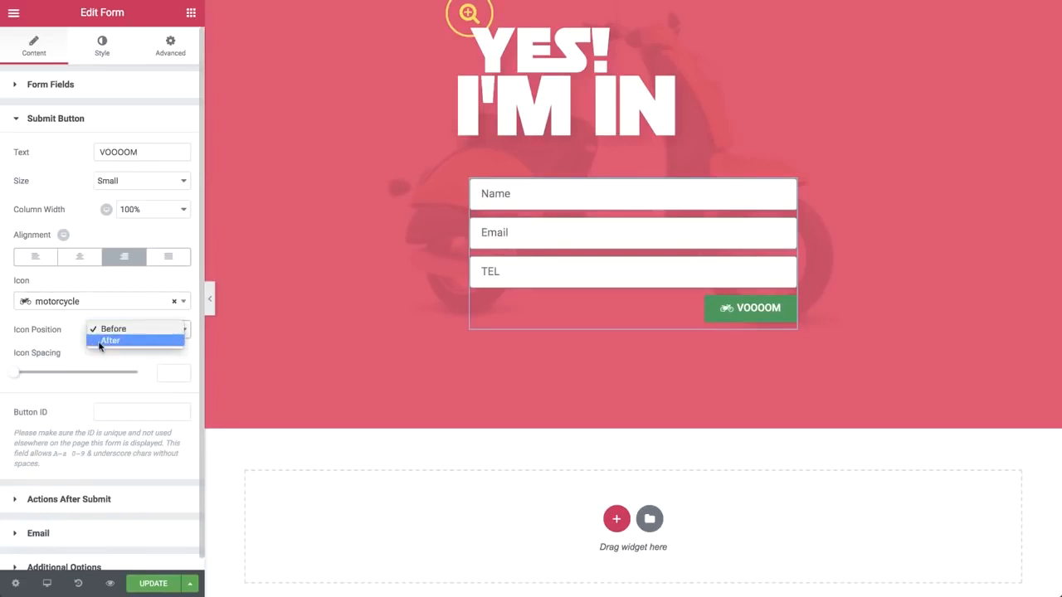
click(100, 341)
drag(18, 374, 68, 379)
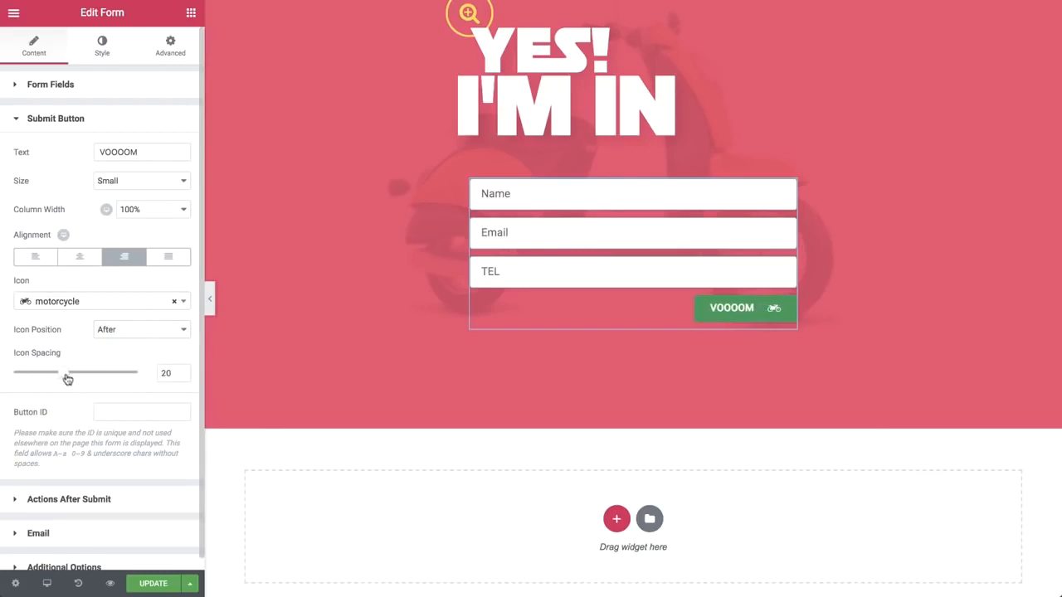
click(130, 181)
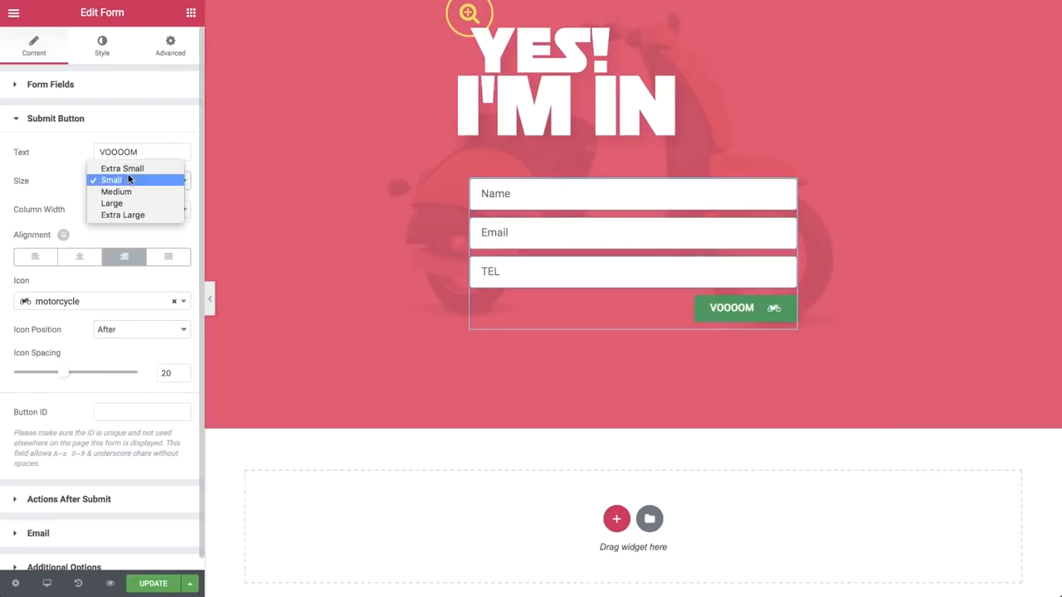
click(131, 195)
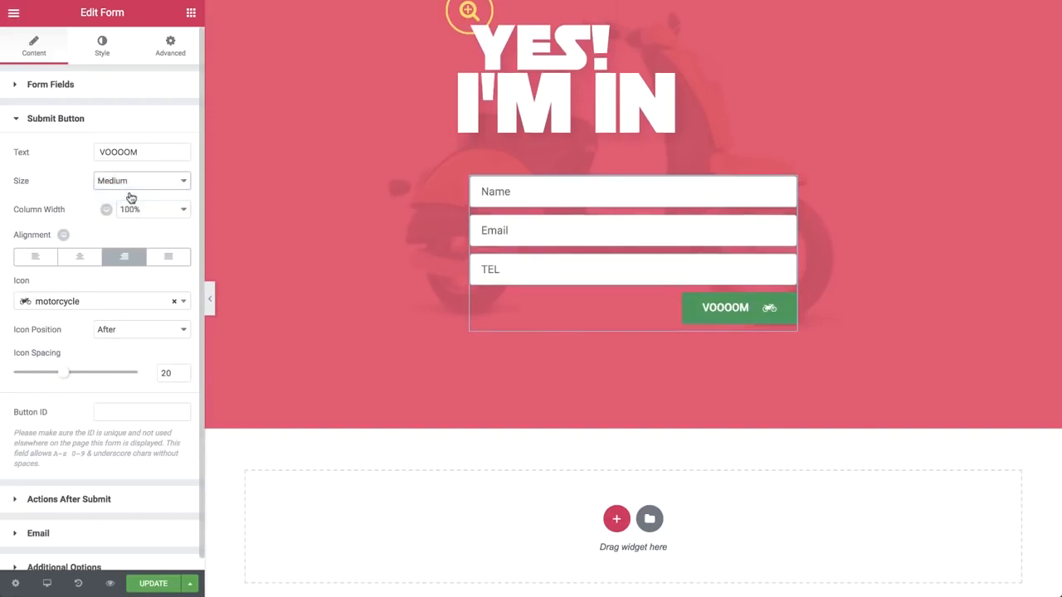
Step: Set the form's rows gap to 22 and its field text color to white
click(115, 62)
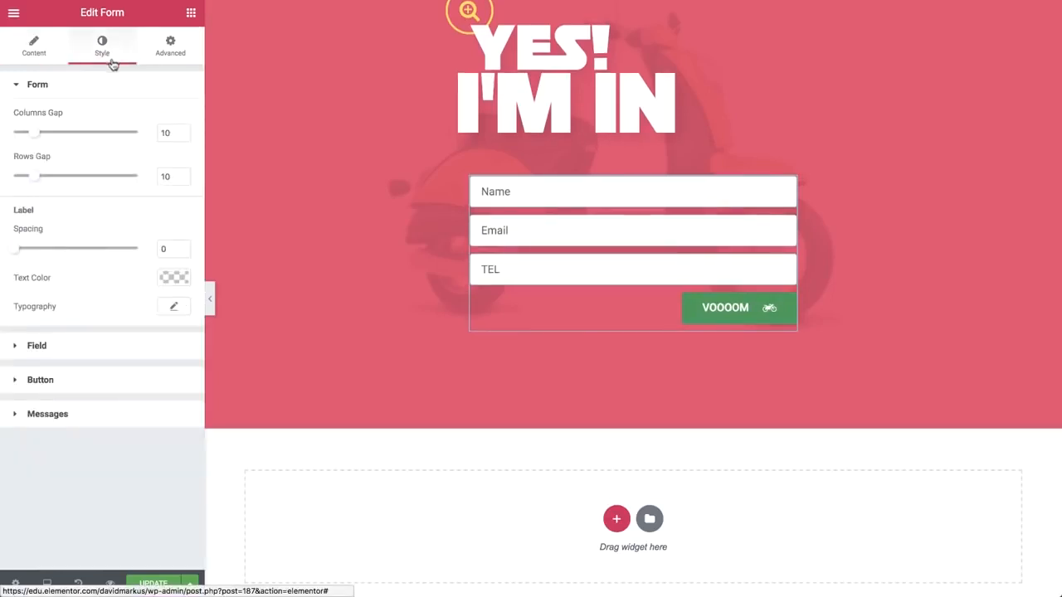
drag(36, 178, 62, 179)
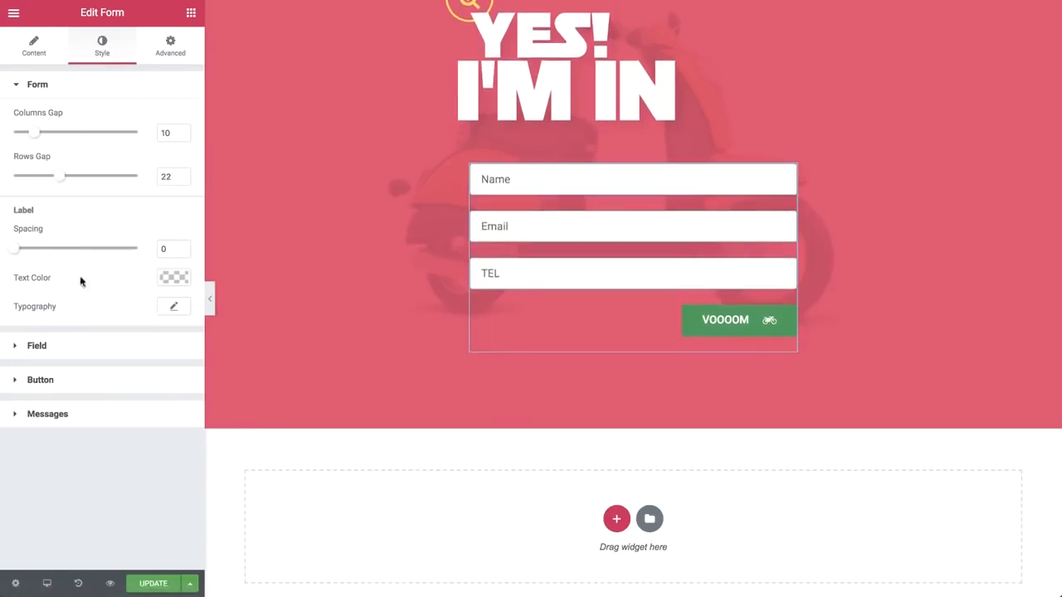
click(82, 343)
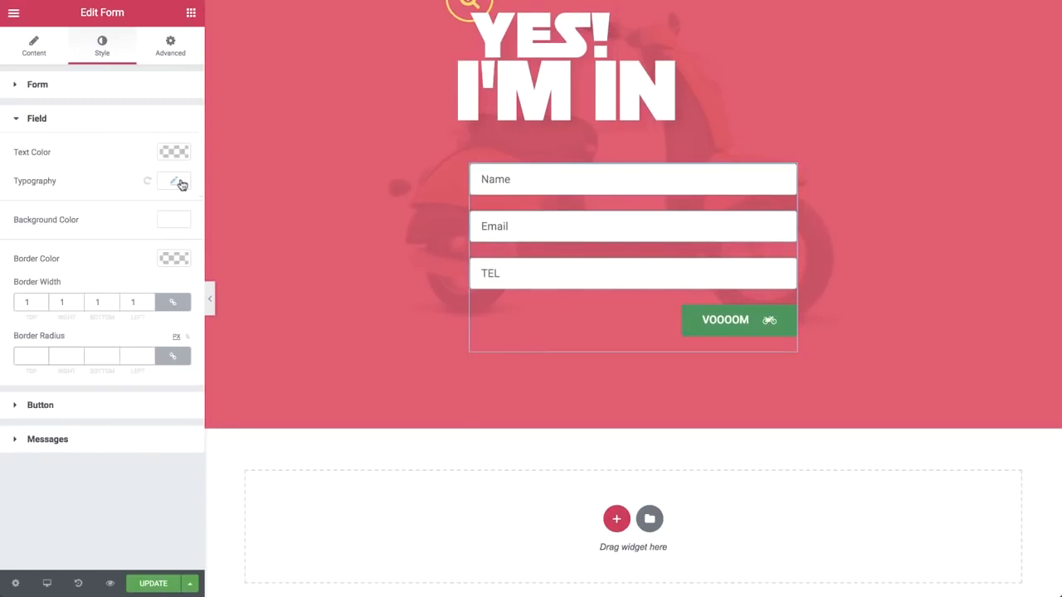
click(177, 152)
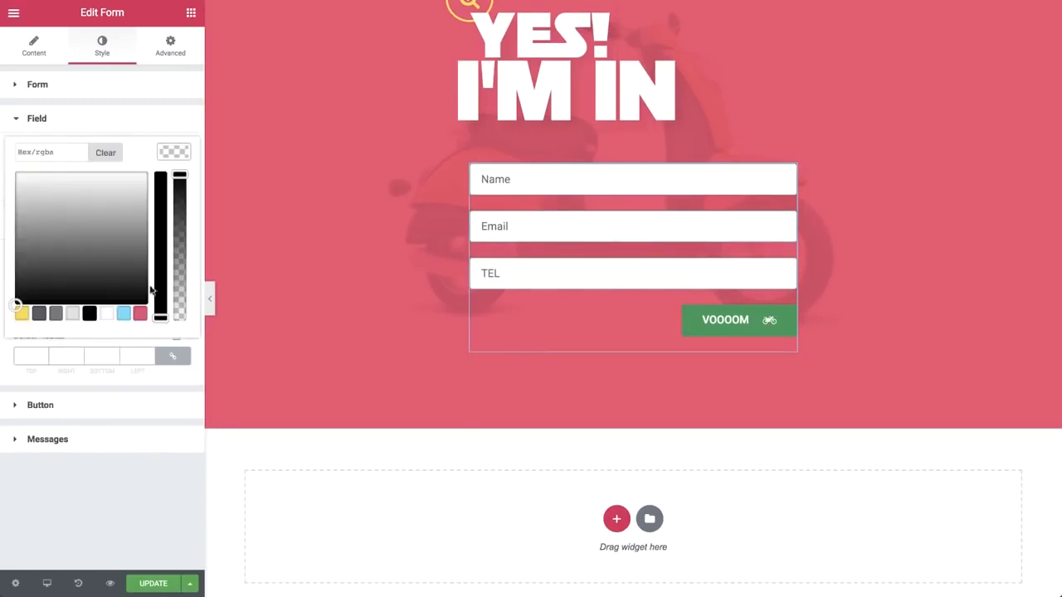
click(107, 313)
click(177, 157)
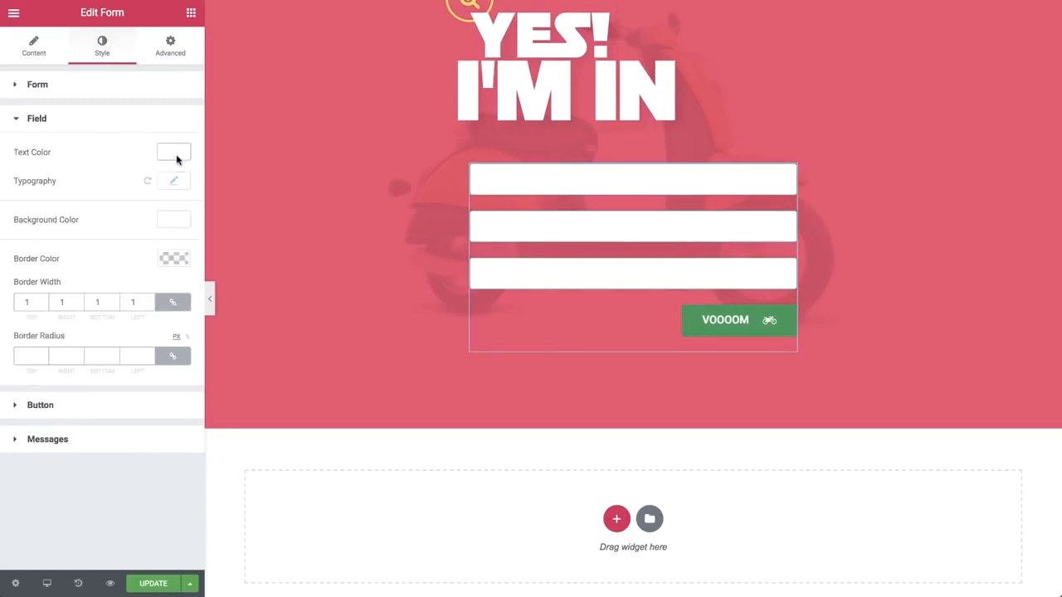
Step: Make the white background of the form fields transparent
click(169, 218)
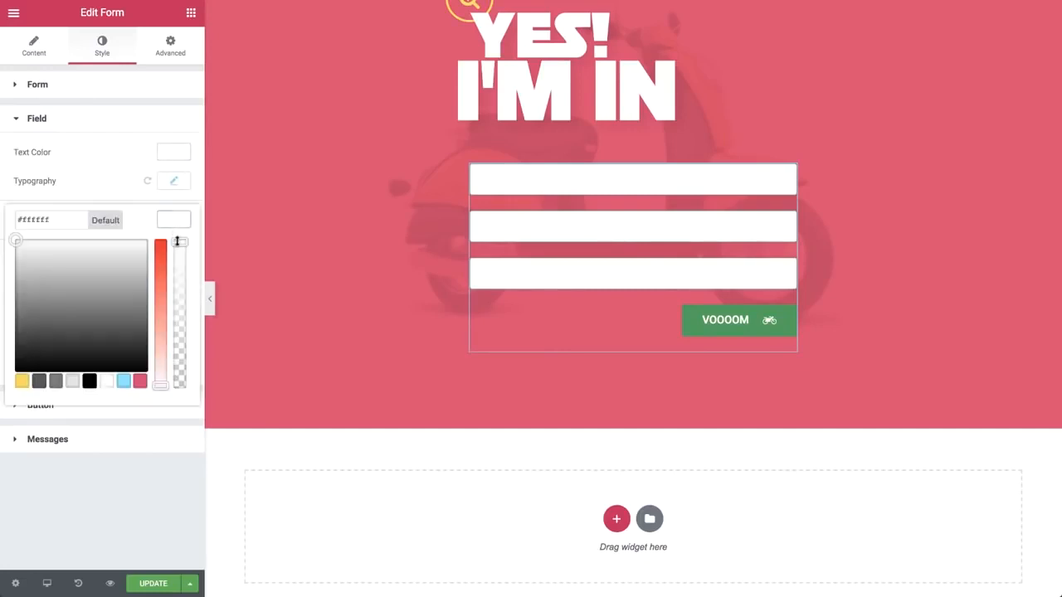
drag(177, 241, 179, 384)
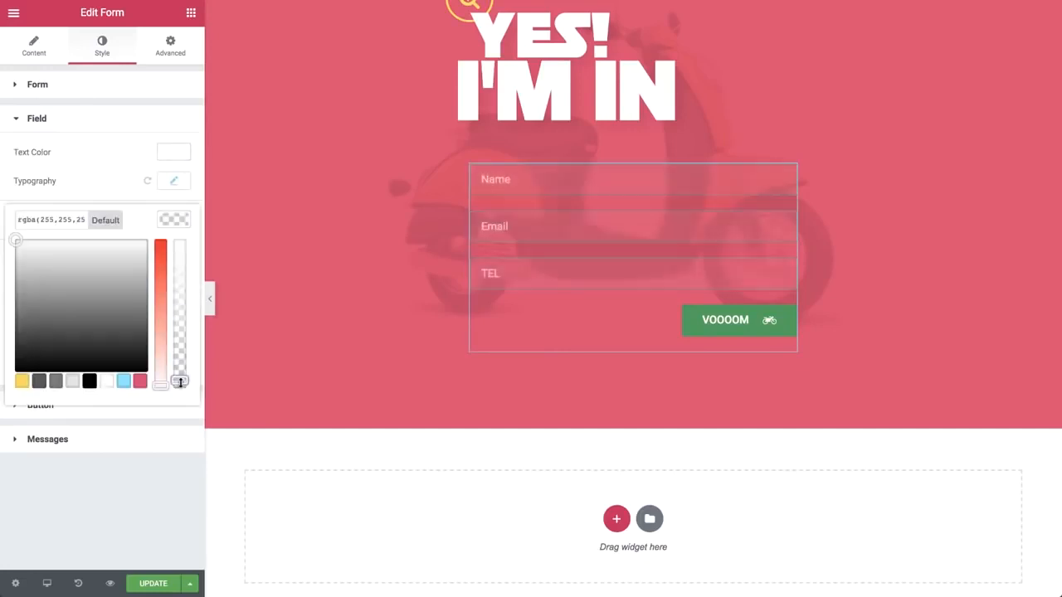
click(174, 225)
Step: Give the form fields a white border only along the bottom, with a bottom width of 2 and the other sides at 0
click(174, 259)
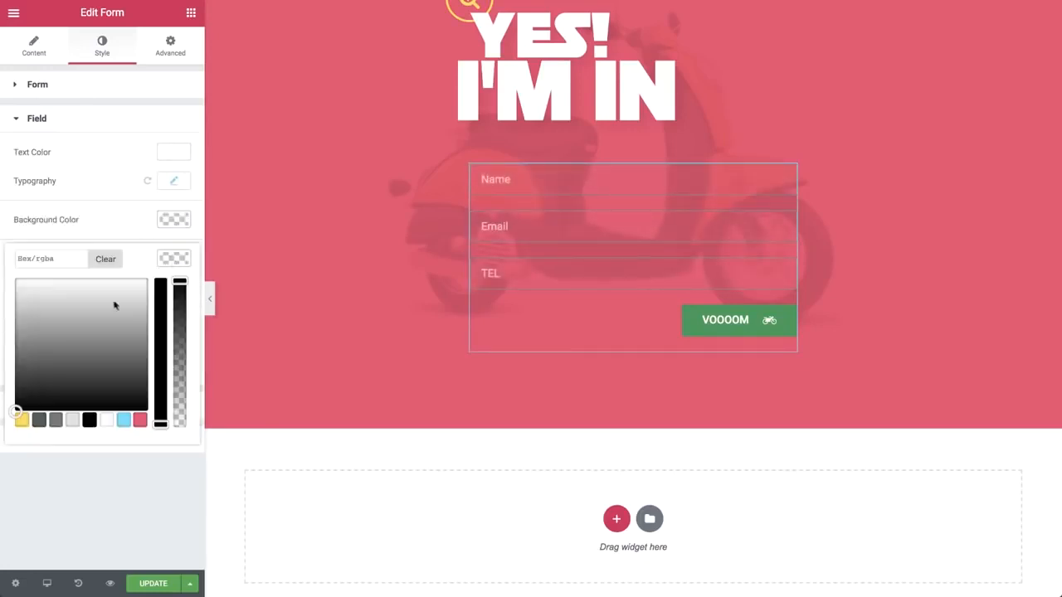
click(106, 421)
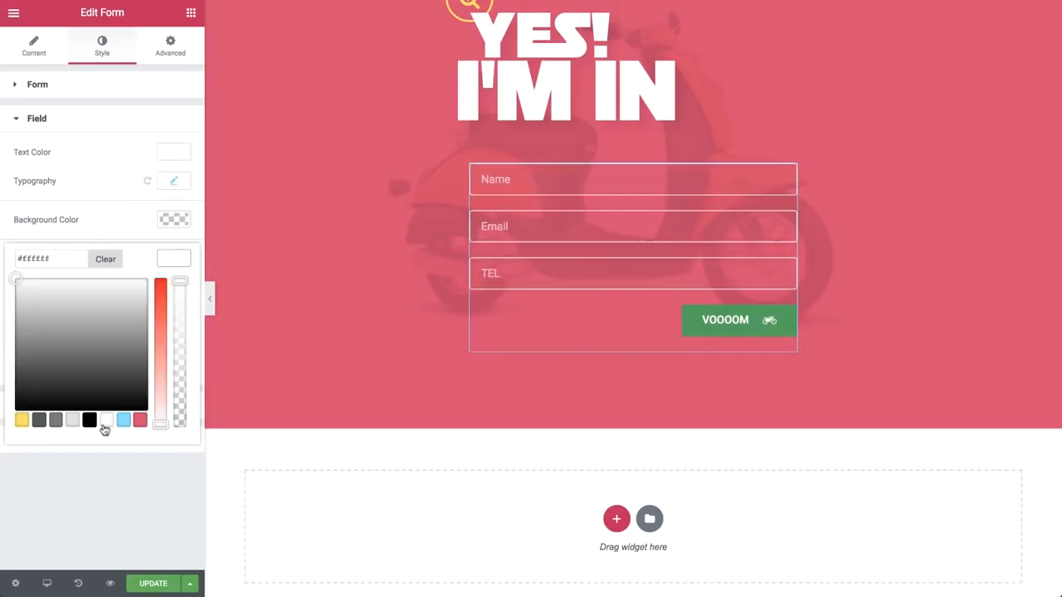
click(176, 259)
click(99, 301)
text(0)
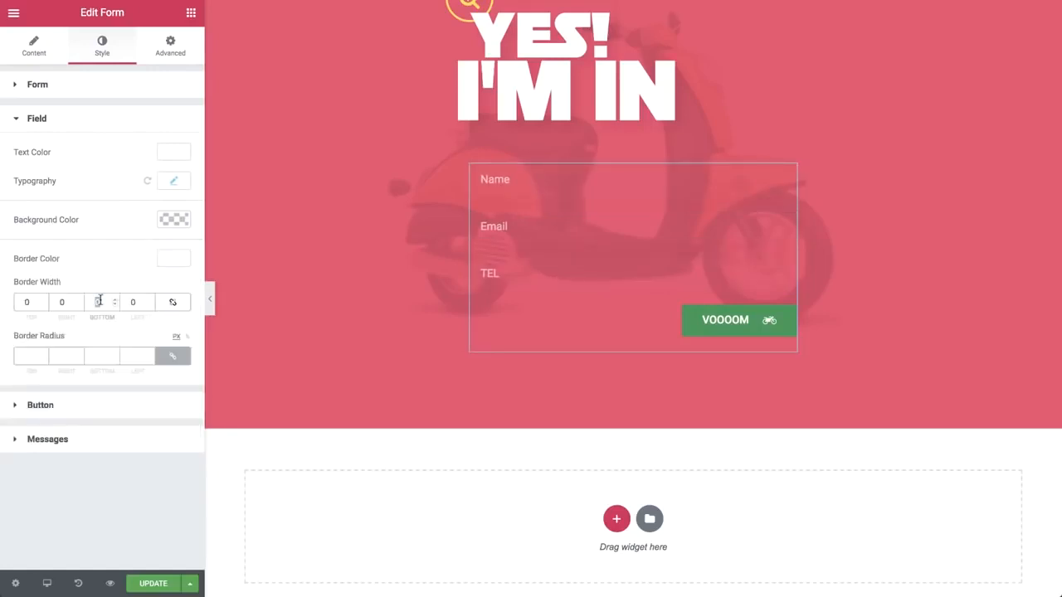
text(1)
key(Up)
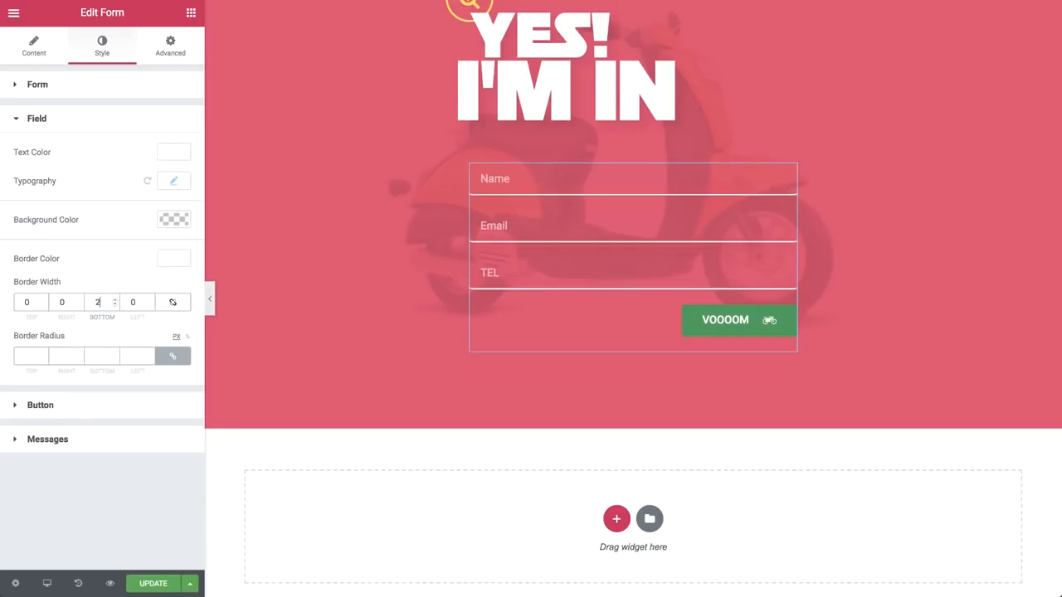
click(28, 352)
Step: Give the form's submit button the yellow preset background color
click(51, 415)
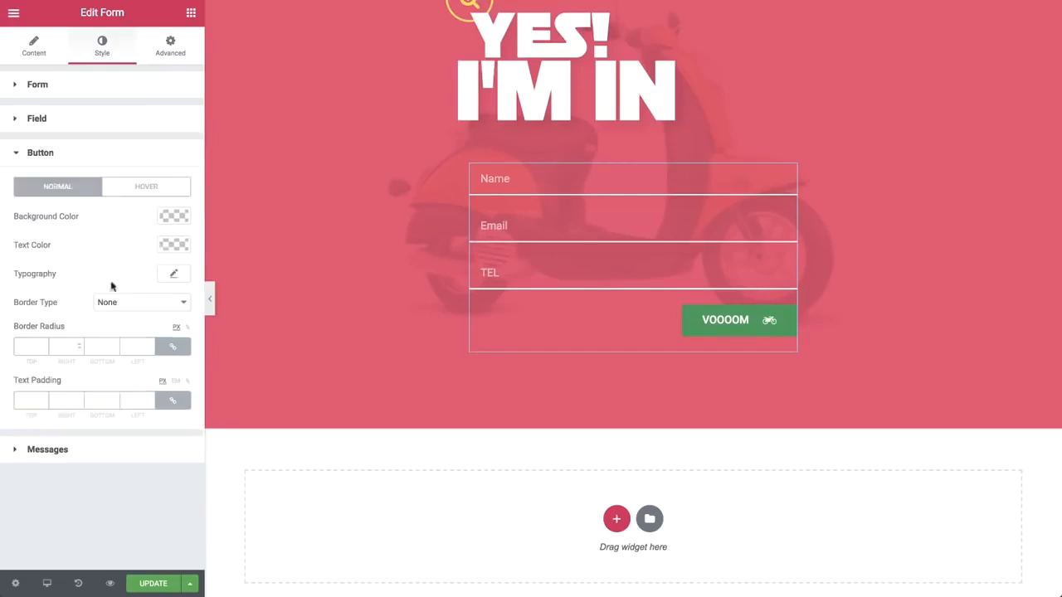
click(170, 218)
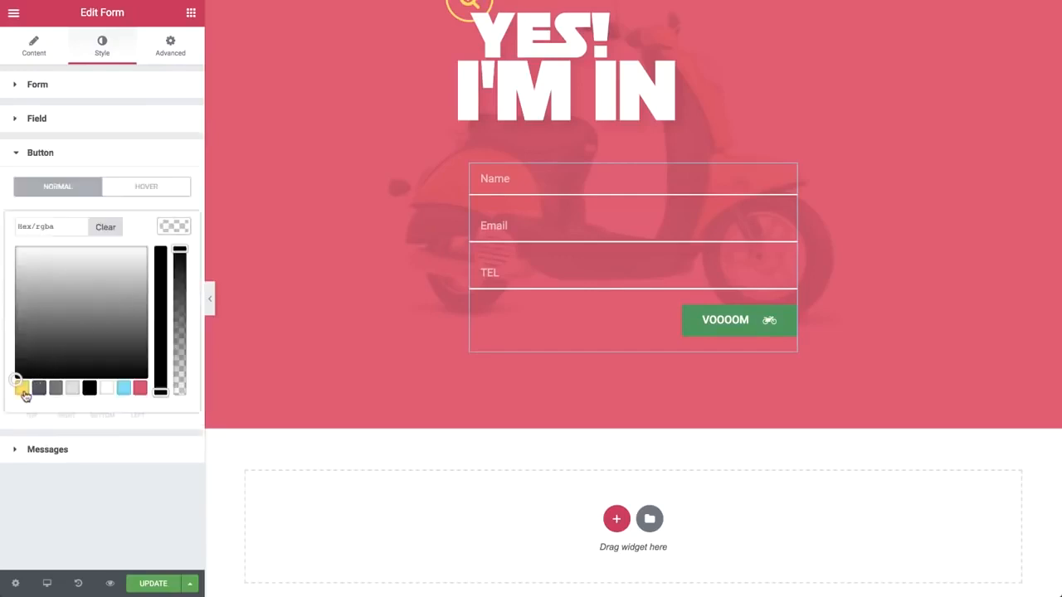
click(21, 387)
click(166, 227)
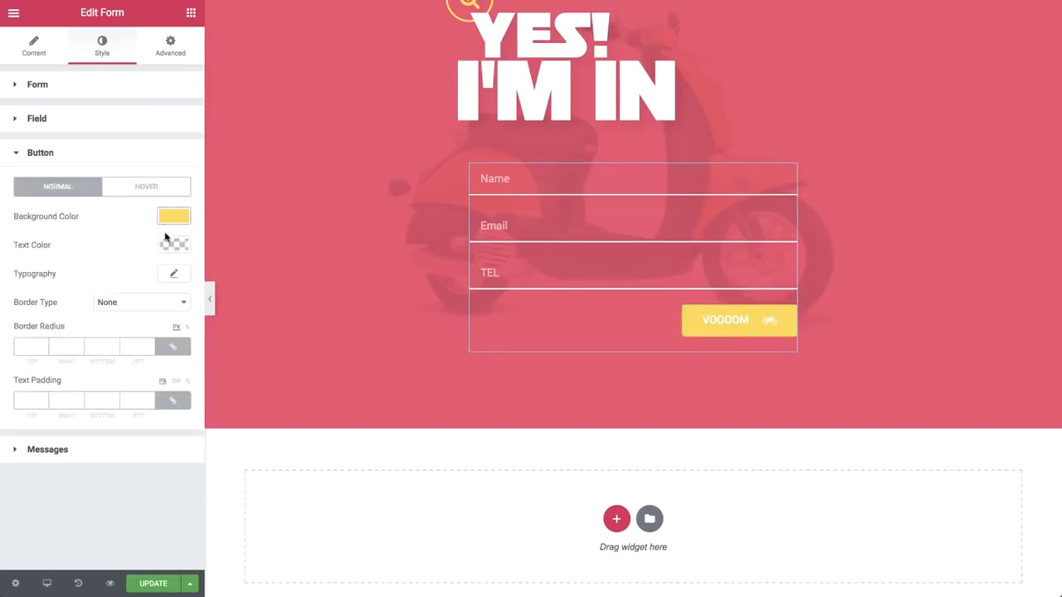
Step: Set the submit button's text color to the pink-red #e83f6f and its border radius to 50 px on all corners
click(167, 247)
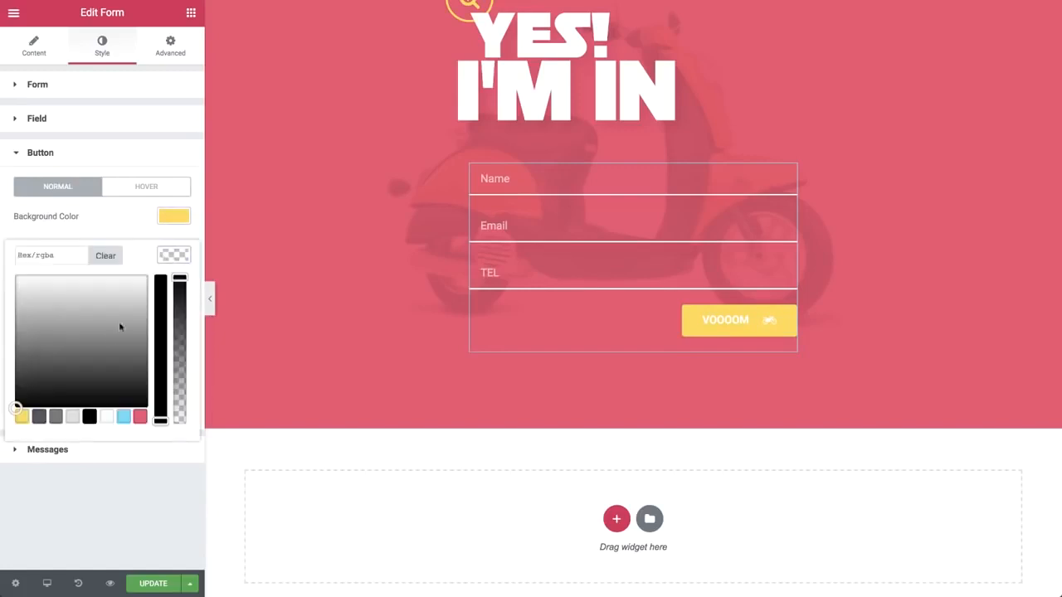
click(139, 417)
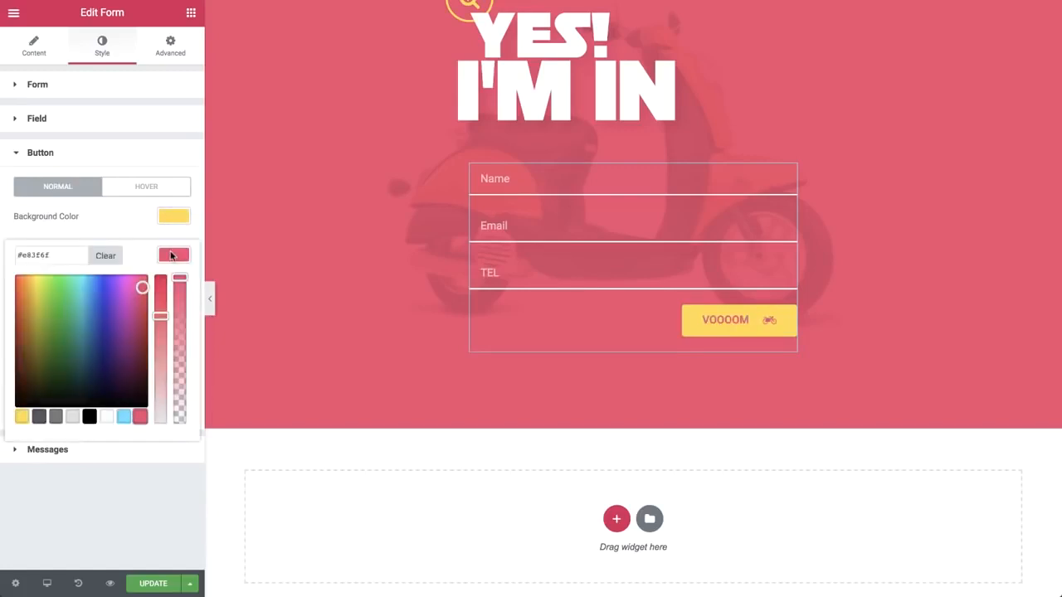
click(170, 256)
click(29, 345)
text(50)
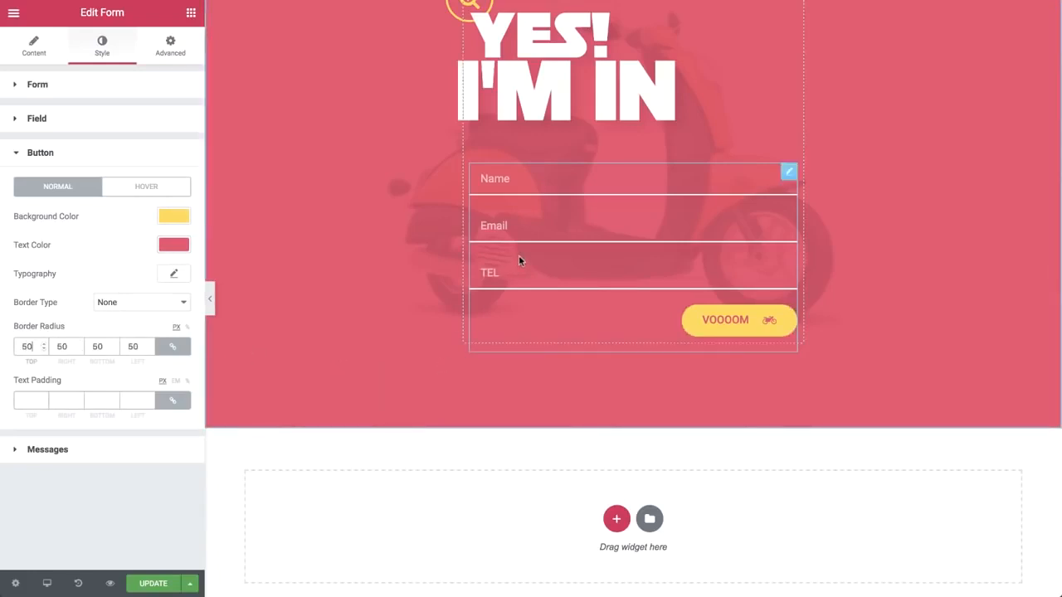
Step: Set the form's left margin to 12%, unlinked from the other sides
click(170, 41)
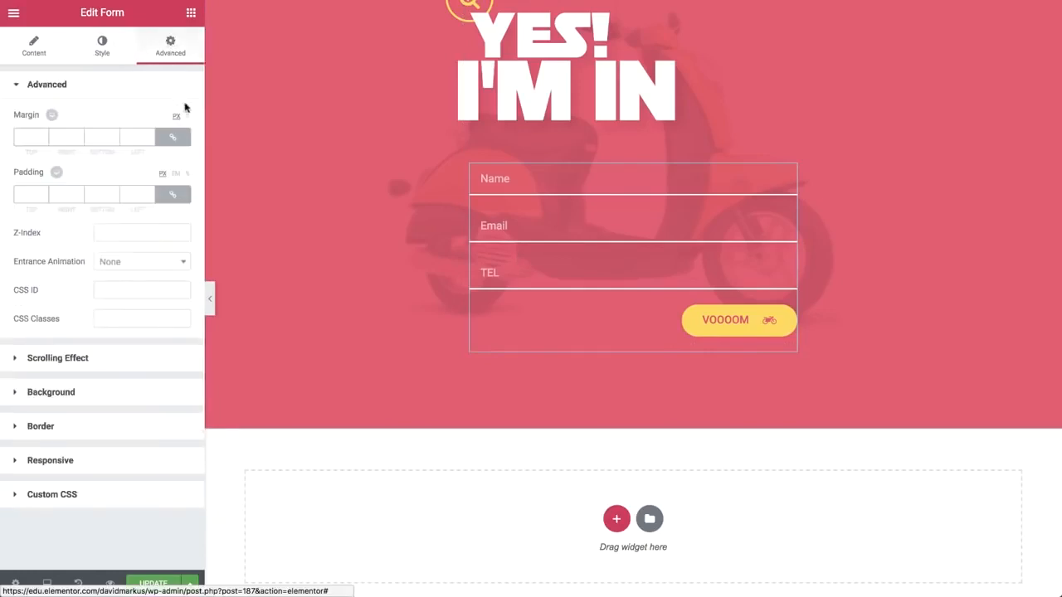
click(173, 137)
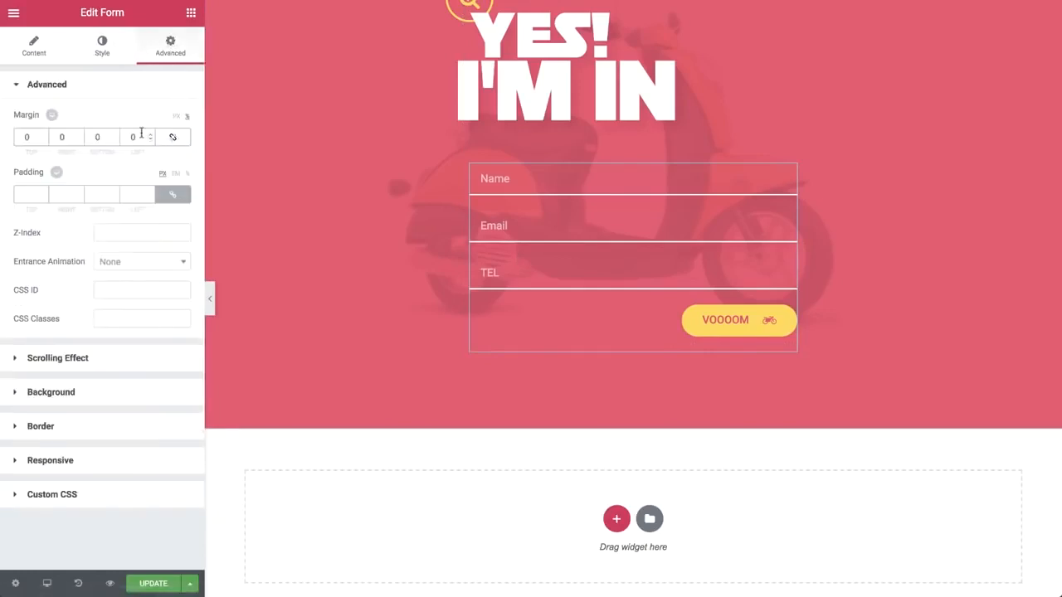
text(12)
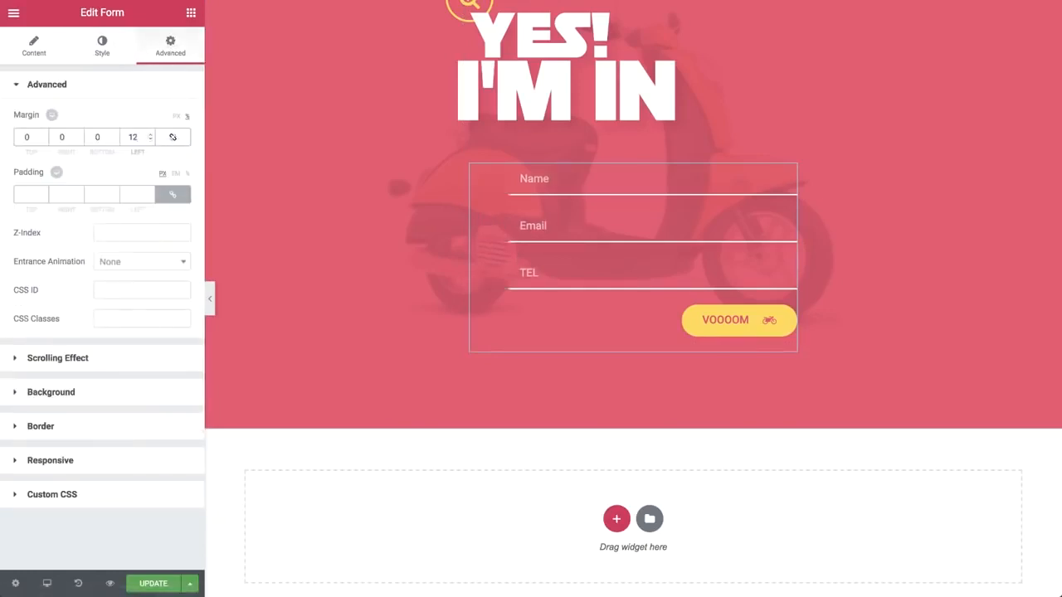
click(190, 13)
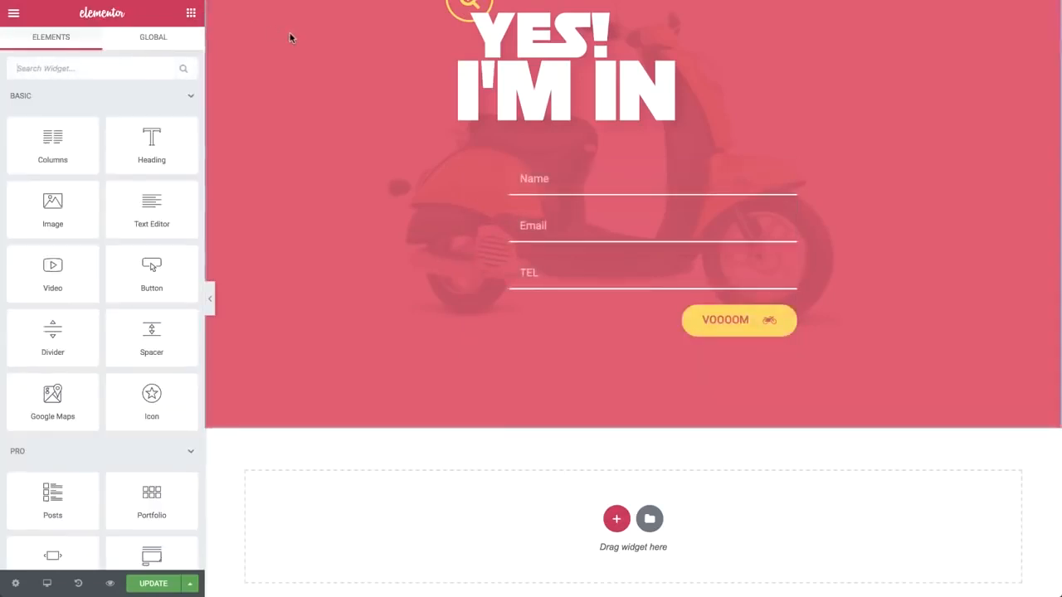
Step: Make the pink-red navigation section below the blue hero section sticky at the top of the page
scroll(290, 36, up, 3)
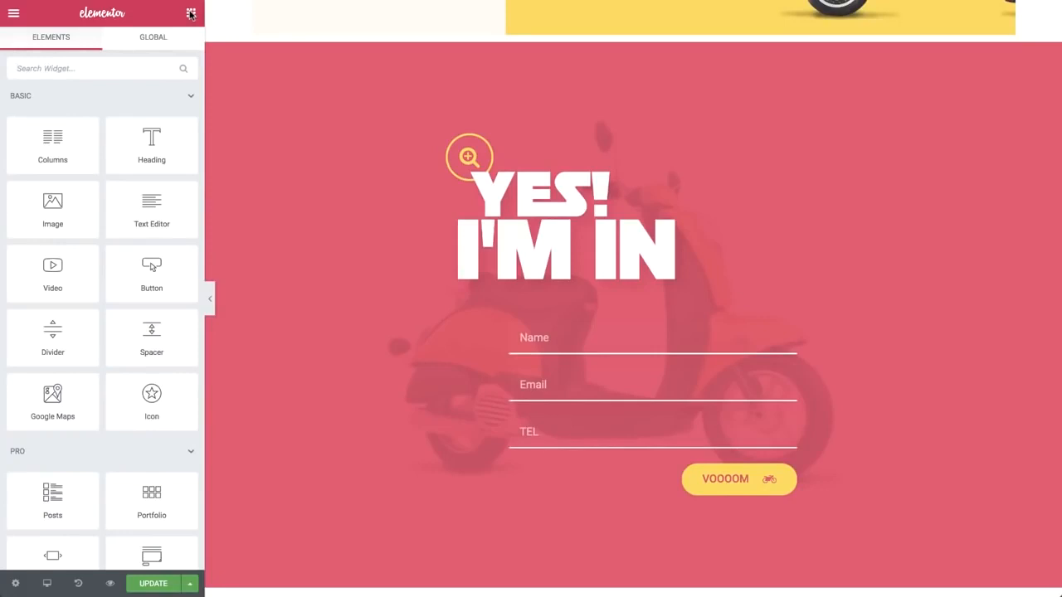
scroll(327, 50, up, 15)
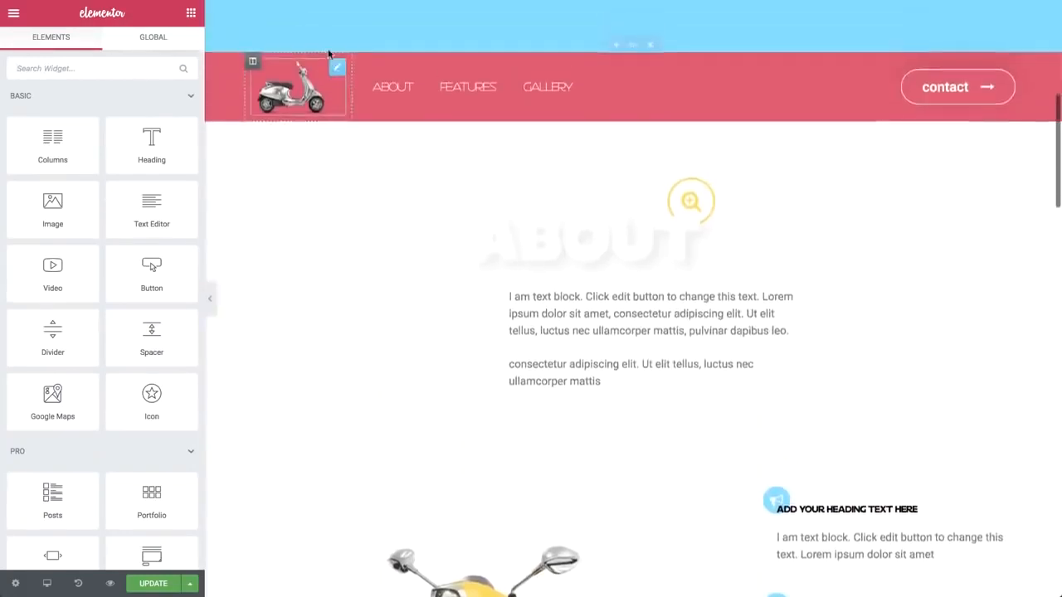
scroll(332, 53, up, 3)
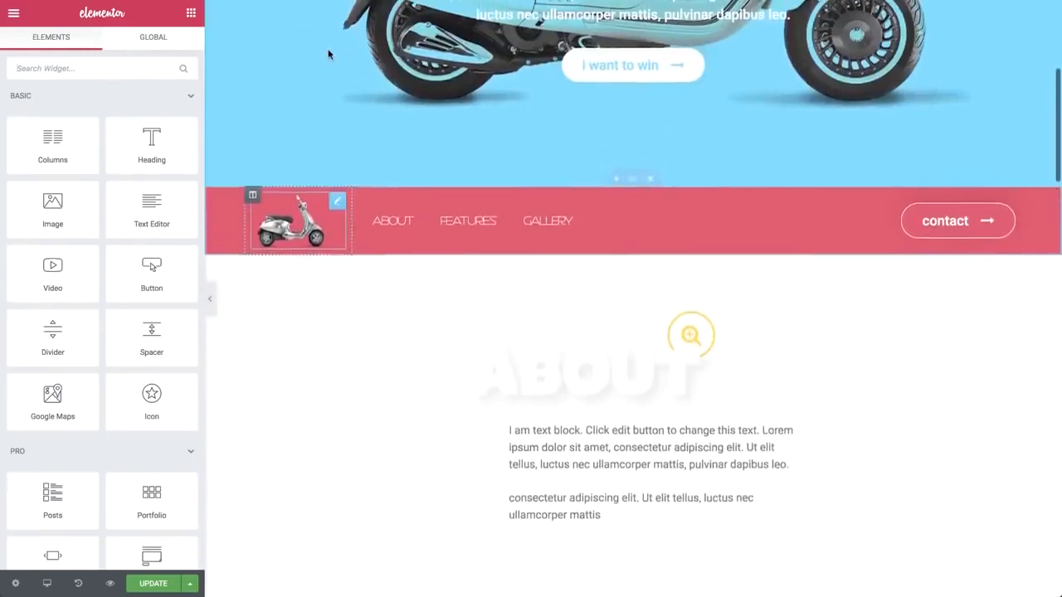
click(636, 188)
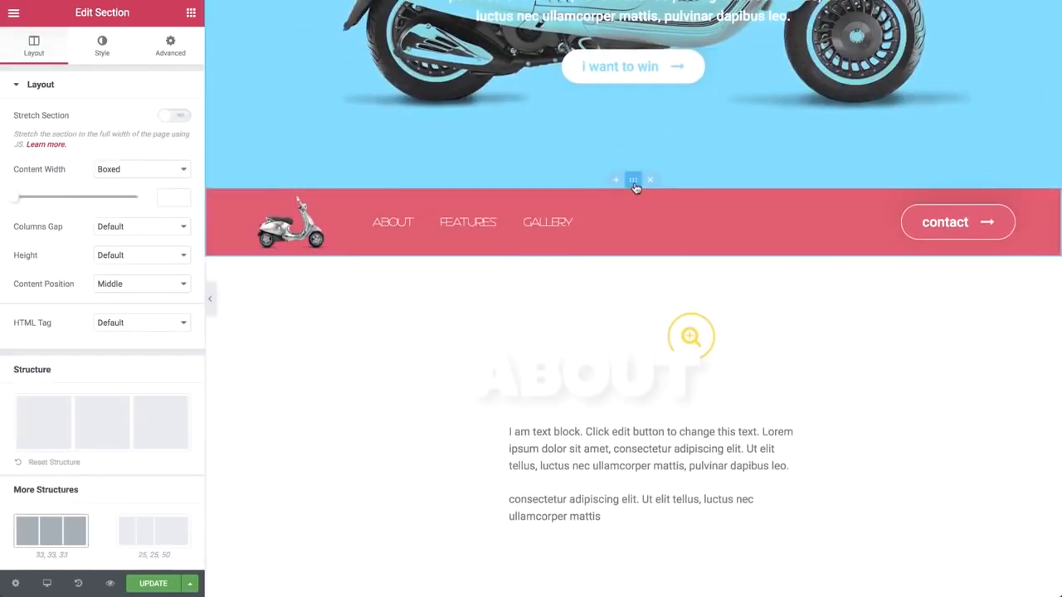
click(146, 48)
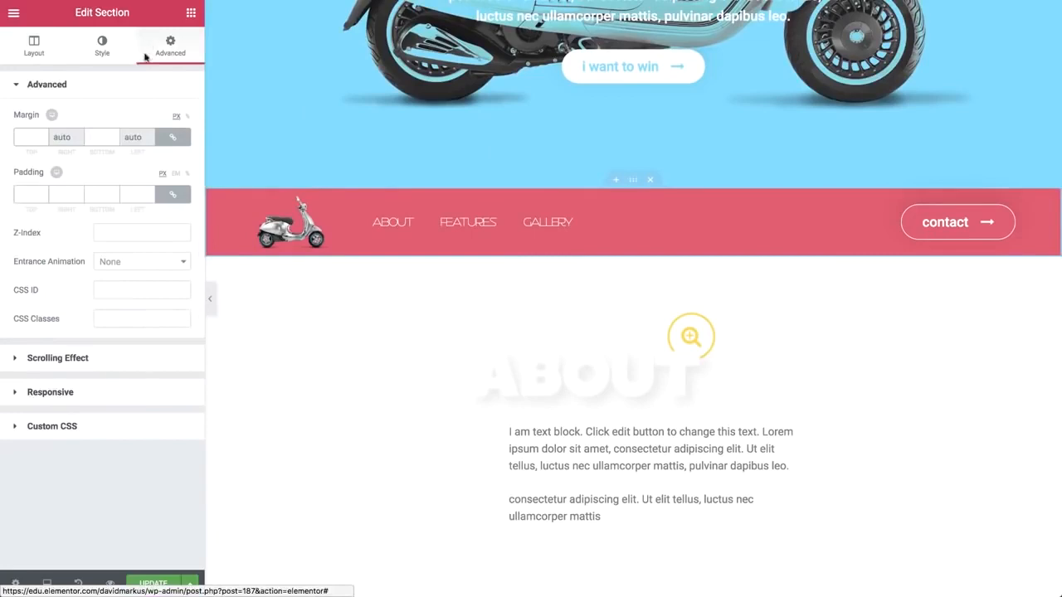
click(121, 364)
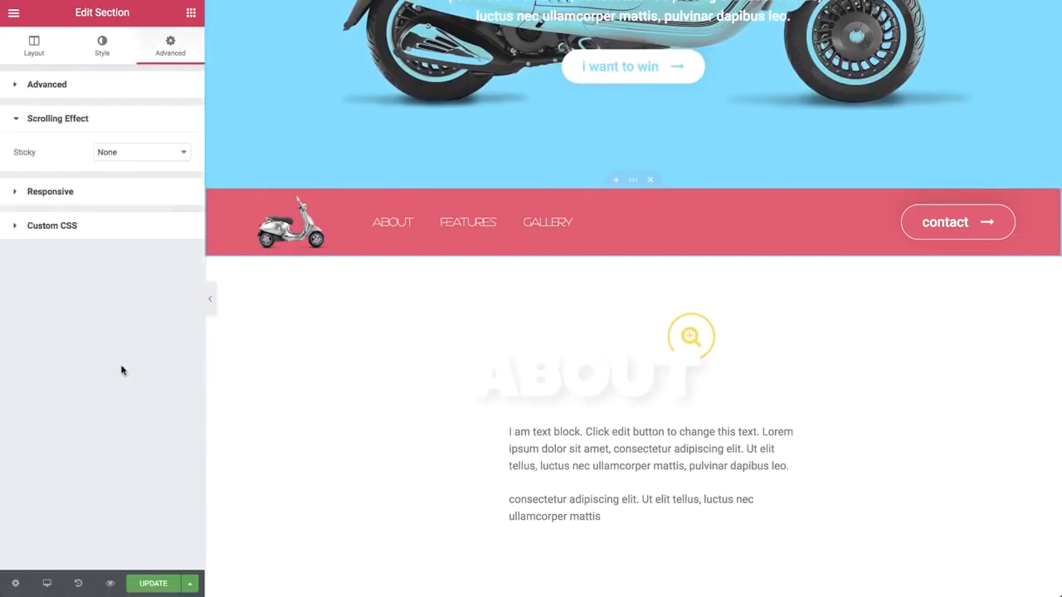
click(137, 155)
click(135, 166)
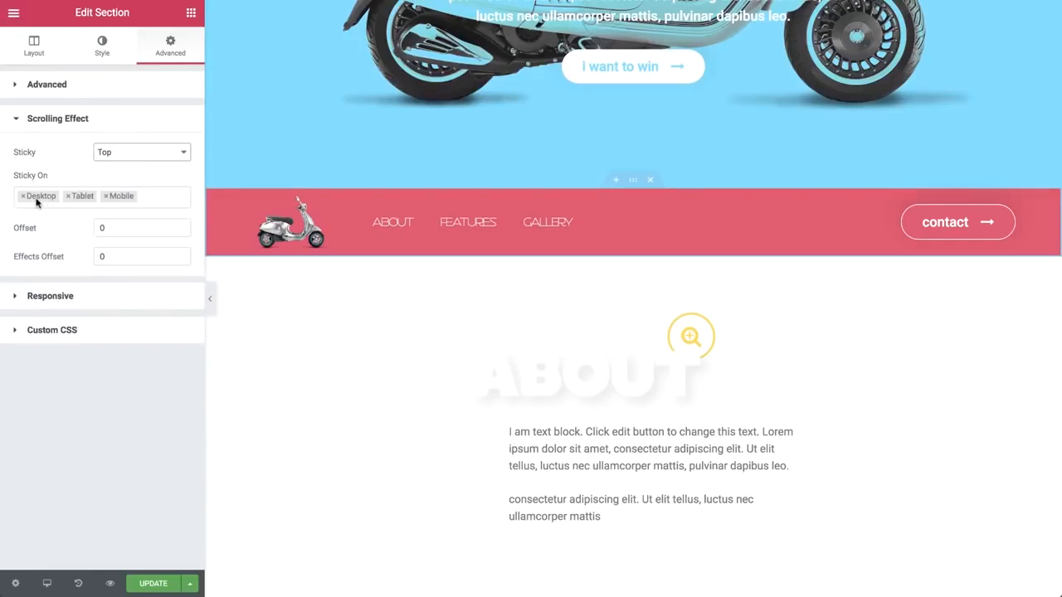
click(110, 227)
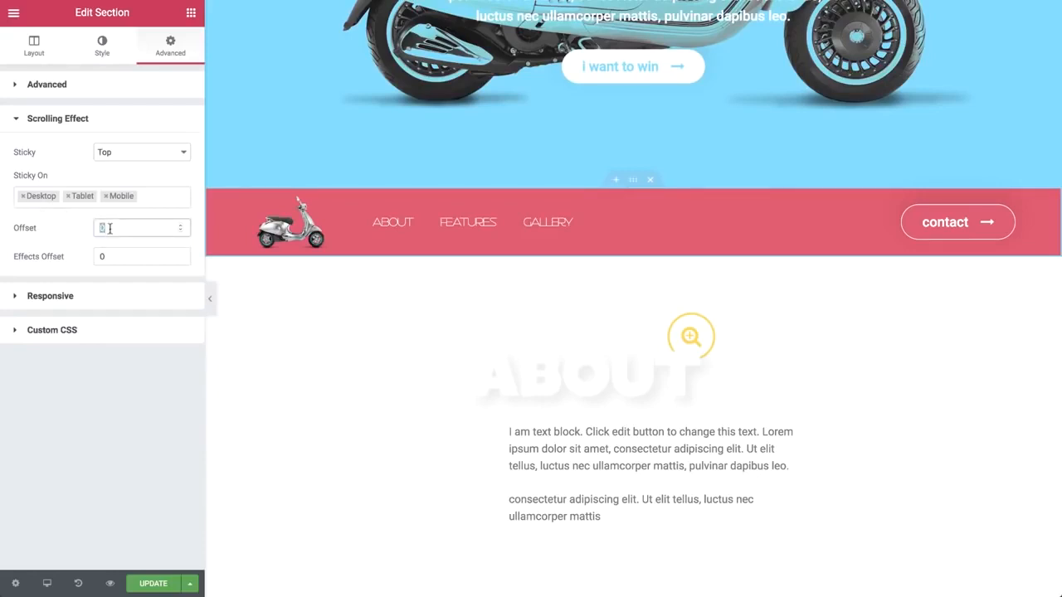
Step: Find the Menu Anchor widget and place it in the About column, above the magnifier icon
click(190, 13)
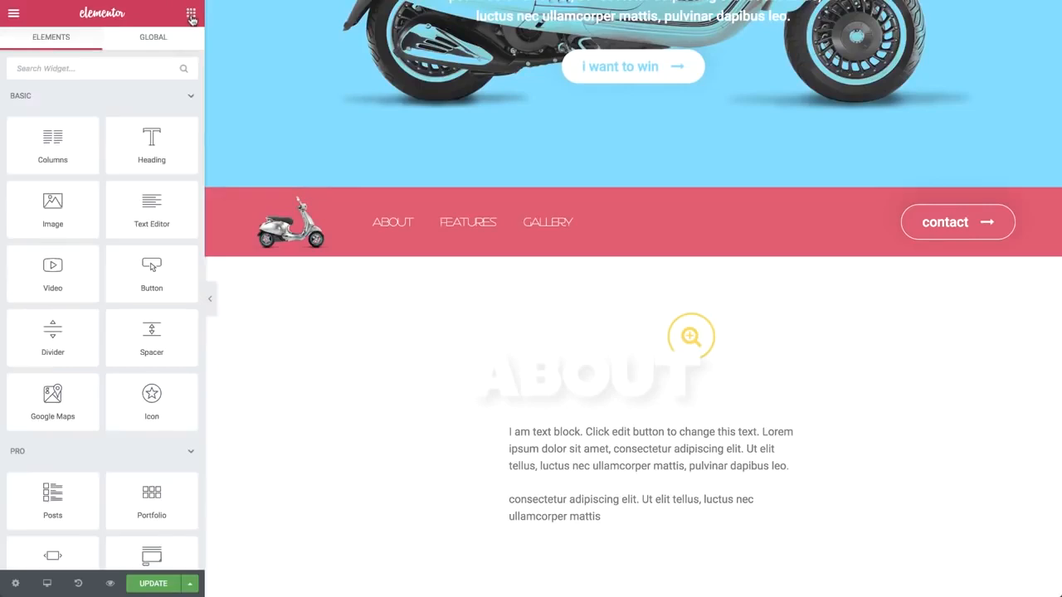
click(158, 70)
text(menu)
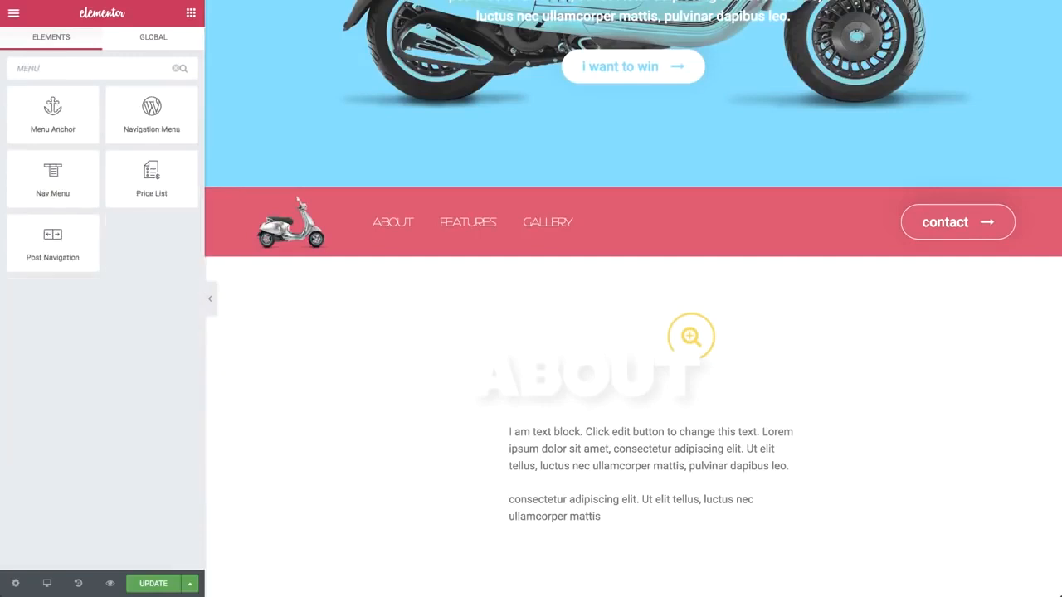
drag(60, 106, 571, 357)
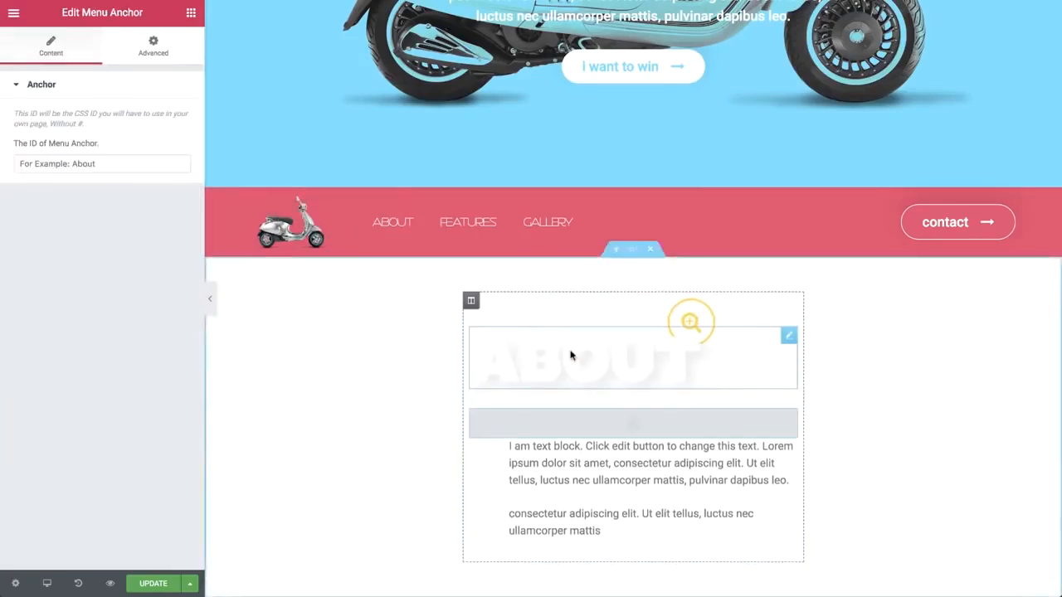
drag(712, 431, 709, 310)
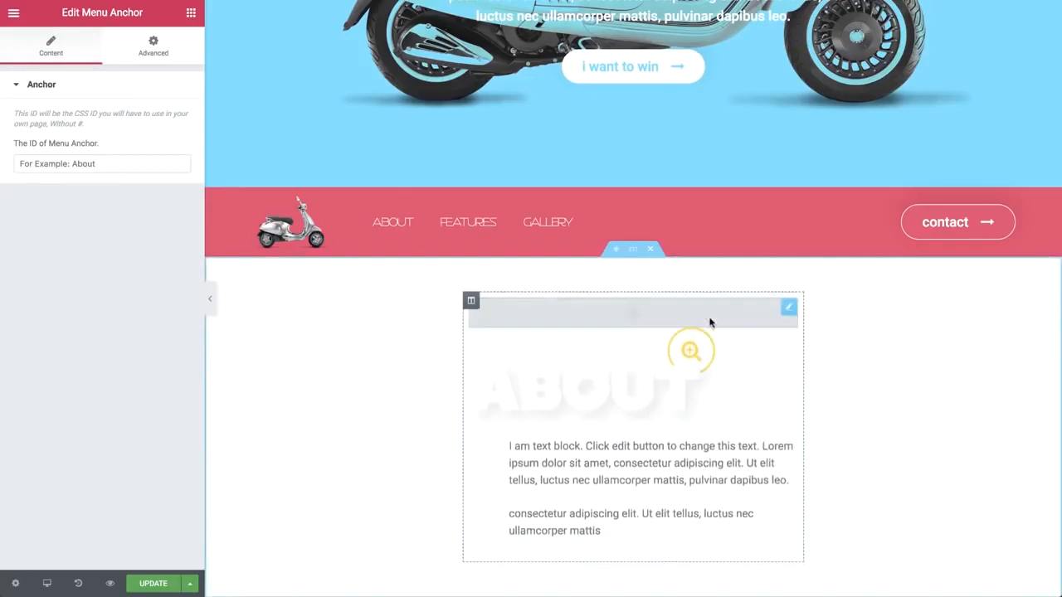
Step: Set the menu anchor's ID to ABOUT
click(117, 164)
text(A)
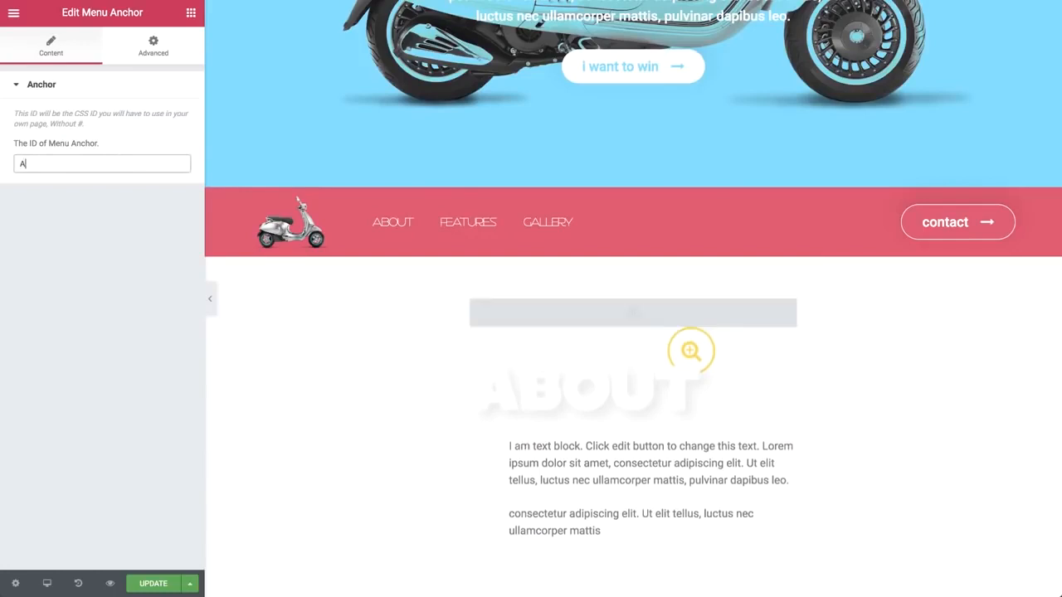
text(BOUT)
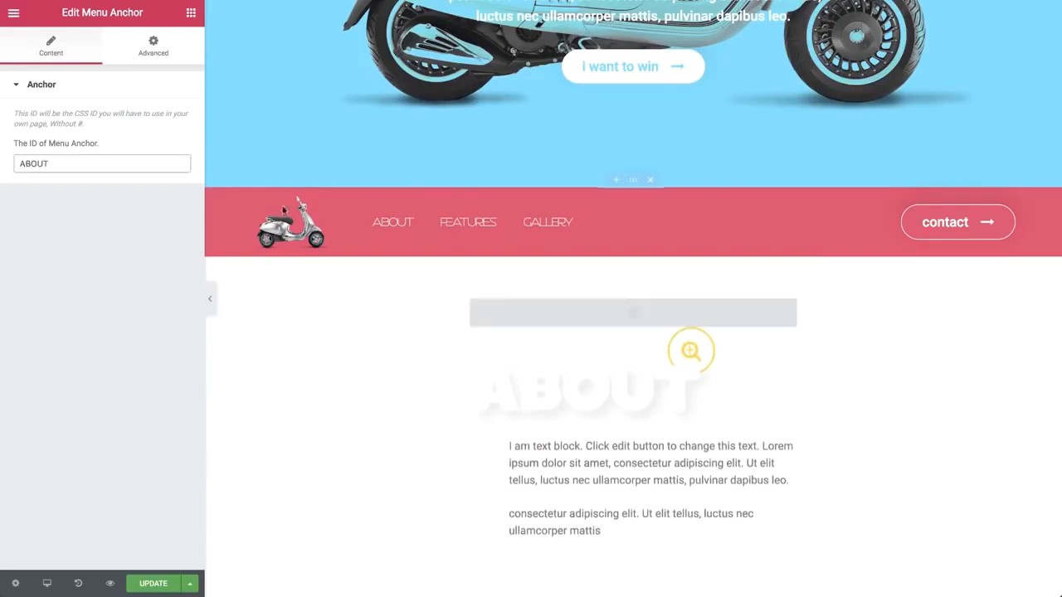
Step: Copy the ABOUT menu anchor, place the copy above the yellow scooter image, and set its ID to FEATURES
right_click(518, 304)
click(562, 363)
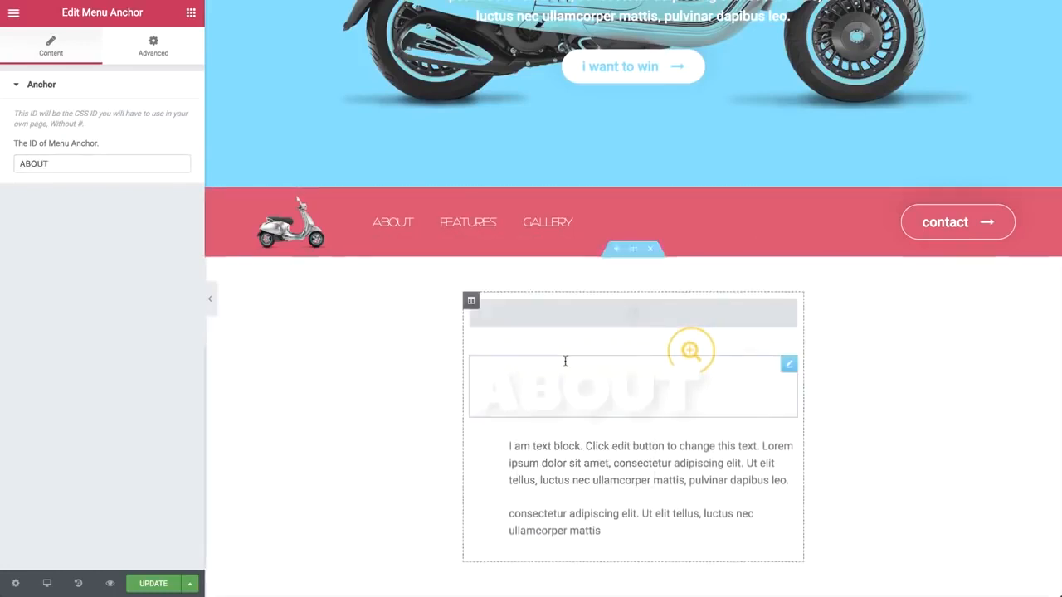
scroll(564, 359, down, 5)
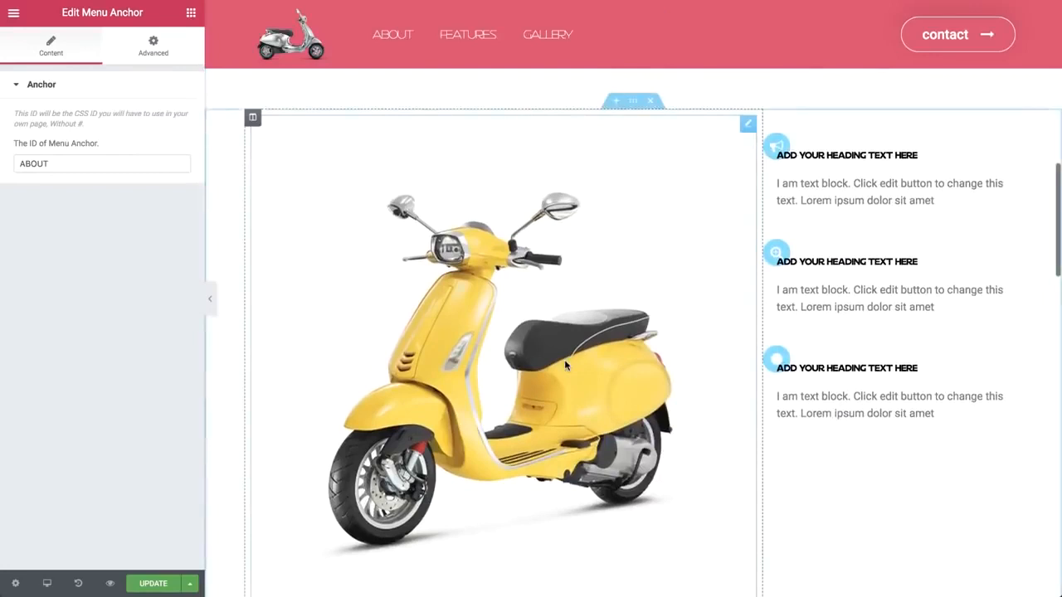
right_click(669, 140)
click(697, 209)
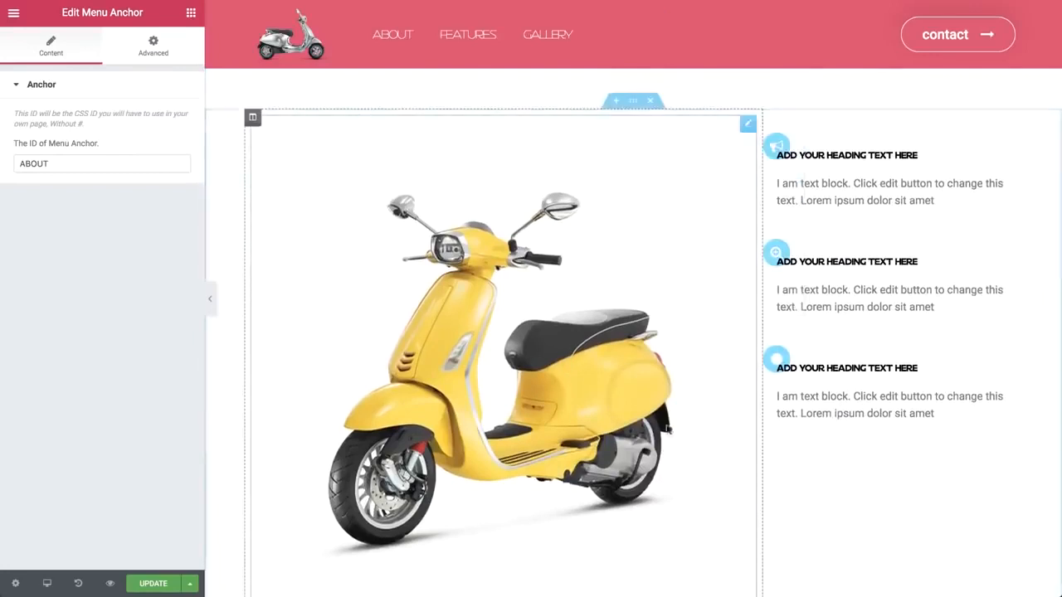
scroll(659, 473, down, 2)
drag(661, 562, 642, 124)
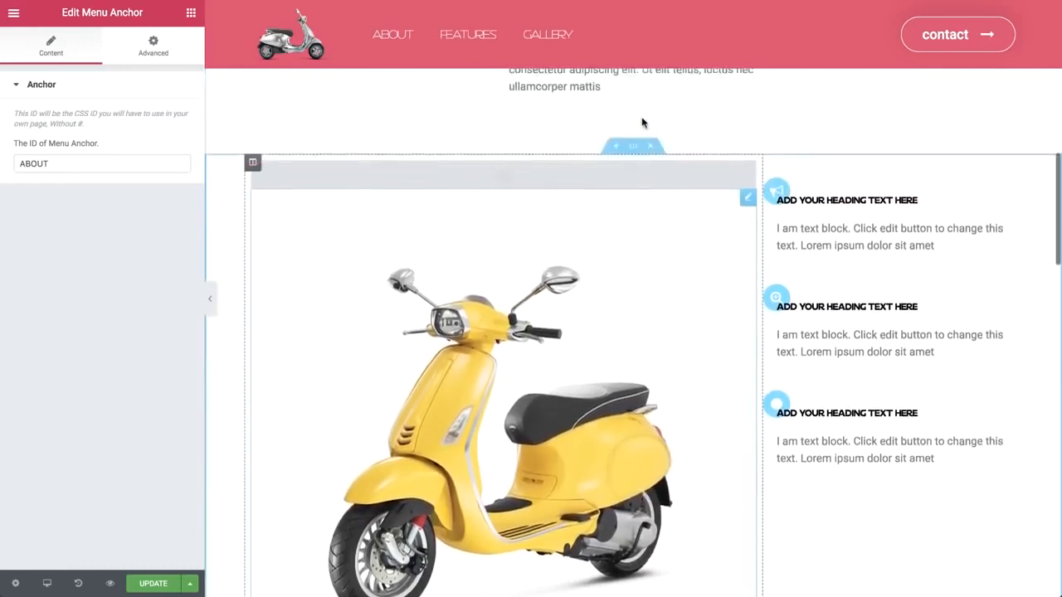
double_click(66, 158)
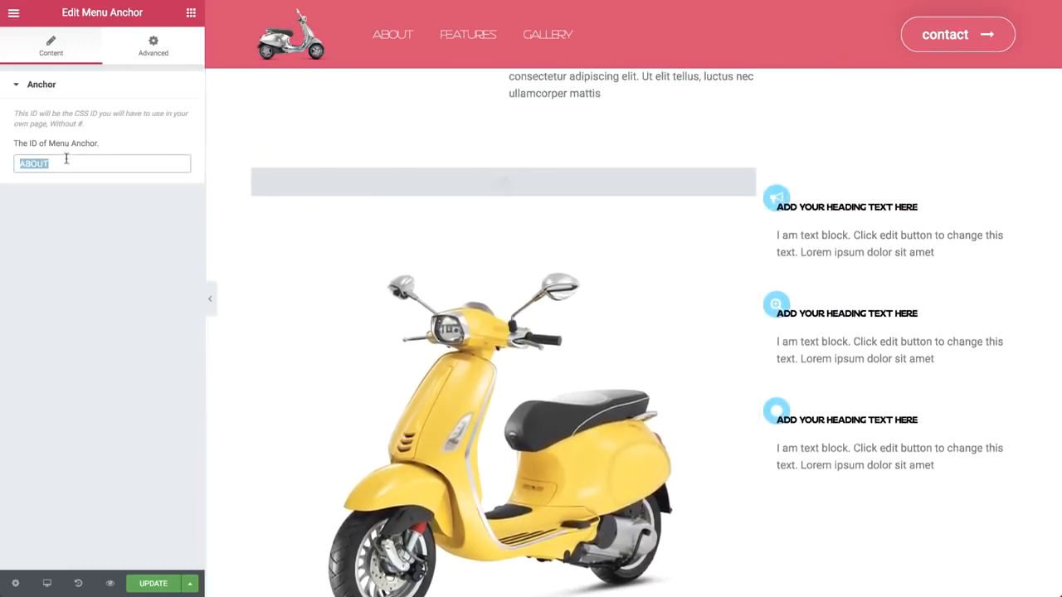
text(FEATURES)
Step: Paste another copy of the menu anchor above the GALLERY heading and set its ID to GALLERY
scroll(301, 214, down, 5)
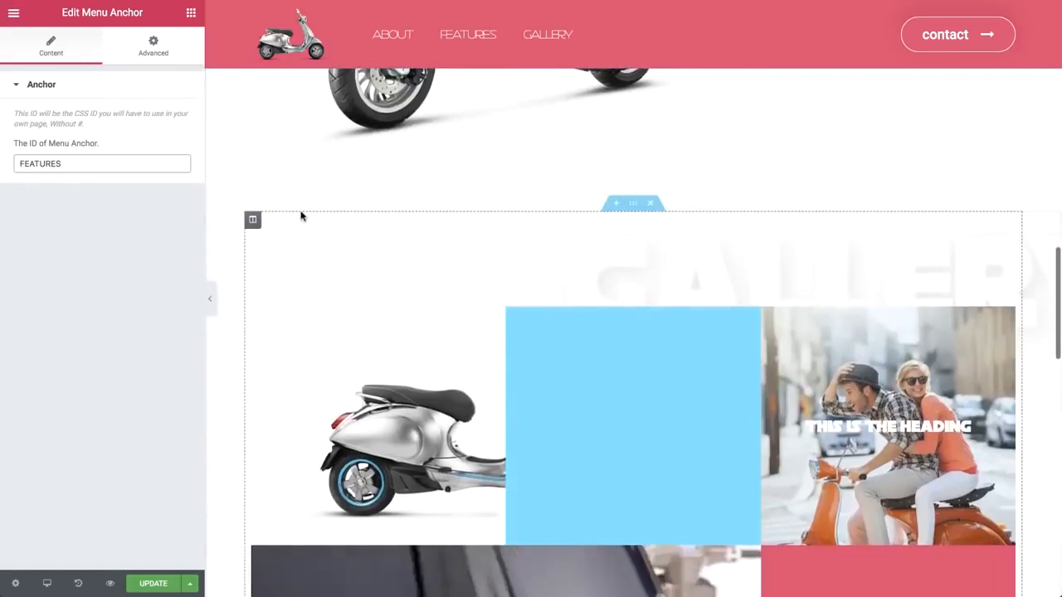
right_click(620, 252)
click(667, 326)
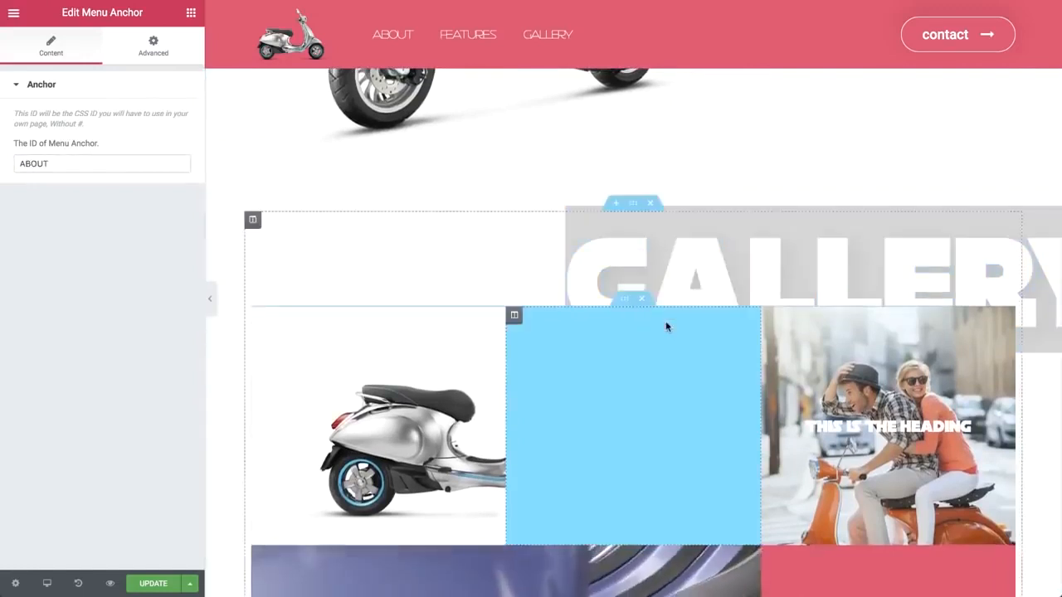
drag(754, 311, 749, 232)
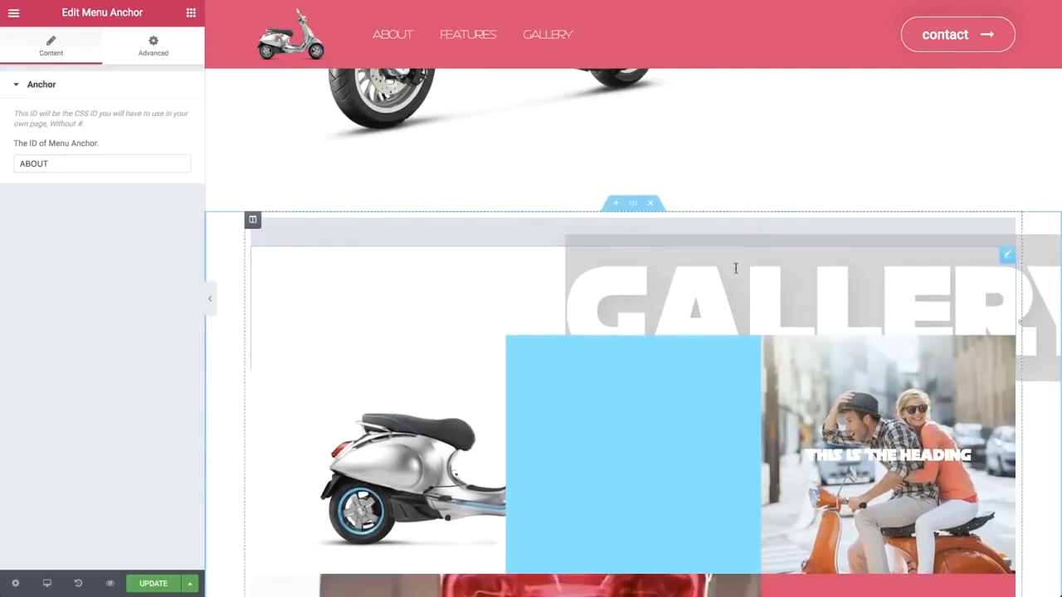
click(735, 267)
click(645, 223)
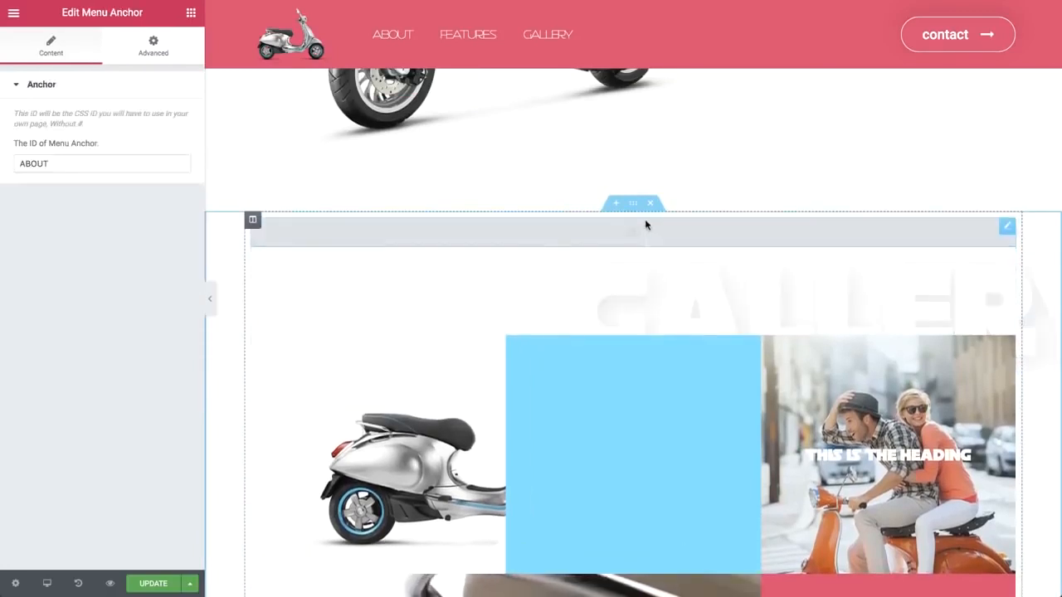
double_click(82, 158)
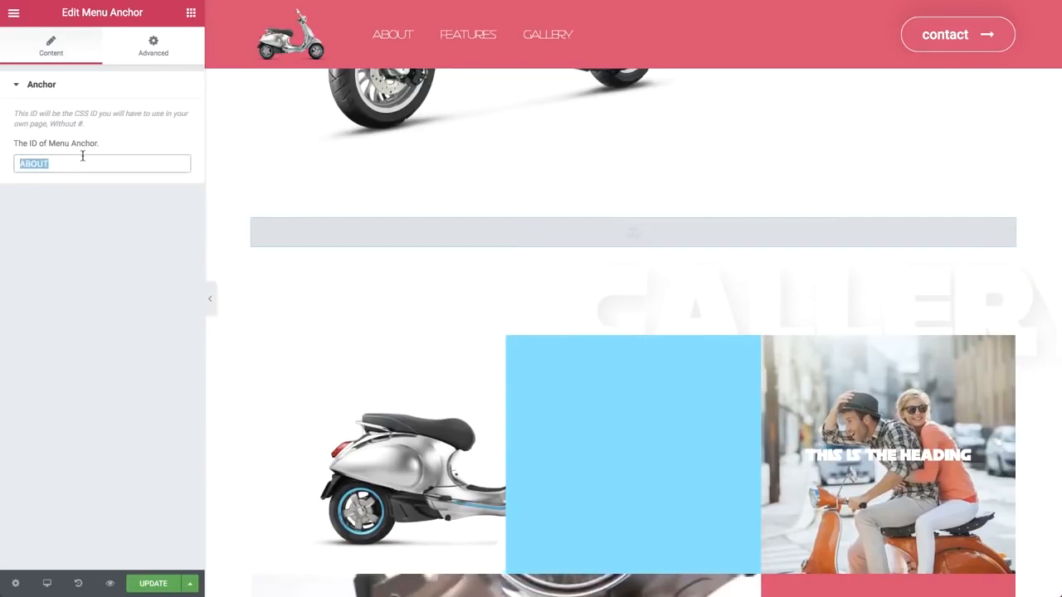
text(GALLERY)
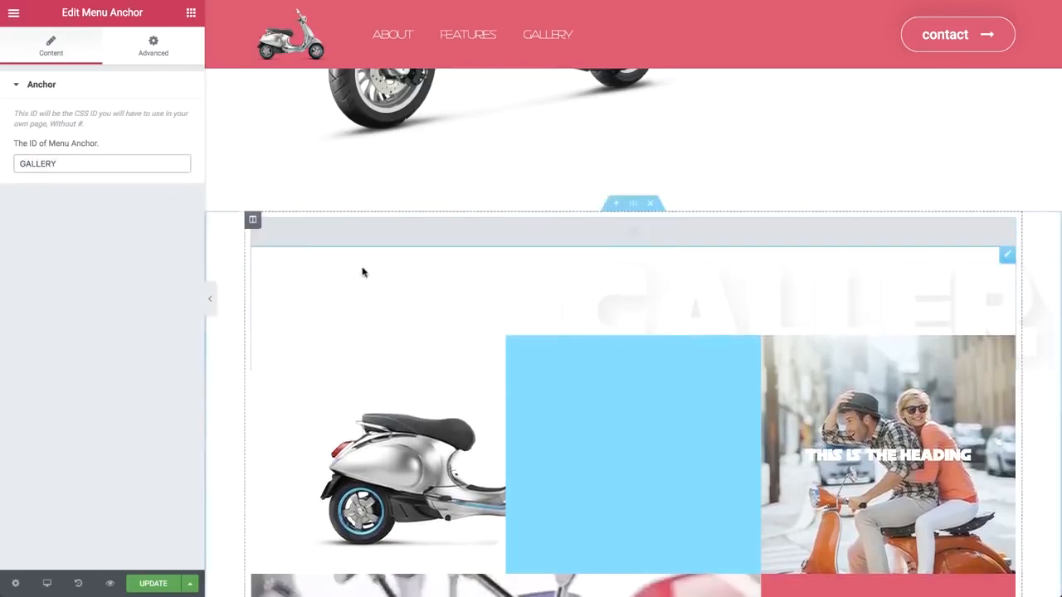
Step: Paste a copy of the menu anchor above the magnifier icon in the "YES! I'M IN" section and set its ID to CONTACT
scroll(362, 268, down, 9)
scroll(363, 272, down, 3)
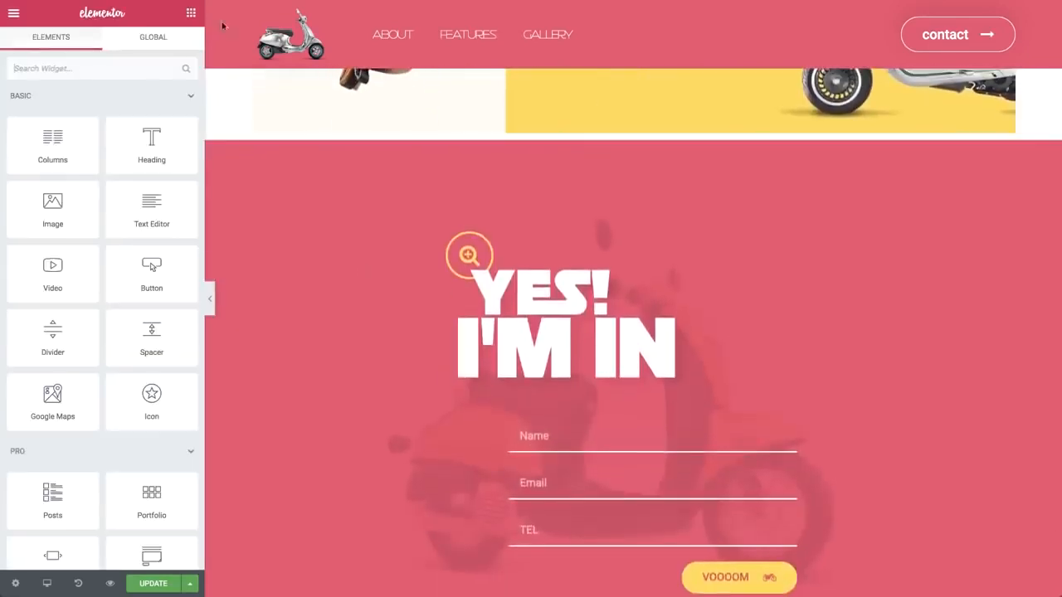
right_click(572, 246)
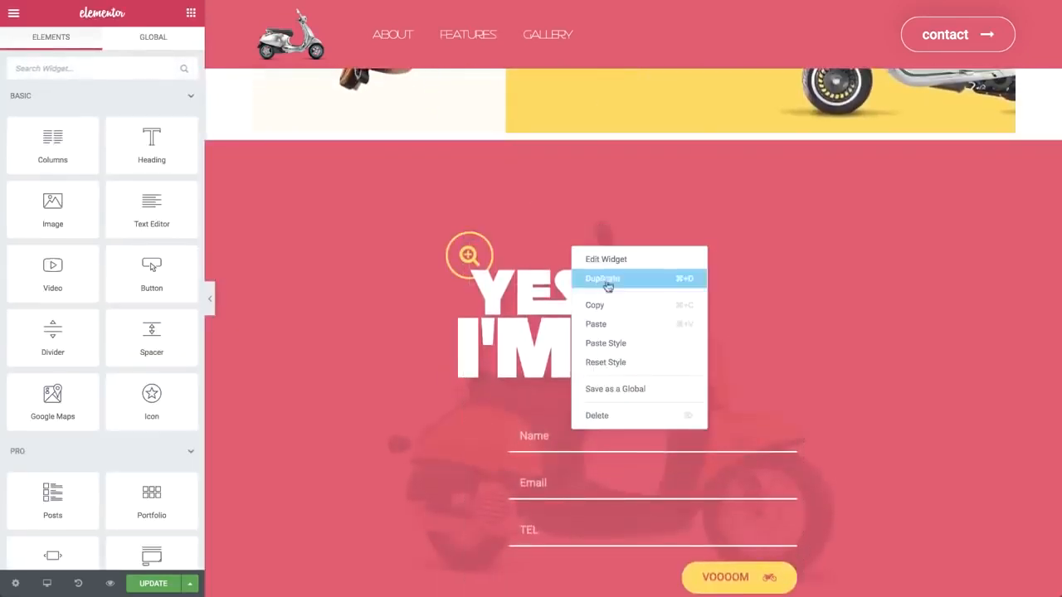
click(628, 325)
drag(631, 259, 630, 233)
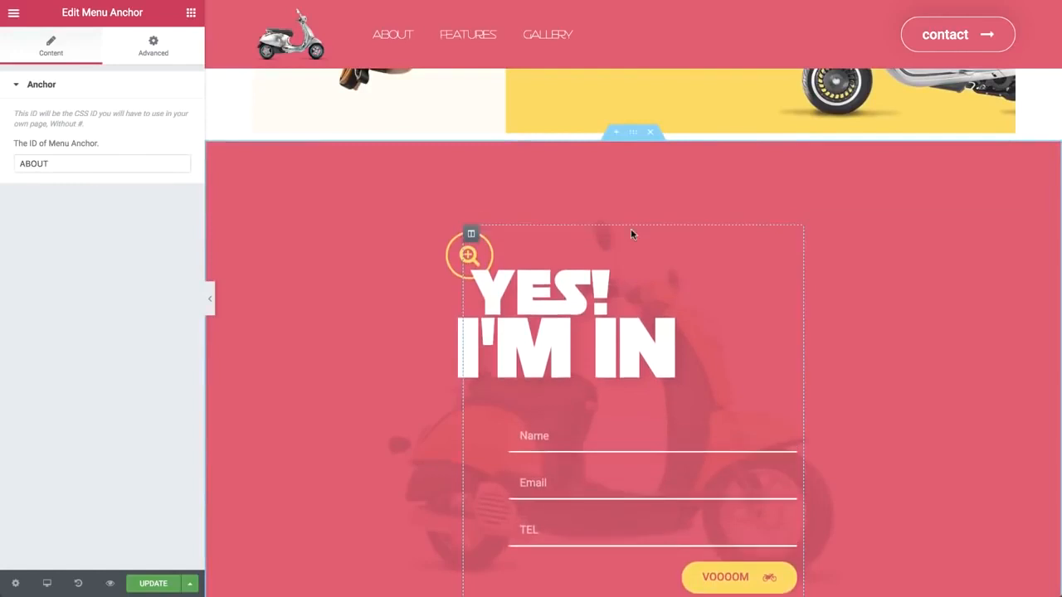
double_click(78, 161)
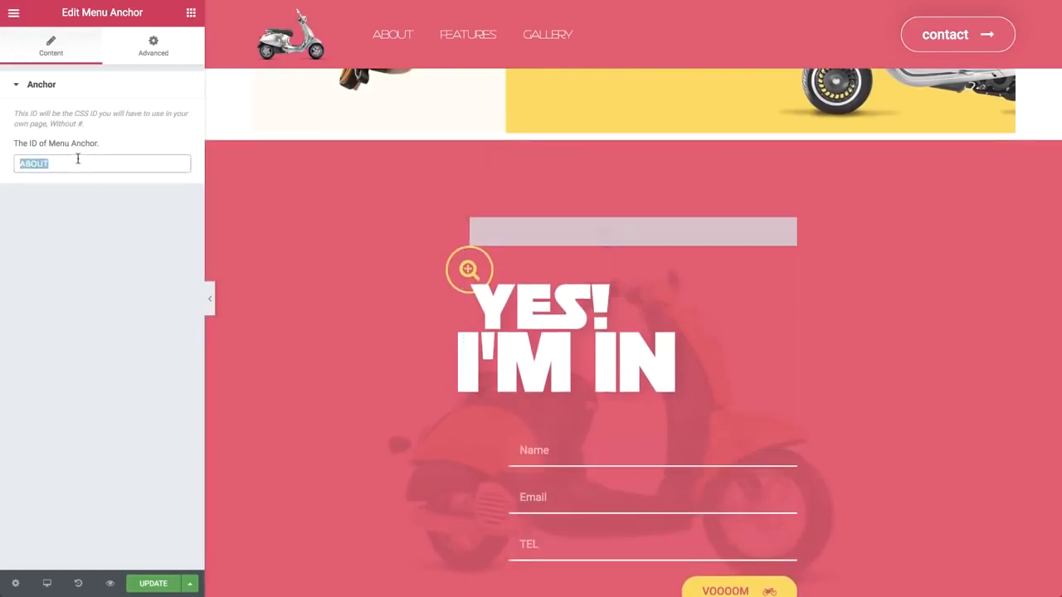
text(CONTACT)
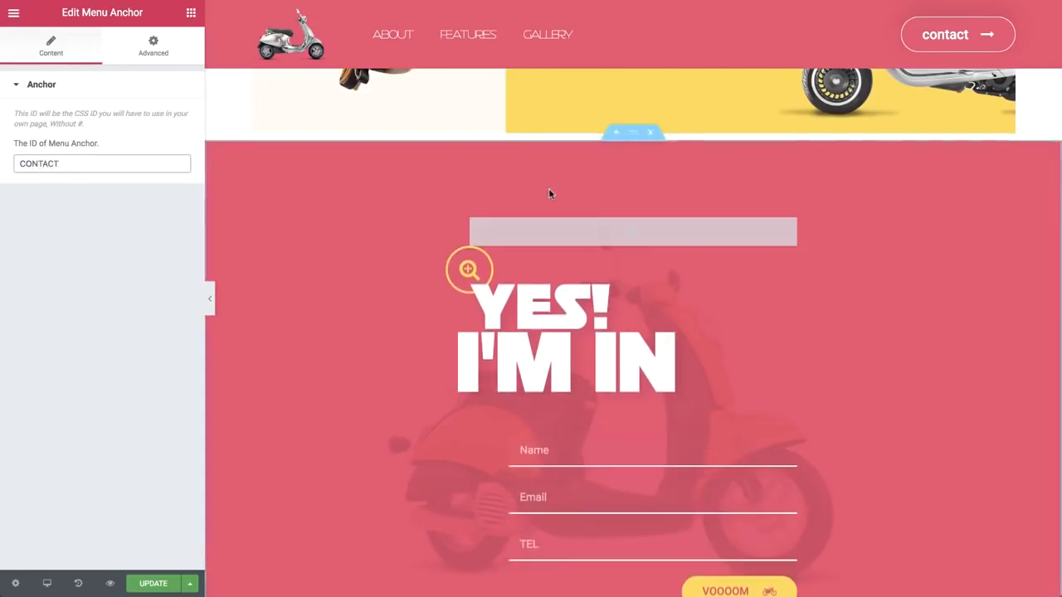
Step: Link the navigation bar's contact button to #CONTACT and update the page
scroll(550, 195, up, 10)
scroll(550, 195, up, 6)
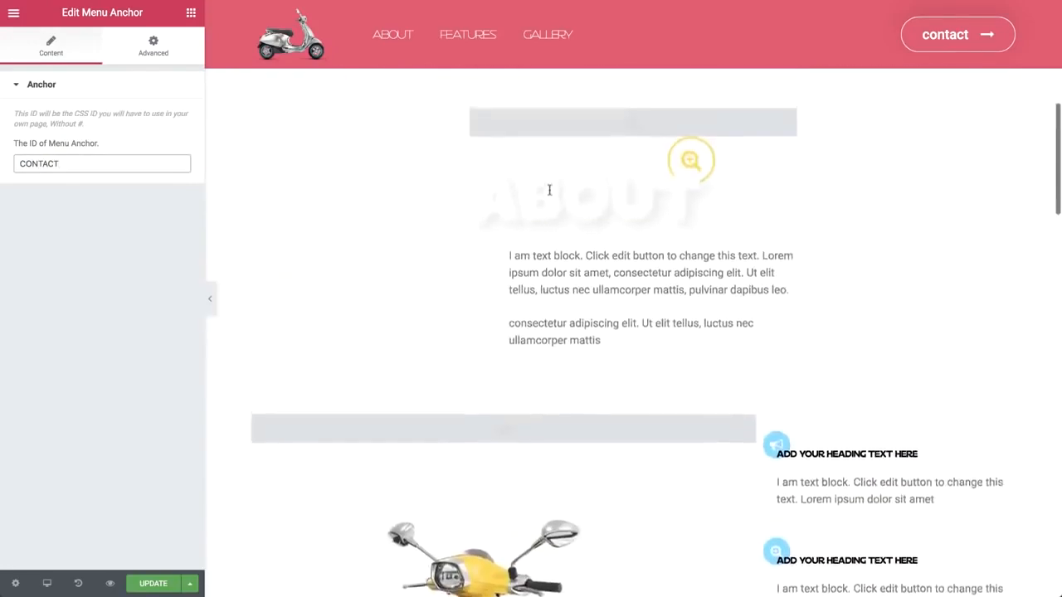
click(909, 183)
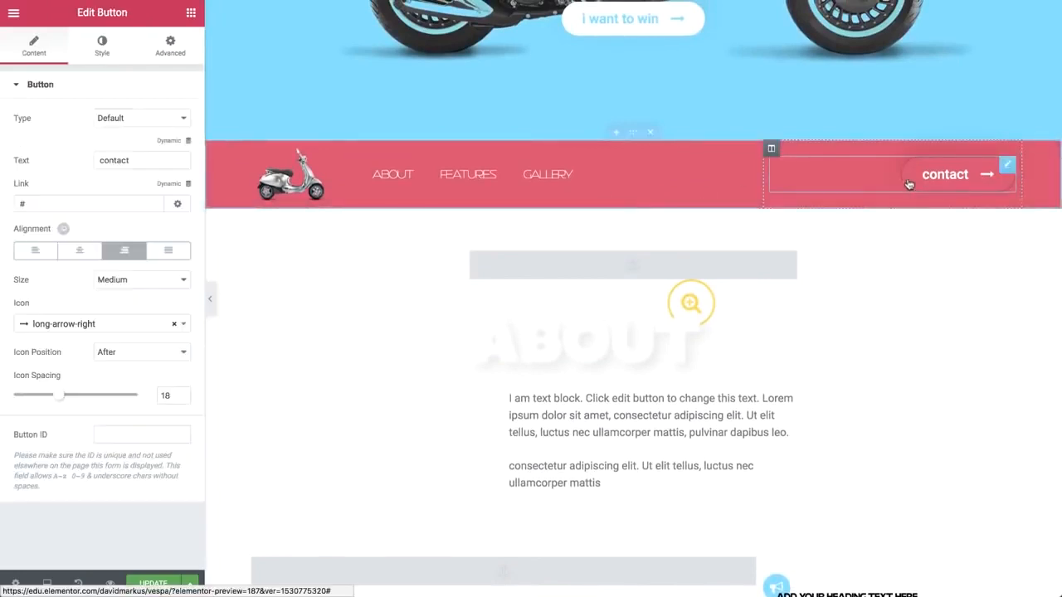
click(94, 205)
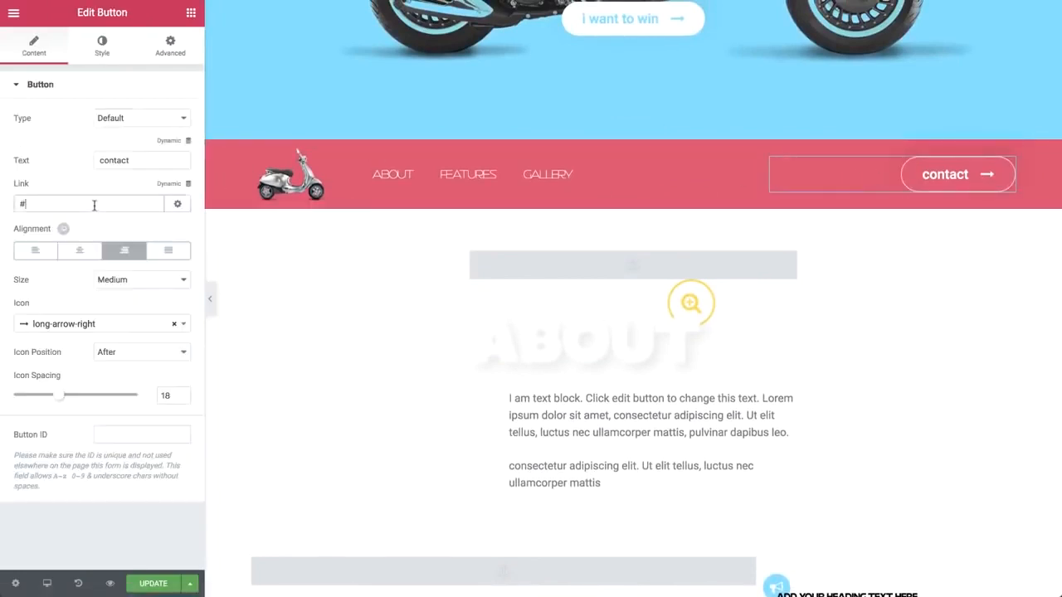
text(CONTACT)
click(165, 584)
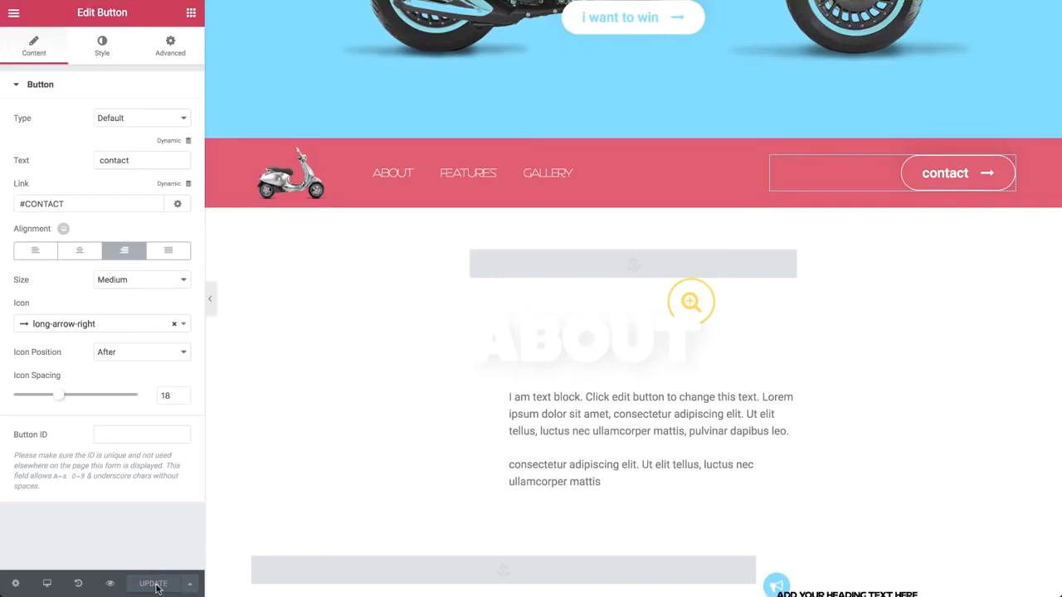
Step: Test the contact button's anchor link, return to the page's upper part and close the button's settings
click(928, 184)
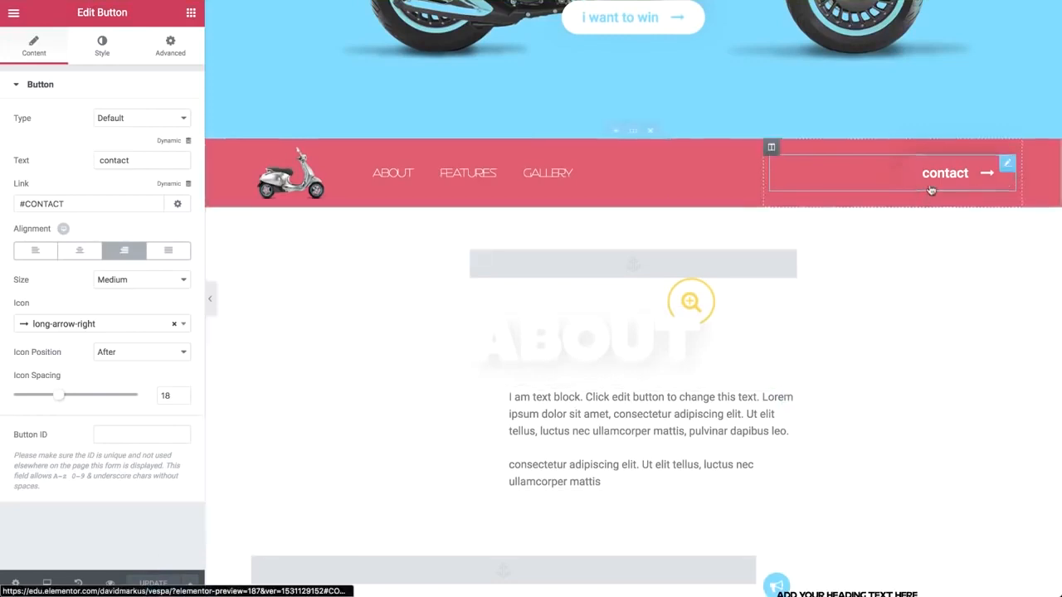
scroll(929, 188, up, 20)
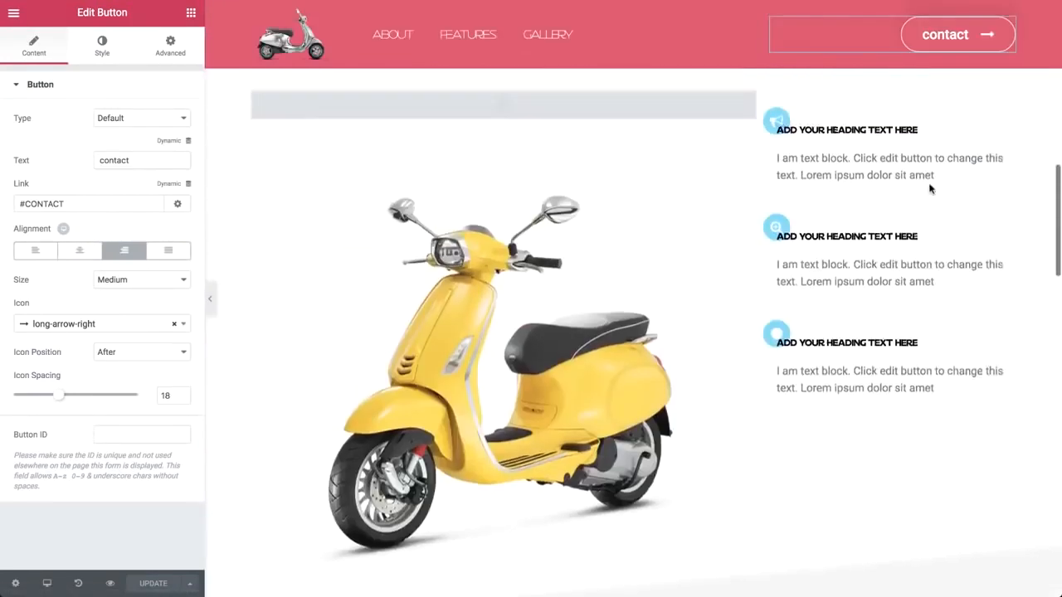
click(192, 13)
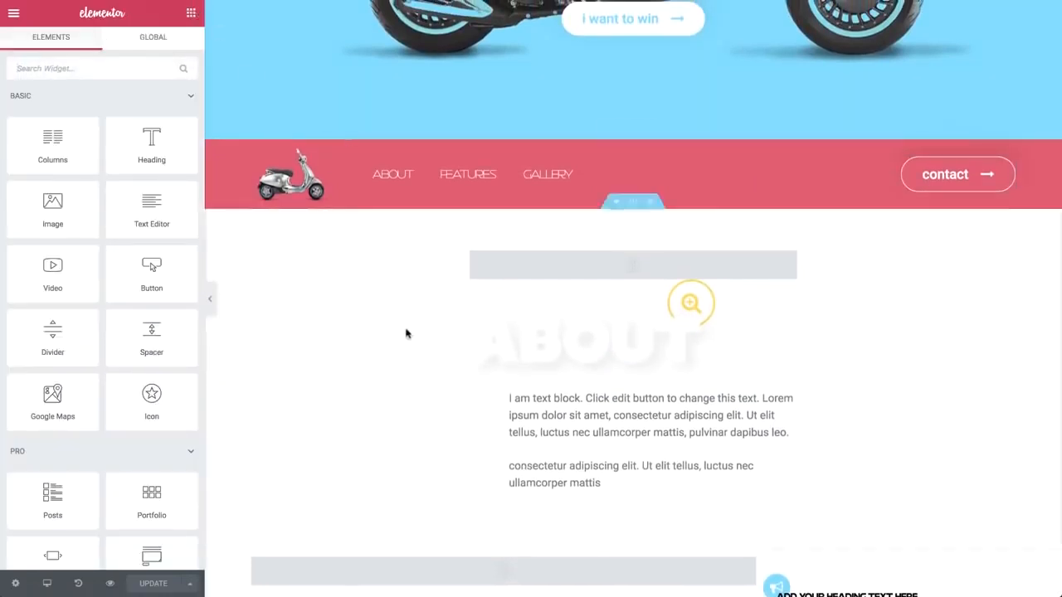
Step: Add a Tilt shape divider to the bottom of the section with the yellow scooter
scroll(407, 334, down, 4)
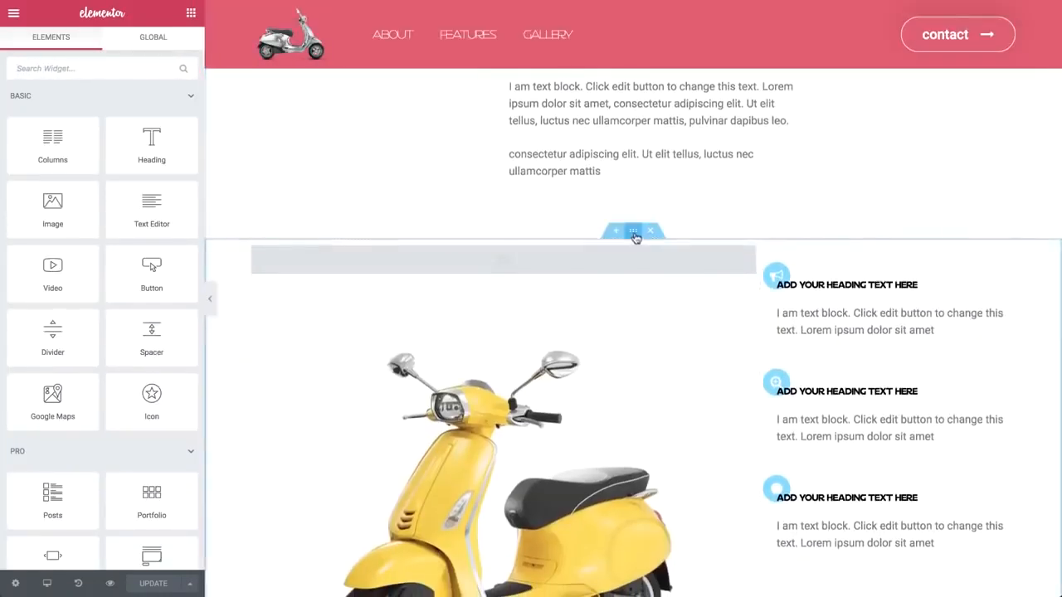
click(636, 236)
scroll(635, 238, down, 4)
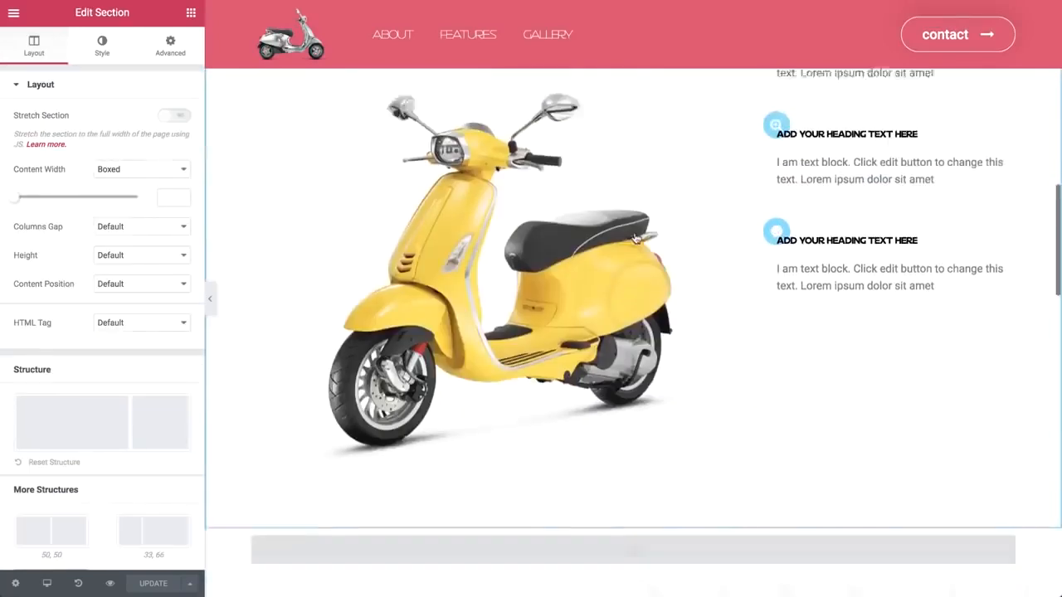
scroll(636, 238, up, 1)
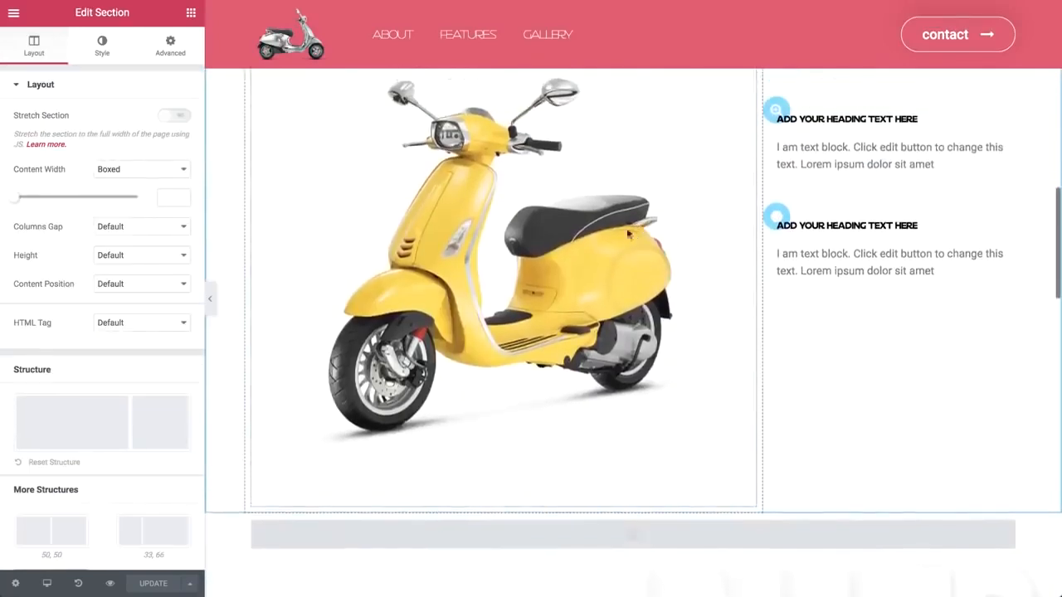
click(103, 60)
click(125, 221)
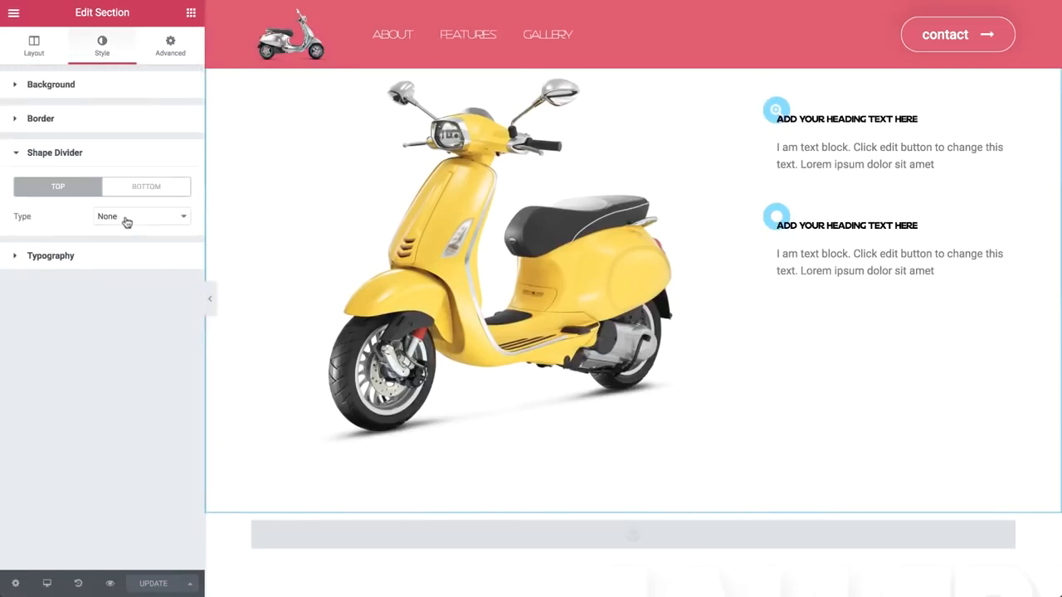
click(131, 192)
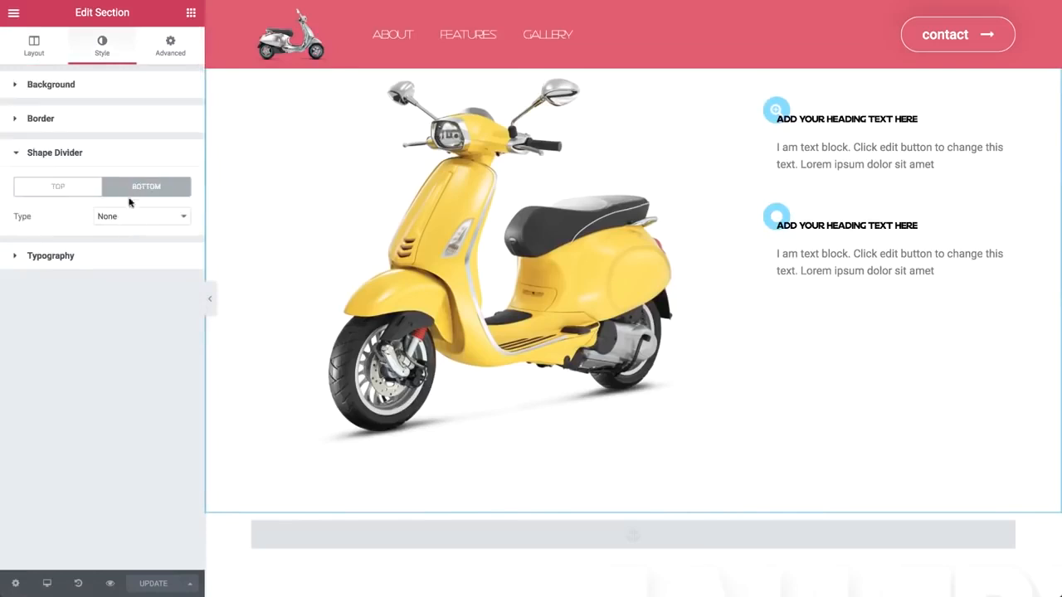
click(129, 216)
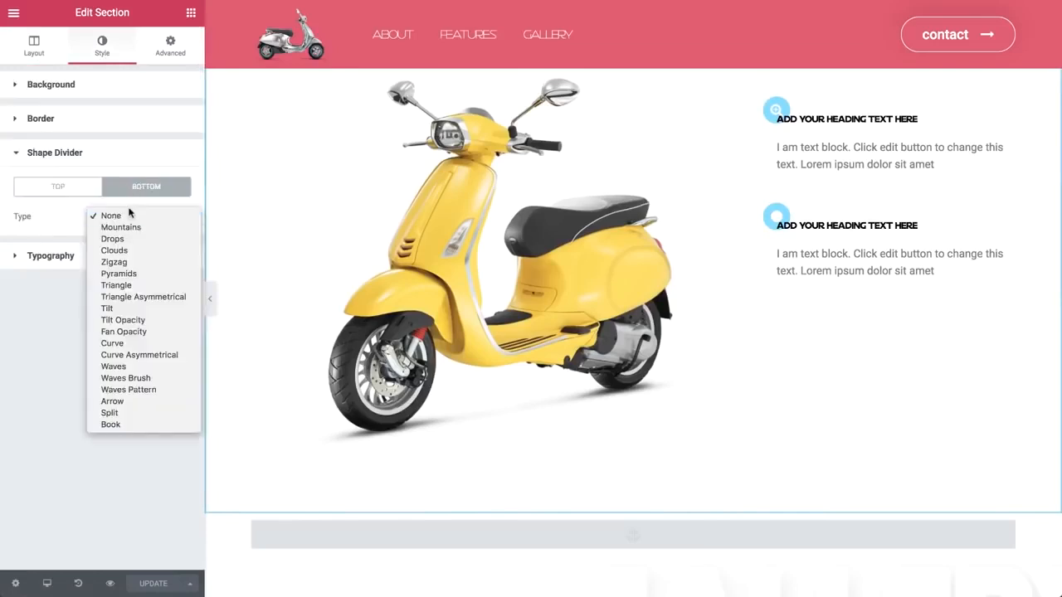
click(138, 308)
Step: Color the bottom shape divider a fully opaque, very light grey and copy its hex code
click(173, 246)
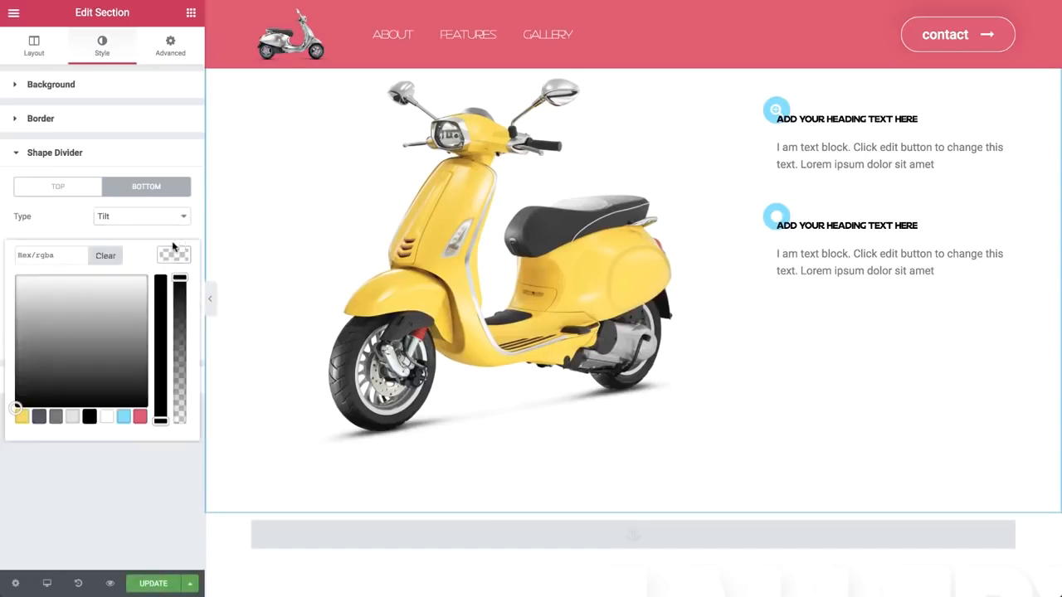
click(72, 417)
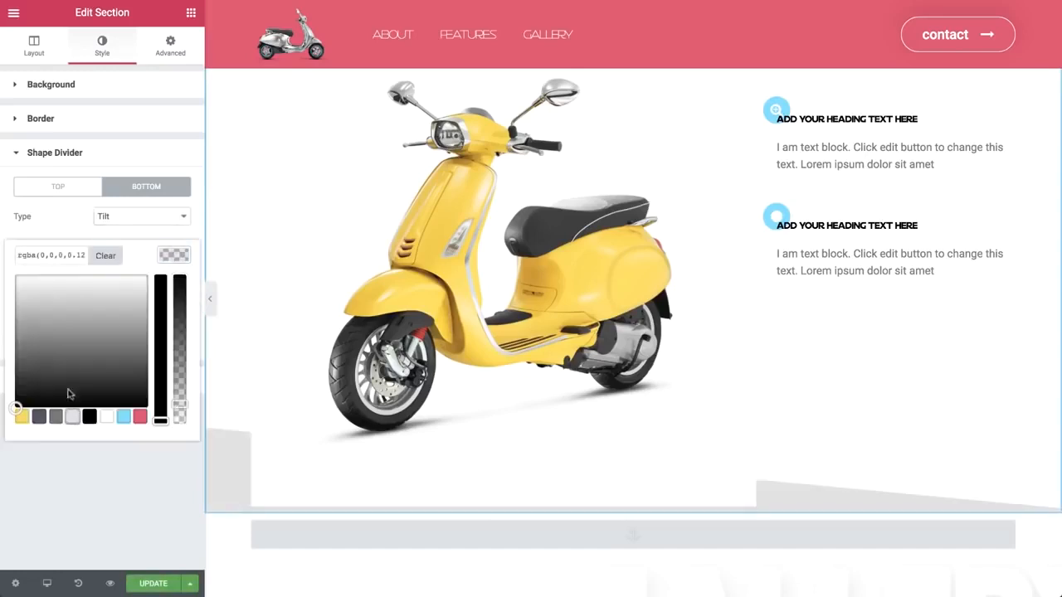
click(15, 284)
drag(14, 285, 12, 293)
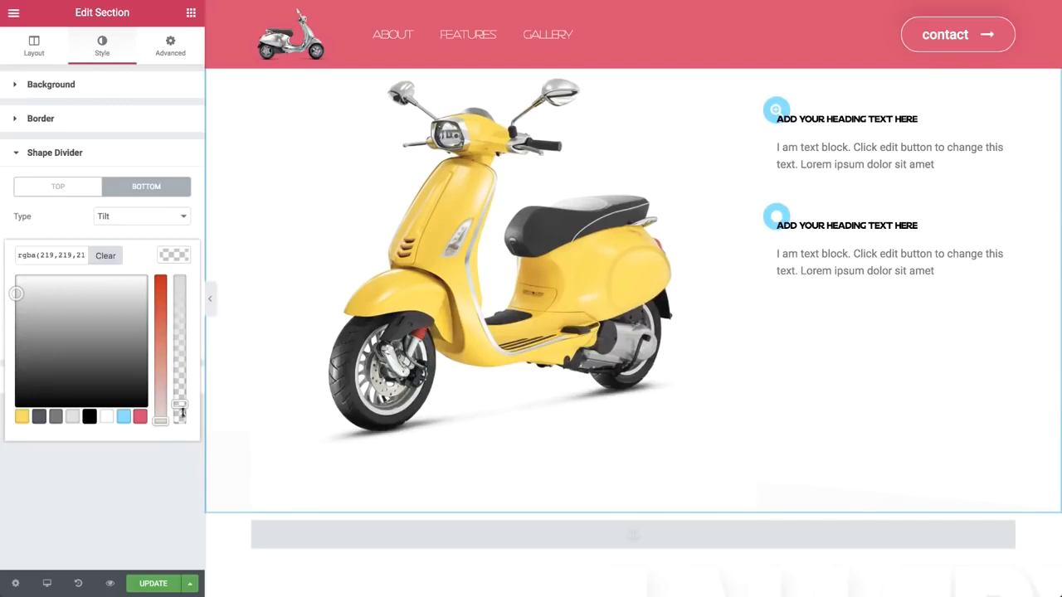
drag(175, 401, 176, 268)
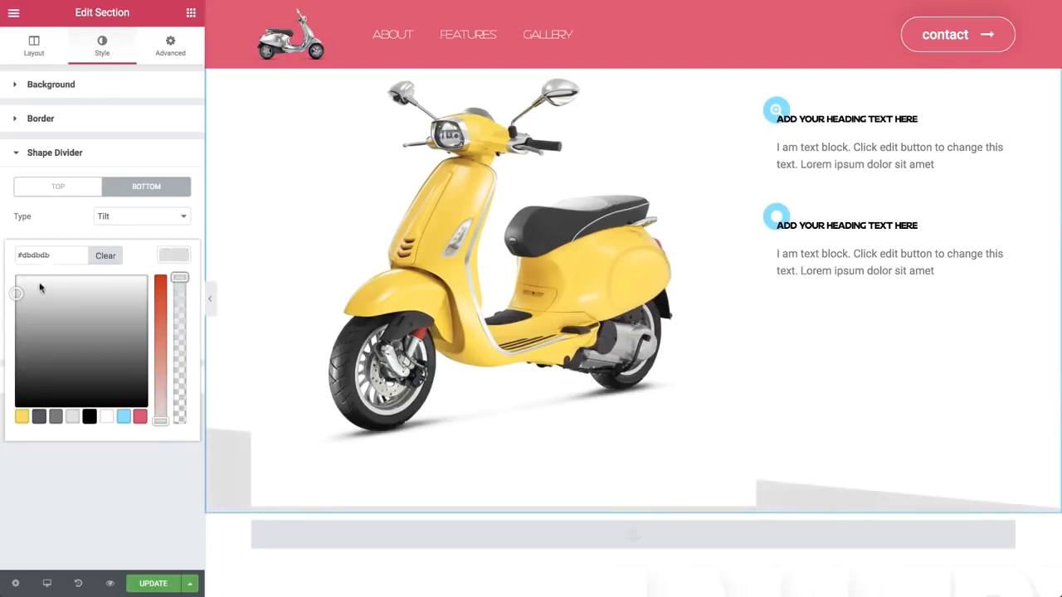
drag(16, 293, 9, 280)
triple_click(53, 257)
key(ctrl+c)
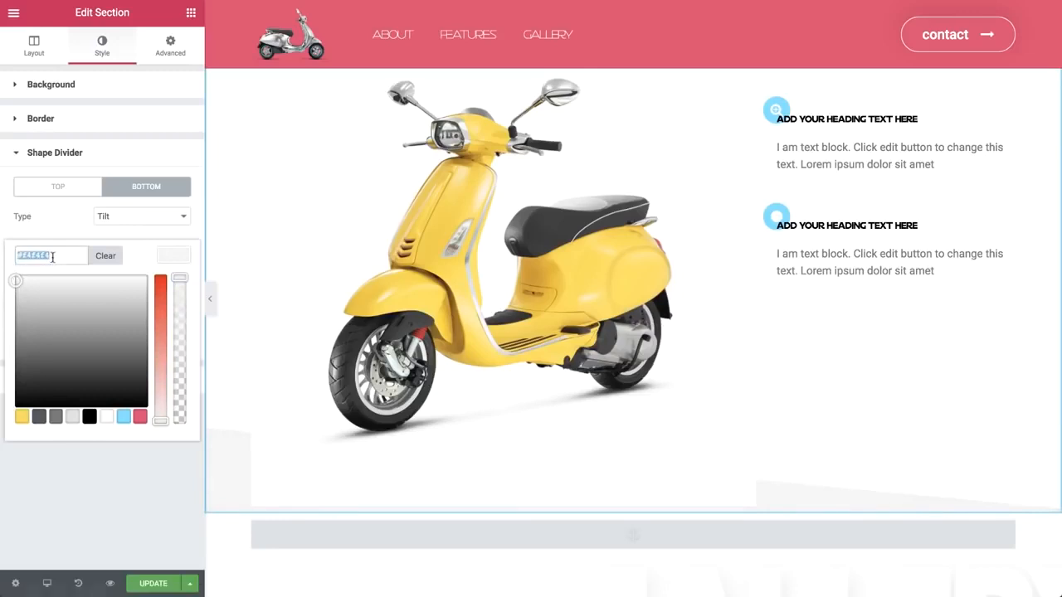
click(172, 261)
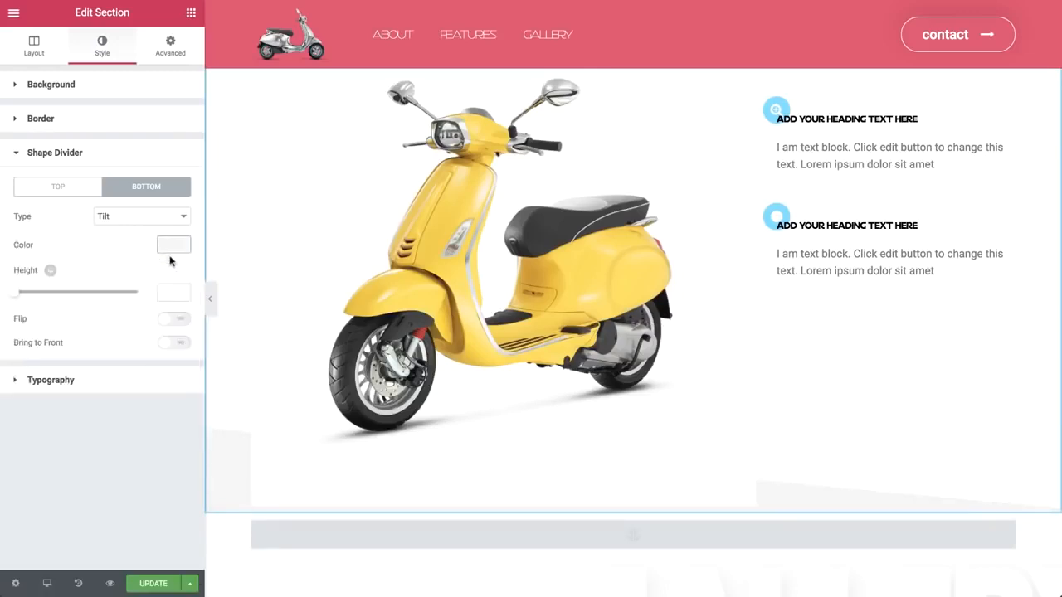
Step: Flip the yellow scooter section's bottom shape divider and bring it to the front
click(176, 319)
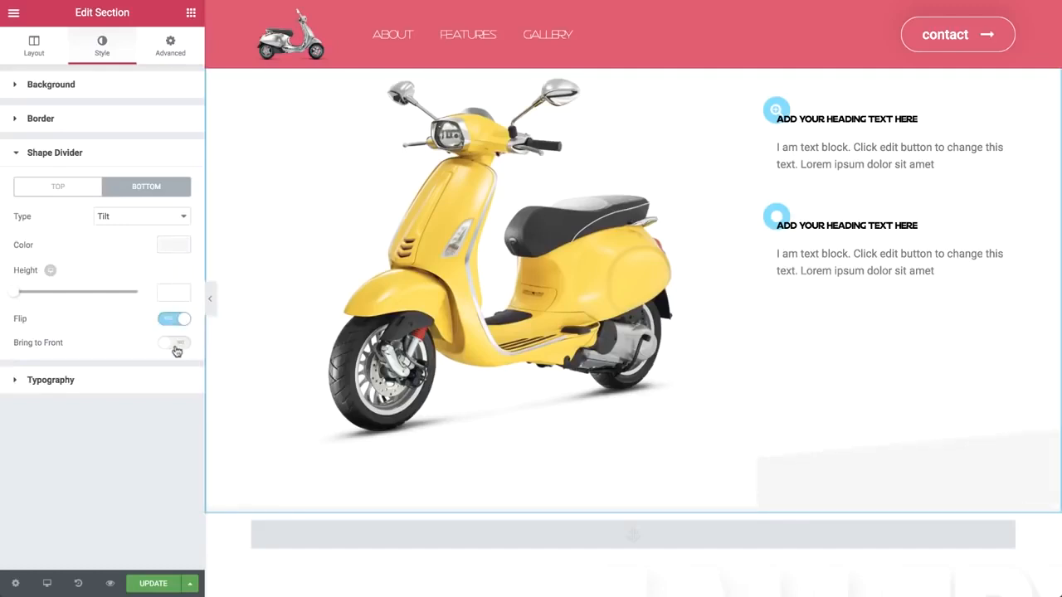
click(174, 347)
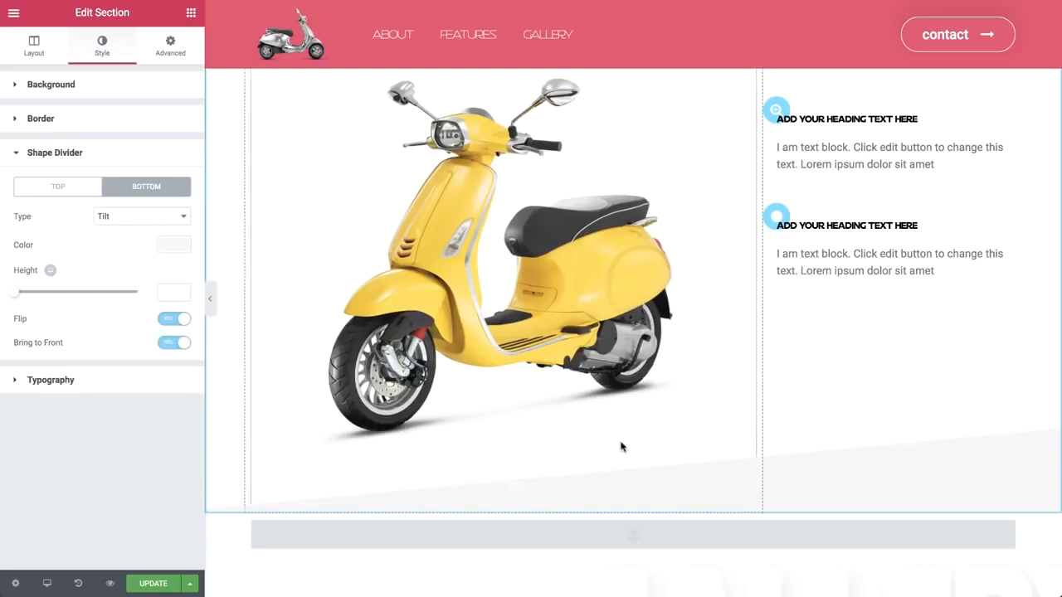
Step: Add a Tilt shape divider to the top of the gallery section and color it with the copied light grey hex code
scroll(622, 445, down, 3)
click(635, 304)
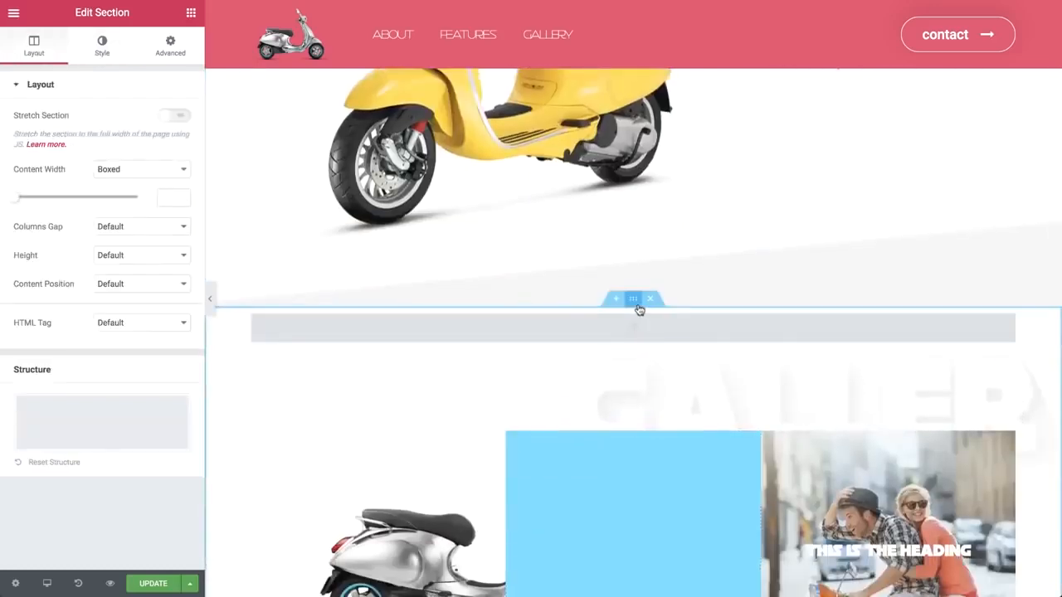
click(102, 49)
click(119, 218)
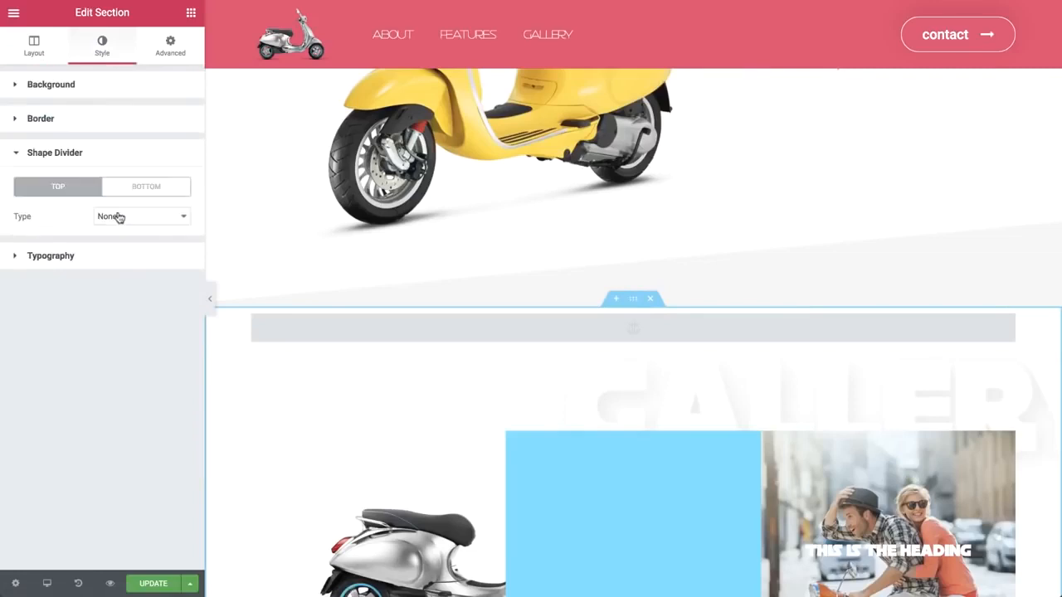
click(120, 218)
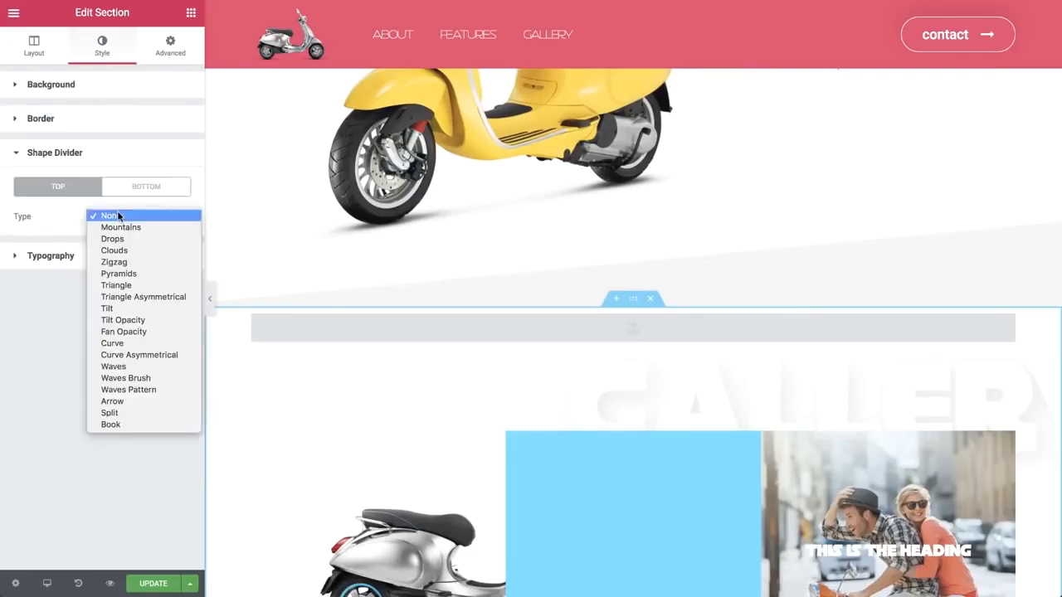
click(127, 310)
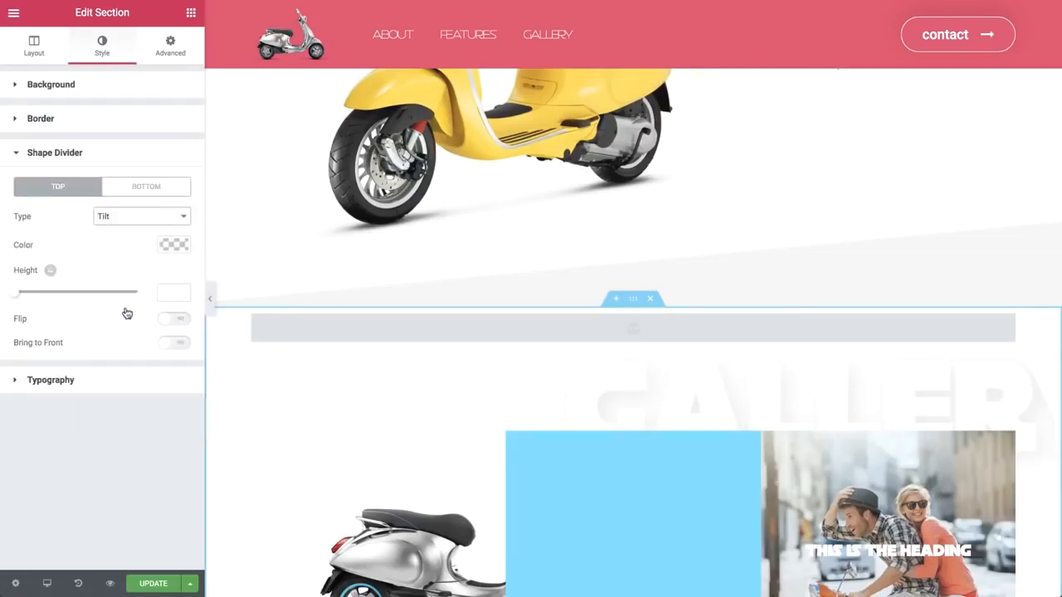
click(182, 244)
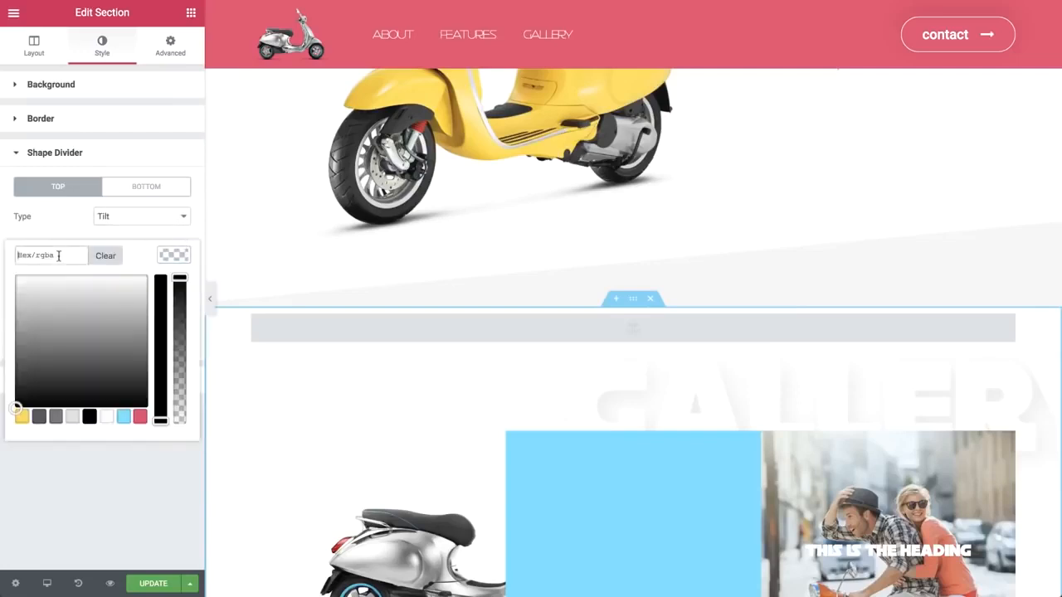
key(ctrl+v)
click(174, 260)
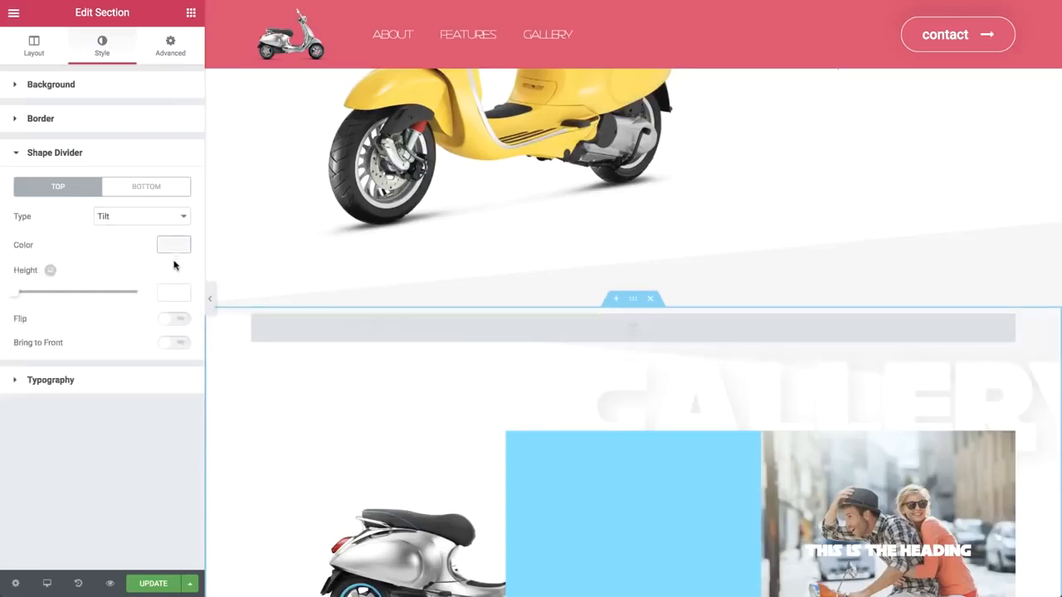
Step: Flip the gallery section's top shape divider and set its height to 437
click(174, 320)
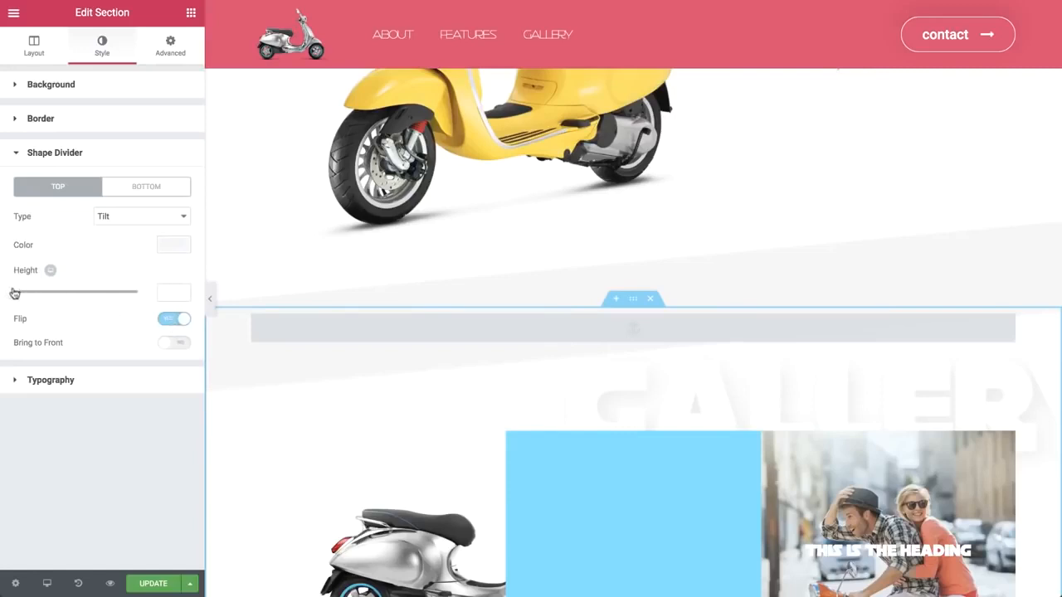
drag(15, 293, 93, 307)
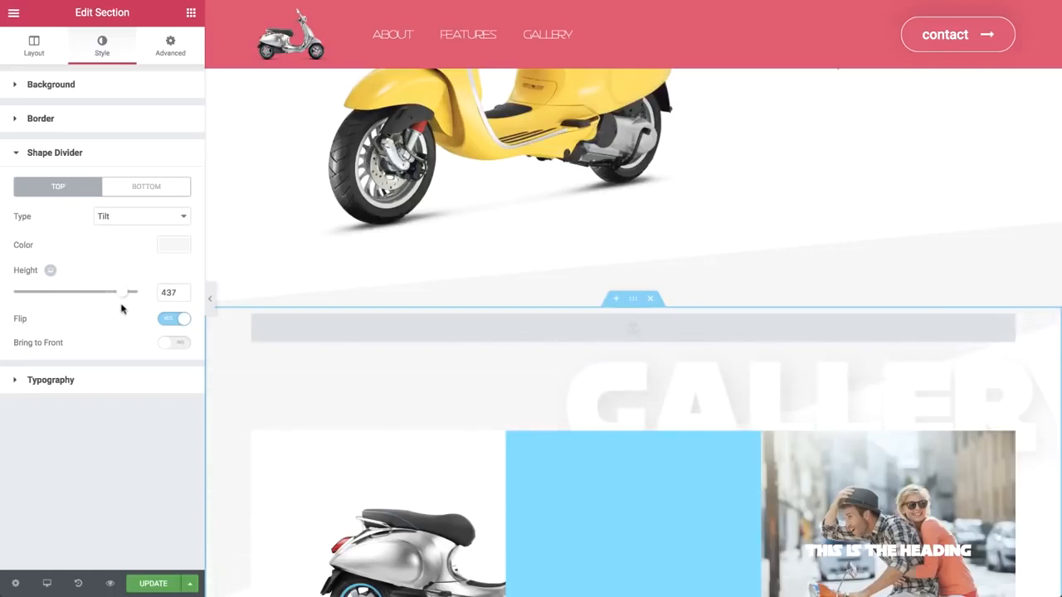
scroll(259, 312, down, 3)
scroll(261, 312, up, 2)
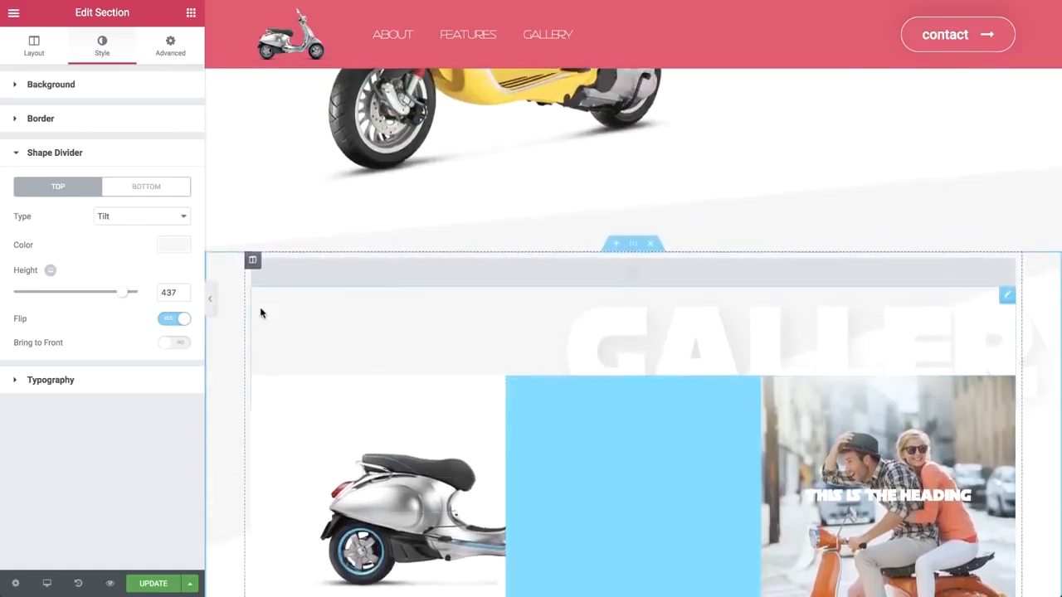
Step: Add a Tilt shape divider to the bottom of the gallery section and color it with the saved pinkish red
scroll(260, 313, down, 5)
scroll(260, 313, down, 2)
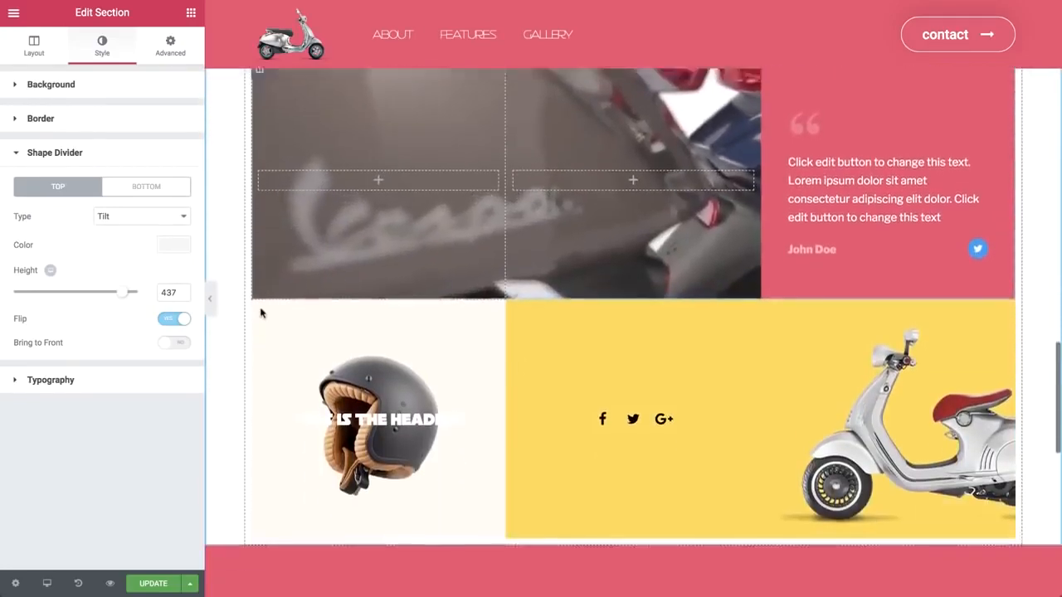
click(125, 188)
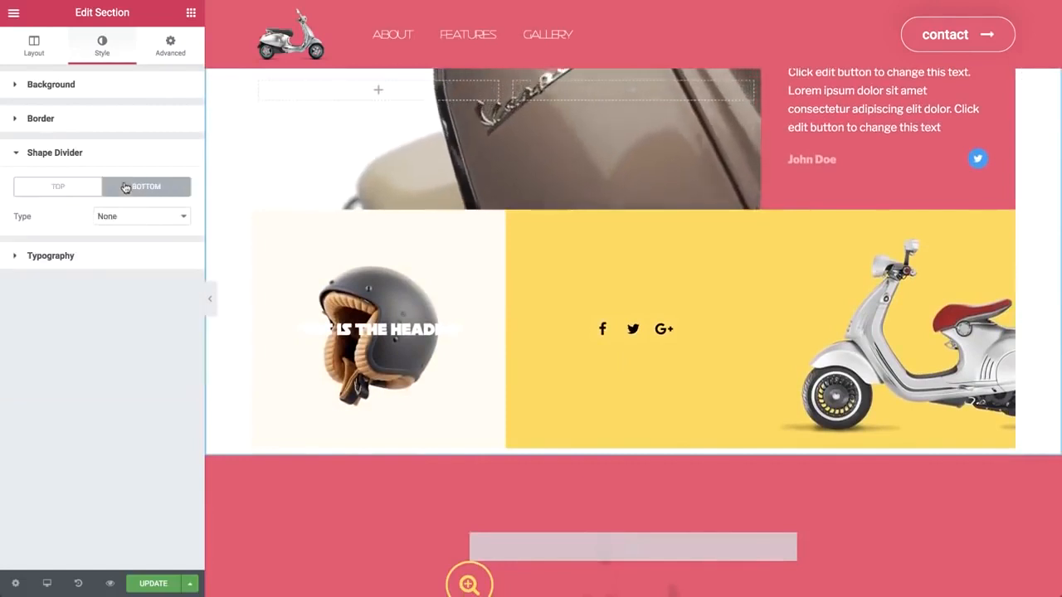
click(125, 216)
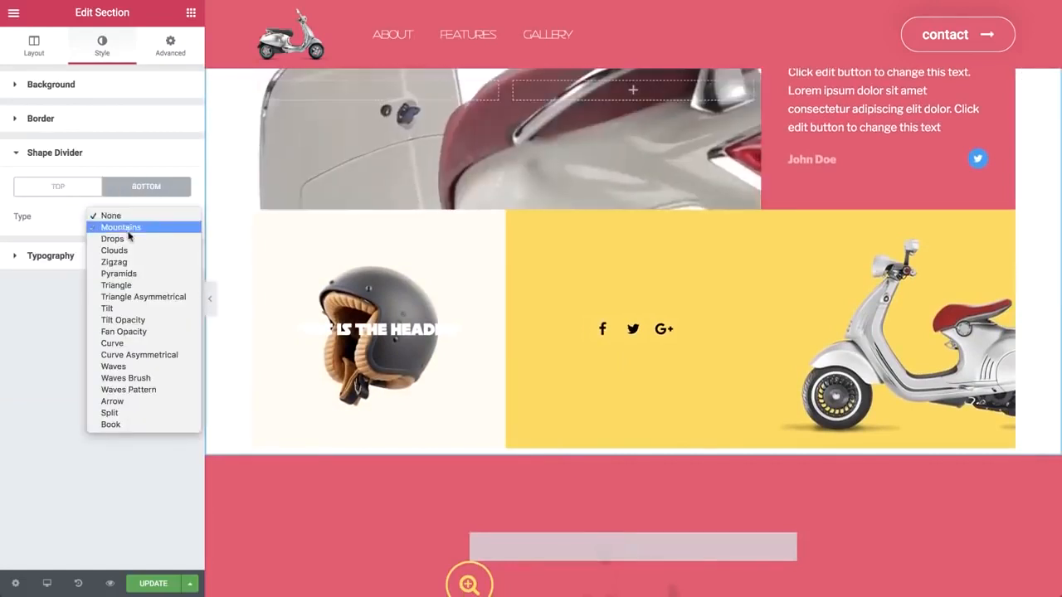
click(142, 308)
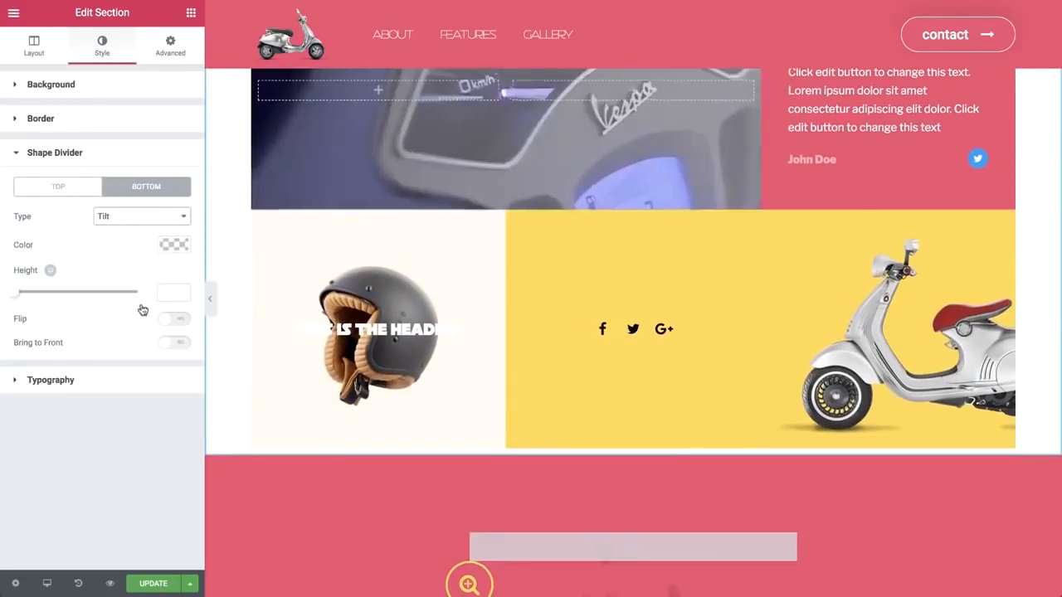
click(173, 245)
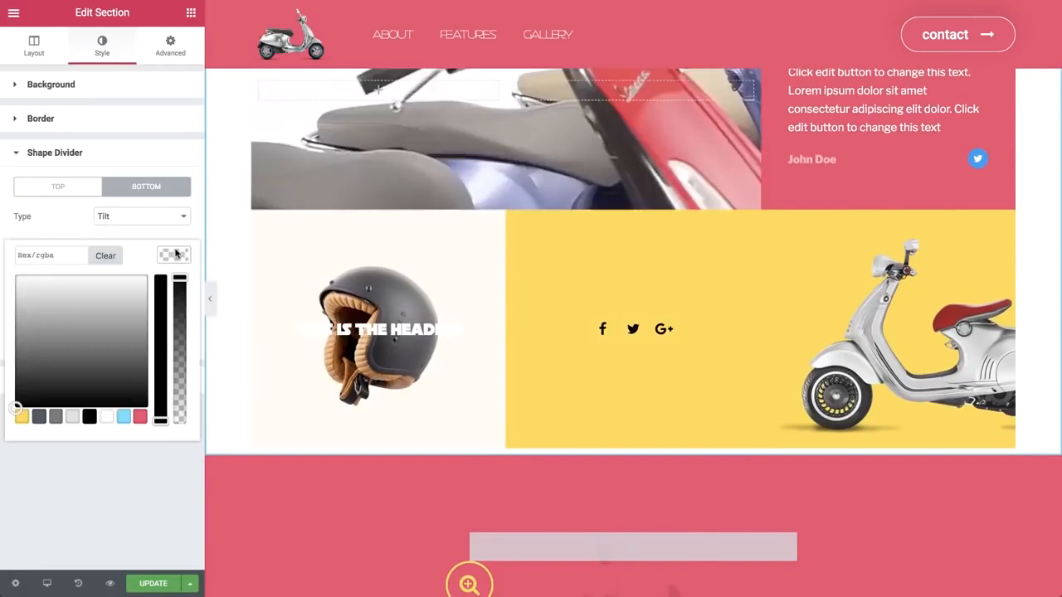
click(139, 417)
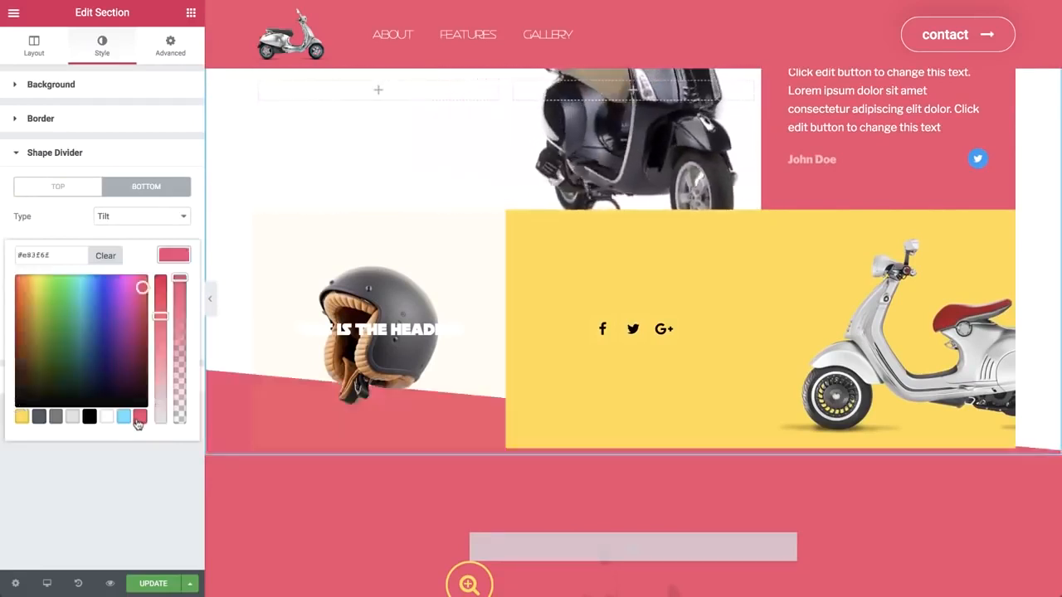
click(169, 257)
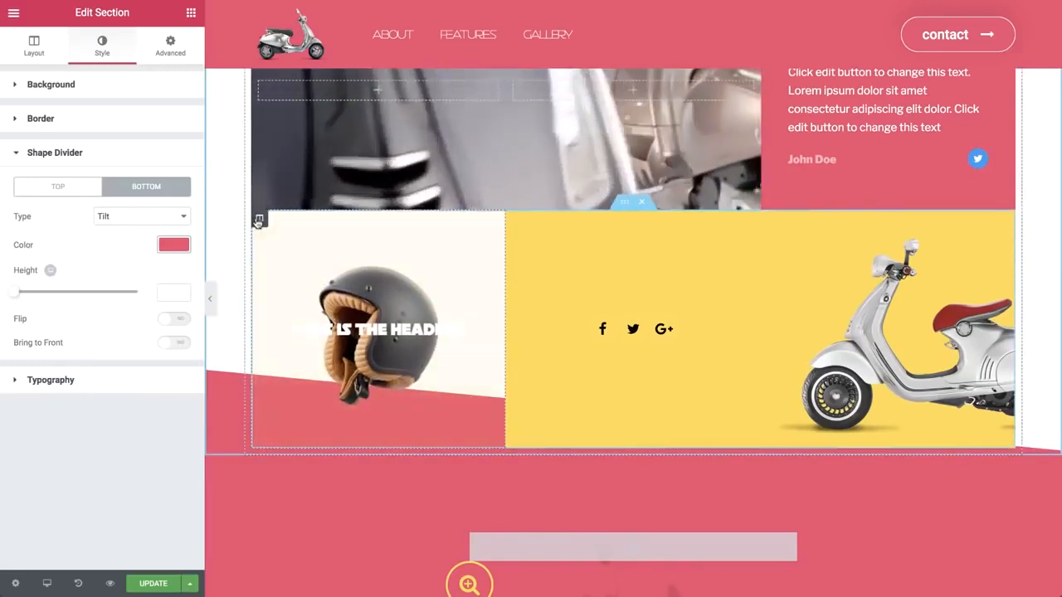
Step: Give the helmet column a classic white #ffffff background and close the column's settings
click(259, 219)
click(99, 46)
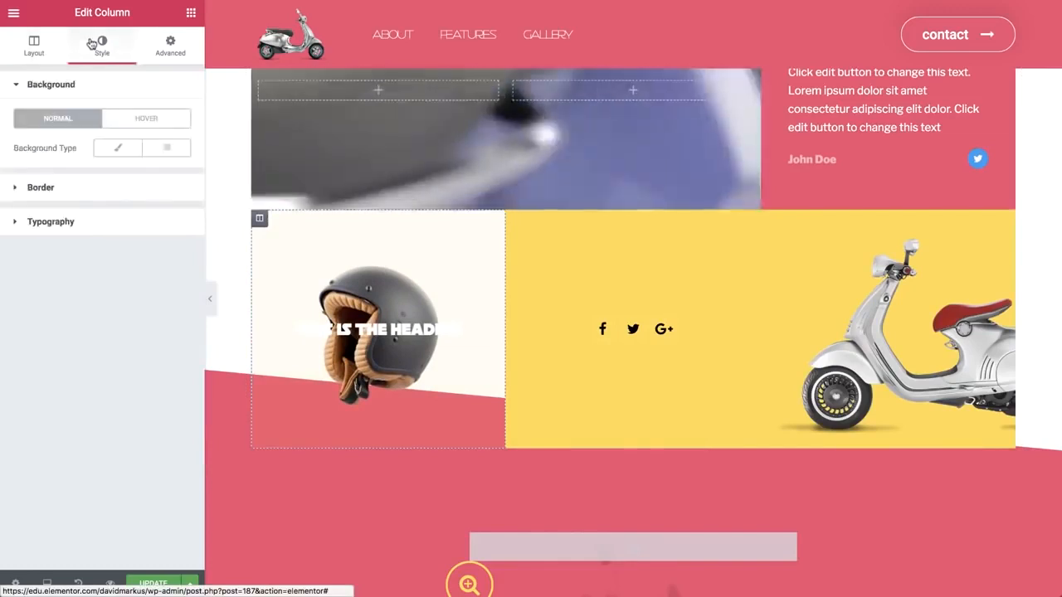
click(122, 147)
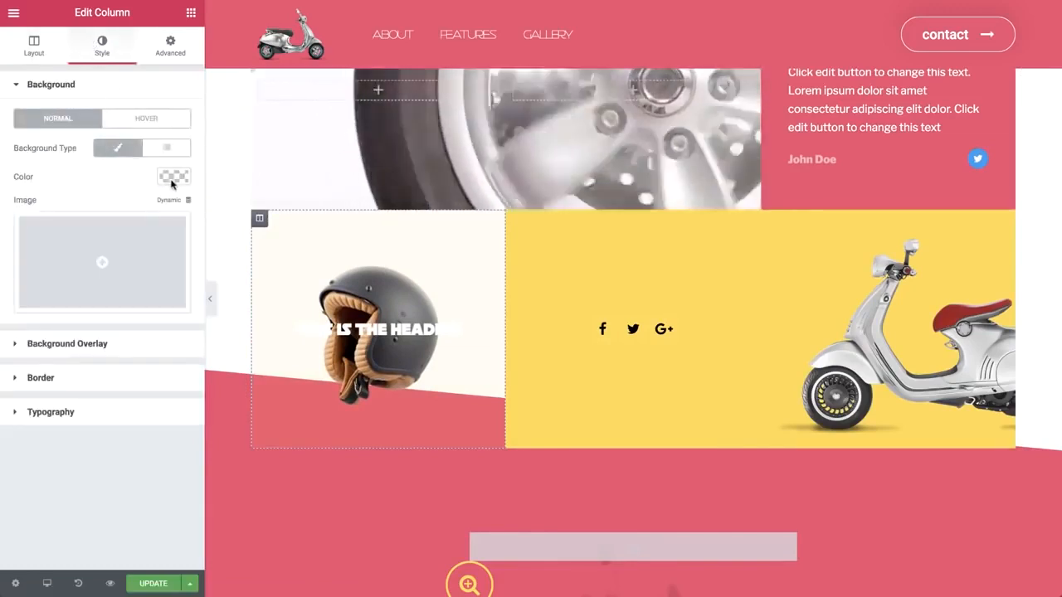
click(173, 181)
click(106, 349)
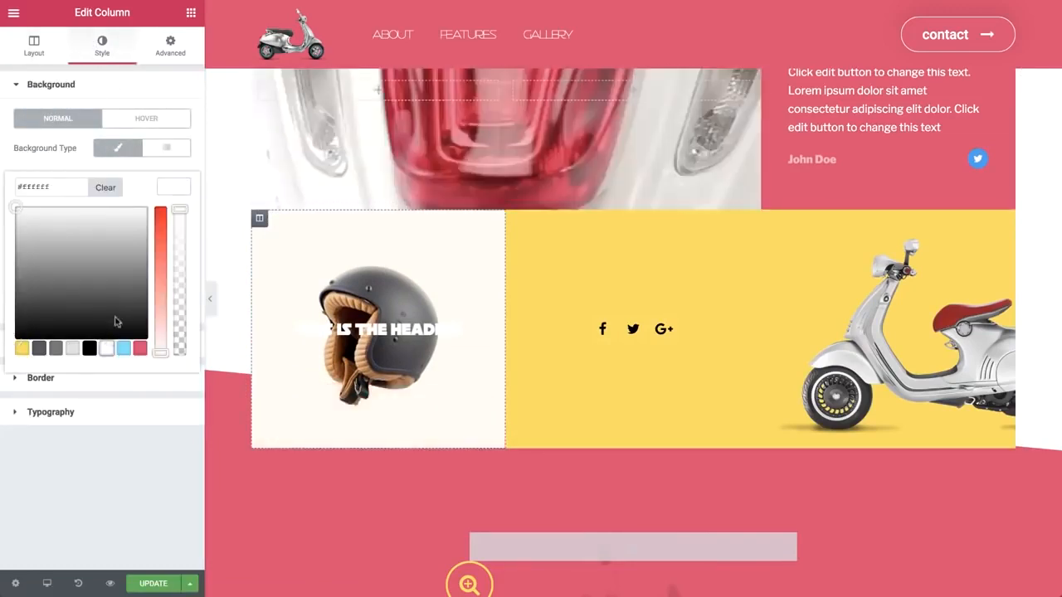
click(175, 185)
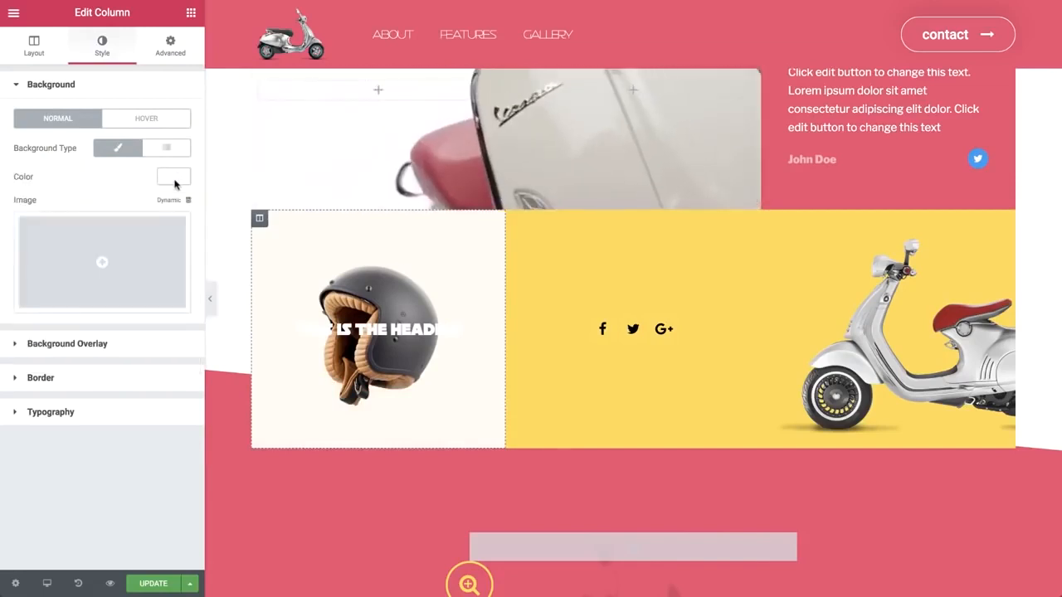
click(191, 13)
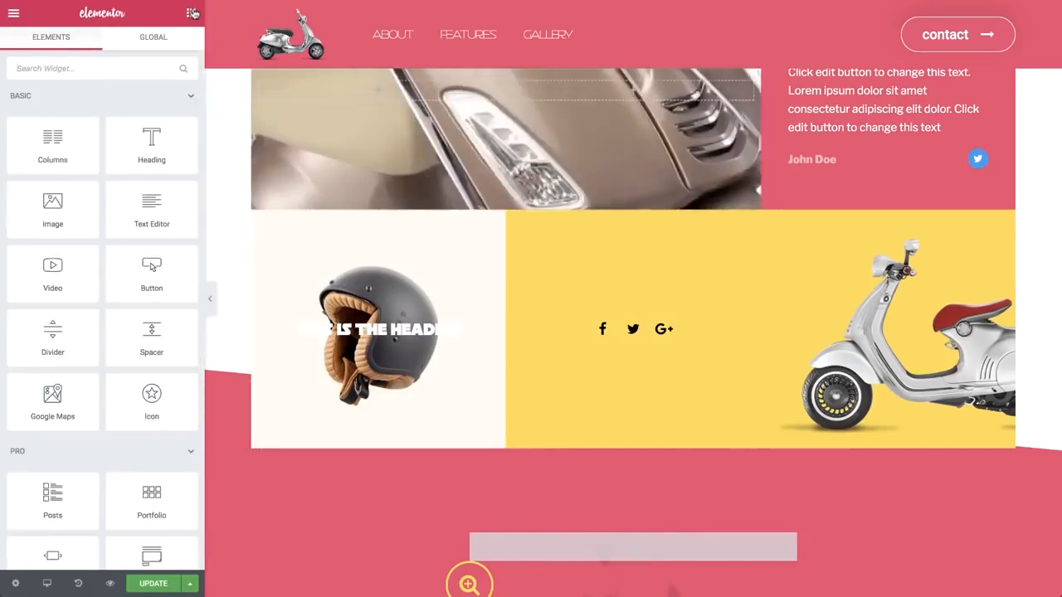
Step: Review the tilted dividers and section transitions from the gallery up to the navigation bar
scroll(273, 130, up, 8)
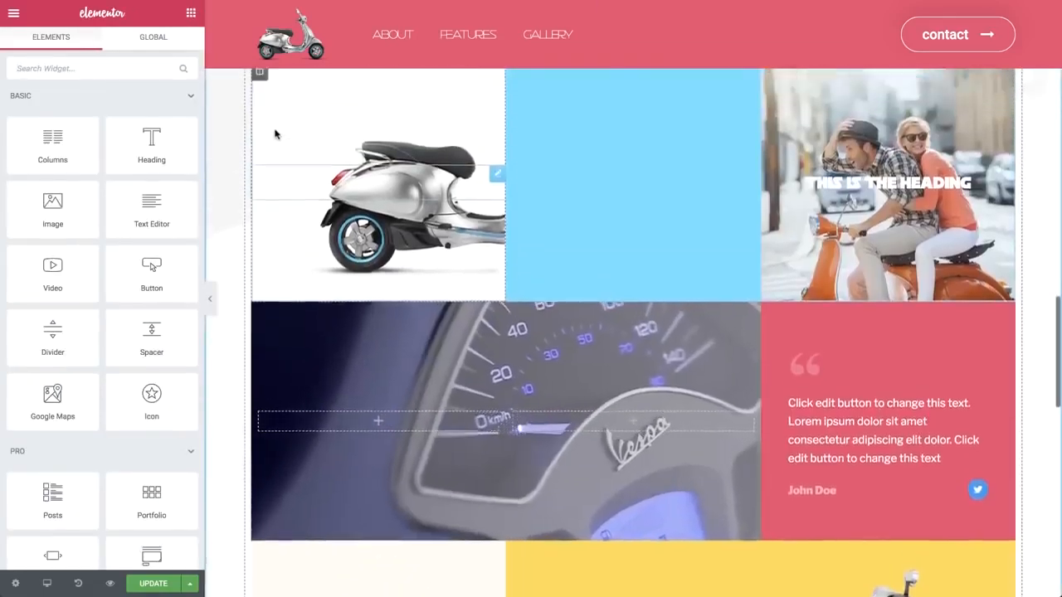
scroll(275, 135, down, 6)
scroll(275, 135, up, 6)
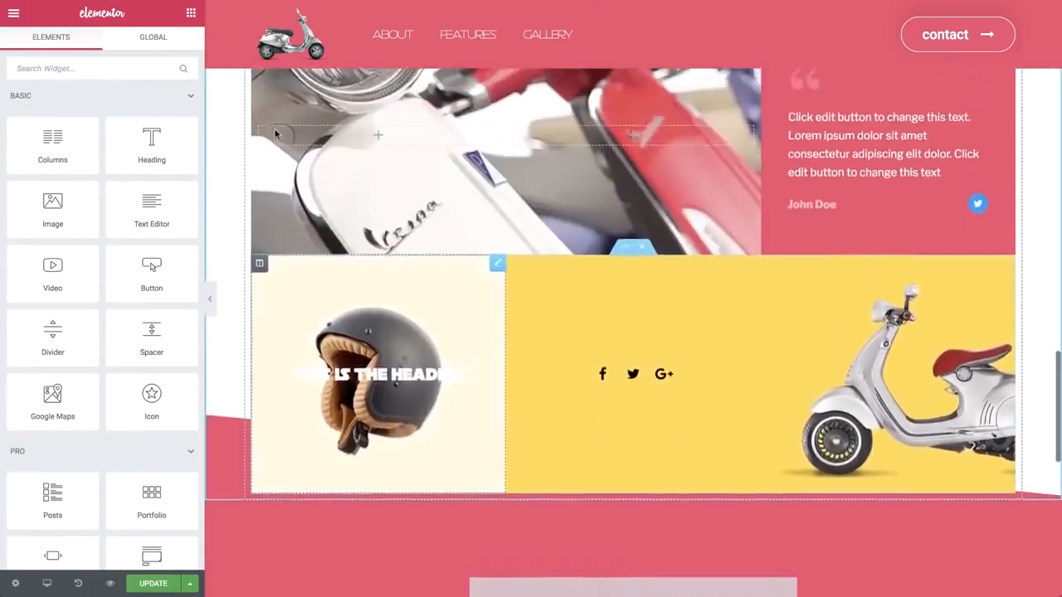
scroll(276, 135, up, 6)
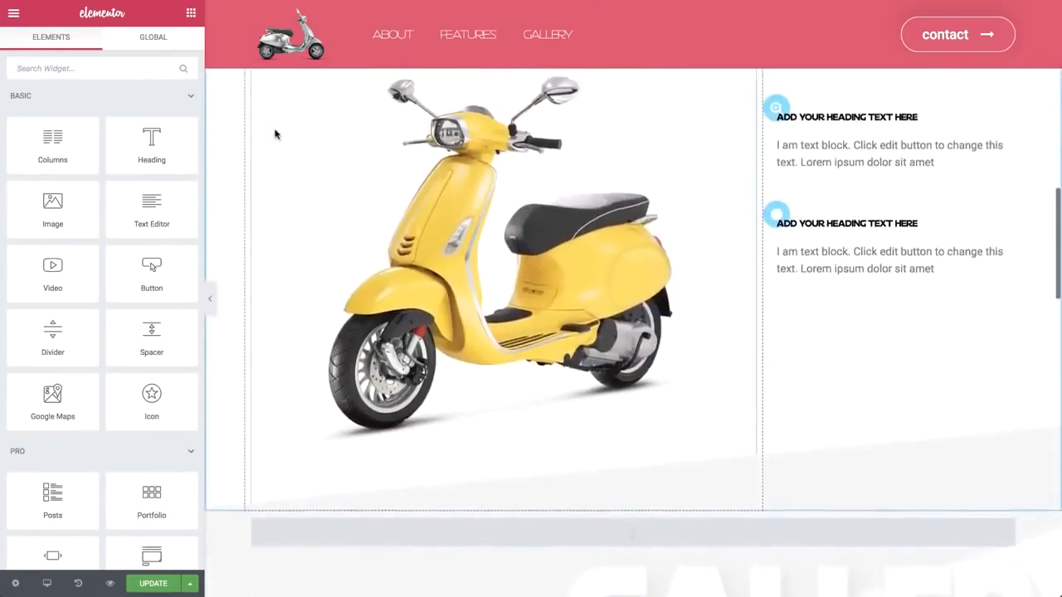
scroll(276, 135, up, 2)
scroll(275, 134, down, 4)
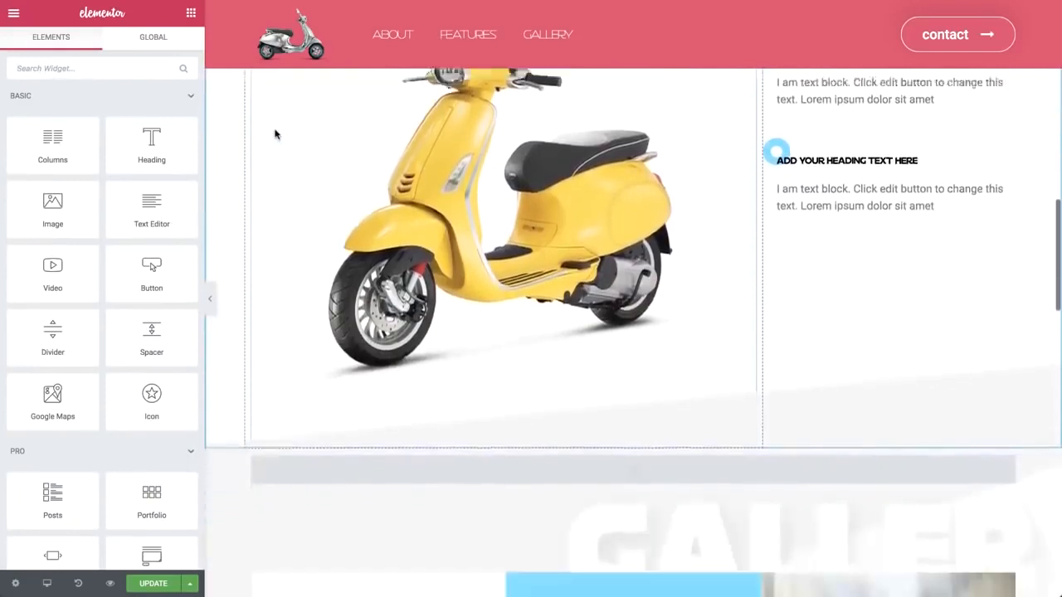
scroll(275, 134, up, 6)
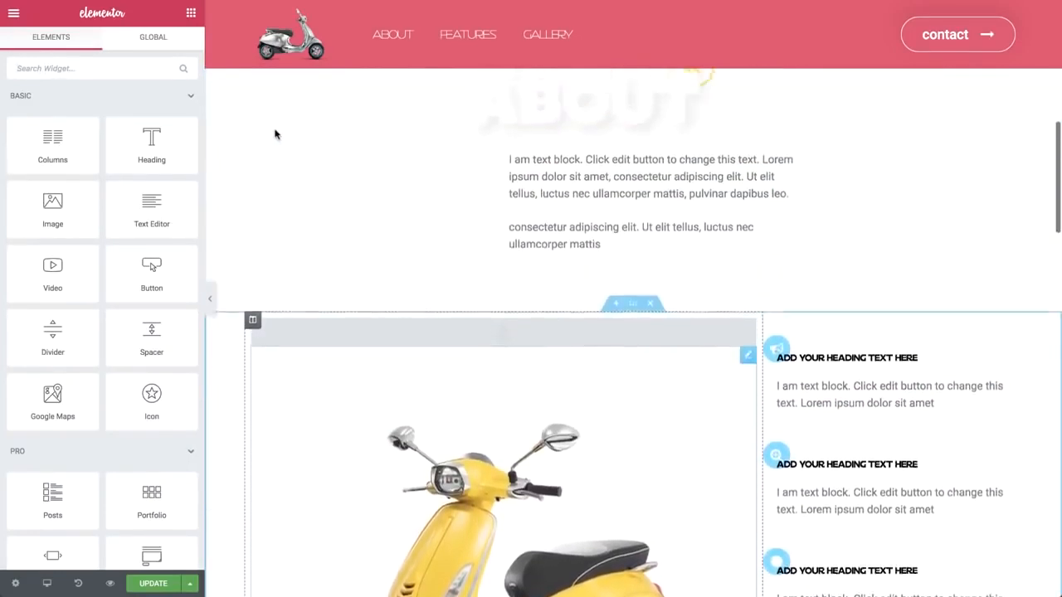
scroll(276, 135, up, 3)
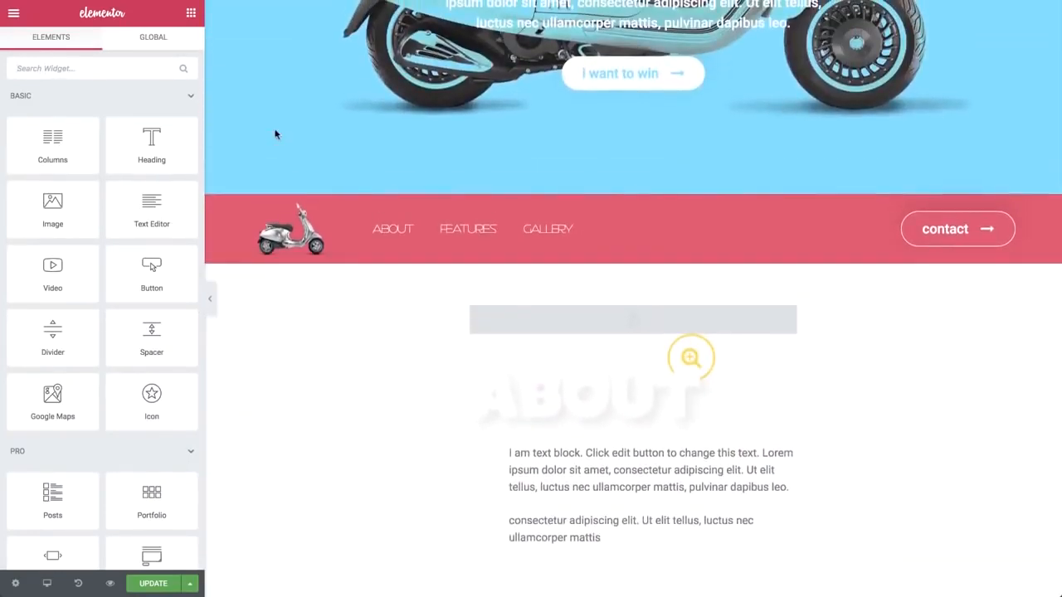
Step: Set the navigation bar section's Z-Index to 1 and check how it overlaps the sections below while scrolling
click(632, 189)
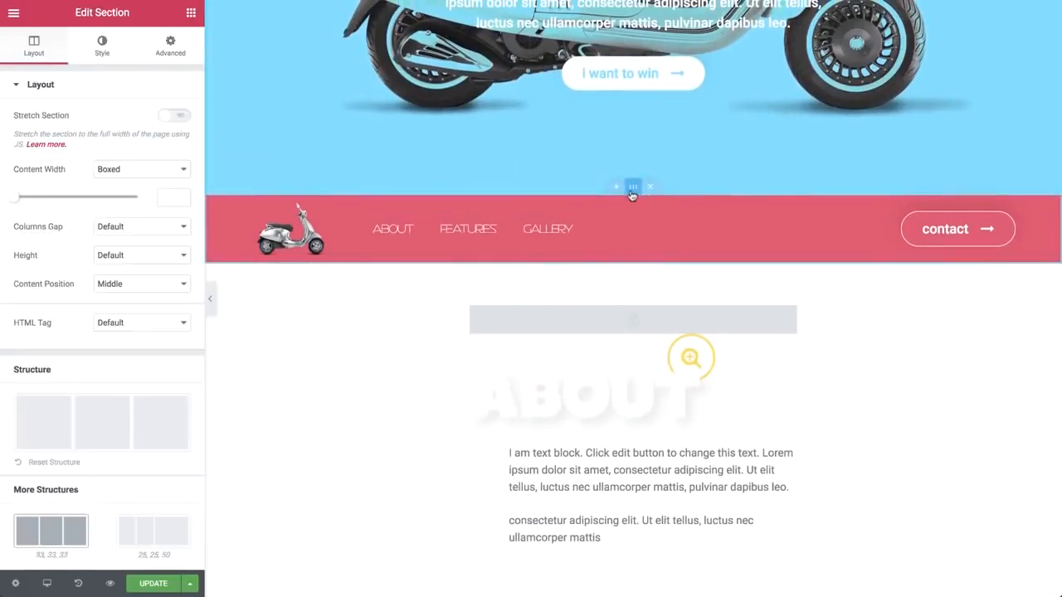
click(170, 50)
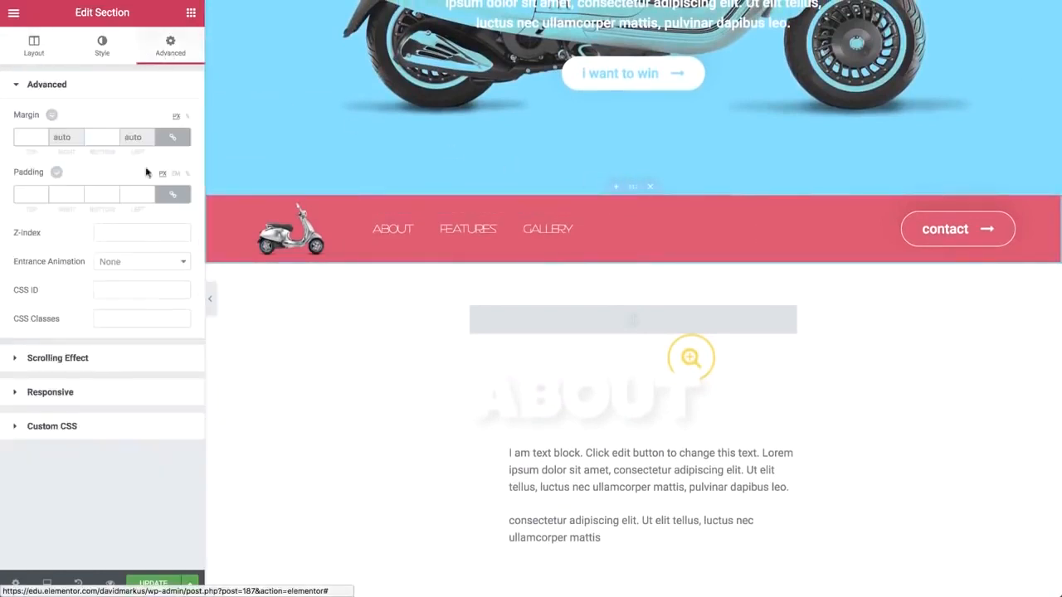
click(113, 229)
text(1)
scroll(396, 332, down, 3)
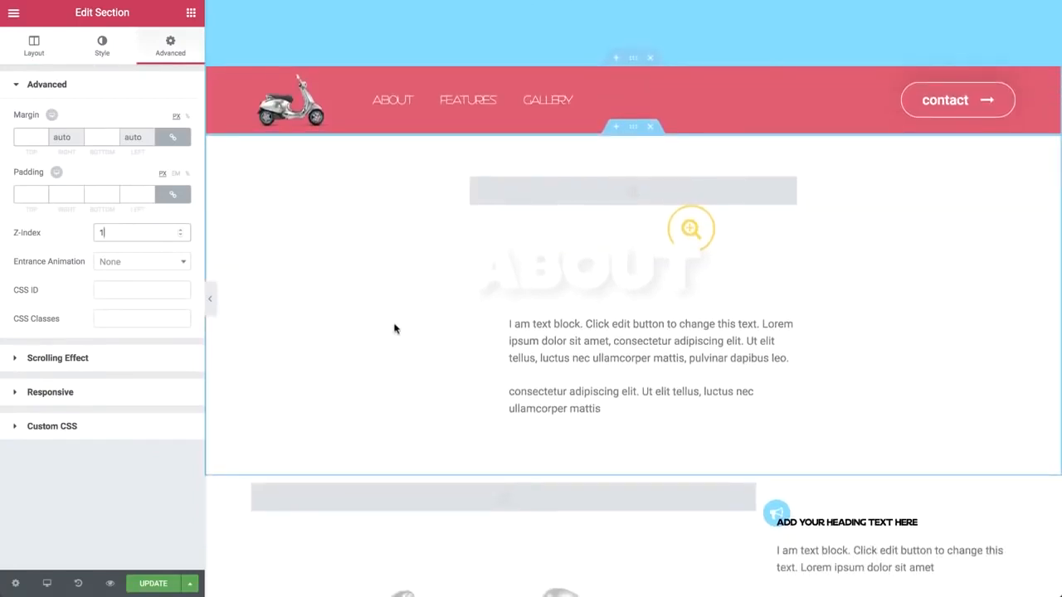
scroll(394, 329, down, 10)
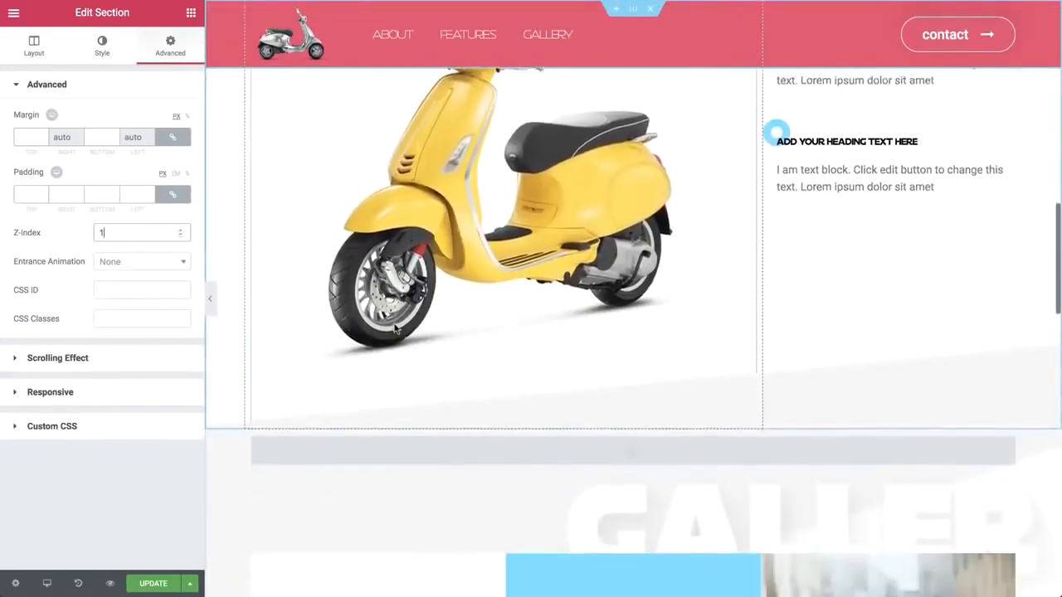
Step: Give the gallery section a classic background in the saved white color
click(631, 409)
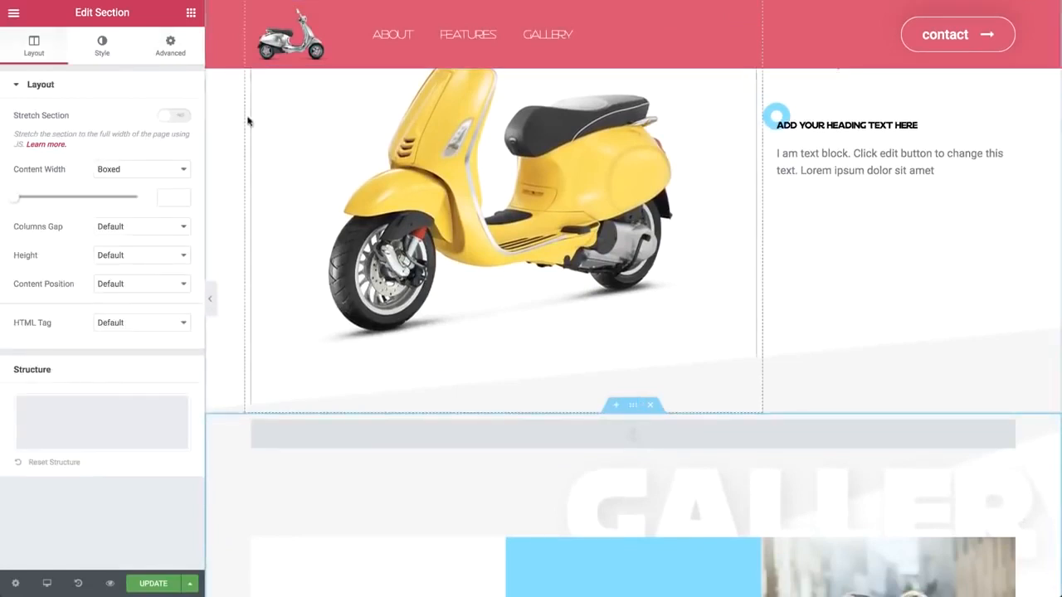
click(106, 48)
click(111, 148)
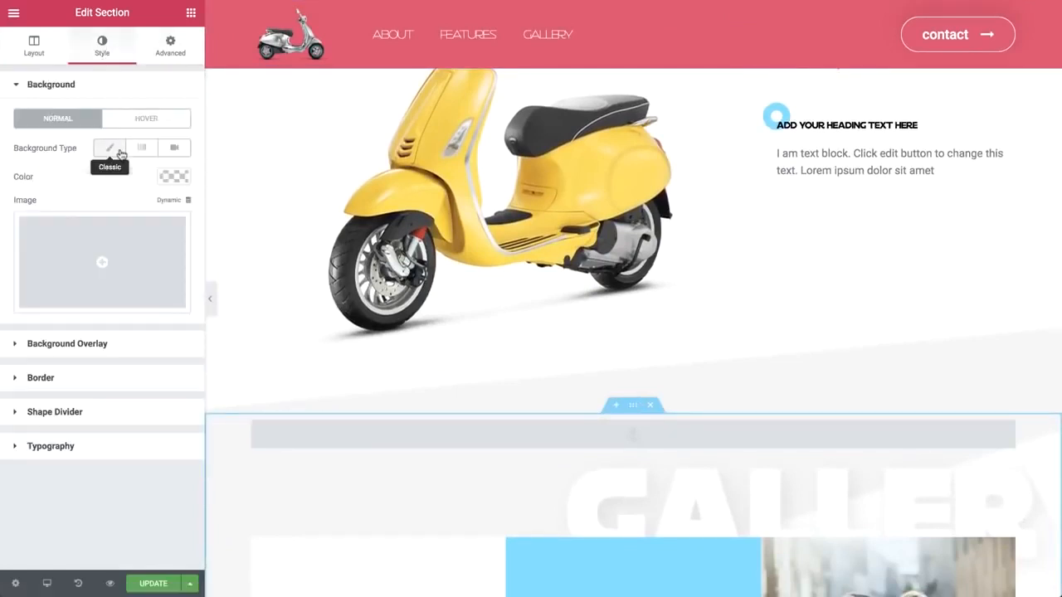
click(173, 177)
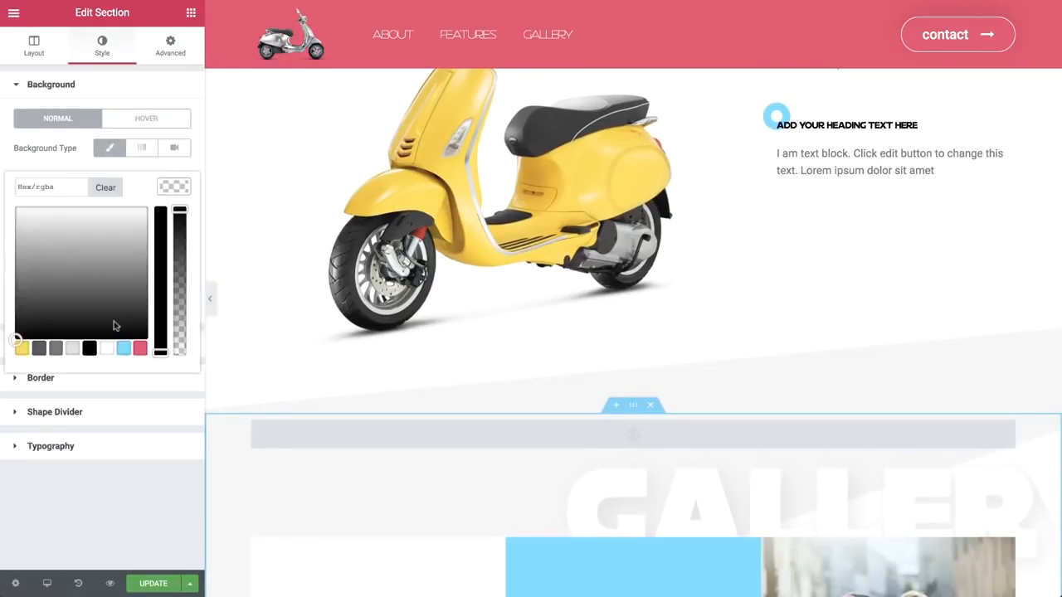
click(107, 349)
click(182, 193)
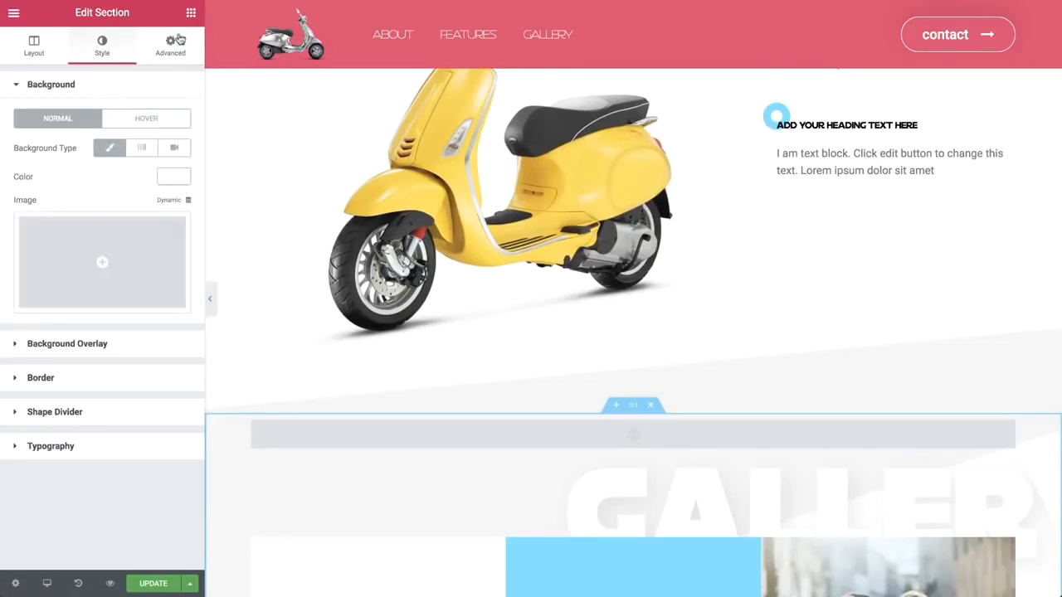
Step: Set the gallery section's Z-Index to 2 and check its overlap with the neighboring sections down to the contact form
click(177, 40)
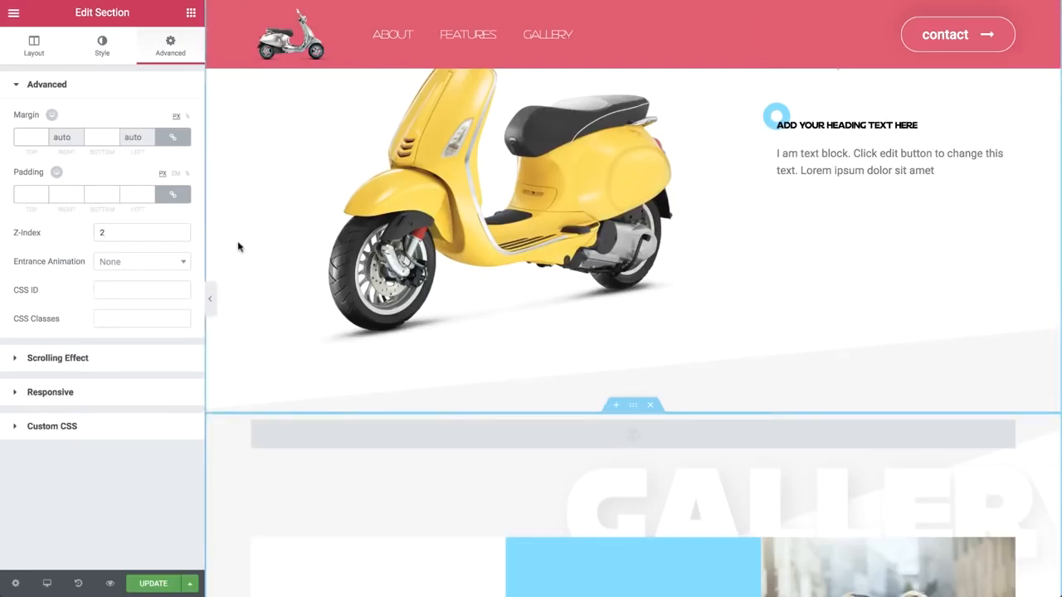
scroll(238, 247, down, 5)
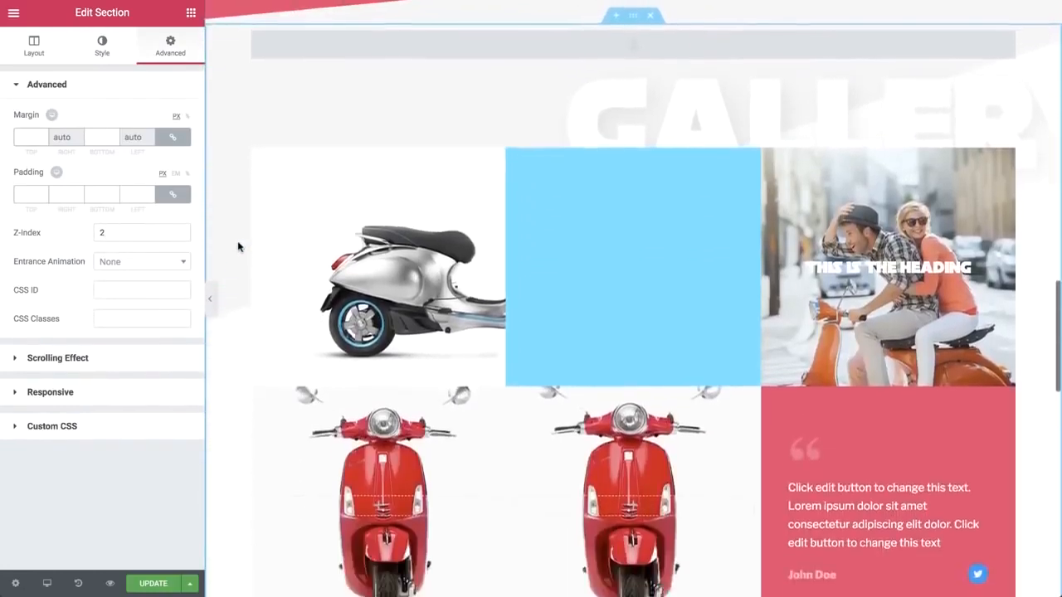
scroll(238, 247, down, 6)
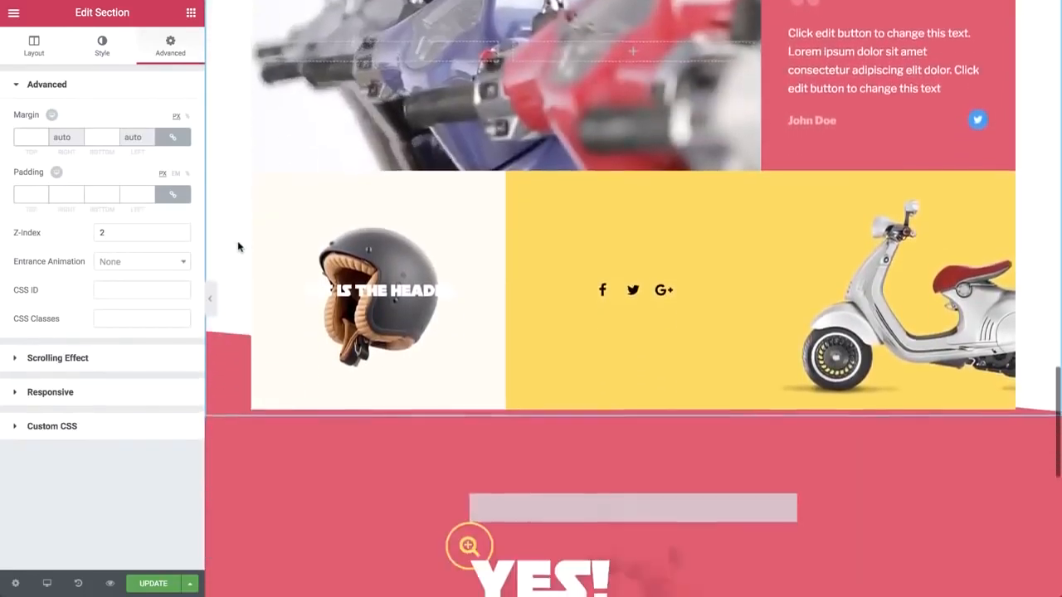
scroll(238, 247, down, 4)
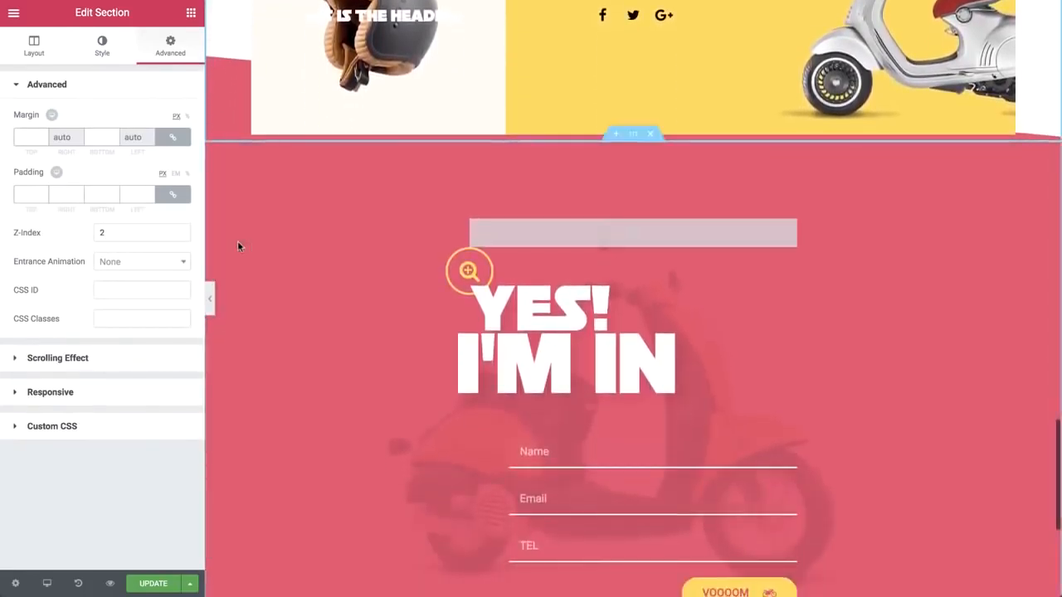
scroll(238, 241, down, 3)
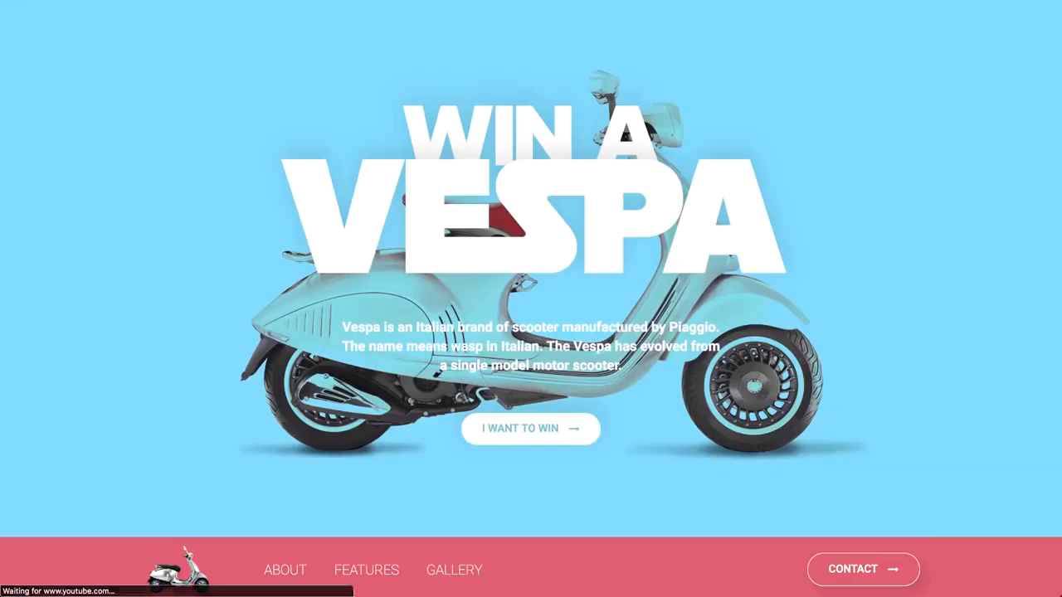
Step: Review the finished live page from the hero to the contact form, checking the sticky navigation bar, tilted dividers and gallery
scroll(531, 299, down, 3)
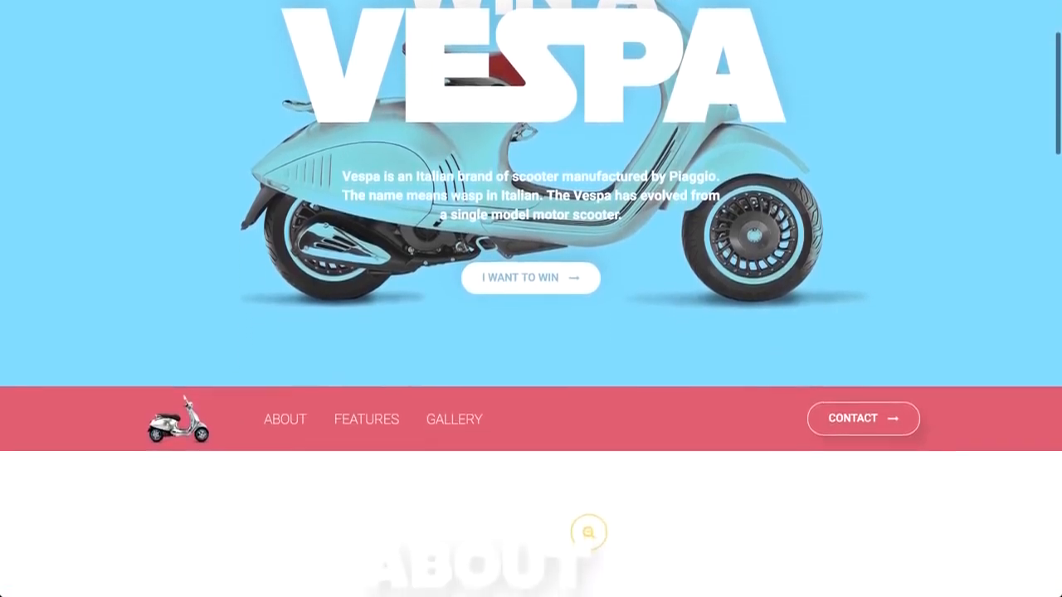
scroll(531, 298, down, 3)
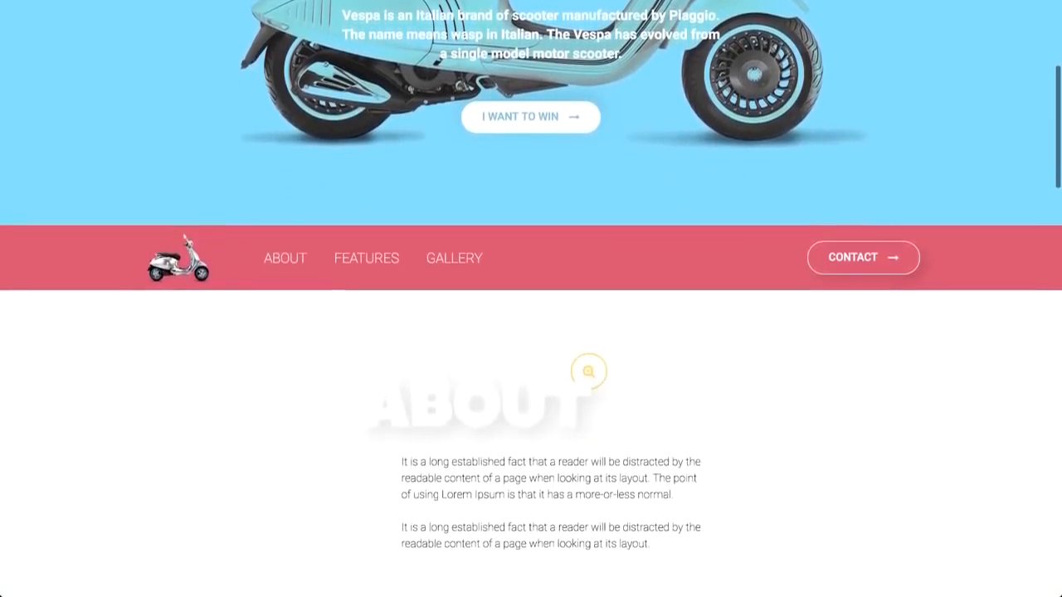
scroll(531, 299, down, 3)
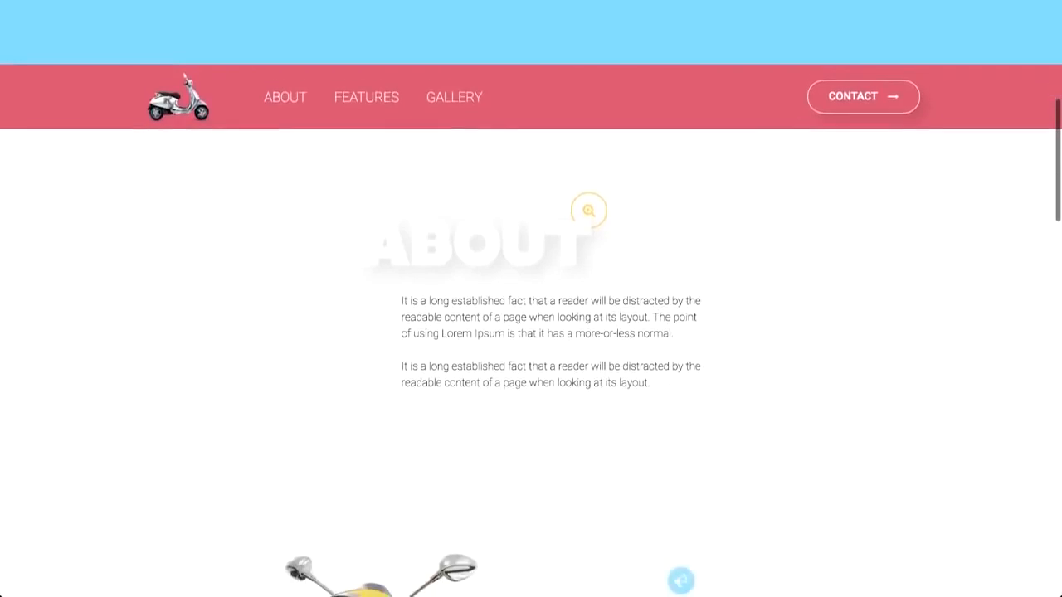
scroll(531, 298, down, 2)
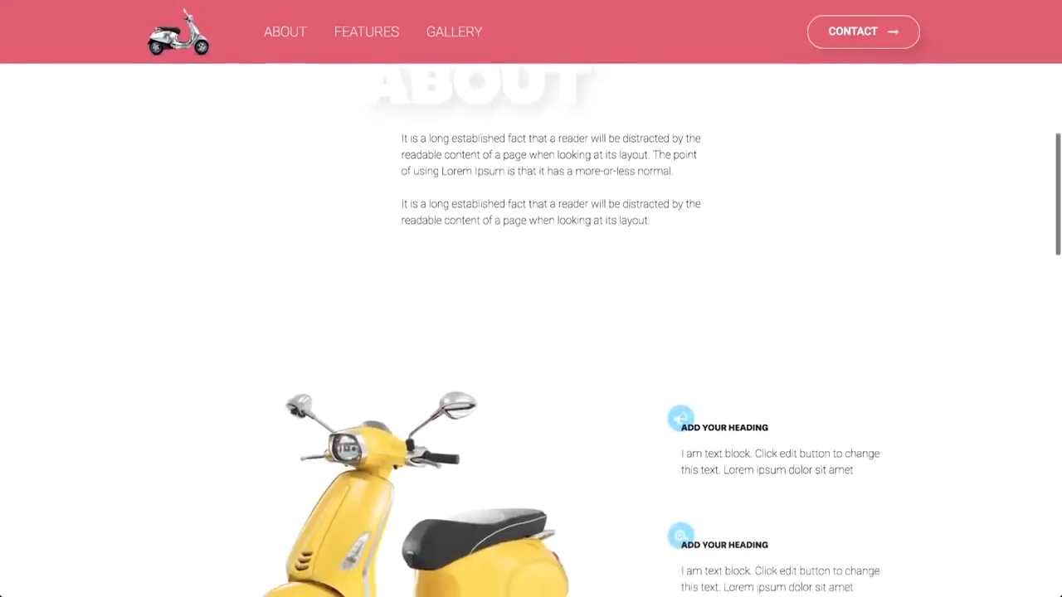
scroll(531, 332, down, 3)
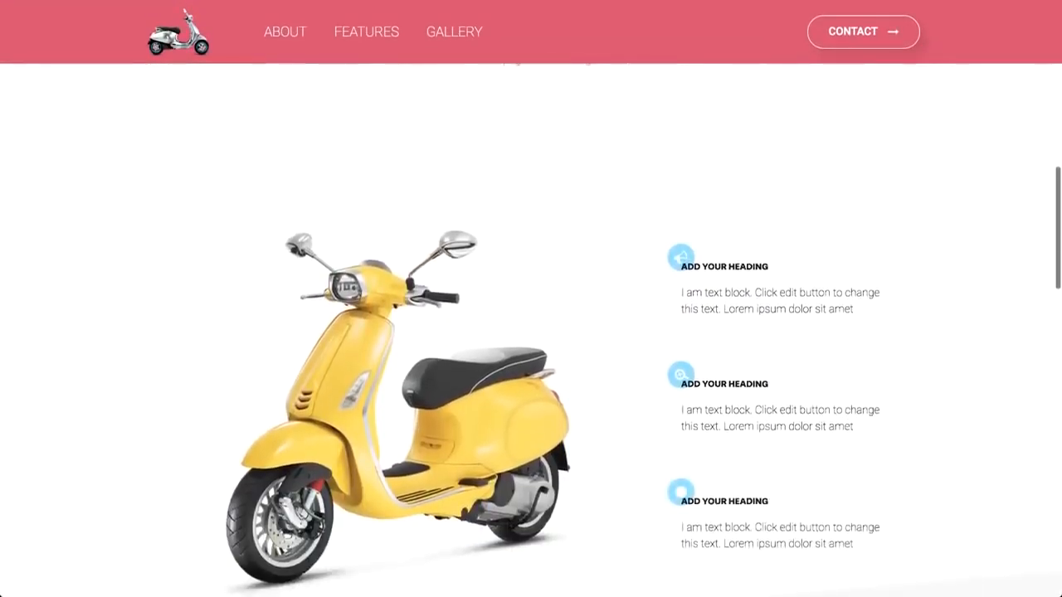
scroll(531, 332, down, 3)
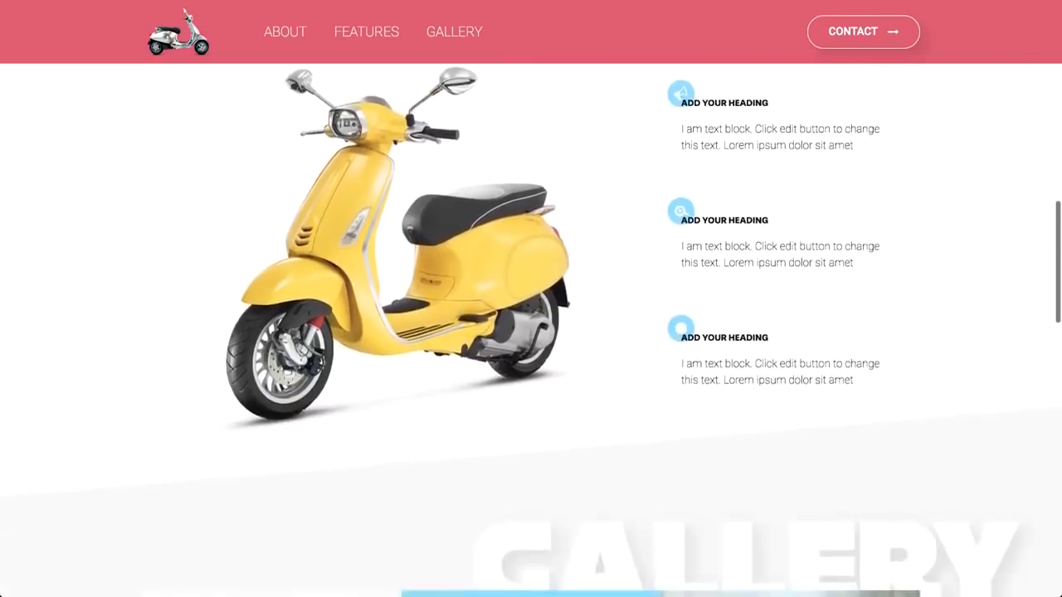
scroll(531, 332, down, 3)
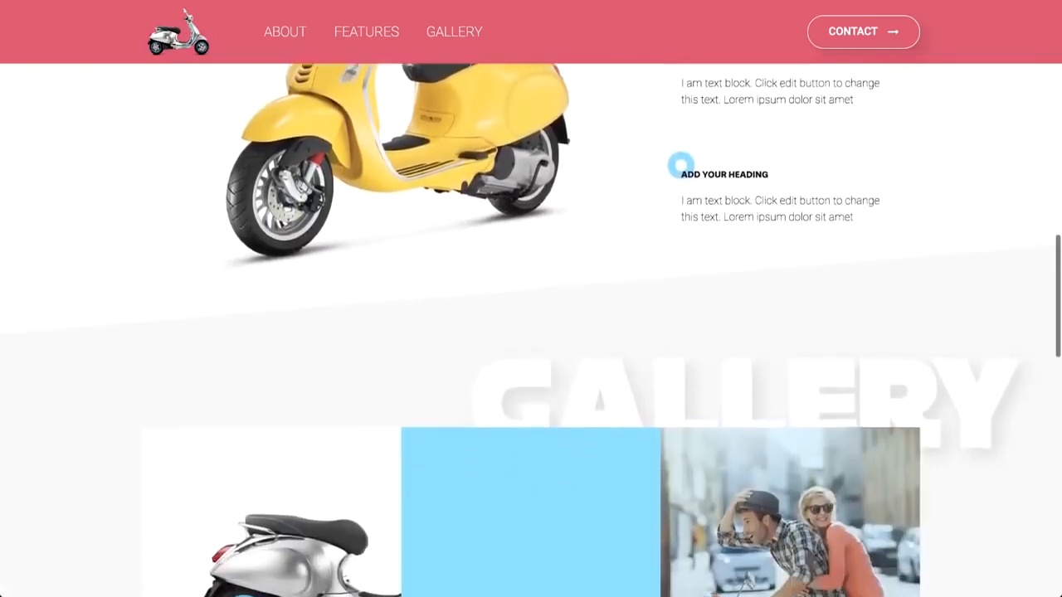
scroll(531, 332, down, 3)
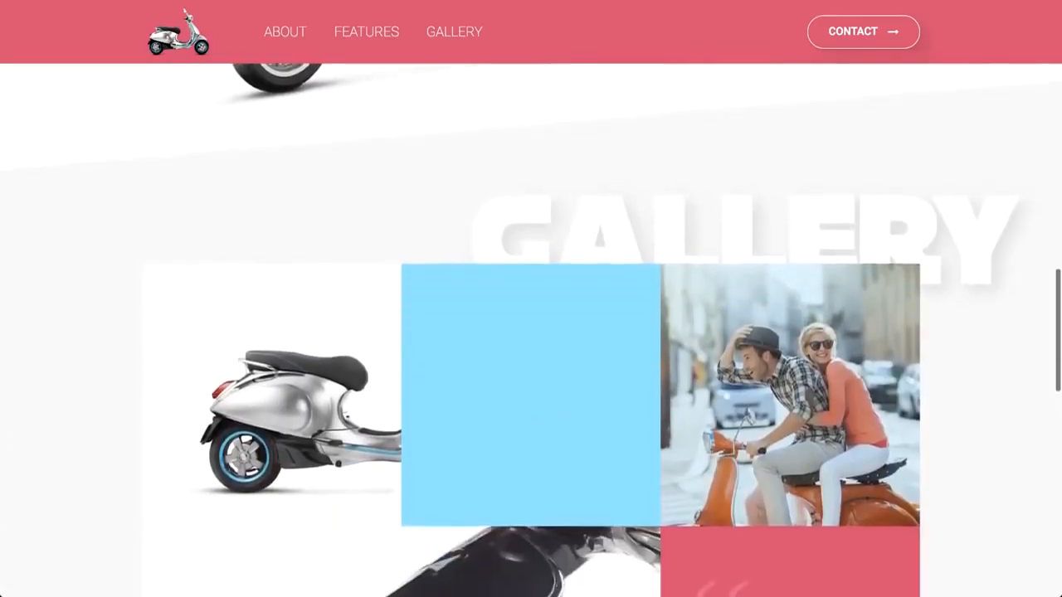
scroll(531, 332, down, 3)
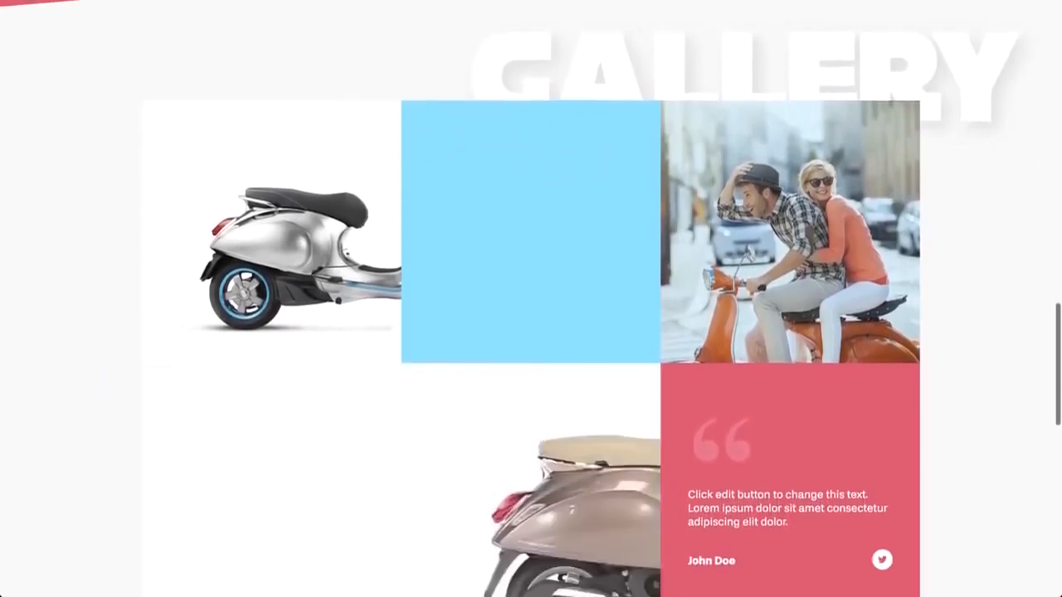
scroll(531, 332, down, 3)
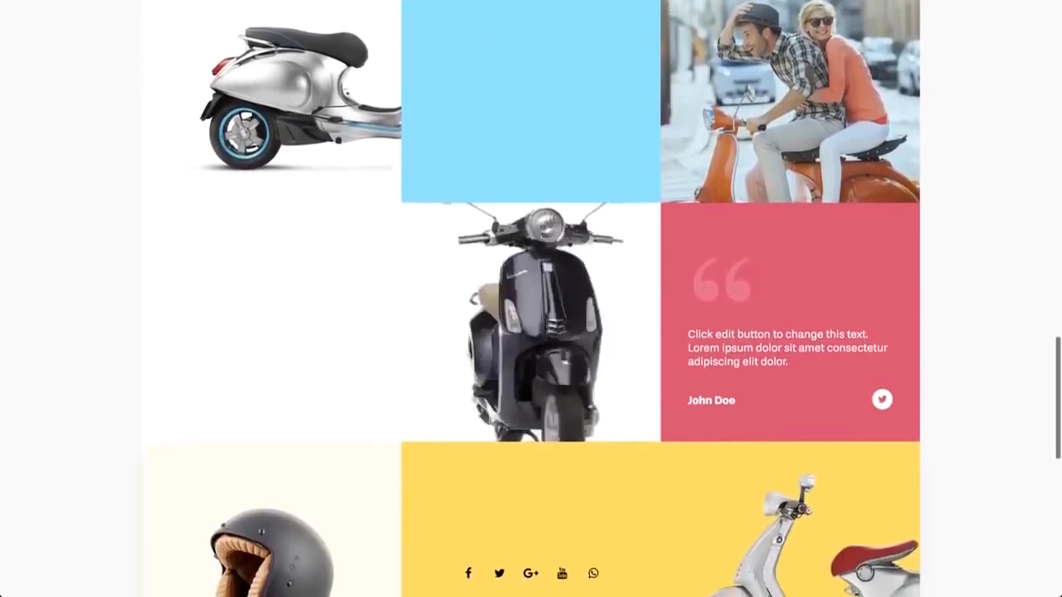
scroll(531, 331, down, 3)
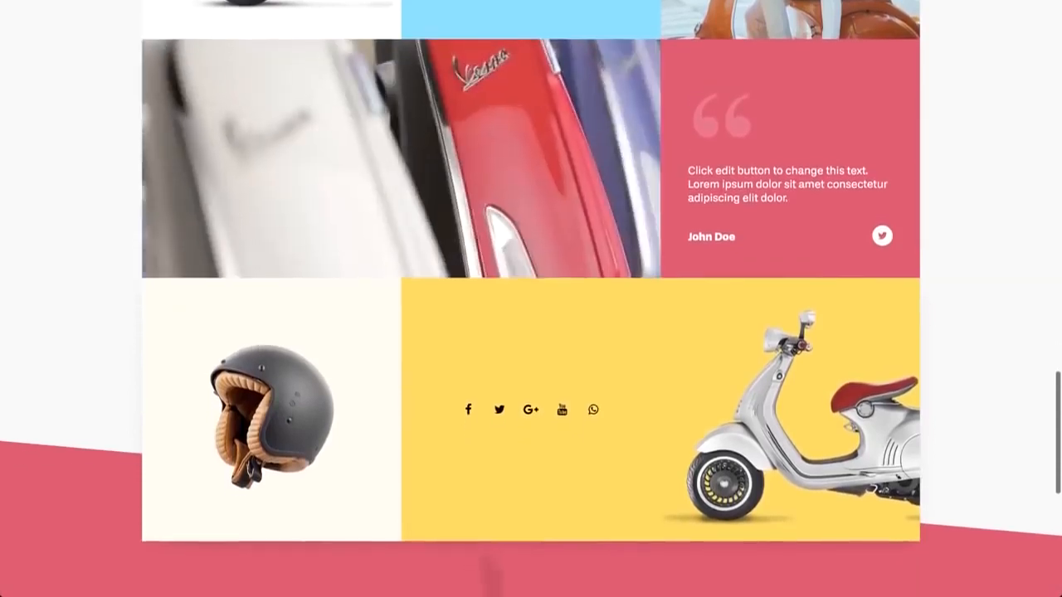
scroll(361, 502, down, 3)
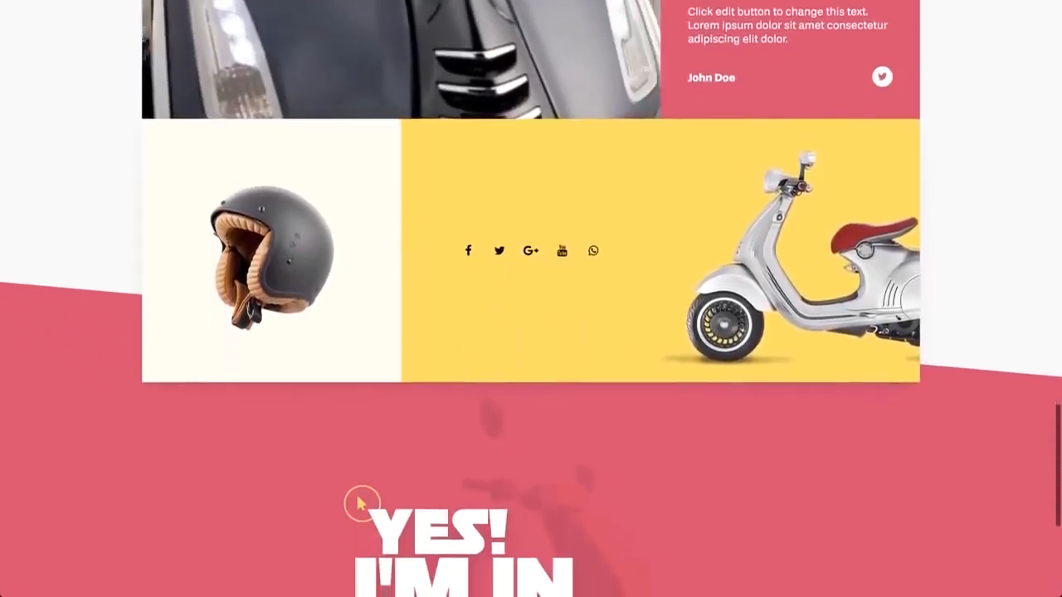
scroll(361, 502, down, 3)
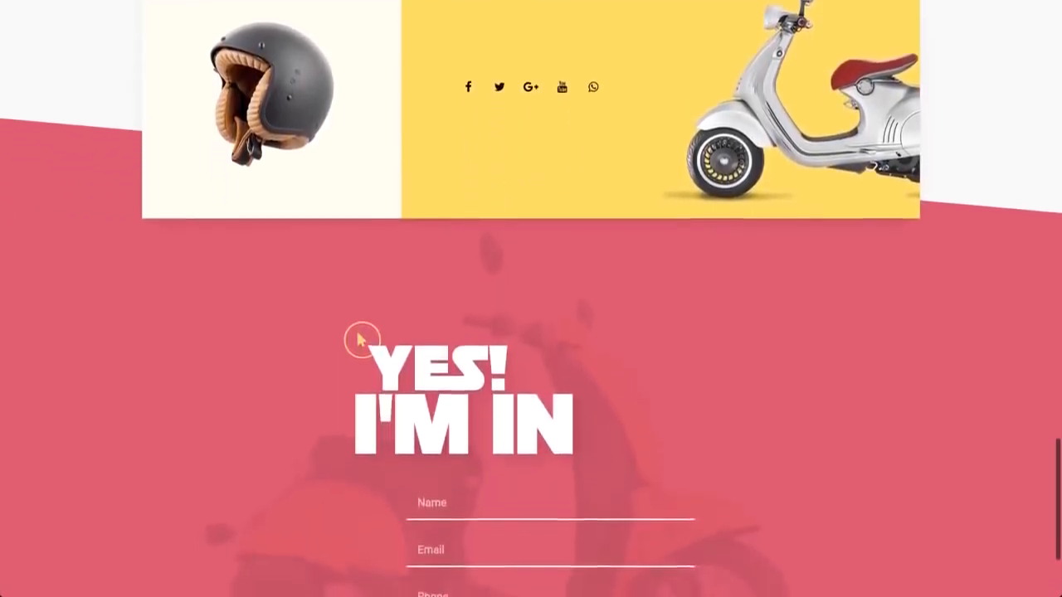
scroll(361, 340, down, 3)
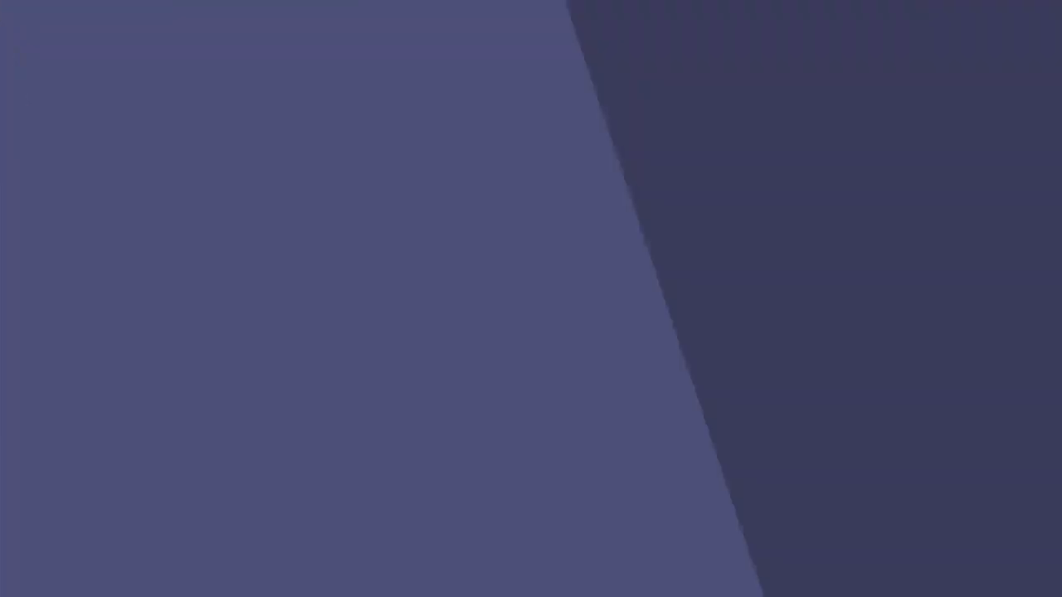